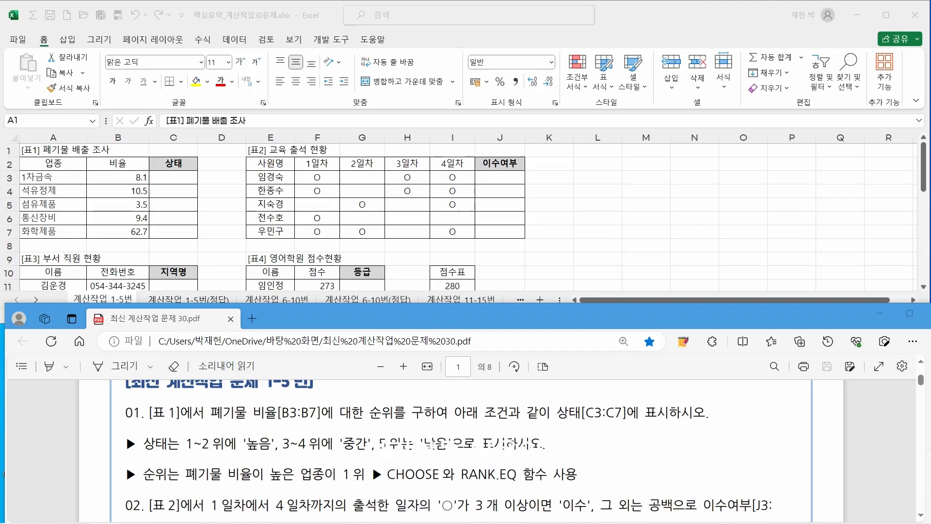
# Step: Underline in red the first three ratios of table 1 and the rank conditions for '높음', '중간' and '낮음' in problem 01
pyautogui.moveTo(130, 184)
pyautogui.mouseDown()
pyautogui.moveTo(141, 184)
pyautogui.moveTo(147, 209)
pyautogui.mouseUp()
pyautogui.moveTo(154, 454); pyautogui.dragTo(267, 452)
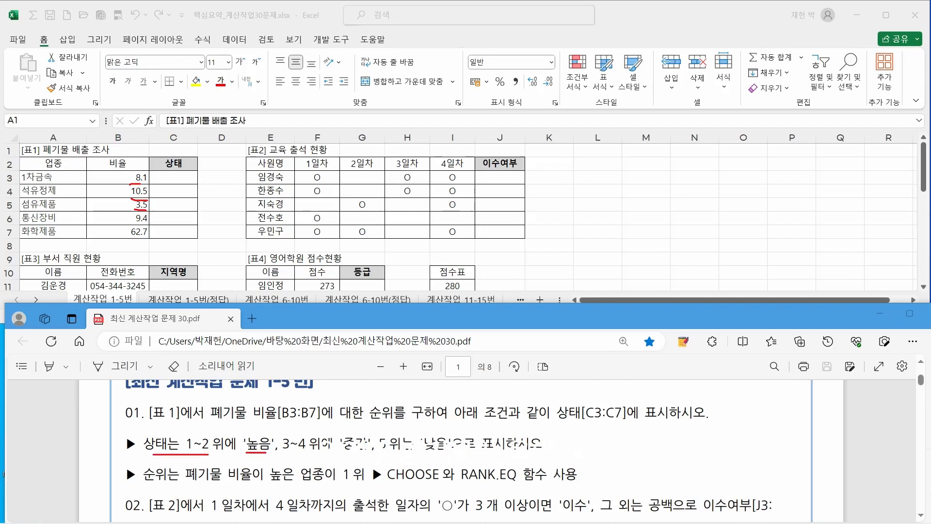
pyautogui.moveTo(288, 451); pyautogui.dragTo(427, 450)
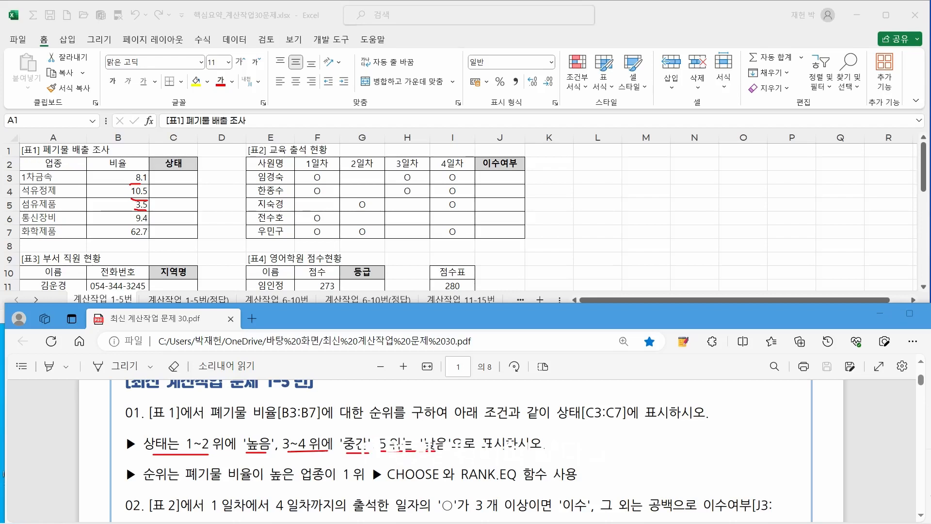
# Step: Bracket the ratio column of table 1, box 62.7, and handwrite the ranks 4, 2, 5, 3, 1 in the 상태 column
pyautogui.moveTo(112, 176)
pyautogui.mouseDown()
pyautogui.moveTo(95, 206)
pyautogui.moveTo(98, 237)
pyautogui.mouseUp()
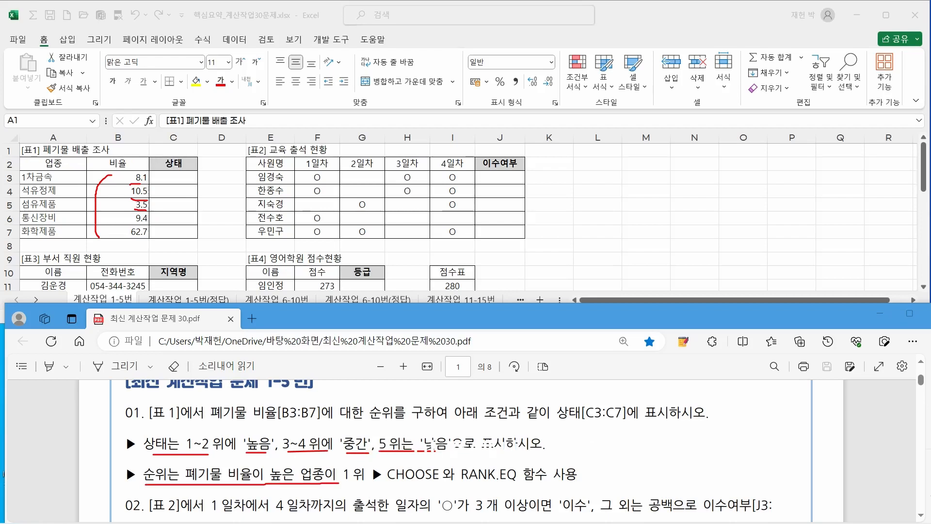
pyautogui.moveTo(127, 239)
pyautogui.mouseDown()
pyautogui.moveTo(138, 225)
pyautogui.moveTo(151, 230)
pyautogui.moveTo(129, 238)
pyautogui.moveTo(166, 241)
pyautogui.mouseUp()
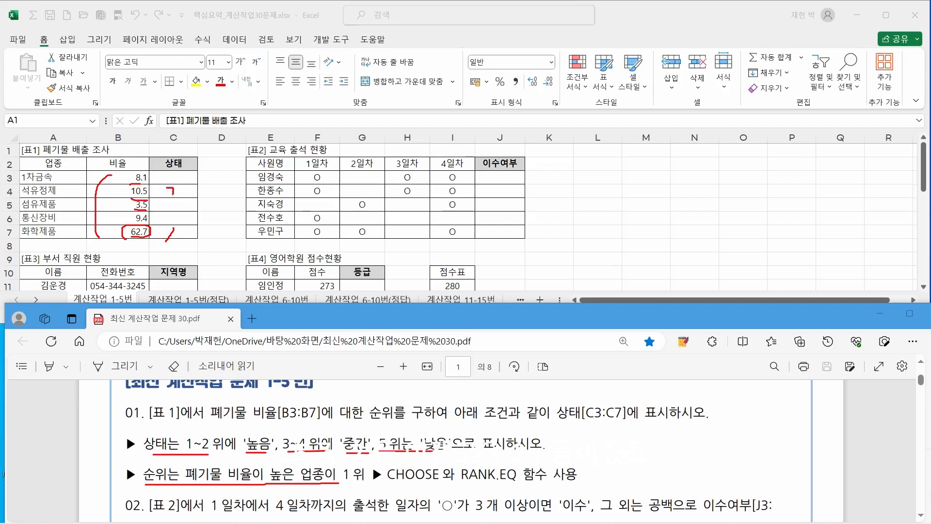
pyautogui.moveTo(167, 194)
pyautogui.mouseDown()
pyautogui.moveTo(176, 195)
pyautogui.moveTo(169, 224)
pyautogui.mouseUp()
pyautogui.moveTo(169, 170)
pyautogui.mouseDown()
pyautogui.moveTo(176, 178)
pyautogui.moveTo(167, 185)
pyautogui.moveTo(180, 202)
pyautogui.mouseUp()
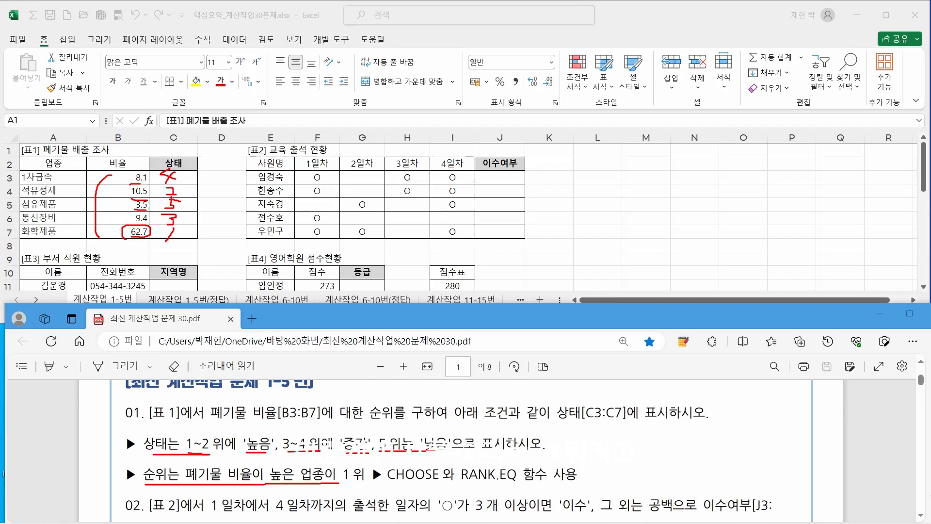
# Step: Handwrite '높음' in red beside the first- and second-ranked rows of table 1
pyautogui.moveTo(185, 228); pyautogui.dragTo(194, 230)
pyautogui.moveTo(197, 226); pyautogui.dragTo(202, 241)
pyautogui.moveTo(190, 245)
pyautogui.mouseDown()
pyautogui.moveTo(208, 234)
pyautogui.moveTo(219, 246)
pyautogui.mouseUp()
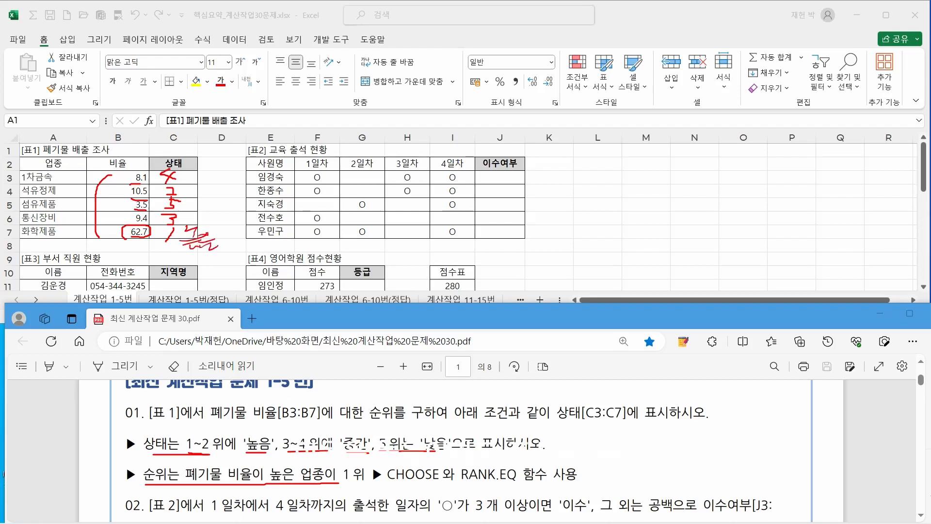
pyautogui.moveTo(194, 185); pyautogui.dragTo(198, 184)
pyautogui.moveTo(193, 185); pyautogui.dragTo(193, 193)
pyautogui.moveTo(187, 195); pyautogui.dragTo(225, 195)
pyautogui.moveTo(212, 200); pyautogui.dragTo(224, 204)
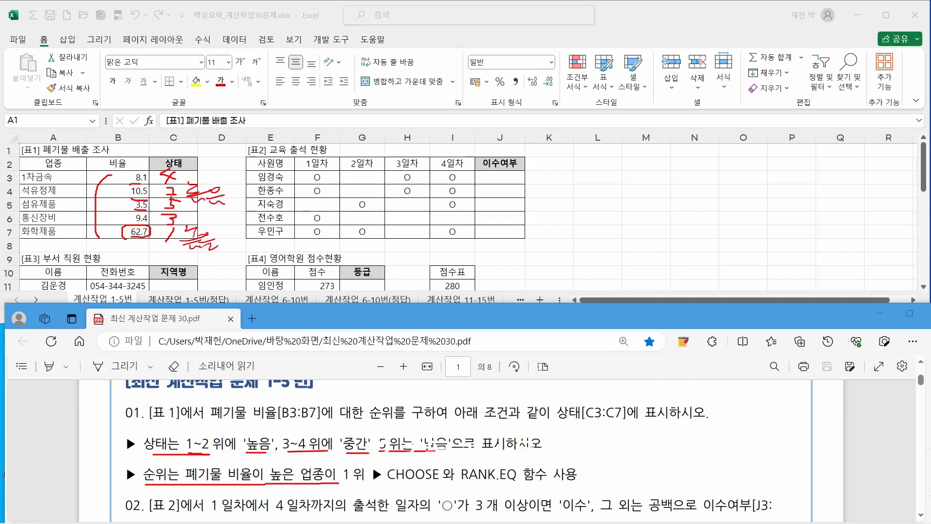
# Step: Handwrite '중간' beside the third- and fourth-ranked rows and '낮음' beside the fifth-ranked row of table 1
pyautogui.moveTo(197, 169); pyautogui.dragTo(206, 166)
pyautogui.moveTo(191, 176); pyautogui.dragTo(220, 174)
pyautogui.moveTo(210, 179)
pyautogui.mouseDown()
pyautogui.moveTo(230, 169)
pyautogui.moveTo(246, 183)
pyautogui.mouseUp()
pyautogui.moveTo(199, 213); pyautogui.dragTo(214, 214)
pyautogui.moveTo(198, 222); pyautogui.dragTo(238, 229)
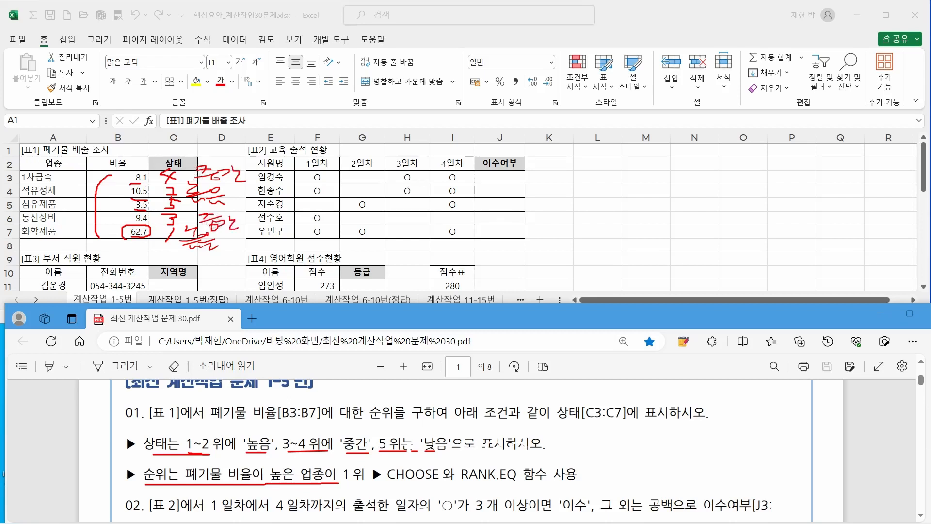
pyautogui.moveTo(190, 201); pyautogui.dragTo(199, 212)
pyautogui.moveTo(199, 203)
pyautogui.mouseDown()
pyautogui.moveTo(215, 217)
pyautogui.moveTo(226, 209)
pyautogui.mouseUp()
pyautogui.moveTo(213, 214); pyautogui.dragTo(225, 212)
pyautogui.moveTo(223, 210); pyautogui.dragTo(233, 215)
# Step: Underline CHOOSE and RANK.EQ, plus the phrases '폐기물 비율' and '대한 순위', in problem 01
pyautogui.moveTo(389, 483); pyautogui.dragTo(520, 484)
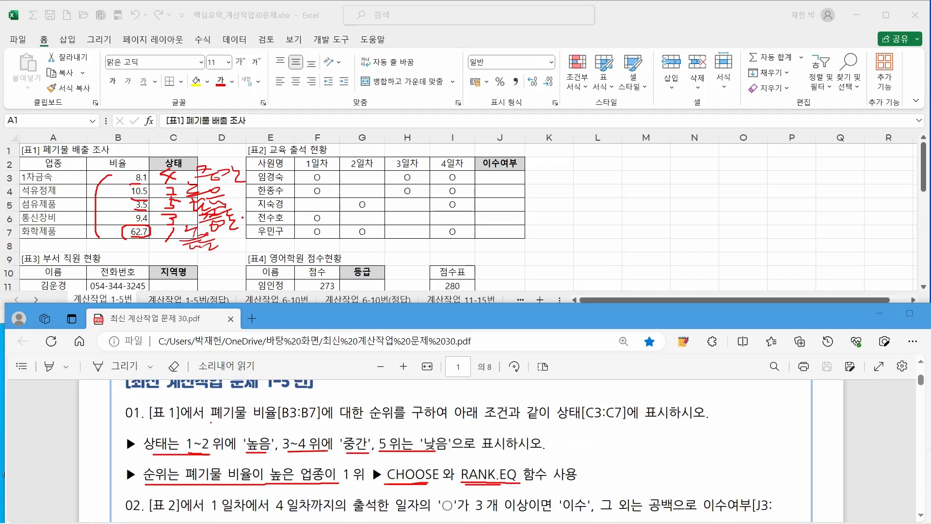
pyautogui.moveTo(209, 423); pyautogui.dragTo(278, 423)
pyautogui.moveTo(340, 423); pyautogui.dragTo(385, 420)
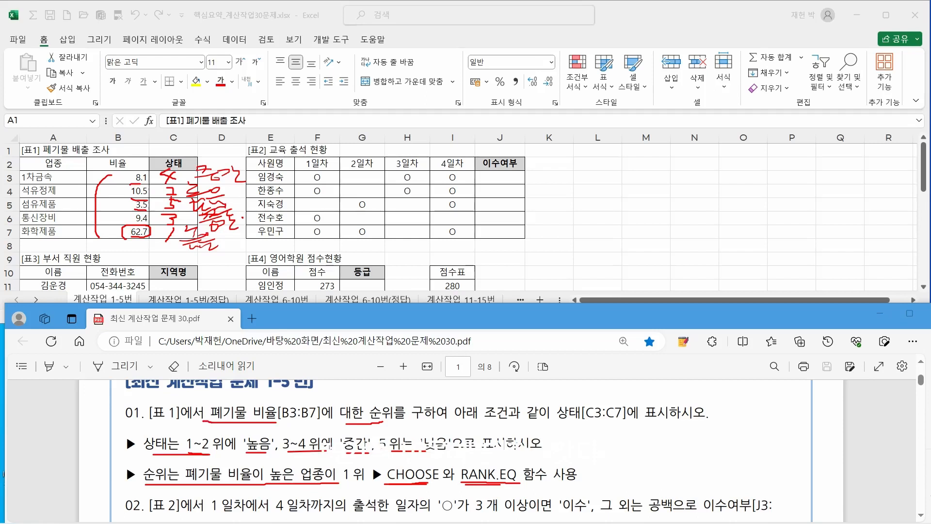
# Step: Outline '폐기물 비율[B3:B7]에 대한 순위' as part 1 and the '높음', '중간', '낮음' conditions as part 2 of problem 01
pyautogui.moveTo(210, 421)
pyautogui.mouseDown()
pyautogui.moveTo(384, 424)
pyautogui.moveTo(380, 431)
pyautogui.moveTo(391, 391)
pyautogui.moveTo(207, 399)
pyautogui.moveTo(208, 424)
pyautogui.mouseUp()
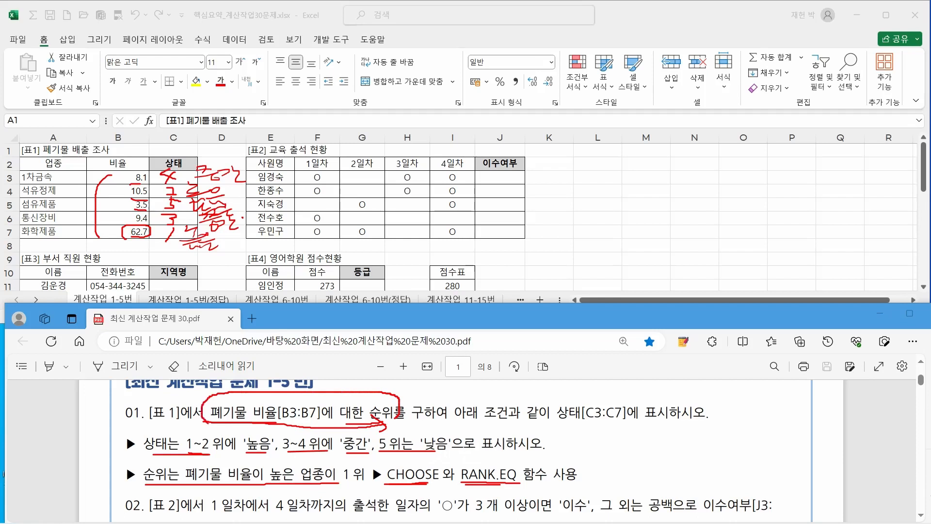
pyautogui.moveTo(350, 363)
pyautogui.mouseDown()
pyautogui.moveTo(348, 383)
pyautogui.moveTo(341, 362)
pyautogui.moveTo(354, 361)
pyautogui.moveTo(346, 383)
pyautogui.mouseUp()
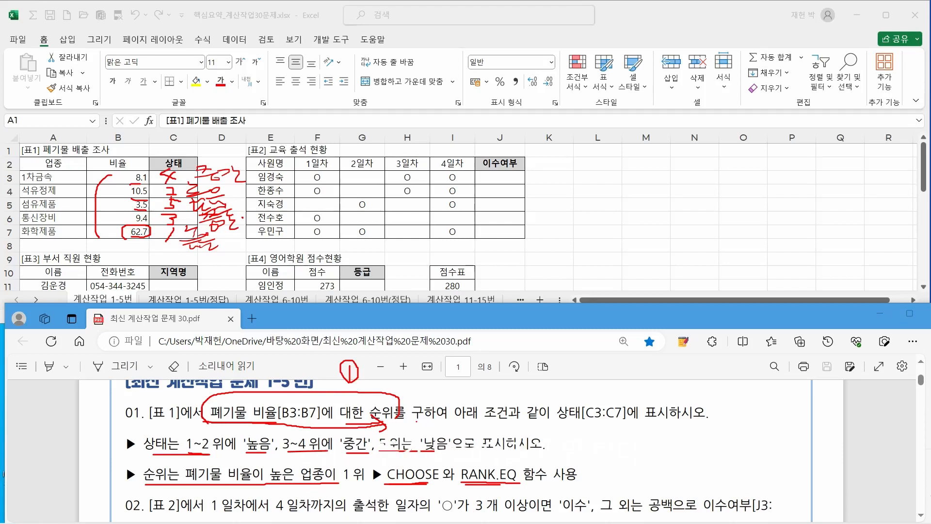
pyautogui.moveTo(243, 447)
pyautogui.mouseDown()
pyautogui.moveTo(325, 427)
pyautogui.moveTo(439, 430)
pyautogui.moveTo(281, 457)
pyautogui.mouseUp()
pyautogui.moveTo(442, 418)
pyautogui.mouseDown()
pyautogui.moveTo(456, 428)
pyautogui.moveTo(461, 413)
pyautogui.moveTo(444, 431)
pyautogui.mouseUp()
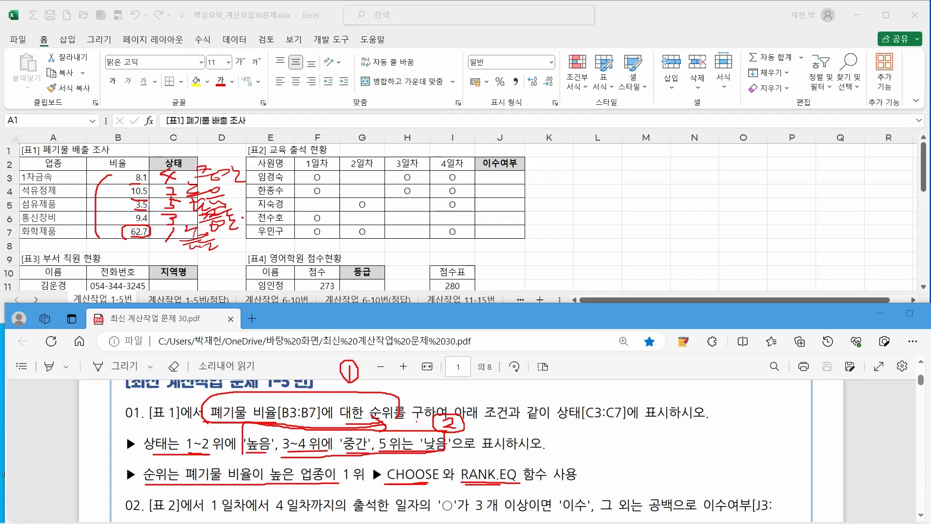
# Step: Switch to a blank WordPad document and write the function name RANK.EQ
pyautogui.moveTo(145, 523)
pyautogui.mouseDown()
pyautogui.moveTo(426, 306)
pyautogui.moveTo(420, 104)
pyautogui.moveTo(480, 26)
pyautogui.mouseUp()
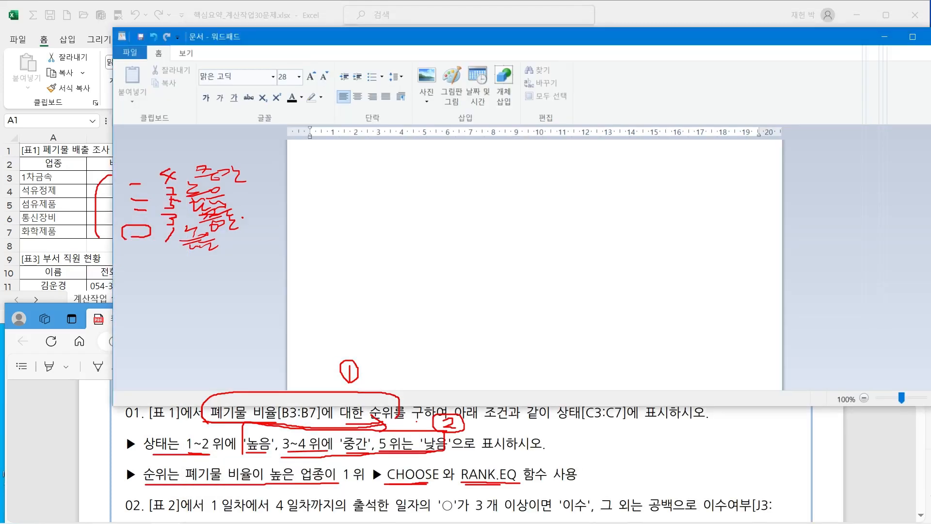
pyautogui.write('RAN')
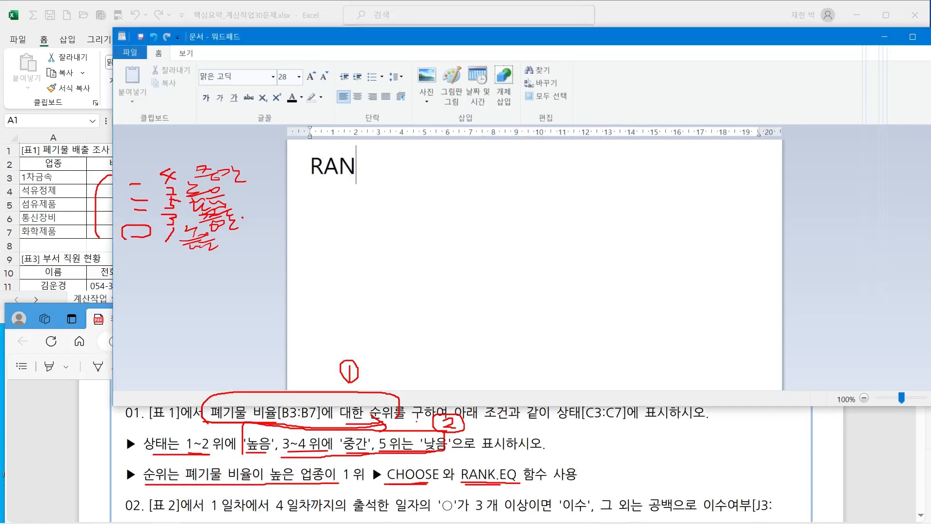
pyautogui.write('K.EQ')
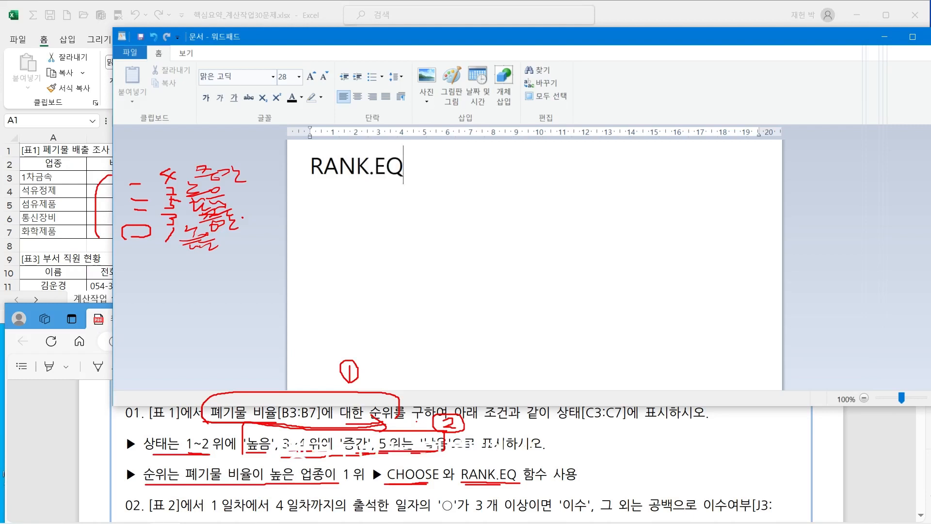
# Step: Add the heading '순위를 구하는 함수' on a new line above RANK.EQ
pyautogui.press('Home')
pyautogui.press('Return')
pyautogui.press('Up')
pyautogui.write('tns')
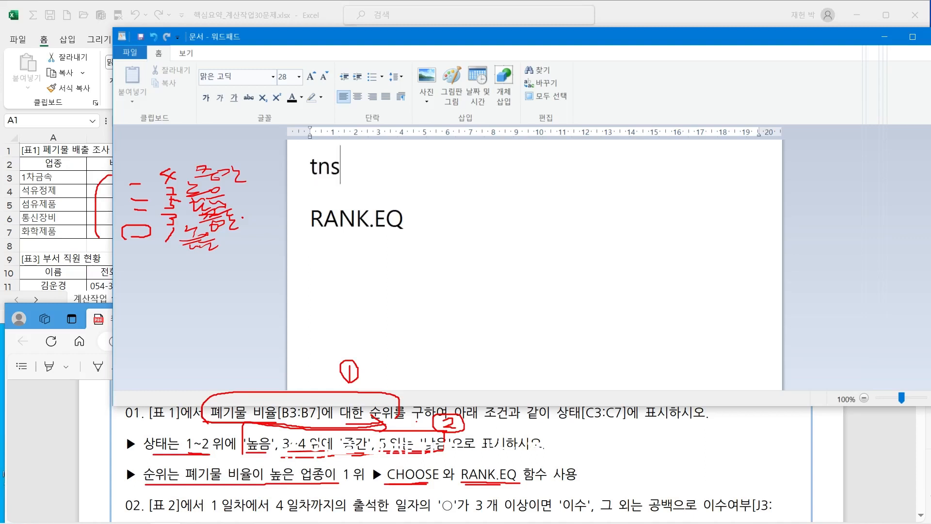
pyautogui.press('BackSpace')
pyautogui.press('BackSpace')
pyautogui.press('BackSpace')
pyautogui.write('순위를 궁')
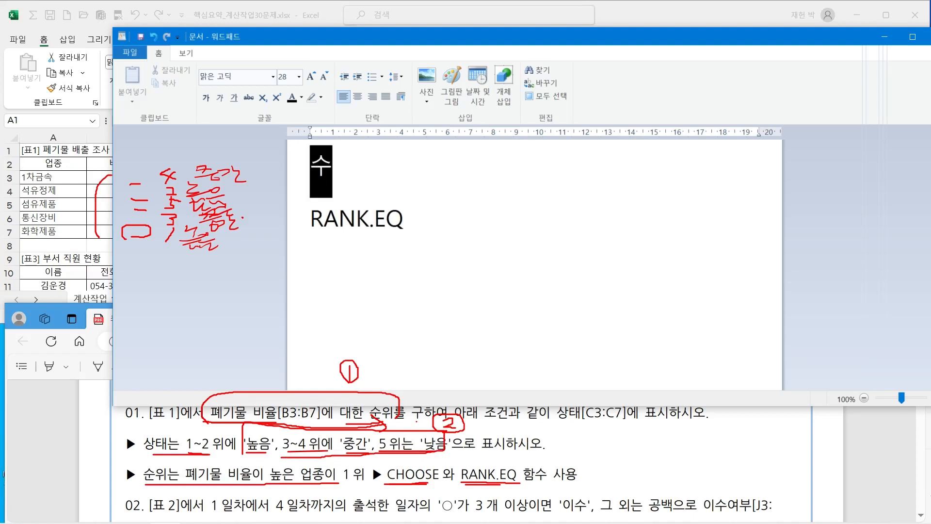
pyautogui.write('구하는 함수')
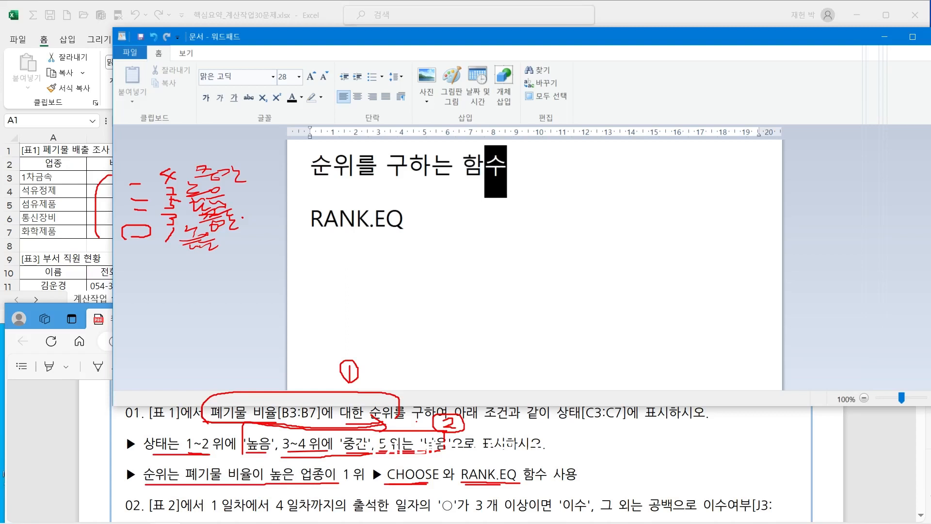
# Step: Complete the function syntax as RANK.EQ(순위구할값, 범위, 옵션)
pyautogui.press('Down')
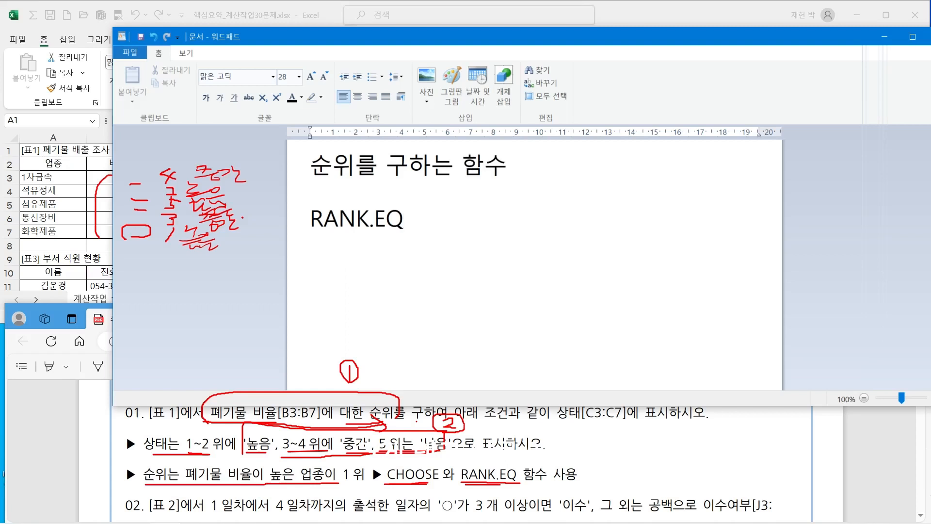
pyautogui.write('(')
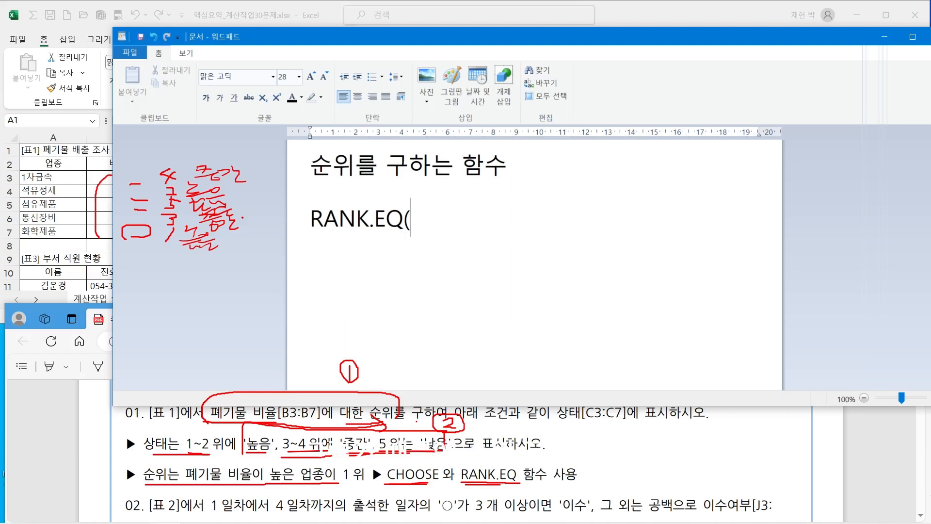
pyautogui.write('순')
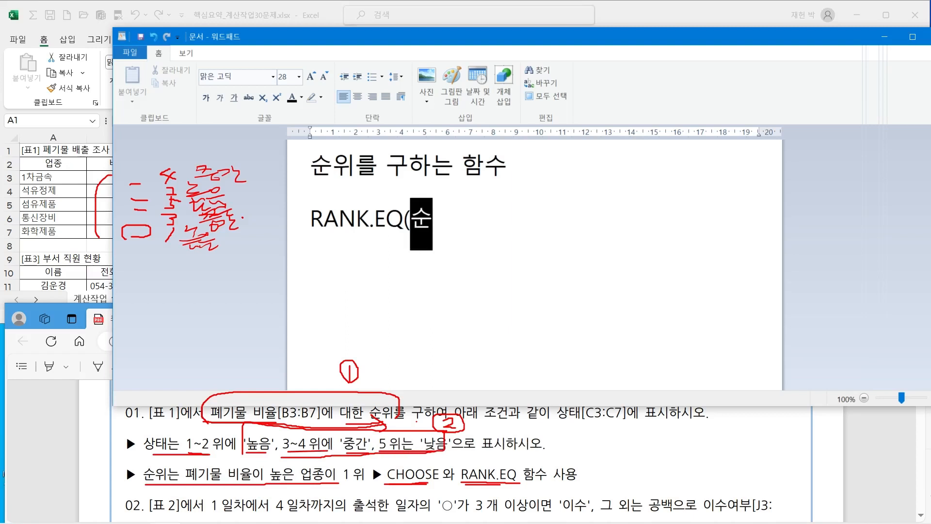
pyautogui.write('위구할값,')
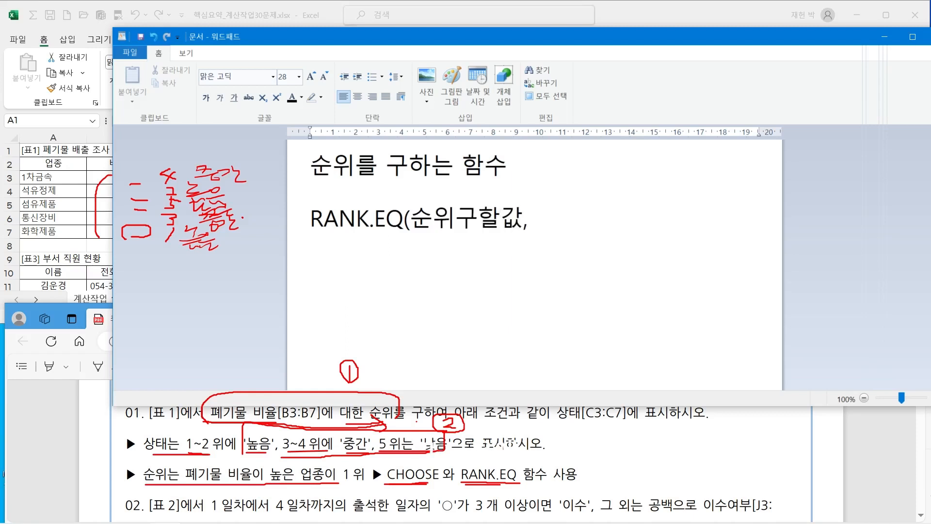
pyautogui.write(' 범위')
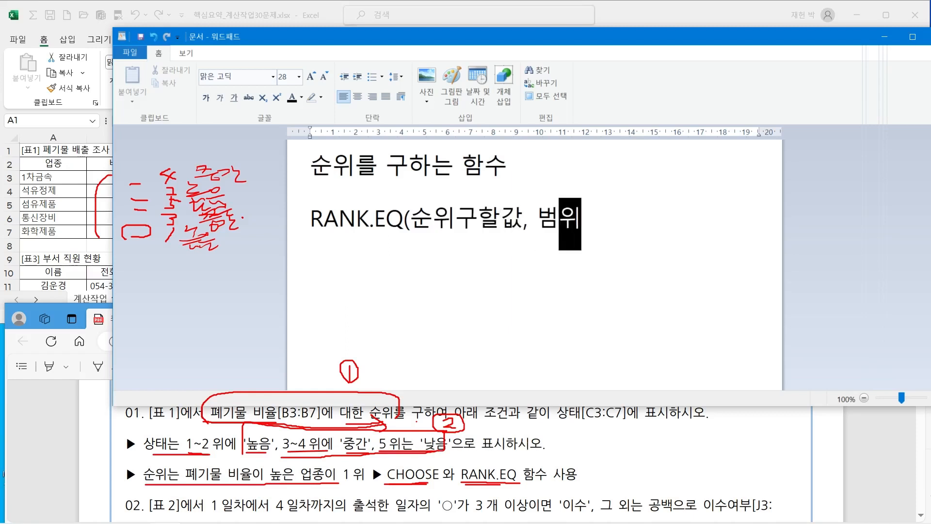
pyautogui.write(', 옵션)')
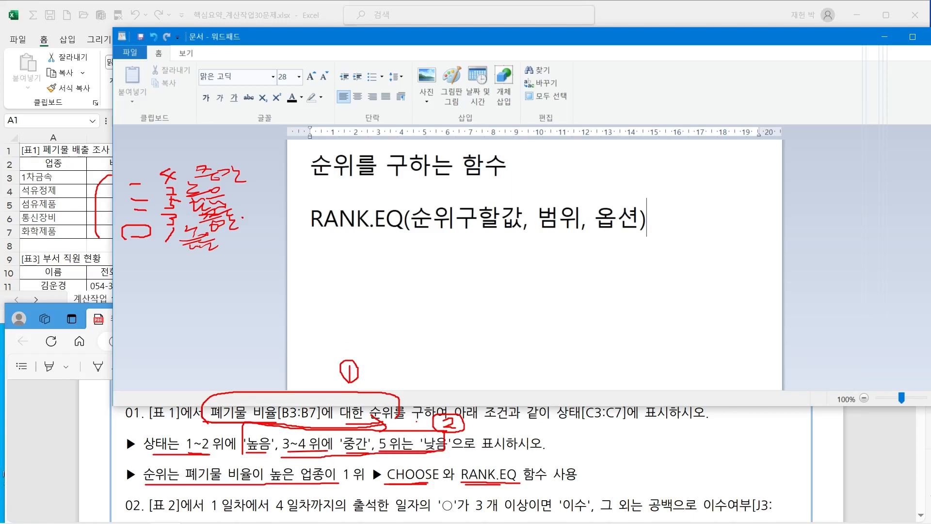
# Step: Add the note '옵션 0 : 내림차순, 1 : 오름차순' on a new line below the RANK.EQ syntax
pyautogui.click(606, 178)
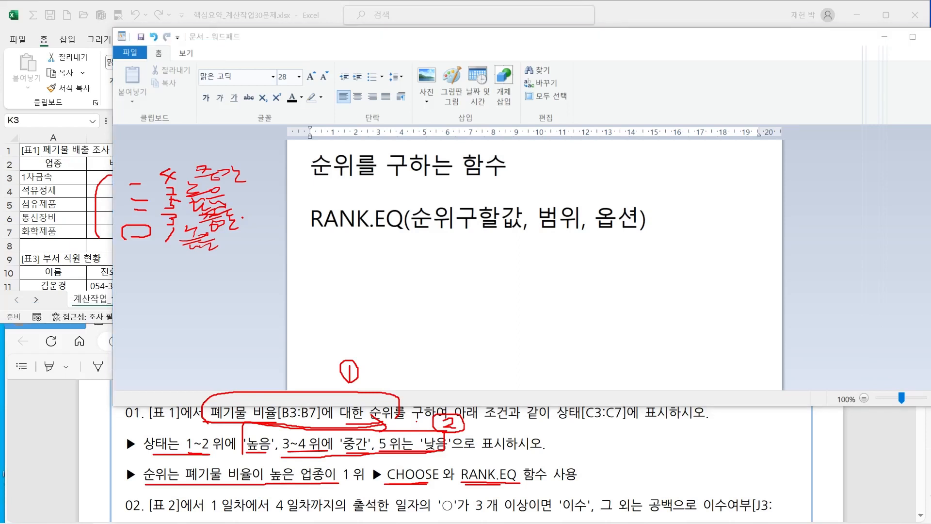
pyautogui.click(648, 218)
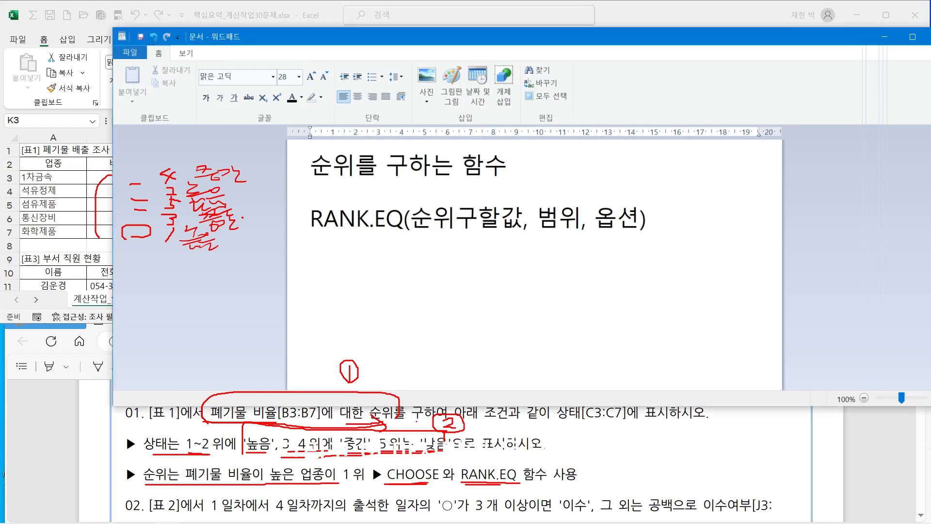
pyautogui.press('Return')
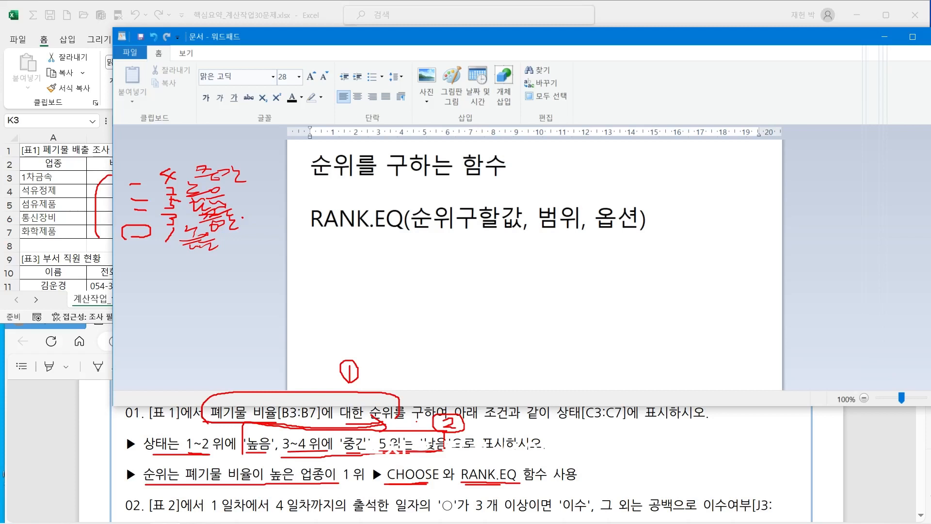
pyautogui.write('오')
pyautogui.press('BackSpace')
pyautogui.press('BackSpace')
pyautogui.press('BackSpace')
pyautogui.press('Return')
pyautogui.write('옵션')
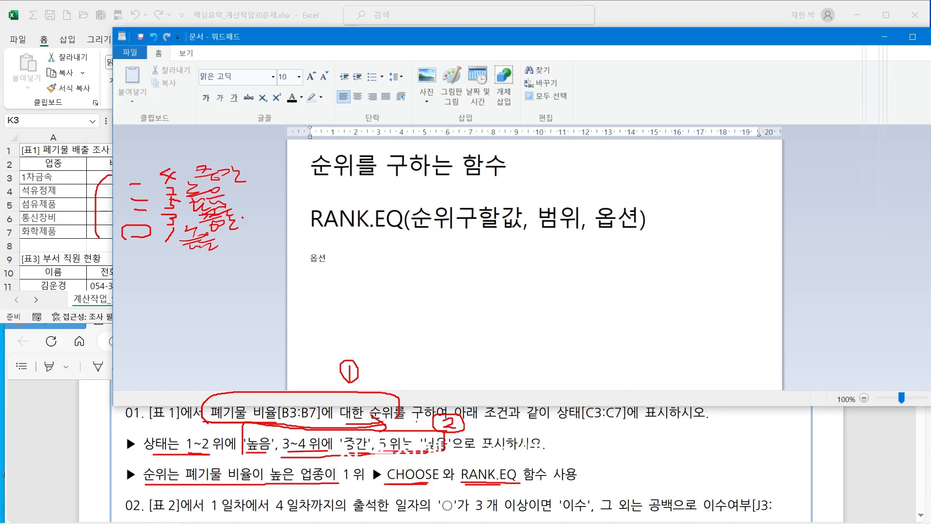
pyautogui.write(' 0 : ㄴ내림차')
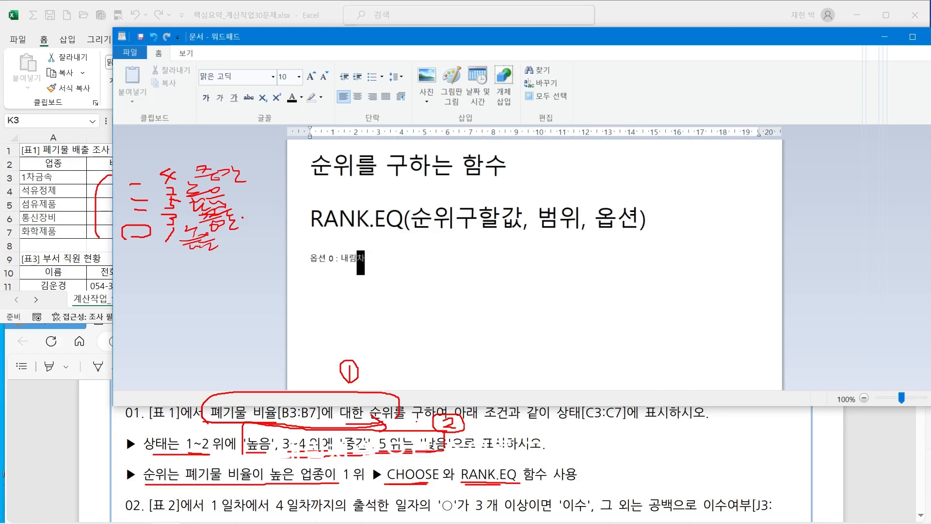
pyautogui.write('순, 1')
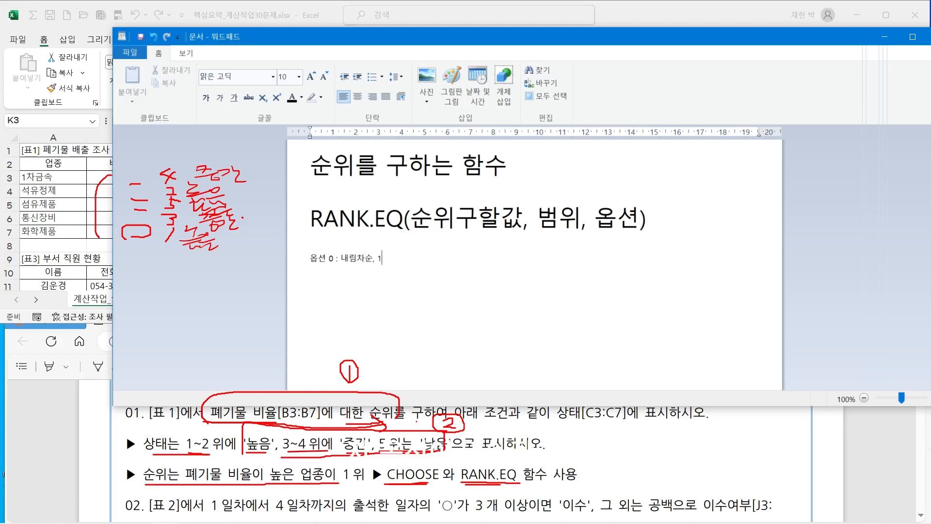
pyautogui.write(' : 오르마')
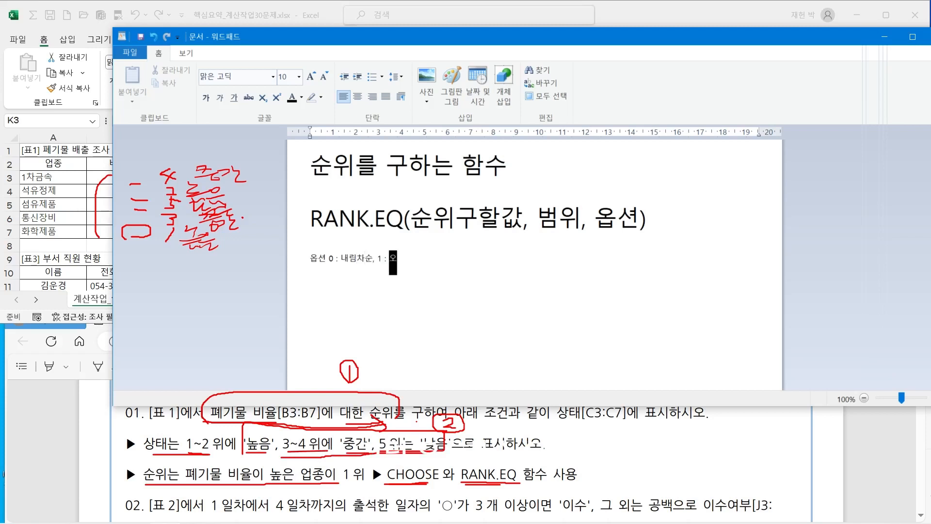
pyautogui.press('BackSpace')
pyautogui.press('BackSpace')
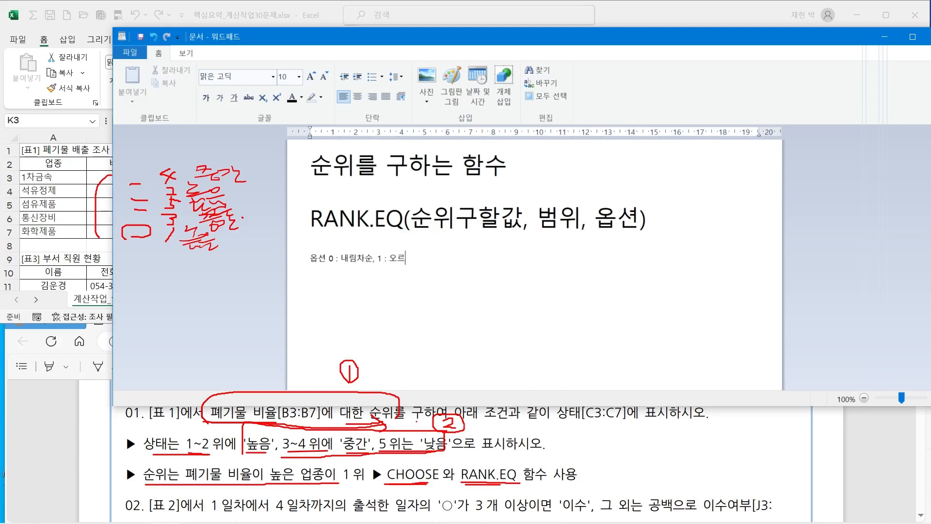
pyautogui.write('름차순')
# Step: Enlarge the '옵션 0 : 내림차순, 1 : 오름차순' note to 18 pt
pyautogui.hotkey('shift', 'Home')
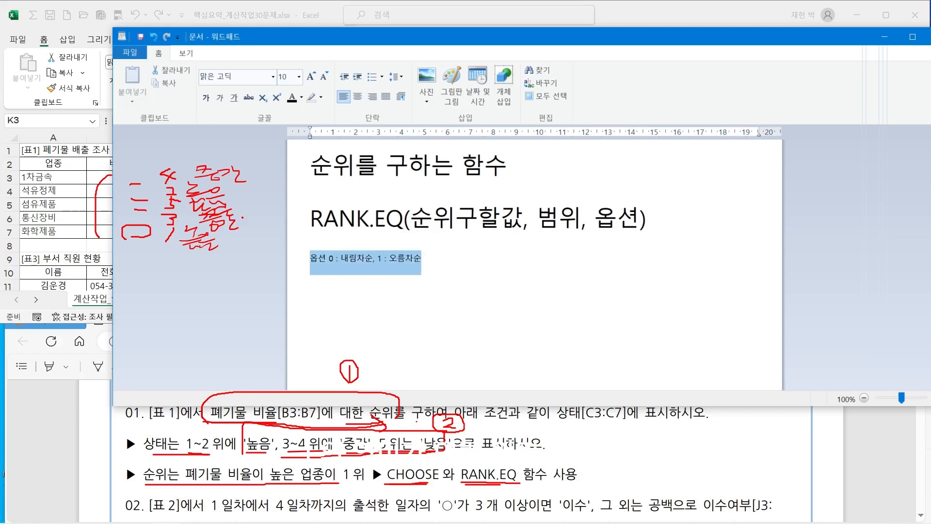
pyautogui.click(312, 76)
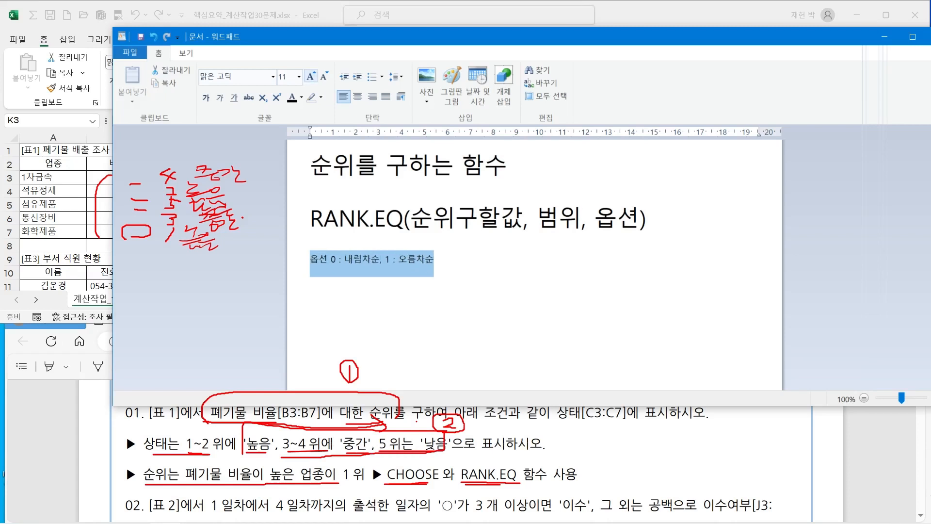
pyautogui.click(311, 76)
pyautogui.click(312, 76)
pyautogui.click(312, 76)
pyautogui.click(311, 76)
pyautogui.click(514, 264)
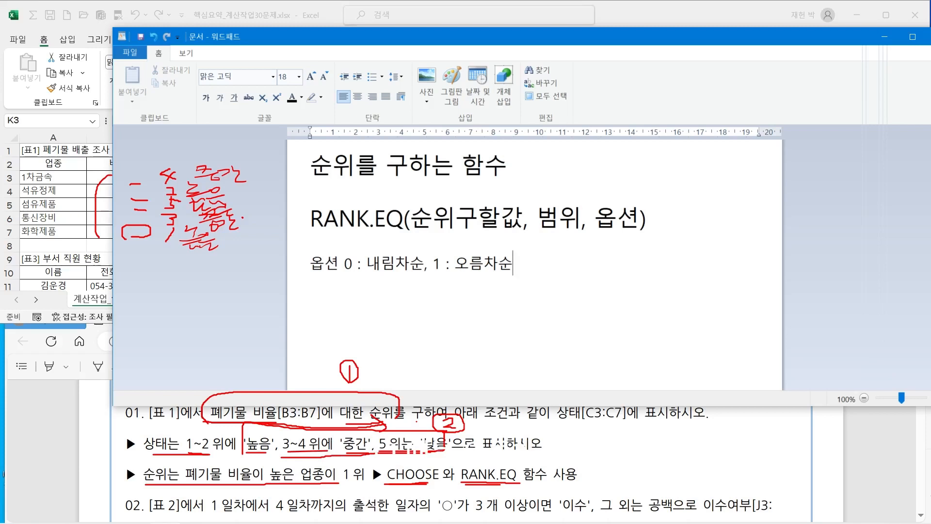
# Step: Add the explanation '내림차순 큰->작 순위를 주는것.' on a new line below the option note
pyautogui.click(425, 264)
pyautogui.write('내림차')
pyautogui.press('BackSpace')
pyautogui.press('BackSpace')
pyautogui.write('림차순 ')
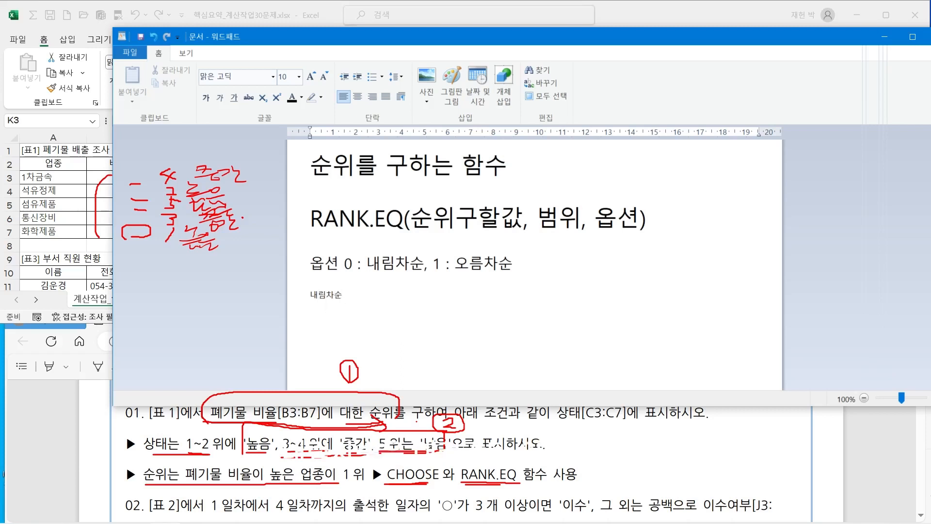
pyautogui.write('큰')
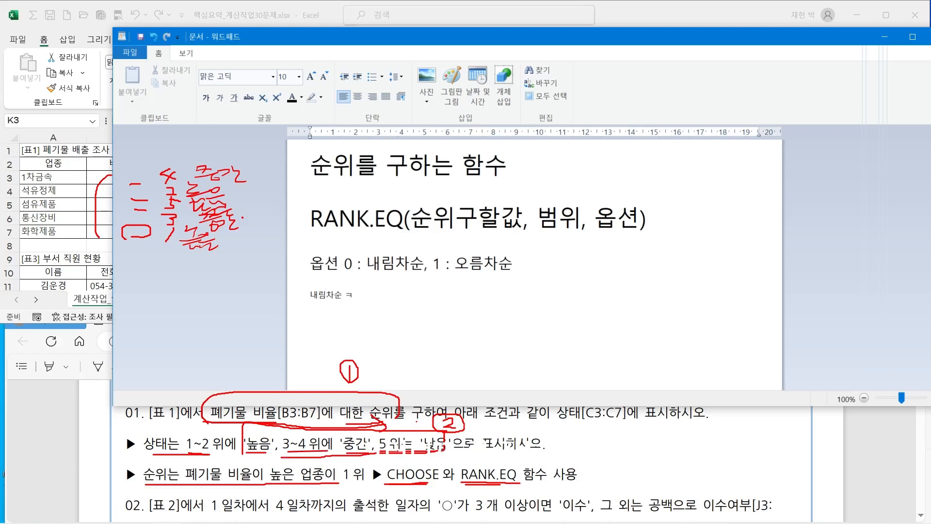
pyautogui.write('->작  순위를 주는')
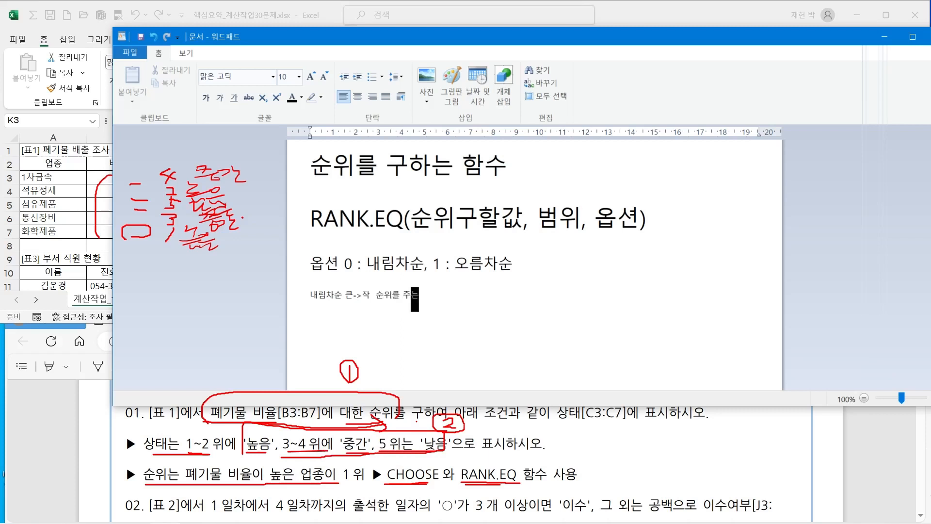
pyautogui.write('것.')
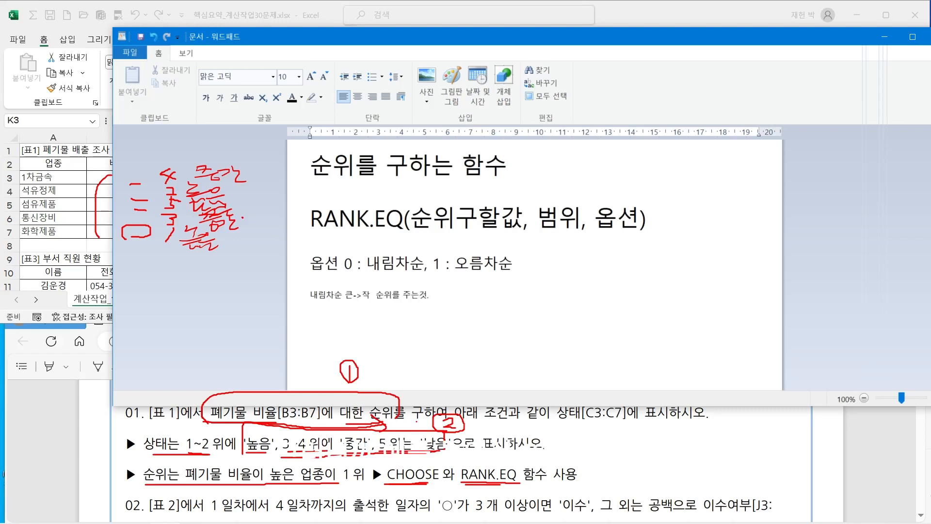
# Step: Append the ranking example '100->1, 90->2, 80->3....' to the descending-order explanation
pyautogui.write(' 100')
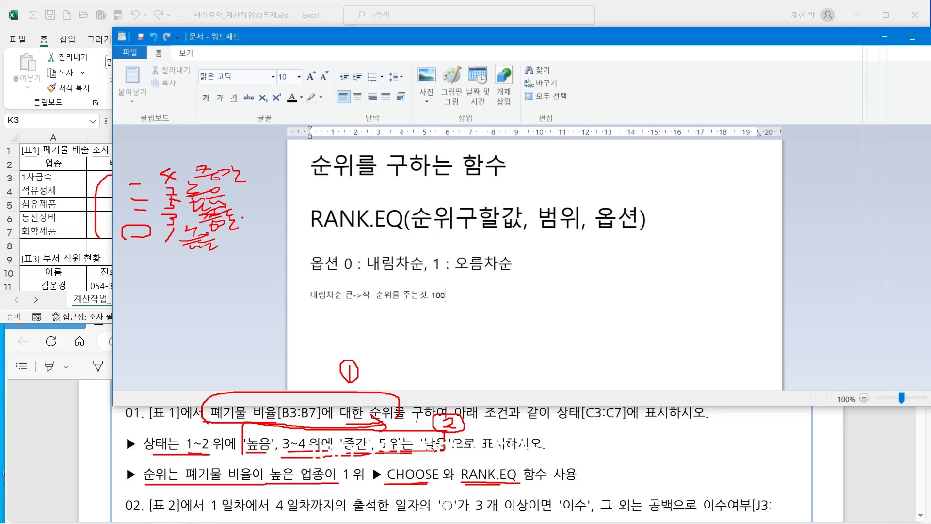
pyautogui.write('->1')
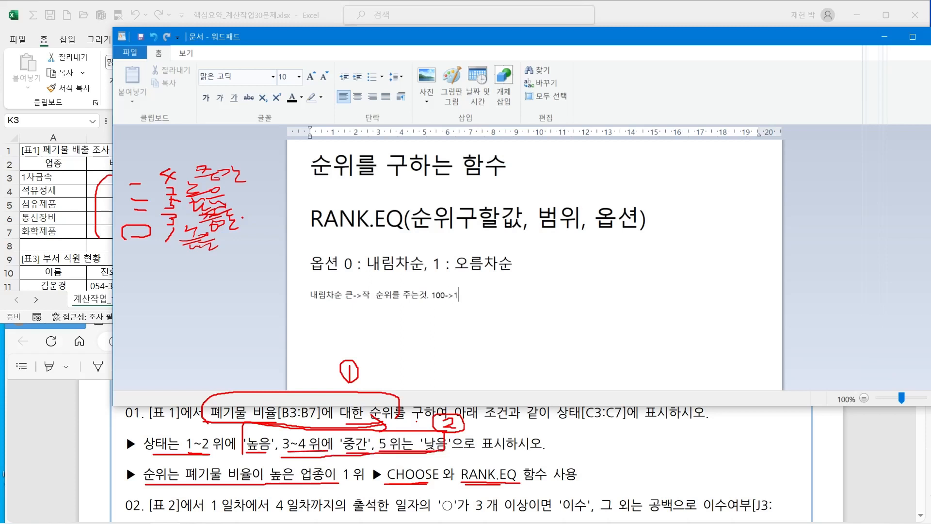
pyautogui.write(', 90')
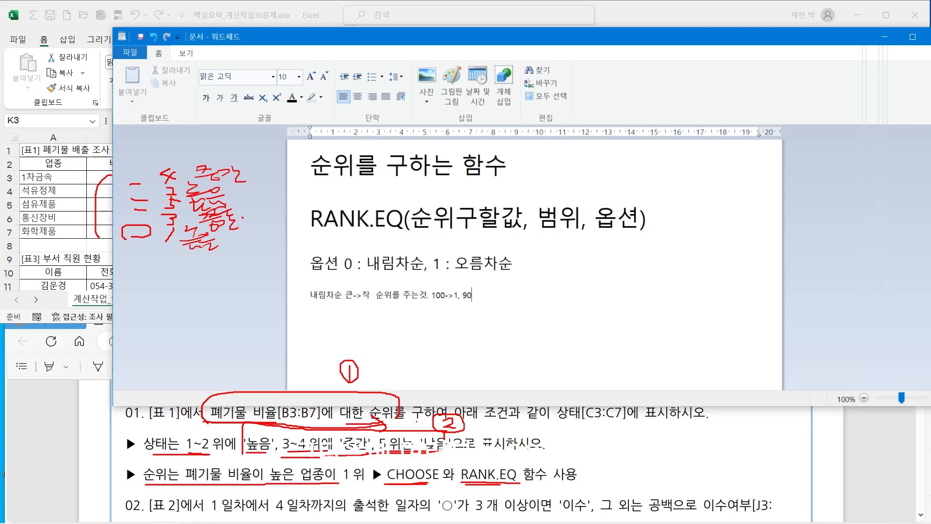
pyautogui.write('->2,')
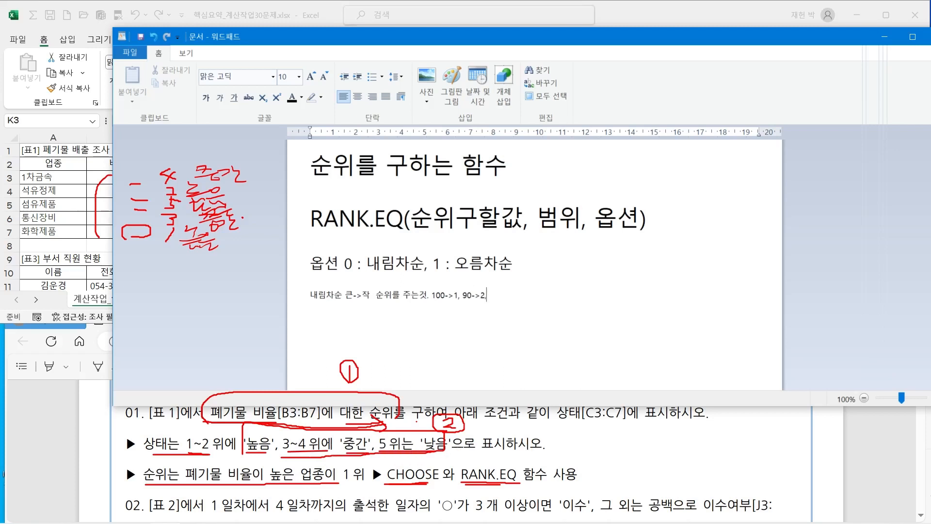
pyautogui.write(' 80->3....')
# Step: Enlarge the descending-order explanation to 14 pt and append '(성적)' to its end
pyautogui.hotkey('shift', 'Home')
pyautogui.click(311, 76)
pyautogui.click(311, 76)
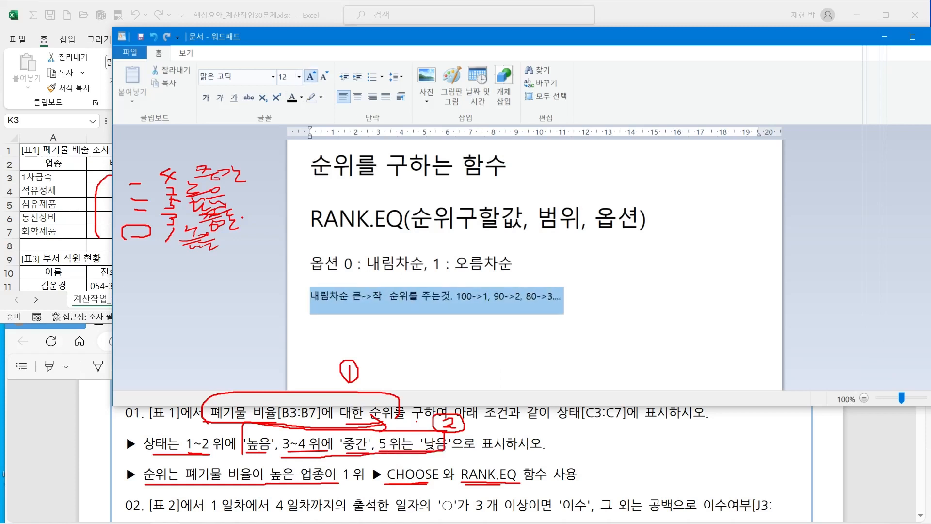
pyautogui.click(311, 76)
pyautogui.click(606, 299)
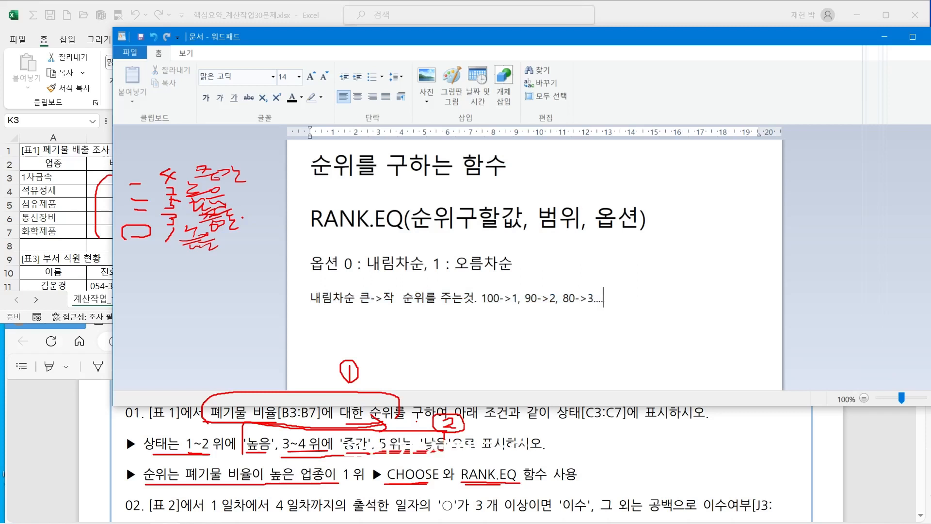
pyautogui.write('(성적')
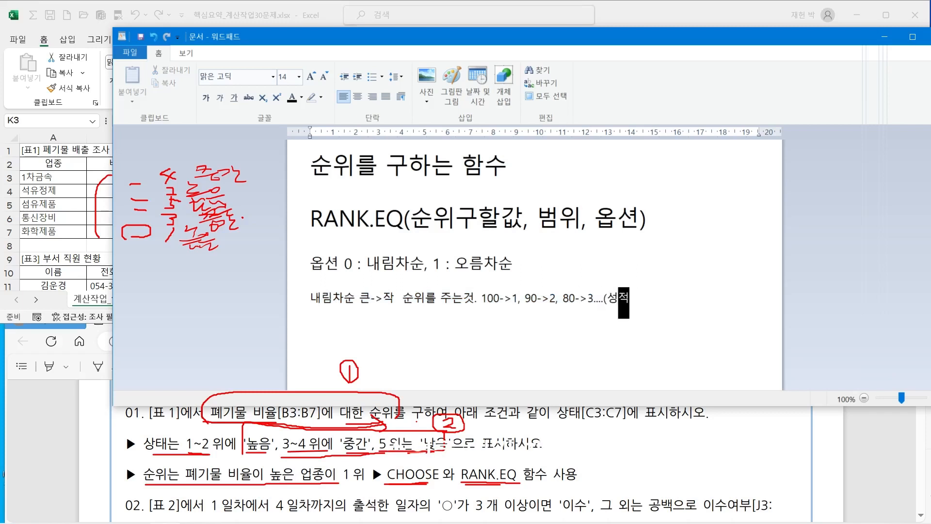
pyautogui.write(')')
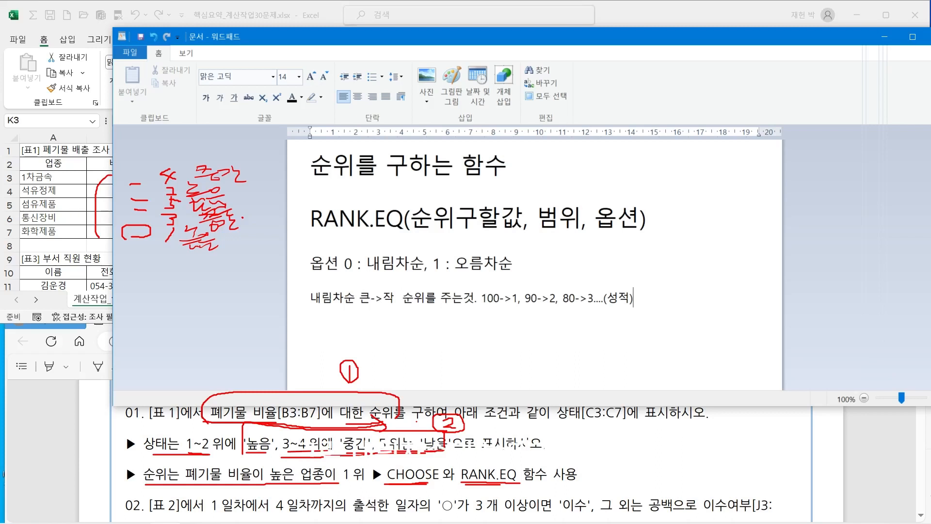
# Step: Duplicate the descending-order explanation onto the line directly below it
pyautogui.press('Return')
pyautogui.press('Up')
pyautogui.hotkey('shift', 'Down')
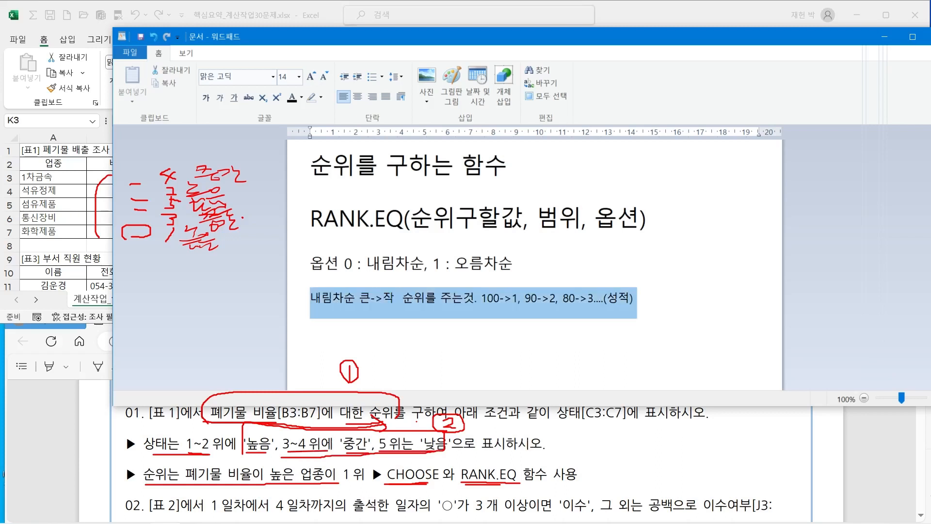
pyautogui.hotkey('ctrl', 'c')
pyautogui.press('Left')
pyautogui.hotkey('ctrl', 'v')
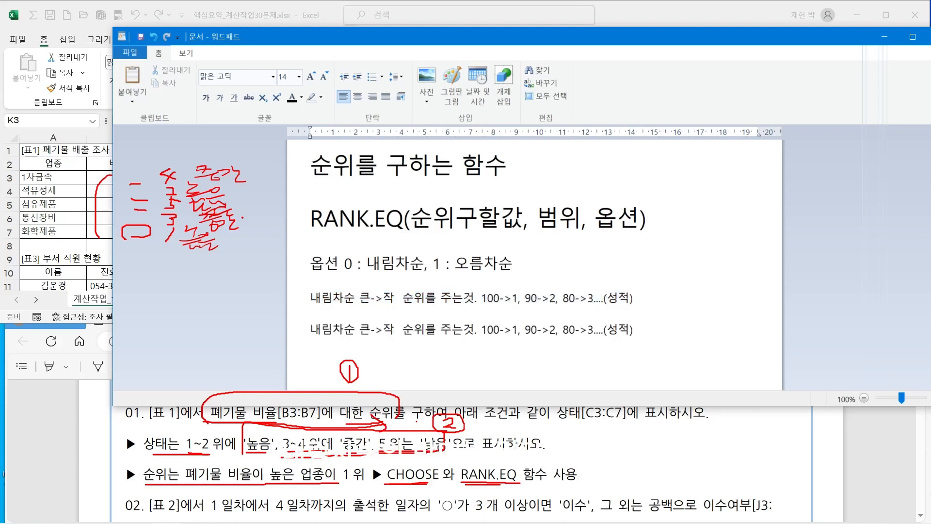
# Step: Change the first word of the duplicated line to '오림차순'
pyautogui.hotkey('shift', 'Right')
pyautogui.write('으')
pyautogui.press('BackSpace')
pyautogui.write('오')
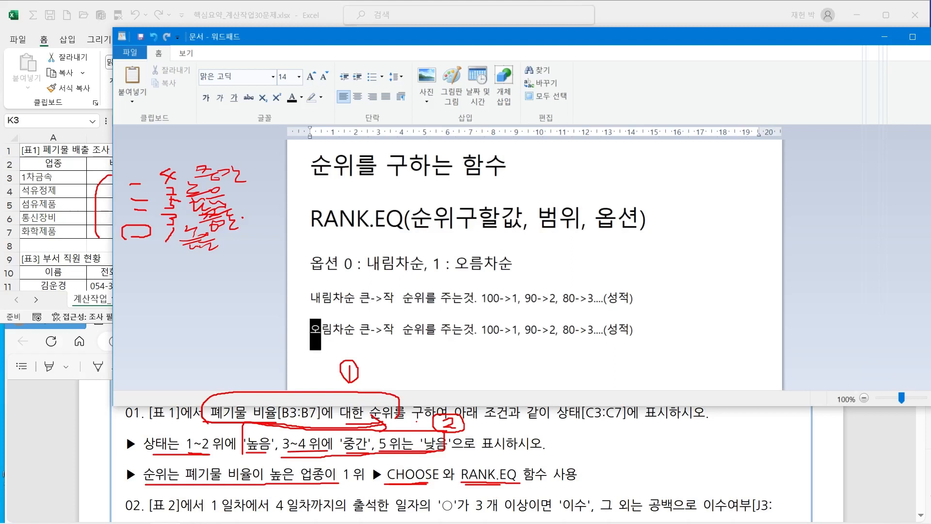
# Step: Reverse the order shown in the duplicated line to '작->큰'
pyautogui.press('Right')
pyautogui.press('Right')
pyautogui.press('Right')
pyautogui.press('Delete')
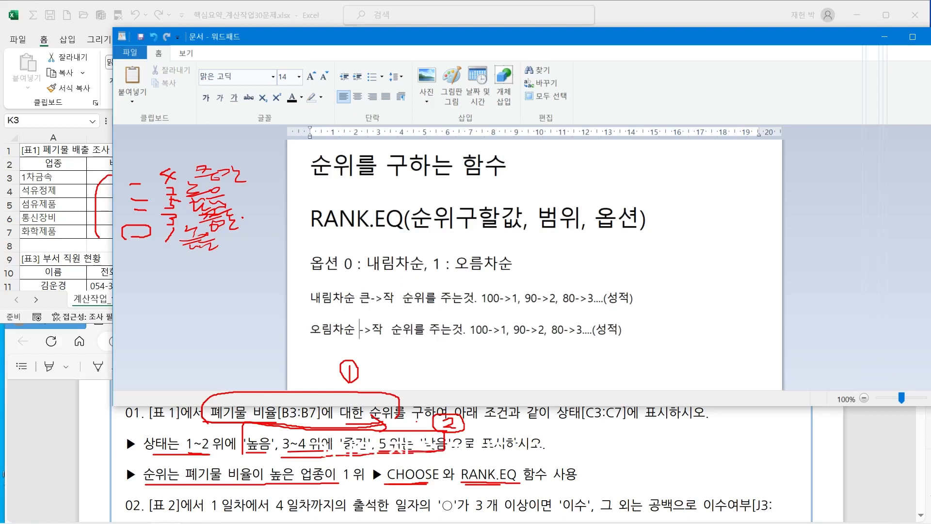
pyautogui.write('작')
pyautogui.press('Right')
pyautogui.press('Right')
pyautogui.press('Right')
pyautogui.press('Delete')
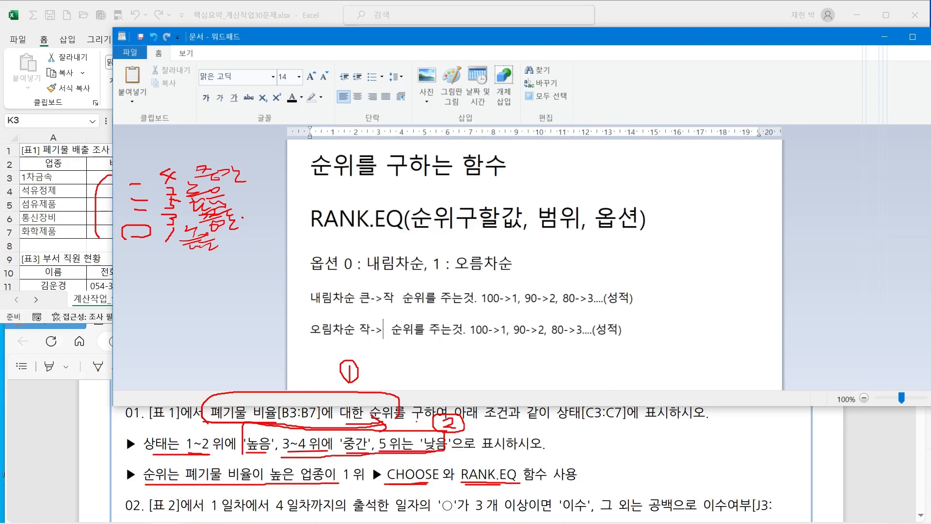
pyautogui.write('ㅁ')
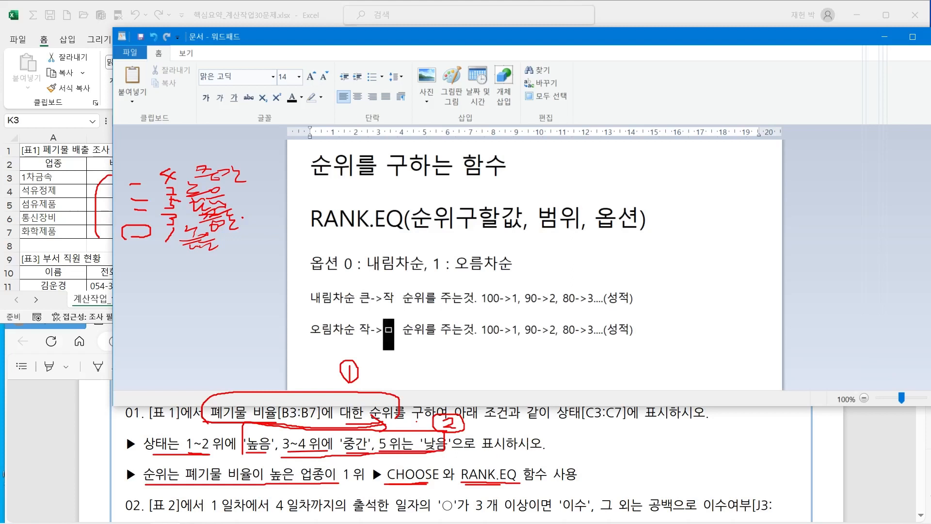
pyautogui.press('BackSpace')
pyautogui.press('BackSpace')
pyautogui.write('므')
pyautogui.press('BackSpace')
pyautogui.press('BackSpace')
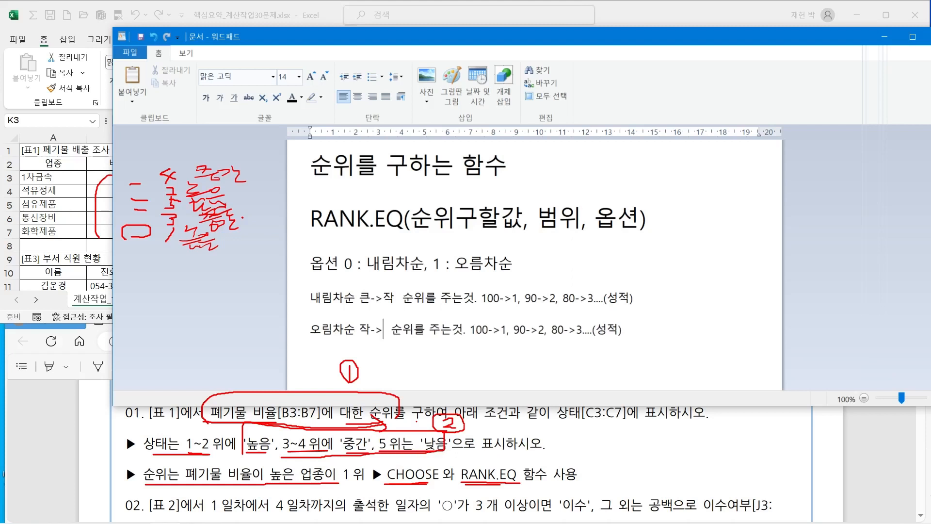
pyautogui.write('큰')
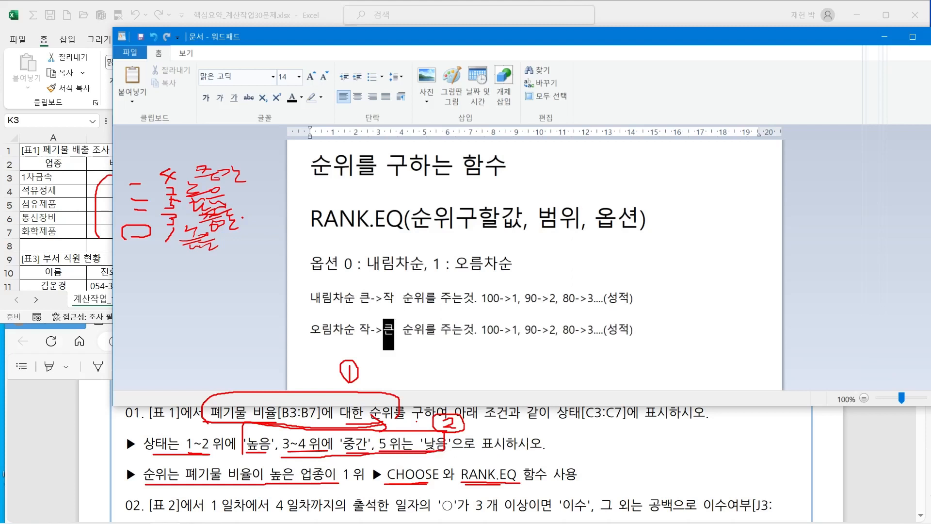
# Step: Replace the first example value in the '작->큰' line with 9 so it starts with '9->1'
pyautogui.press('Right')
pyautogui.press('Right')
pyautogui.press('Right')
pyautogui.press('Right')
pyautogui.press('Right')
pyautogui.press('Right')
pyautogui.press('Right')
pyautogui.press('Right')
pyautogui.press('Right')
pyautogui.press('Right')
pyautogui.press('Right')
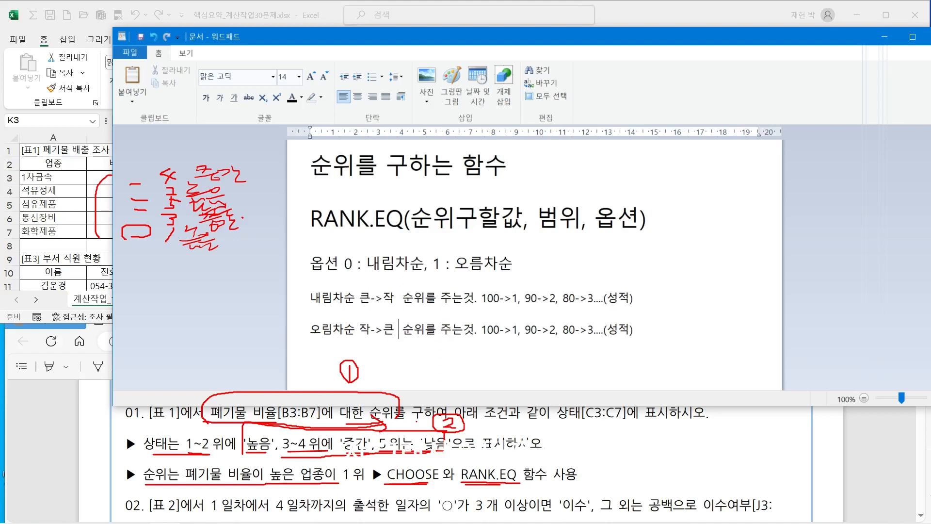
pyautogui.press('Delete')
pyautogui.press('Delete')
pyautogui.press('Delete')
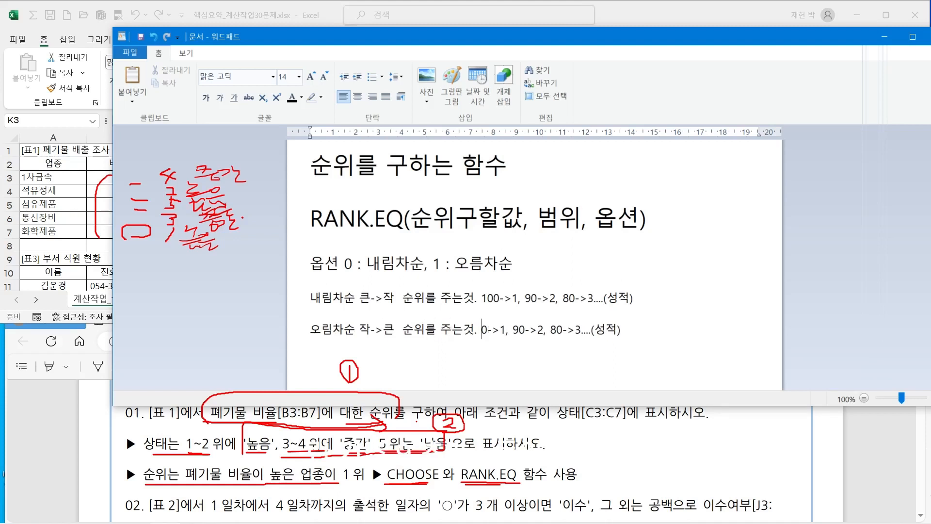
pyautogui.write('9')
# Step: Change the second example in the '작->큰' line to '10->2'
pyautogui.press('Right')
pyautogui.press('Right')
pyautogui.press('Right')
pyautogui.press('Right')
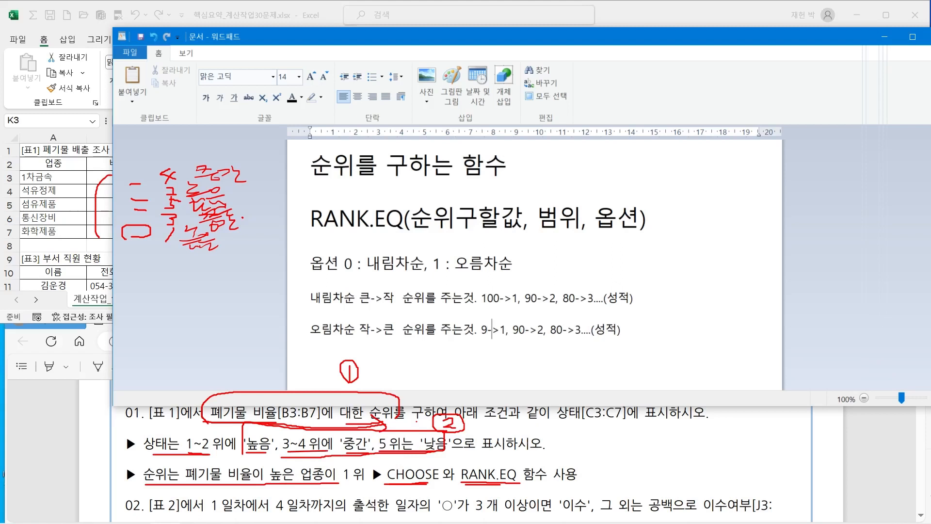
pyautogui.press('Right')
pyautogui.press('Delete')
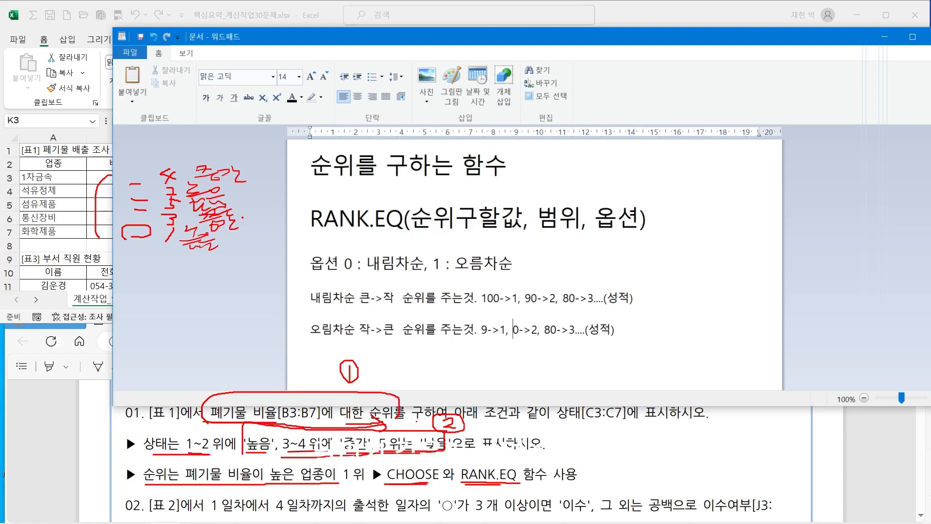
pyautogui.write('1')
# Step: Change the third example in the '작->큰' line to '11->3'
pyautogui.press('Right')
pyautogui.press('Right')
pyautogui.press('Right')
pyautogui.press('Right')
pyautogui.press('Right')
pyautogui.press('Right')
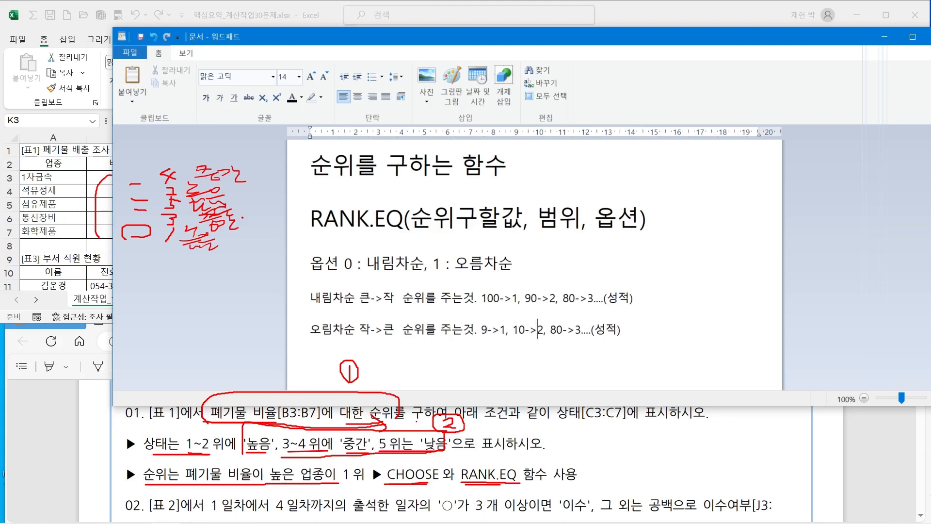
pyautogui.press('Delete')
pyautogui.press('Delete')
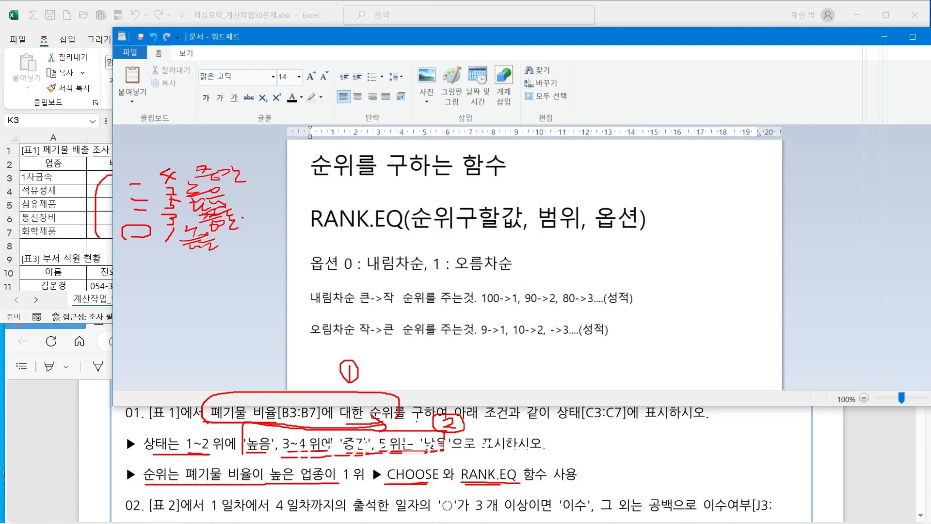
pyautogui.write('11')
# Step: Replace the bracketed word '성적' in the '작->큰' line with '달리기, 수영'
pyautogui.press('Right')
pyautogui.press('Right')
pyautogui.press('Right')
pyautogui.press('Right')
pyautogui.press('Right')
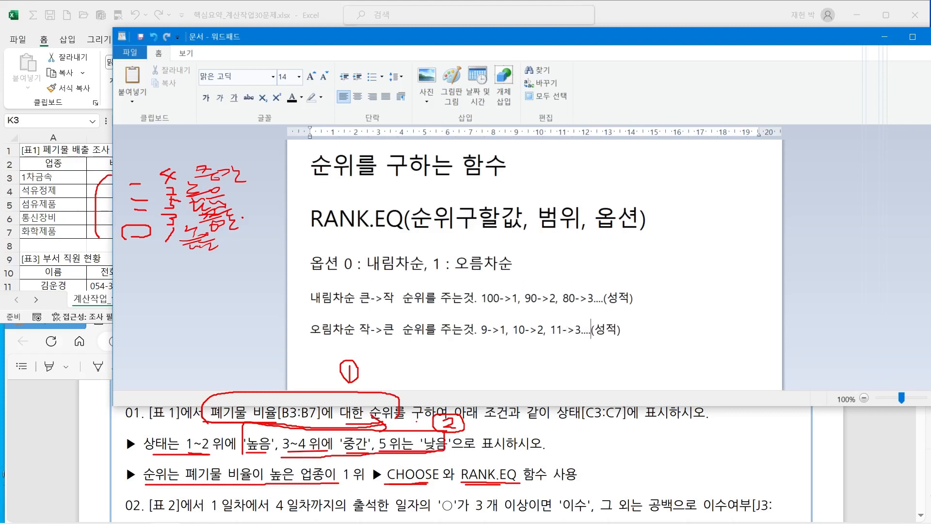
pyautogui.hotkey('shift', 'Right')
pyautogui.hotkey('shift', 'Right')
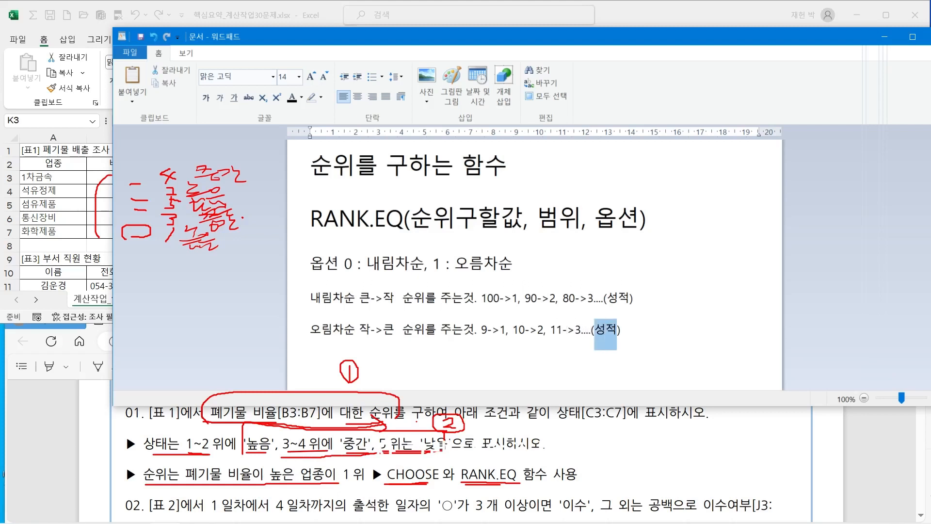
pyautogui.write('달리기,')
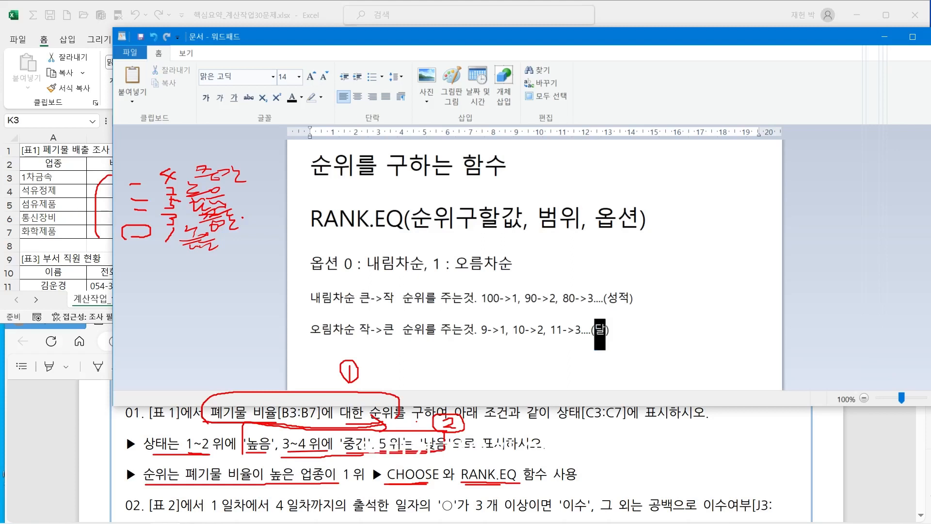
pyautogui.write(' 수영')
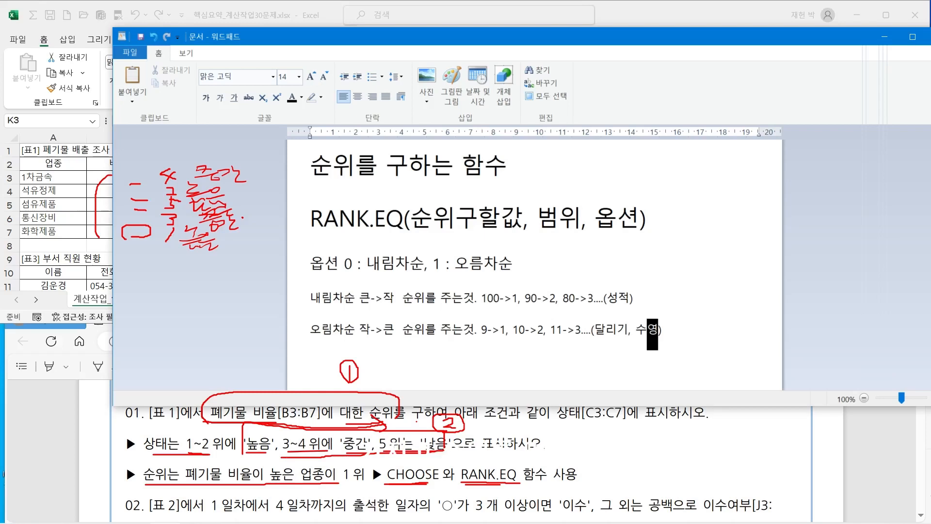
# Step: Move the WordPad notes out of view to return to the Excel workbook, and clear the red pen annotations
pyautogui.moveTo(558, 37)
pyautogui.mouseDown()
pyautogui.moveTo(47, 60)
pyautogui.moveTo(0, 83)
pyautogui.mouseUp()
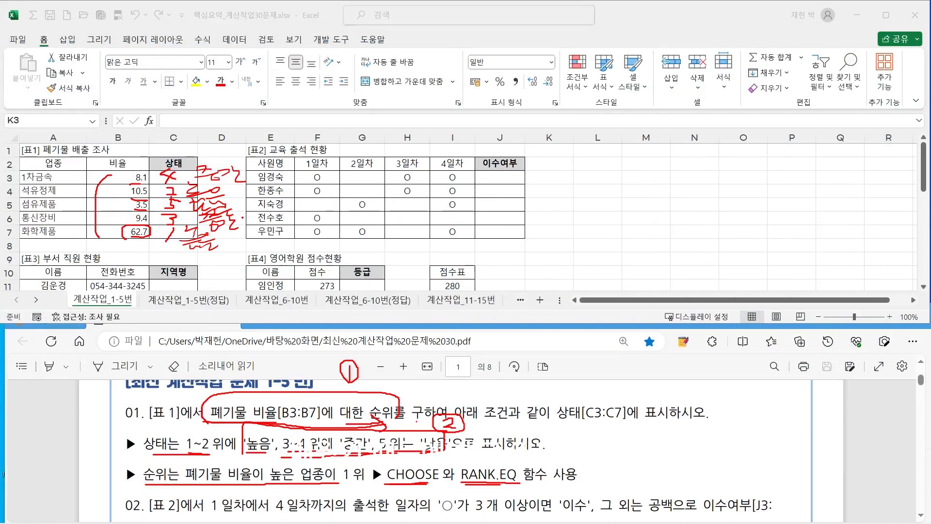
pyautogui.press('Escape')
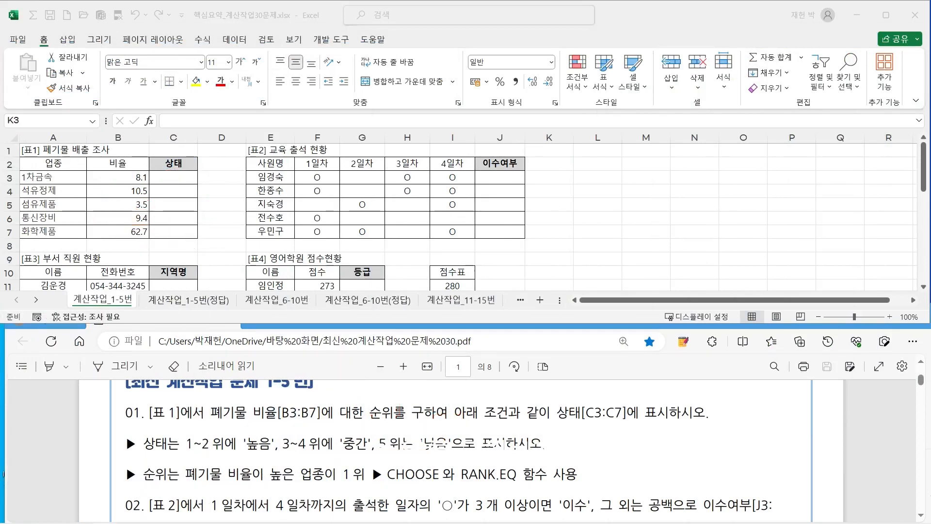
# Step: Highlight the waste ratio range B3:B7 in table 1, then return to the first 상태 cell, C3
pyautogui.click(173, 177)
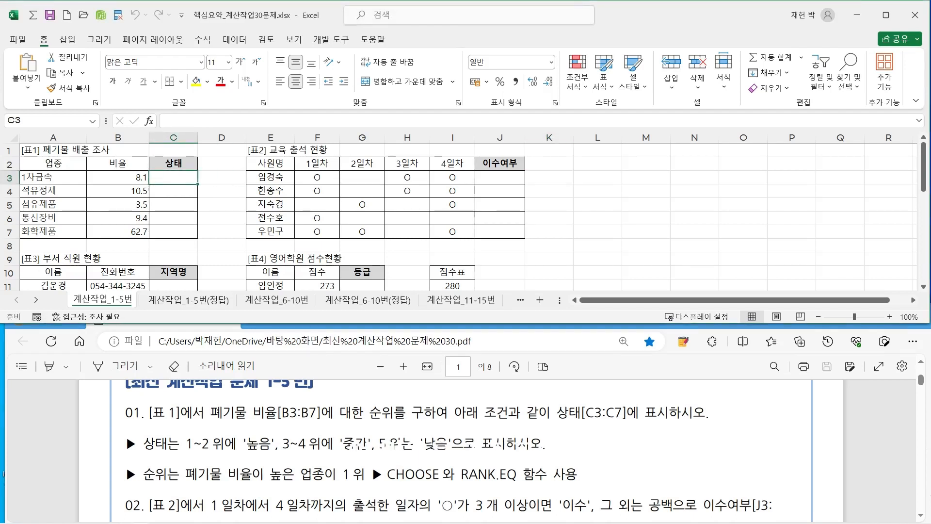
pyautogui.click(118, 177)
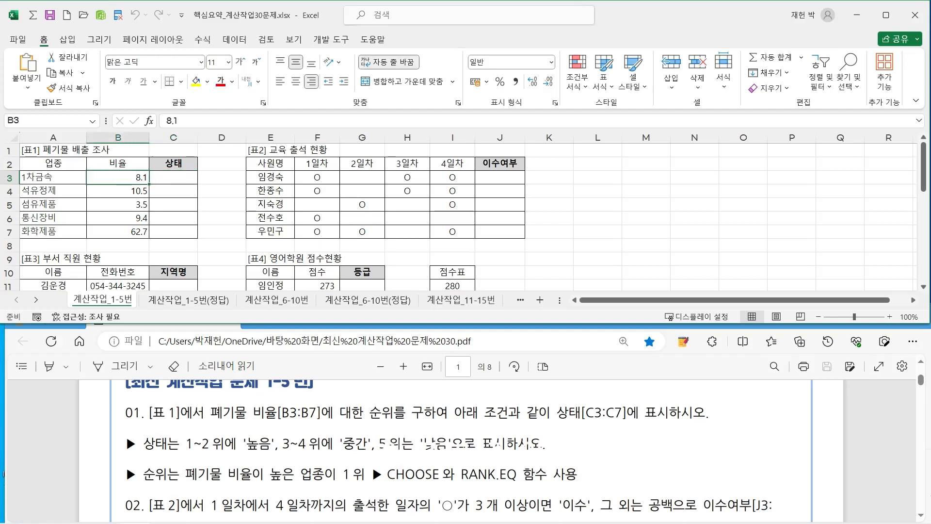
pyautogui.hotkey('shift', 'Down')
pyautogui.hotkey('shift', 'Down')
pyautogui.hotkey('shift', 'Down')
pyautogui.hotkey('shift', 'Down')
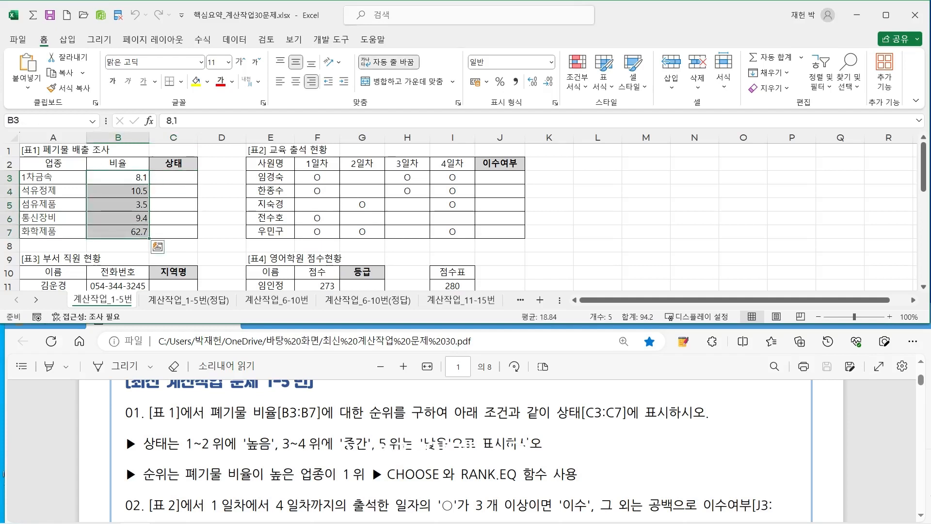
pyautogui.click(174, 177)
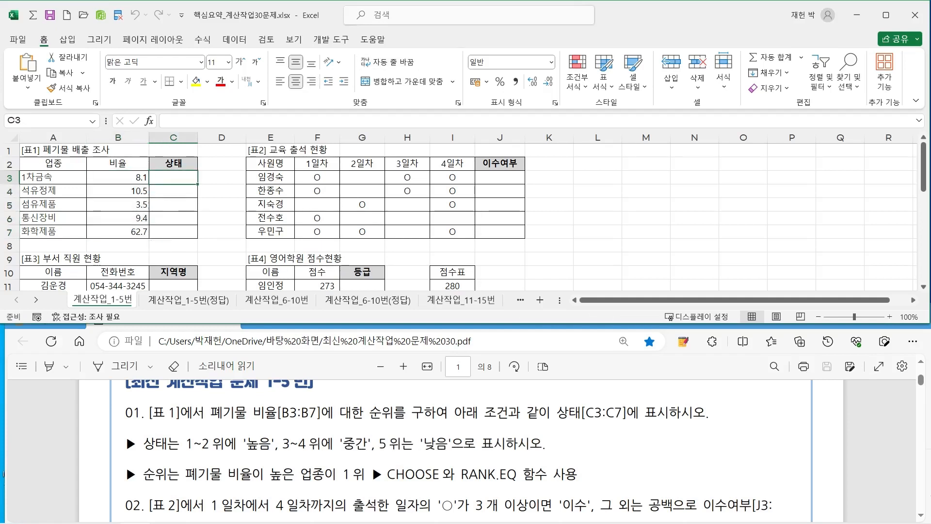
pyautogui.hotkey('ctrl', '2')
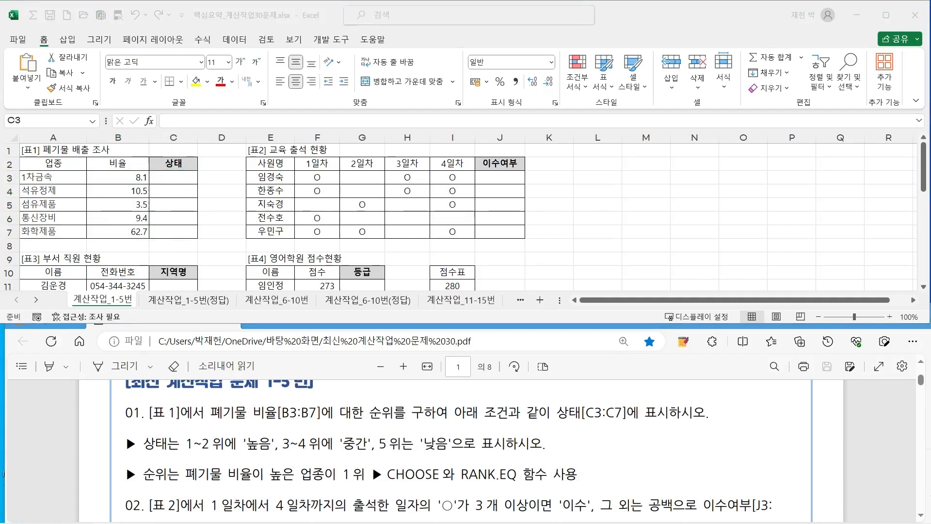
pyautogui.press('Escape')
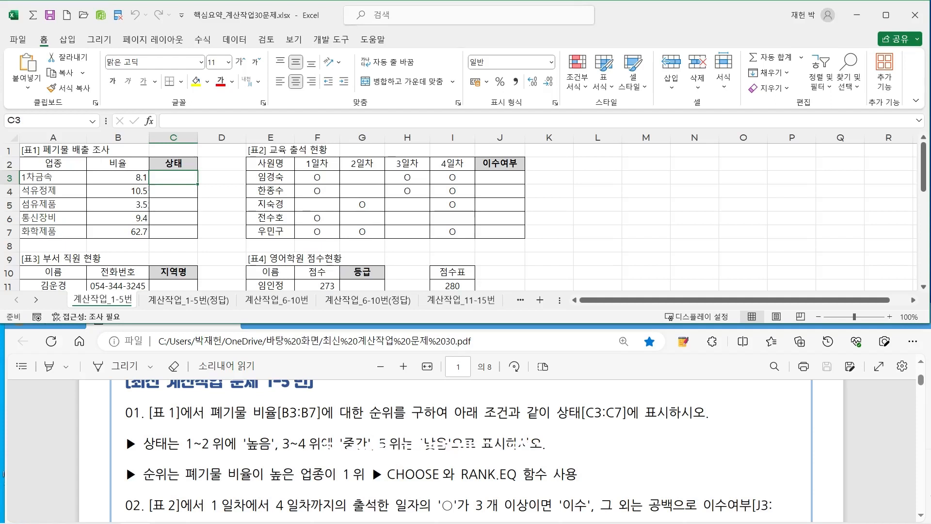
# Step: Place the WordPad RANK.EQ notes below the worksheet tables and start a RANK.EQ formula in C3 with B3 as the value to rank
pyautogui.moveTo(0, 405); pyautogui.dragTo(486, 285)
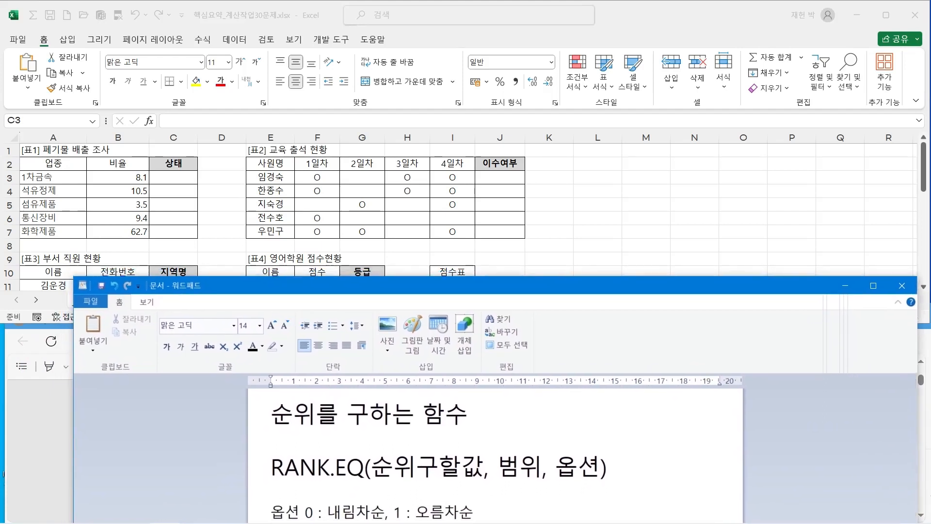
pyautogui.click(174, 177)
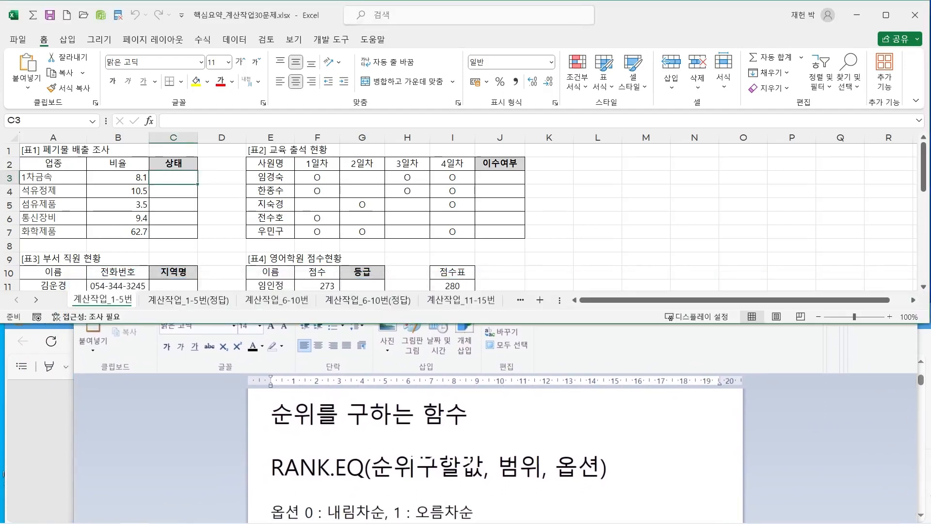
pyautogui.write('=')
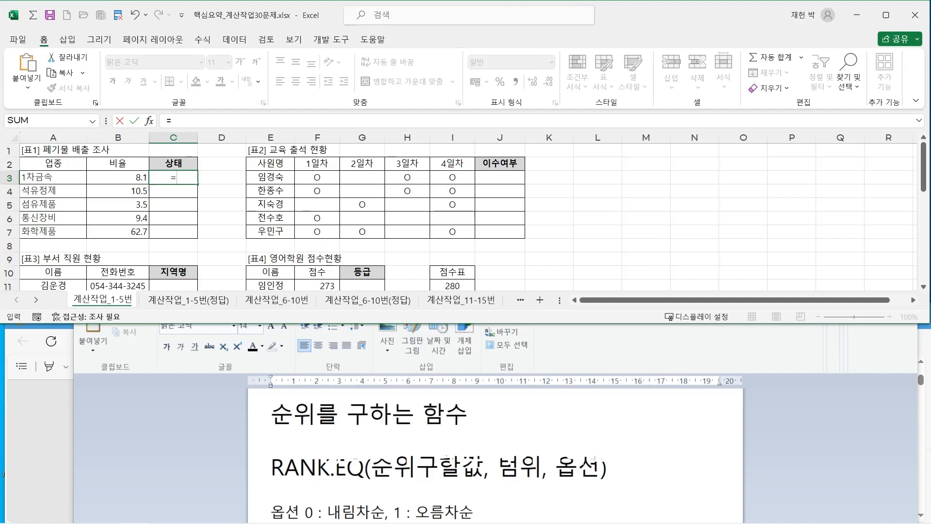
pyautogui.write('r')
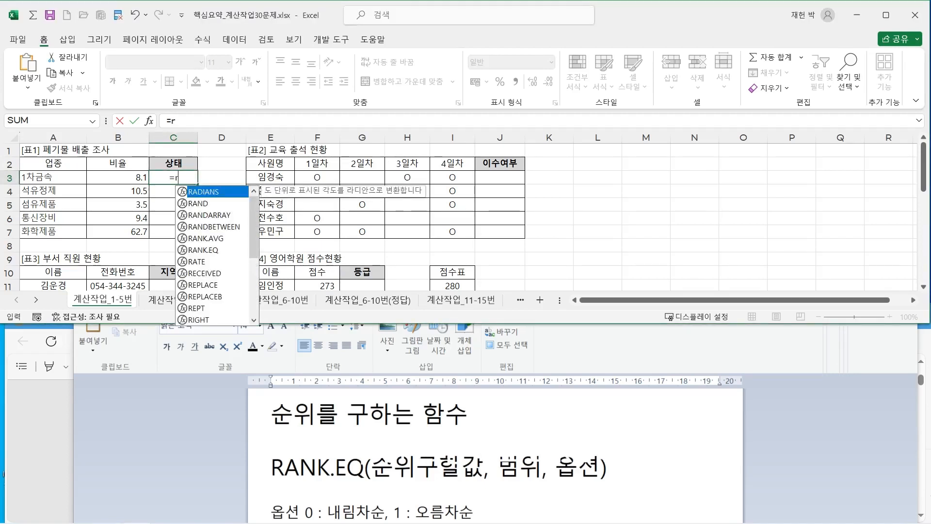
pyautogui.write('a')
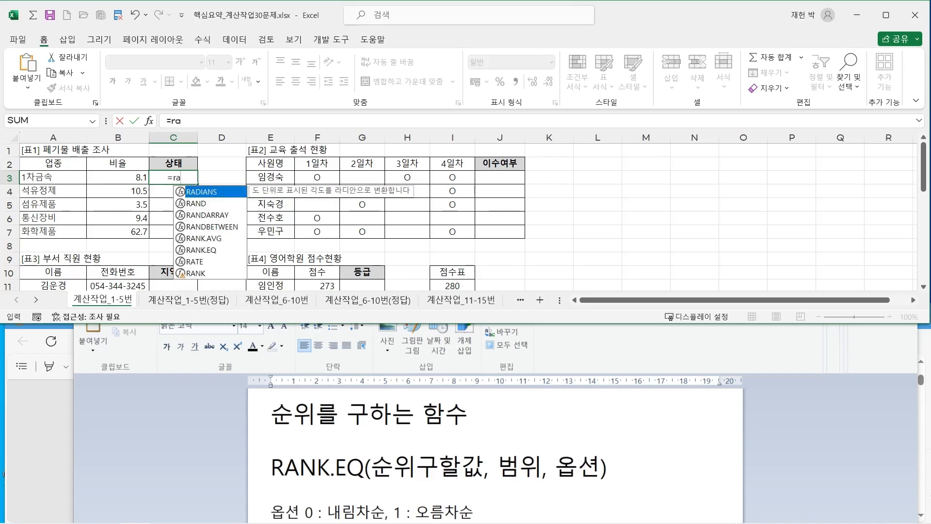
pyautogui.click(202, 250)
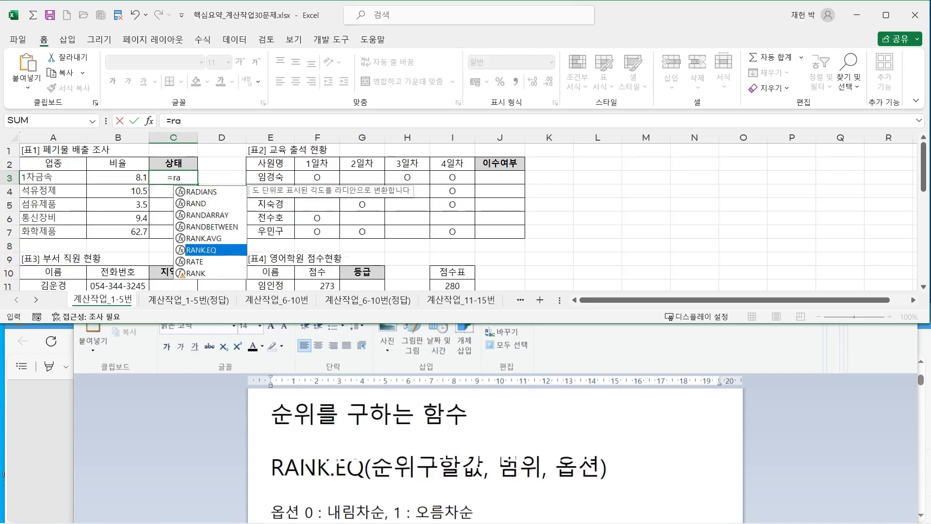
pyautogui.press('Tab')
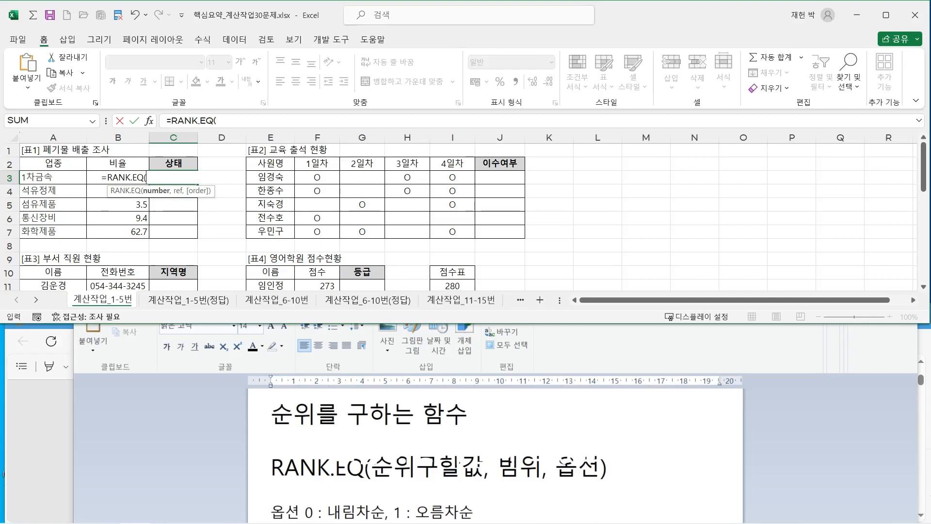
pyautogui.click(118, 163)
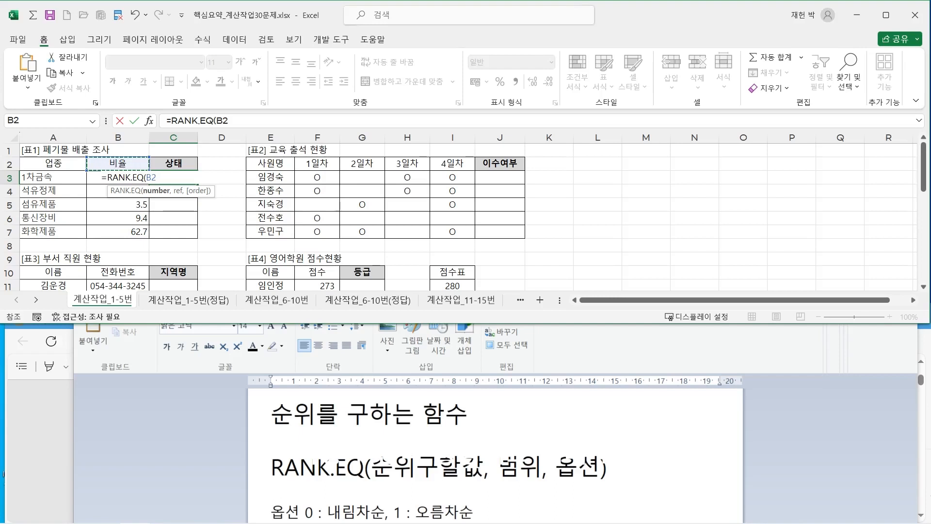
pyautogui.press('Down')
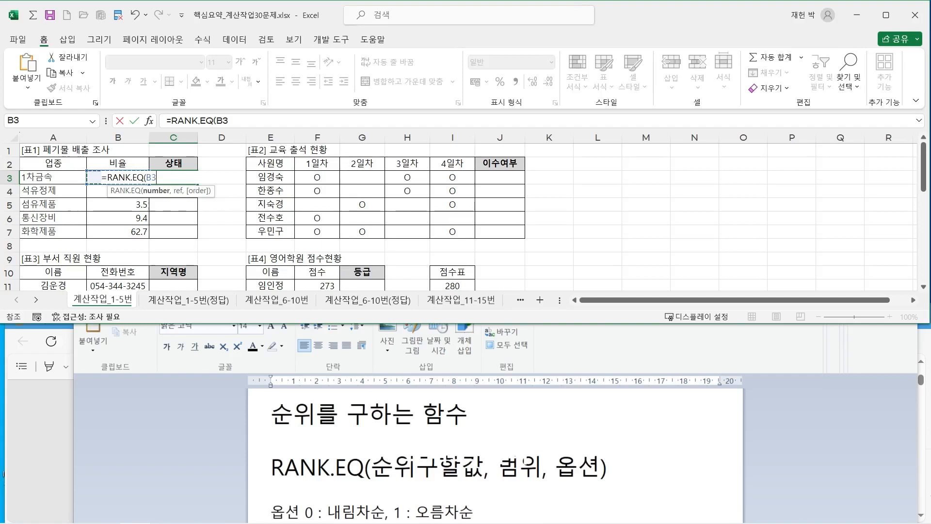
# Step: Complete the RANK.EQ formula in C3 with the absolute range $B$3:$B$7 and order 0, and enter it
pyautogui.write(',')
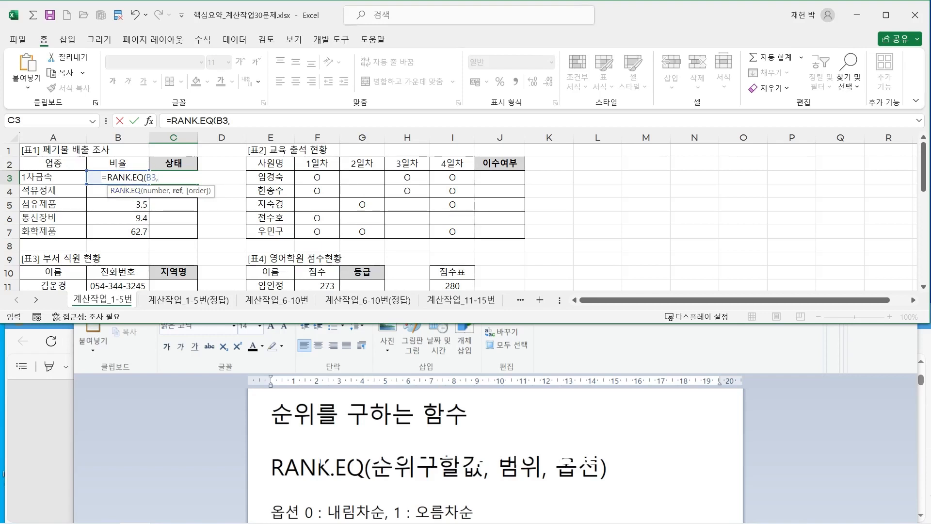
pyautogui.click(118, 232)
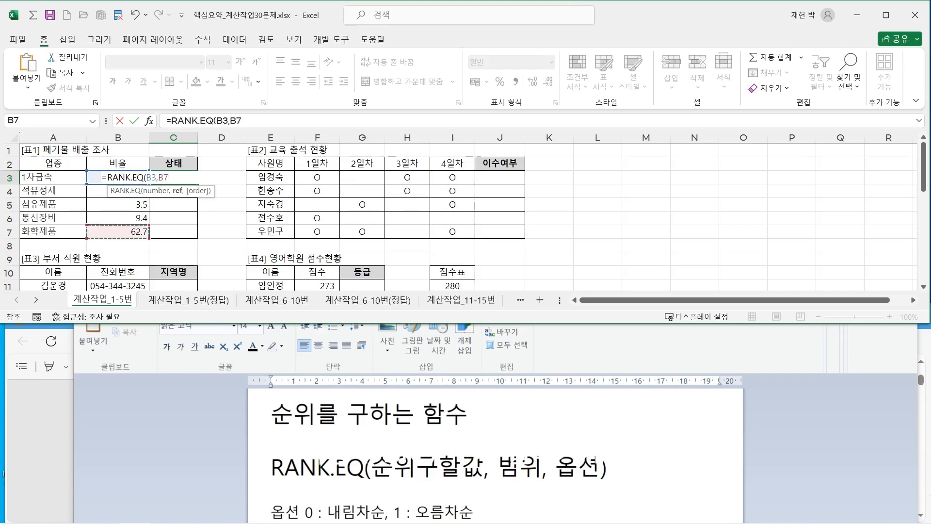
pyautogui.moveTo(118, 232); pyautogui.dragTo(118, 177)
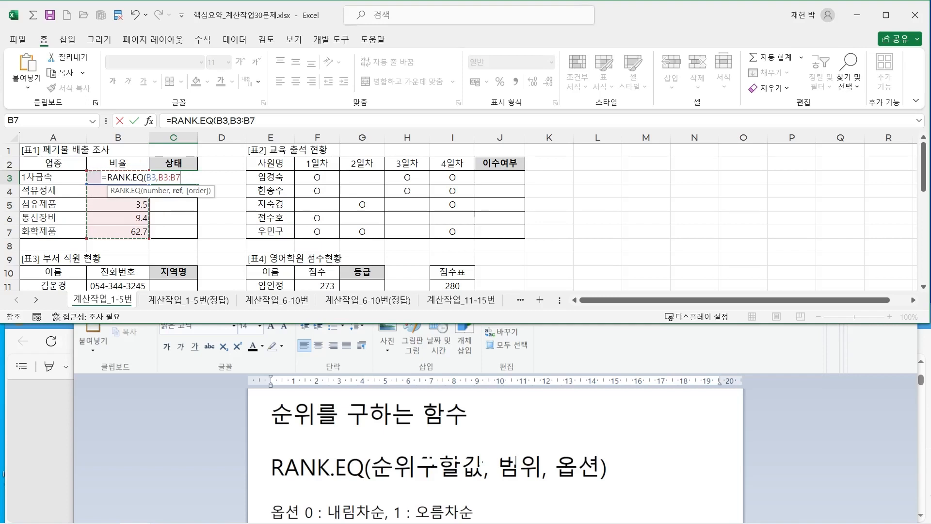
pyautogui.press('F4')
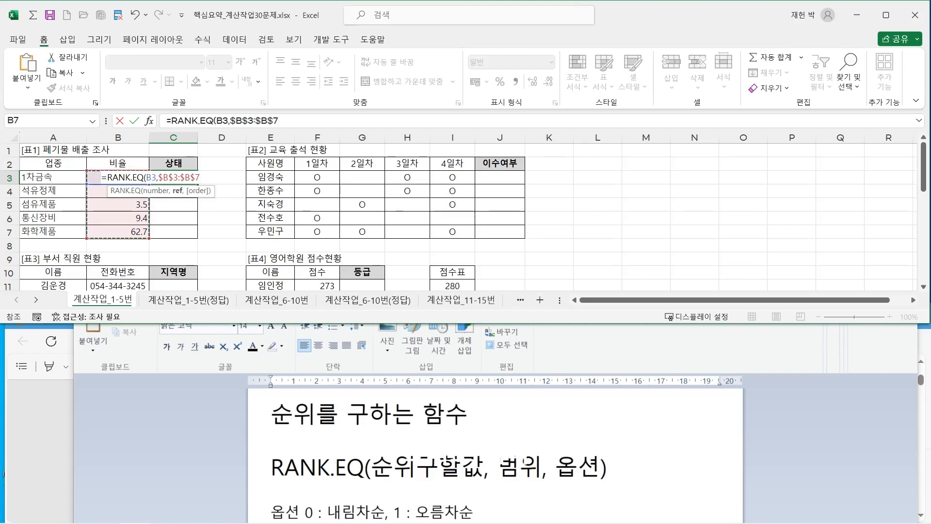
pyautogui.write(',0')
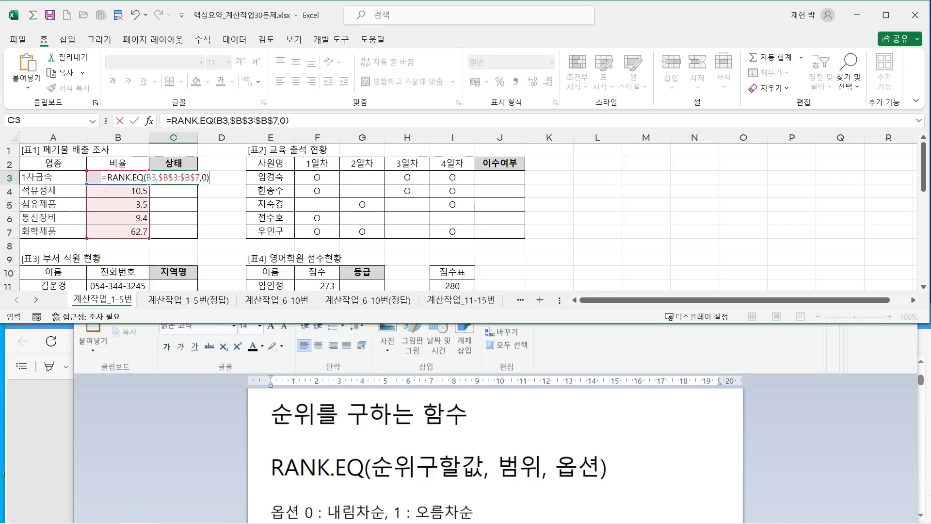
pyautogui.hotkey('ctrl', 'Return')
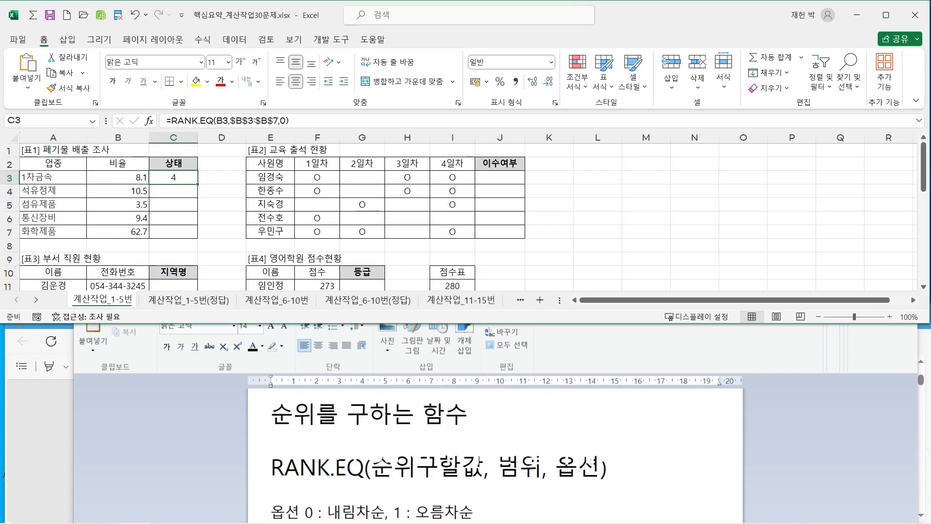
# Step: Mark B3, the range B3:B7 and the rank in C3 with the red pen, then clear the marks
pyautogui.click(478, 458)
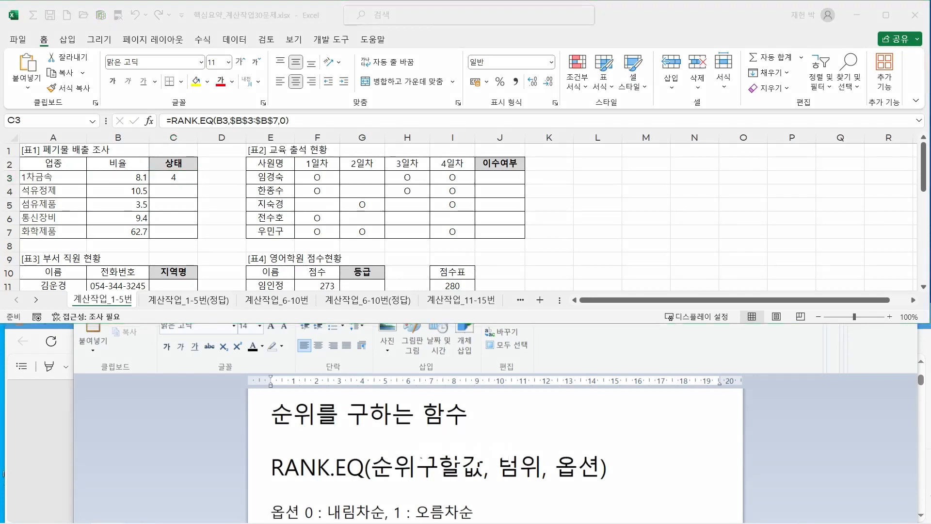
pyautogui.moveTo(130, 183)
pyautogui.mouseDown()
pyautogui.moveTo(139, 186)
pyautogui.moveTo(143, 169)
pyautogui.moveTo(111, 178)
pyautogui.moveTo(106, 234)
pyautogui.moveTo(152, 238)
pyautogui.moveTo(167, 174)
pyautogui.moveTo(136, 164)
pyautogui.moveTo(175, 182)
pyautogui.mouseUp()
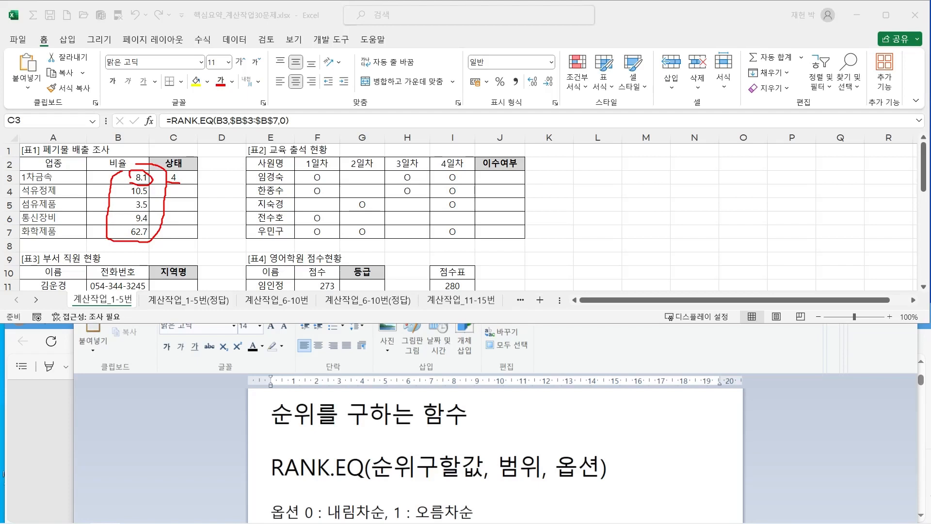
pyautogui.press('Escape')
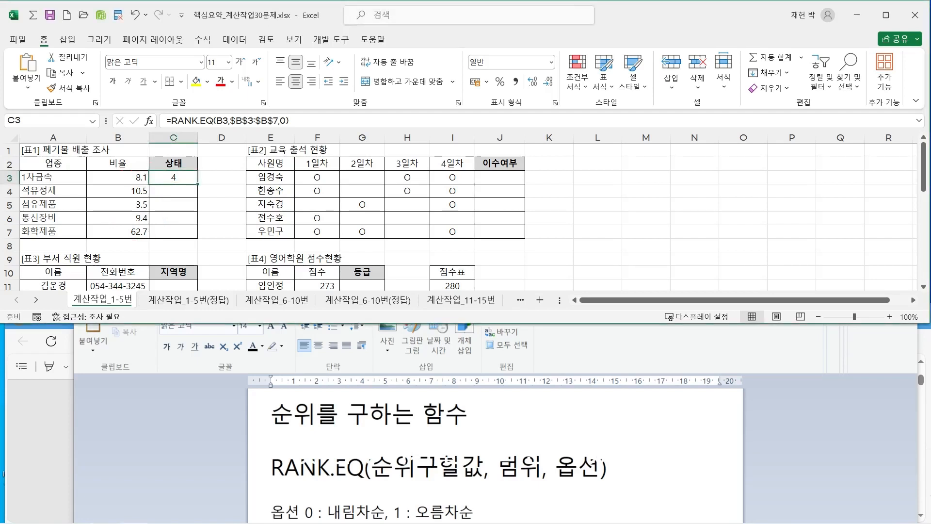
# Step: Fill the RANK.EQ formula from C3 down to C7, then switch to the PDF and mark problem 01's status conditions and required functions
pyautogui.moveTo(198, 183); pyautogui.dragTo(195, 237)
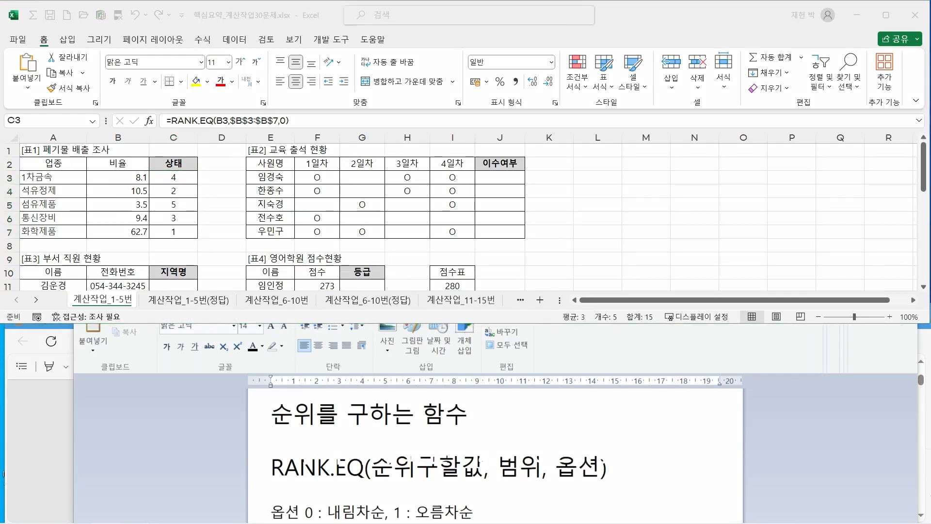
pyautogui.moveTo(162, 236)
pyautogui.mouseDown()
pyautogui.moveTo(179, 236)
pyautogui.moveTo(135, 239)
pyautogui.mouseUp()
pyautogui.hotkey('alt', 'Tab')
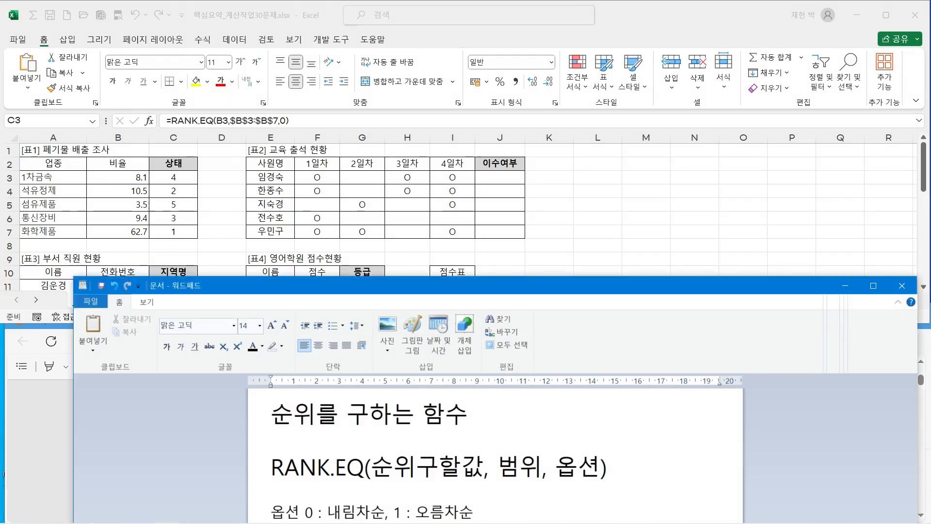
pyautogui.hotkey('alt', 'Tab')
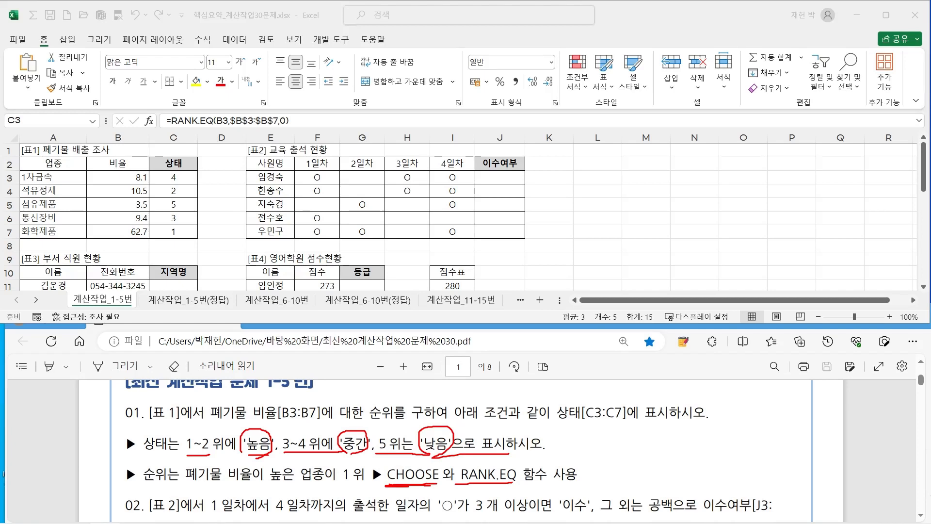
# Step: Bring the full WordPad notes back into view without the red pen marks and add blank lines below the '작->큰' line
pyautogui.moveTo(0, 310); pyautogui.dragTo(444, 122)
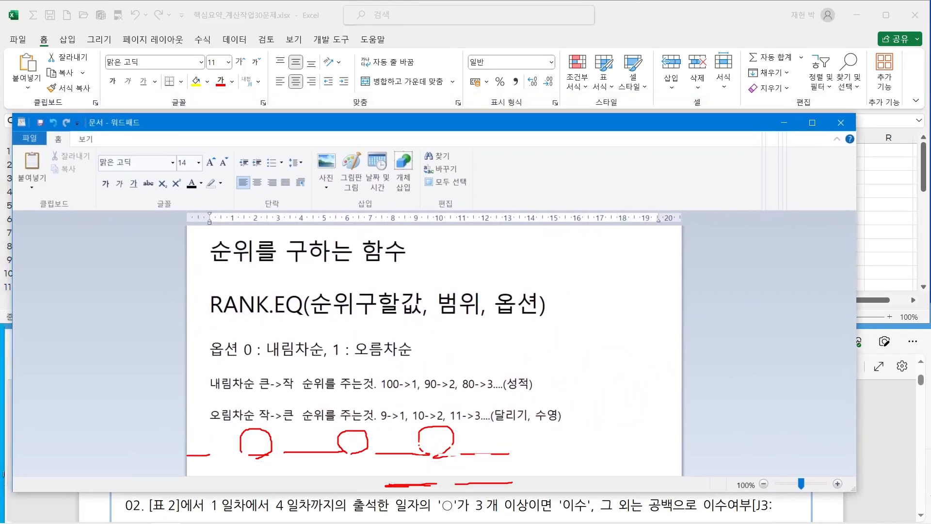
pyautogui.press('Escape')
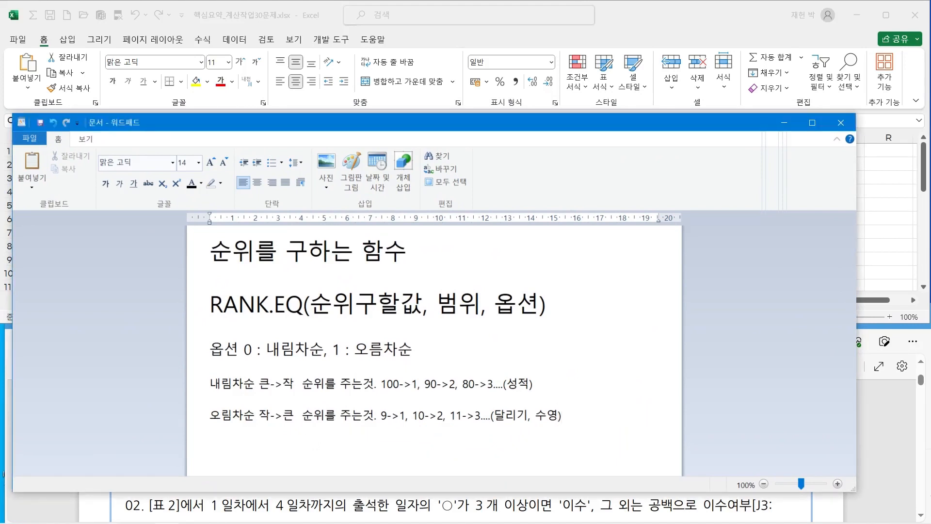
pyautogui.press('Return')
pyautogui.press('Return')
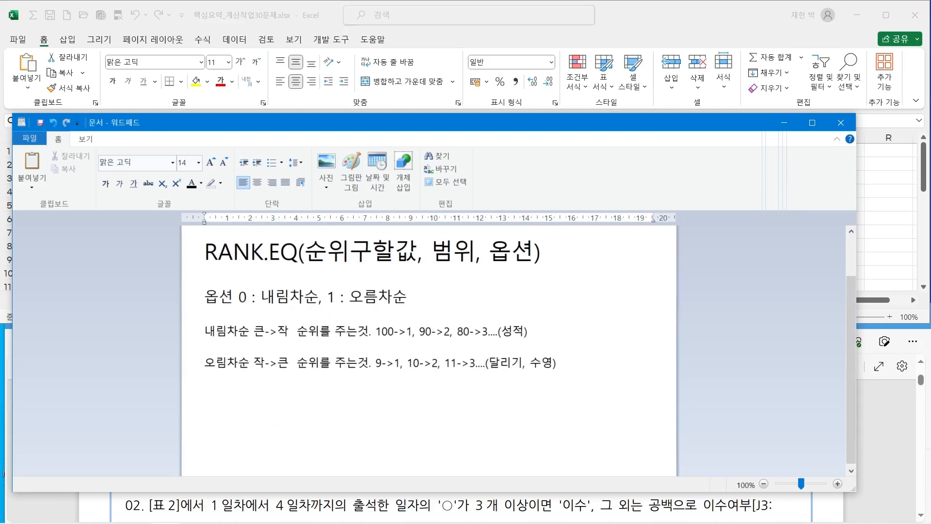
# Step: Copy the RANK.EQ(순위구할값, 범위, 옵션) syntax line and paste it at the end of the '작->큰' line
pyautogui.write('초')
pyautogui.press('BackSpace')
pyautogui.press('BackSpace')
pyautogui.press('Up')
pyautogui.press('Up')
pyautogui.press('Up')
pyautogui.hotkey('shift', 'Down')
pyautogui.hotkey('ctrl', 'c')
pyautogui.press('Down')
pyautogui.press('Down')
pyautogui.press('Down')
pyautogui.hotkey('ctrl', 'v')
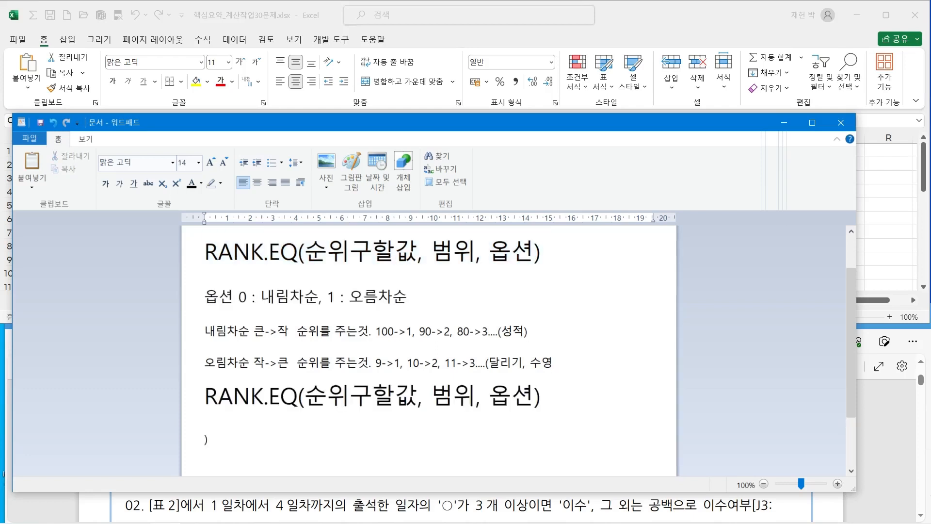
# Step: Replace the function name RANK.EQ in the pasted syntax with CHOOSE and keep it on its own line below the '작->큰' line
pyautogui.press('Delete')
pyautogui.press('Up')
pyautogui.press('BackSpace')
pyautogui.press('Delete')
pyautogui.press('Delete')
pyautogui.press('Delete')
pyautogui.press('Delete')
pyautogui.press('Delete')
pyautogui.press('Delete')
pyautogui.press('Delete')
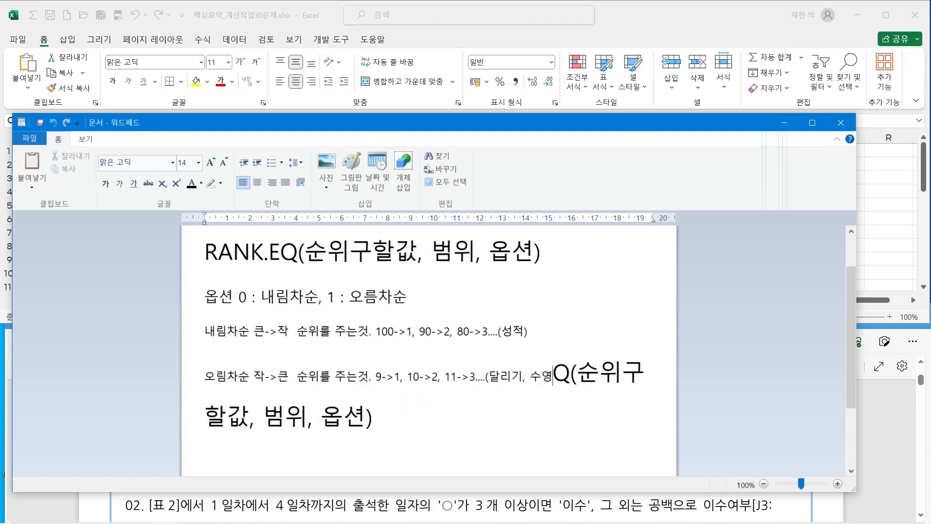
pyautogui.press('Return')
pyautogui.write('초')
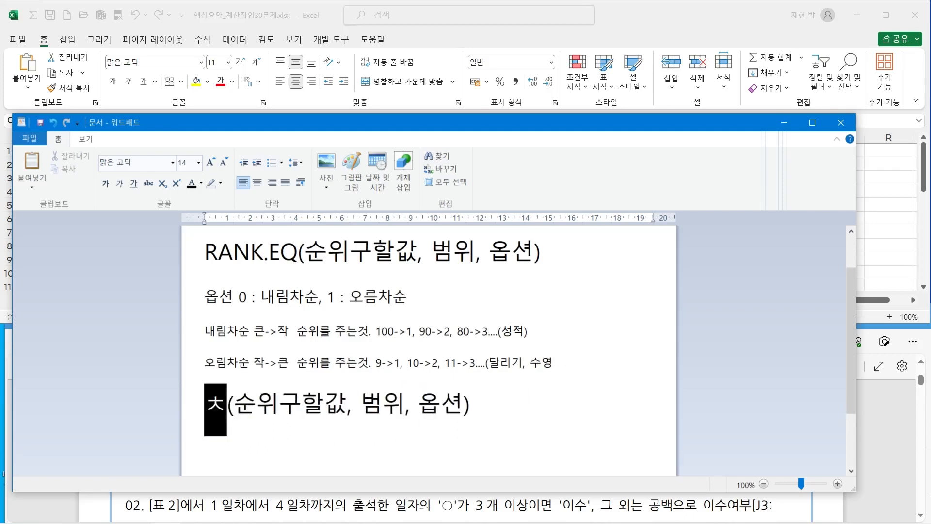
pyautogui.press('BackSpace')
pyautogui.press('BackSpace')
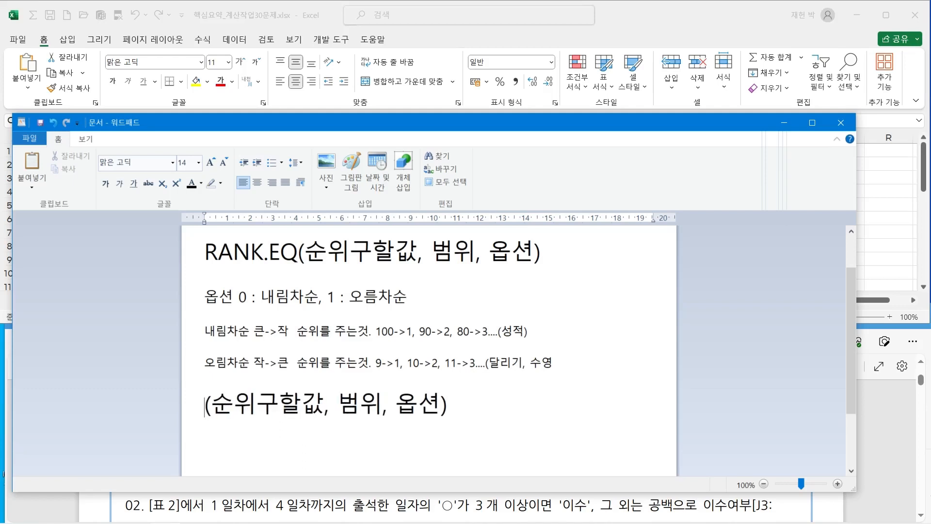
pyautogui.write('CHOOSE')
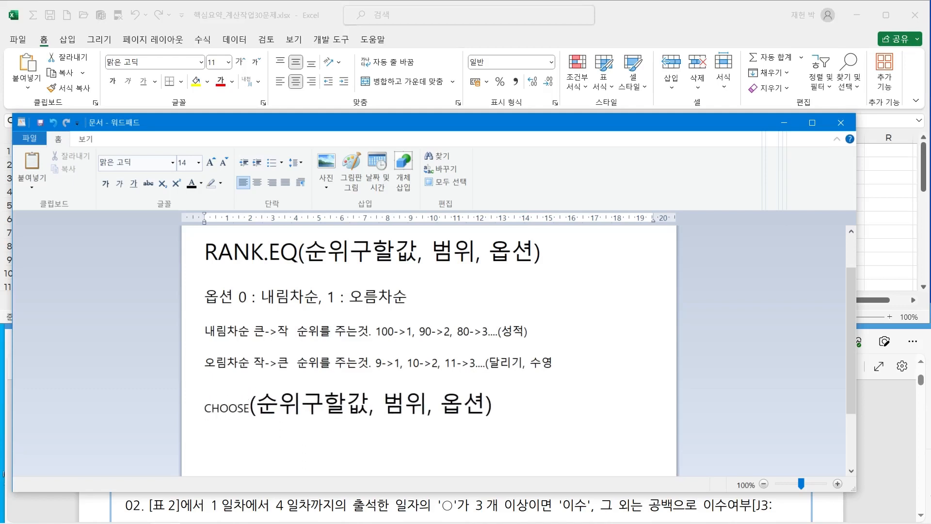
# Step: Delete the old argument list after the opening parenthesis in the CHOOSE line
pyautogui.press('Right')
pyautogui.hotkey('shift', 'End')
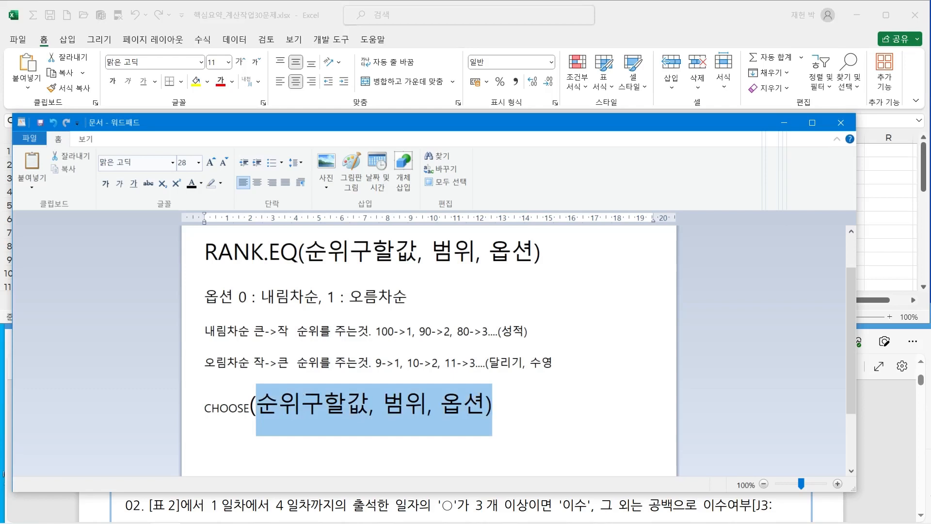
pyautogui.press('Delete')
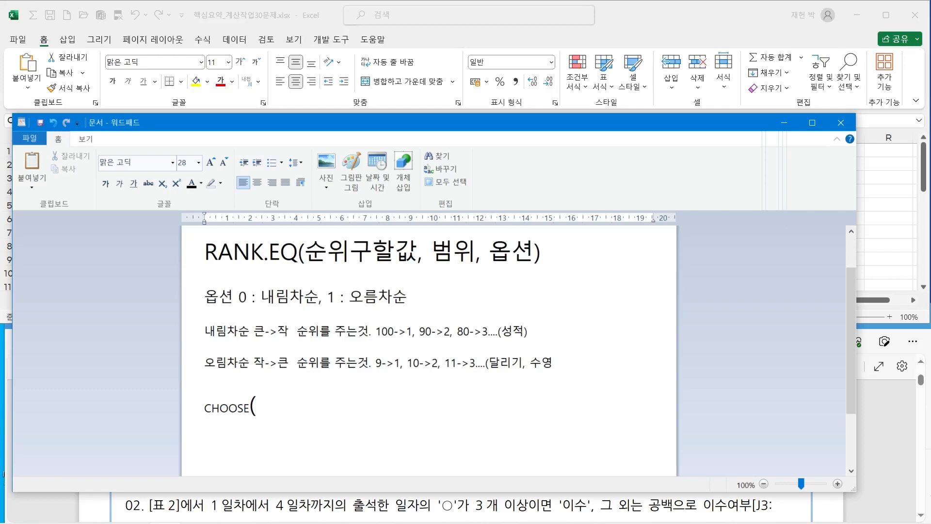
pyautogui.write('tn')
pyautogui.press('BackSpace')
pyautogui.press('BackSpace')
pyautogui.write('dlr')
pyautogui.press('BackSpace')
pyautogui.press('BackSpace')
pyautogui.press('BackSpace')
pyautogui.write('새ㄱ인')
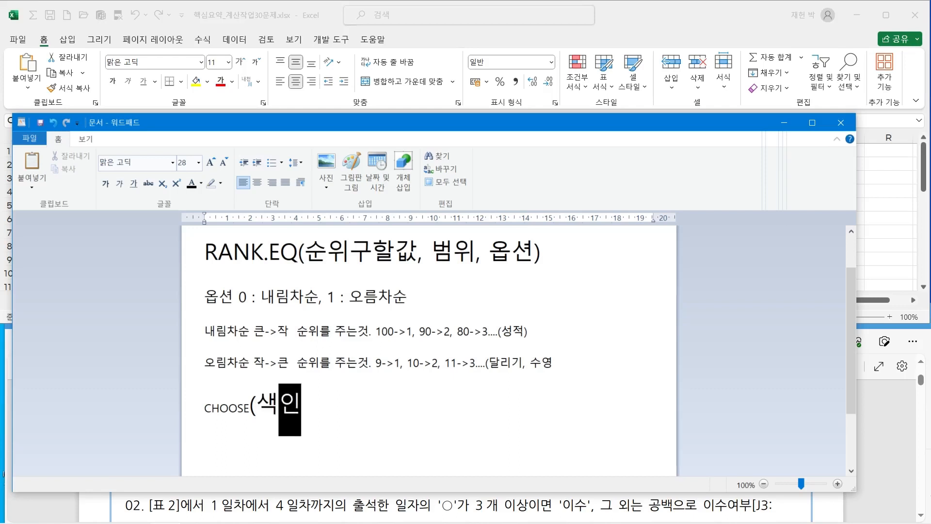
pyautogui.write('갑')
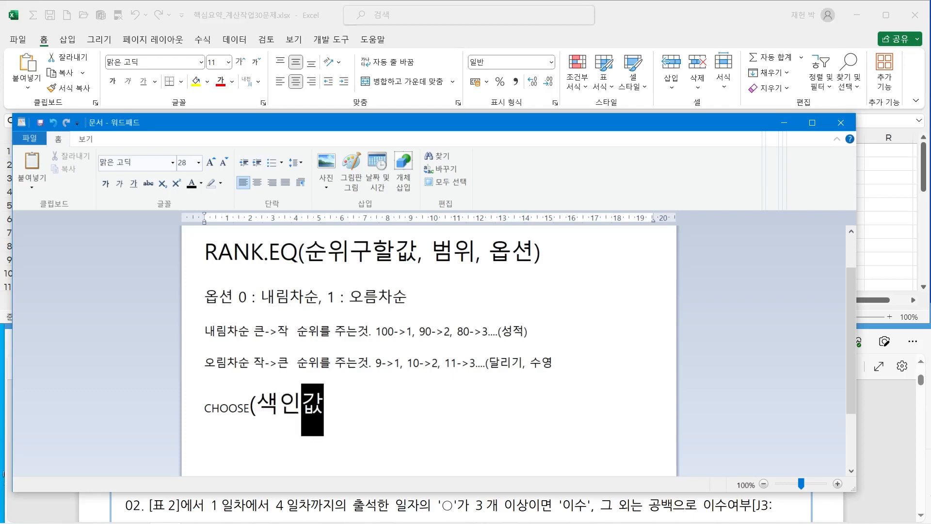
pyautogui.press('BackSpace')
pyautogui.press('BackSpace')
pyautogui.press('BackSpace')
pyautogui.press('BackSpace')
pyautogui.press('BackSpace')
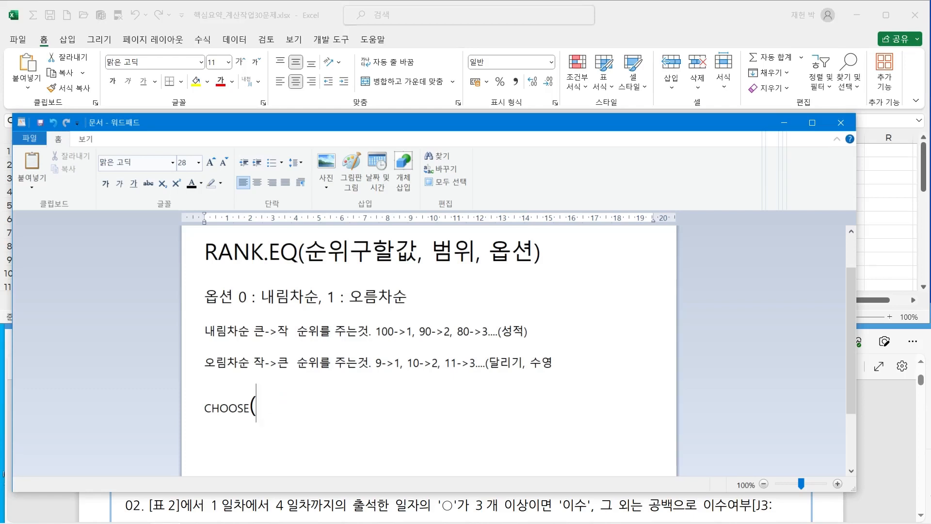
# Step: Complete the CHOOSE syntax with the arguments "위치값, 값1, 값2, 값3....)" after the opening parenthesis
pyautogui.write('위치값')
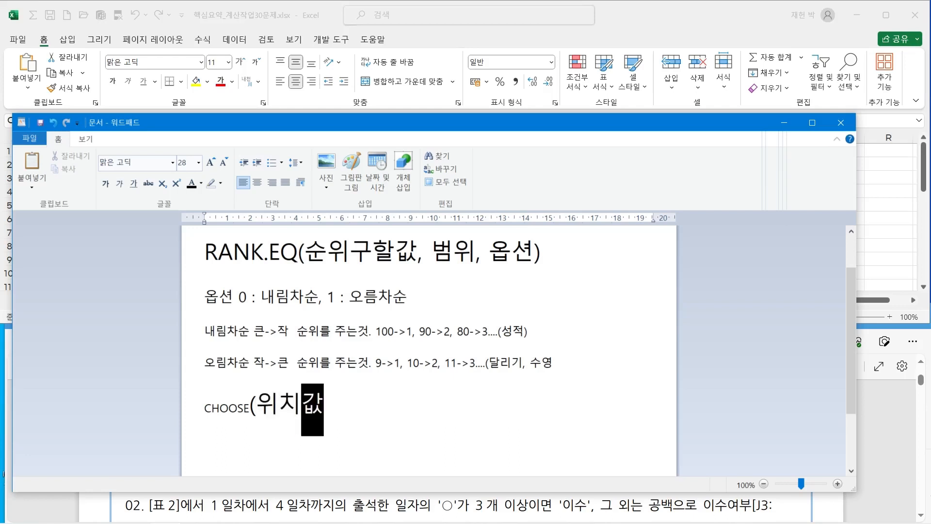
pyautogui.write(', ')
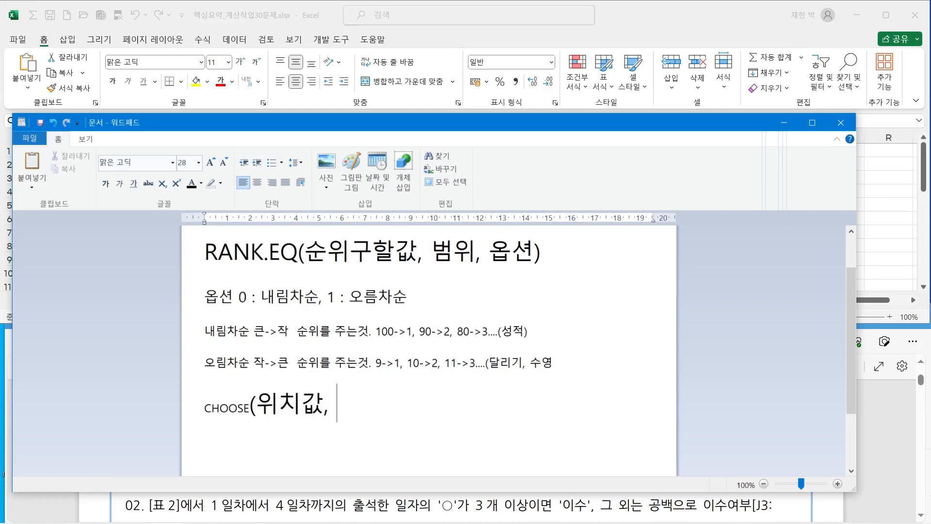
pyautogui.write('값1, 값2')
pyautogui.write(', 값')
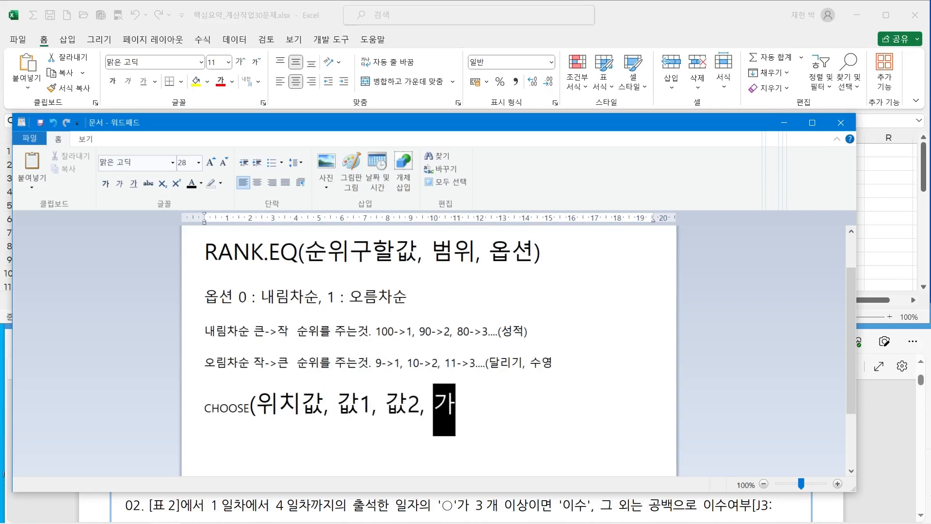
pyautogui.write('3.')
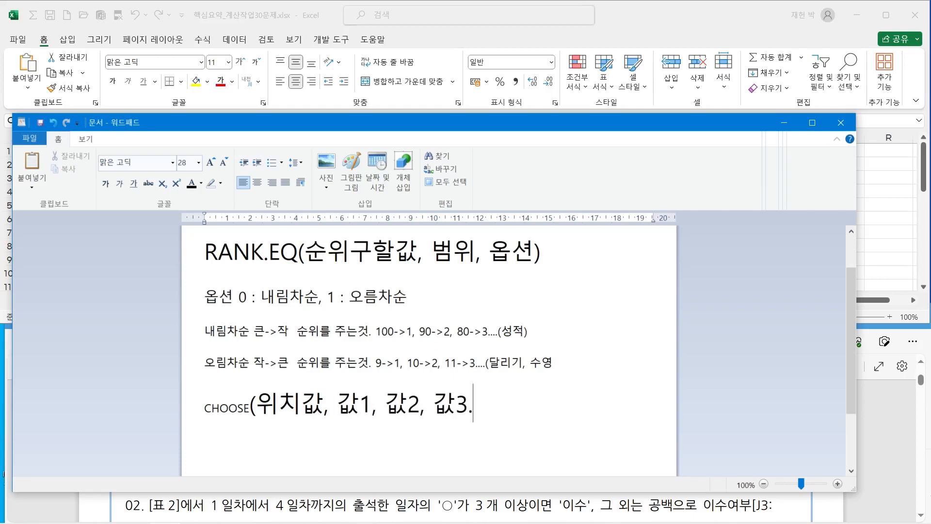
pyautogui.write('...)')
# Step: Enlarge the word CHOOSE in the syntax line to font size 22
pyautogui.press('Home')
pyautogui.hotkey('shift', 'Right')
pyautogui.hotkey('shift', 'Right')
pyautogui.hotkey('shift', 'Right')
pyautogui.hotkey('shift', 'Right')
pyautogui.hotkey('shift', 'Right')
pyautogui.hotkey('shift', 'Right')
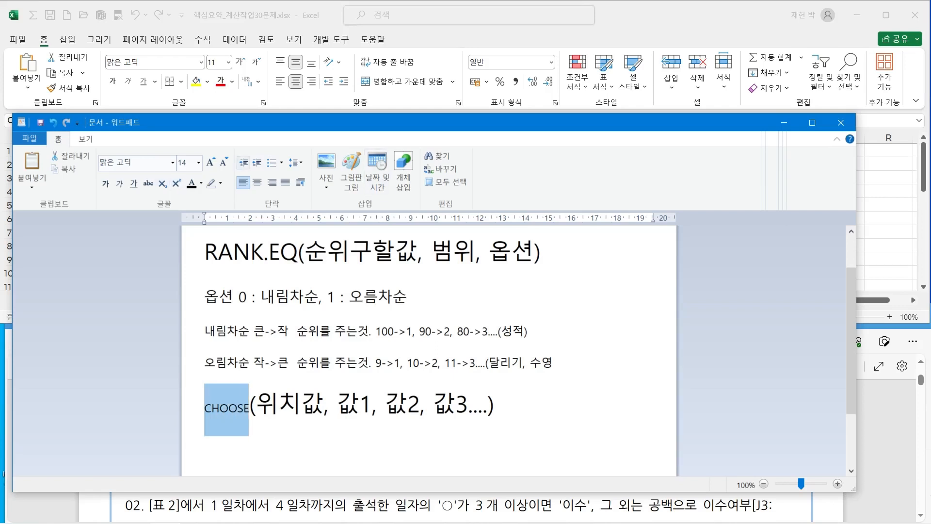
pyautogui.click(211, 162)
pyautogui.click(211, 162)
pyautogui.click(211, 162)
pyautogui.click(211, 162)
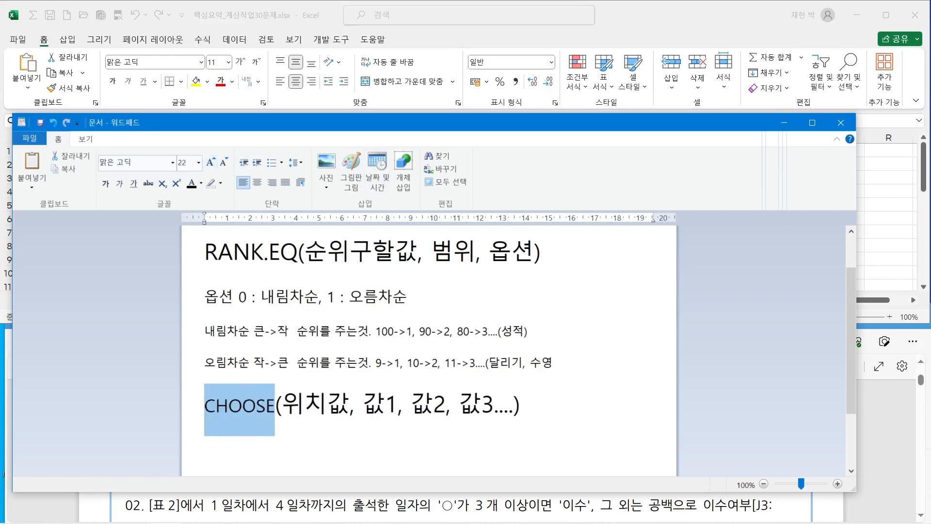
pyautogui.press('End')
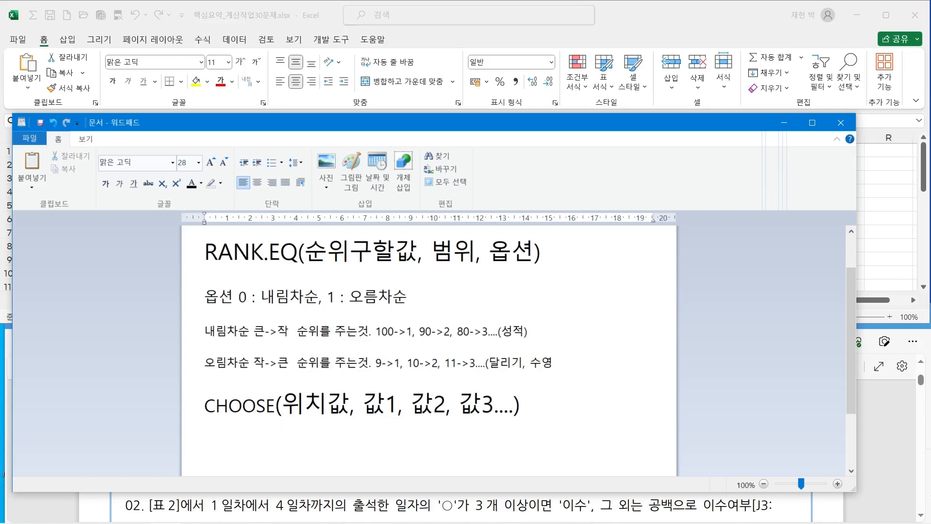
# Step: Duplicate the CHOOSE syntax line onto a new line directly below it
pyautogui.press('Return')
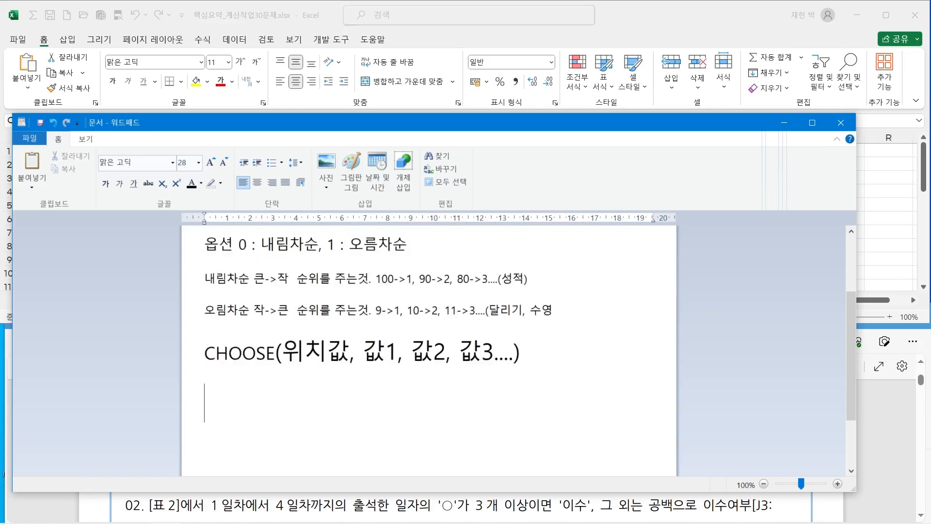
pyautogui.press('Up')
pyautogui.hotkey('shift', 'Down')
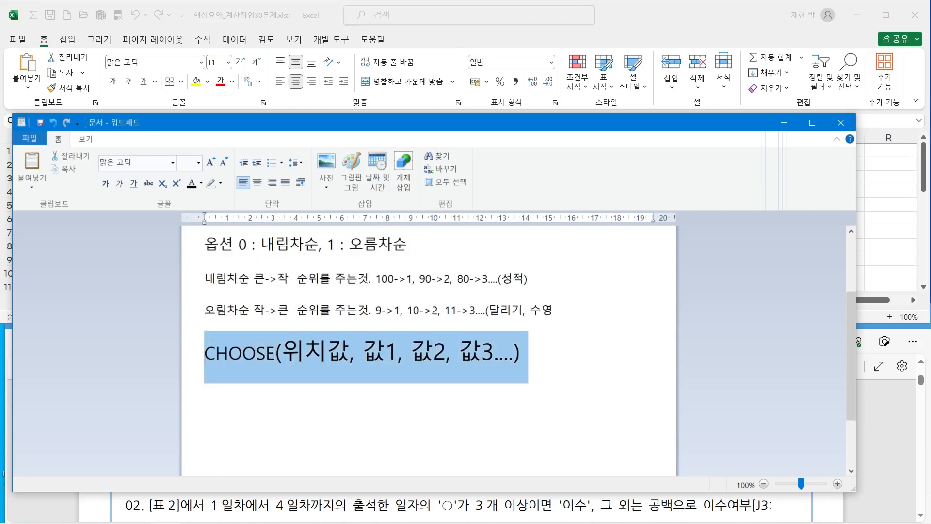
pyautogui.hotkey('ctrl', 'c')
pyautogui.press('Right')
pyautogui.hotkey('ctrl', 'v')
# Step: Replace the 위치값 argument in the second CHOOSE line with 1
pyautogui.press('Up')
pyautogui.press('Right')
pyautogui.press('Right')
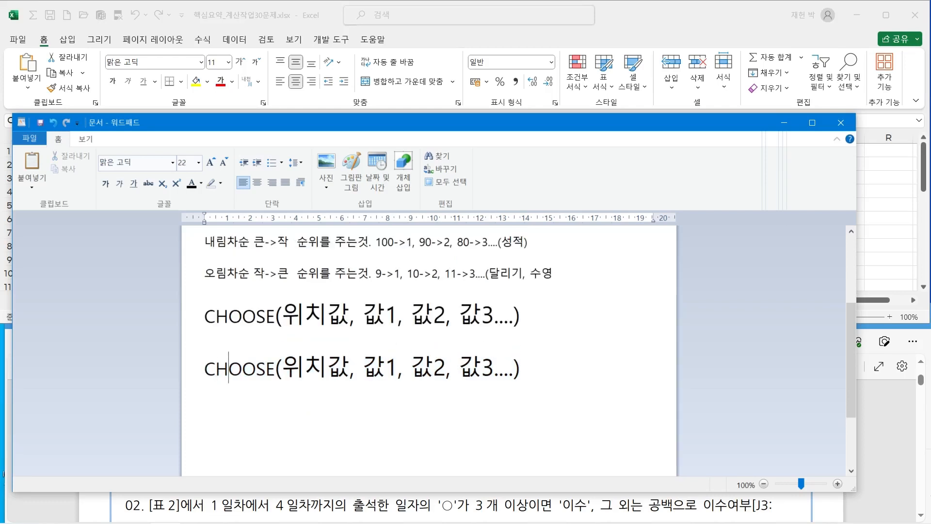
pyautogui.press('Right')
pyautogui.press('Right')
pyautogui.press('Right')
pyautogui.press('Right')
pyautogui.press('Right')
pyautogui.press('Delete')
pyautogui.press('Delete')
pyautogui.press('Delete')
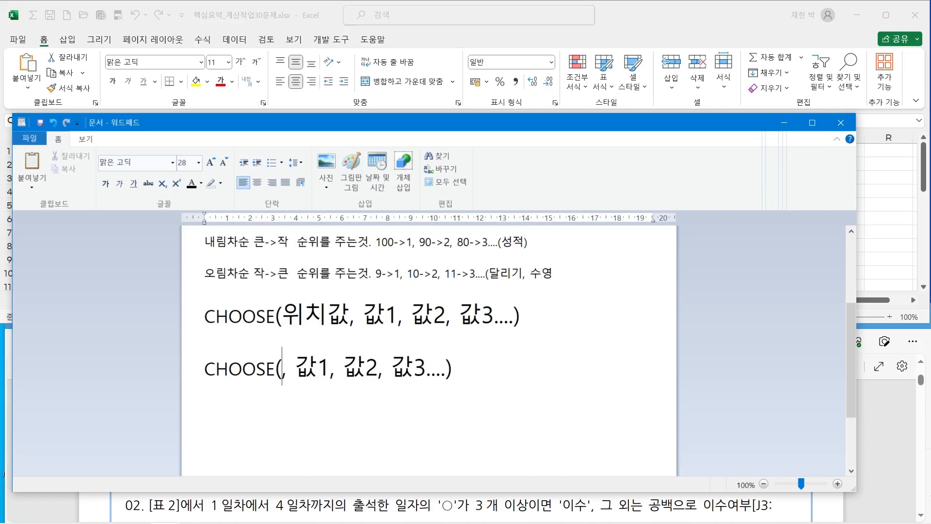
pyautogui.write('1')
# Step: Replace 값1 with "지구" and 값2 with "화성" in the second CHOOSE line
pyautogui.press('Right')
pyautogui.press('Right')
pyautogui.press('Delete')
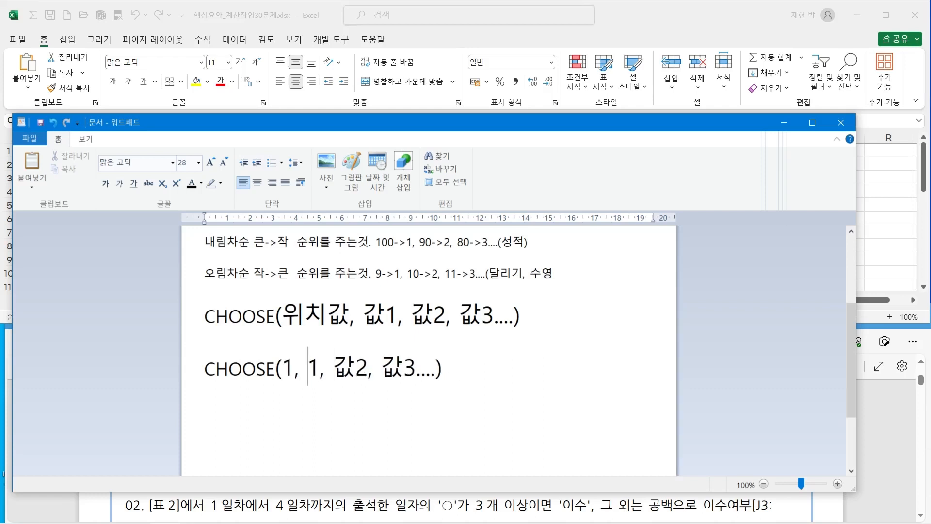
pyautogui.press('Delete')
pyautogui.write('"지')
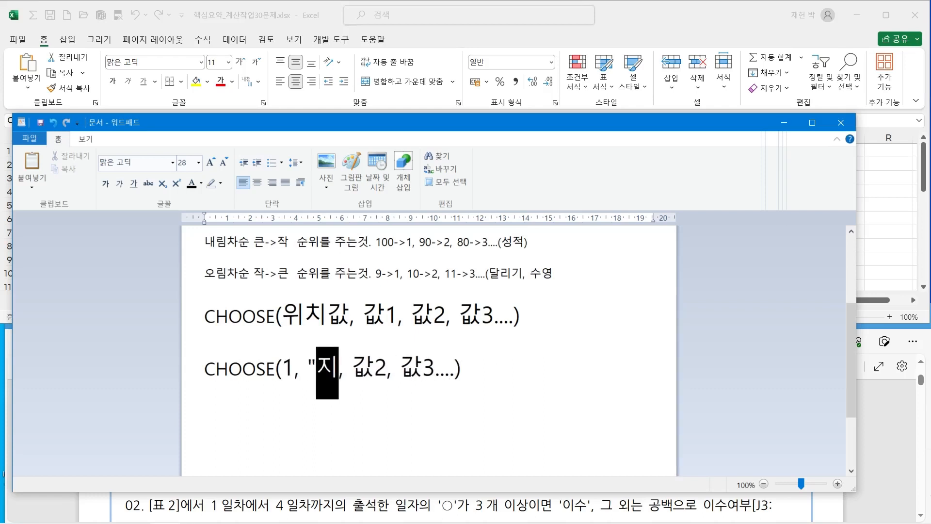
pyautogui.write('구"')
pyautogui.press('Right')
pyautogui.press('Right')
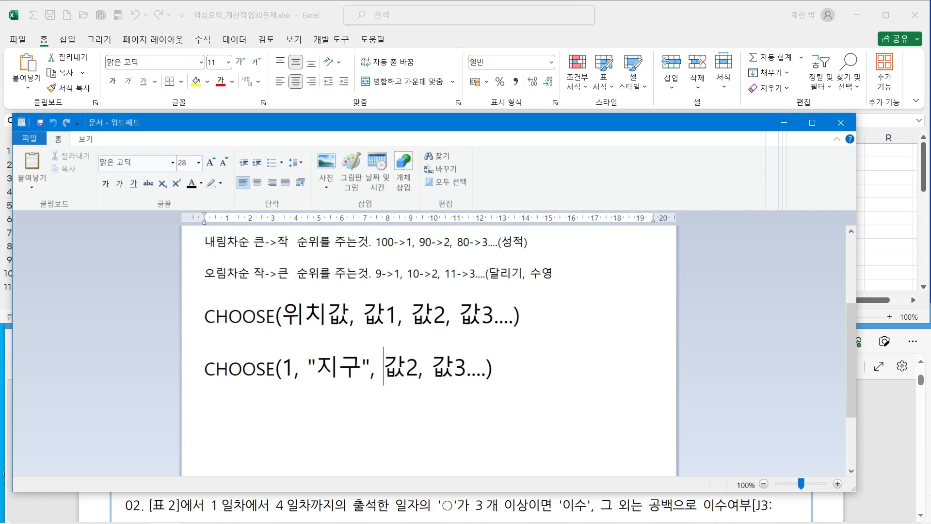
pyautogui.press('Delete')
pyautogui.press('Delete')
pyautogui.write('"')
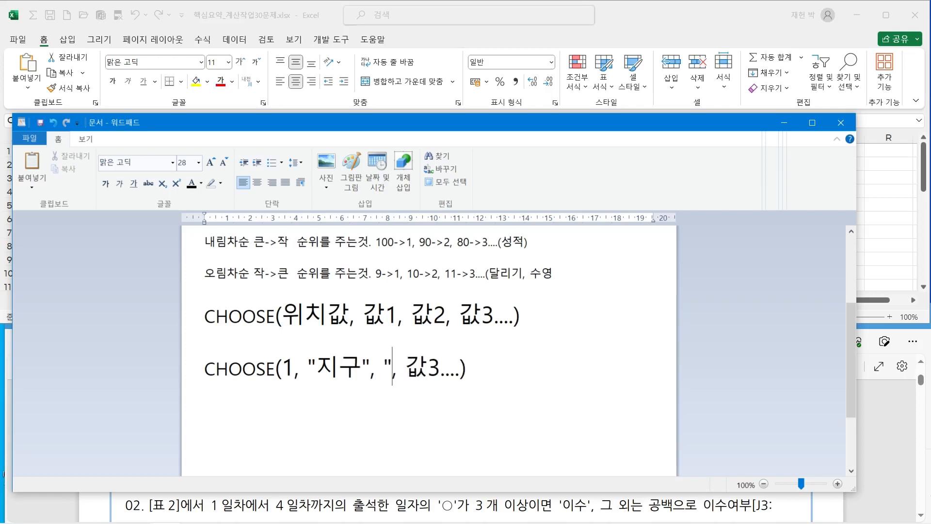
pyautogui.write('화성')
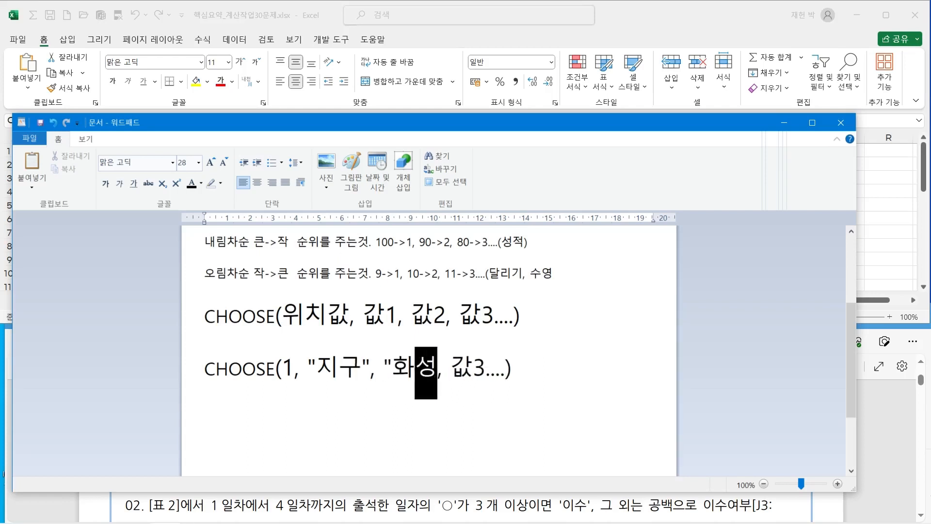
pyautogui.write('"')
# Step: Replace 값3 and its trailing dots with "목성" as the last argument of the example CHOOSE line
pyautogui.press('Right')
pyautogui.press('Right')
pyautogui.press('Delete')
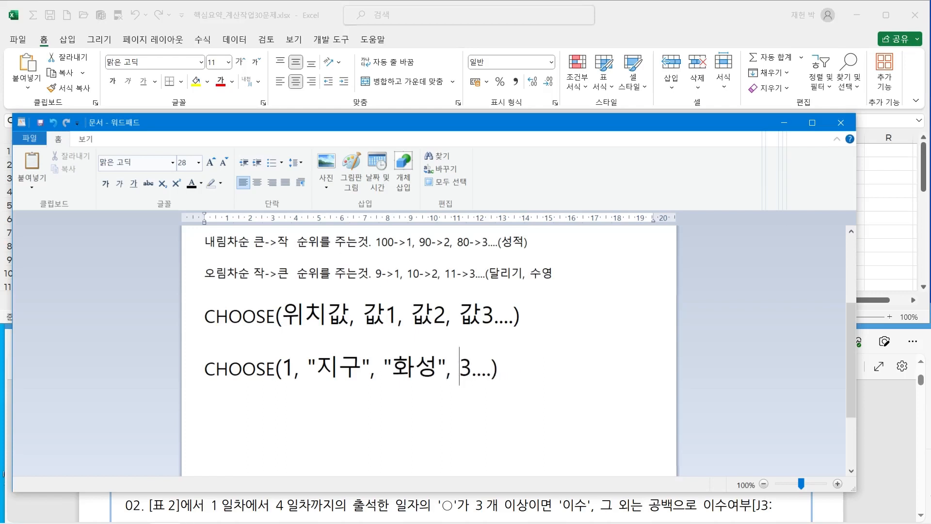
pyautogui.press('Delete')
pyautogui.press('Delete')
pyautogui.press('Delete')
pyautogui.press('Delete')
pyautogui.press('Delete')
pyautogui.write('"')
pyautogui.write('목성"')
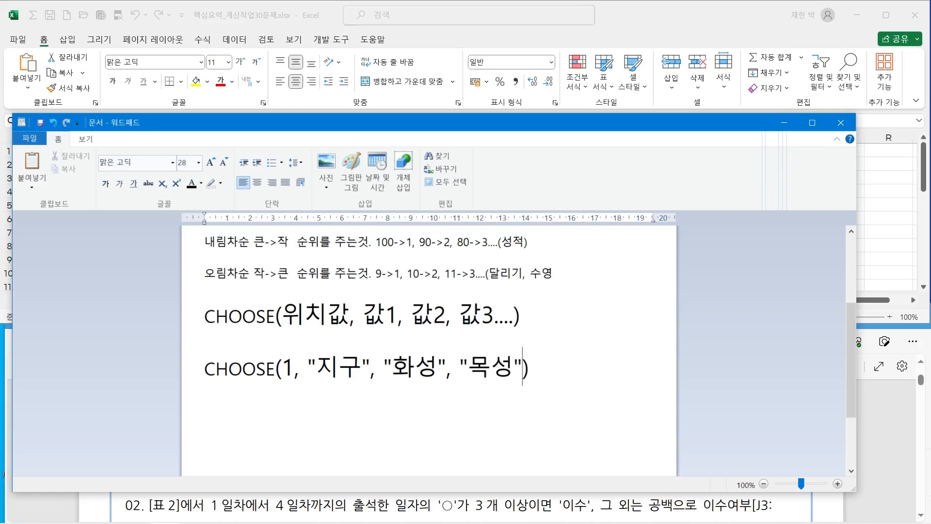
# Step: Add the explanation "위치값에 숫자에 해당하는 값을 가져온다." on a new line below the CHOOSE example
pyautogui.press('End')
pyautogui.press('Return')
pyautogui.write('위치값')
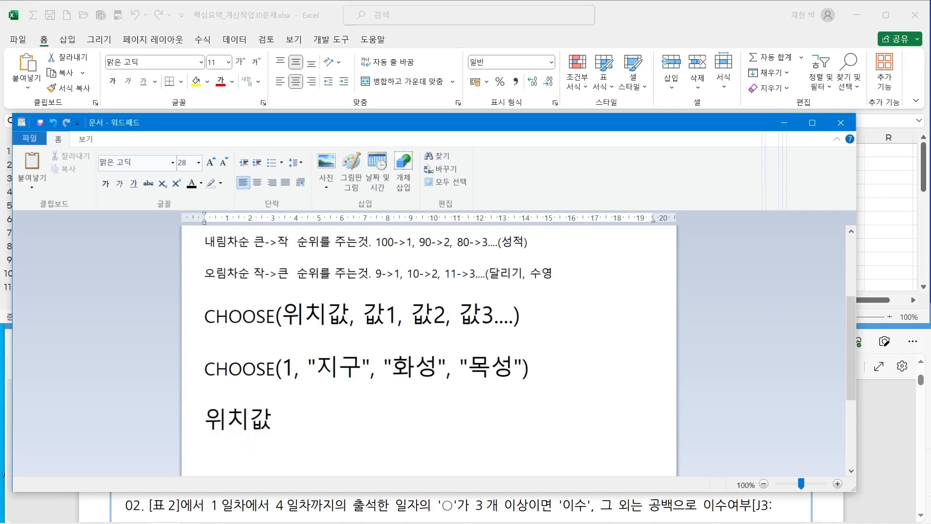
pyautogui.write('에 ㄸ')
pyautogui.press('BackSpace')
pyautogui.write('숫자에')
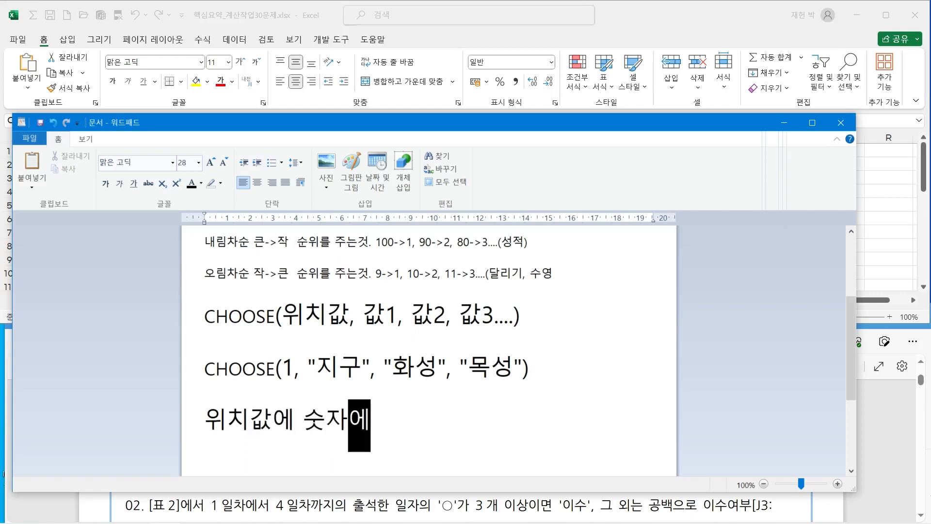
pyautogui.write(' 해당하는 값을 가져')
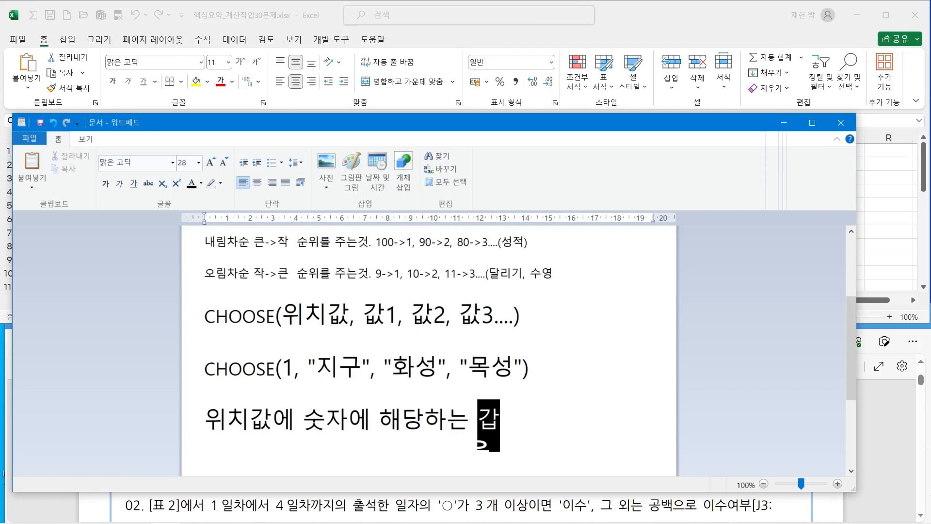
pyautogui.write('온다.')
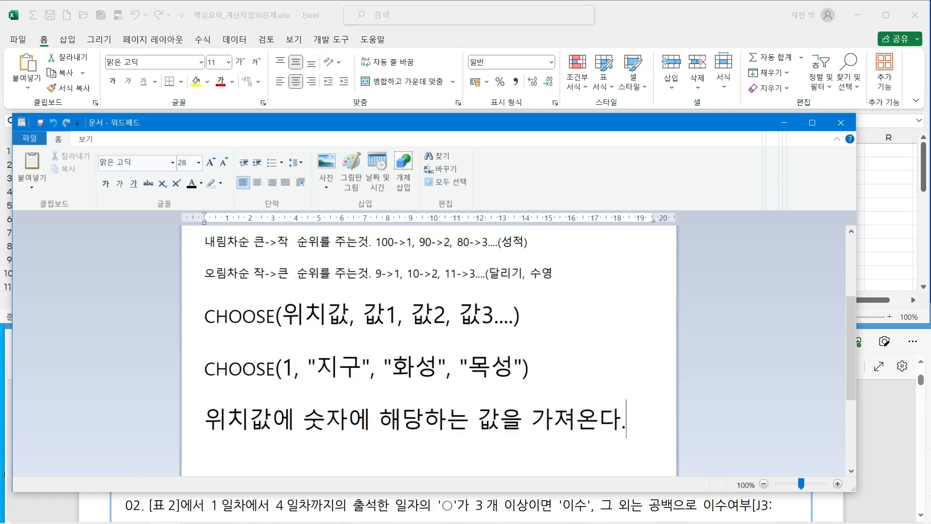
# Step: Add the mapping "1->지구, 2->화성, 3->목성" on a new line below the explanation
pyautogui.press('Return')
pyautogui.write('1')
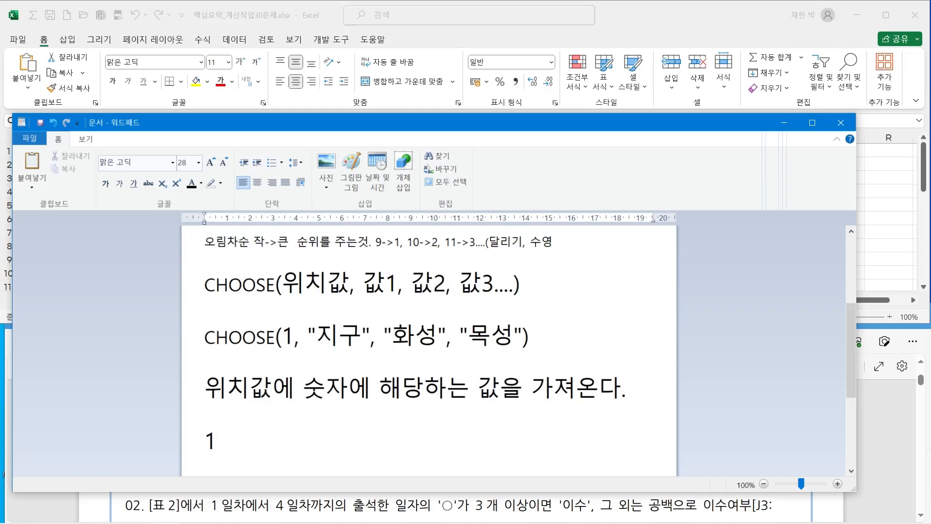
pyautogui.write('->지구, 2')
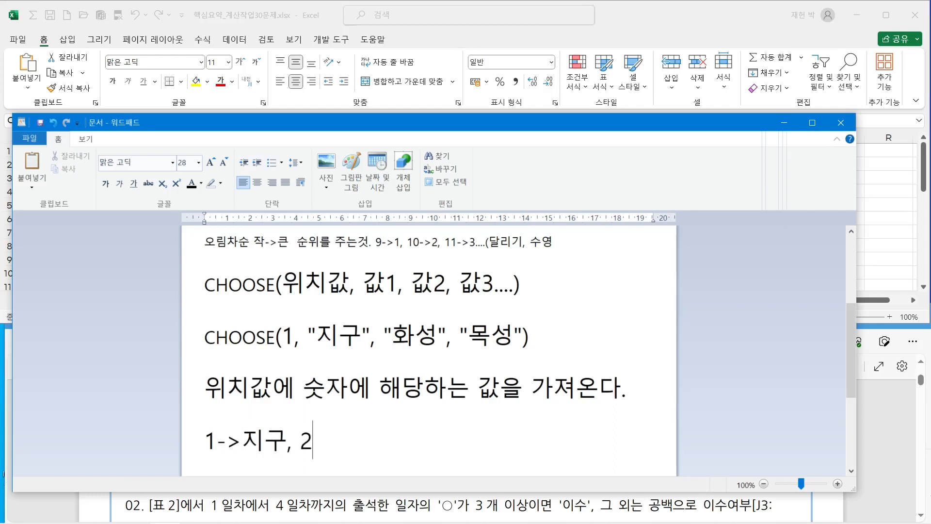
pyautogui.write('->화')
pyautogui.write('성, ')
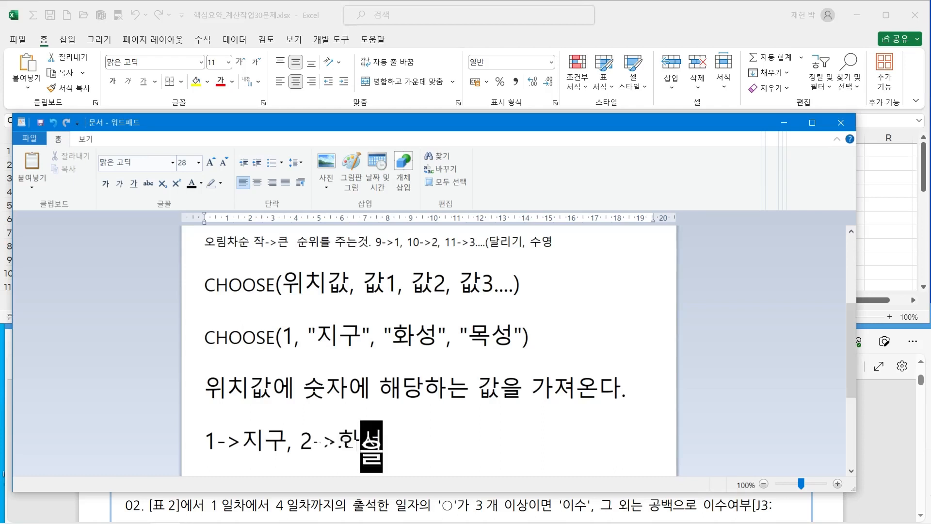
pyautogui.write('3')
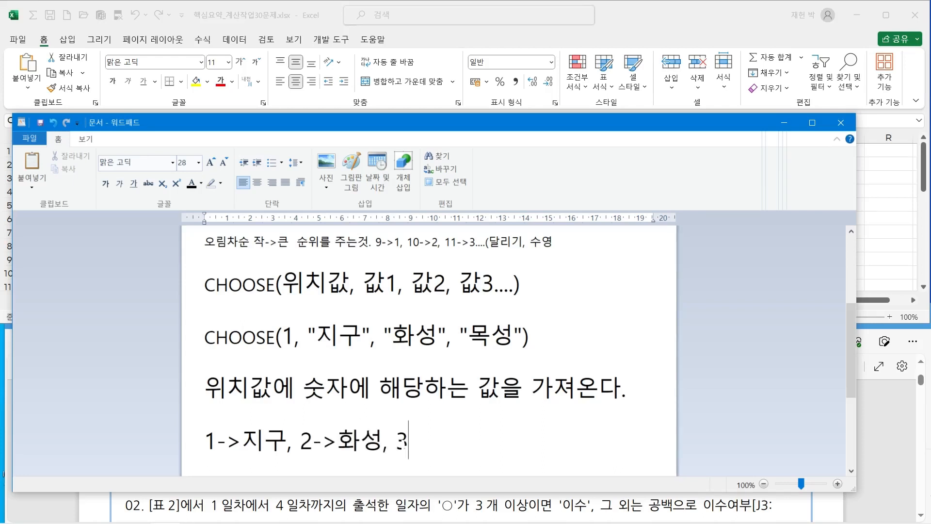
pyautogui.write('->목성')
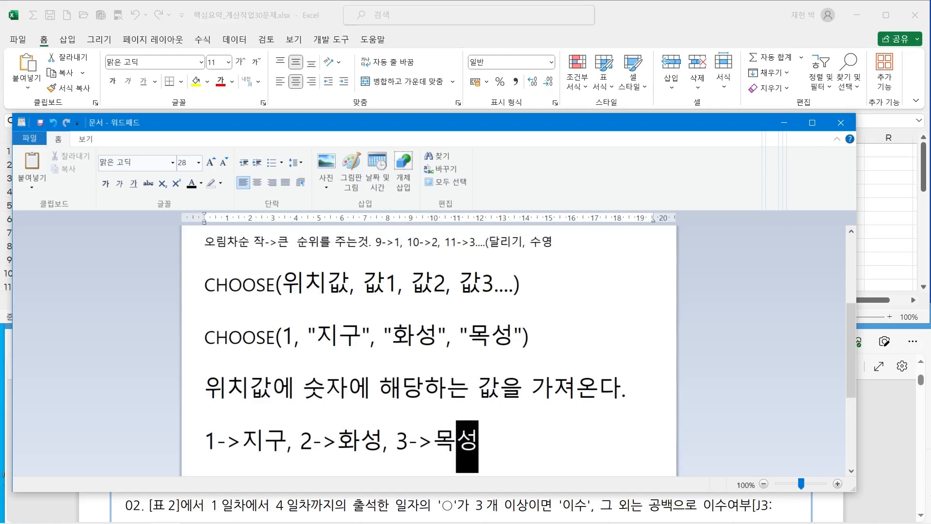
# Step: Move the notes window down to uncover the worksheet tables, then switch to Excel and select cell K3
pyautogui.hotkey('ctrl', '2')
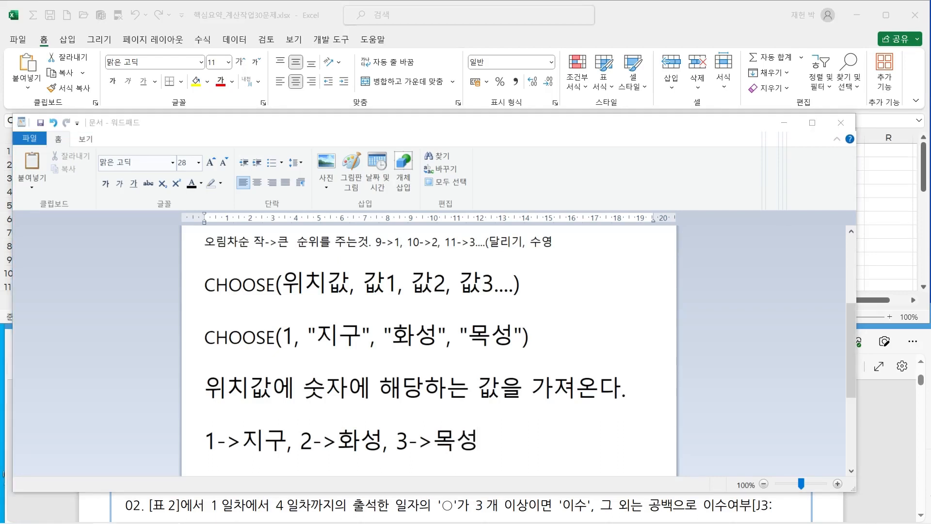
pyautogui.moveTo(478, 443); pyautogui.dragTo(400, 444)
pyautogui.moveTo(412, 123); pyautogui.dragTo(438, 276)
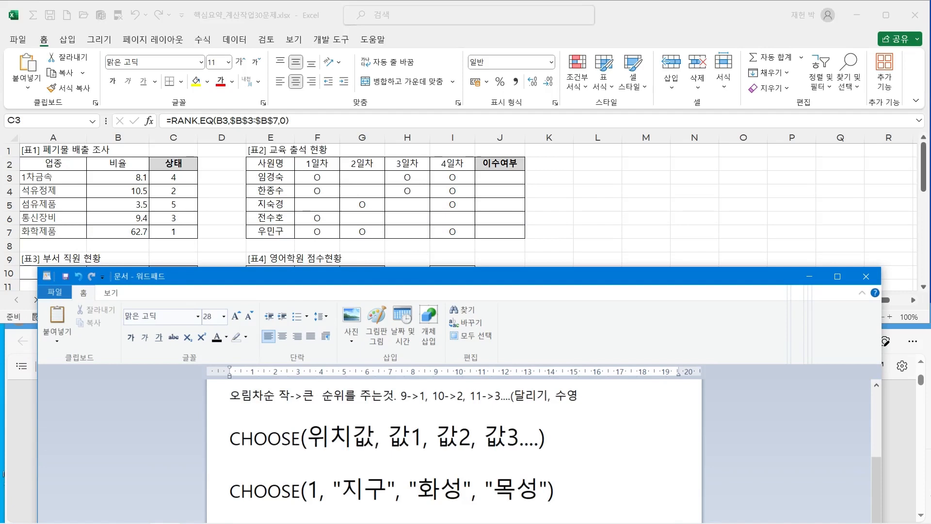
pyautogui.click(549, 177)
pyautogui.click(549, 177)
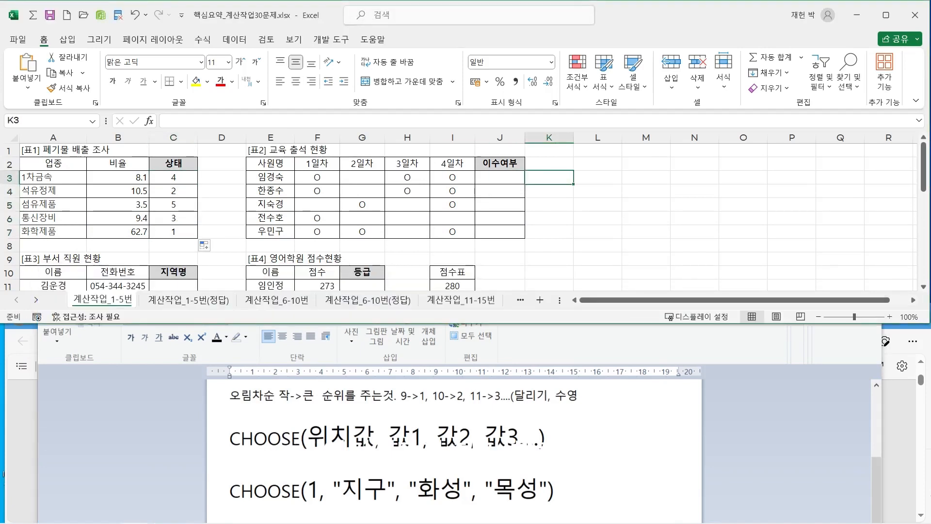
# Step: Copy the example CHOOSE(1, "지구", "화성", "목성") line from the notes and paste it after an equals sign in Excel cell K3
pyautogui.click(558, 490)
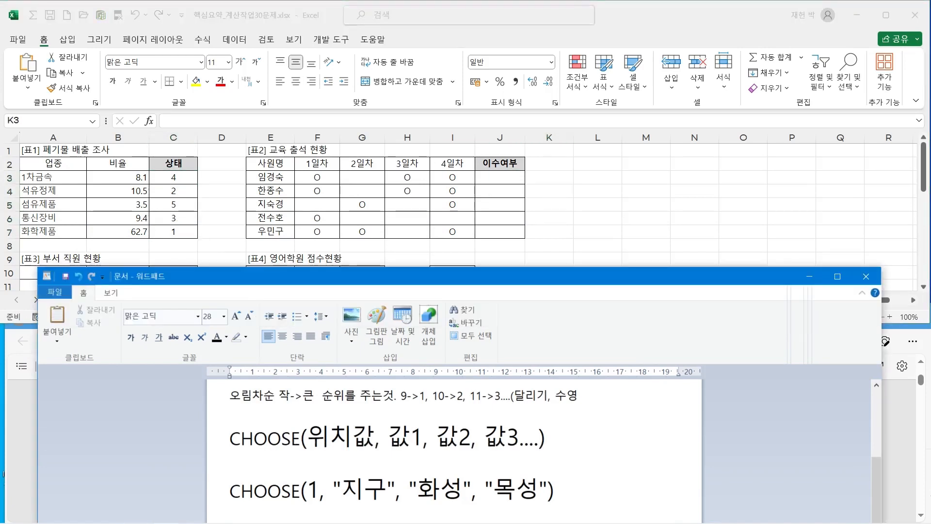
pyautogui.hotkey('shift', 'Home')
pyautogui.hotkey('ctrl', 'c')
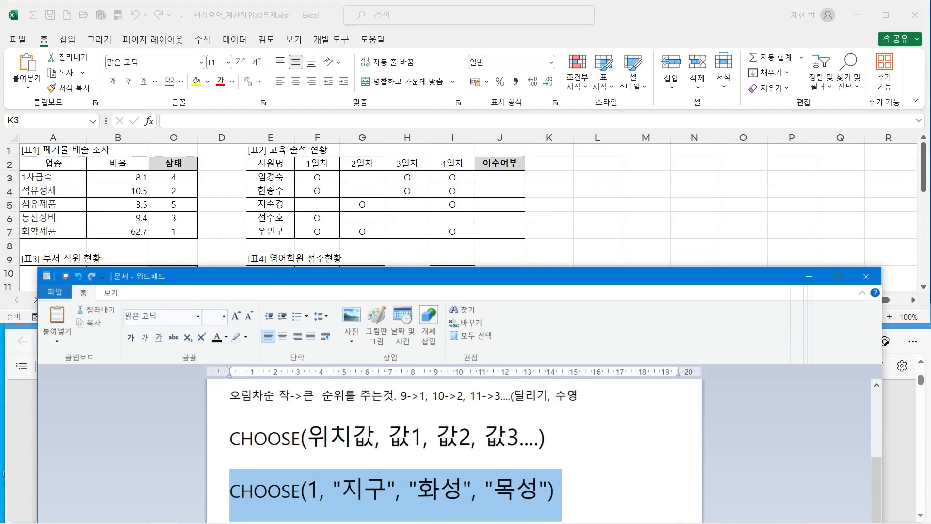
pyautogui.hotkey('alt', 'Tab')
pyautogui.press('F2')
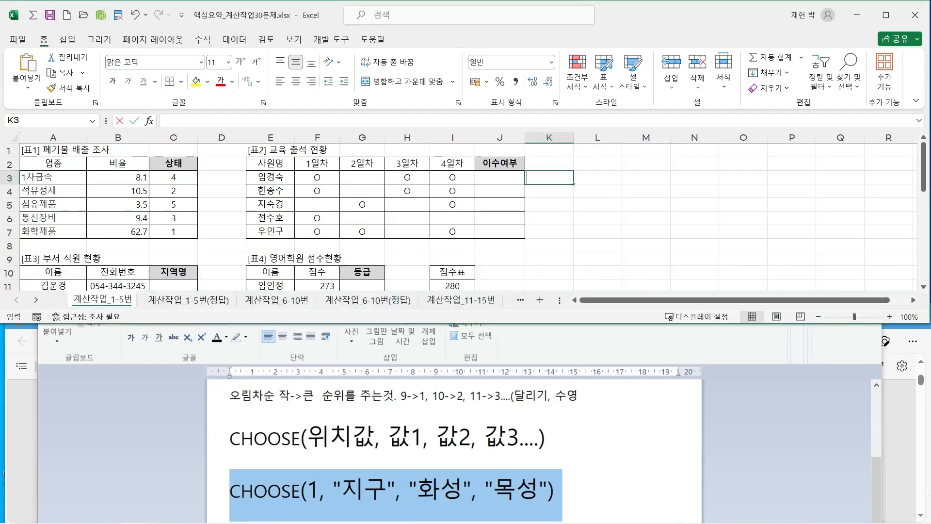
pyautogui.write('=')
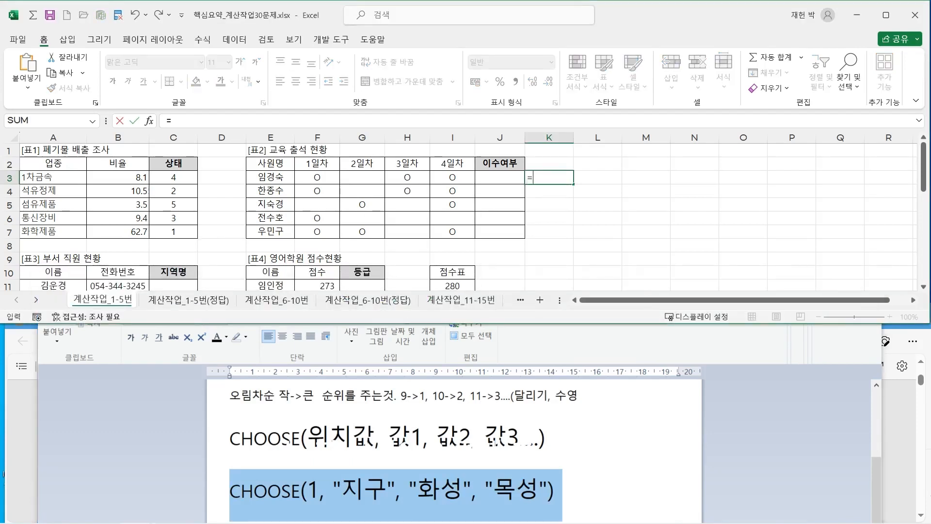
pyautogui.hotkey('ctrl', 'v')
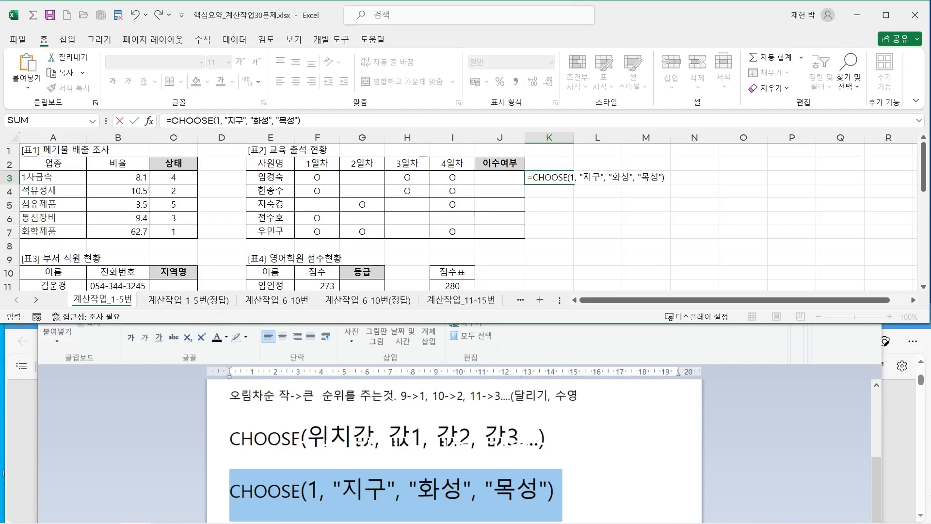
# Step: Point out the index number and the three value arguments in K3's CHOOSE formula, and commit the formula
pyautogui.click(573, 178)
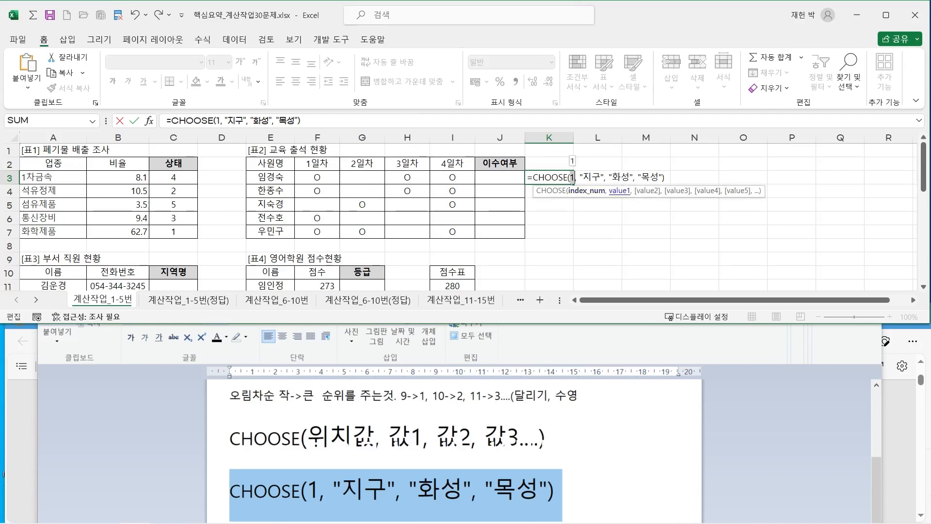
pyautogui.moveTo(577, 178); pyautogui.dragTo(603, 177)
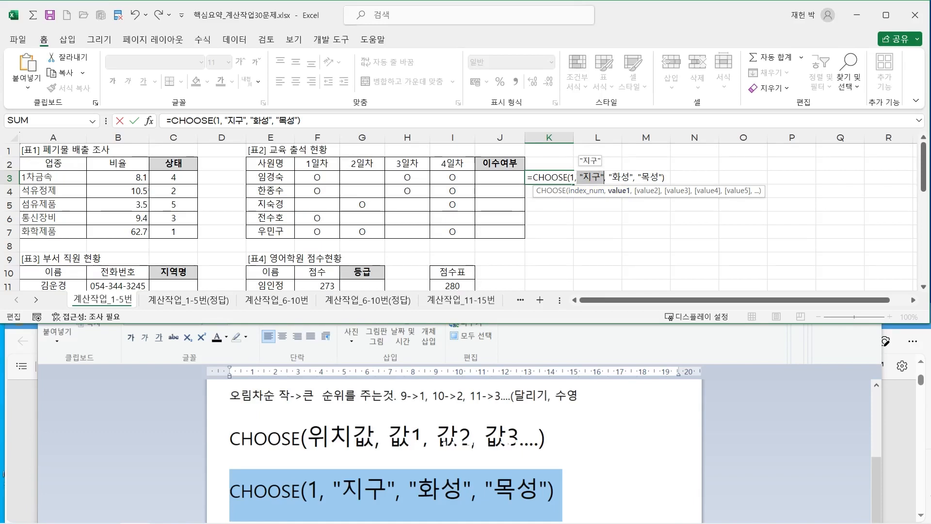
pyautogui.click(647, 190)
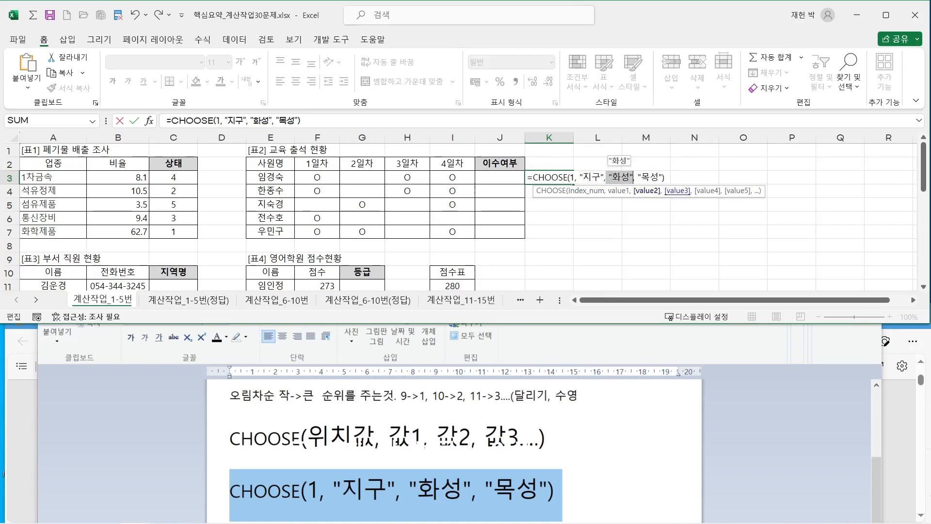
pyautogui.click(677, 191)
pyautogui.click(651, 178)
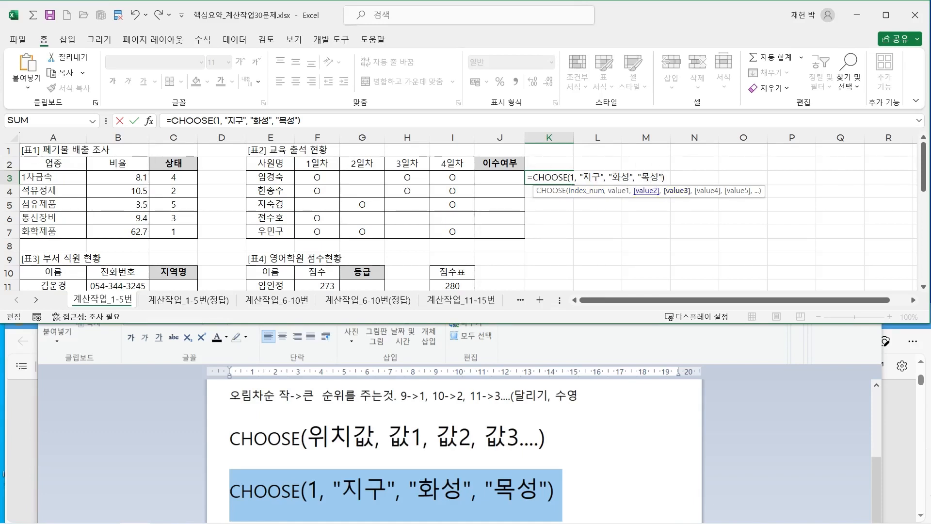
pyautogui.press('Return')
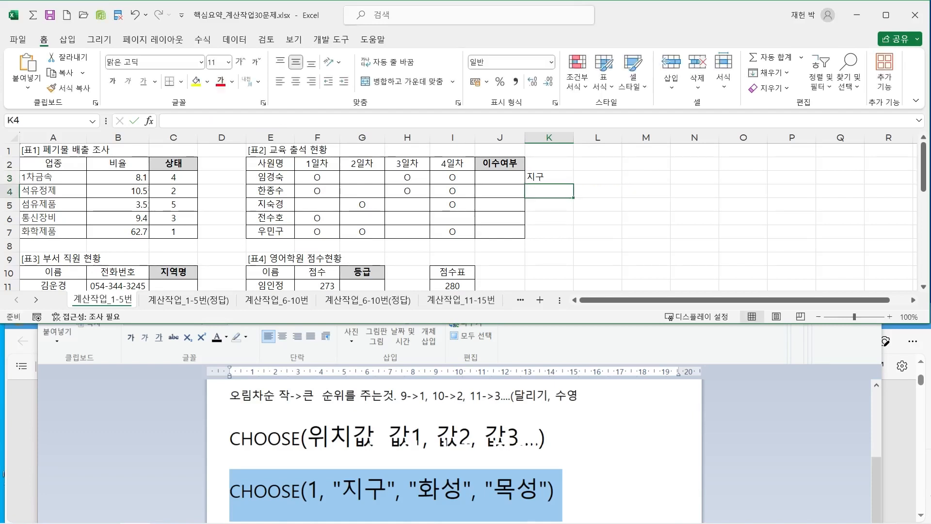
# Step: Change the index number of the CHOOSE formula in K3 to 2
pyautogui.press('Up')
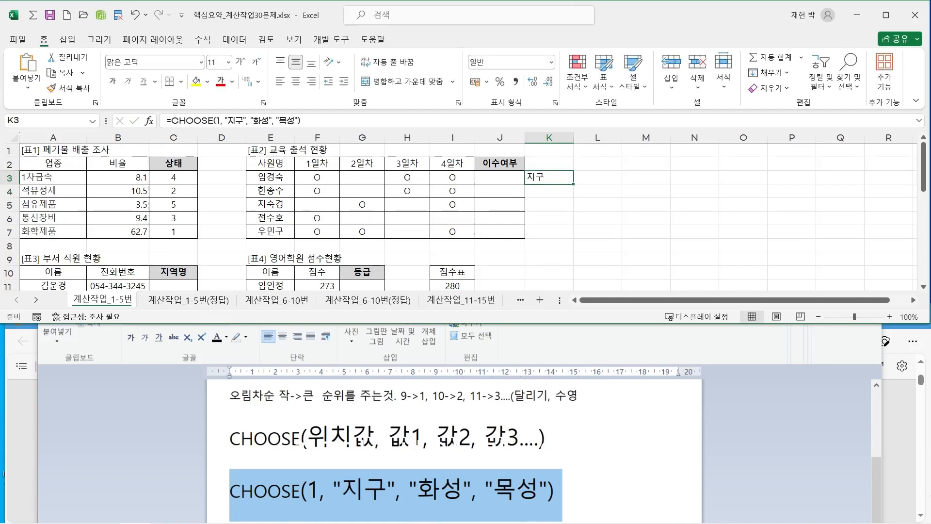
pyautogui.press('F2')
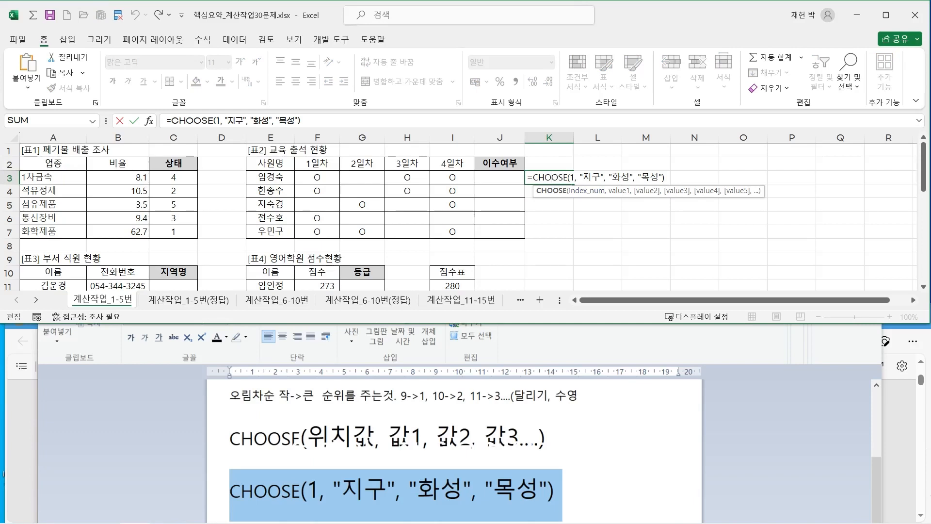
pyautogui.click(572, 177)
pyautogui.press('BackSpace')
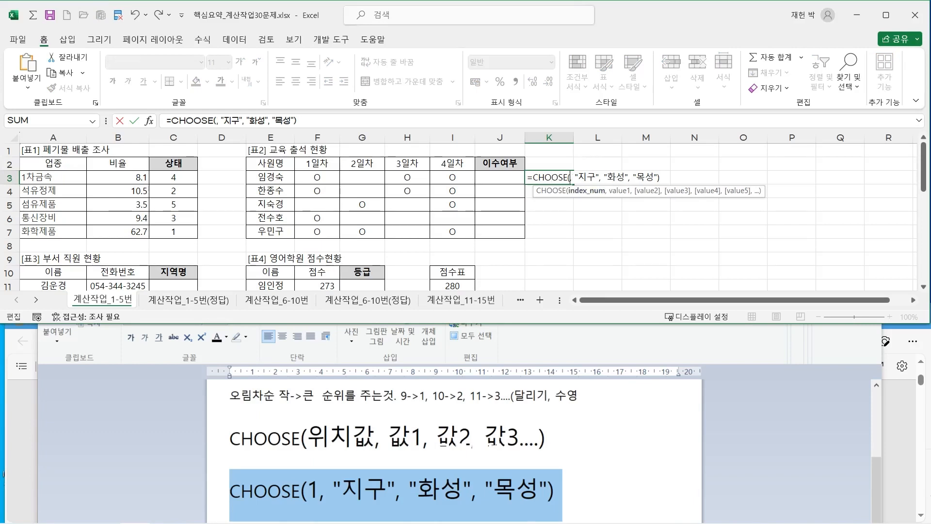
pyautogui.write('2')
pyautogui.press('Return')
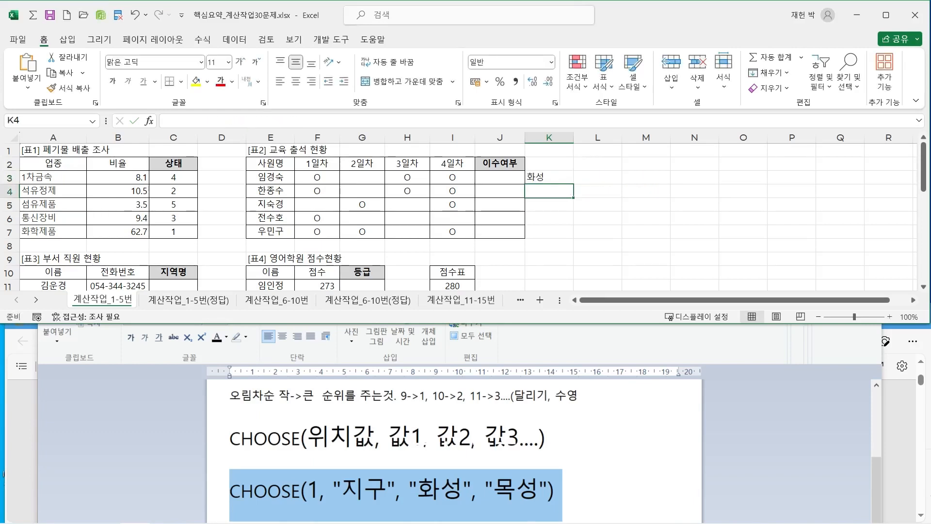
# Step: Replace the index number of the CHOOSE formula in K3 with 3
pyautogui.click(550, 178)
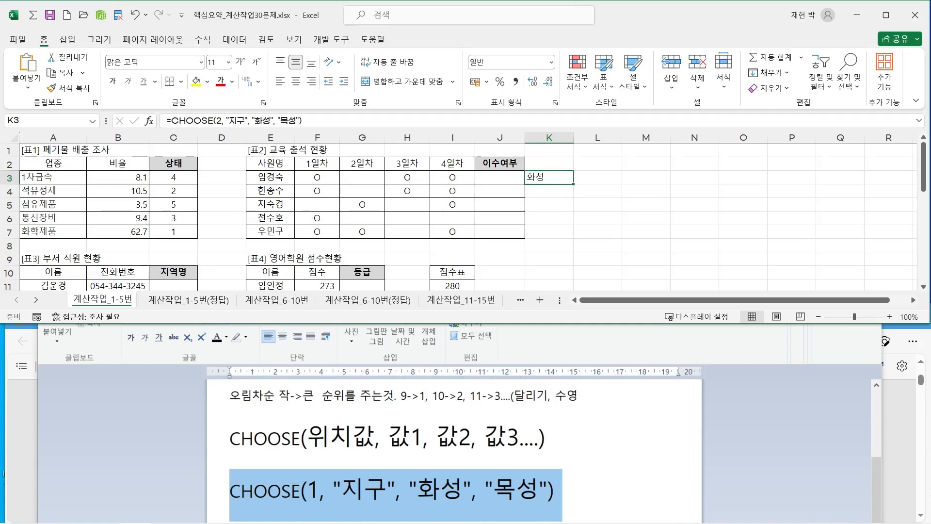
pyautogui.doubleClick(574, 178)
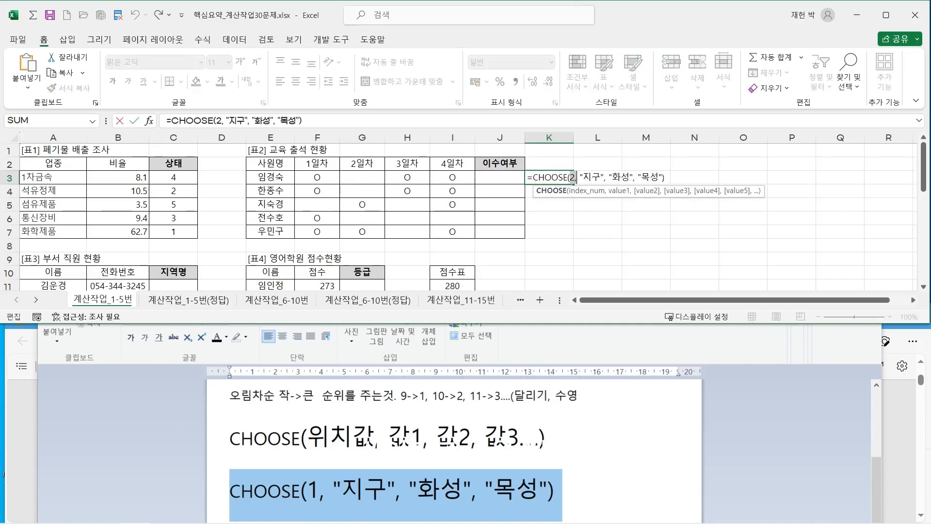
pyautogui.moveTo(571, 178); pyautogui.dragTo(574, 177)
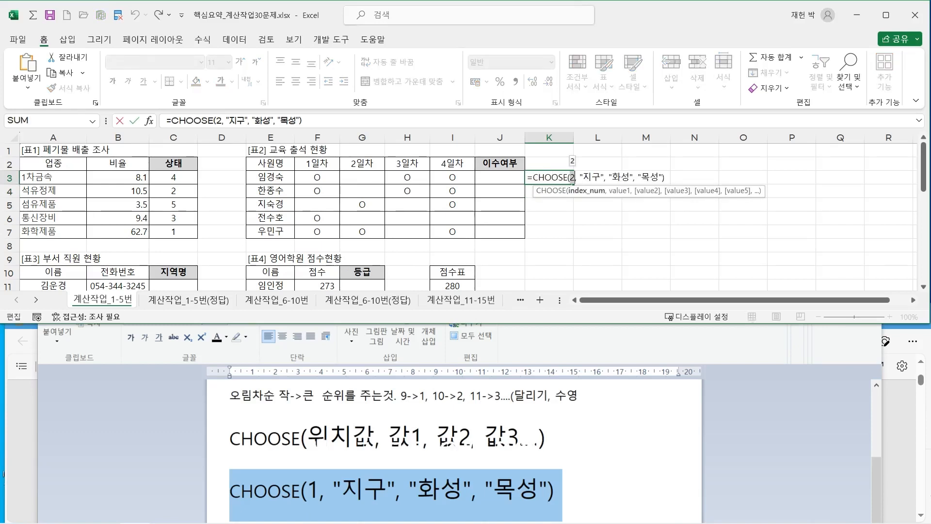
pyautogui.write('3')
pyautogui.press('Return')
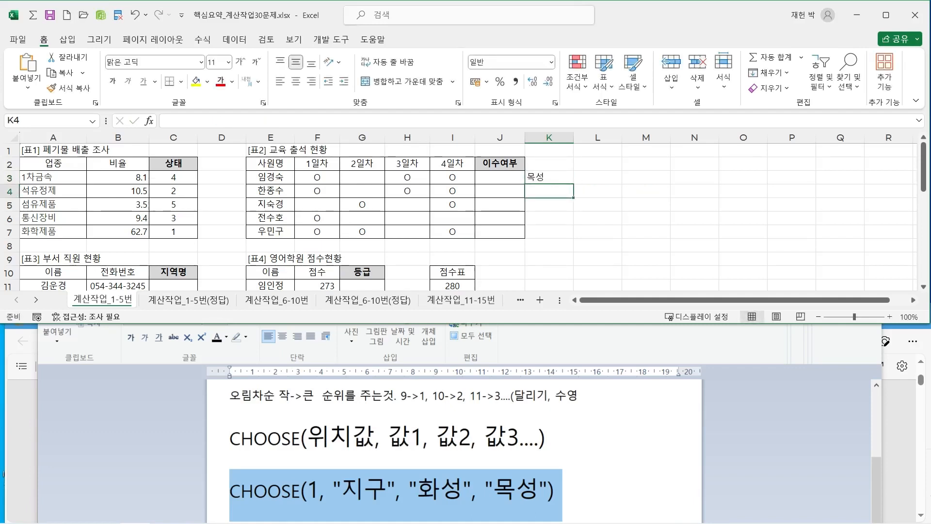
# Step: Set the index number of the CHOOSE formula in K3 to 4, beyond its three listed values
pyautogui.hotkey('alt', 'Tab')
pyautogui.hotkey('alt', 'Tab')
pyautogui.doubleClick(537, 178)
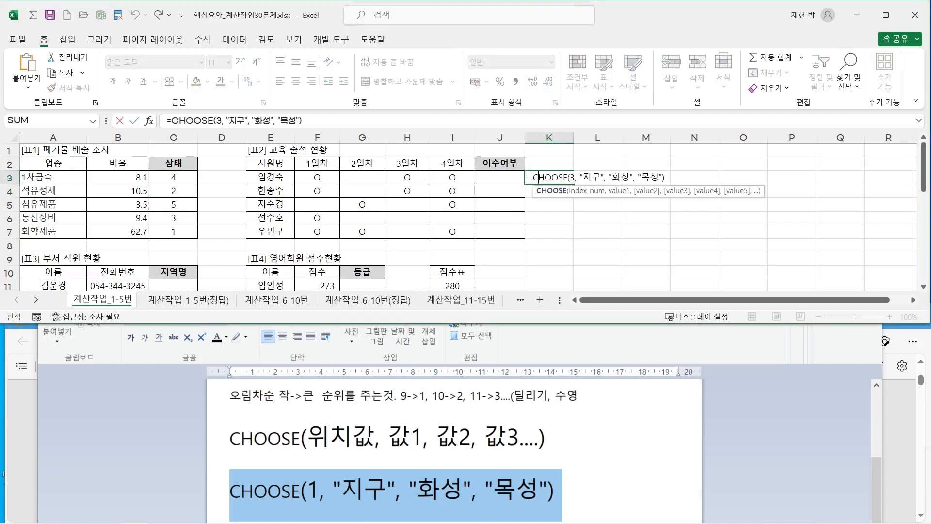
pyautogui.click(572, 178)
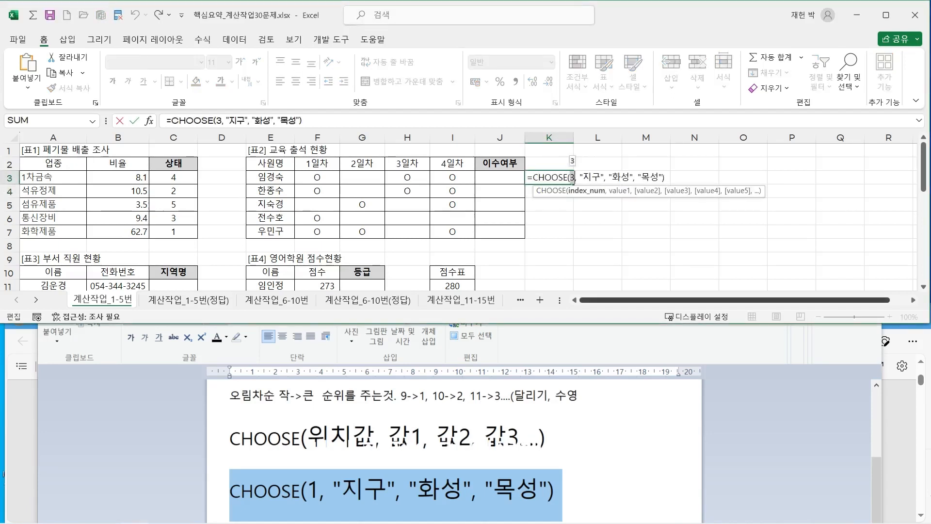
pyautogui.press('Return')
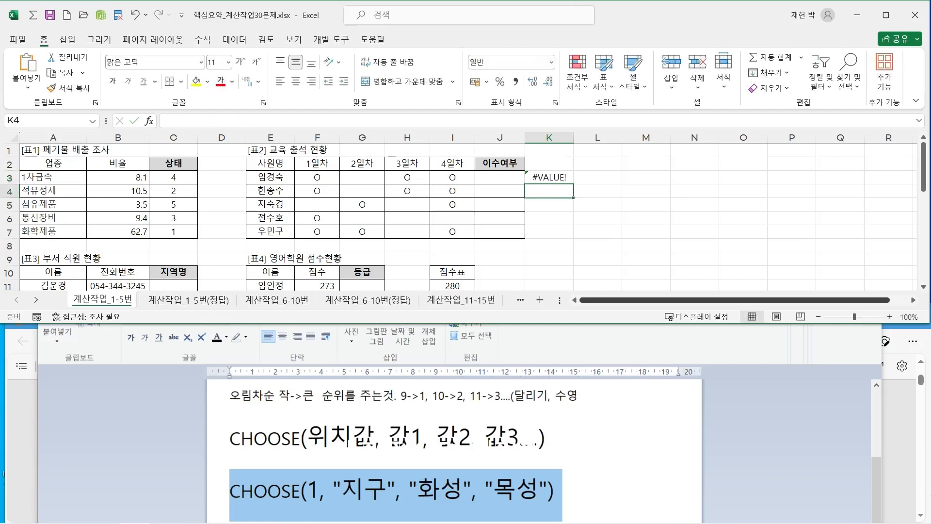
# Step: Review the value arguments of K3's CHOOSE formula, then clear the example from the cell
pyautogui.click(549, 178)
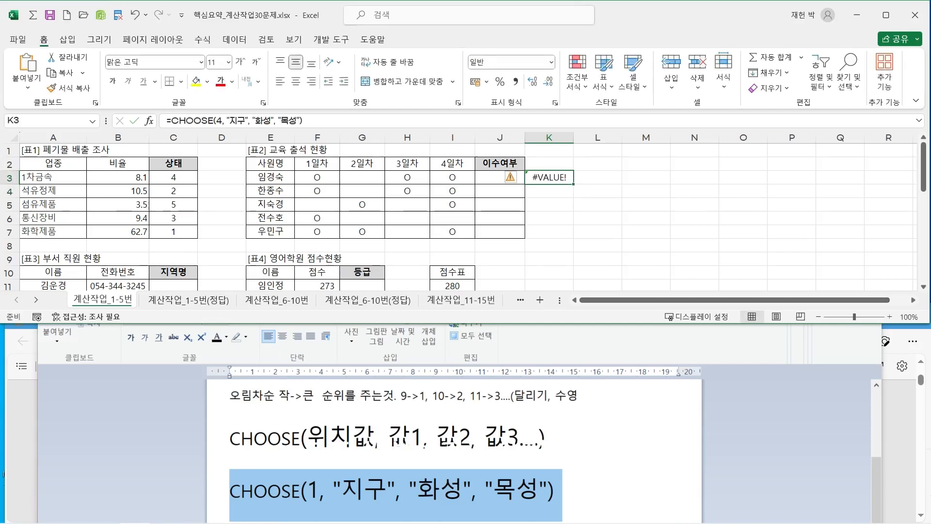
pyautogui.doubleClick(563, 177)
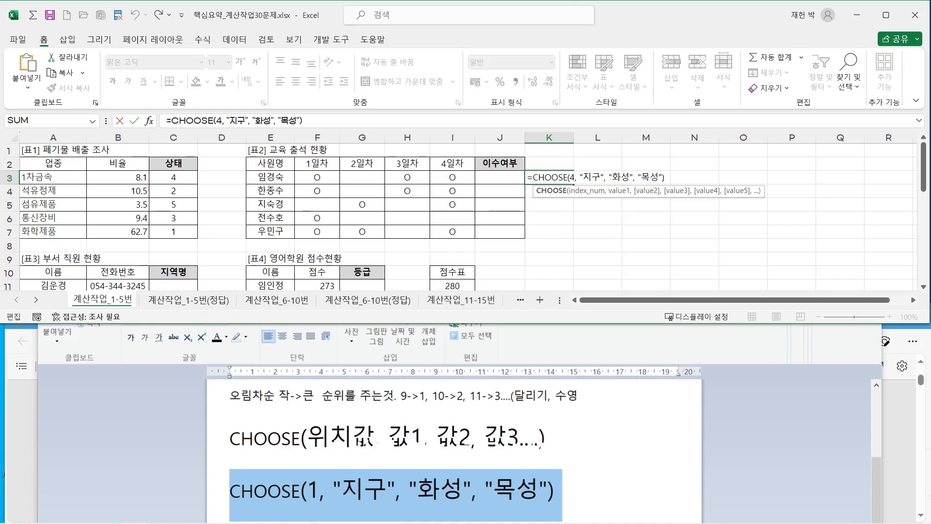
pyautogui.click(622, 177)
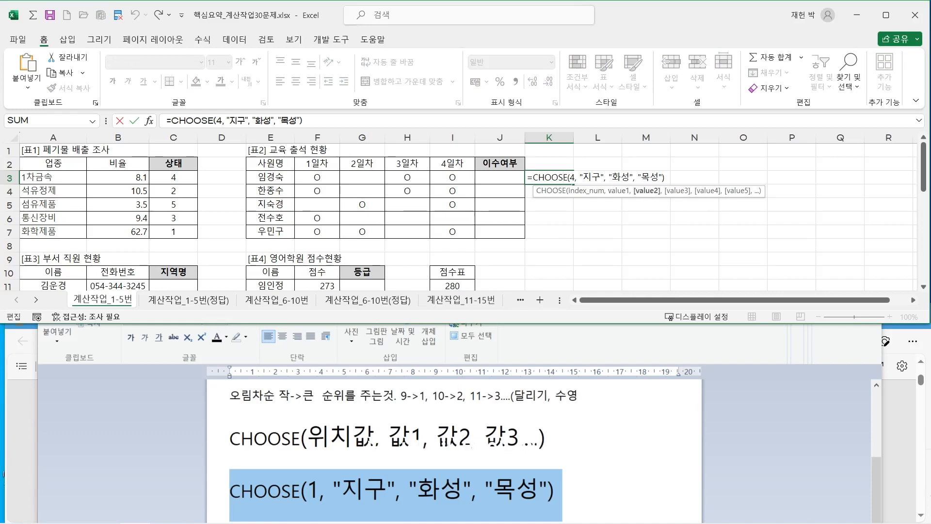
pyautogui.click(650, 177)
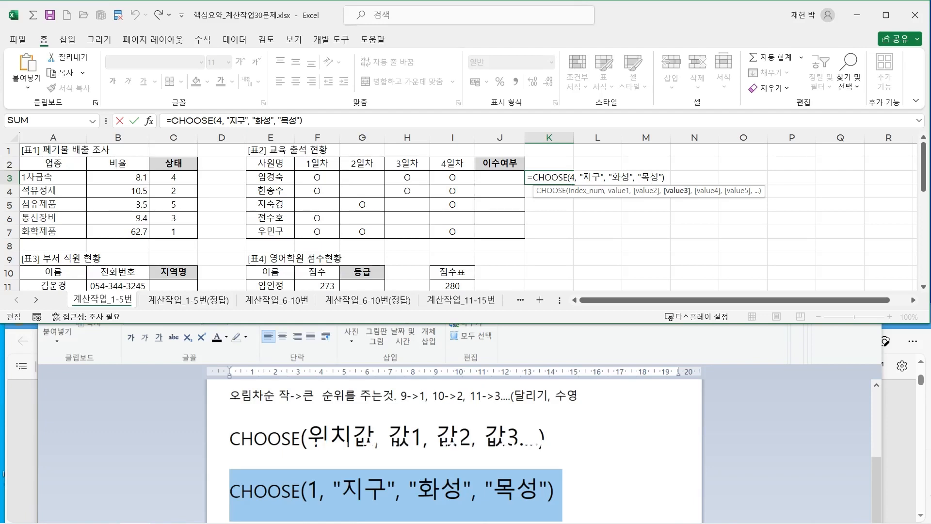
pyautogui.hotkey('ctrl', 'Return')
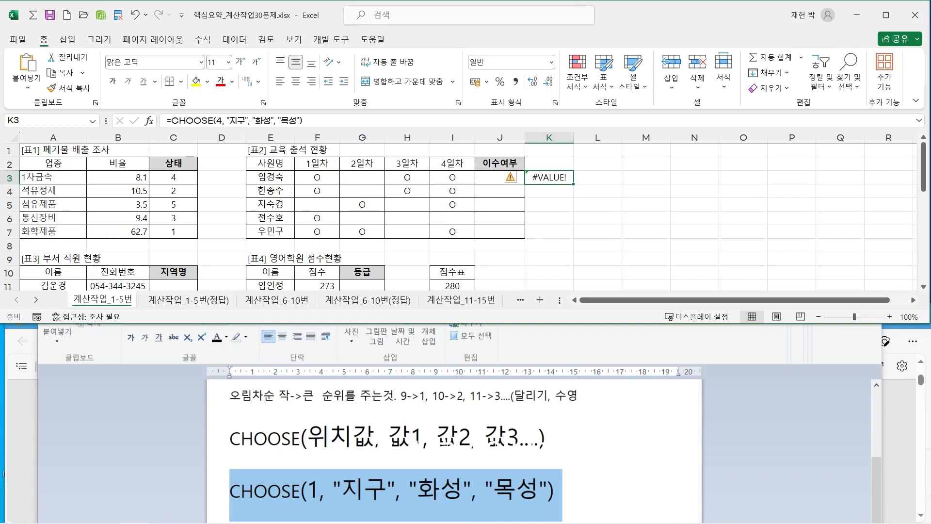
pyautogui.press('Delete')
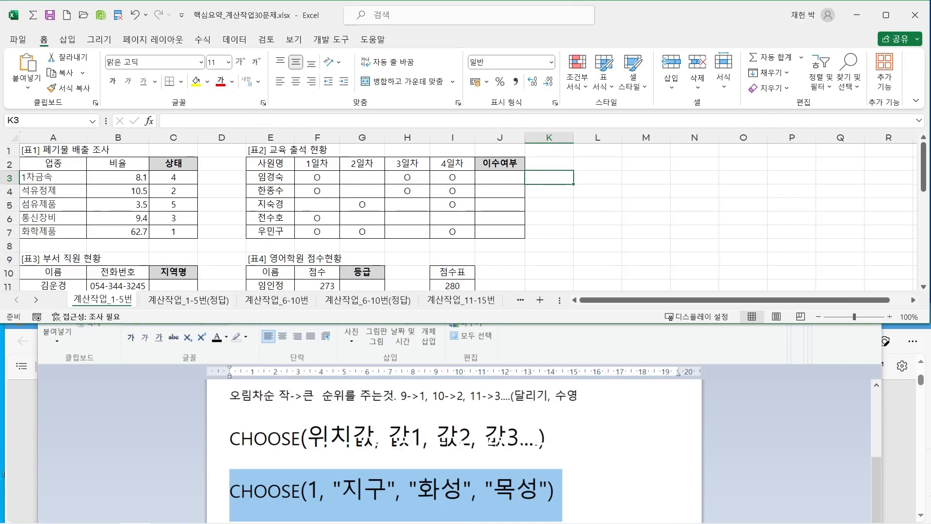
# Step: Minimize the notes window to uncover the problem PDF and highlight the 1~2 rank condition in problem 01
pyautogui.hotkey('alt', 'Tab')
pyautogui.click(819, 273)
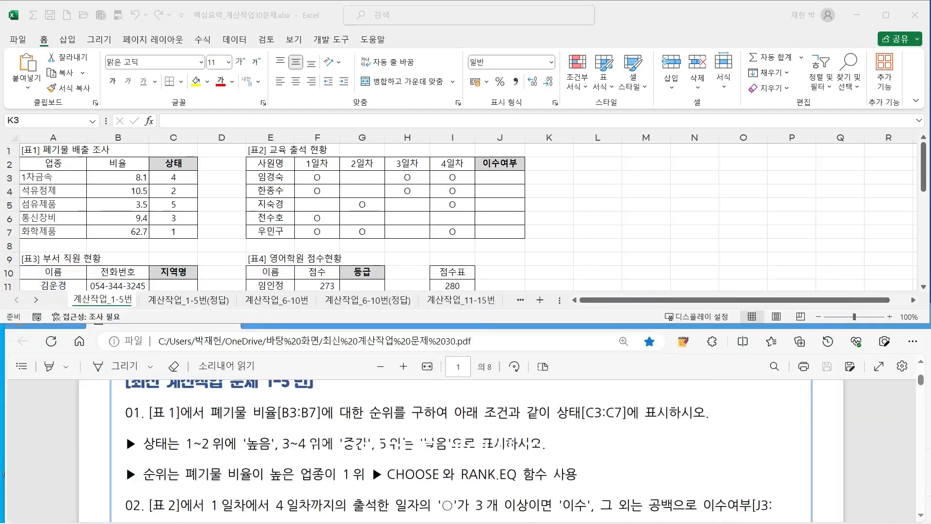
pyautogui.moveTo(186, 443); pyautogui.dragTo(208, 443)
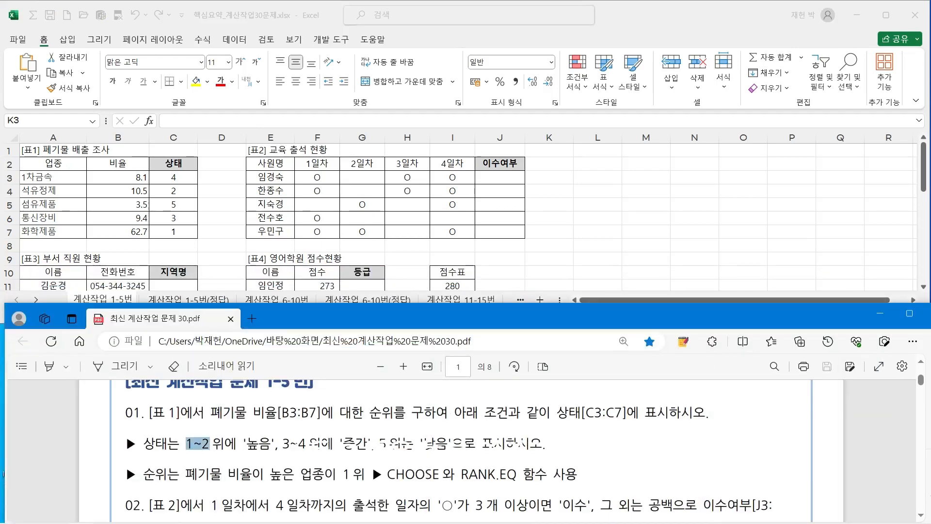
pyautogui.rightClick(209, 443)
pyautogui.click(204, 449)
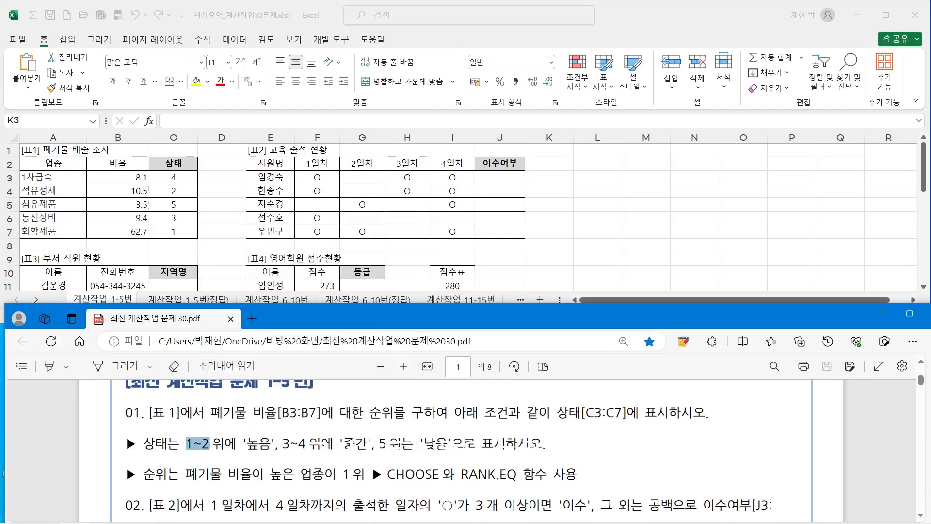
# Step: Check the RANK.EQ formula in C3, then highlight problem 01's conditions for ranks 1~2 and 3~4 ('중간') in the PDF
pyautogui.click(173, 178)
pyautogui.click(174, 178)
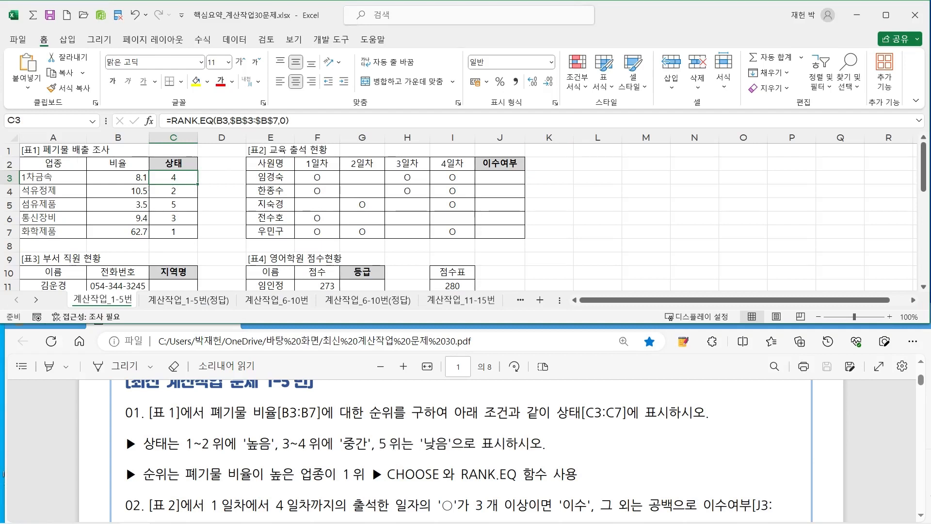
pyautogui.hotkey('ctrl', '2')
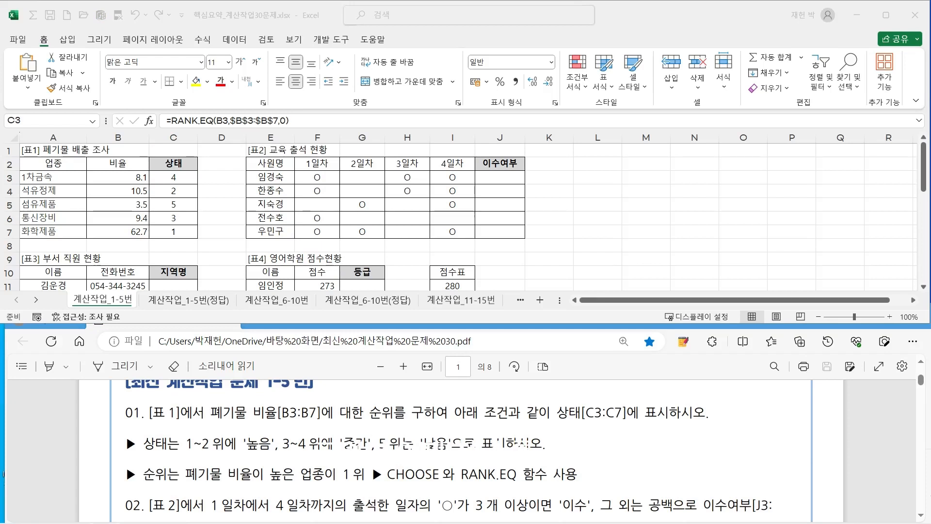
pyautogui.moveTo(186, 444); pyautogui.dragTo(209, 444)
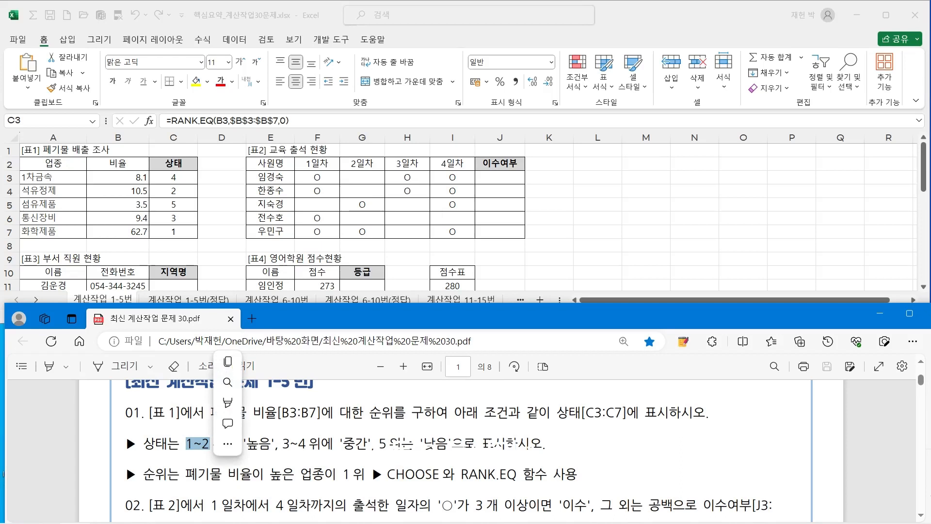
pyautogui.click(334, 447)
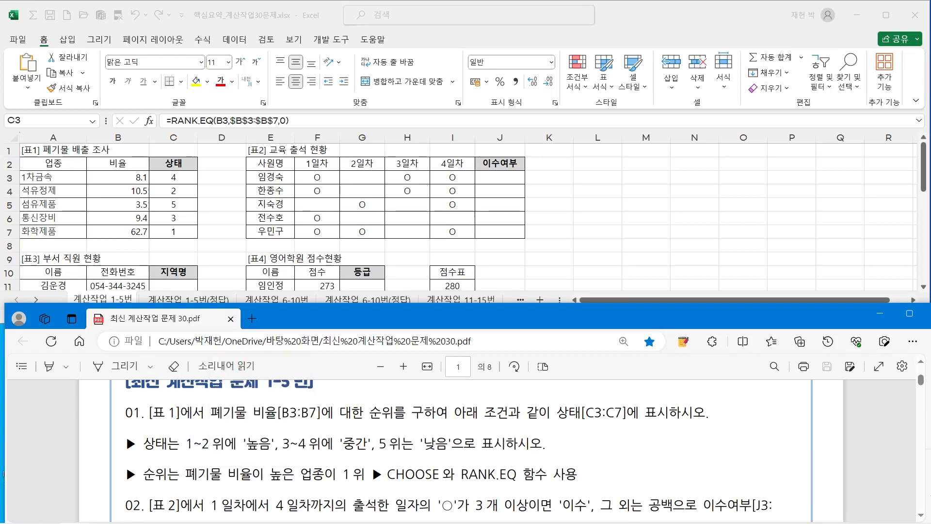
pyautogui.moveTo(279, 444); pyautogui.dragTo(371, 444)
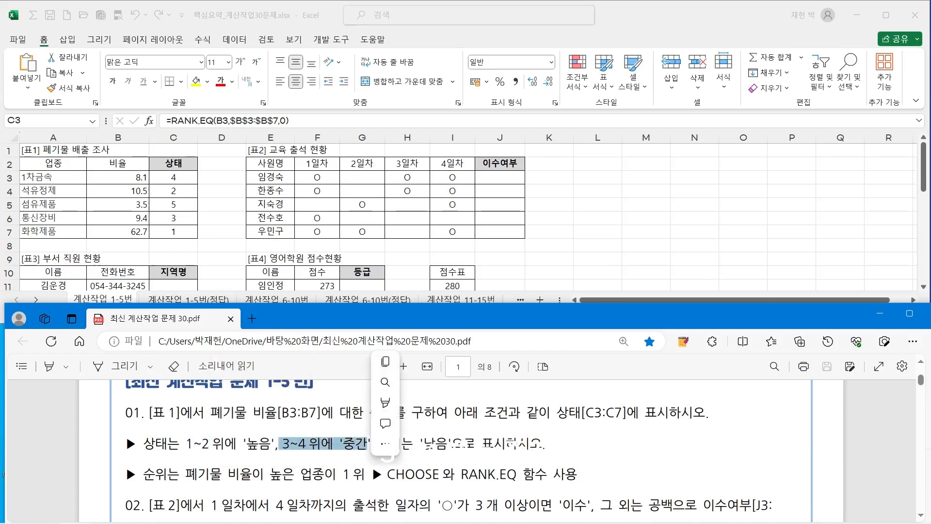
# Step: Wrap the RANK.EQ formula in C3 with CHOOSE by inserting "CHOOSE(" directly before RANK.EQ
pyautogui.click(365, 446)
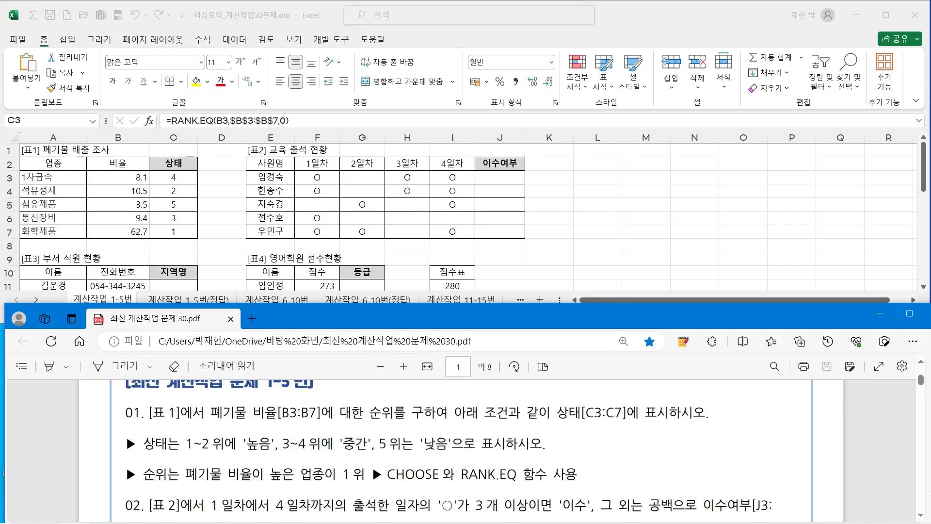
pyautogui.click(173, 178)
pyautogui.click(221, 177)
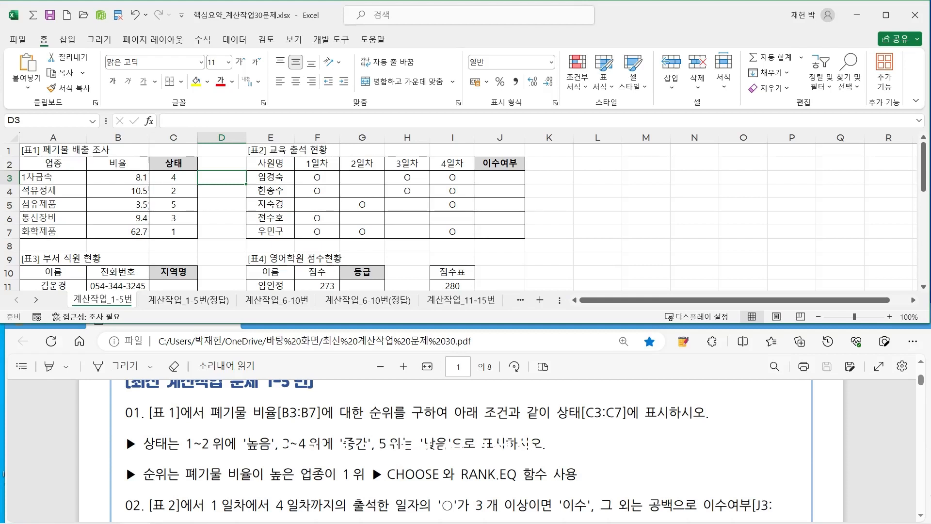
pyautogui.click(174, 178)
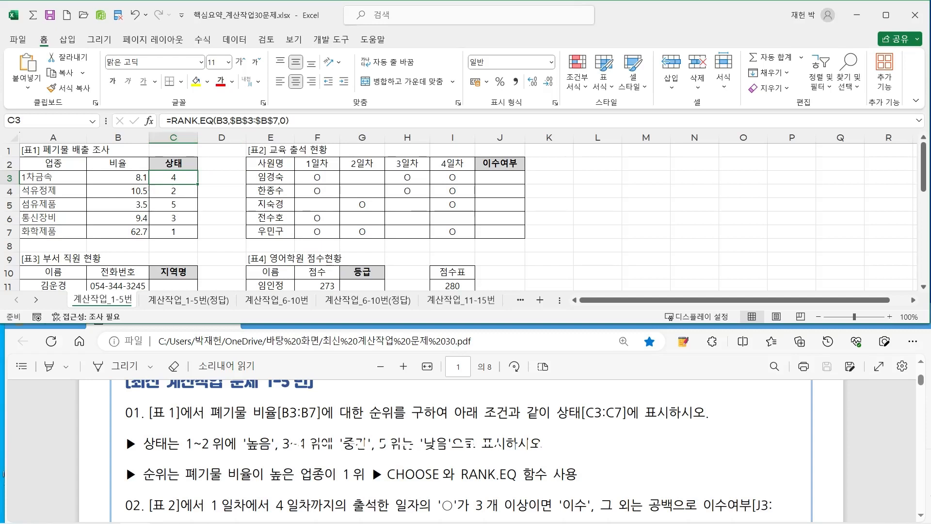
pyautogui.press('F2')
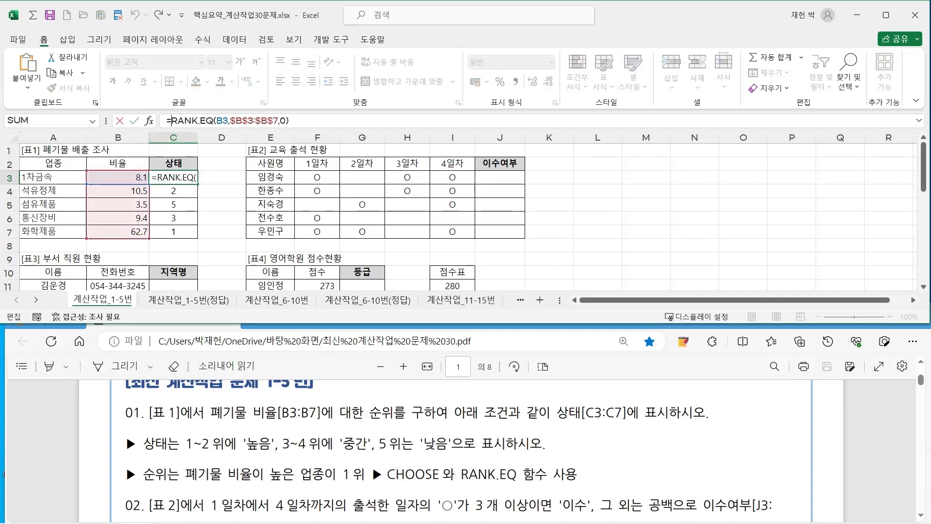
pyautogui.write('ch')
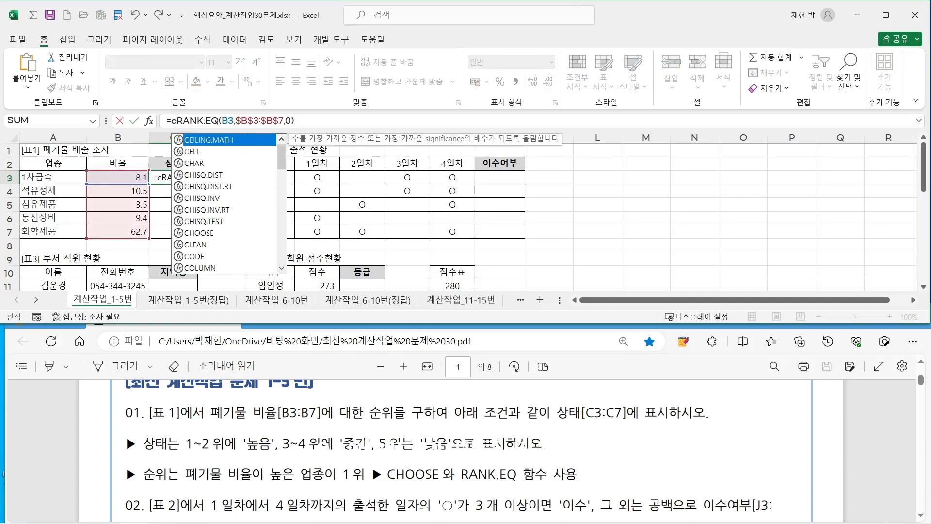
pyautogui.write('o')
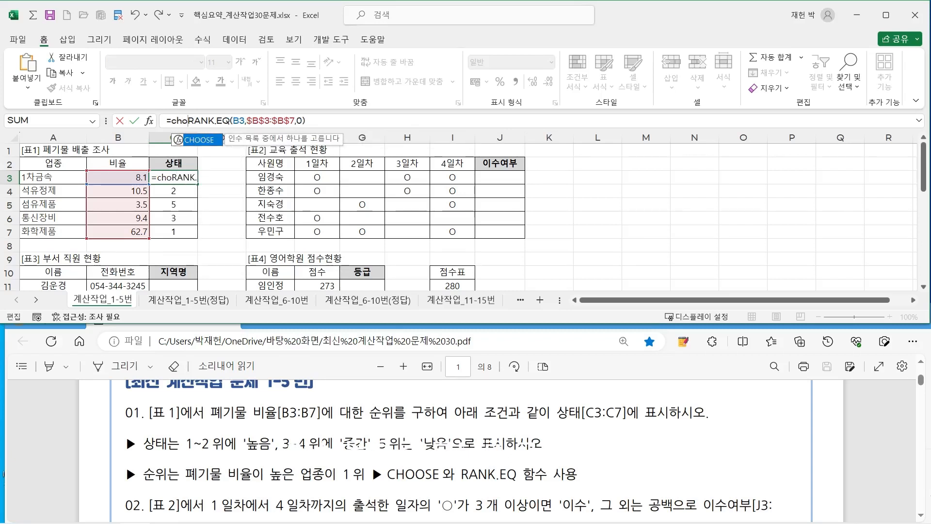
pyautogui.press('Tab')
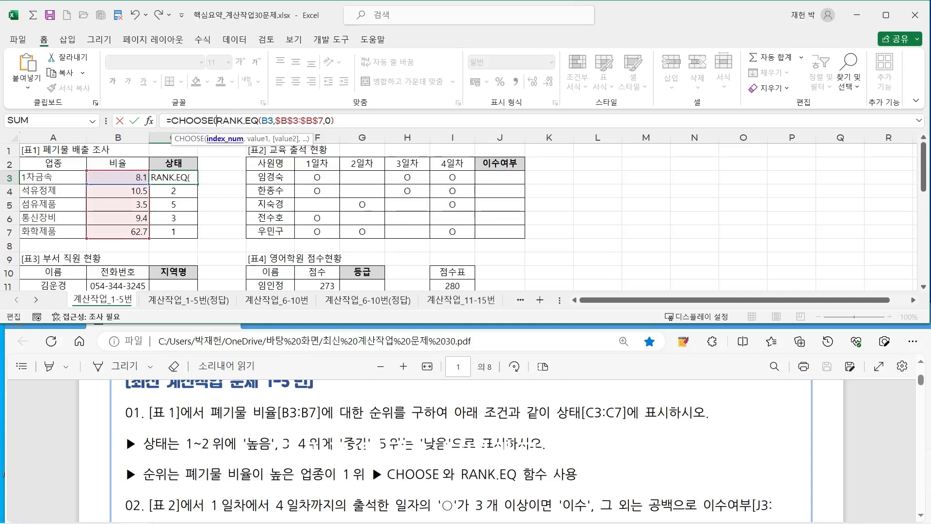
# Step: Compare the index_num argument with the CHOOSE syntax in the WordPad notes and add a comma after RANK.EQ(B3,$B$3:$B$7,0)
pyautogui.click(224, 139)
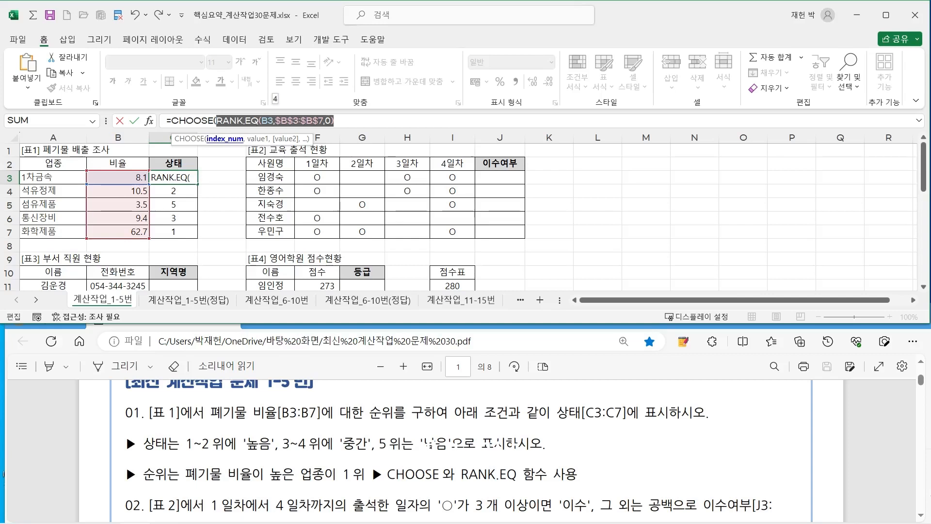
pyautogui.moveTo(0, 446); pyautogui.dragTo(339, 289)
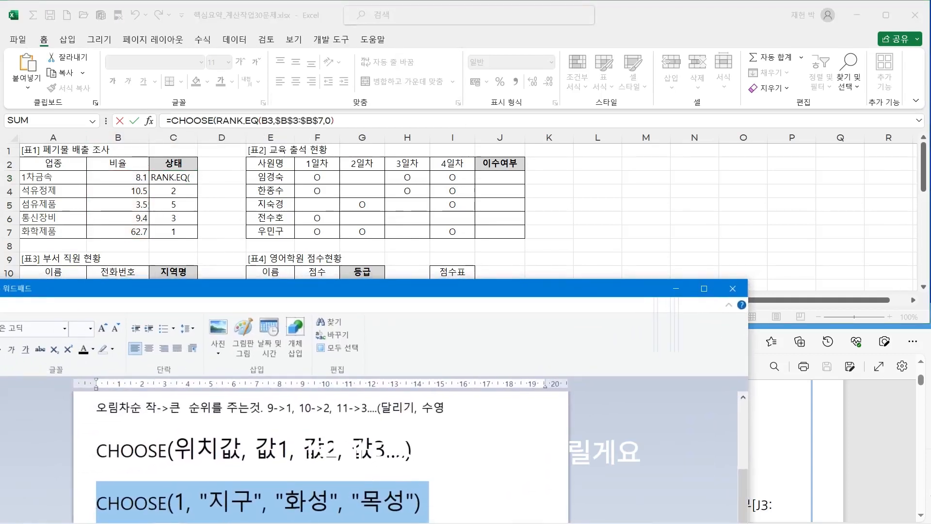
pyautogui.hotkey('alt', 'Tab')
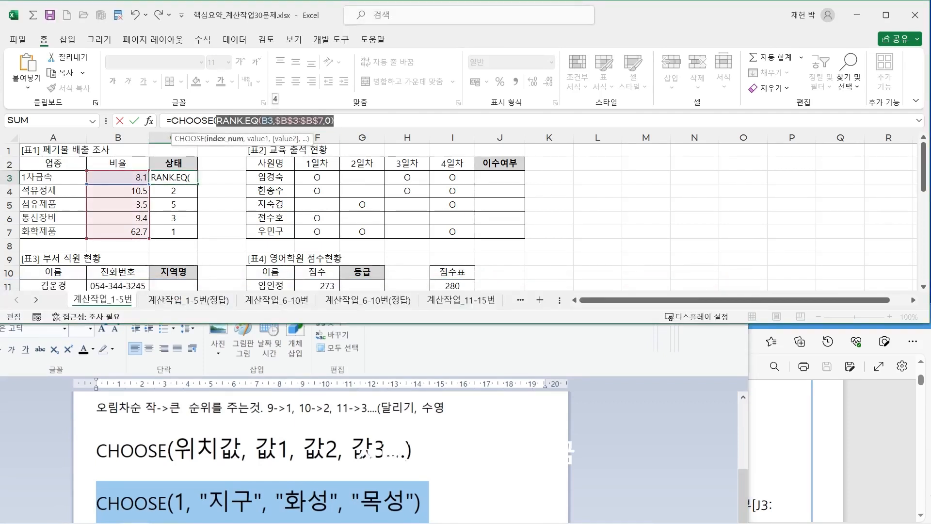
pyautogui.click(335, 121)
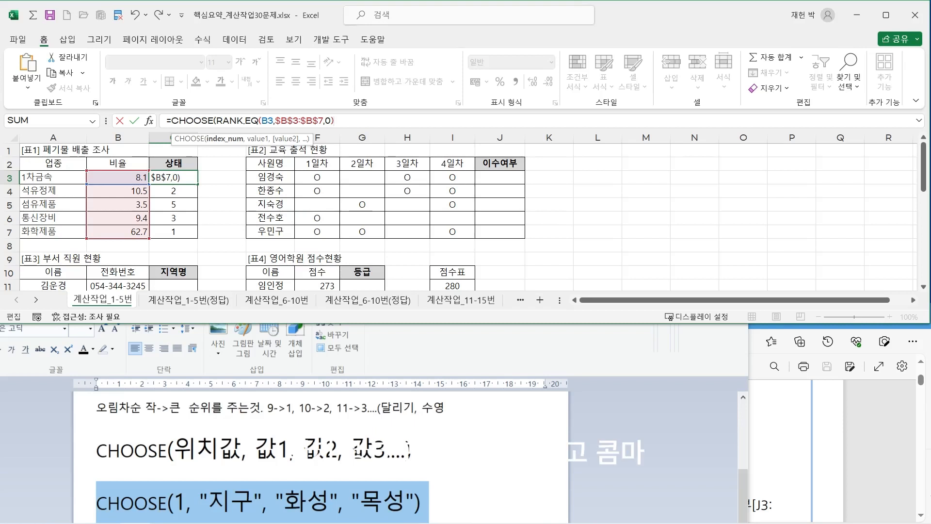
pyautogui.write(',')
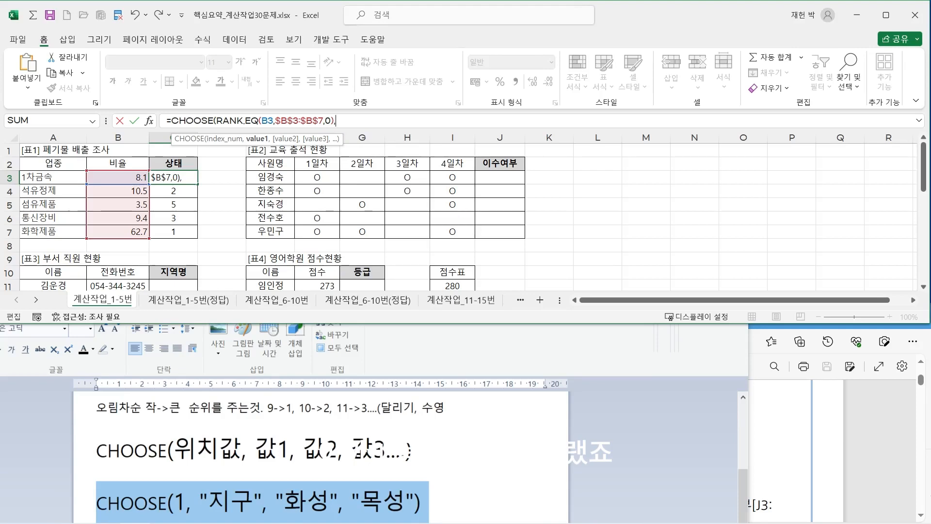
# Step: Move the WordPad notes away from problem 01's conditions and enter "높음","높음", as the first two CHOOSE values in C3
pyautogui.hotkey('alt', 'Tab')
pyautogui.moveTo(339, 290); pyautogui.dragTo(412, 468)
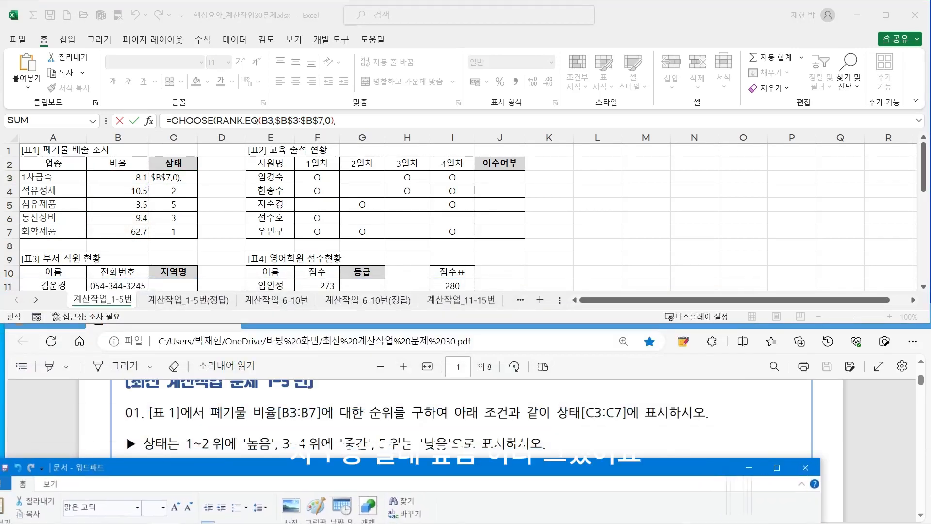
pyautogui.click(337, 121)
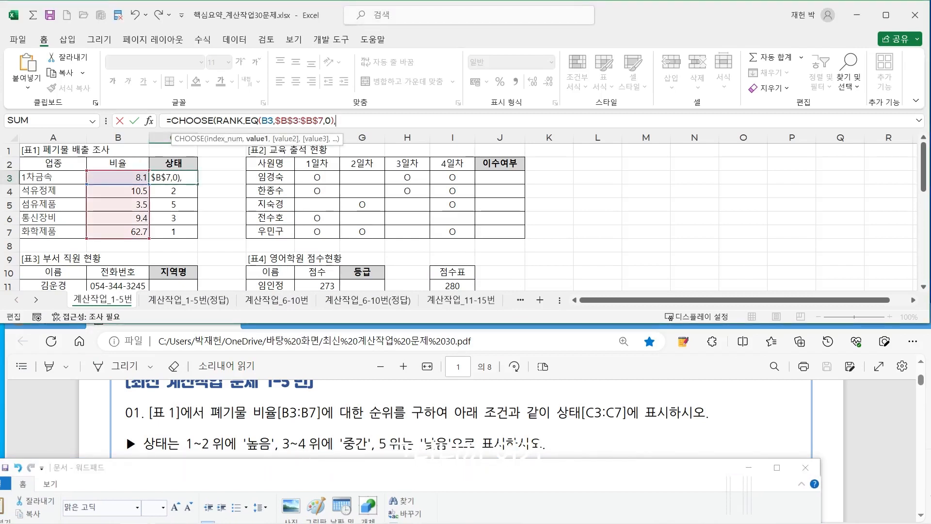
pyautogui.write('"높음')
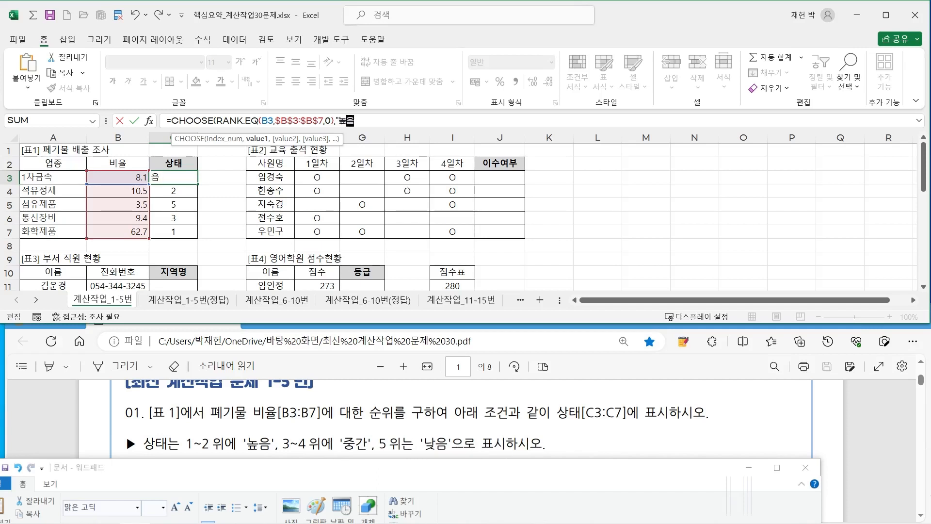
pyautogui.write('",')
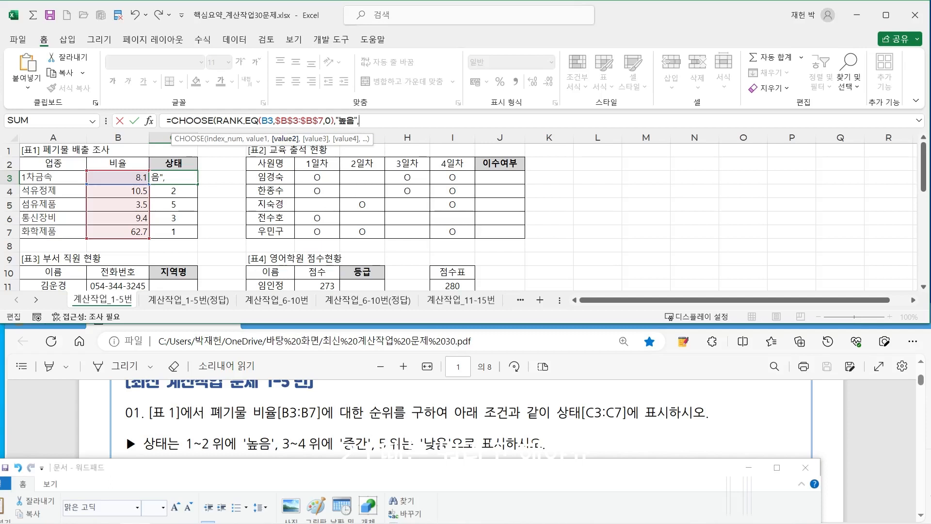
pyautogui.write('"높음')
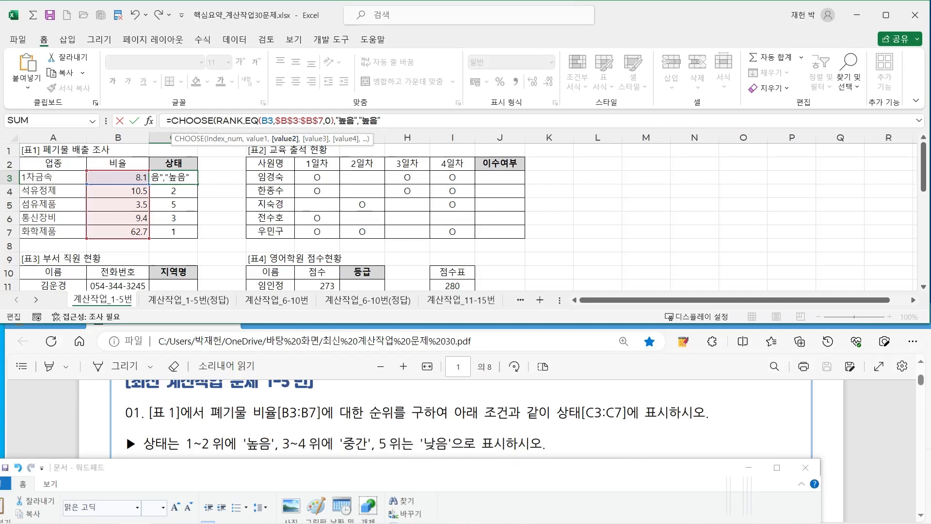
pyautogui.write('",')
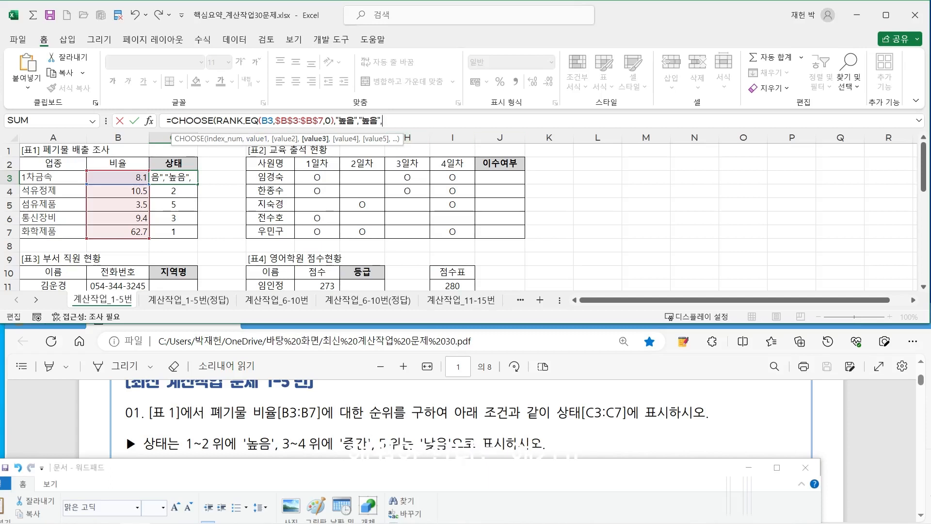
# Step: Add "중간","중간","낮음" as the third to fifth CHOOSE values, review the value list and close the parenthesis
pyautogui.write('"중간')
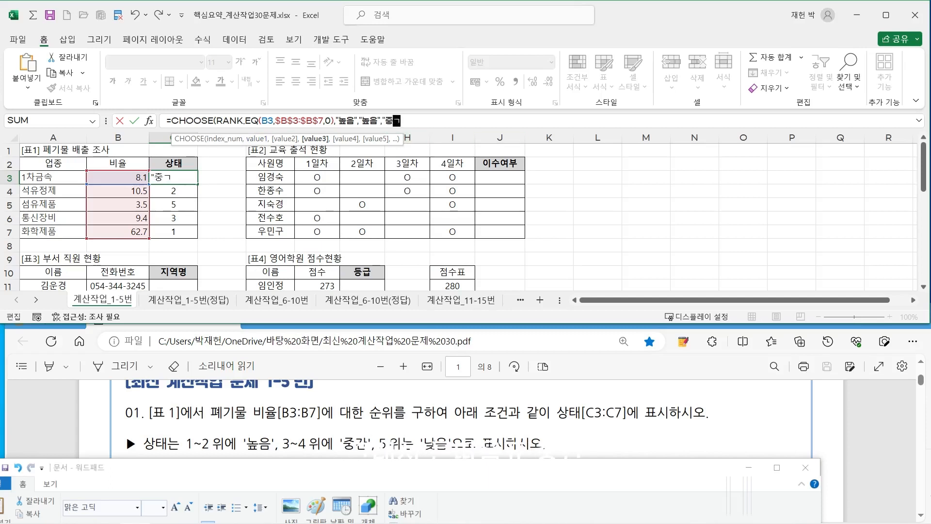
pyautogui.write('",')
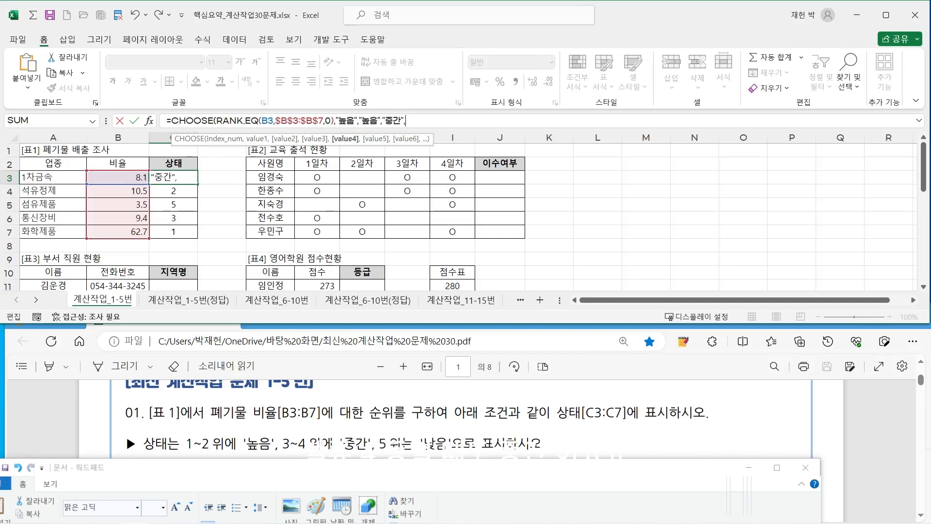
pyautogui.write('"중간"')
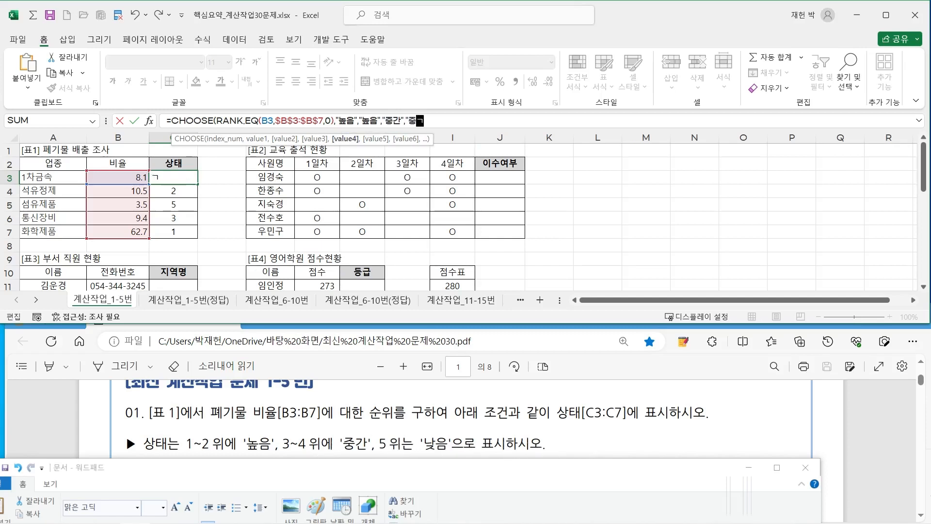
pyautogui.write(',')
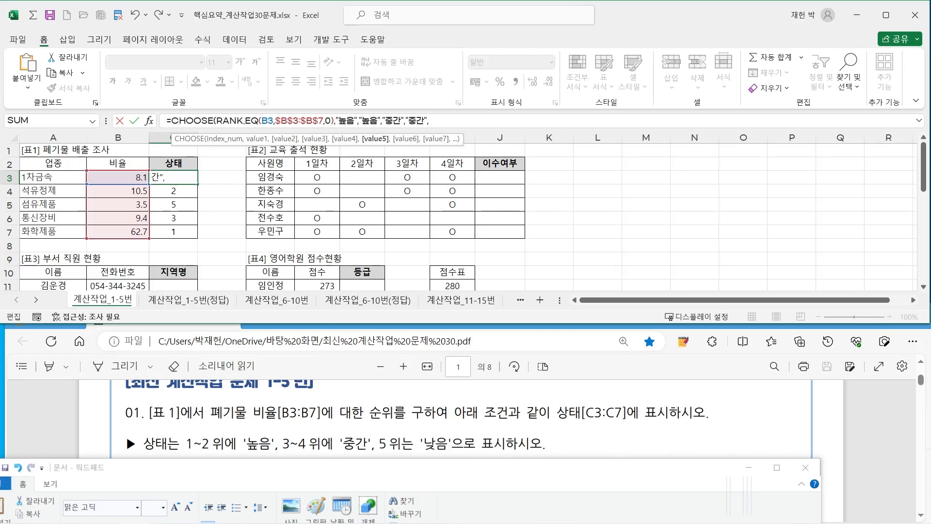
pyautogui.write('"나낮음"')
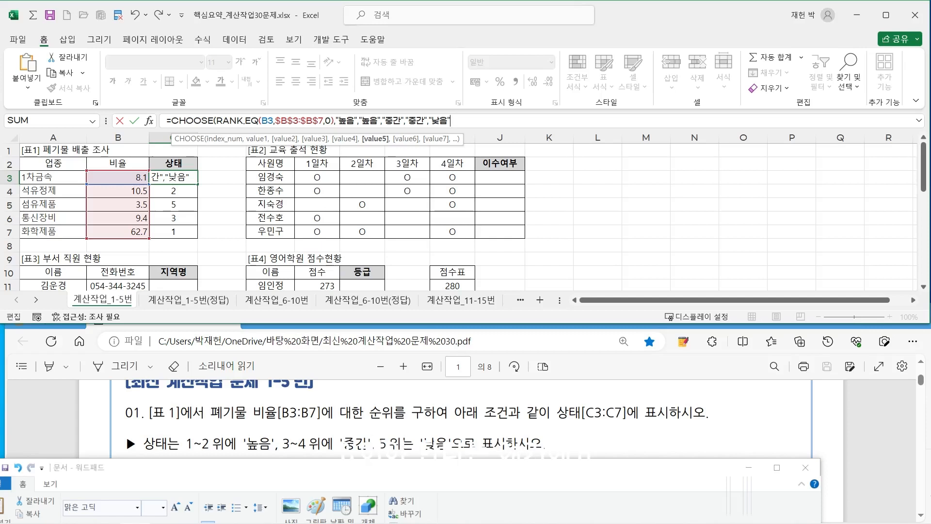
pyautogui.moveTo(338, 120); pyautogui.dragTo(450, 121)
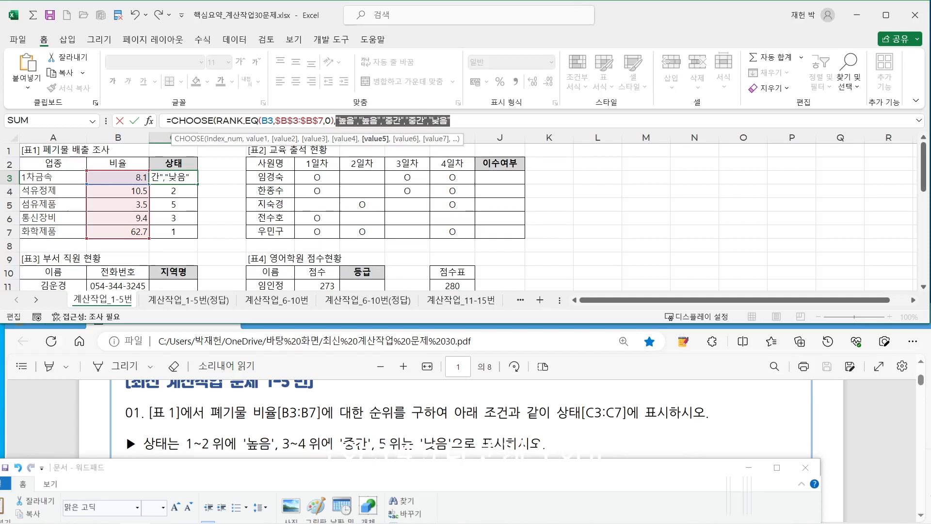
pyautogui.click(451, 121)
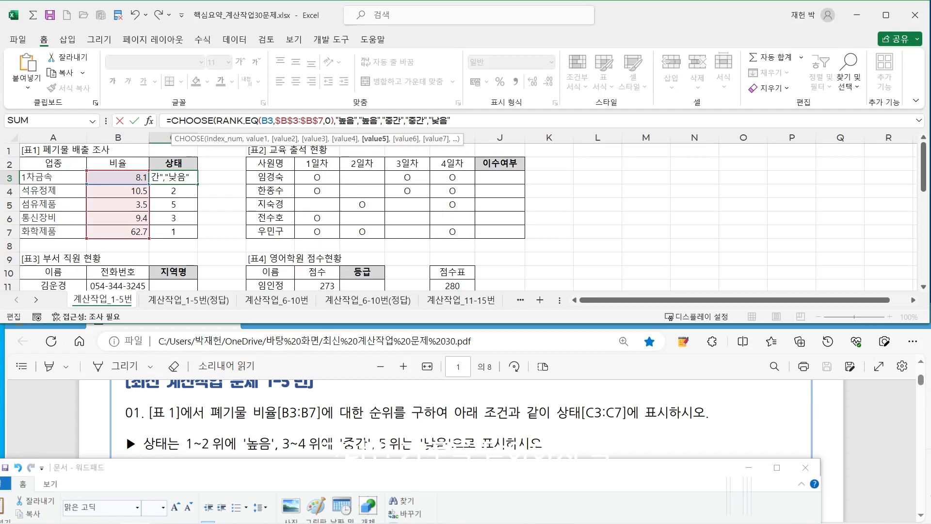
pyautogui.write(')')
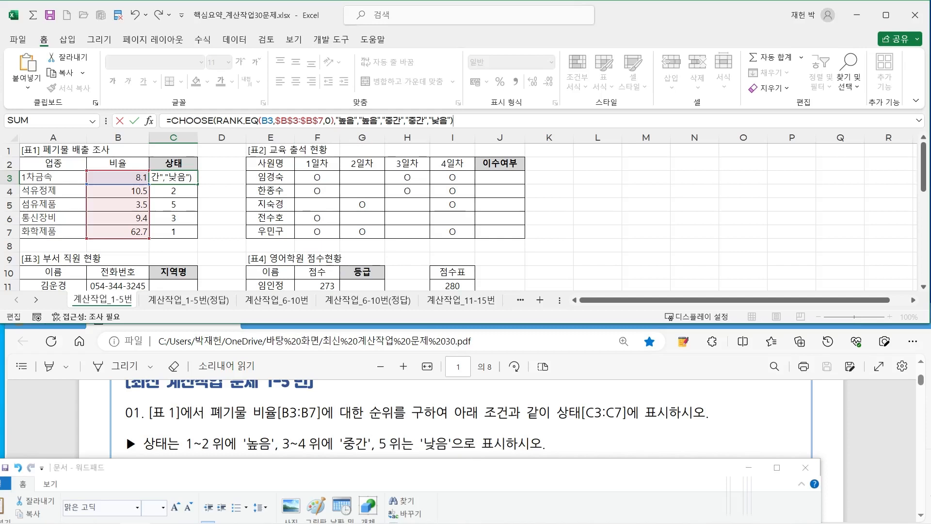
# Step: Draw on screen over C3's formula, underlining RANK.EQ, pointing arrows to its values and numbering the last three 3, 4, 5, and clear the markings
pyautogui.hotkey('ctrl', '2')
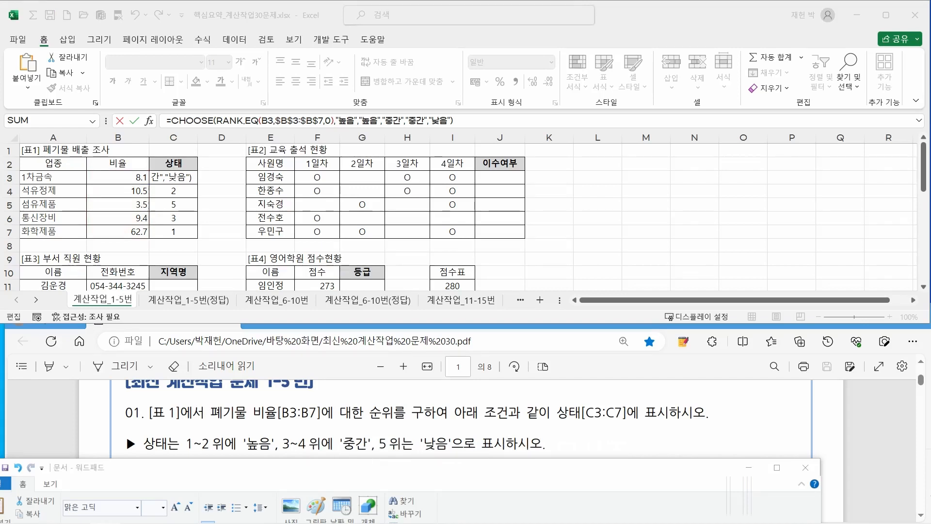
pyautogui.moveTo(219, 126); pyautogui.dragTo(309, 125)
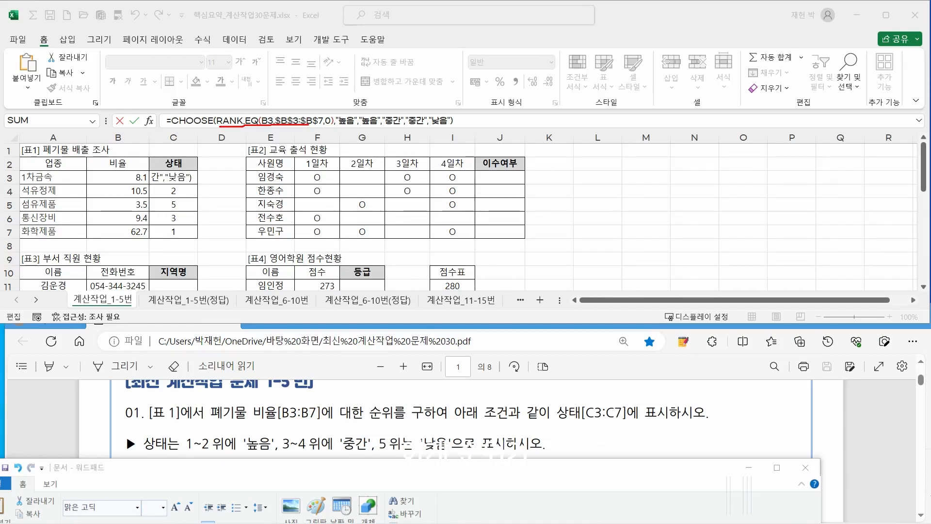
pyautogui.moveTo(268, 97)
pyautogui.mouseDown()
pyautogui.moveTo(269, 110)
pyautogui.moveTo(291, 83)
pyautogui.moveTo(331, 110)
pyautogui.mouseUp()
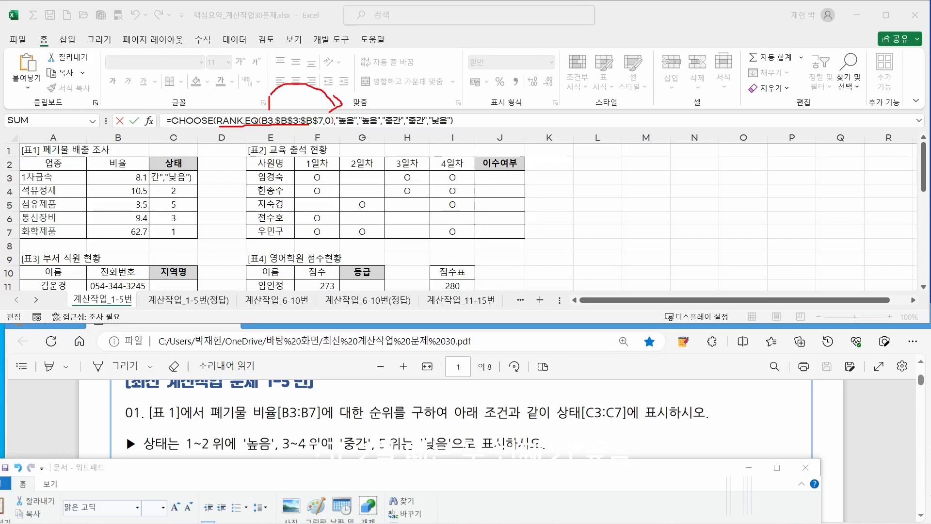
pyautogui.moveTo(265, 81)
pyautogui.mouseDown()
pyautogui.moveTo(347, 78)
pyautogui.moveTo(368, 105)
pyautogui.mouseUp()
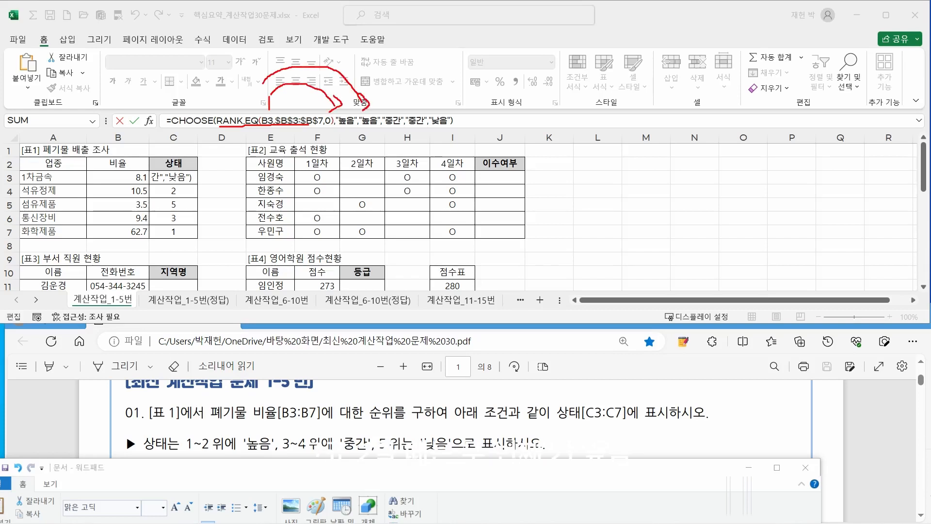
pyautogui.moveTo(275, 95)
pyautogui.mouseDown()
pyautogui.moveTo(299, 55)
pyautogui.moveTo(381, 91)
pyautogui.moveTo(391, 109)
pyautogui.moveTo(413, 117)
pyautogui.moveTo(398, 127)
pyautogui.moveTo(420, 125)
pyautogui.moveTo(432, 100)
pyautogui.mouseUp()
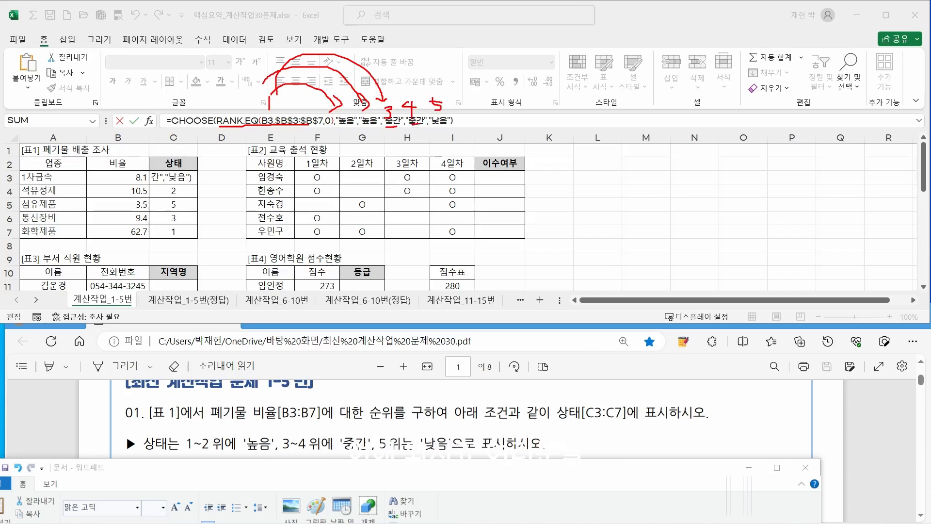
pyautogui.press('Escape')
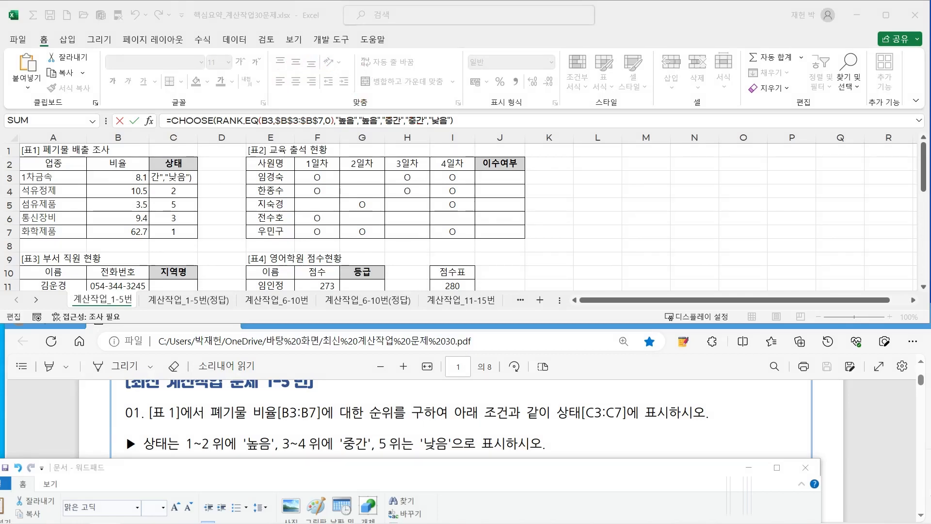
pyautogui.press('Escape')
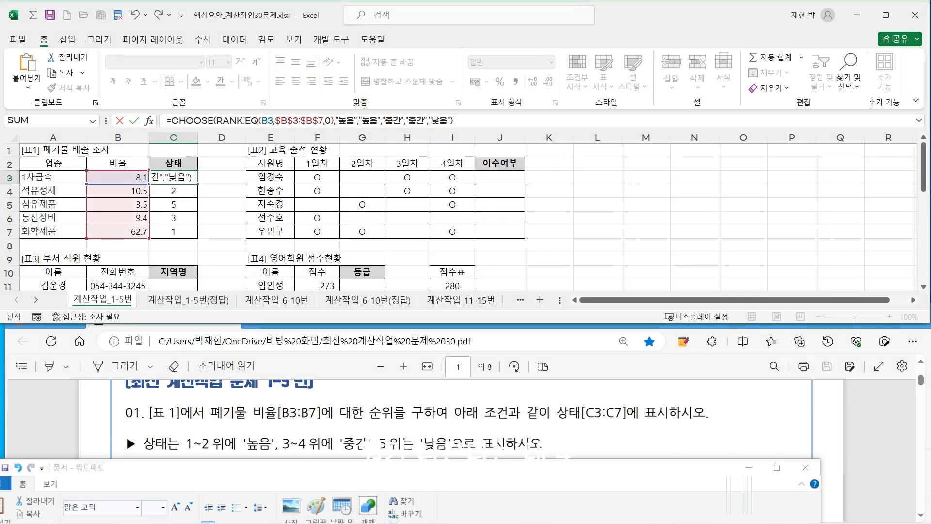
# Step: Commit the CHOOSE formula in C3 and fill it down through C7
pyautogui.press('Return')
pyautogui.press('Up')
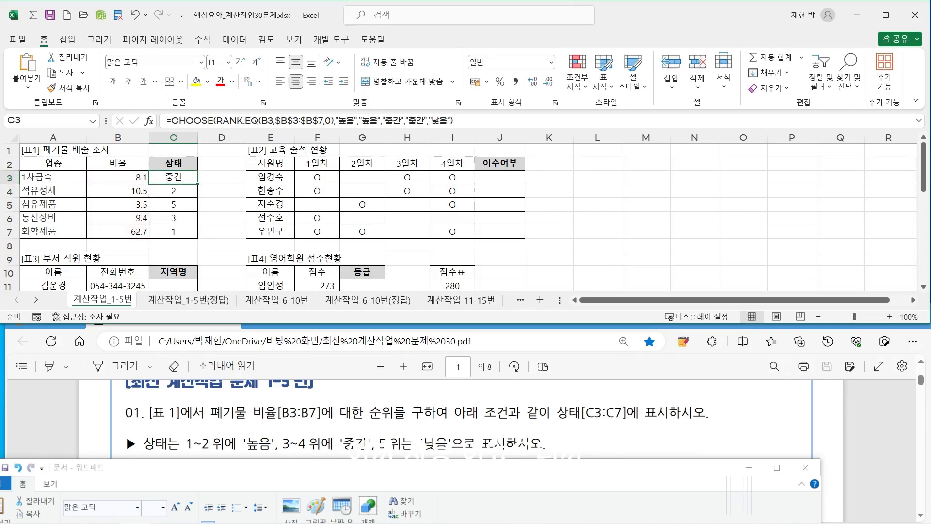
pyautogui.moveTo(198, 183); pyautogui.dragTo(198, 237)
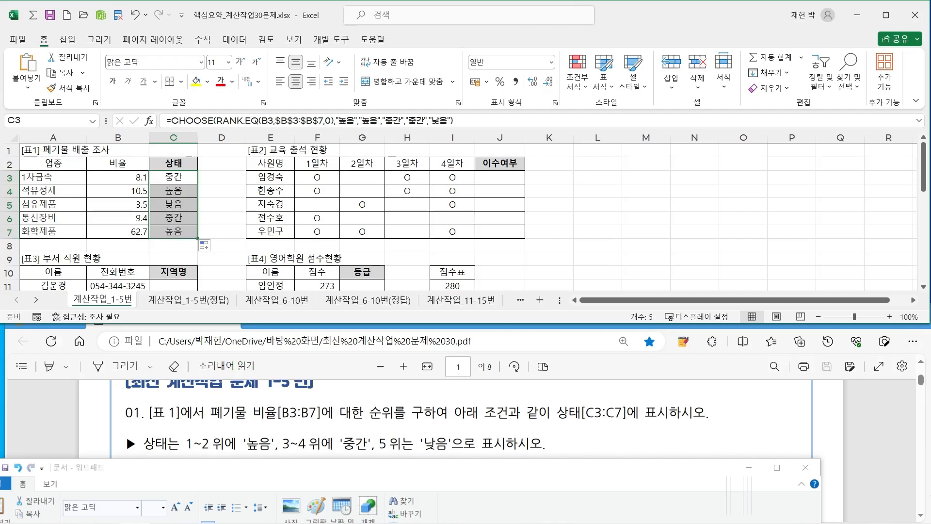
# Step: Clear the results in C3:C7 and start a new RANK.EQ formula in C3
pyautogui.press('Delete')
pyautogui.press('Down')
pyautogui.press('Up')
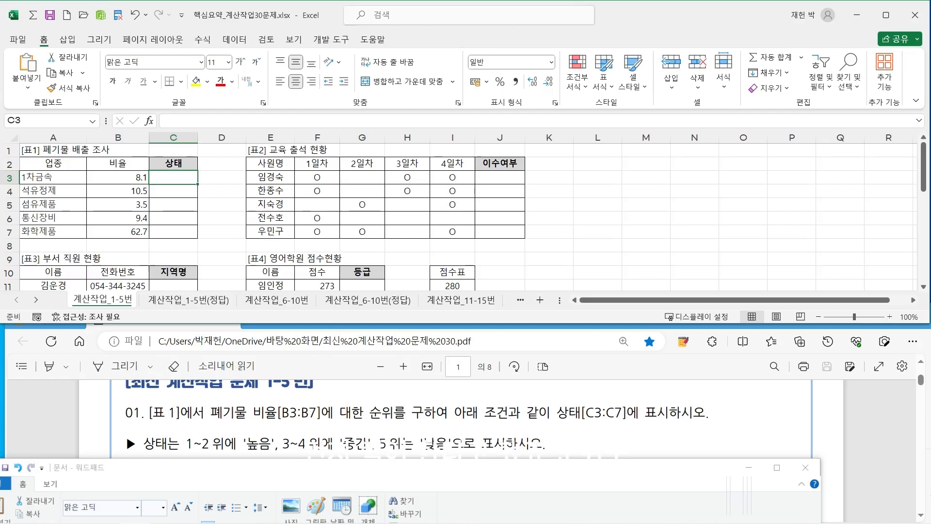
pyautogui.write('=ra')
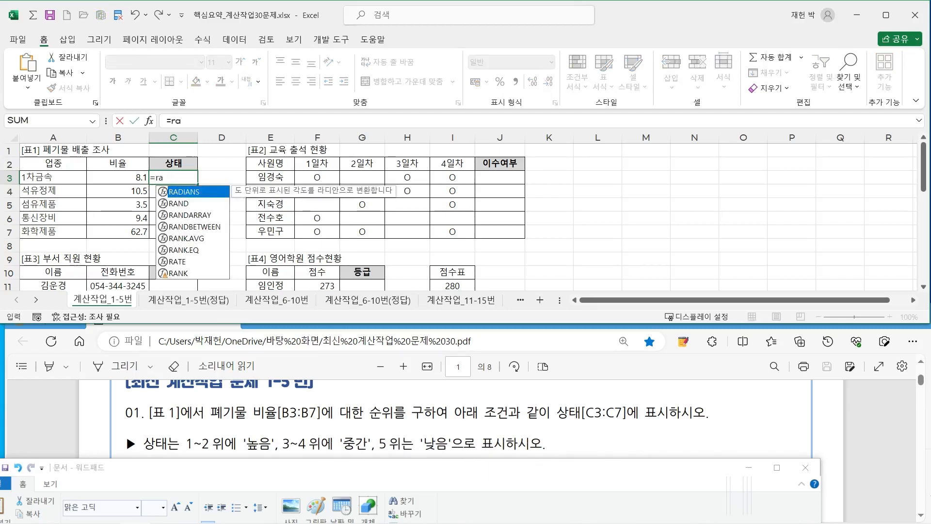
pyautogui.press('Down')
pyautogui.press('Down')
pyautogui.press('Down')
pyautogui.press('Down')
pyautogui.press('Down')
pyautogui.press('Tab')
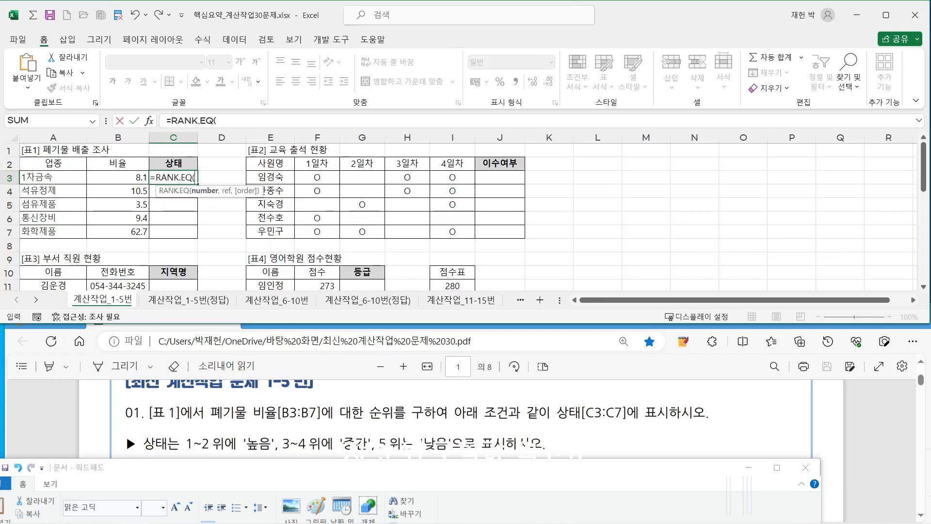
# Step: Complete C3's RANK.EQ with B3, the absolute range $B$3:$B$7 and descending order 0, and fill it down through C7
pyautogui.press('Left')
pyautogui.write(',')
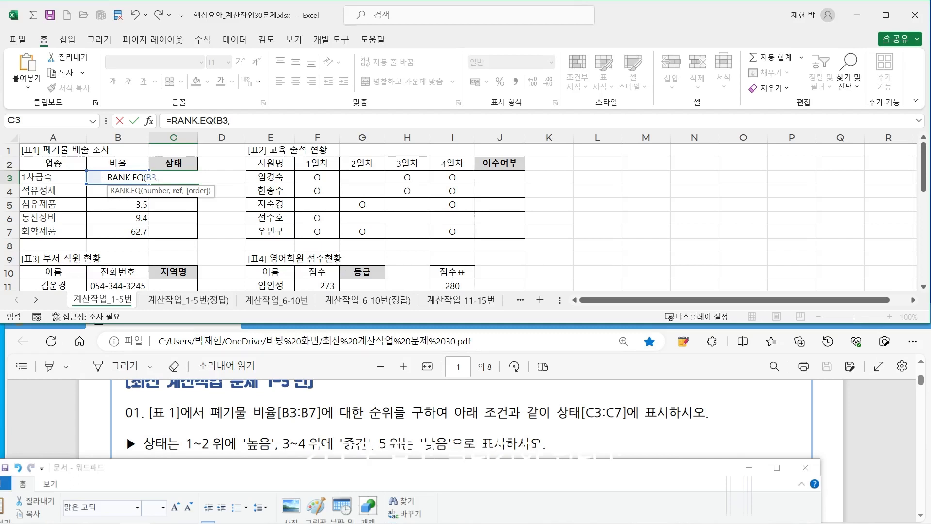
pyautogui.moveTo(126, 231); pyautogui.dragTo(128, 177)
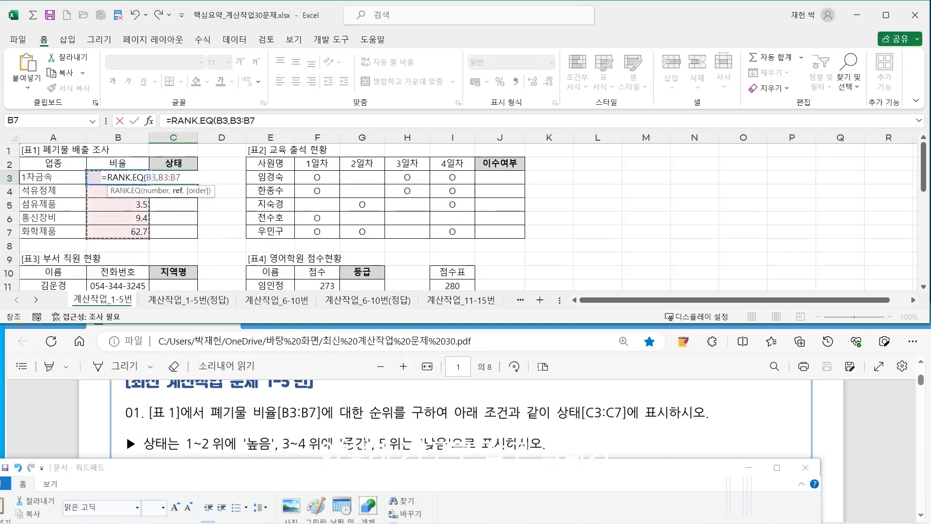
pyautogui.press('F4')
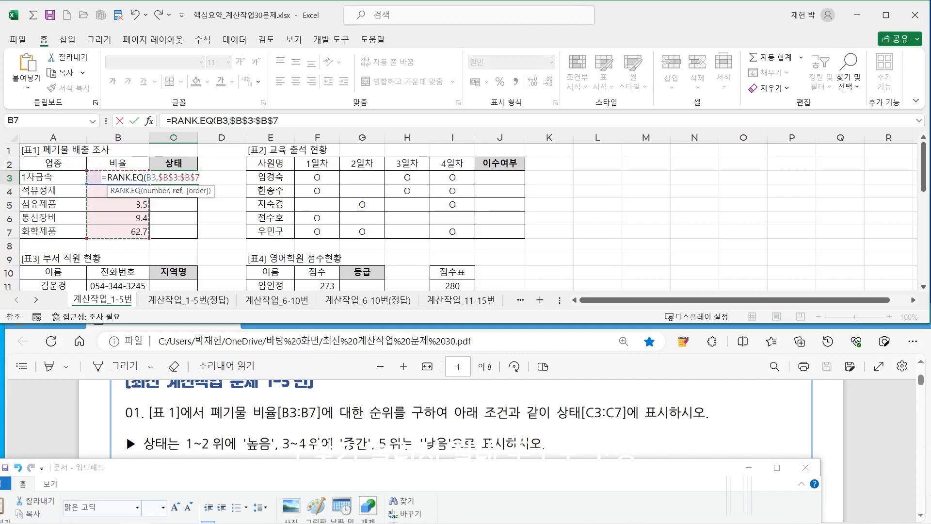
pyautogui.write(',')
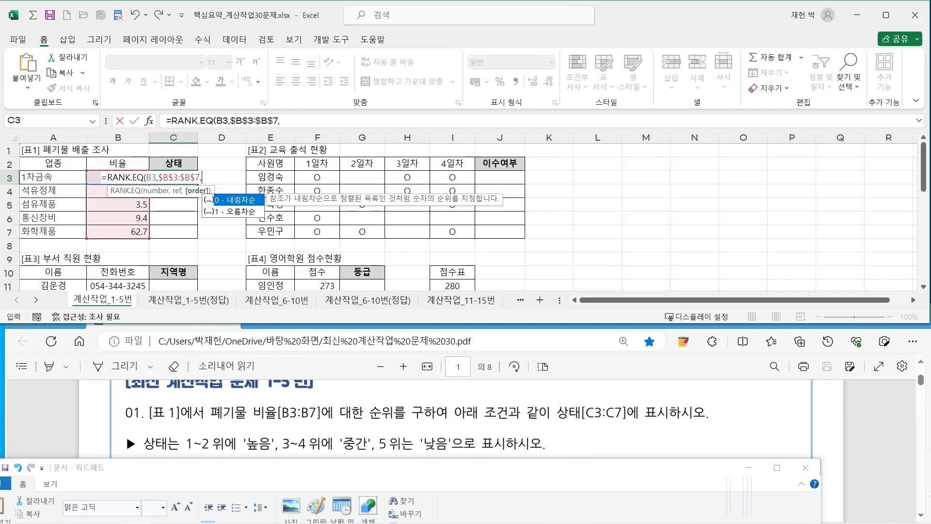
pyautogui.write('0)')
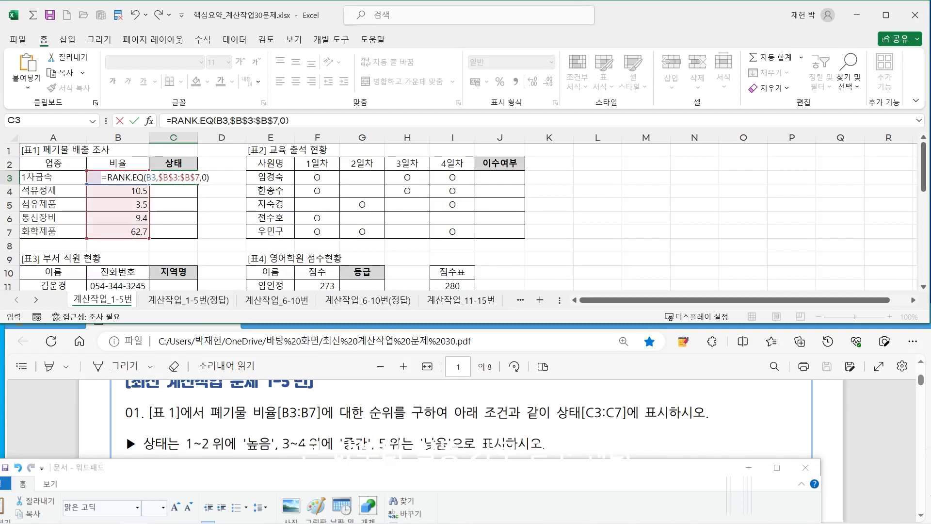
pyautogui.hotkey('ctrl', 'Return')
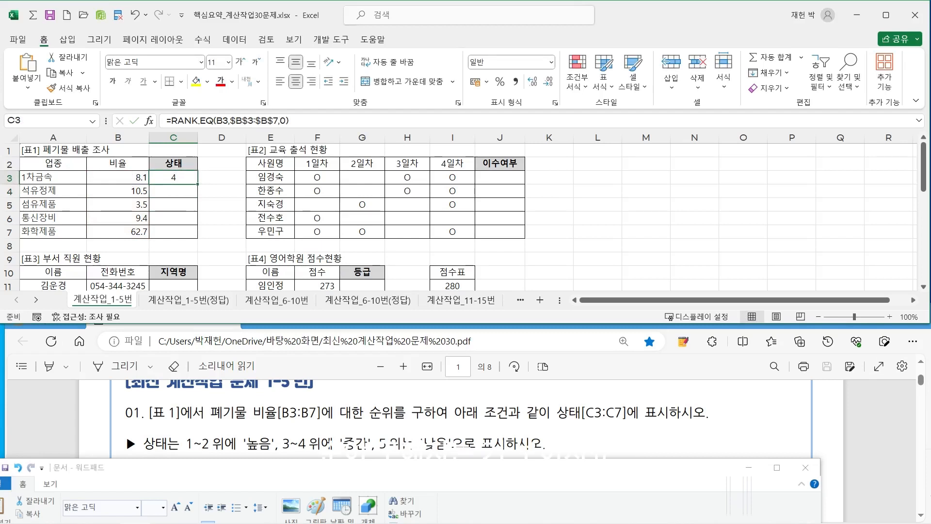
pyautogui.moveTo(198, 183); pyautogui.dragTo(194, 235)
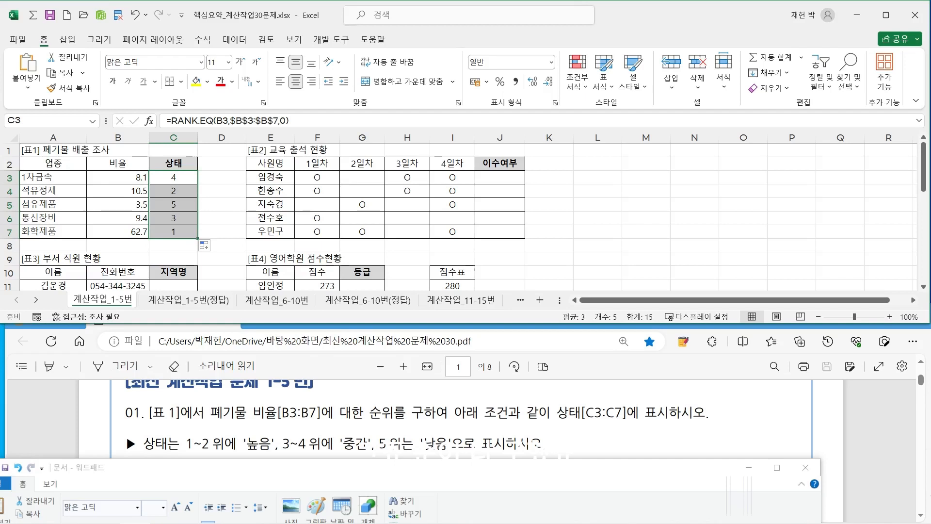
# Step: Wrap C3's RANK.EQ formula in CHOOSE as the index_num argument, ready for the first value
pyautogui.click(173, 177)
pyautogui.click(171, 120)
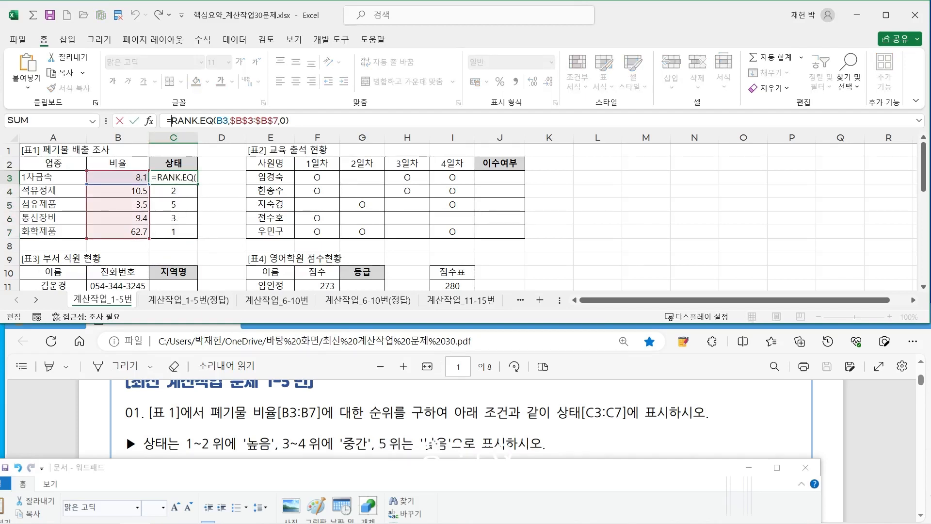
pyautogui.write('cho')
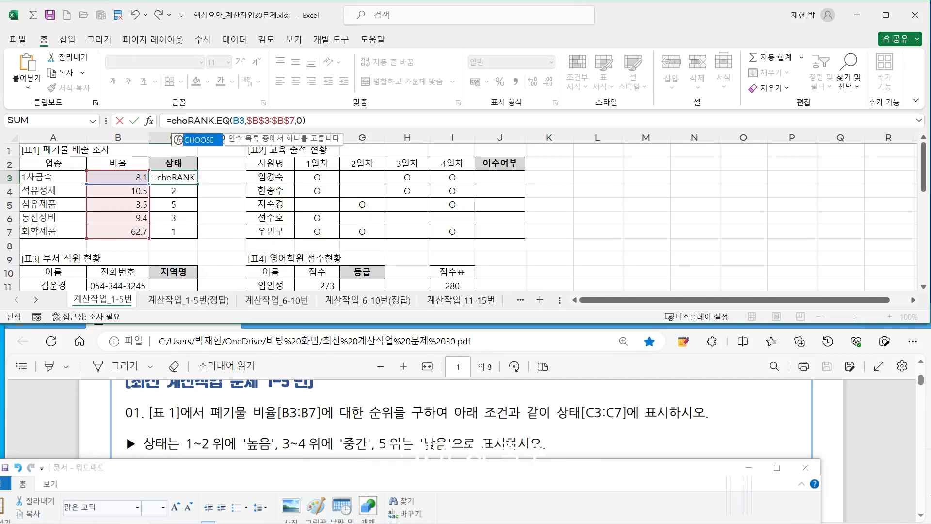
pyautogui.press('Tab')
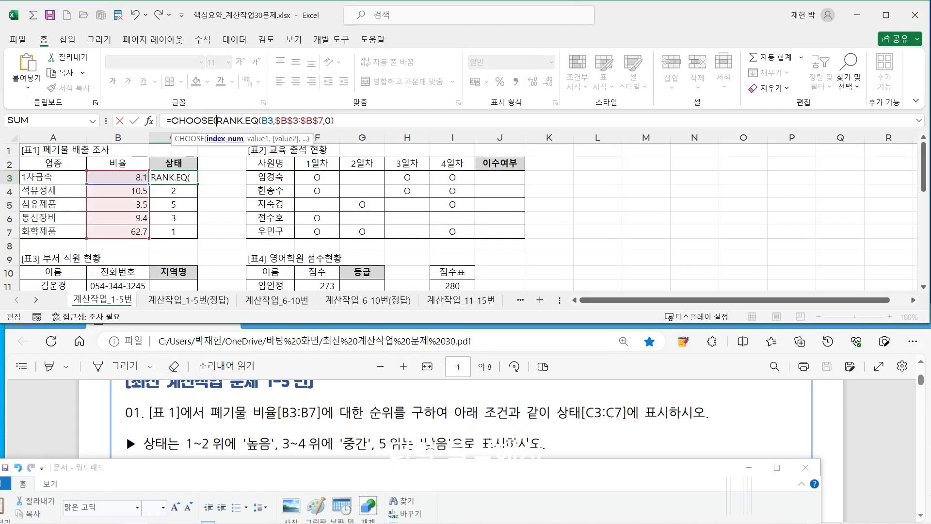
pyautogui.hotkey('shift', 'End')
pyautogui.press('End')
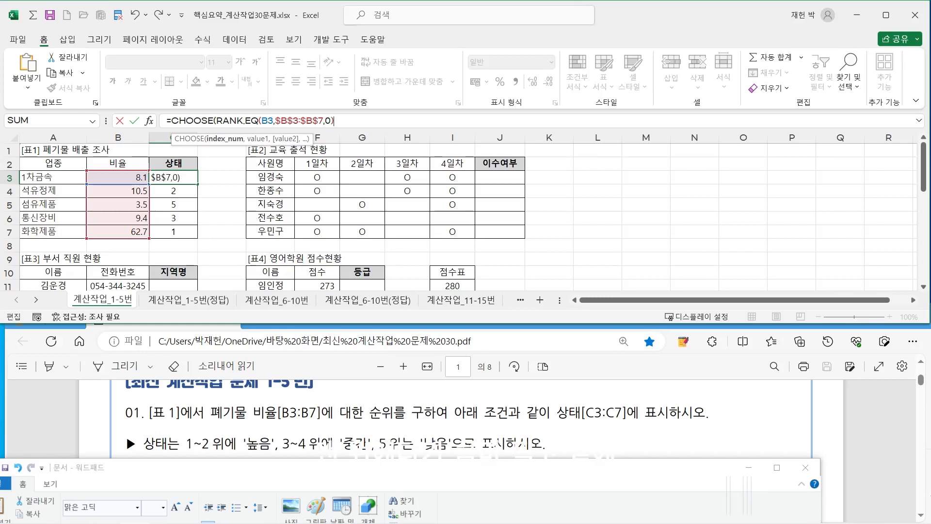
pyautogui.write(',')
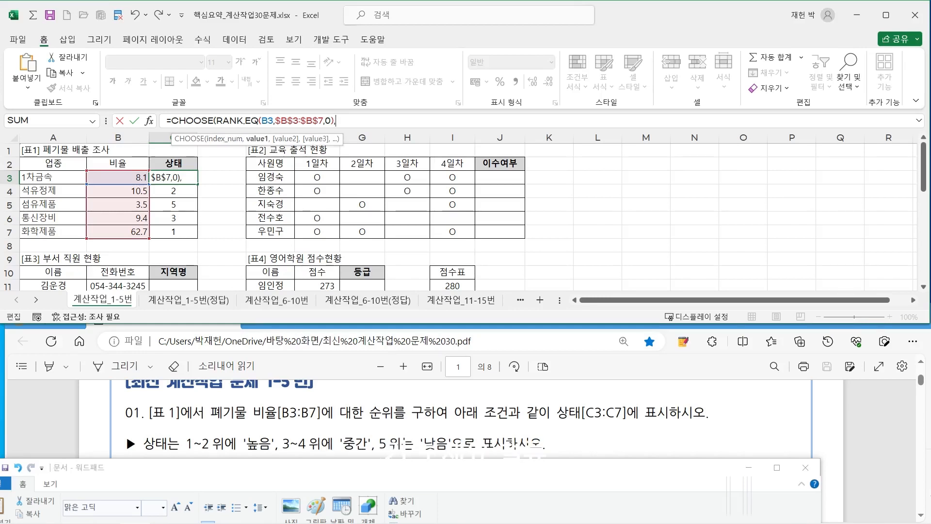
# Step: Add "높음","높음", as the first two CHOOSE values in C3's formula
pyautogui.write('"sh')
pyautogui.press('BackSpace')
pyautogui.press('BackSpace')
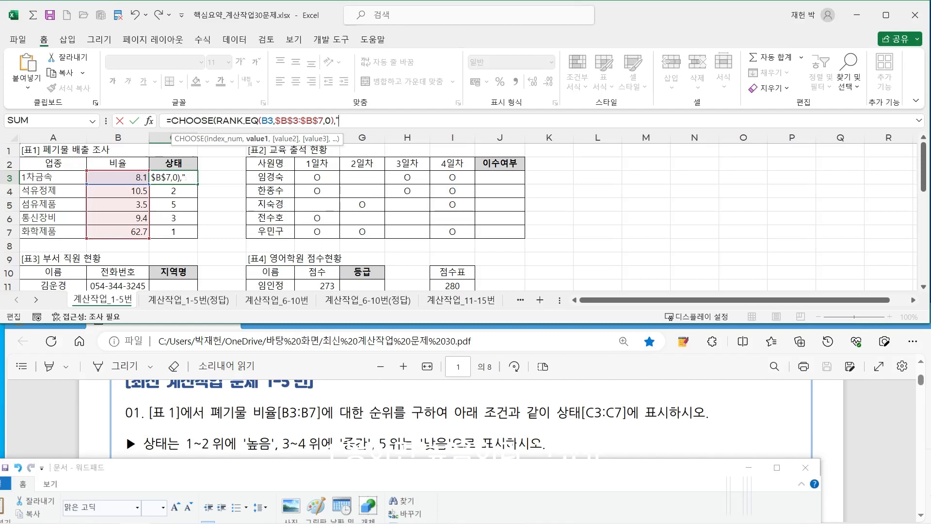
pyautogui.write('농')
pyautogui.press('BackSpace')
pyautogui.write('높')
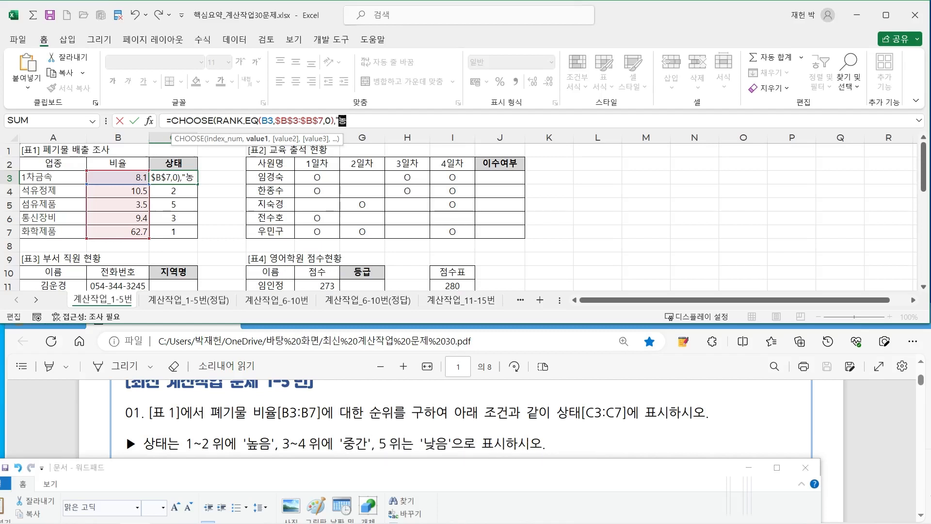
pyautogui.write('음","높음",')
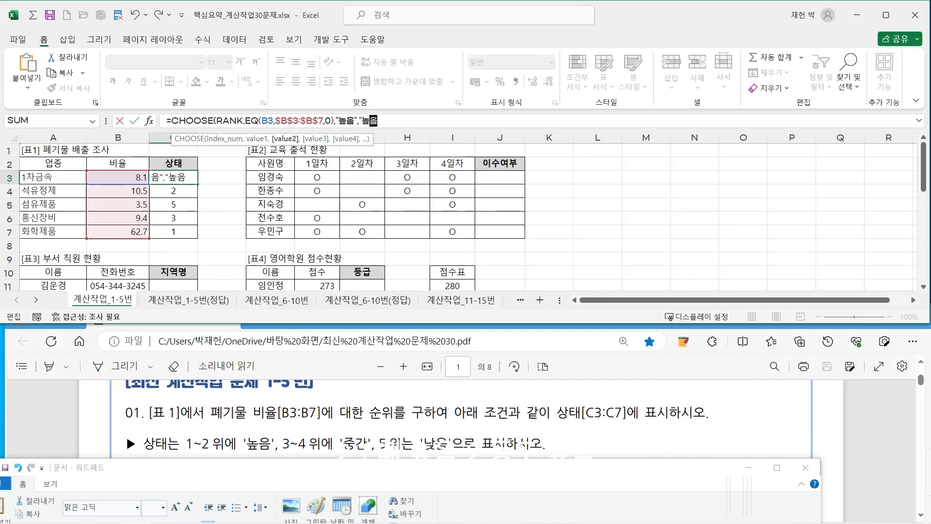
# Step: Append "중간","중간","낮음" as the remaining CHOOSE values in C3 and close the parenthesis
pyautogui.write('"중간"')
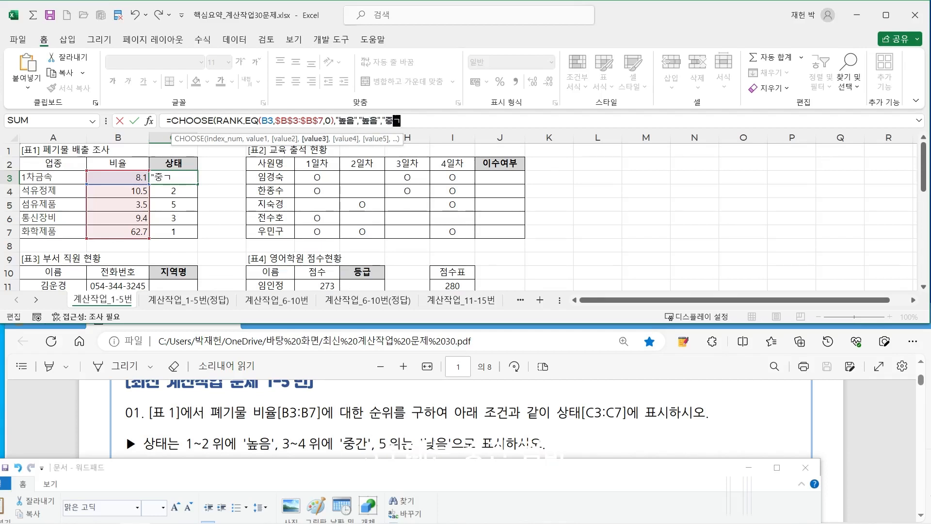
pyautogui.write(',"')
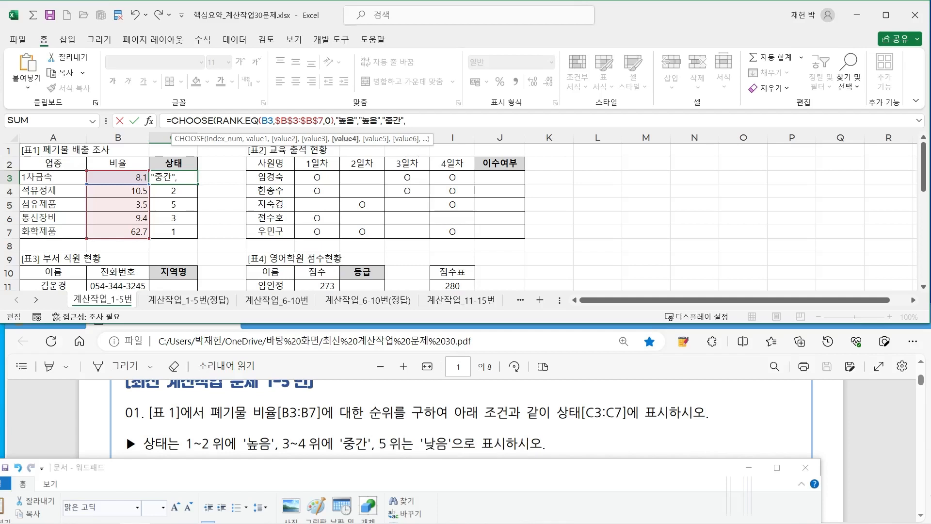
pyautogui.write('중간",')
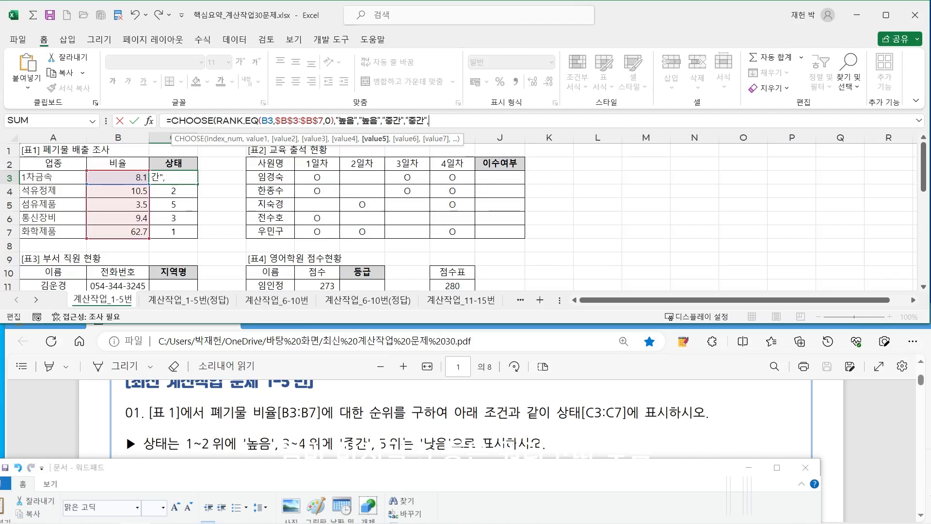
pyautogui.write('"낮으')
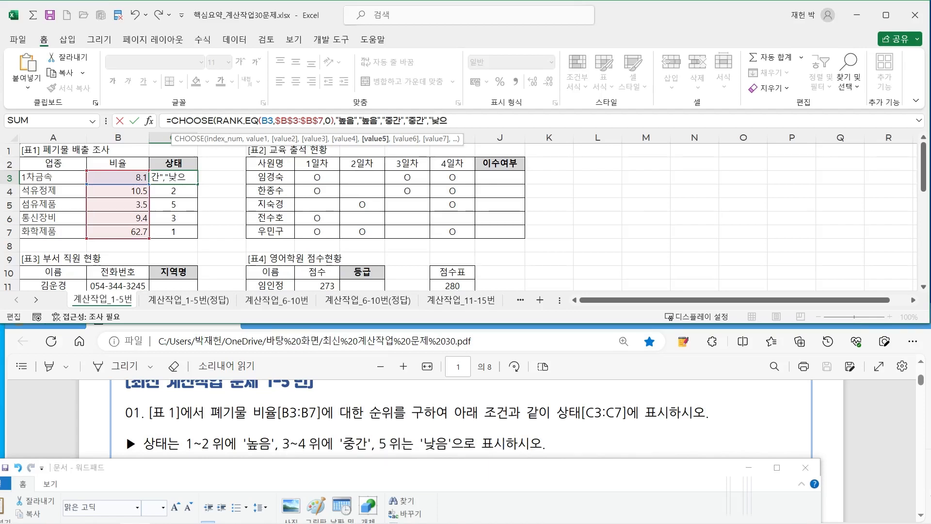
pyautogui.write('ㅁ"')
pyautogui.write(')')
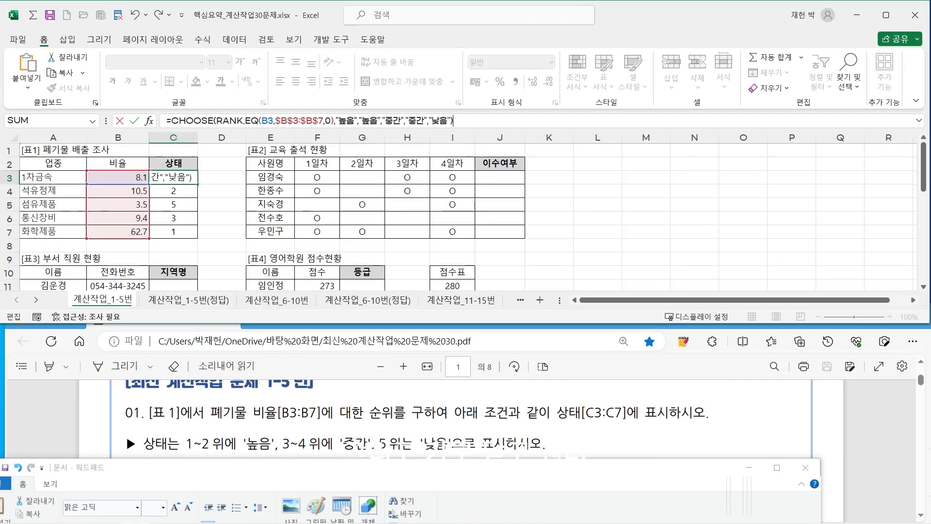
# Step: Confirm C3's CHOOSE formula and copy it down to C7, replacing the plain ranks
pyautogui.press('Return')
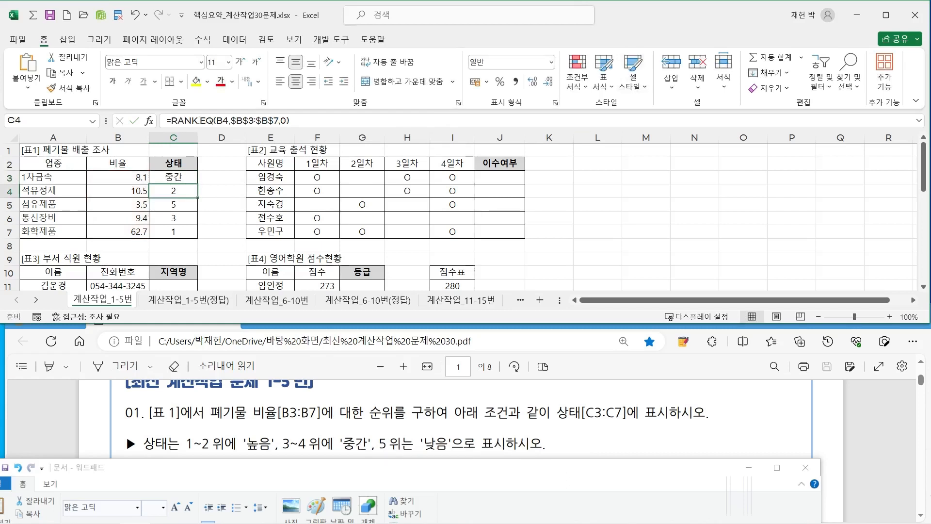
pyautogui.click(174, 177)
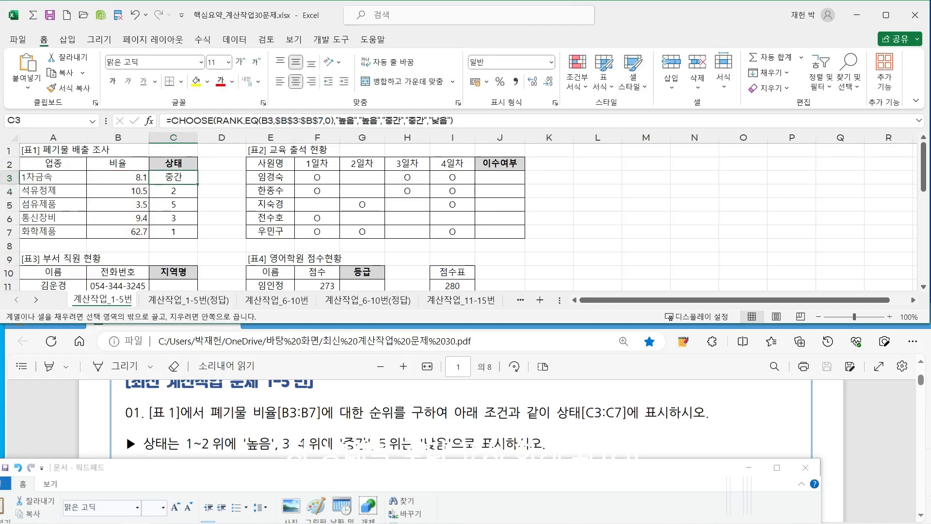
pyautogui.moveTo(197, 184); pyautogui.dragTo(194, 237)
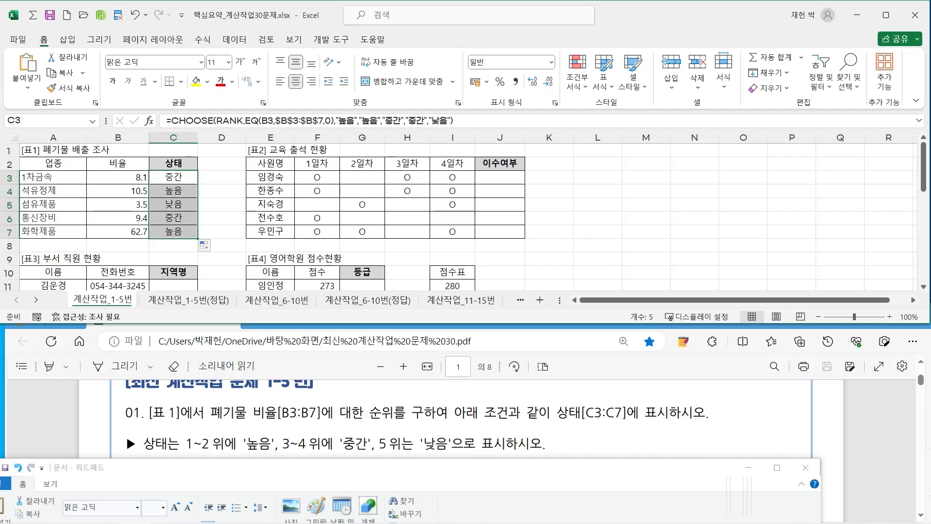
# Step: Read problem 02 in the PDF against 표2's attendance marks, selecting F3 and the phrase 출석한 일자의 '○'
pyautogui.click(466, 427)
pyautogui.scroll(-3, 461, 451)
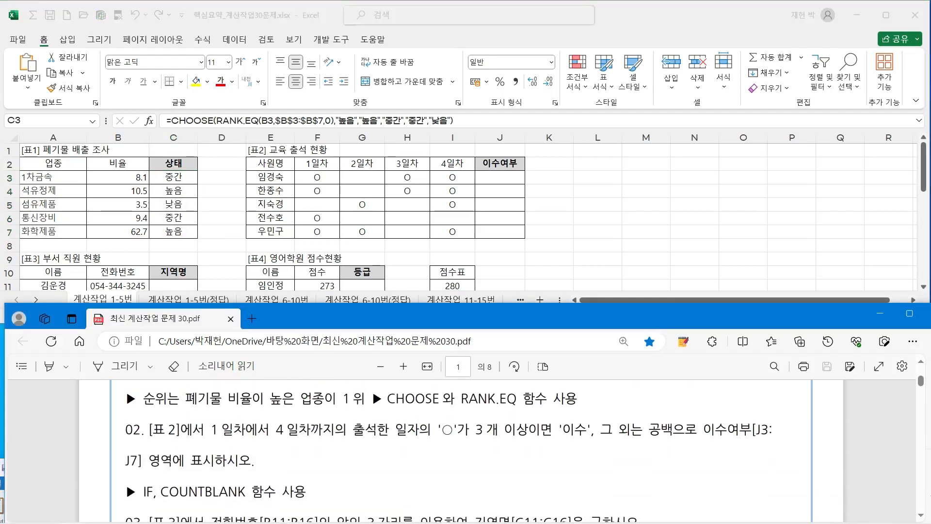
pyautogui.scroll(-1, 447, 457)
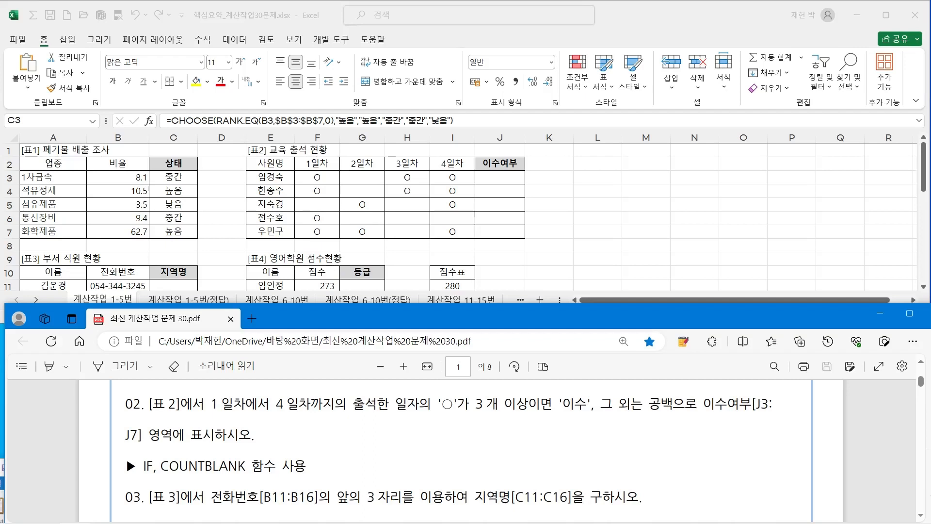
pyautogui.click(318, 177)
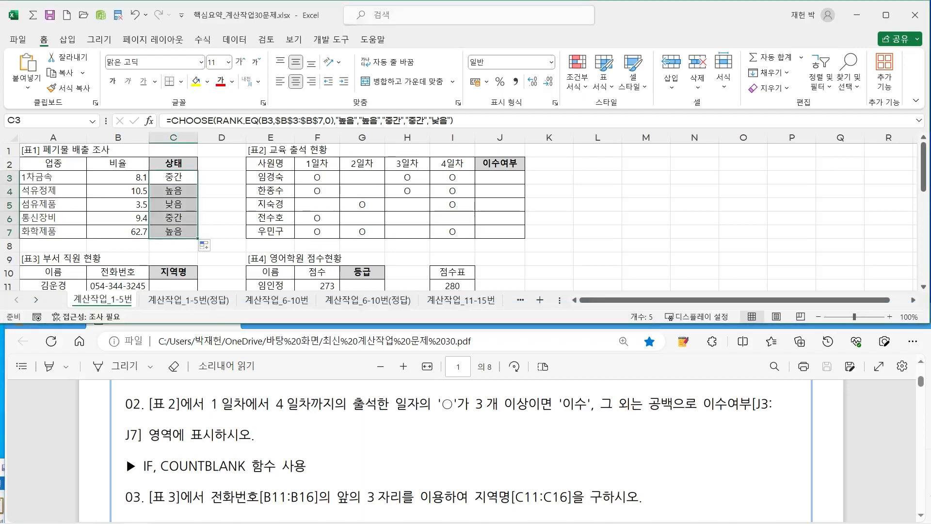
pyautogui.click(317, 178)
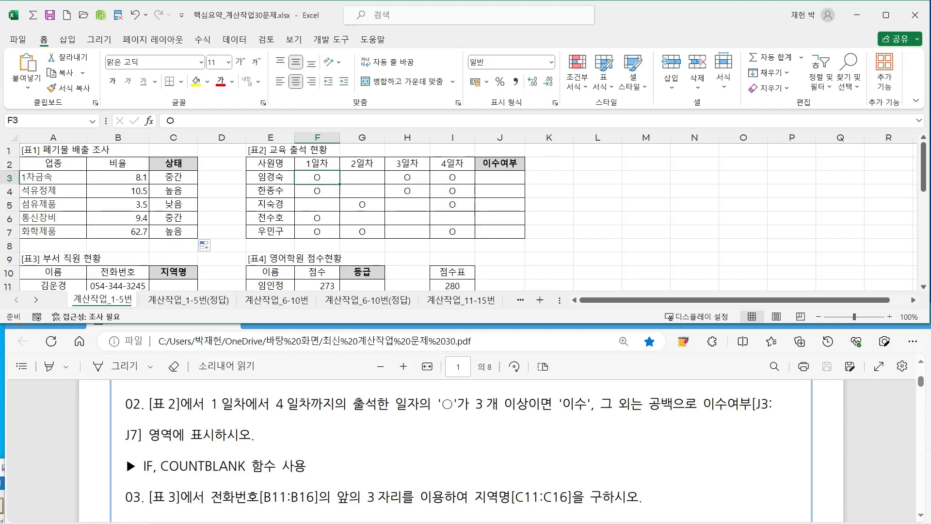
pyautogui.hotkey('alt', 'Tab')
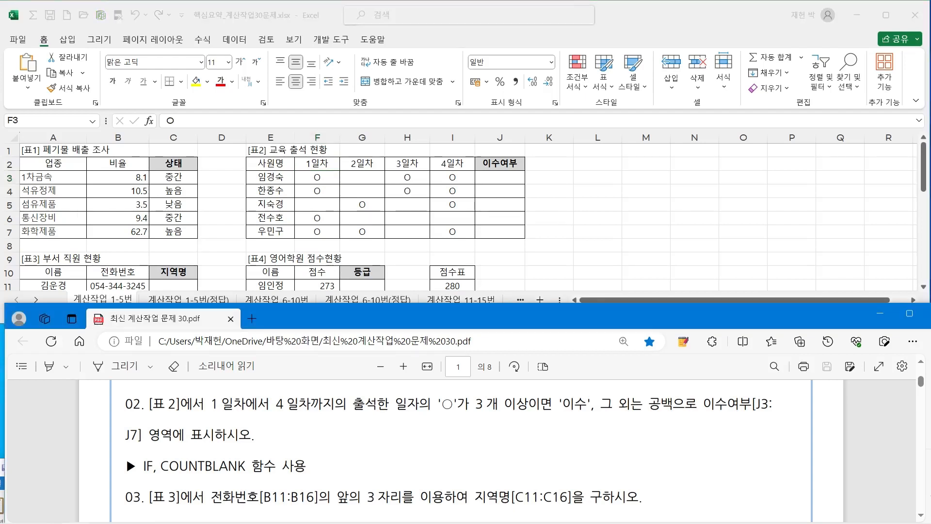
pyautogui.moveTo(353, 403); pyautogui.dragTo(464, 404)
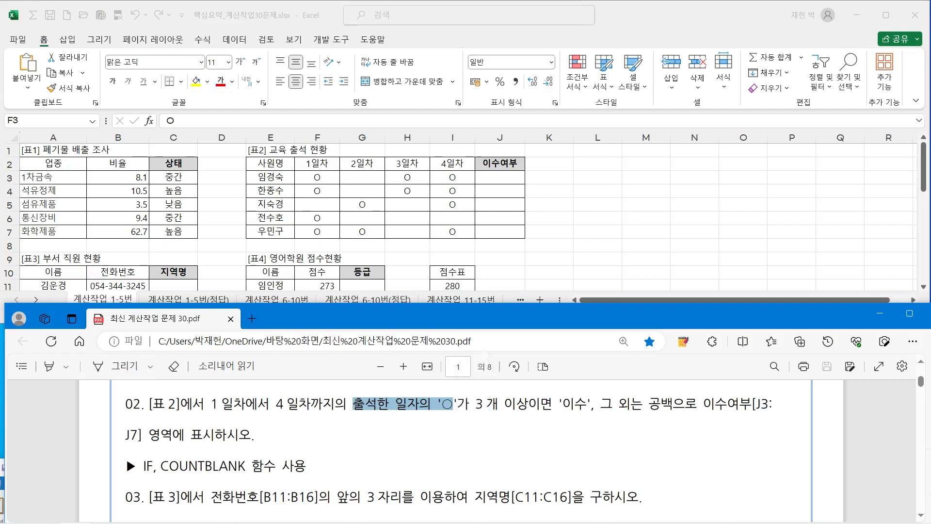
pyautogui.hotkey('alt', 'Tab')
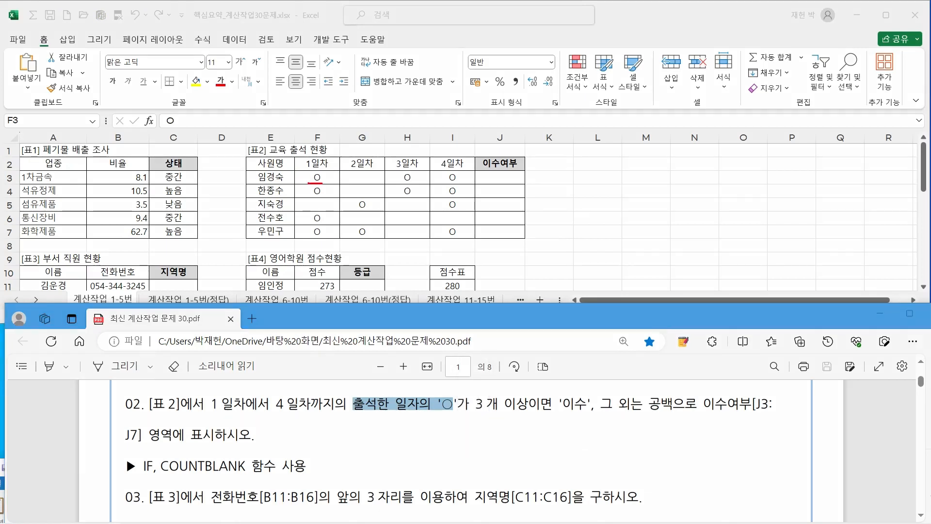
# Step: Draw on screen over 표2, underlining, circling and numbering each employee's ○ marks across 1일차 to 4일차
pyautogui.moveTo(401, 183); pyautogui.dragTo(415, 182)
pyautogui.moveTo(324, 160); pyautogui.dragTo(318, 173)
pyautogui.moveTo(397, 166); pyautogui.dragTo(461, 168)
pyautogui.moveTo(305, 197); pyautogui.dragTo(325, 196)
pyautogui.moveTo(397, 196); pyautogui.dragTo(461, 195)
pyautogui.moveTo(354, 208)
pyautogui.mouseDown()
pyautogui.moveTo(372, 207)
pyautogui.moveTo(357, 211)
pyautogui.mouseUp()
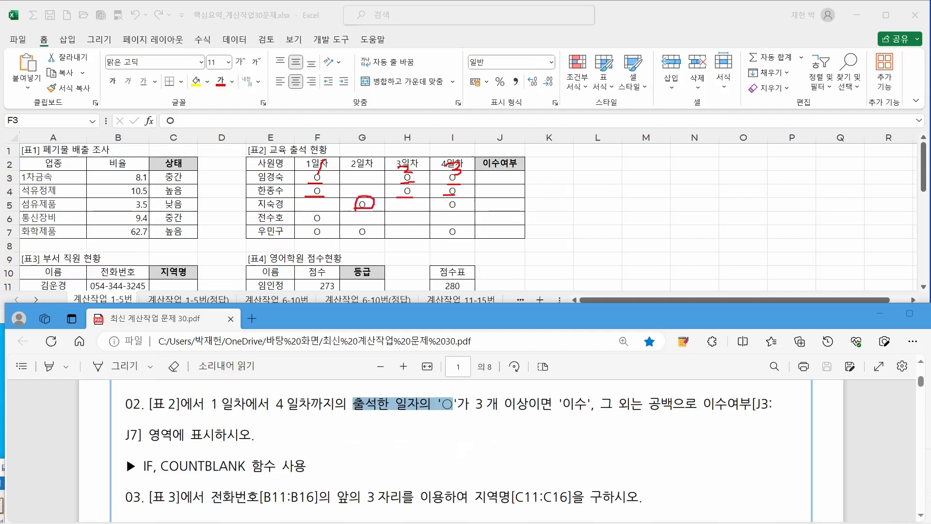
pyautogui.moveTo(447, 200)
pyautogui.mouseDown()
pyautogui.moveTo(444, 213)
pyautogui.moveTo(451, 201)
pyautogui.moveTo(474, 206)
pyautogui.mouseUp()
pyautogui.moveTo(335, 208)
pyautogui.mouseDown()
pyautogui.moveTo(325, 239)
pyautogui.moveTo(376, 236)
pyautogui.mouseUp()
pyautogui.moveTo(460, 226)
pyautogui.mouseDown()
pyautogui.moveTo(465, 232)
pyautogui.moveTo(454, 240)
pyautogui.mouseUp()
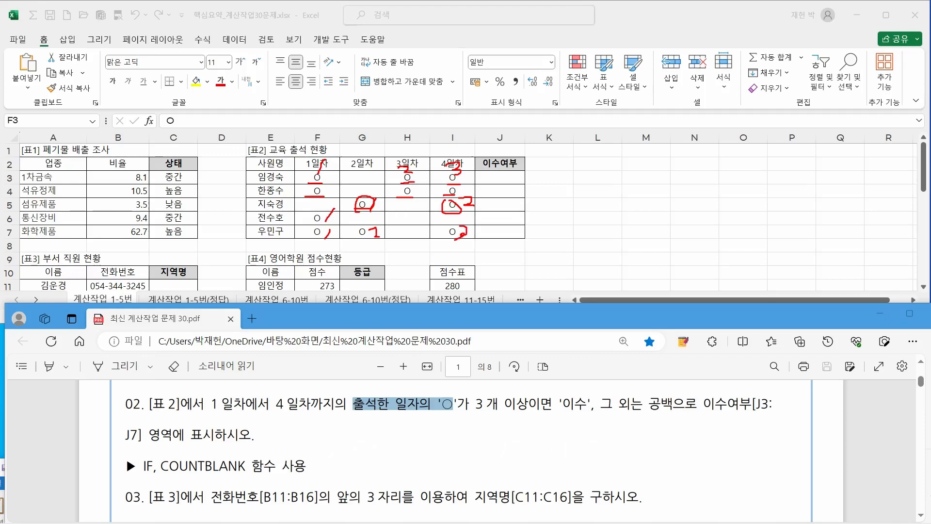
# Step: Underline 출석한 일자의 '○', 3개 이상 and '이수' in problem 02 and handwrite >=3 above the condition
pyautogui.moveTo(356, 412); pyautogui.dragTo(523, 411)
pyautogui.moveTo(491, 381)
pyautogui.mouseDown()
pyautogui.moveTo(504, 380)
pyautogui.moveTo(495, 394)
pyautogui.moveTo(536, 384)
pyautogui.moveTo(527, 395)
pyautogui.mouseUp()
pyautogui.moveTo(479, 367)
pyautogui.mouseDown()
pyautogui.moveTo(500, 380)
pyautogui.moveTo(491, 400)
pyautogui.mouseUp()
pyautogui.moveTo(568, 411); pyautogui.dragTo(592, 414)
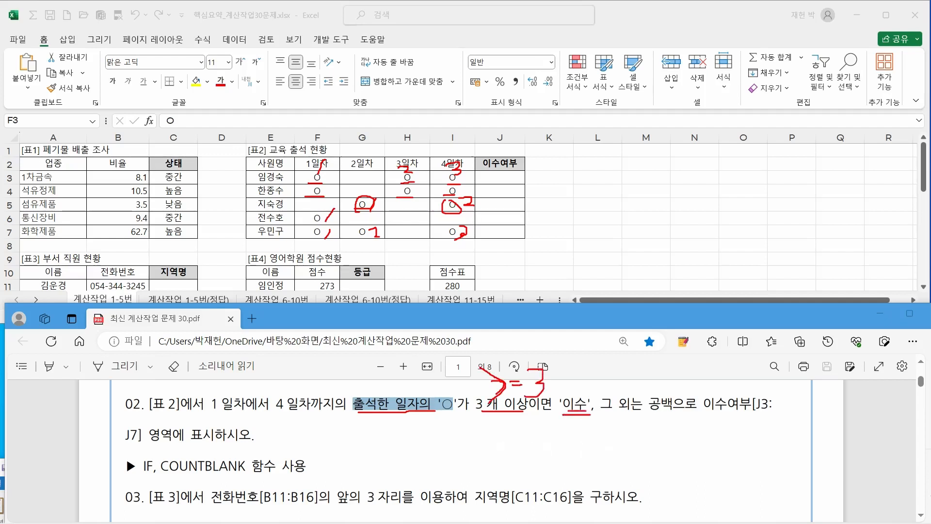
# Step: Handwrite 이수 on screen over J3, J4 and J7, and underline 그 외는 공백 in problem 02
pyautogui.moveTo(489, 175)
pyautogui.mouseDown()
pyautogui.moveTo(487, 185)
pyautogui.moveTo(509, 174)
pyautogui.mouseUp()
pyautogui.moveTo(502, 176)
pyautogui.mouseDown()
pyautogui.moveTo(517, 174)
pyautogui.moveTo(485, 196)
pyautogui.moveTo(516, 192)
pyautogui.moveTo(516, 203)
pyautogui.mouseUp()
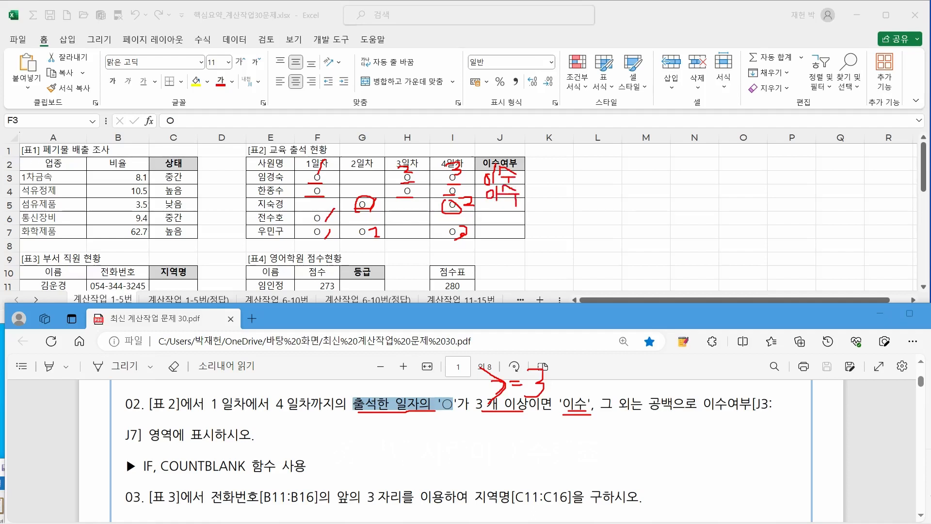
pyautogui.moveTo(602, 412); pyautogui.dragTo(659, 417)
pyautogui.moveTo(475, 209)
pyautogui.mouseDown()
pyautogui.moveTo(519, 209)
pyautogui.moveTo(521, 226)
pyautogui.moveTo(496, 244)
pyautogui.moveTo(532, 238)
pyautogui.moveTo(523, 250)
pyautogui.mouseUp()
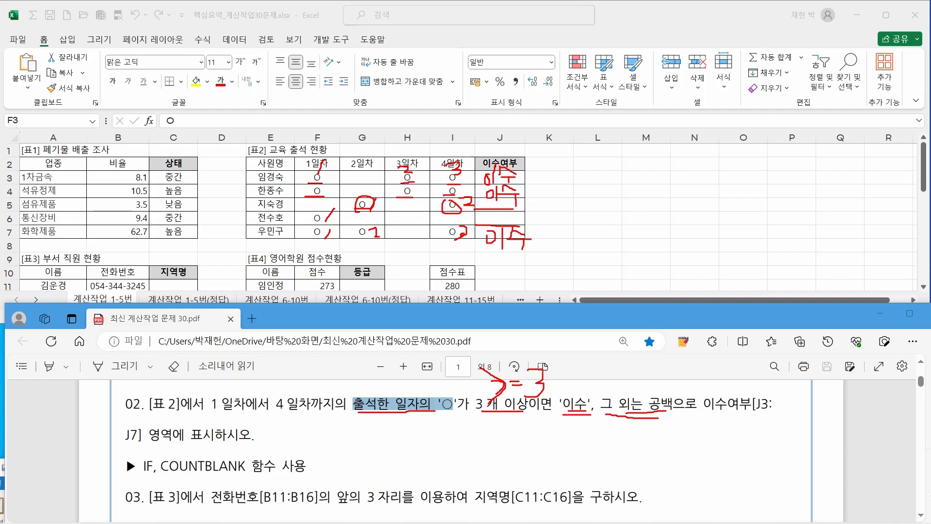
# Step: Underline IF, COUNTBLANK 함수 and 1일차에서 4일차까지의 in problem 02, and circle its '○'
pyautogui.moveTo(141, 474); pyautogui.dragTo(275, 473)
pyautogui.moveTo(209, 413); pyautogui.dragTo(340, 414)
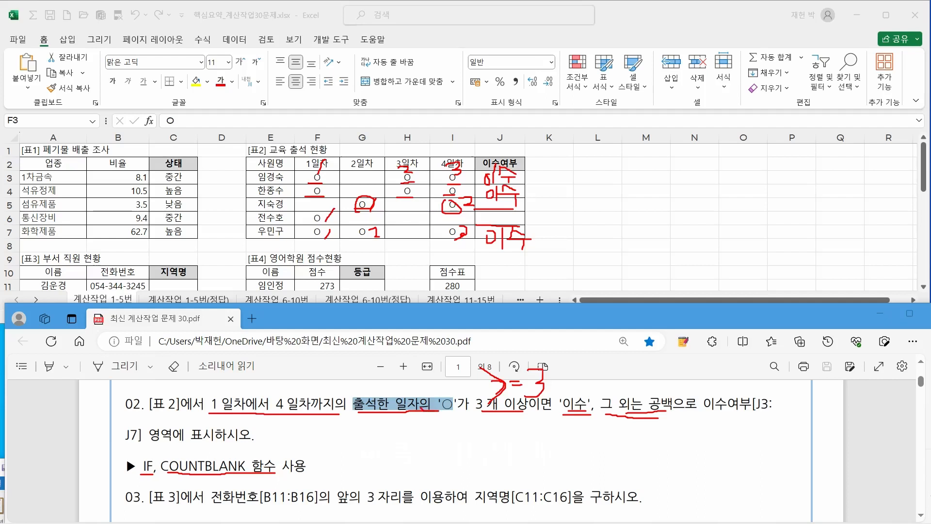
pyautogui.moveTo(421, 408)
pyautogui.mouseDown()
pyautogui.moveTo(422, 394)
pyautogui.moveTo(454, 388)
pyautogui.moveTo(464, 413)
pyautogui.moveTo(440, 415)
pyautogui.moveTo(510, 411)
pyautogui.mouseUp()
# Step: Switch to WordPad, place its window above the PDF's problem text, and clear the on-screen drawings
pyautogui.hotkey('alt', 'Tab')
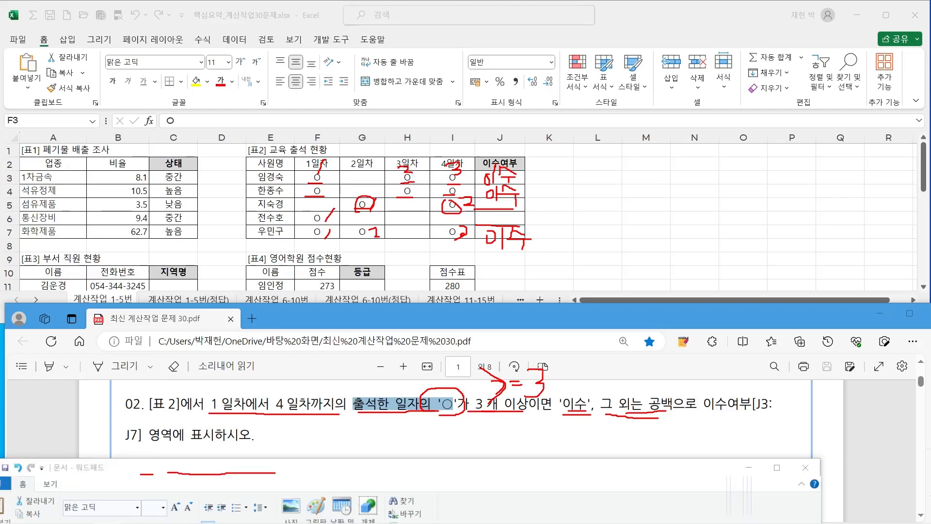
pyautogui.moveTo(413, 467)
pyautogui.mouseDown()
pyautogui.moveTo(431, 247)
pyautogui.moveTo(449, 212)
pyautogui.moveTo(590, 208)
pyautogui.moveTo(198, 285)
pyautogui.moveTo(0, 271)
pyautogui.mouseUp()
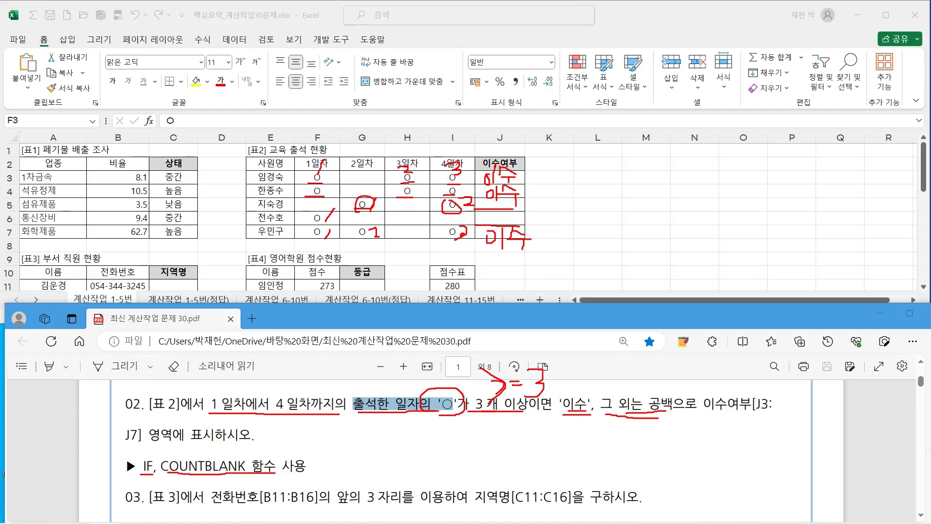
pyautogui.moveTo(2, 461)
pyautogui.mouseDown()
pyautogui.moveTo(122, 388)
pyautogui.moveTo(364, 207)
pyautogui.moveTo(380, 140)
pyautogui.moveTo(427, 81)
pyautogui.moveTo(519, 59)
pyautogui.moveTo(494, 54)
pyautogui.moveTo(505, 37)
pyautogui.moveTo(443, 9)
pyautogui.mouseUp()
pyautogui.scroll(-3, 437, 237)
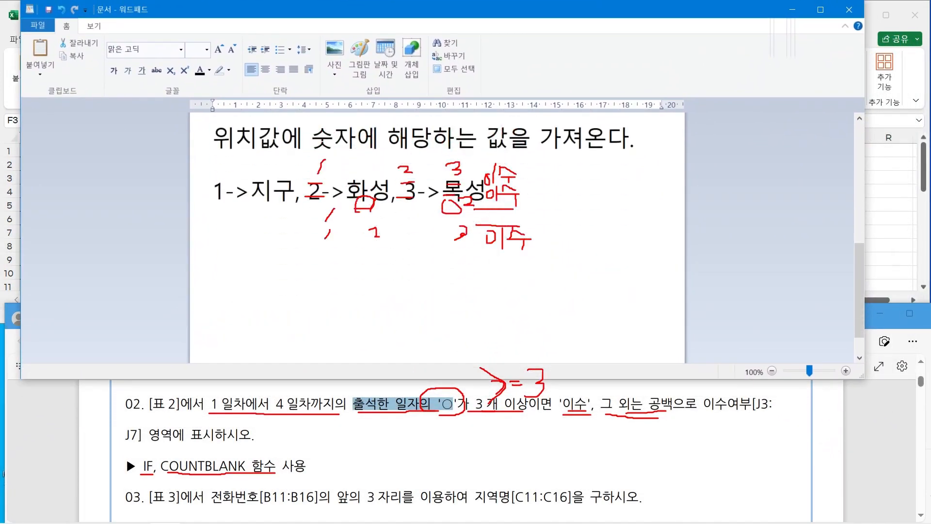
pyautogui.press('Escape')
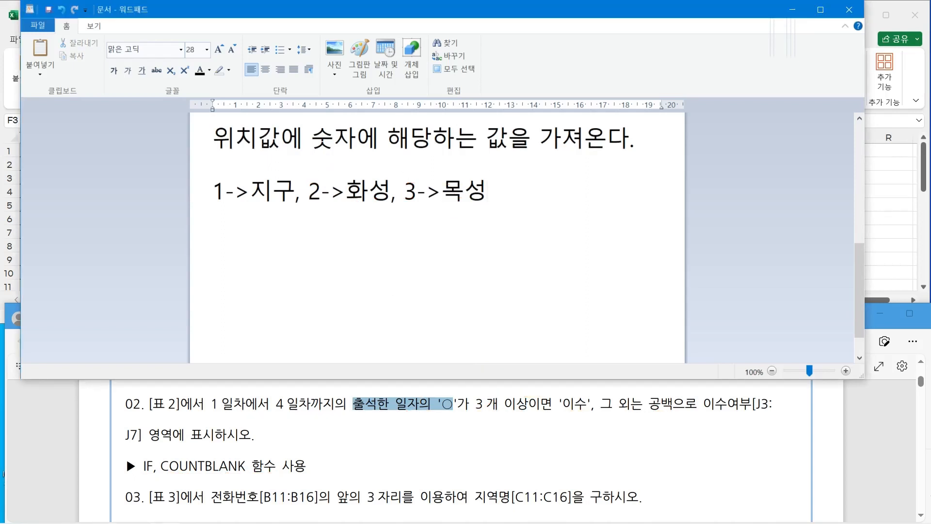
# Step: Write =COUNTBLANK( on a new line below the 1->지구, 2->화성, 3->목성 note
pyautogui.press('Return')
pyautogui.write('COUNTBA')
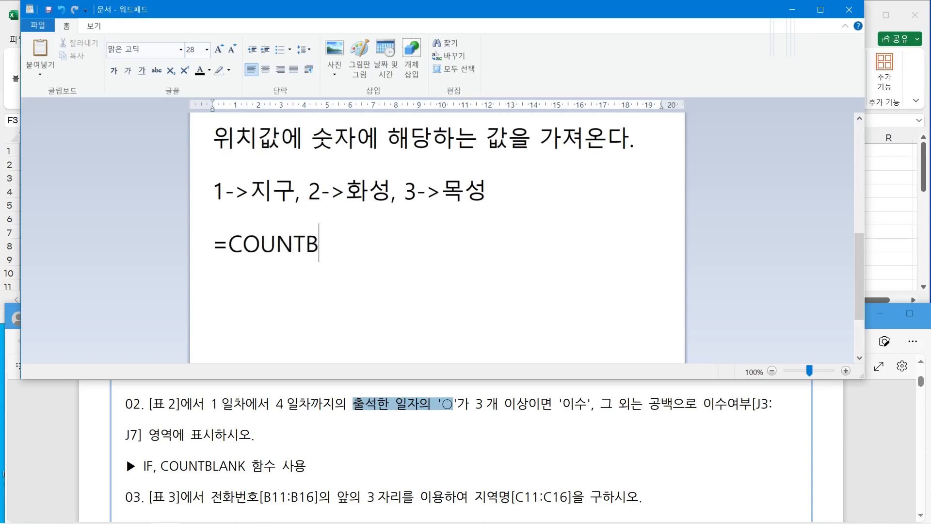
pyautogui.press('BackSpace')
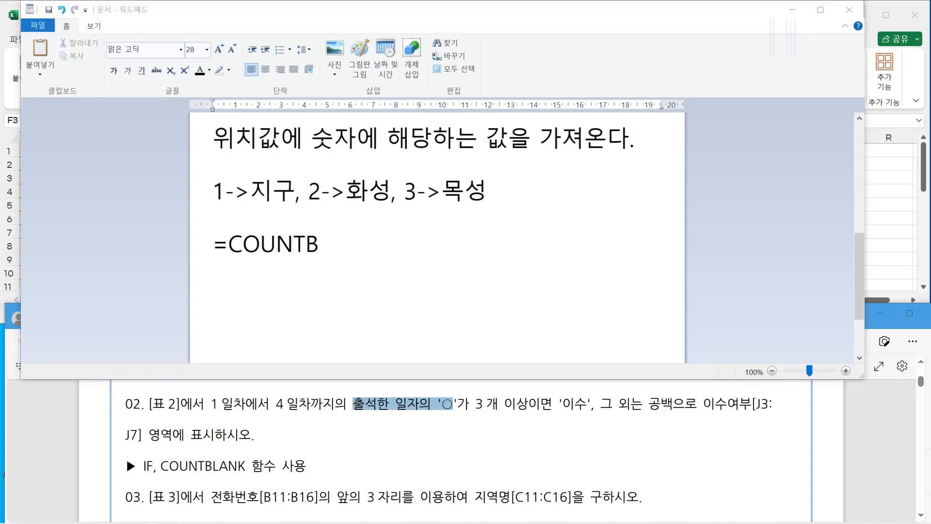
pyautogui.write('LANK')
pyautogui.click(376, 243)
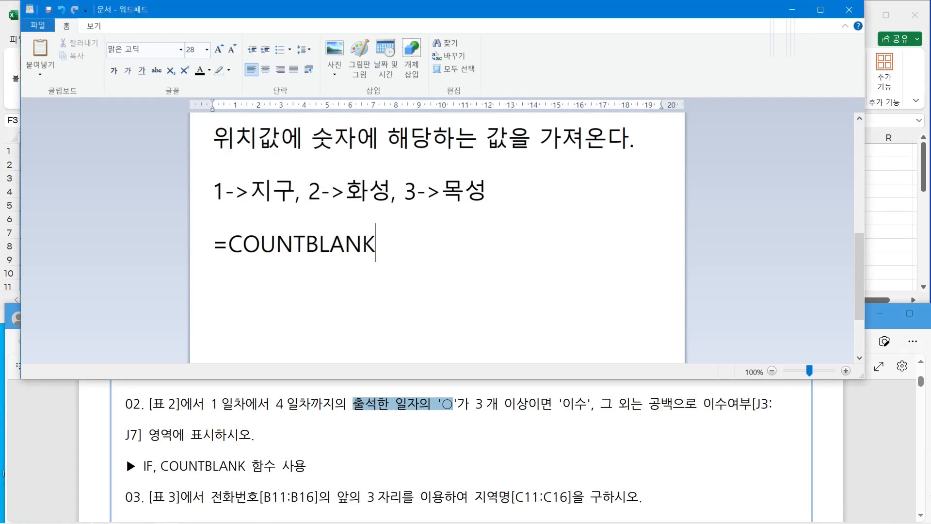
pyautogui.moveTo(306, 243); pyautogui.dragTo(362, 244)
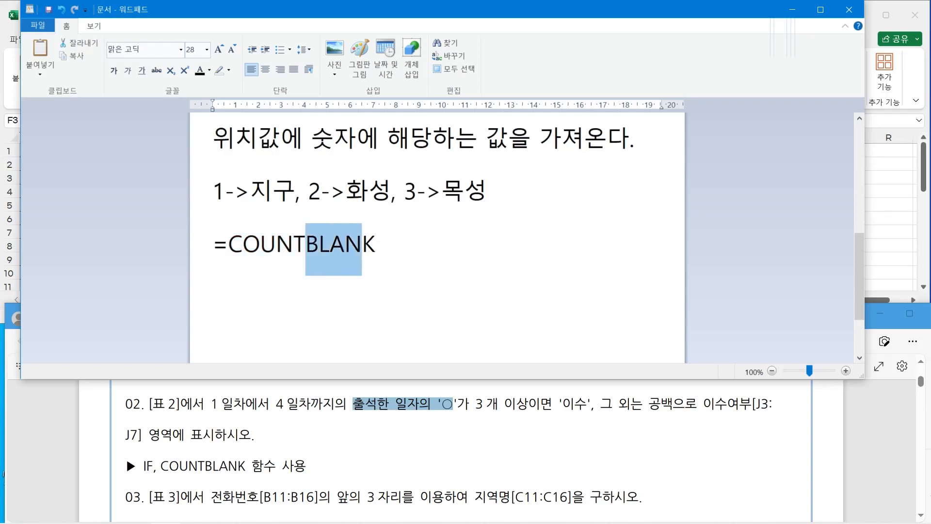
pyautogui.click(377, 244)
pyautogui.write('(')
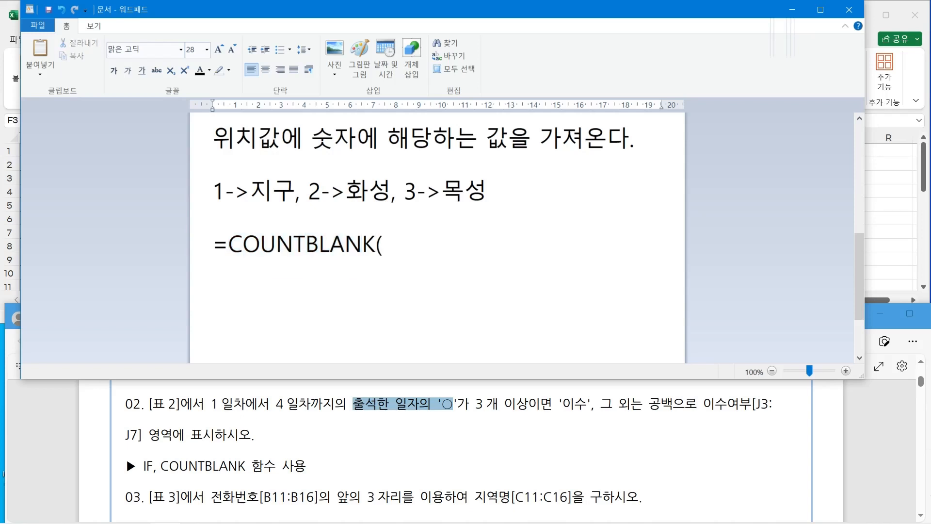
# Step: Complete the COUNTBLANK syntax note with the argument 범위 and a closing parenthesis
pyautogui.hotkey('alt', 'Tab')
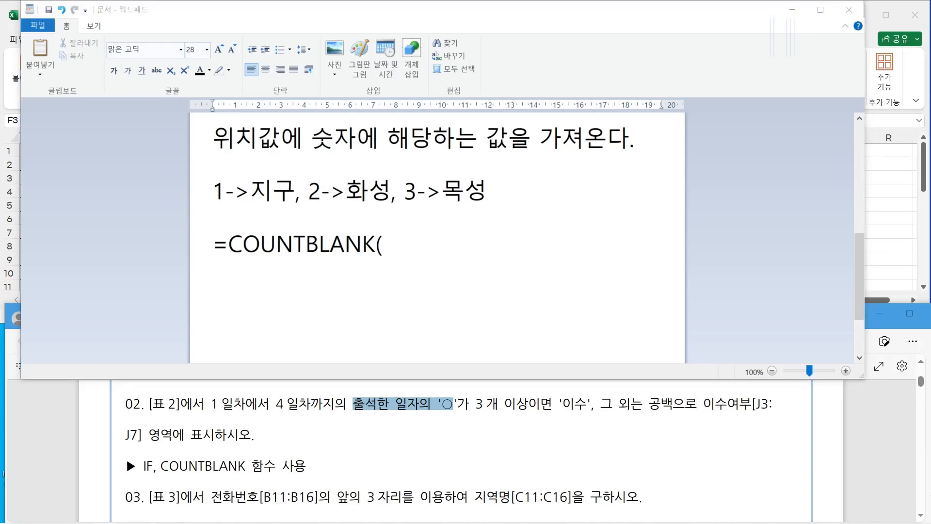
pyautogui.hotkey('alt', 'Tab')
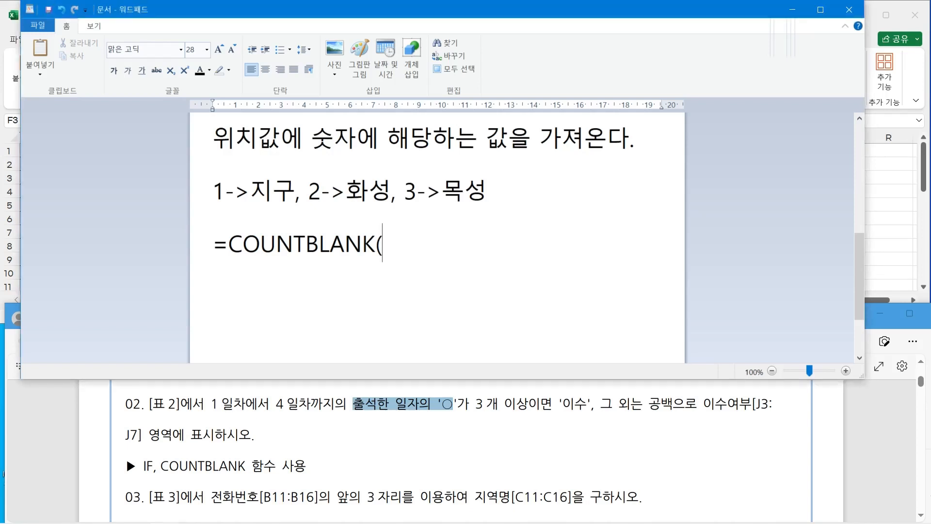
pyautogui.write('qj')
pyautogui.press('BackSpace')
pyautogui.press('BackSpace')
pyautogui.write('범위')
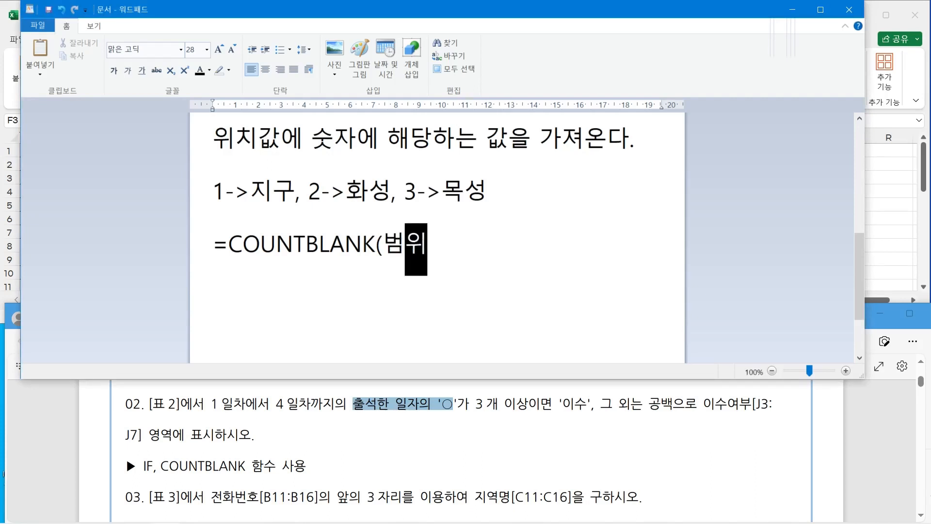
pyautogui.write(')')
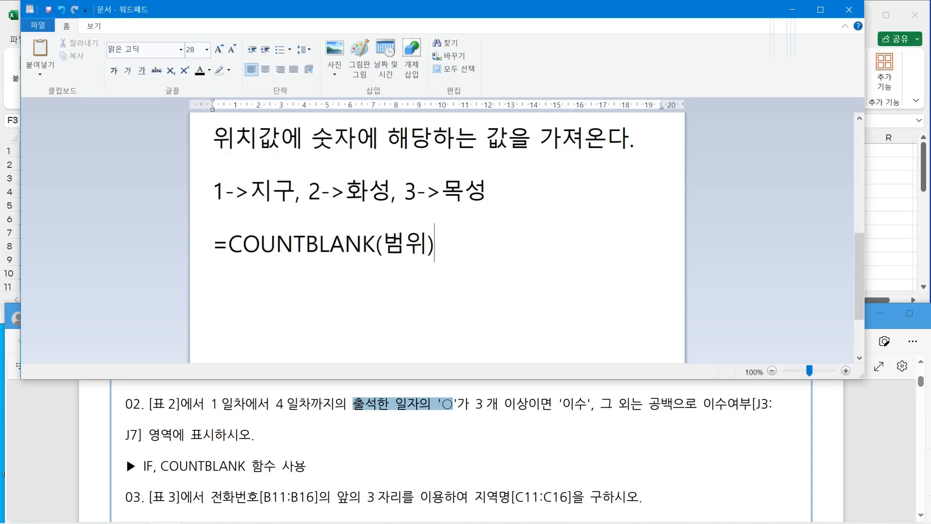
# Step: Add the description 범위에서 공백의 개수를 표시. on the line under =COUNTBLANK(범위)
pyautogui.press('Return')
pyautogui.write('범윙')
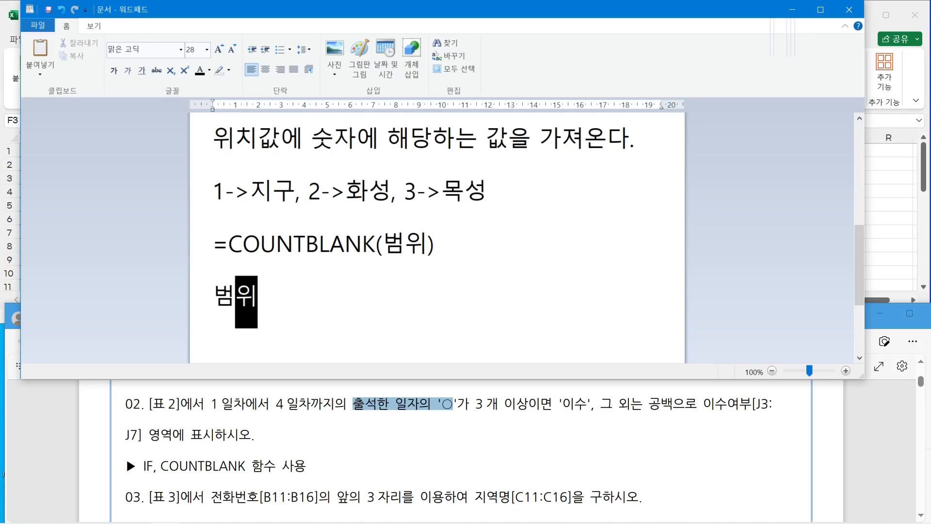
pyautogui.write('에서 공백의 개')
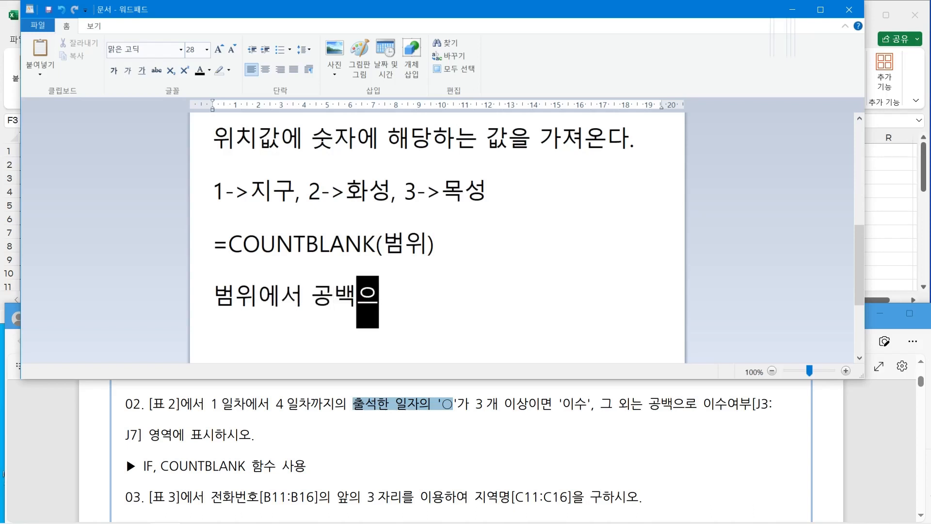
pyautogui.write('수를')
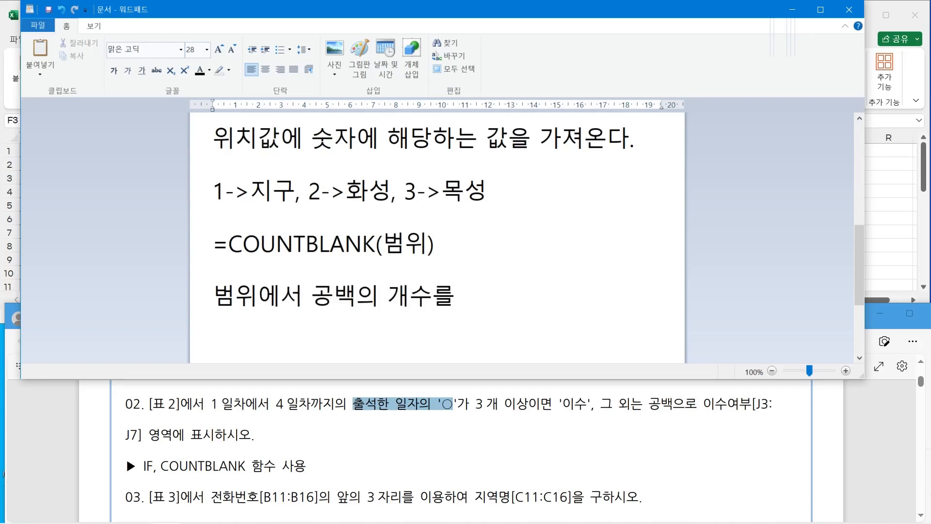
pyautogui.write(' 표시.')
# Step: Add the syntax note =COUNT(범위) on a new line below the COUNTBLANK description
pyautogui.press('Return')
pyautogui.write('=')
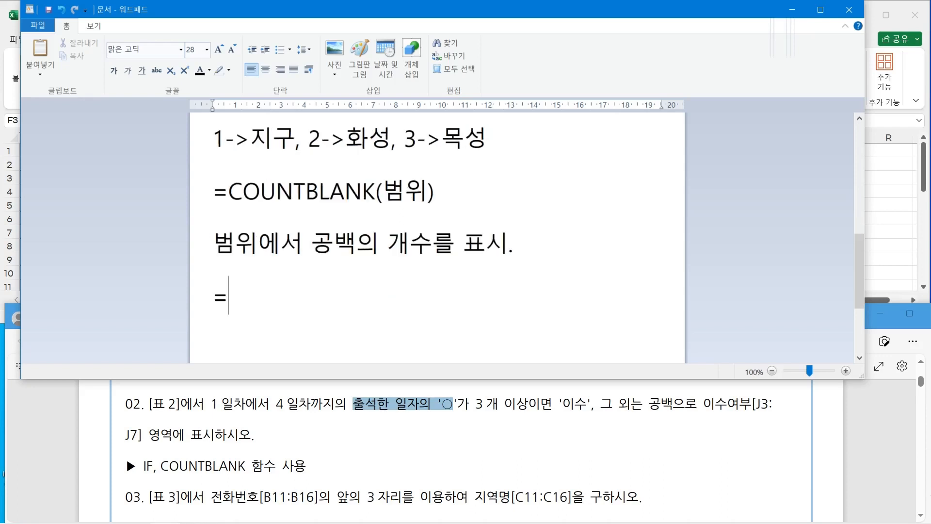
pyautogui.write('COUNT')
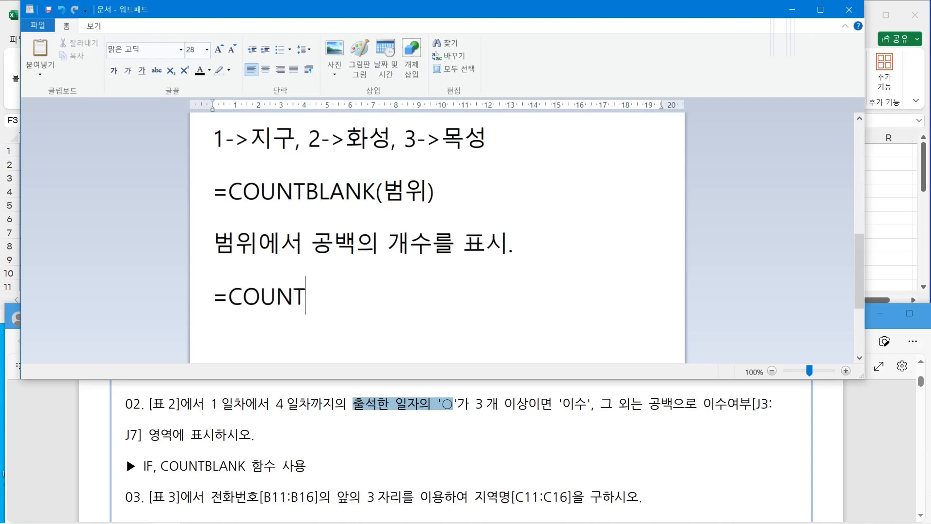
pyautogui.write('A')
pyautogui.press('BackSpace')
pyautogui.write('(범위')
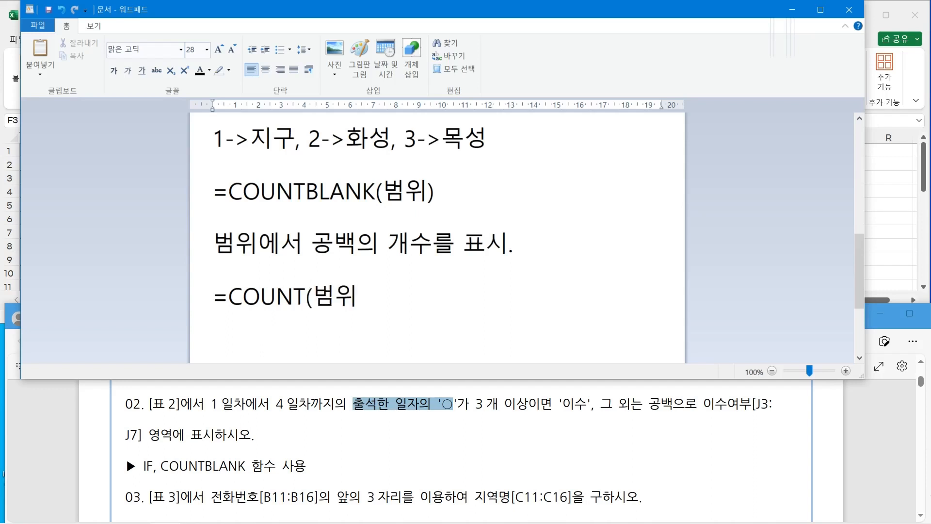
pyautogui.write(')')
# Step: Write the description 범위에서 숫자의 개수를 표시. under =COUNT(범위)
pyautogui.press('Return')
pyautogui.press('Return')
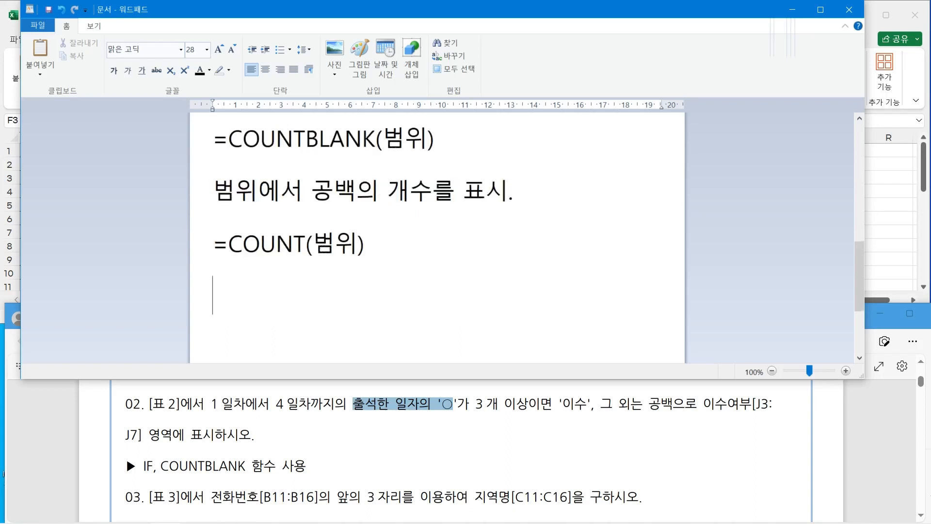
pyautogui.write('범위에')
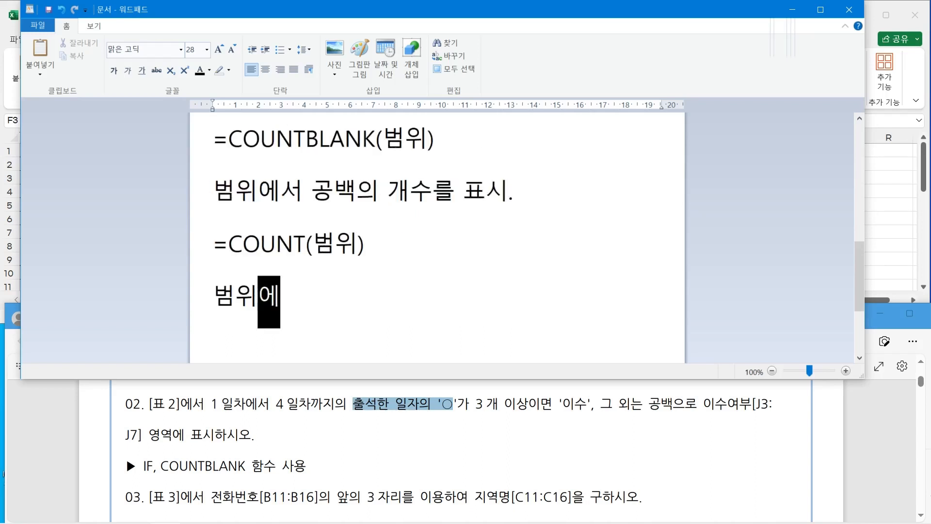
pyautogui.write('서 숫자의 ')
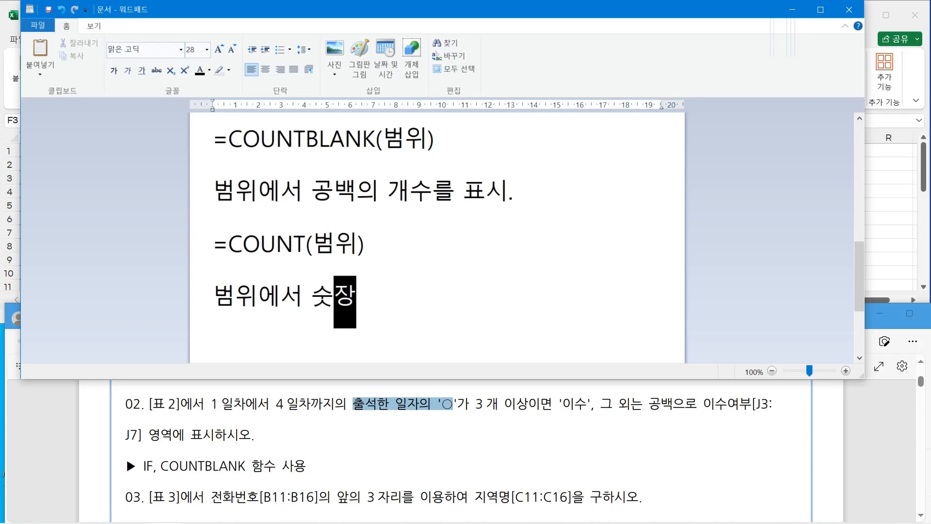
pyautogui.write('개수를')
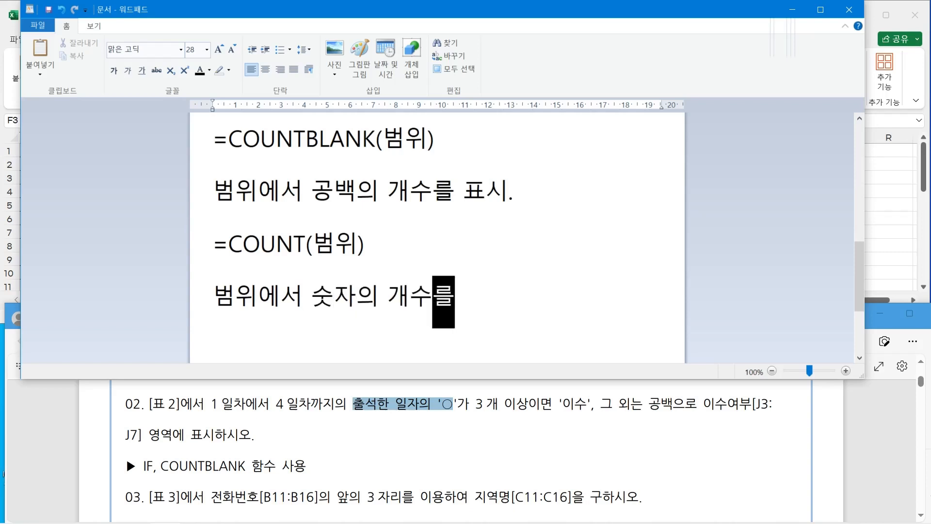
pyautogui.write(' ㅍ표시.')
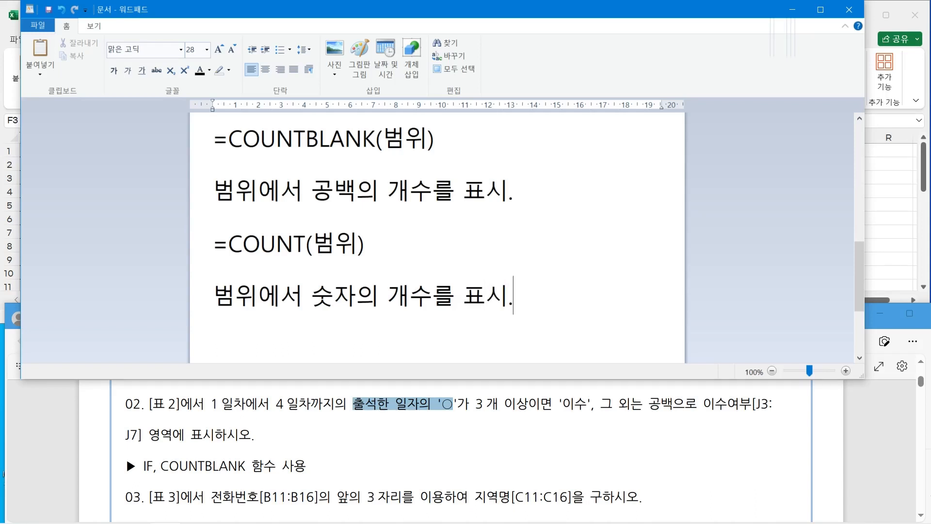
# Step: Duplicate the =COUNT(범위) line and its description directly below the originals
pyautogui.press('Up')
pyautogui.press('Home')
pyautogui.hotkey('shift', 'Down')
pyautogui.hotkey('shift', 'End')
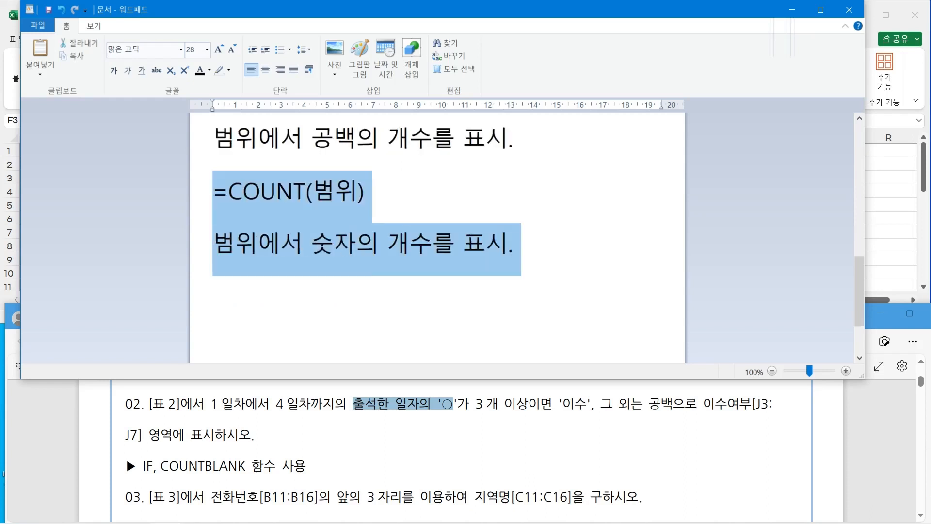
pyautogui.hotkey('ctrl', 'c')
pyautogui.press('Right')
pyautogui.hotkey('ctrl', 'v')
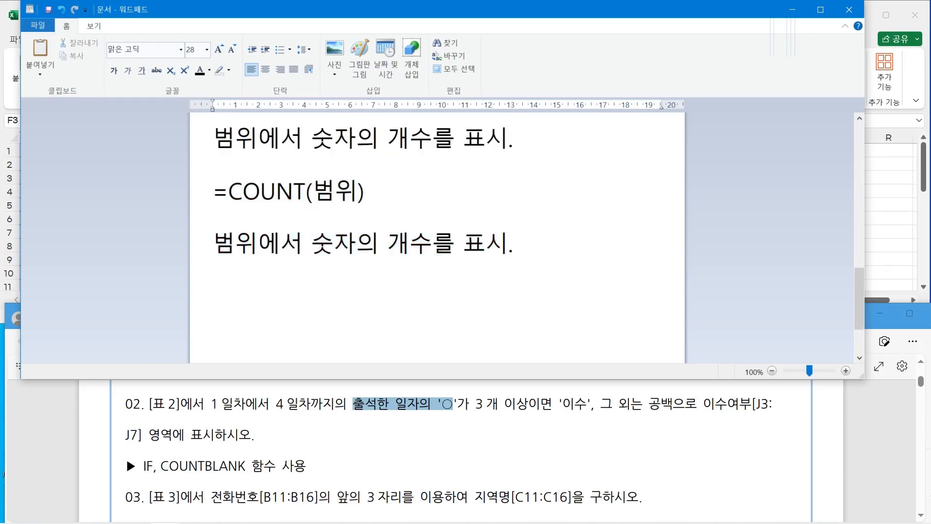
# Step: Change the function name in the copied syntax line to COUNTA
pyautogui.press('Up')
pyautogui.press('Up')
pyautogui.press('Right')
pyautogui.press('Right')
pyautogui.press('Right')
pyautogui.press('Right')
pyautogui.press('Right')
pyautogui.press('Right')
pyautogui.write('A')
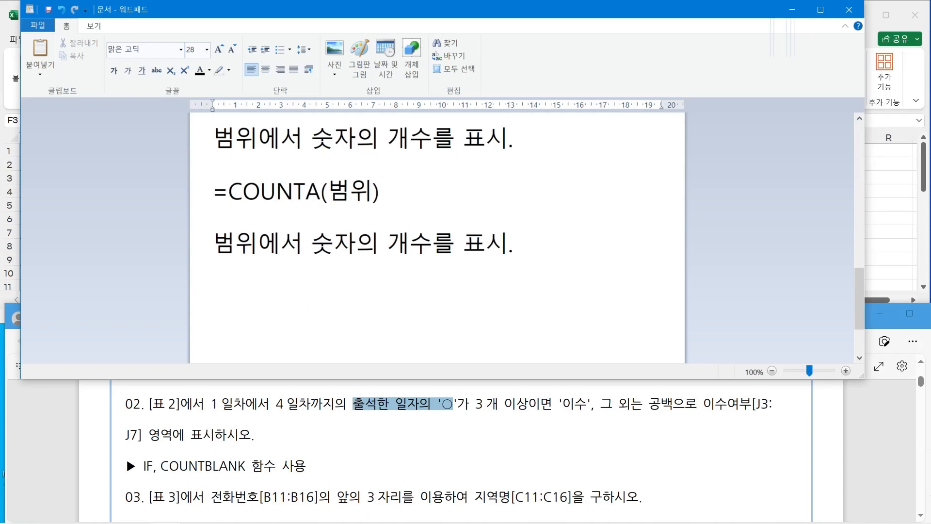
# Step: Insert text before 숫자의 in the description line under =COUNTA(범위)
pyautogui.scroll(3, 436, 237)
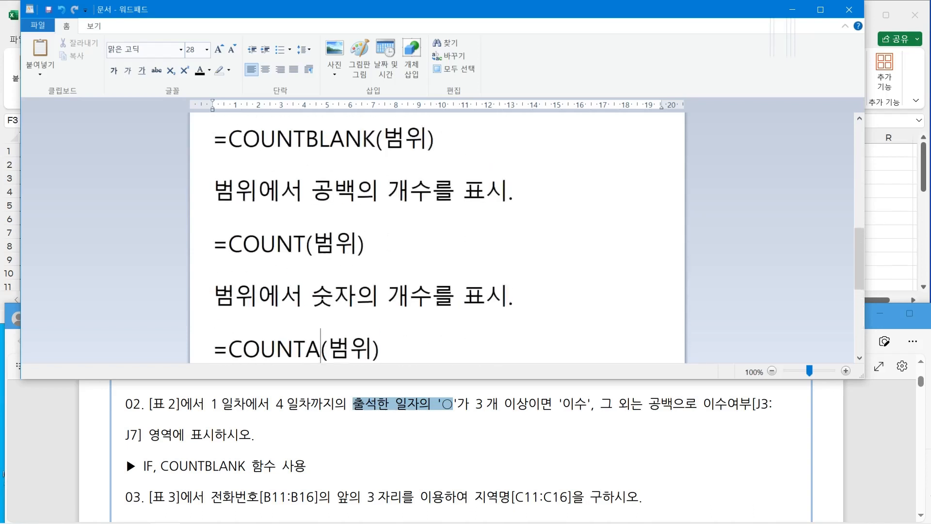
pyautogui.scroll(-3, 437, 237)
pyautogui.scroll(3, 437, 238)
pyautogui.scroll(-3, 437, 238)
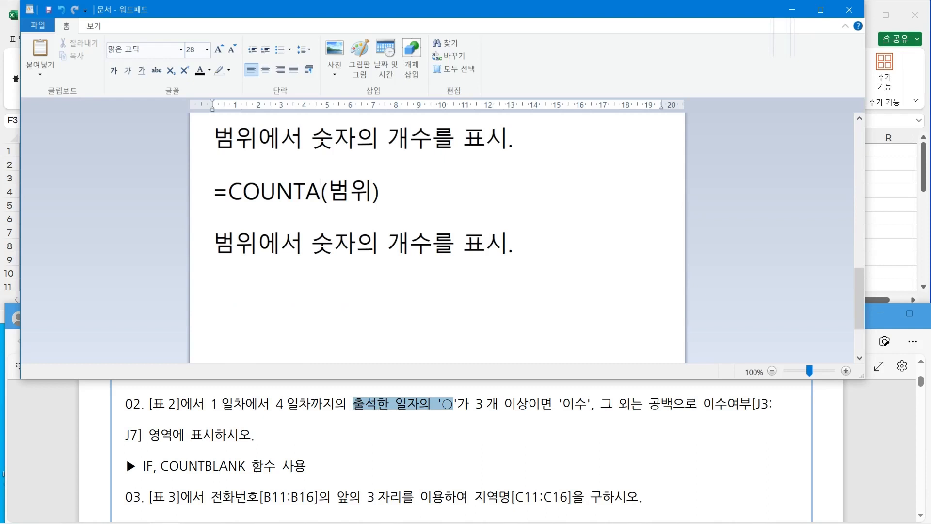
pyautogui.click(312, 243)
pyautogui.write('an')
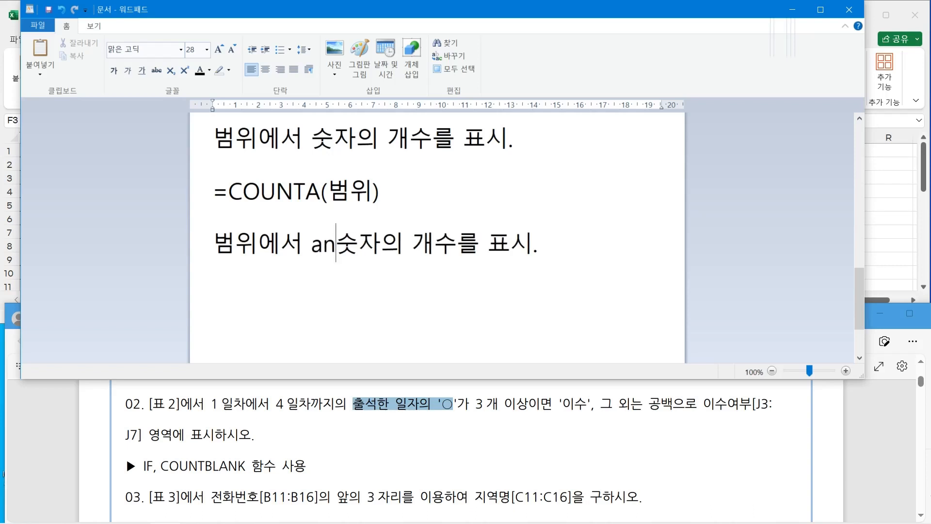
# Step: Correct the COUNTA description in the WordPad notes to read "범위에서 문자와 숫자의 개수를 표시."
pyautogui.press('BackSpace')
pyautogui.press('BackSpace')
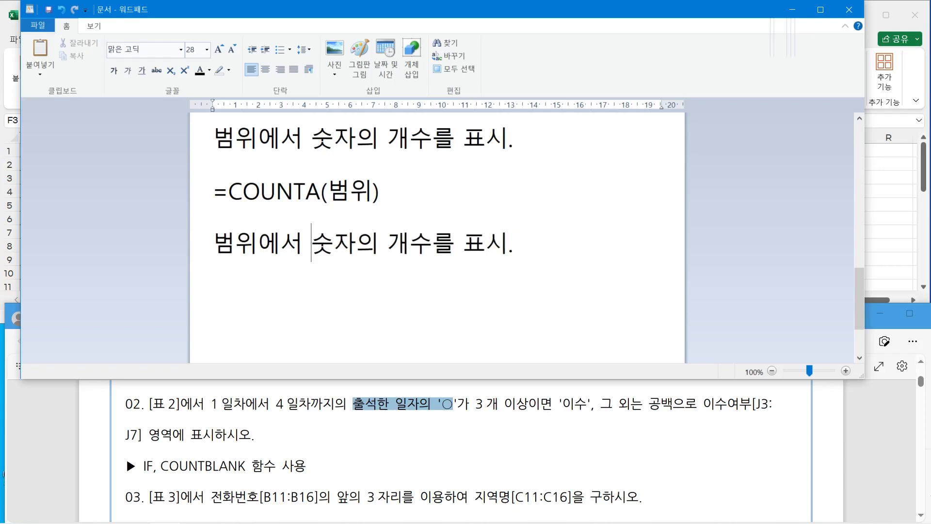
pyautogui.write('문장')
pyautogui.write('와')
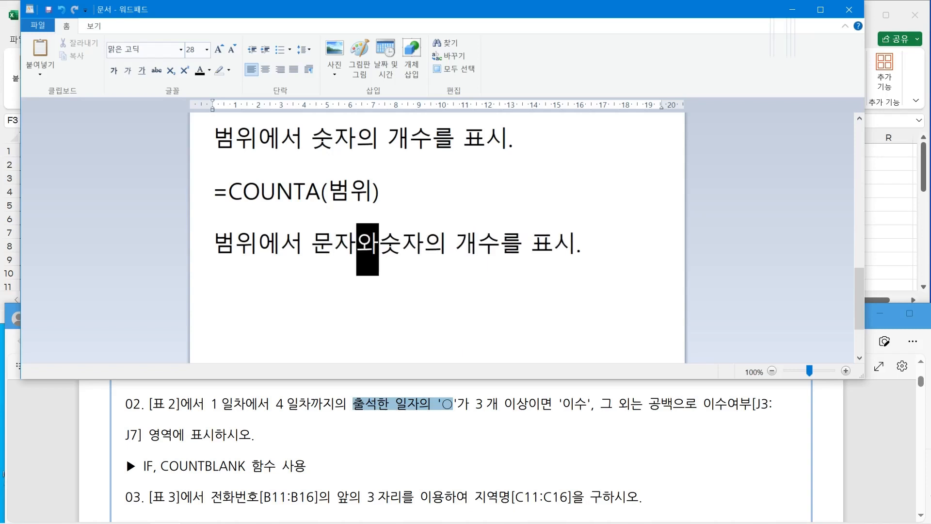
pyautogui.scroll(2, 437, 238)
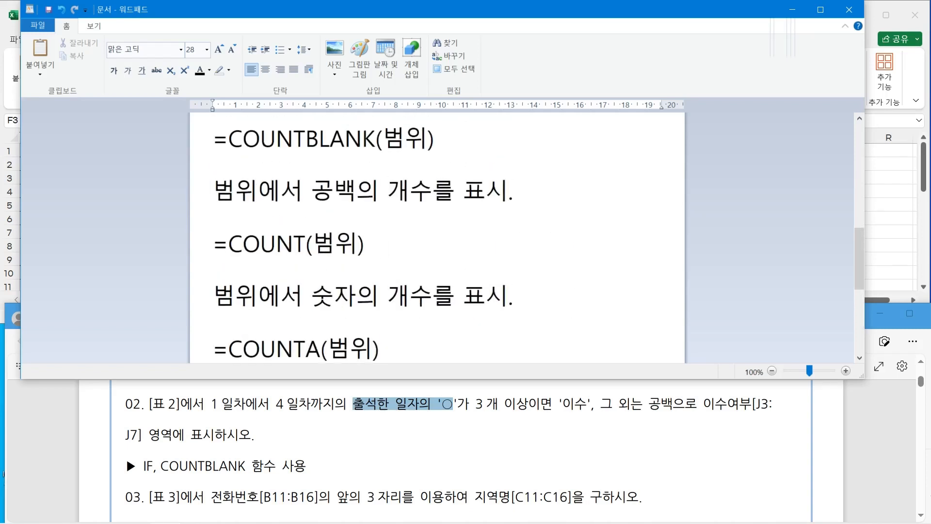
pyautogui.scroll(-3, 436, 238)
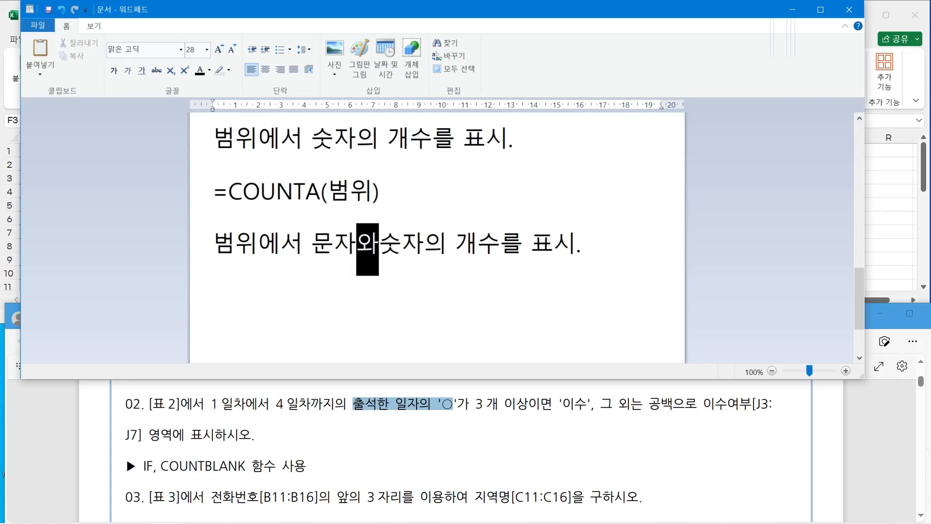
pyautogui.click(379, 243)
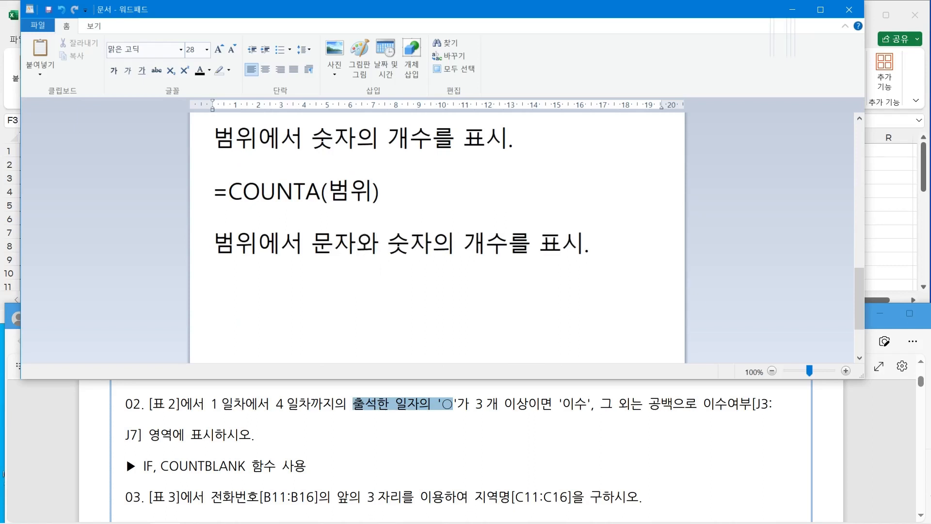
# Step: Move the notes window below the worksheet, switch to Excel and enter =COUNT(F3:I3) in cell K3
pyautogui.scroll(2, 437, 238)
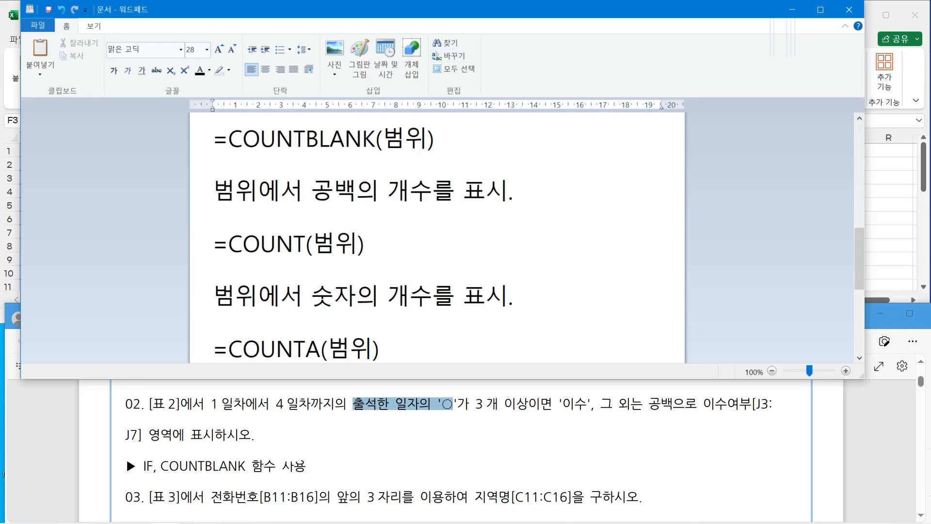
pyautogui.moveTo(447, 9); pyautogui.dragTo(492, 328)
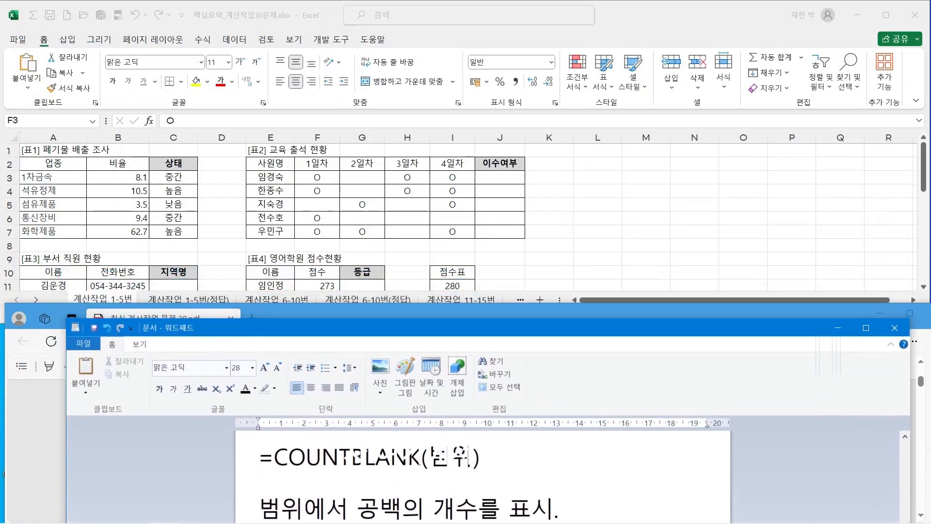
pyautogui.click(549, 178)
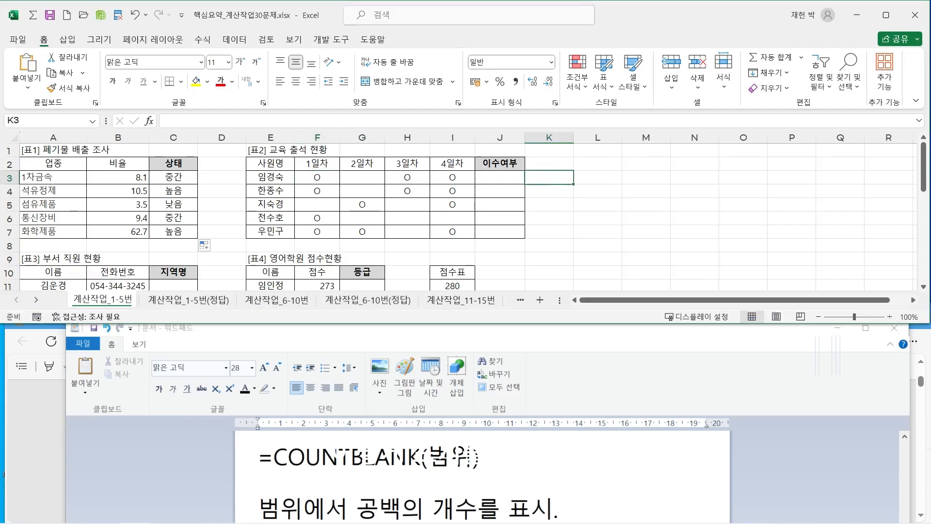
pyautogui.write('=')
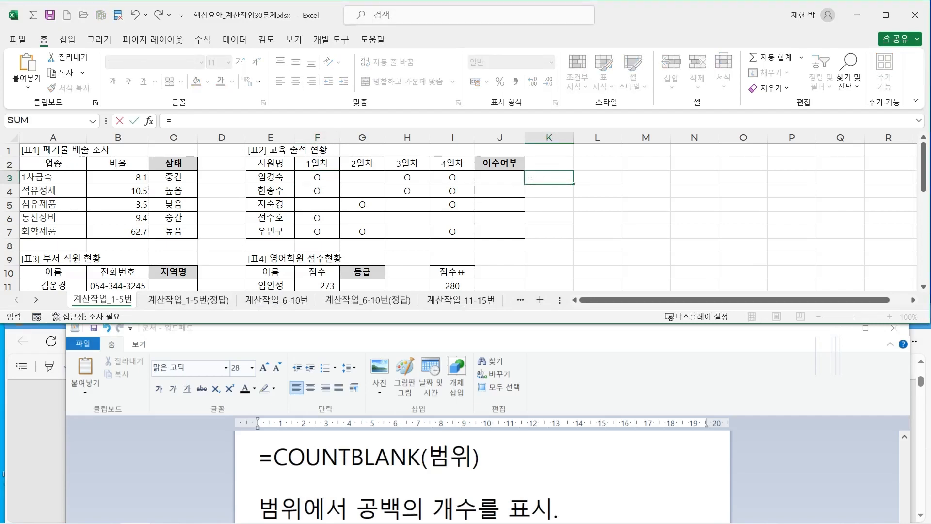
pyautogui.write('COU')
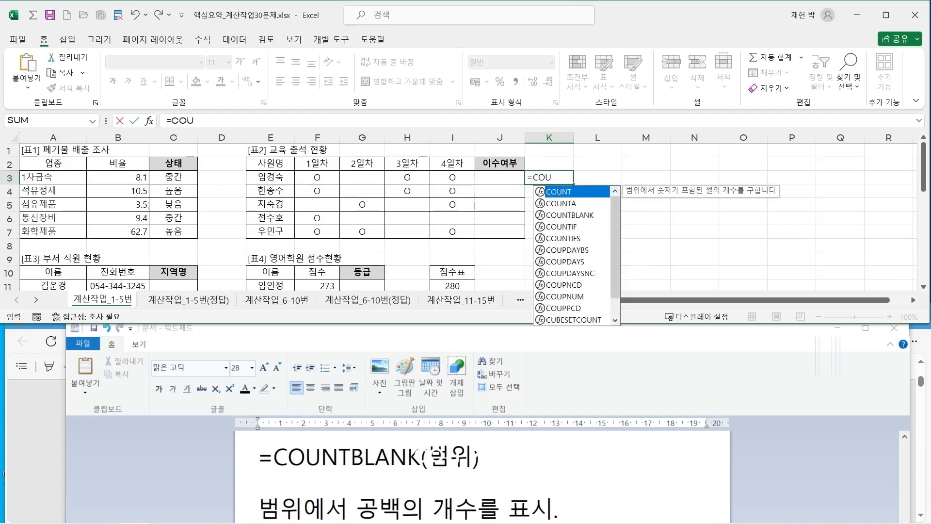
pyautogui.press('Tab')
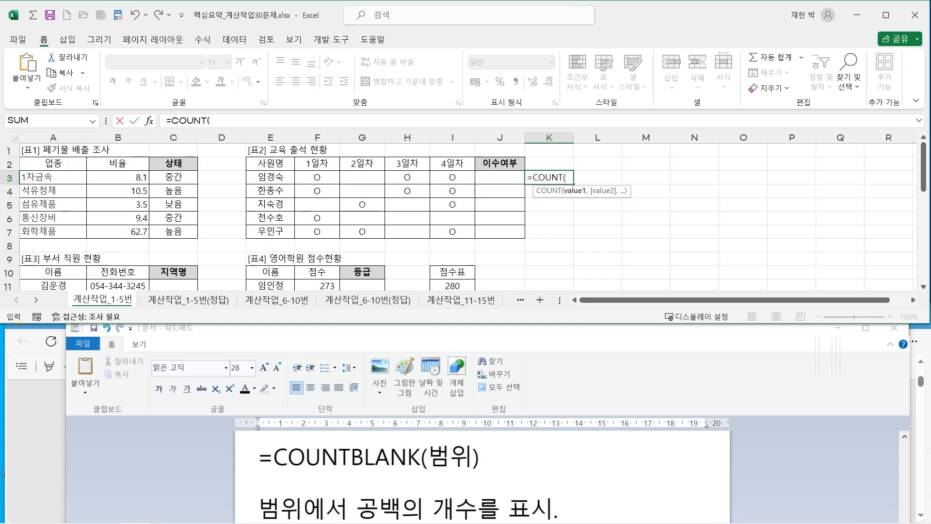
pyautogui.moveTo(318, 178); pyautogui.dragTo(454, 178)
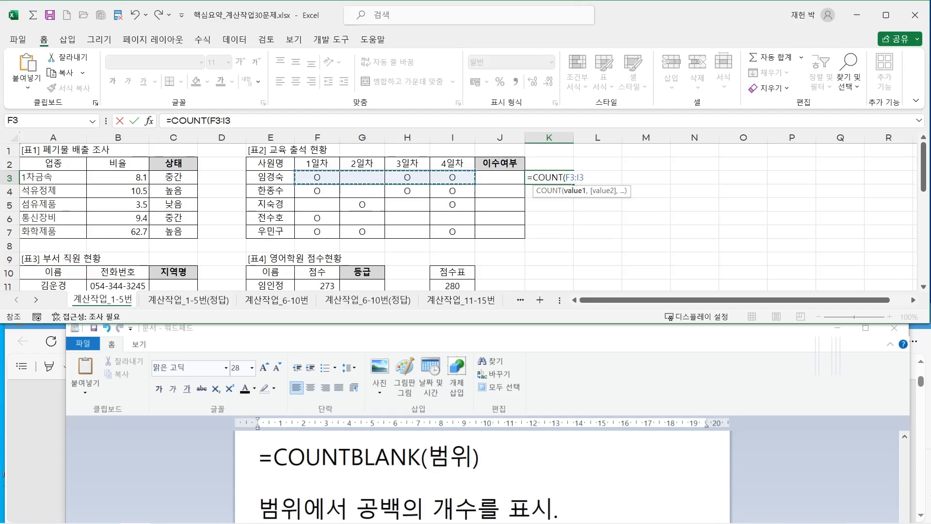
pyautogui.press('Return')
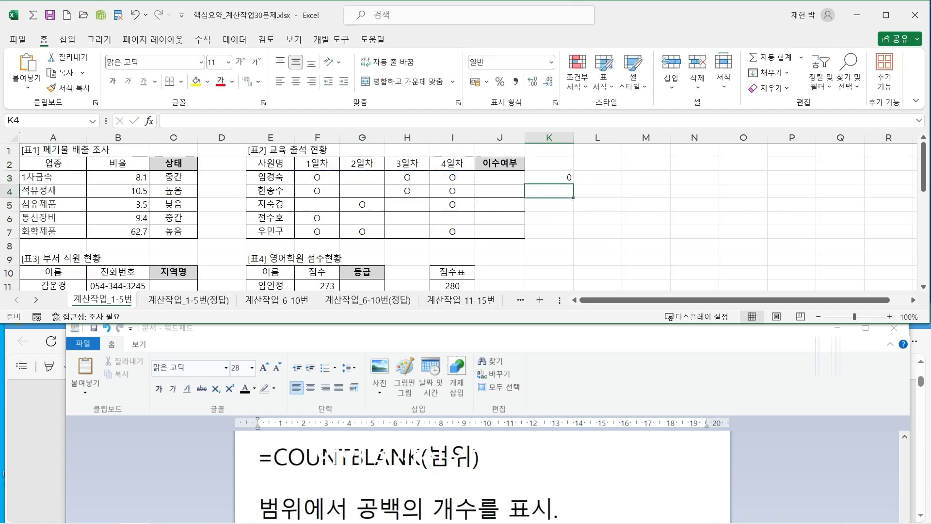
pyautogui.click(549, 178)
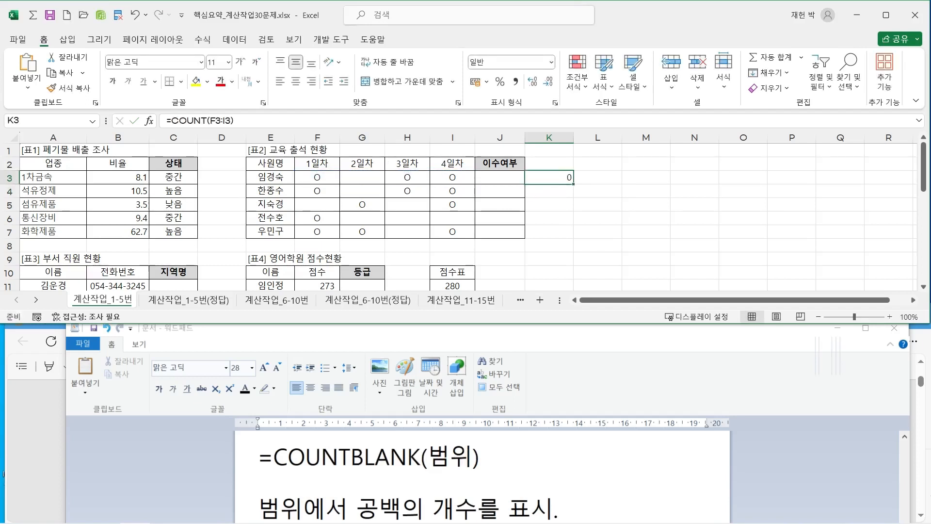
pyautogui.doubleClick(552, 177)
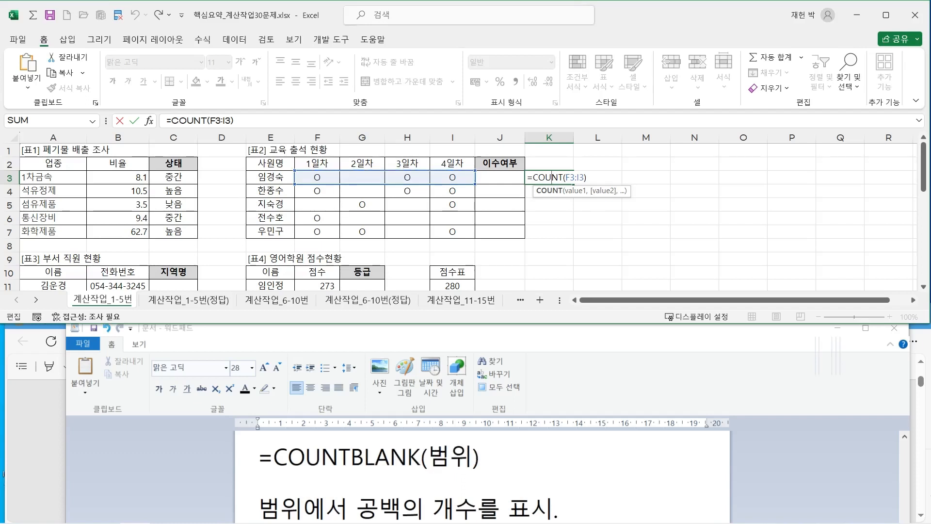
pyautogui.press('Return')
# Step: Test the COUNT formula by entering 100 in cell G3, and clear that cell again
pyautogui.click(363, 177)
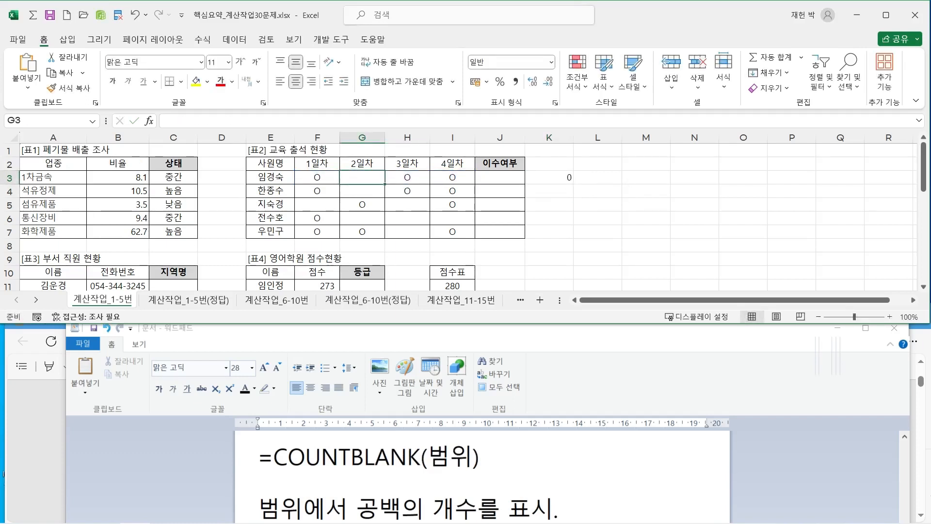
pyautogui.write('100')
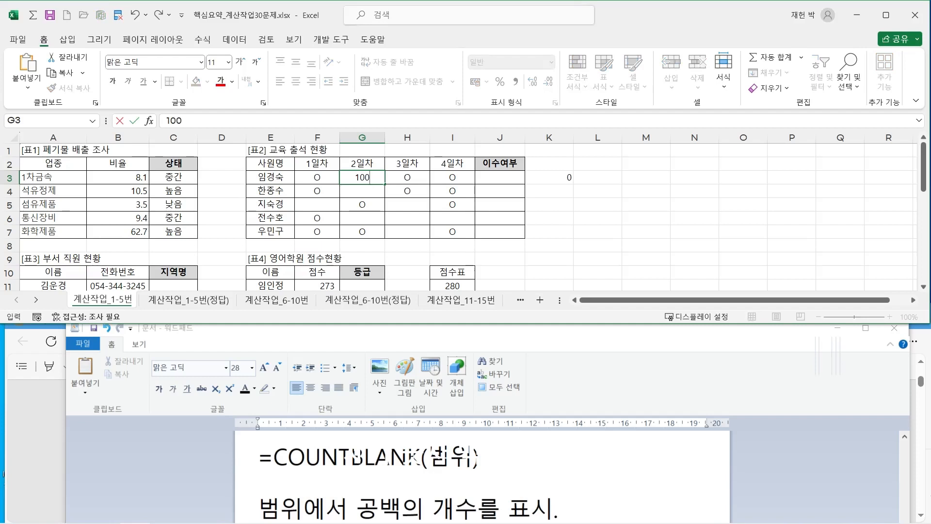
pyautogui.hotkey('ctrl', 'Return')
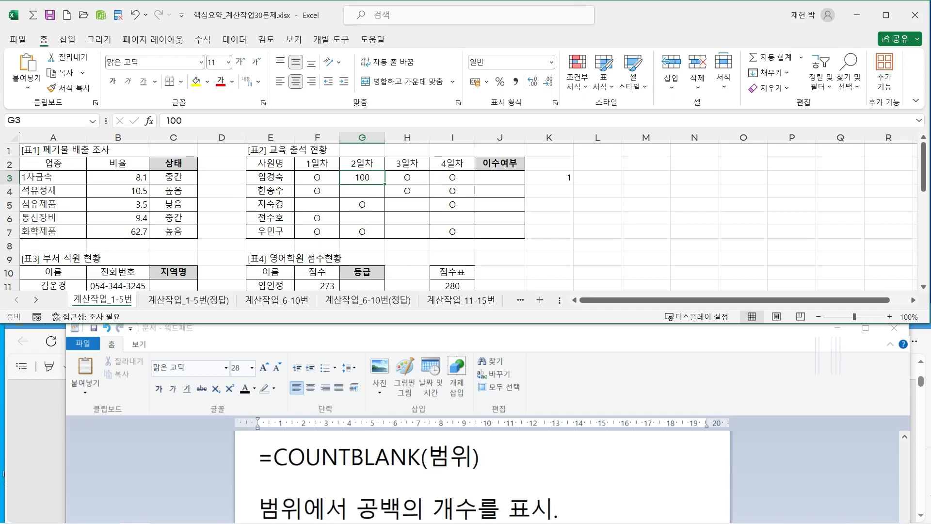
pyautogui.doubleClick(549, 177)
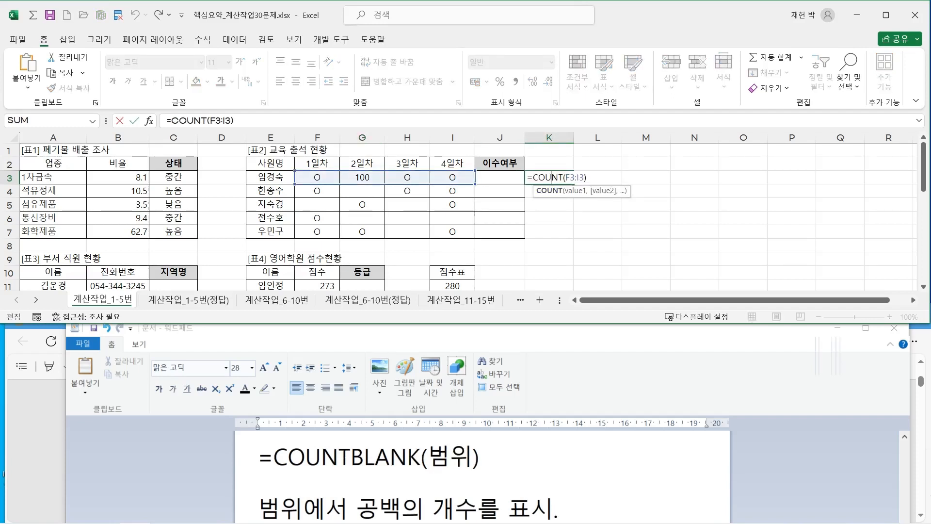
pyautogui.hotkey('ctrl', 'Return')
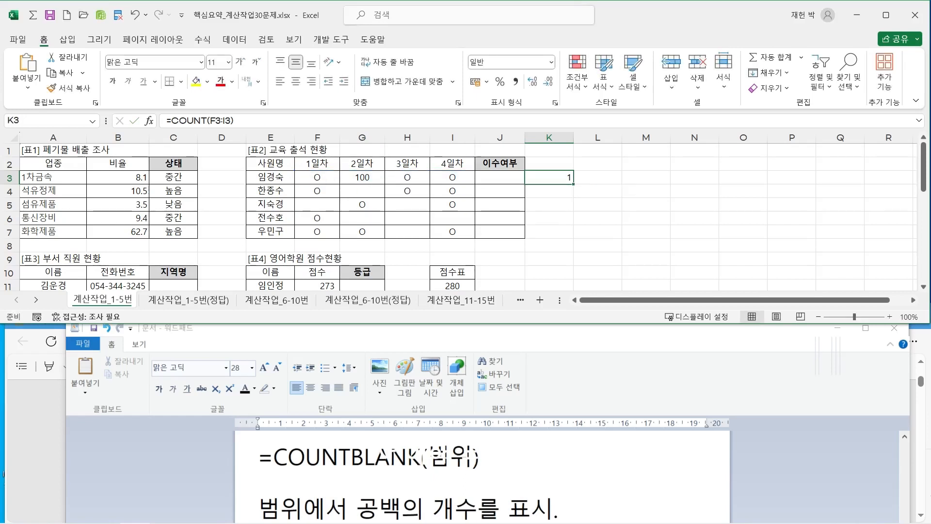
pyautogui.click(362, 178)
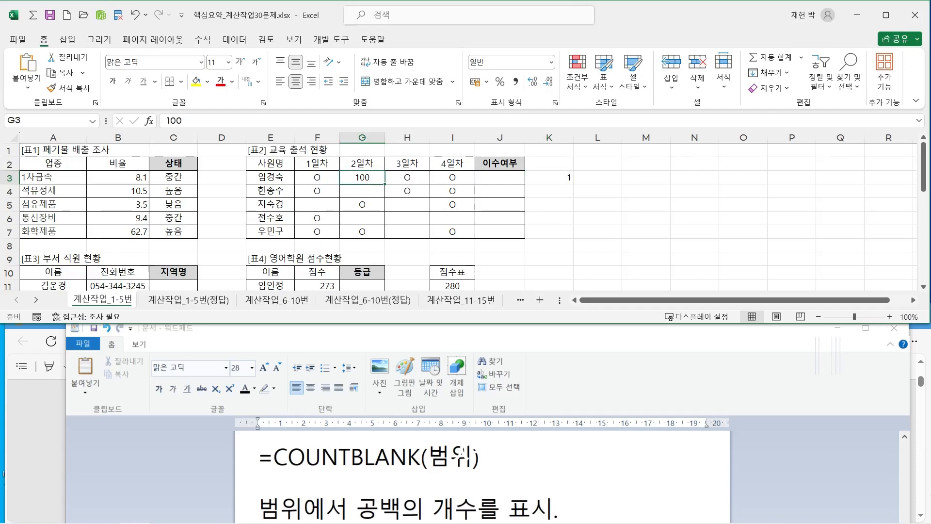
pyautogui.press('Delete')
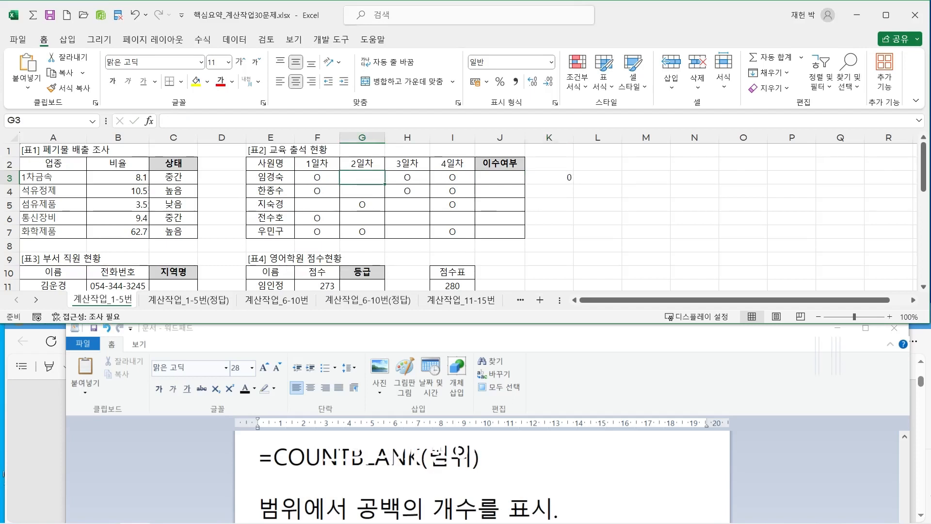
# Step: Change the formula in cell K3 to =COUNTA(F3:I3)
pyautogui.doubleClick(552, 177)
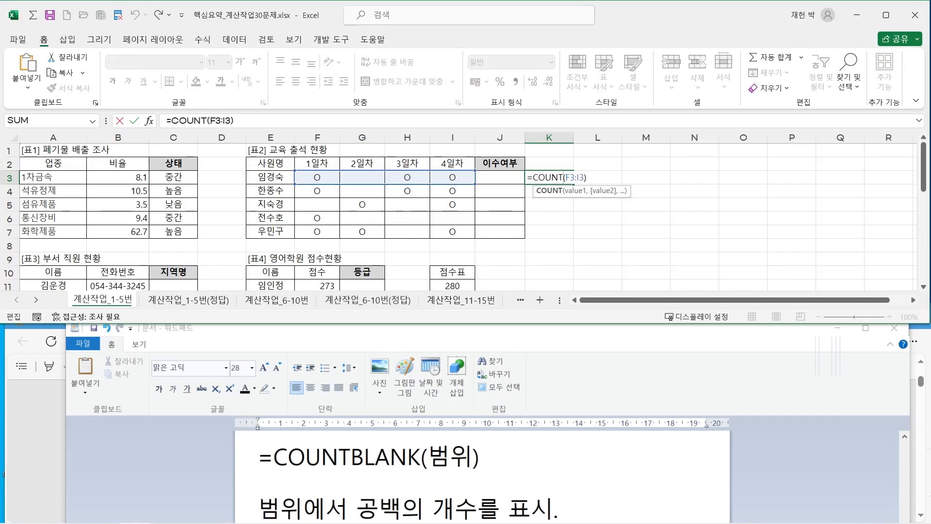
pyautogui.write('A')
pyautogui.press('Return')
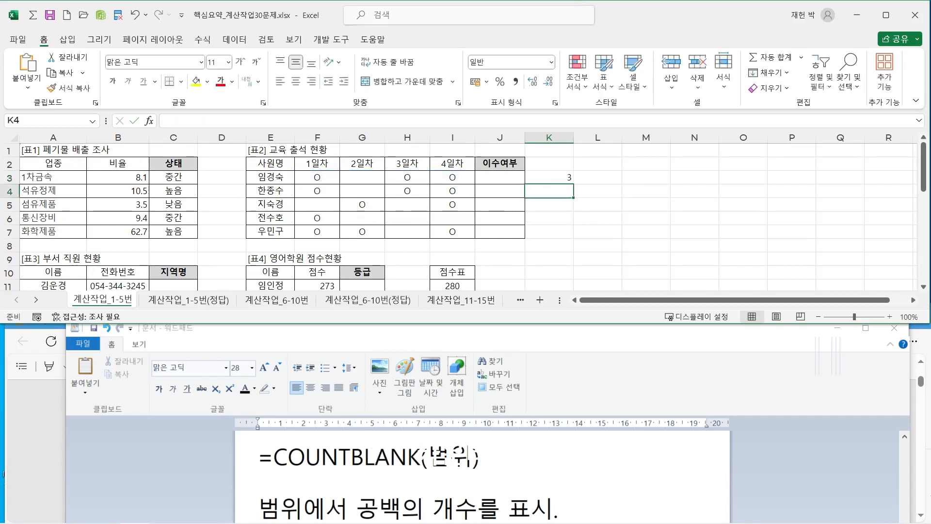
# Step: Review the COUNTA function and its referenced range in cell K3's formula
pyautogui.press('Up')
pyautogui.press('F2')
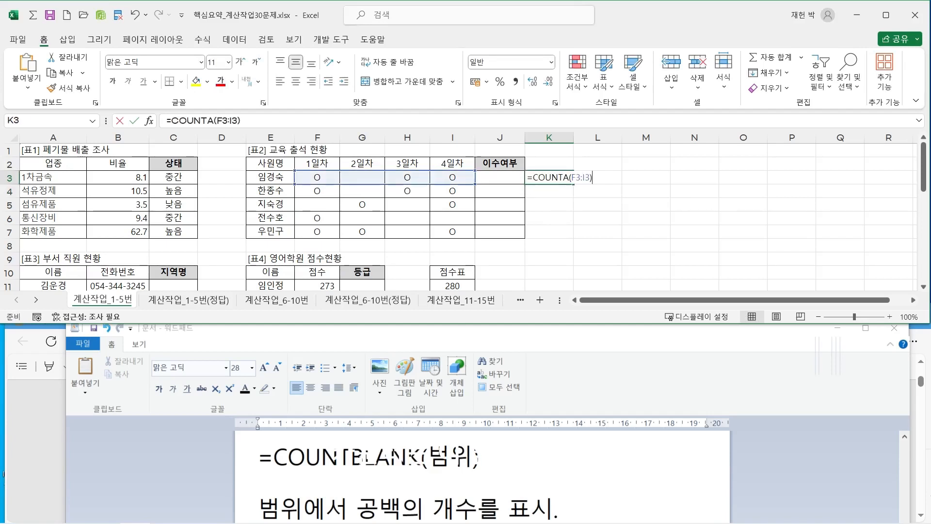
pyautogui.press('Left')
pyautogui.press('Left')
pyautogui.press('Left')
pyautogui.press('Left')
pyautogui.press('Left')
pyautogui.press('Left')
pyautogui.press('Left')
pyautogui.press('Left')
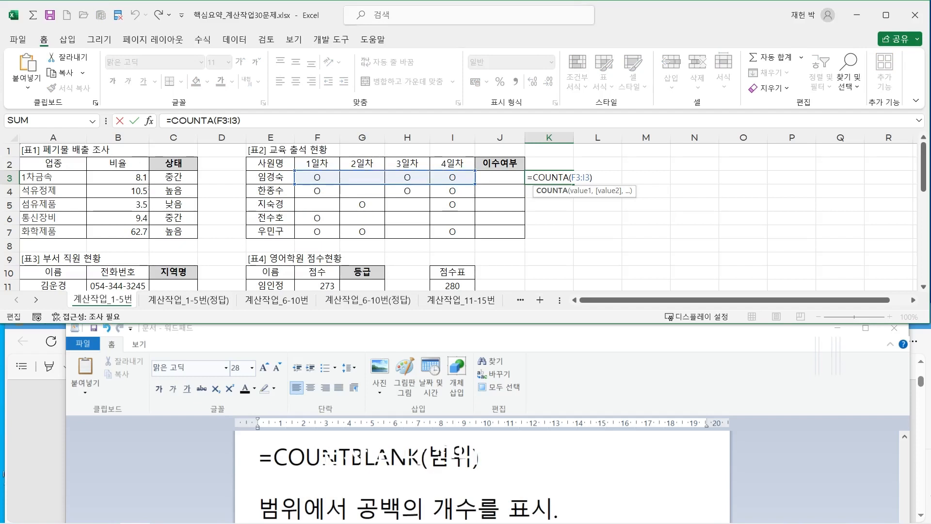
pyautogui.press('Return')
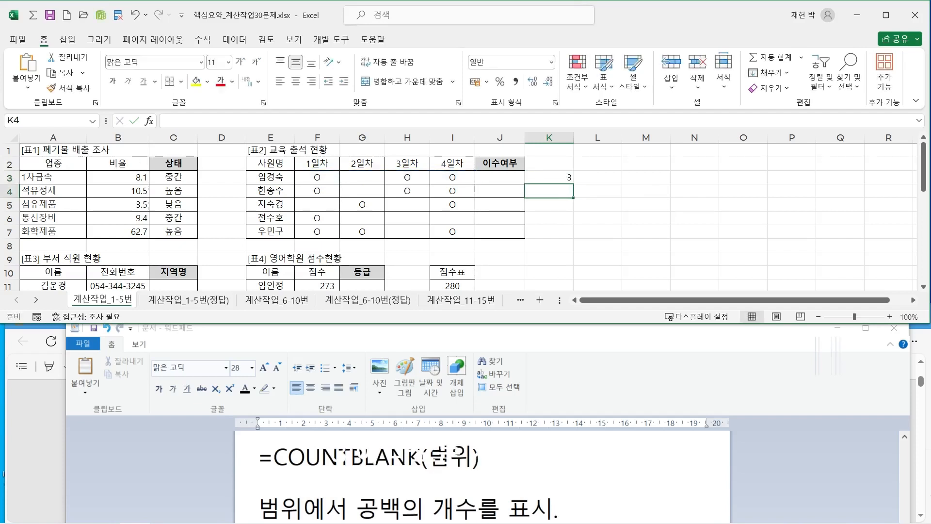
# Step: Fill the COUNTA formula from K3 down to K7
pyautogui.click(549, 177)
pyautogui.moveTo(573, 184); pyautogui.dragTo(574, 234)
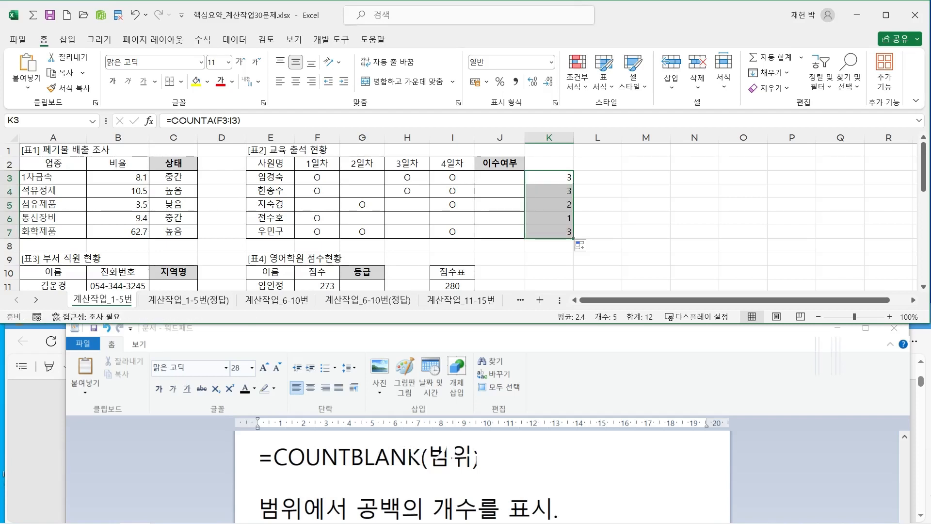
pyautogui.click(549, 177)
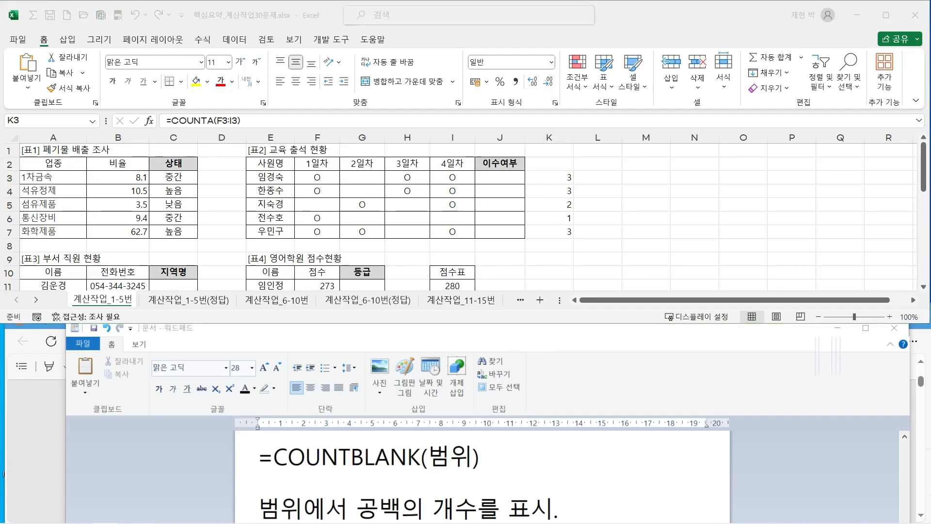
# Step: Move the WordPad notes aside to read question 02 in the PDF, and bring the notes back
pyautogui.click(485, 329)
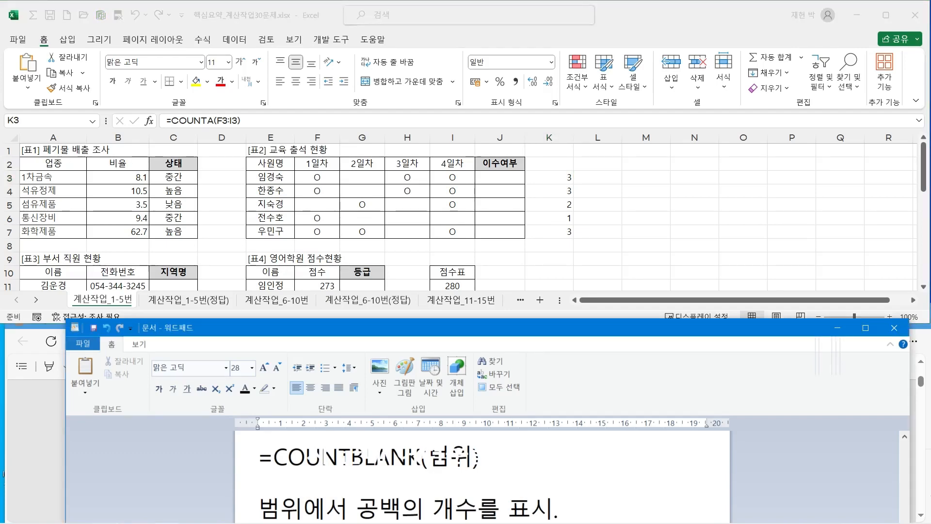
pyautogui.moveTo(485, 328); pyautogui.dragTo(51, 341)
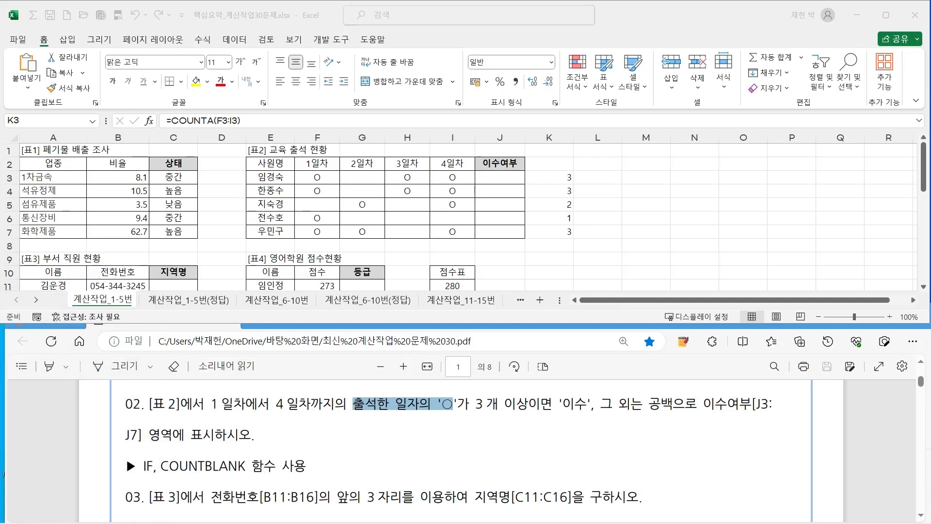
pyautogui.moveTo(2, 315); pyautogui.dragTo(424, 316)
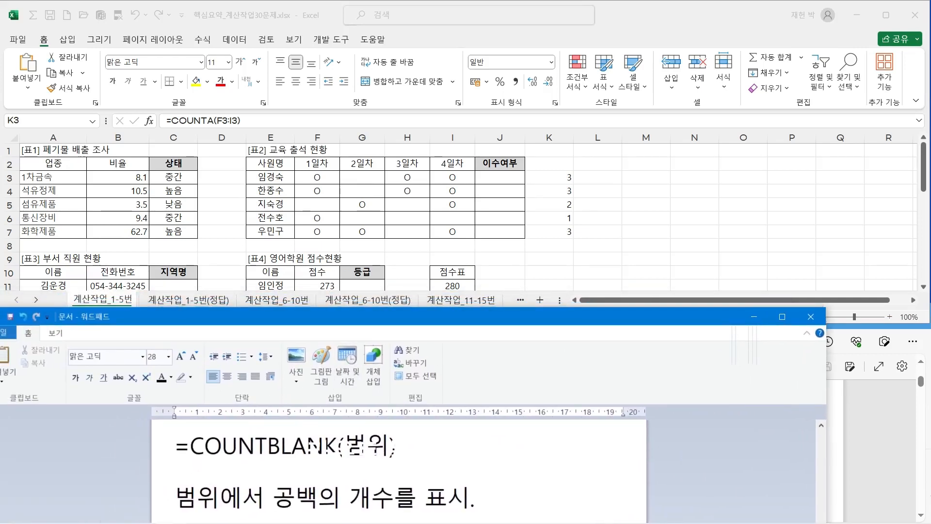
# Step: Enter the formula =COUNTBLANK(F3:I3) in cell J3 of the 이수여부 column
pyautogui.click(549, 177)
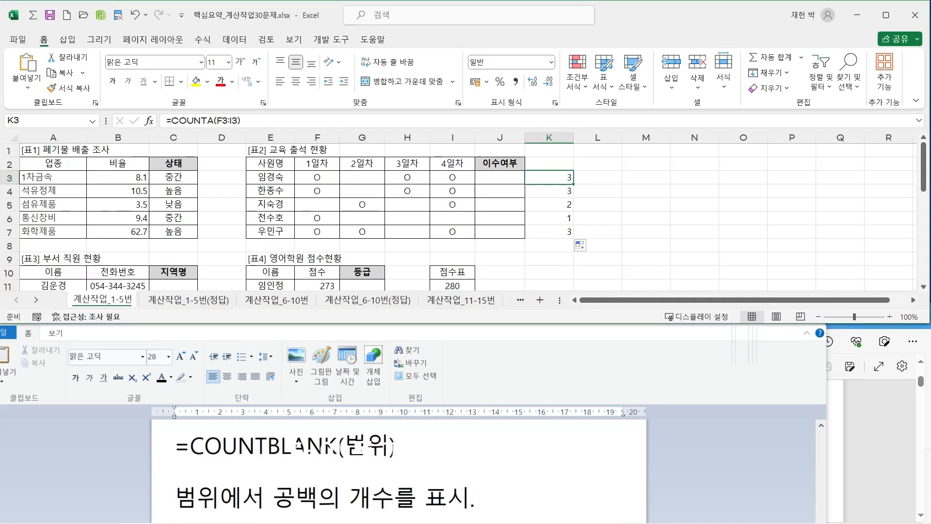
pyautogui.click(500, 178)
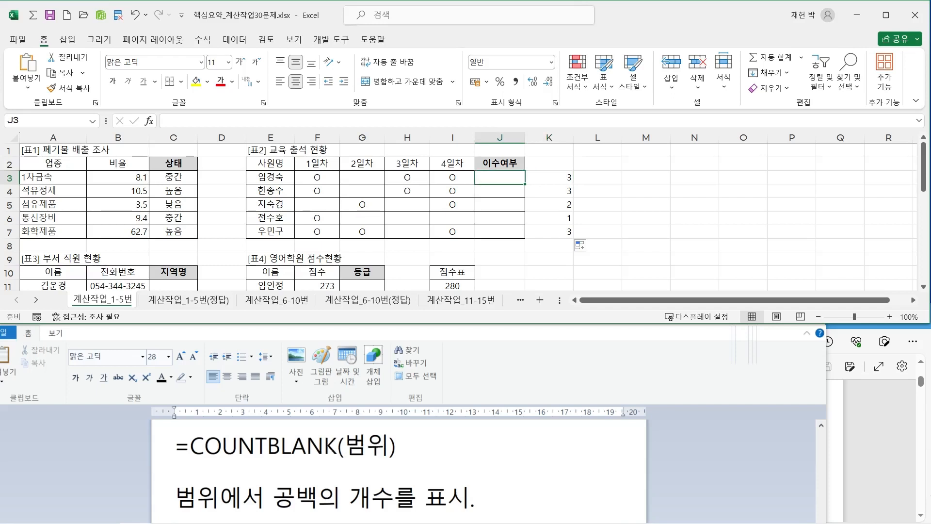
pyautogui.write('=')
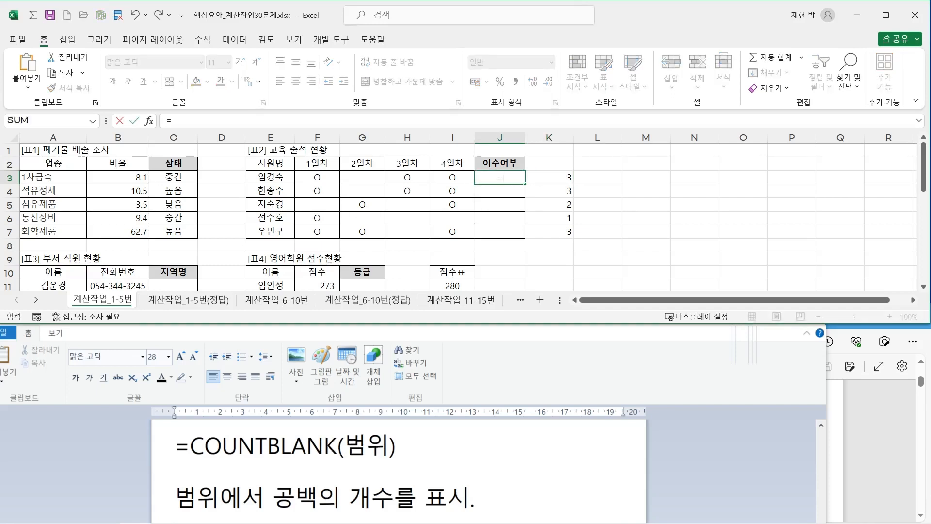
pyautogui.write('cou')
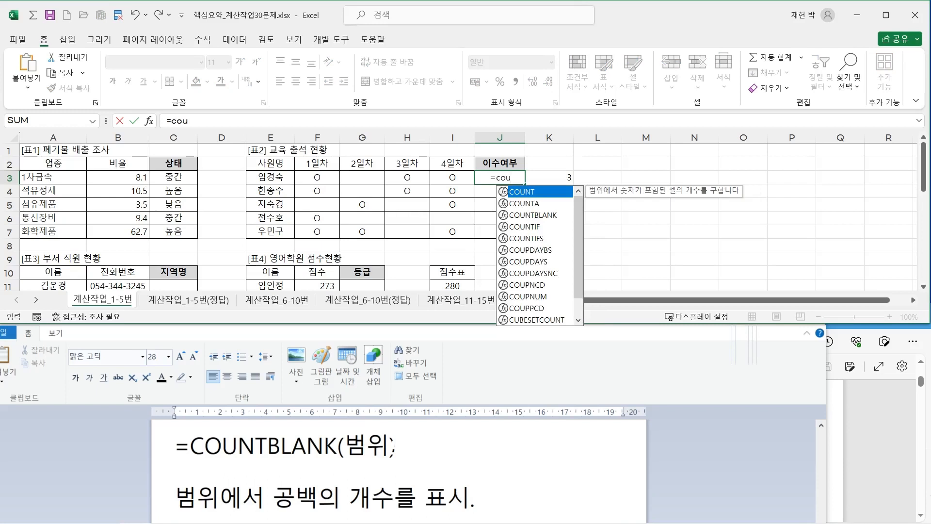
pyautogui.press('Down')
pyautogui.press('Down')
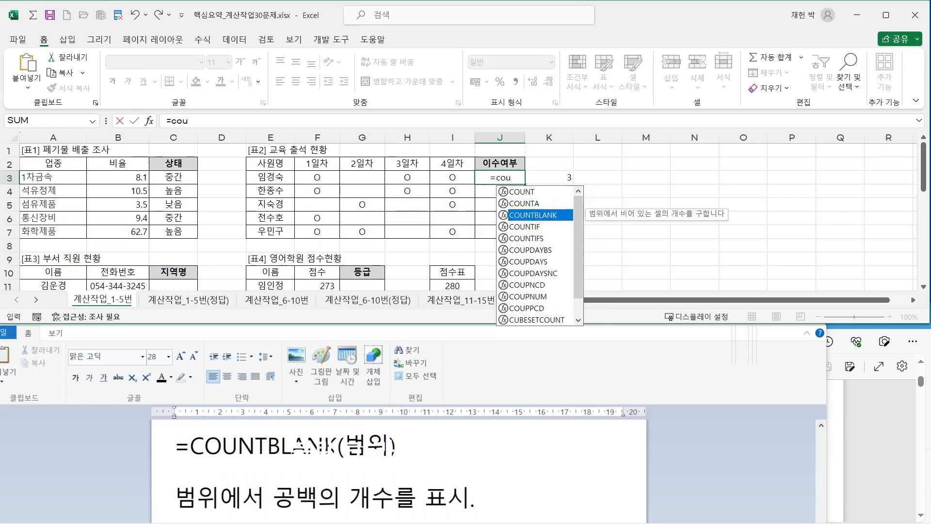
pyautogui.press('Tab')
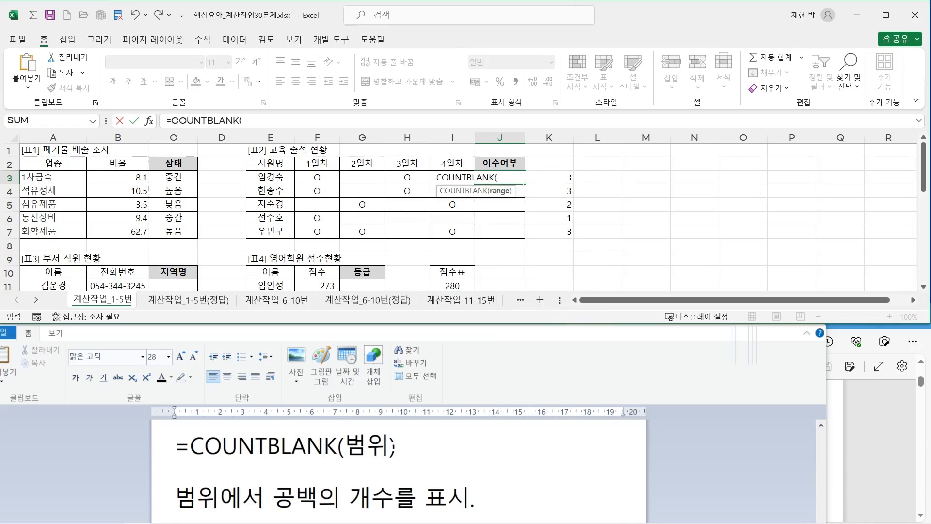
pyautogui.moveTo(317, 177); pyautogui.dragTo(452, 177)
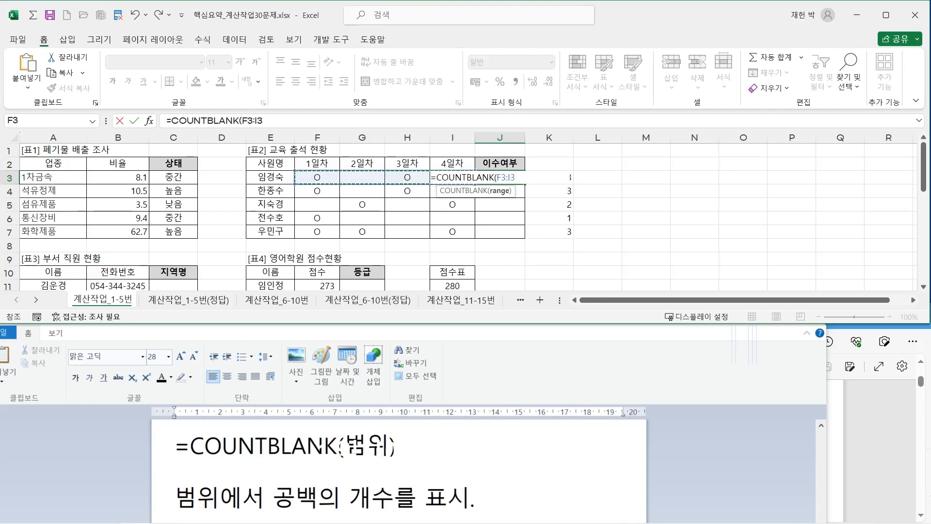
pyautogui.write(')')
pyautogui.hotkey('ctrl', 'Return')
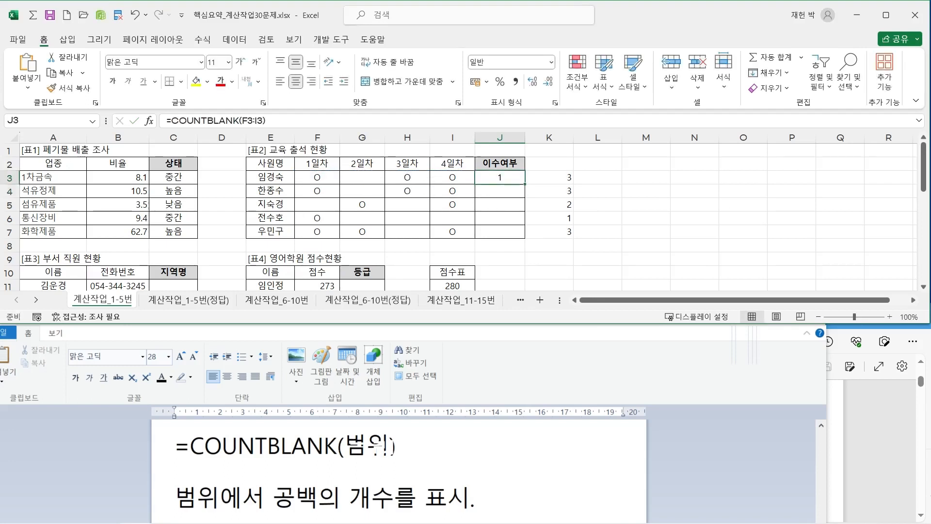
# Step: Review the range in J3's COUNTBLANK formula and fill the formula down to J7
pyautogui.press('F2')
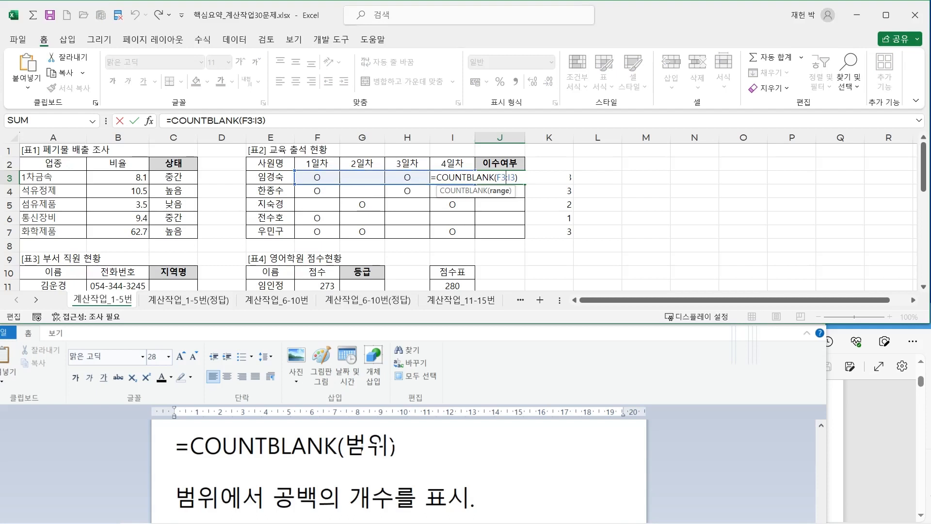
pyautogui.press('Return')
pyautogui.press('Up')
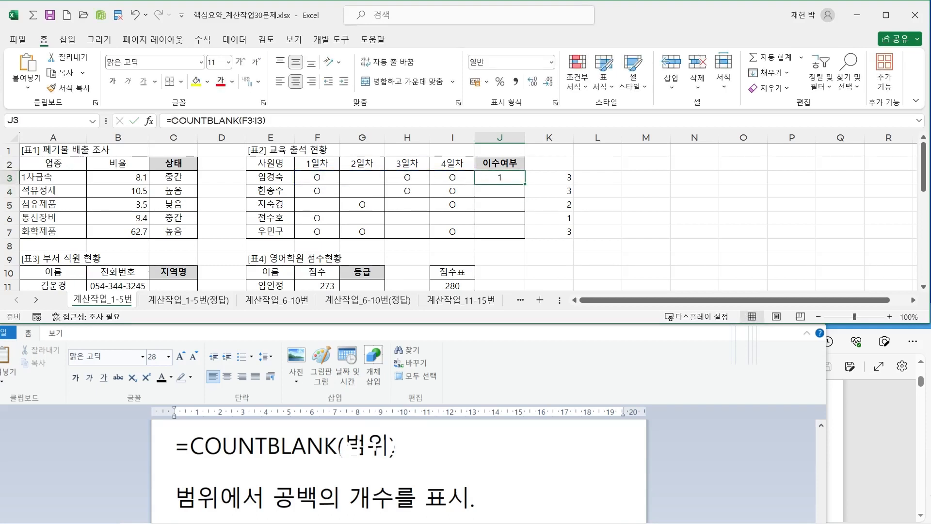
pyautogui.hotkey('shift', 'Down')
pyautogui.hotkey('shift', 'Down')
pyautogui.hotkey('shift', 'Down')
pyautogui.hotkey('shift', 'Down')
pyautogui.hotkey('ctrl', 'd')
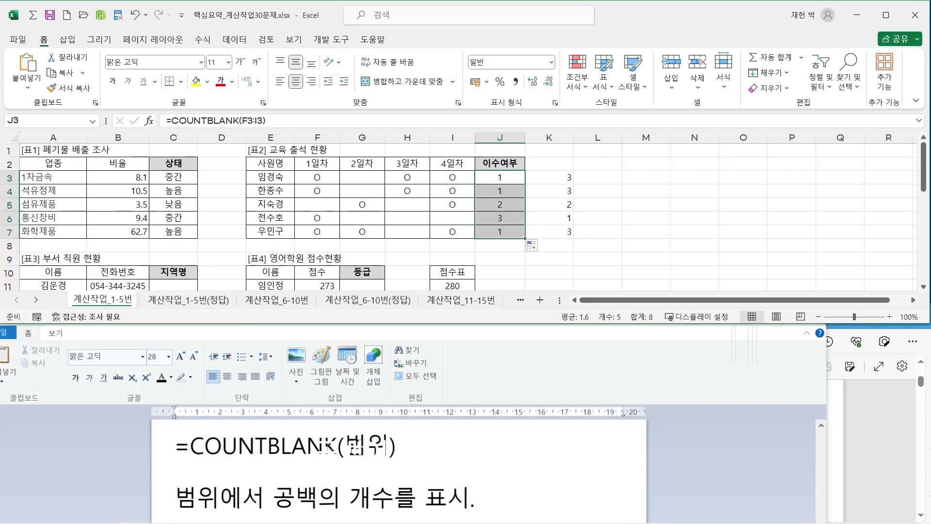
# Step: Compare the blank attendance cells in F3:I7 row by row with the COUNTBLANK results in J3:J7
pyautogui.hotkey('alt', 'Tab')
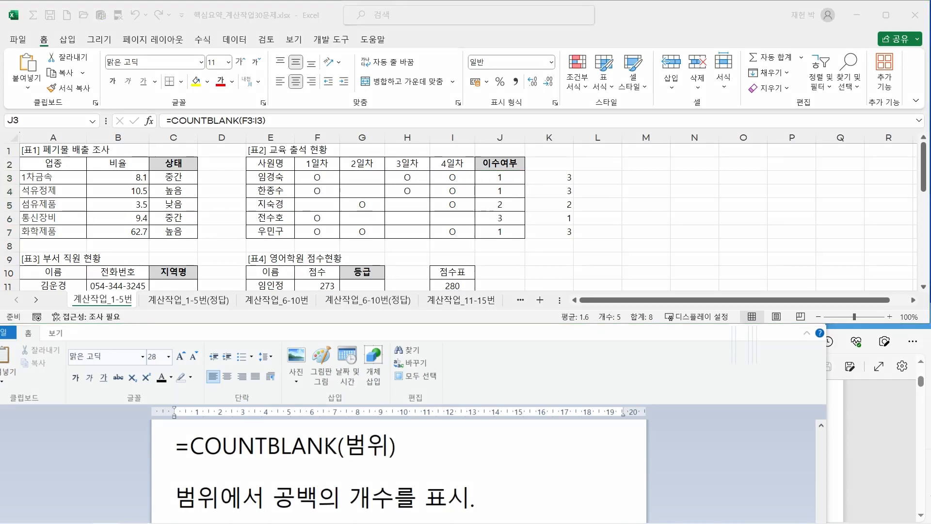
pyautogui.moveTo(340, 170)
pyautogui.mouseDown()
pyautogui.moveTo(340, 183)
pyautogui.moveTo(382, 170)
pyautogui.moveTo(386, 183)
pyautogui.moveTo(338, 179)
pyautogui.mouseUp()
pyautogui.moveTo(167, 125); pyautogui.dragTo(241, 125)
pyautogui.moveTo(490, 180); pyautogui.dragTo(510, 181)
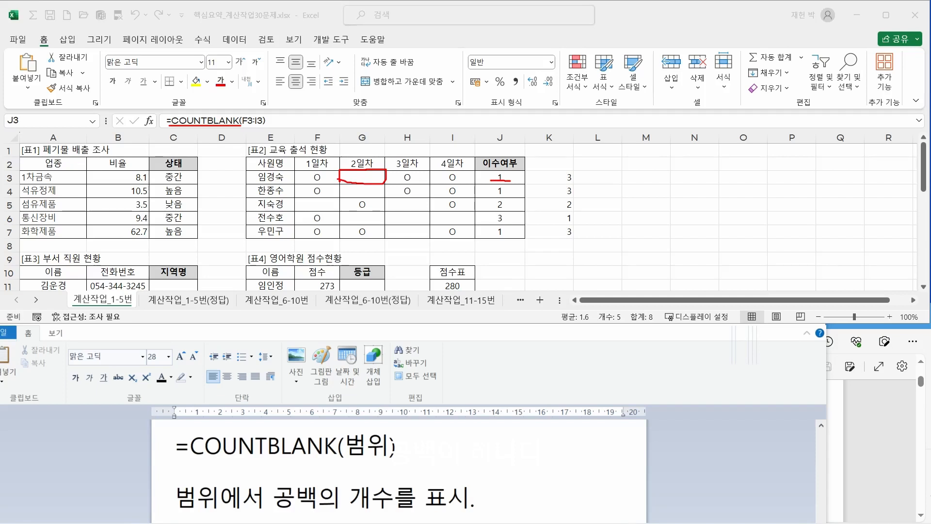
pyautogui.moveTo(341, 195)
pyautogui.mouseDown()
pyautogui.moveTo(367, 197)
pyautogui.moveTo(353, 185)
pyautogui.moveTo(341, 197)
pyautogui.mouseUp()
pyautogui.moveTo(489, 193); pyautogui.dragTo(506, 193)
pyautogui.moveTo(416, 210)
pyautogui.mouseDown()
pyautogui.moveTo(392, 201)
pyautogui.moveTo(415, 208)
pyautogui.mouseUp()
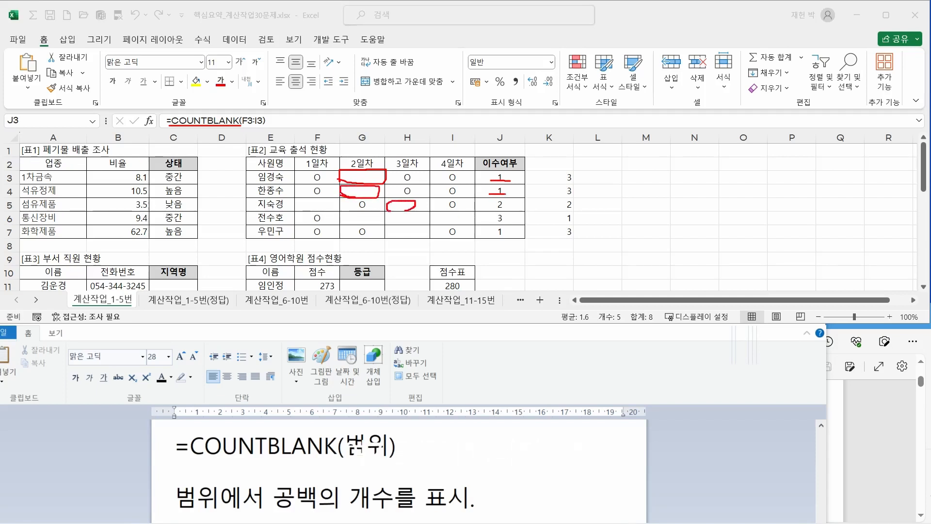
pyautogui.moveTo(320, 209)
pyautogui.mouseDown()
pyautogui.moveTo(293, 207)
pyautogui.moveTo(324, 201)
pyautogui.moveTo(315, 210)
pyautogui.mouseUp()
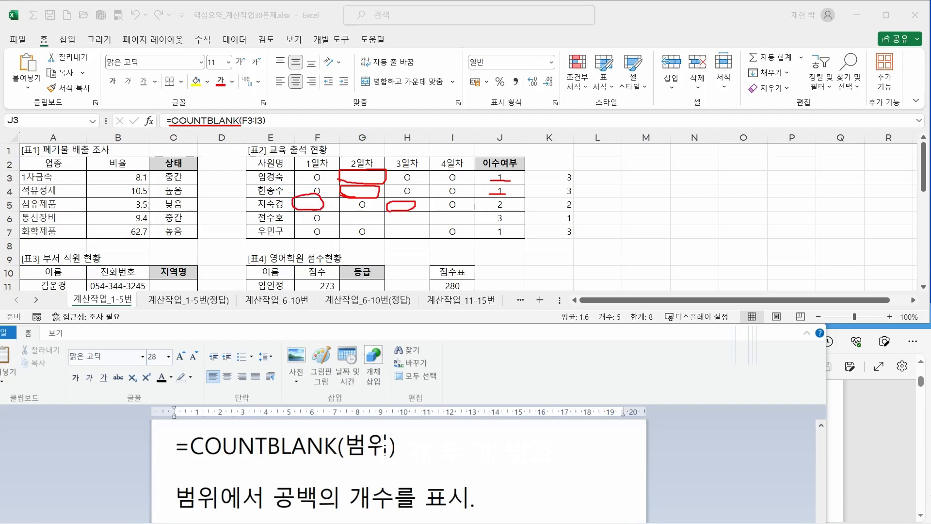
pyautogui.moveTo(482, 209); pyautogui.dragTo(504, 209)
pyautogui.moveTo(364, 224)
pyautogui.mouseDown()
pyautogui.moveTo(351, 221)
pyautogui.moveTo(439, 222)
pyautogui.moveTo(453, 214)
pyautogui.moveTo(499, 222)
pyautogui.mouseUp()
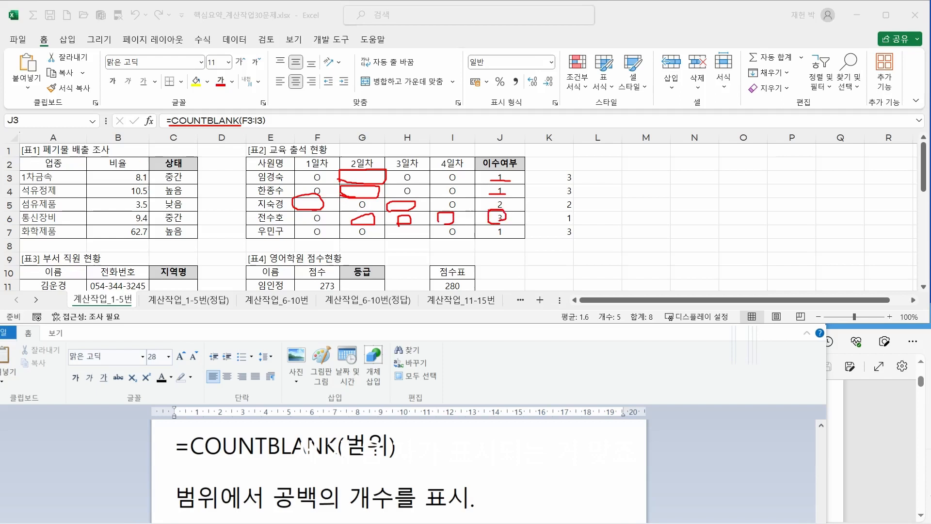
pyautogui.moveTo(396, 239)
pyautogui.mouseDown()
pyautogui.moveTo(405, 229)
pyautogui.moveTo(396, 239)
pyautogui.mouseUp()
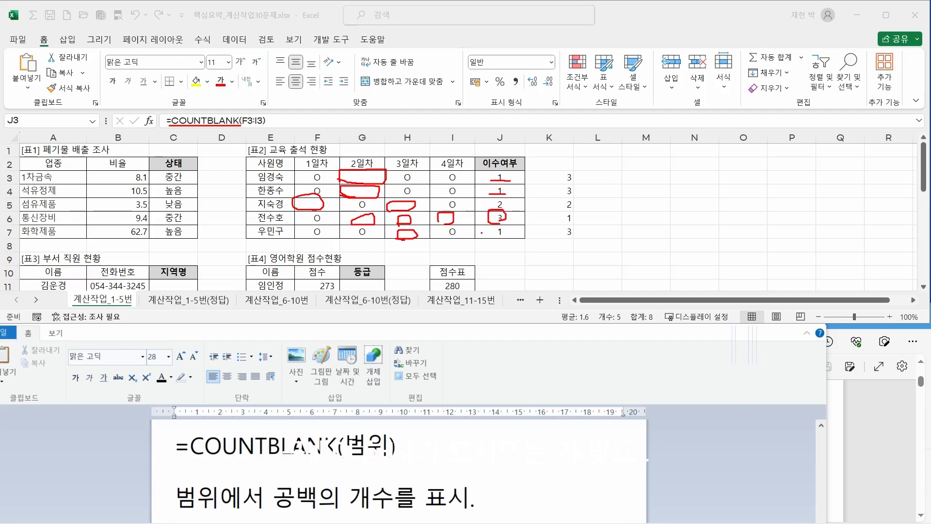
pyautogui.moveTo(481, 233); pyautogui.dragTo(504, 234)
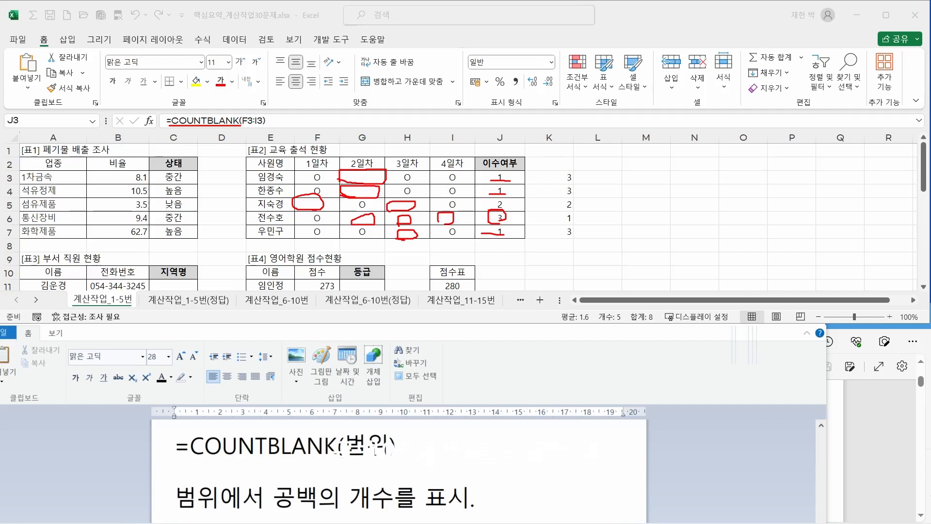
pyautogui.press('Escape')
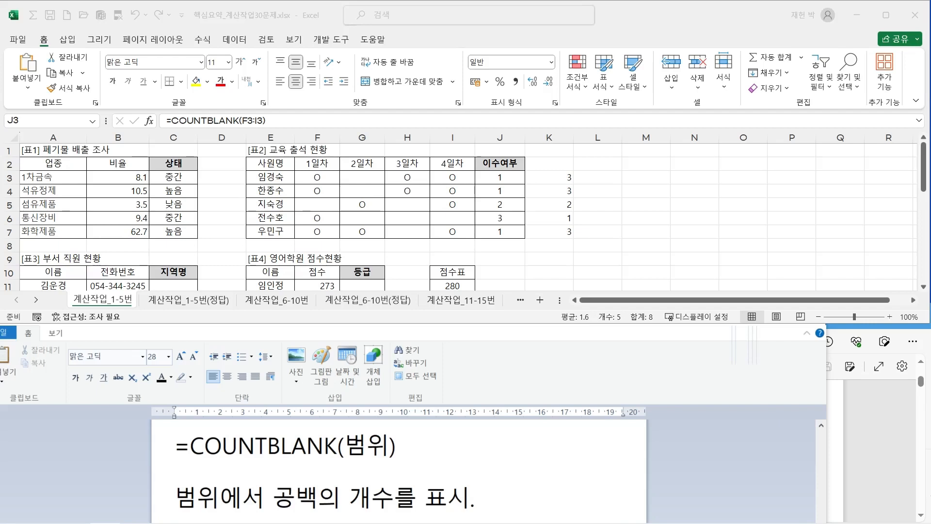
# Step: Switch to the PDF in Edge and compare question 02's '이수' condition with the blank counts in J3:J7, marking up the <=1 condition
pyautogui.hotkey('alt', 'Tab')
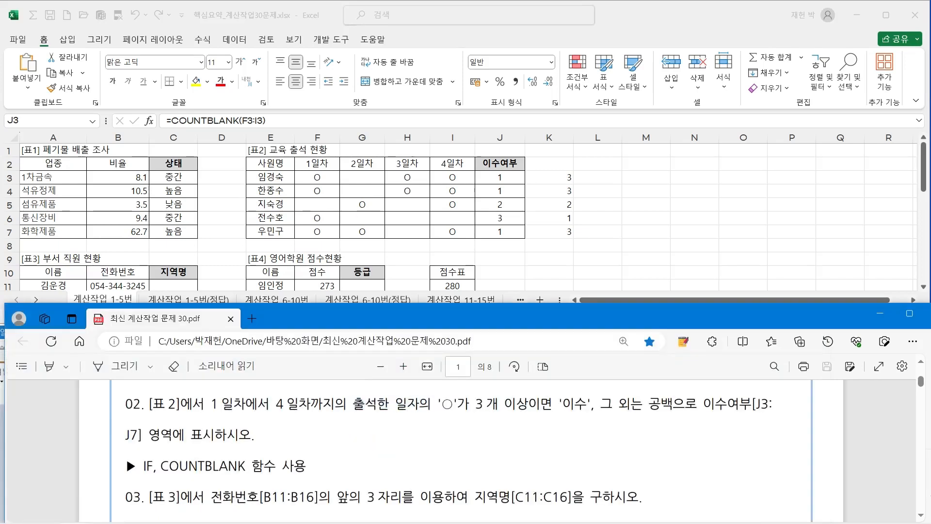
pyautogui.moveTo(160, 466); pyautogui.dragTo(249, 467)
pyautogui.click(272, 466)
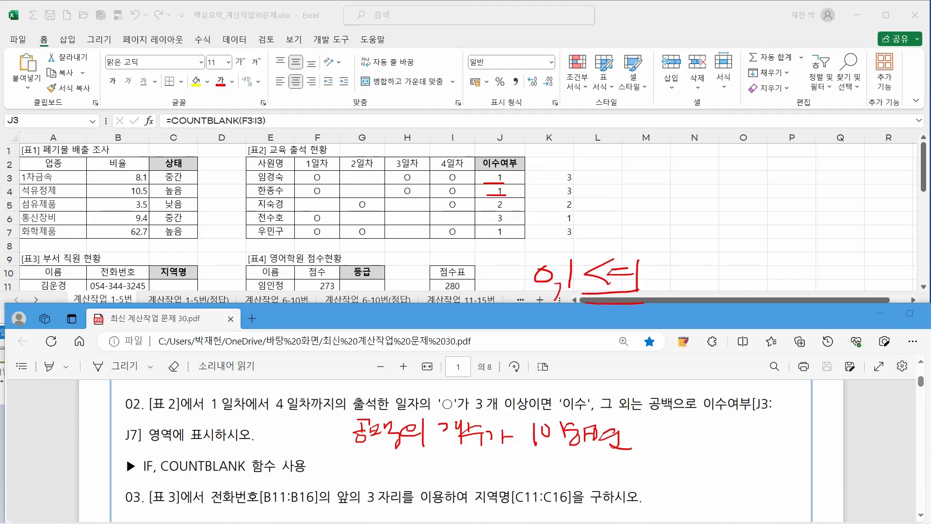
pyautogui.moveTo(360, 176); pyautogui.dragTo(357, 179)
pyautogui.moveTo(683, 256); pyautogui.dragTo(691, 285)
pyautogui.moveTo(705, 251)
pyautogui.mouseDown()
pyautogui.moveTo(698, 268)
pyautogui.moveTo(718, 263)
pyautogui.mouseUp()
pyautogui.moveTo(691, 270); pyautogui.dragTo(719, 269)
pyautogui.moveTo(715, 270); pyautogui.dragTo(716, 291)
pyautogui.moveTo(655, 242); pyautogui.dragTo(661, 235)
pyautogui.moveTo(724, 251); pyautogui.dragTo(726, 244)
pyautogui.moveTo(730, 248); pyautogui.dragTo(734, 240)
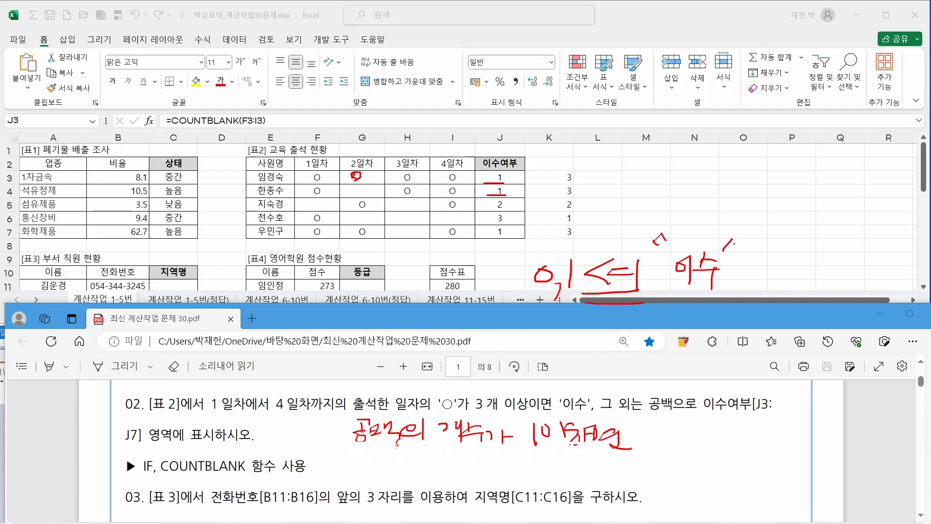
pyautogui.moveTo(676, 304); pyautogui.dragTo(716, 302)
pyautogui.moveTo(679, 308); pyautogui.dragTo(718, 307)
pyautogui.moveTo(489, 181)
pyautogui.mouseDown()
pyautogui.moveTo(510, 177)
pyautogui.moveTo(496, 186)
pyautogui.moveTo(496, 203)
pyautogui.mouseUp()
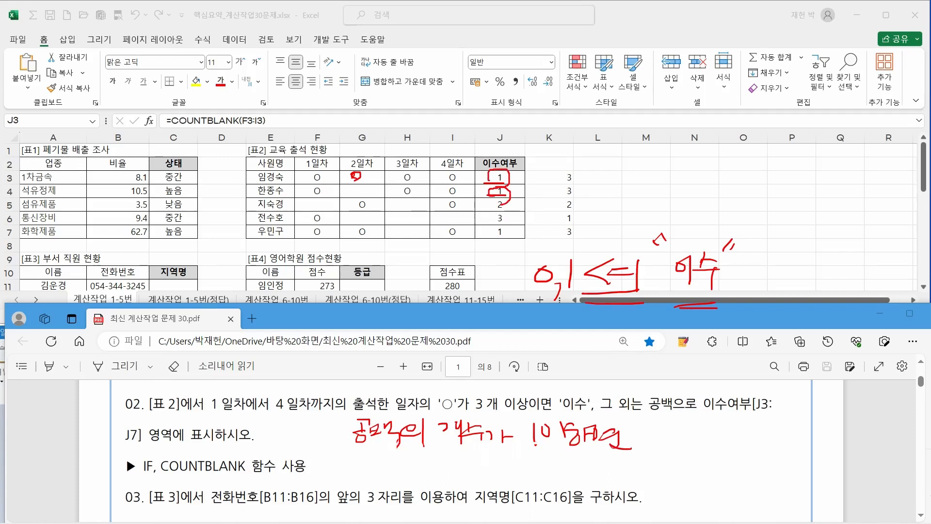
pyautogui.moveTo(491, 237); pyautogui.dragTo(500, 244)
pyautogui.moveTo(557, 413); pyautogui.dragTo(588, 415)
pyautogui.moveTo(497, 199)
pyautogui.mouseDown()
pyautogui.moveTo(516, 204)
pyautogui.moveTo(499, 223)
pyautogui.moveTo(490, 203)
pyautogui.mouseUp()
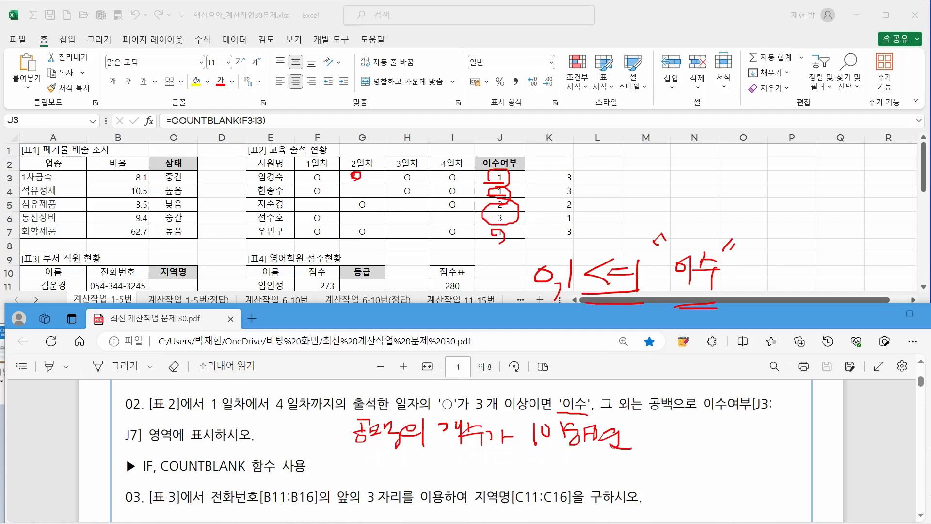
# Step: Examine the IF requirement of question 02 and its 3개 이상 condition as >=3, and clear the annotations
pyautogui.moveTo(134, 473); pyautogui.dragTo(154, 474)
pyautogui.moveTo(364, 336); pyautogui.dragTo(374, 367)
pyautogui.moveTo(396, 347); pyautogui.dragTo(418, 348)
pyautogui.moveTo(428, 336); pyautogui.dragTo(433, 361)
pyautogui.moveTo(379, 372); pyautogui.dragTo(448, 371)
pyautogui.moveTo(379, 381); pyautogui.dragTo(453, 376)
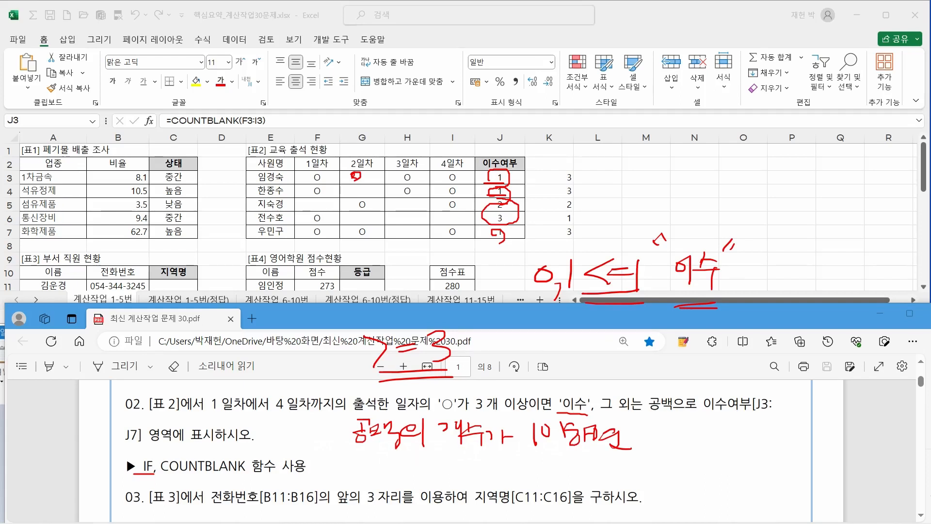
pyautogui.moveTo(380, 346); pyautogui.dragTo(445, 348)
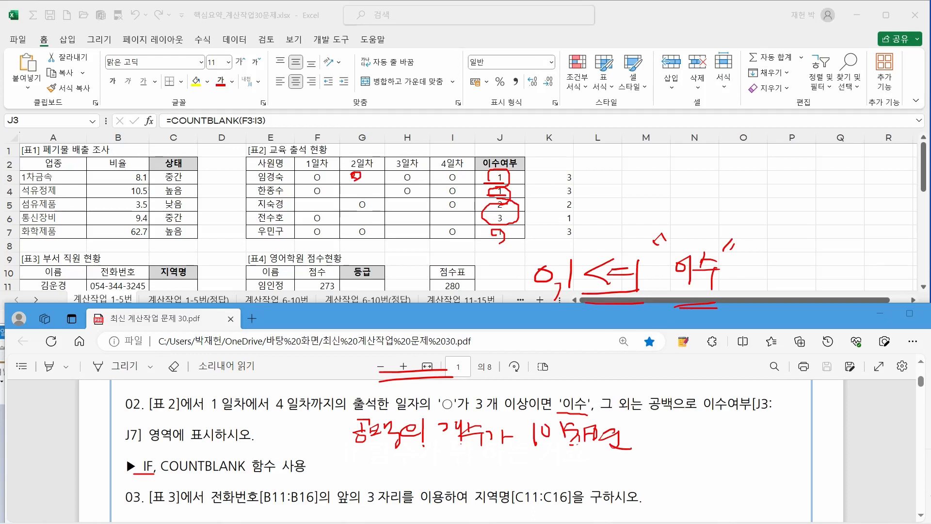
pyautogui.press('e')
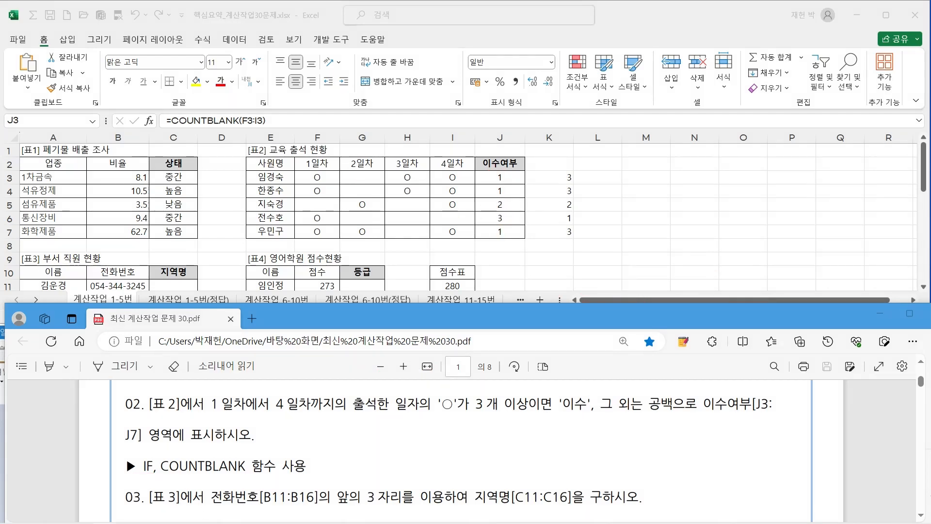
# Step: Switch to the WordPad notes and add the syntax line =IF(조건,참,거짓) with an empty line above it
pyautogui.hotkey('alt', 'Tab')
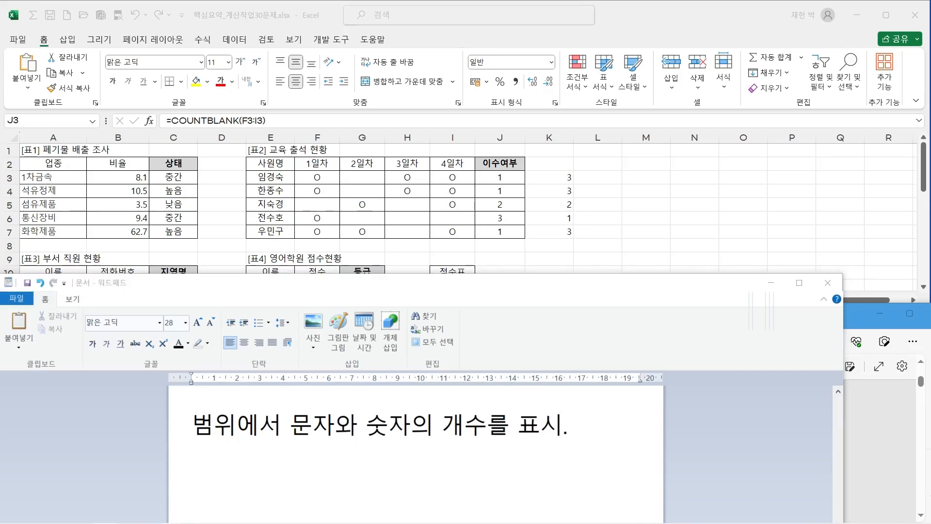
pyautogui.hotkey('alt', 'Tab')
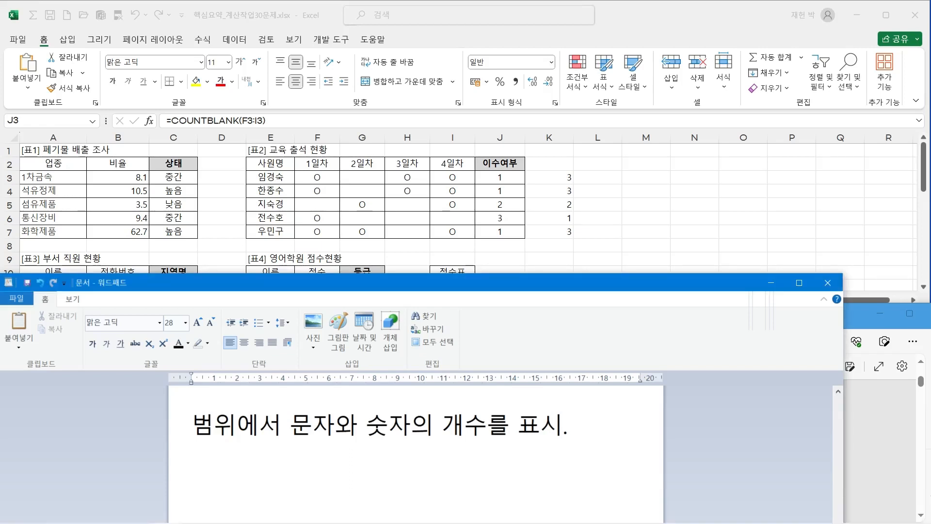
pyautogui.write('=IF')
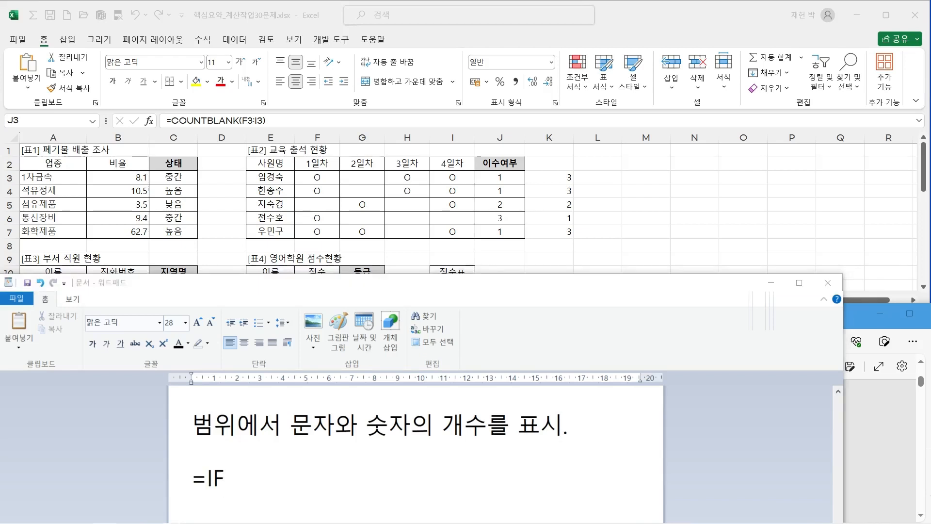
pyautogui.hotkey('alt', 'Tab')
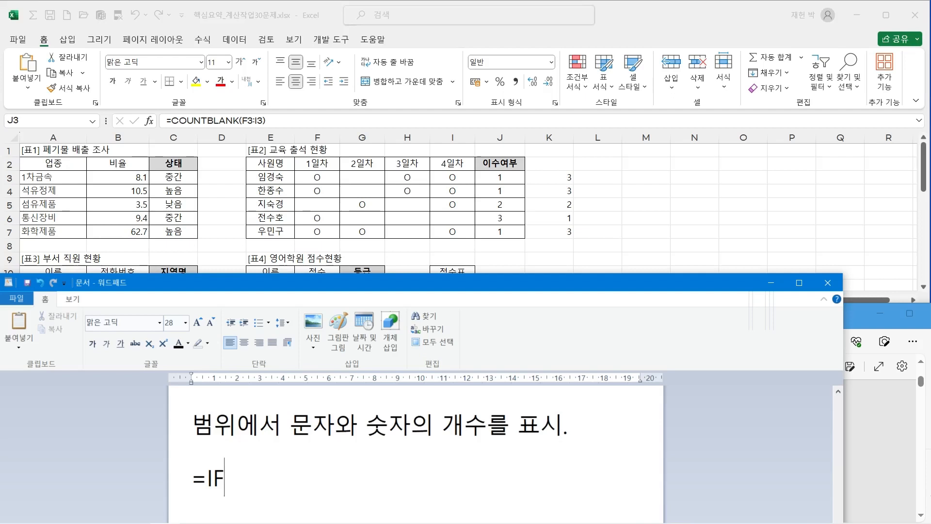
pyautogui.write('(조건')
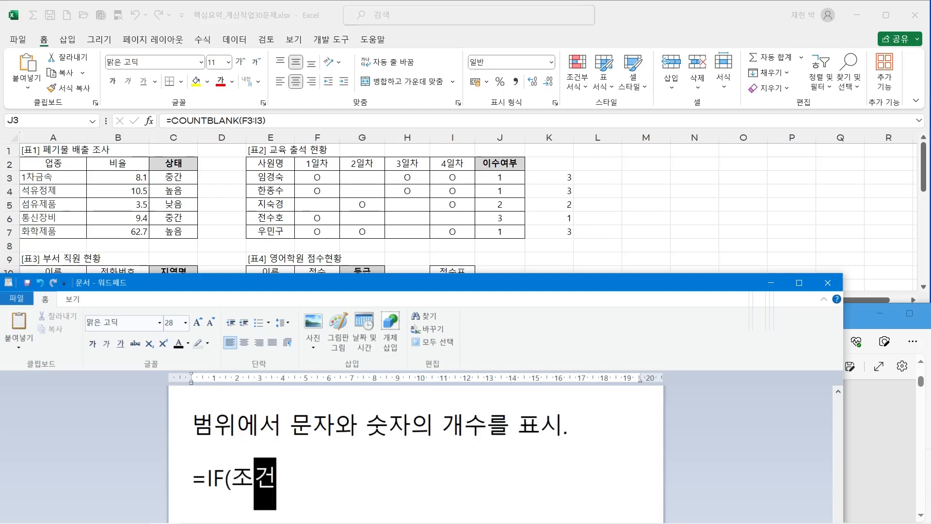
pyautogui.write(',참,')
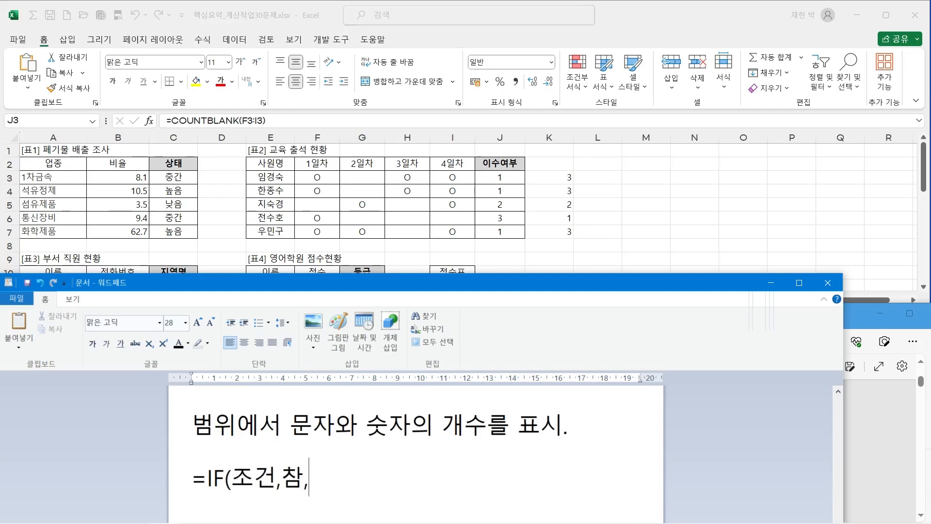
pyautogui.write('거짓)')
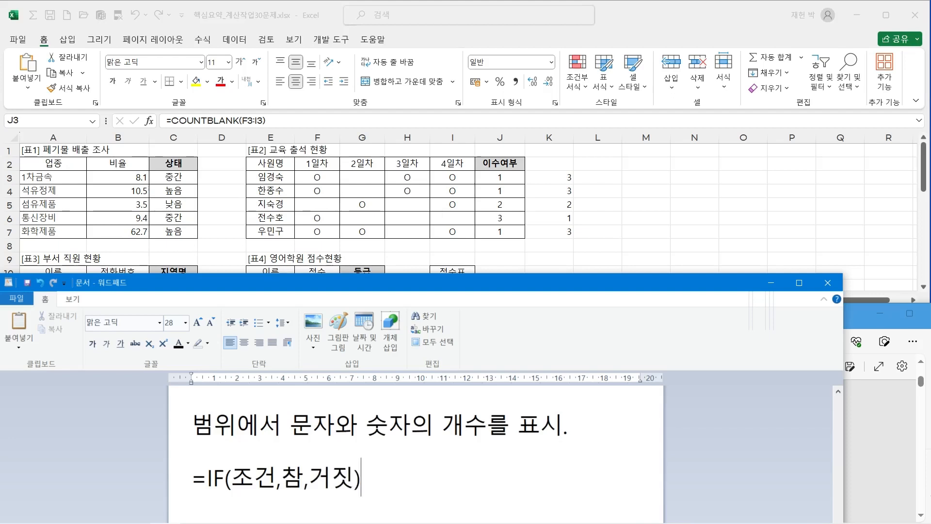
pyautogui.press('Home')
pyautogui.press('Return')
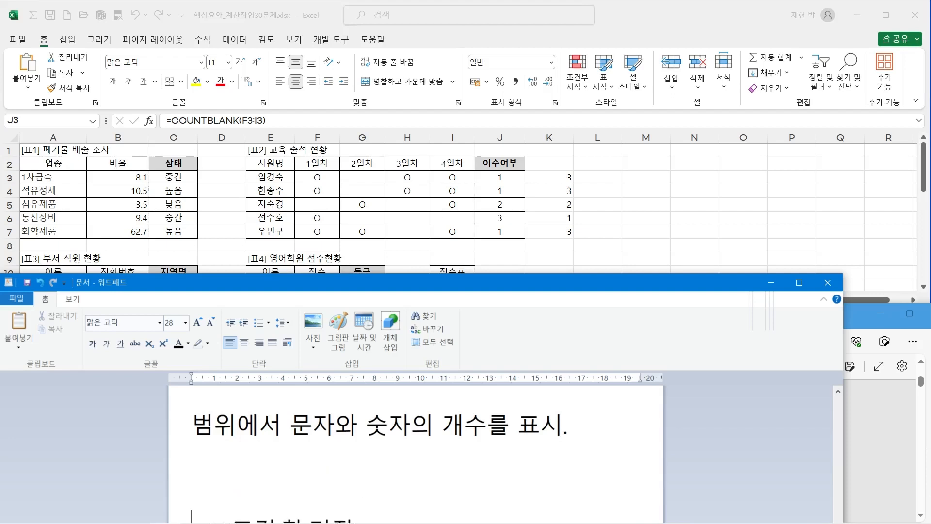
# Step: Add the heading 논리함수 on the empty line above the =IF(조건,참,거짓) syntax line
pyautogui.write('논리함수')
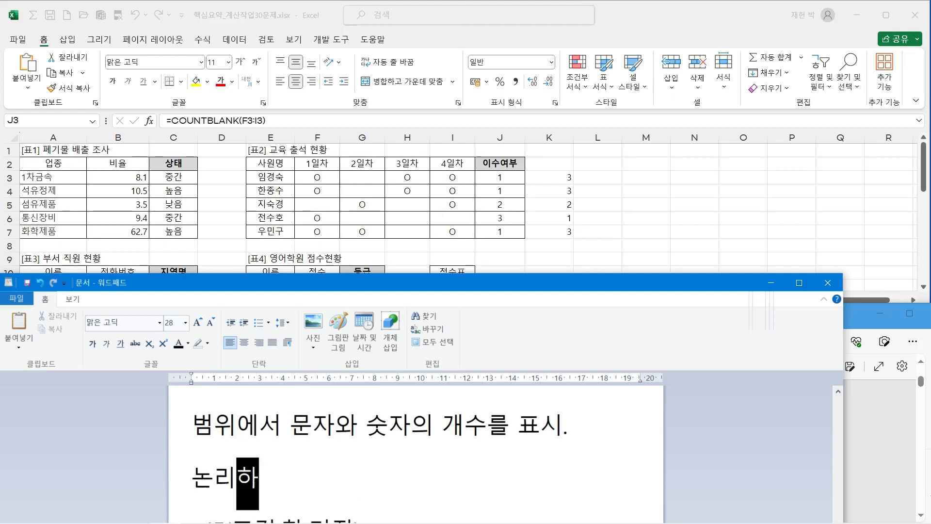
pyautogui.press('Up')
pyautogui.press('Up')
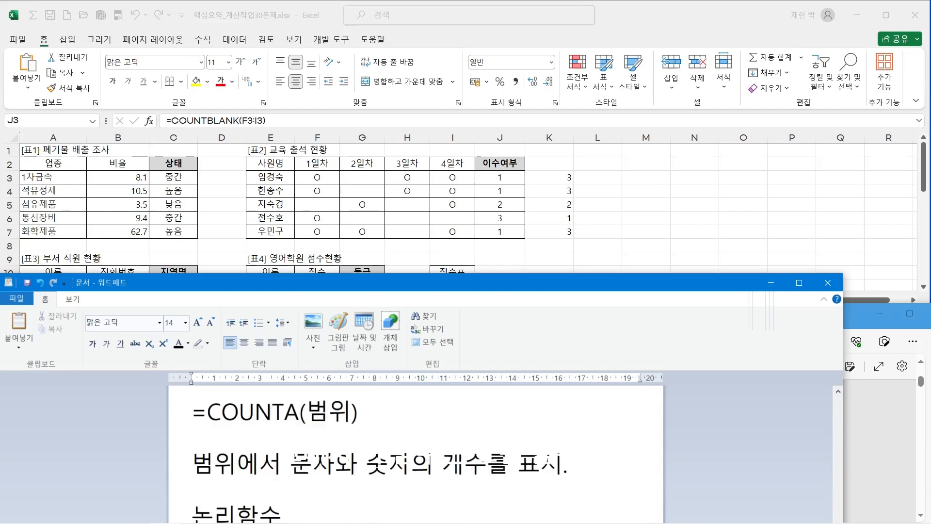
pyautogui.scroll(-3, 416, 454)
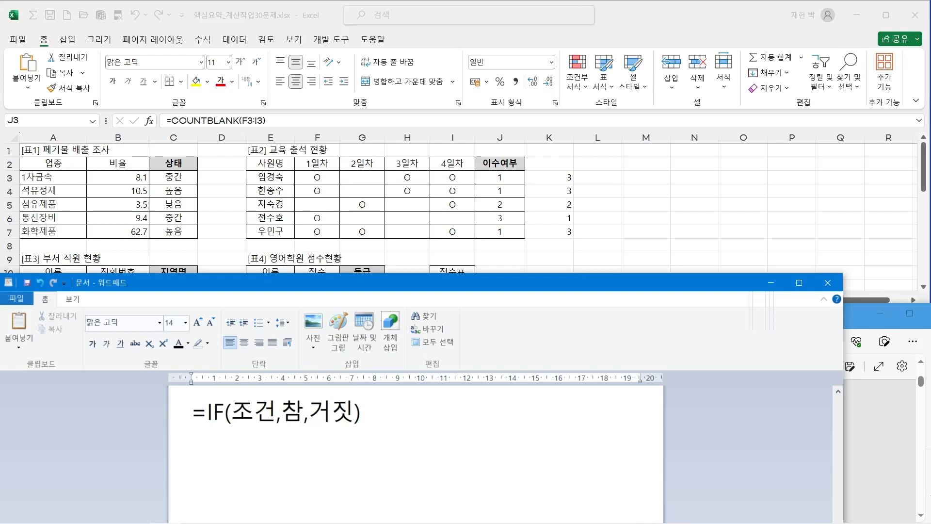
# Step: Duplicate the =IF(조건,참,거짓) syntax onto a new line directly below it
pyautogui.click(362, 412)
pyautogui.press('Return')
pyautogui.write('=')
pyautogui.press('Up')
pyautogui.hotkey('shift', 'End')
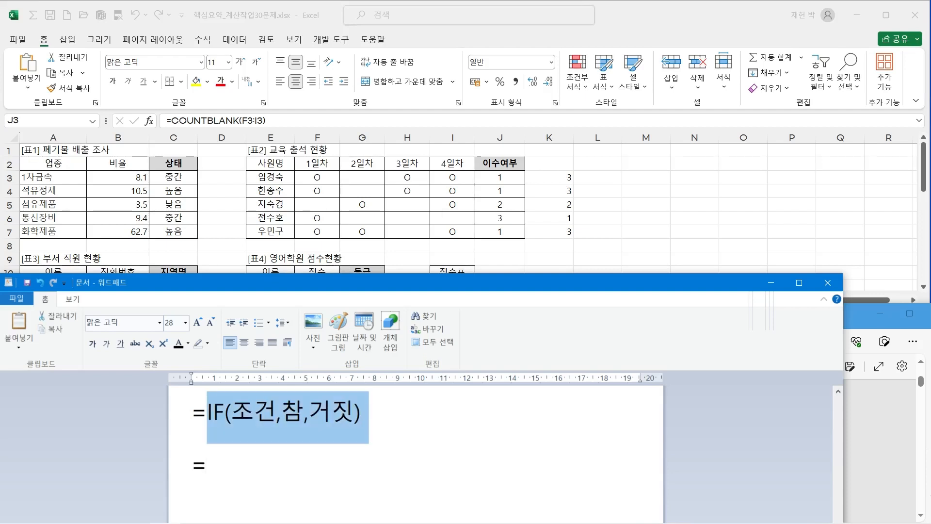
pyautogui.hotkey('ctrl', 'c')
pyautogui.press('Down')
pyautogui.hotkey('ctrl', 'v')
# Step: Replace 조건 in the copied IF line with the condition 공백의 개수가<=1
pyautogui.press('Home')
pyautogui.press('Right')
pyautogui.press('Right')
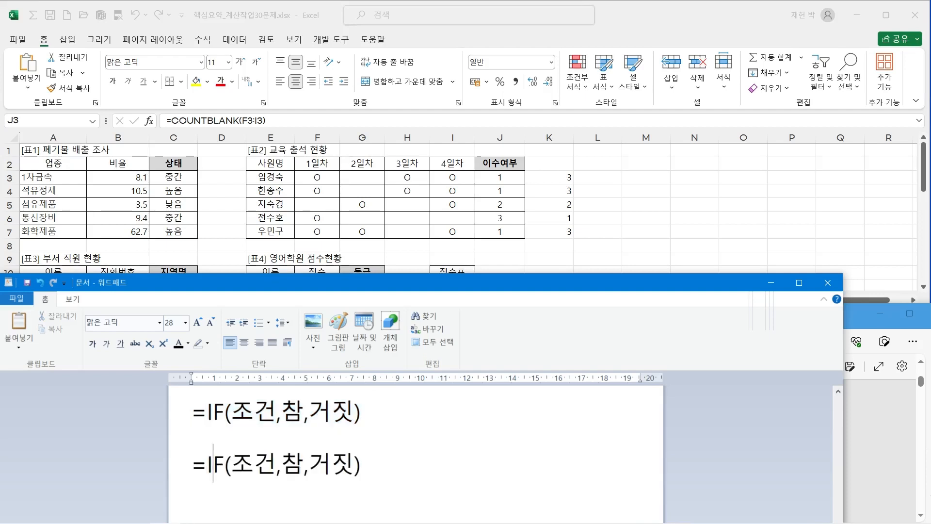
pyautogui.press('Right')
pyautogui.press('Right')
pyautogui.press('Delete')
pyautogui.press('Delete')
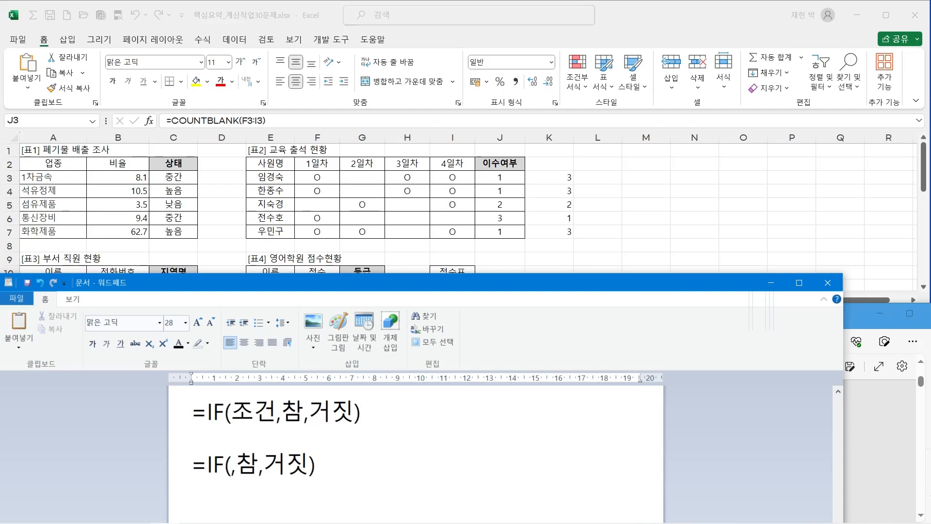
pyautogui.write('공ㅂ')
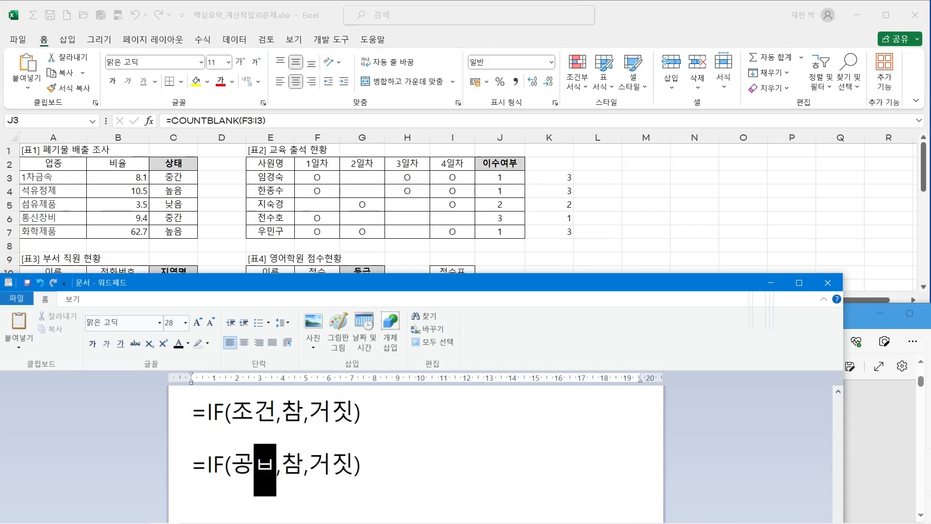
pyautogui.write('백의 갯')
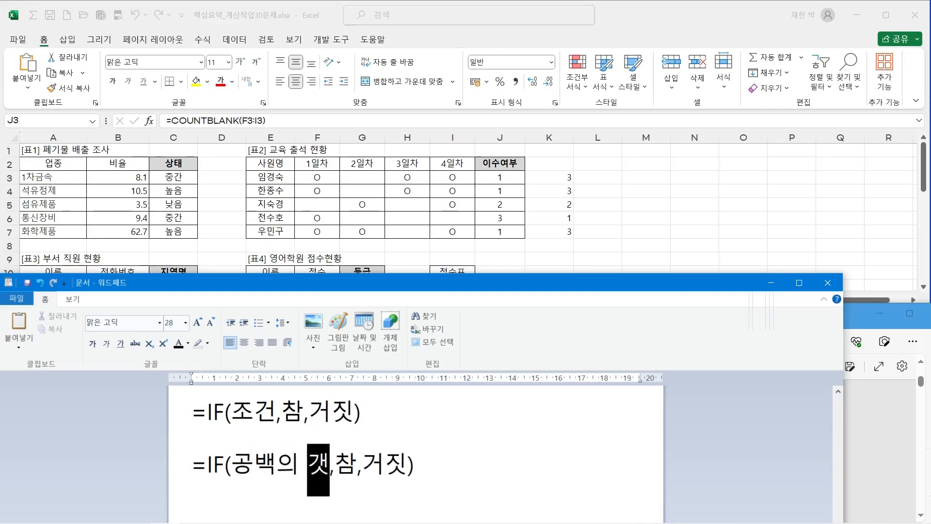
pyautogui.write('수가<')
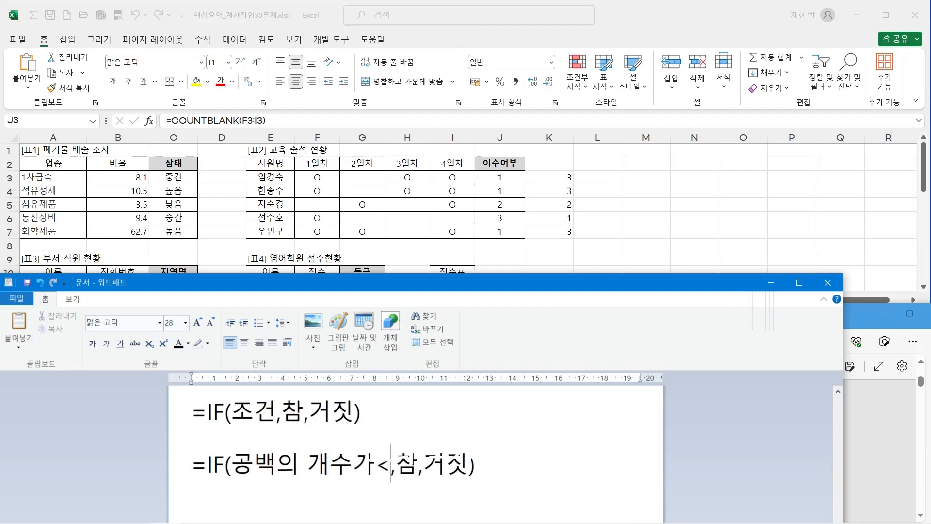
pyautogui.write('=1')
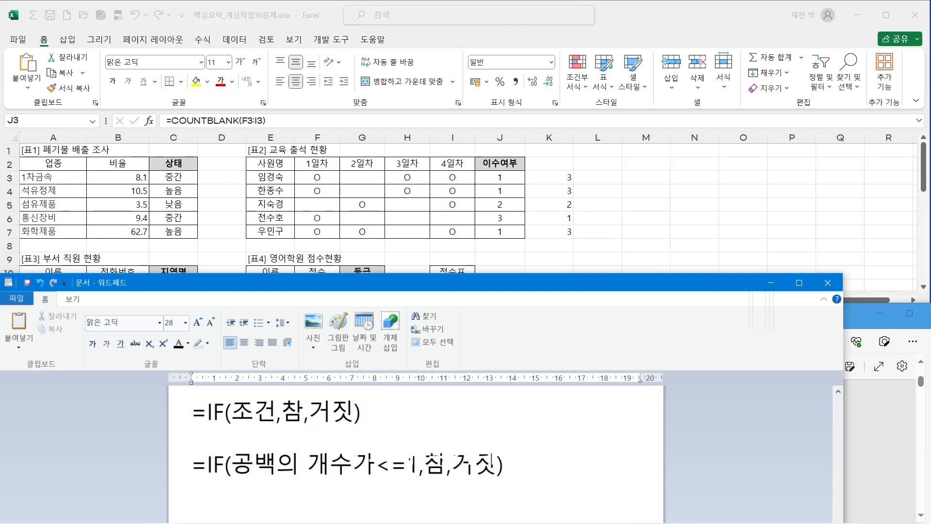
# Step: Replace 참 with "이수" and 거짓 with "" in the copied IF line
pyautogui.press('Delete')
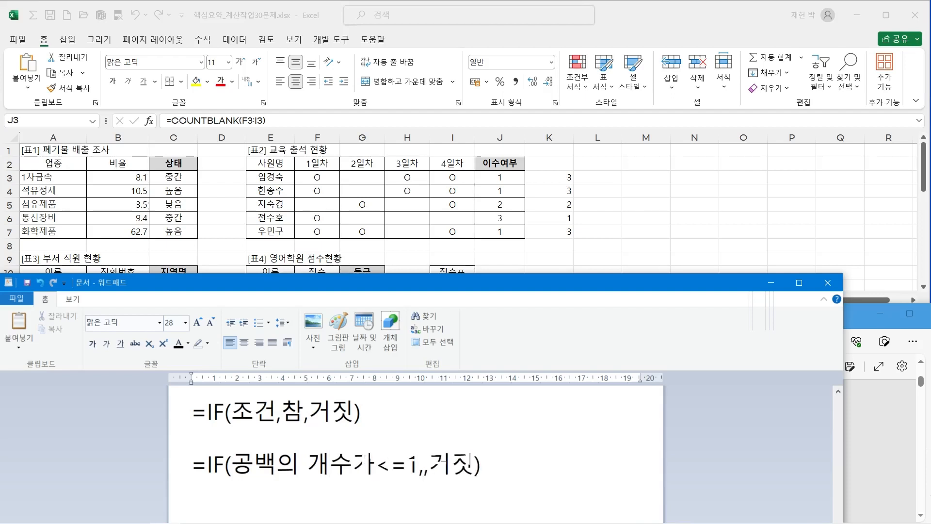
pyautogui.write('"이')
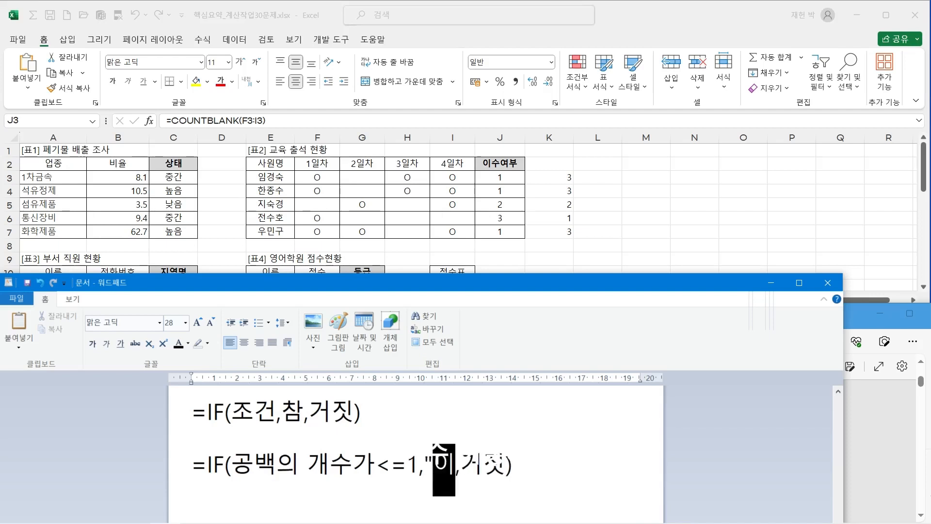
pyautogui.write('수"')
pyautogui.press('Right')
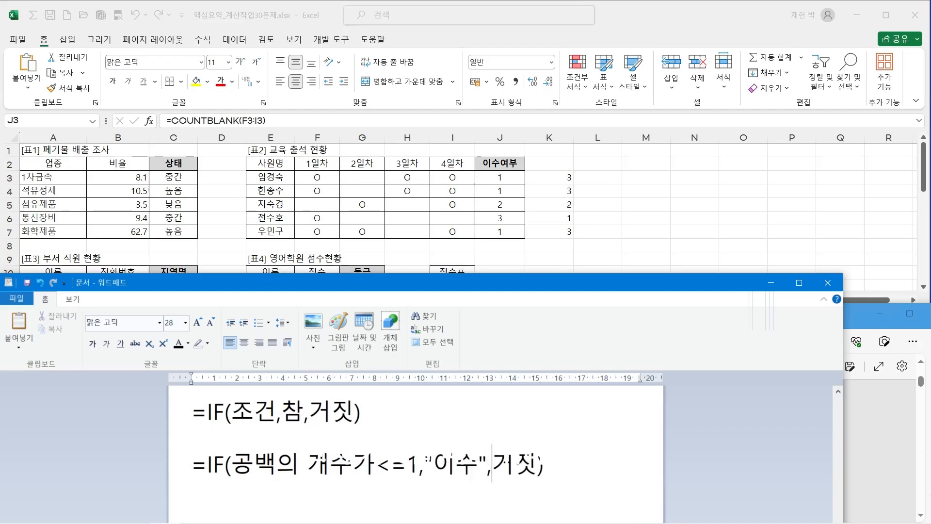
pyautogui.press('Delete')
pyautogui.press('Delete')
pyautogui.write('""')
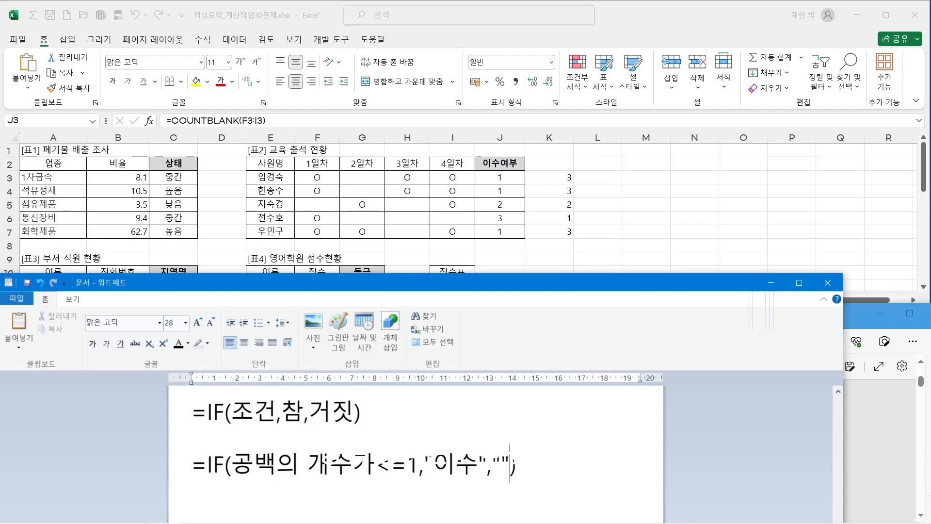
pyautogui.press('Right')
# Step: Highlight the condition 공백의 개수가<=1 in the example IF line in yellow
pyautogui.moveTo(231, 466); pyautogui.dragTo(432, 465)
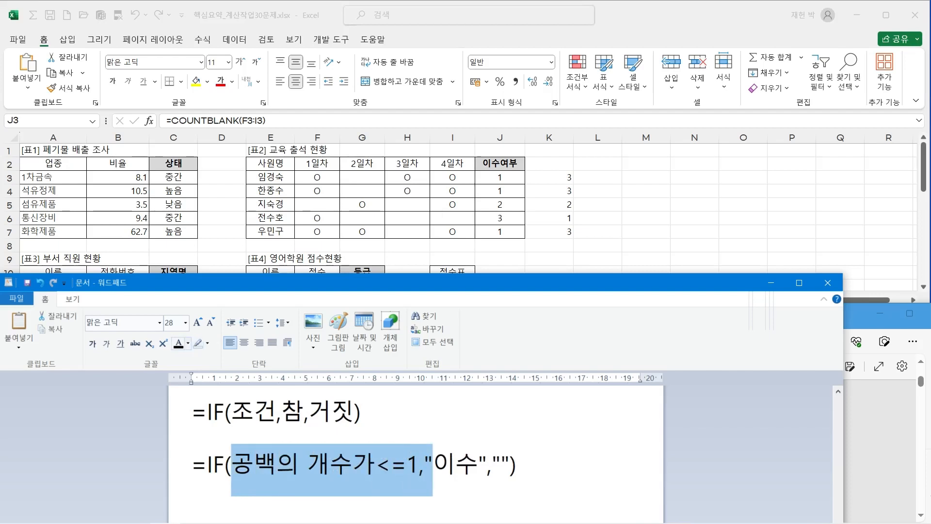
pyautogui.click(208, 343)
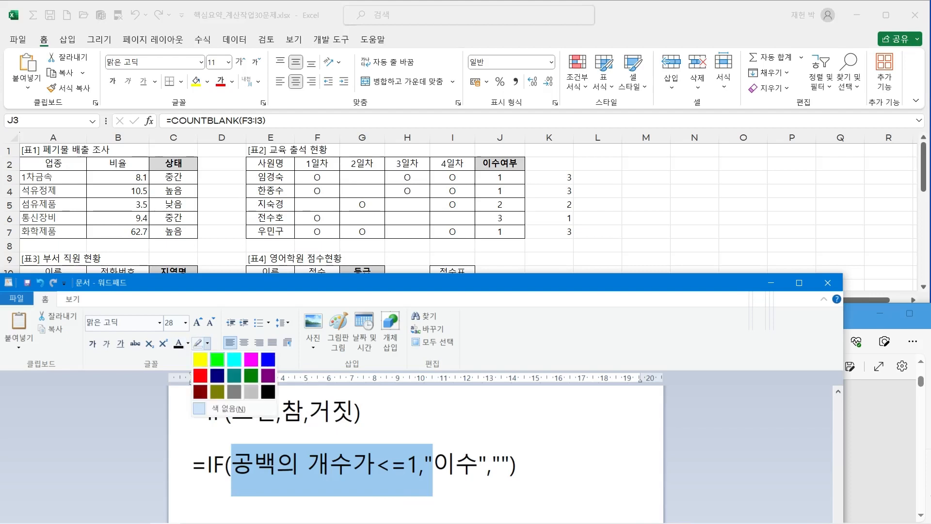
pyautogui.click(200, 359)
# Step: Add the label 조건, on the line below the example formula, aligned under its highlighted condition
pyautogui.click(191, 509)
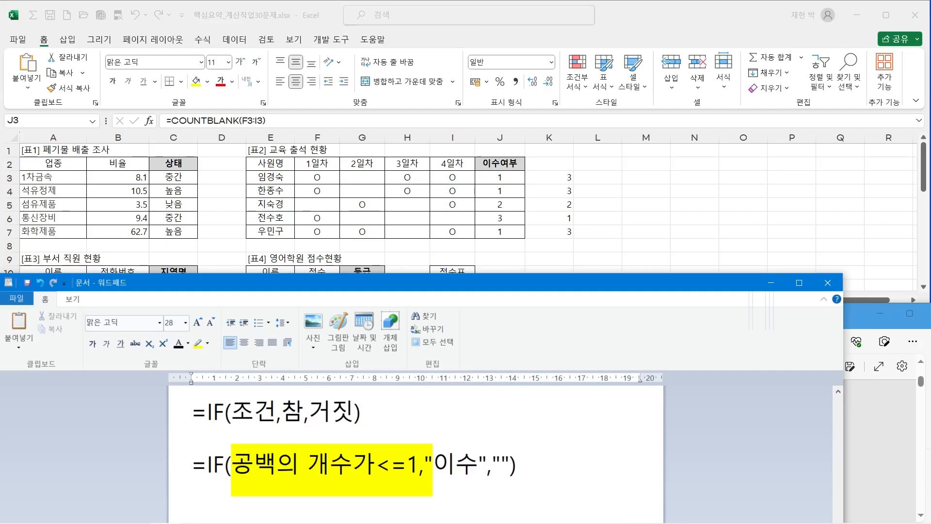
pyautogui.write('조거ㄴ,')
pyautogui.press('Return')
pyautogui.scroll(-2, 416, 454)
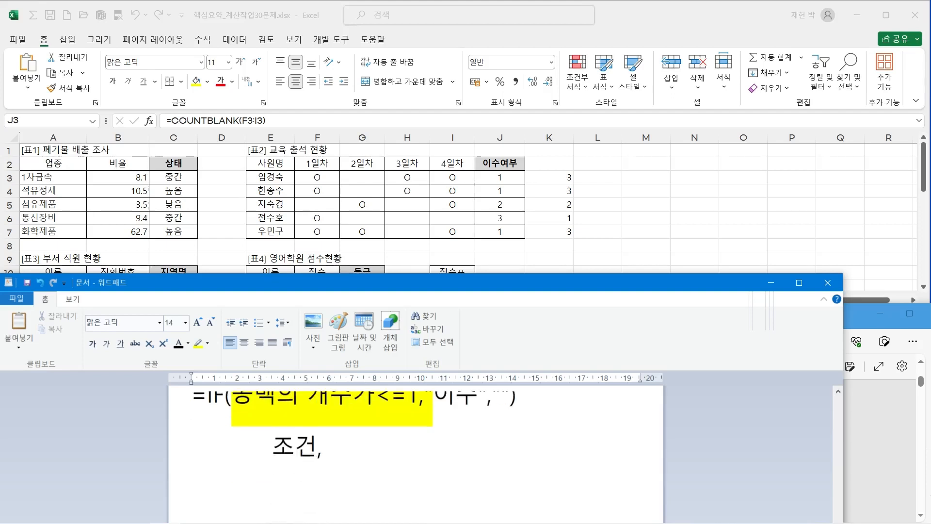
pyautogui.scroll(3, 416, 454)
pyautogui.scroll(-3, 416, 455)
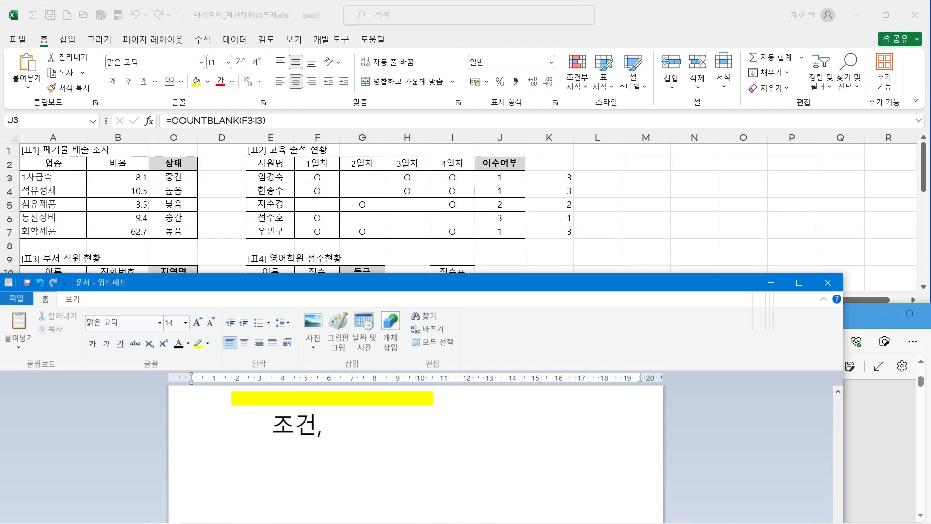
pyautogui.scroll(2, 416, 455)
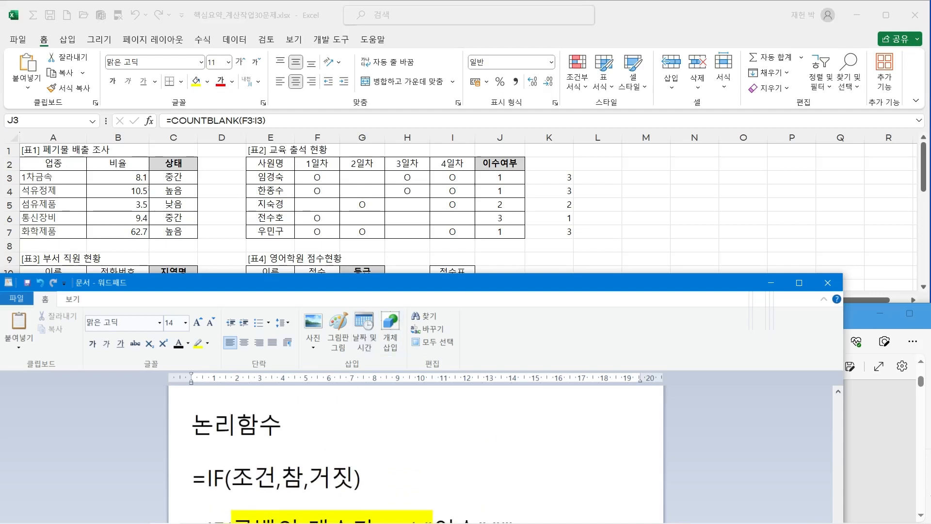
# Step: Move the notes window higher and add the labels 참, 거짓 beneath the "이수" and "" arguments
pyautogui.moveTo(358, 283); pyautogui.dragTo(352, 191)
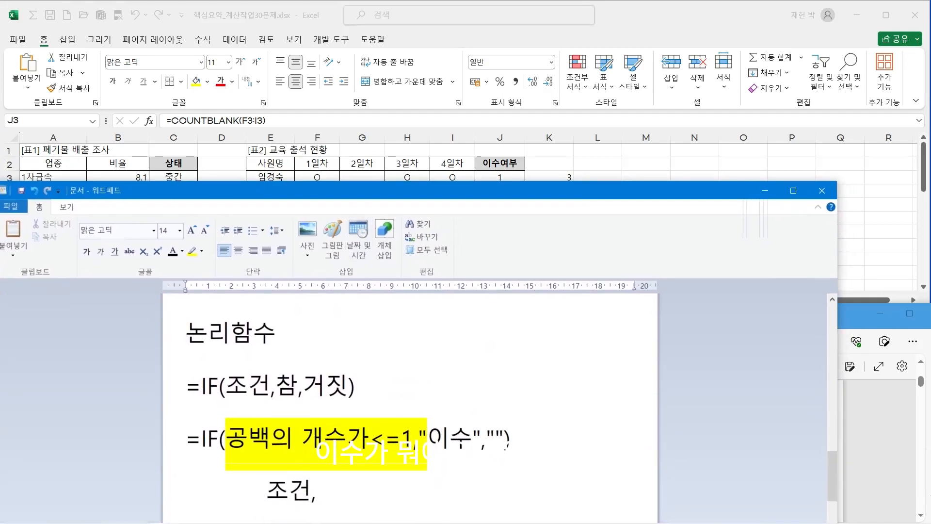
pyautogui.click(325, 490)
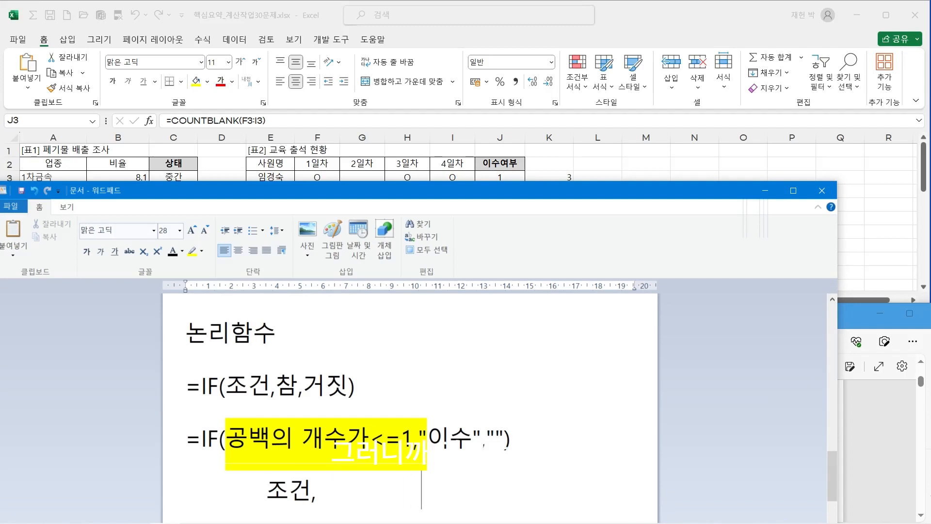
pyautogui.write('참')
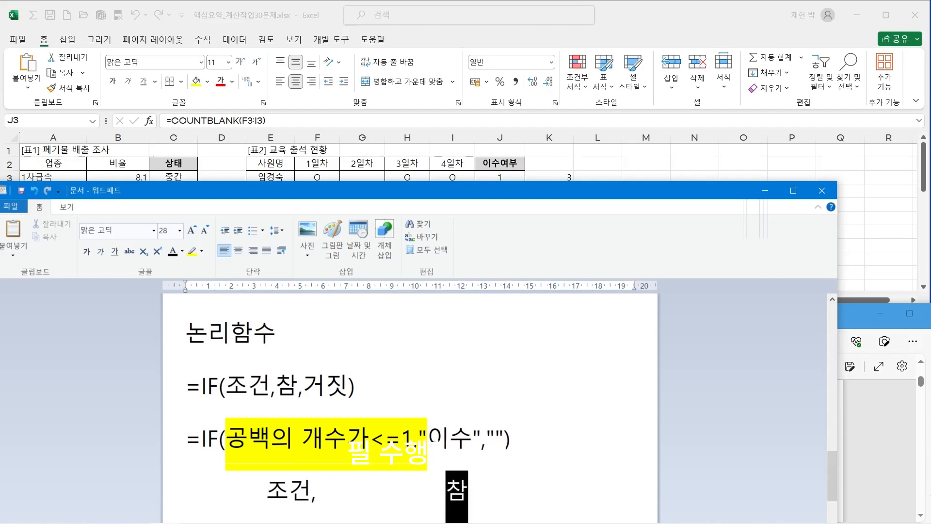
pyautogui.write(', 거짓')
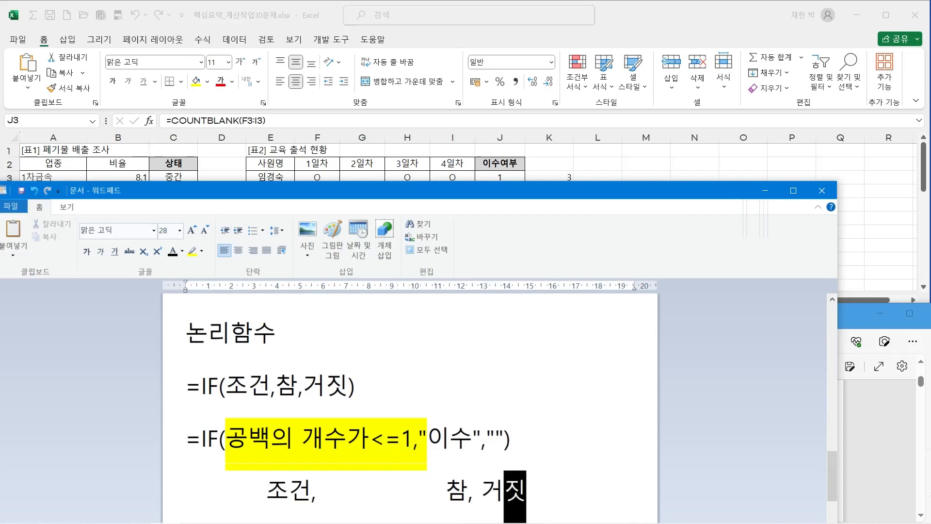
# Step: Switch to Excel and extend J3's COUNTBLANK formula into an IF condition, =IF(COUNTBLANK(F3:I3)<=1,
pyautogui.moveTo(573, 191); pyautogui.dragTo(0, 340)
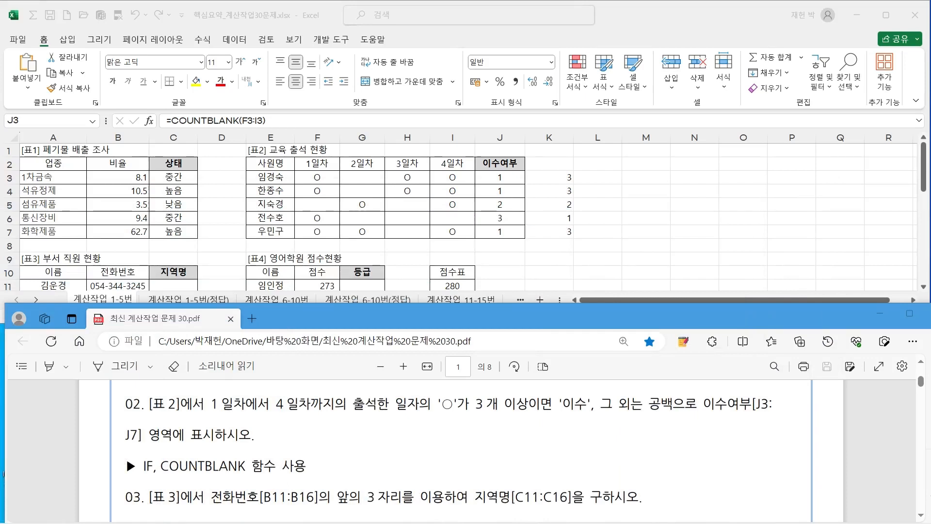
pyautogui.click(500, 177)
pyautogui.click(500, 177)
pyautogui.press('F2')
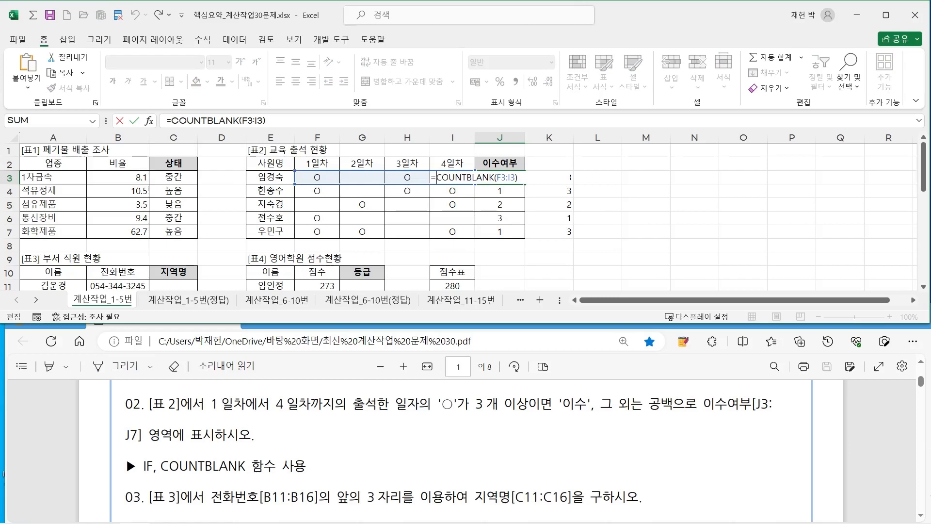
pyautogui.write('IF')
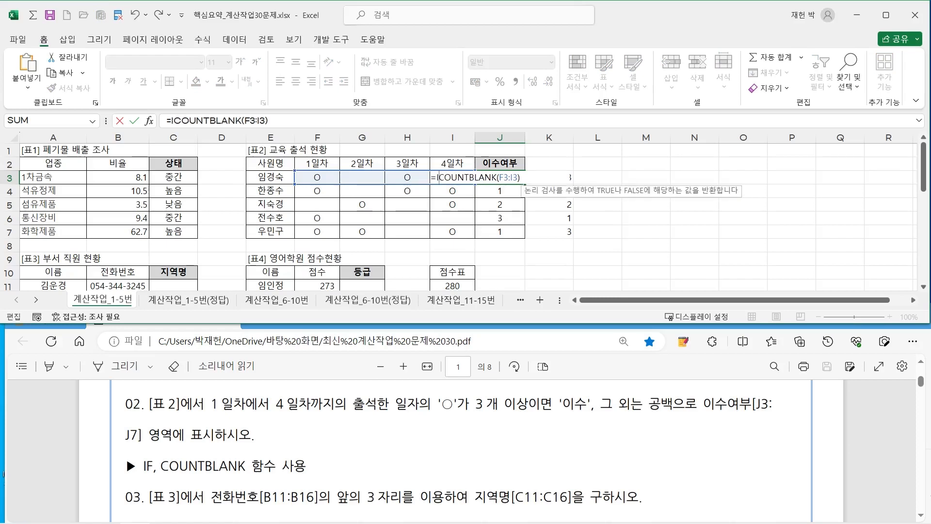
pyautogui.write('(')
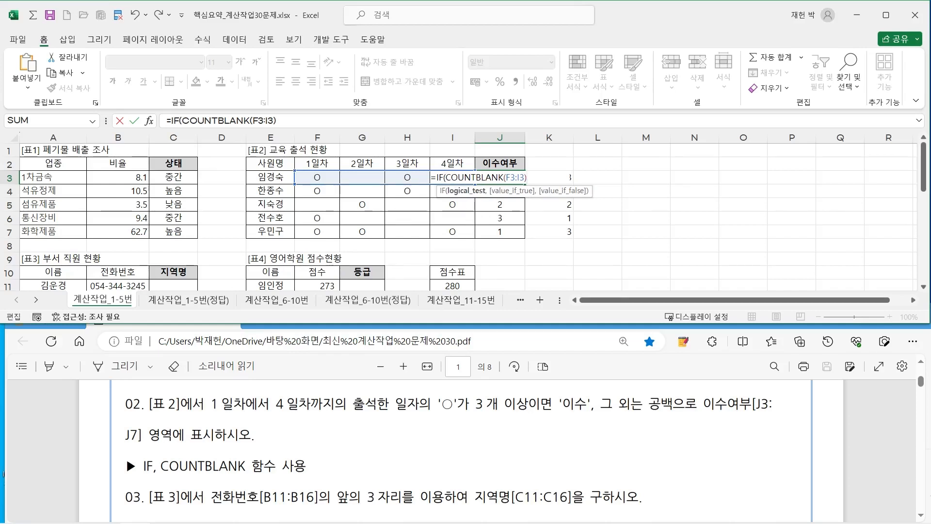
pyautogui.write('<=1,')
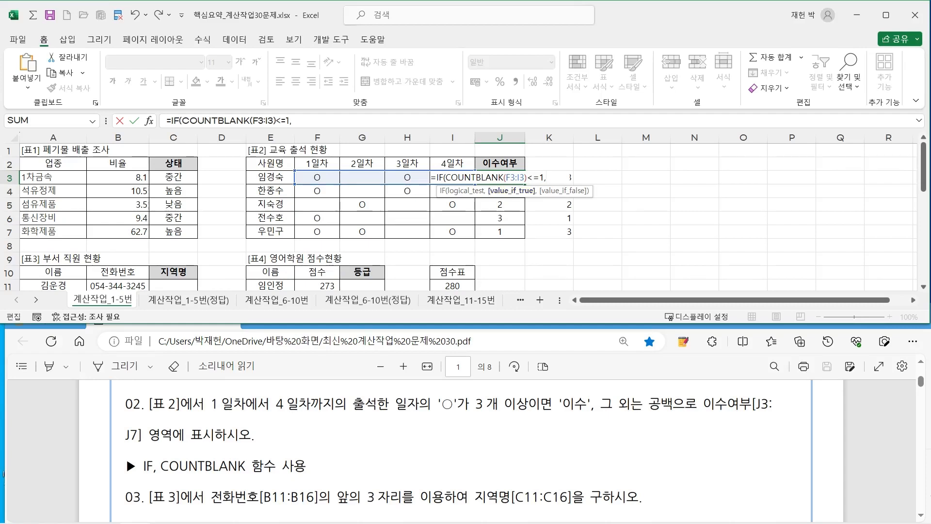
# Step: Bring the WordPad notes back beside the sheet and complete J3 as =IF(COUNTBLANK(F3:I3)<=1,"이수","")
pyautogui.moveTo(19, 522); pyautogui.dragTo(435, 246)
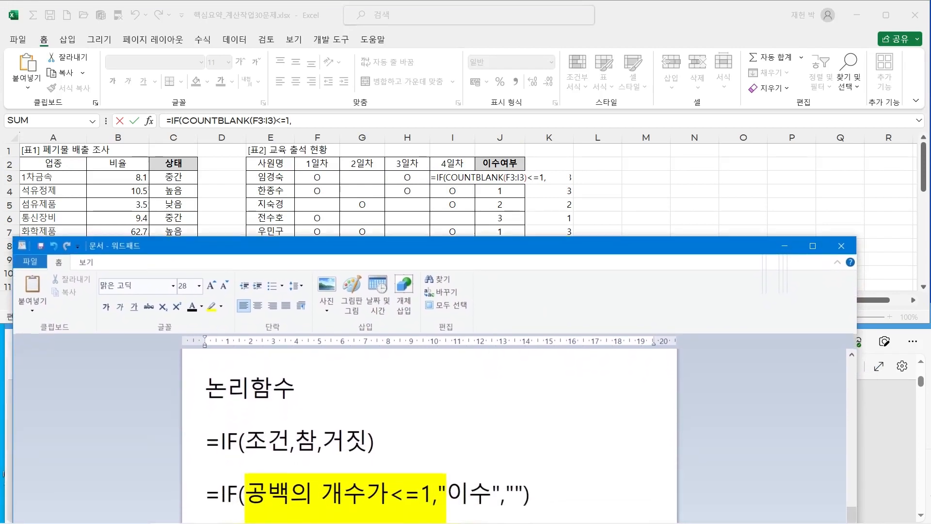
pyautogui.hotkey('alt', 'Tab')
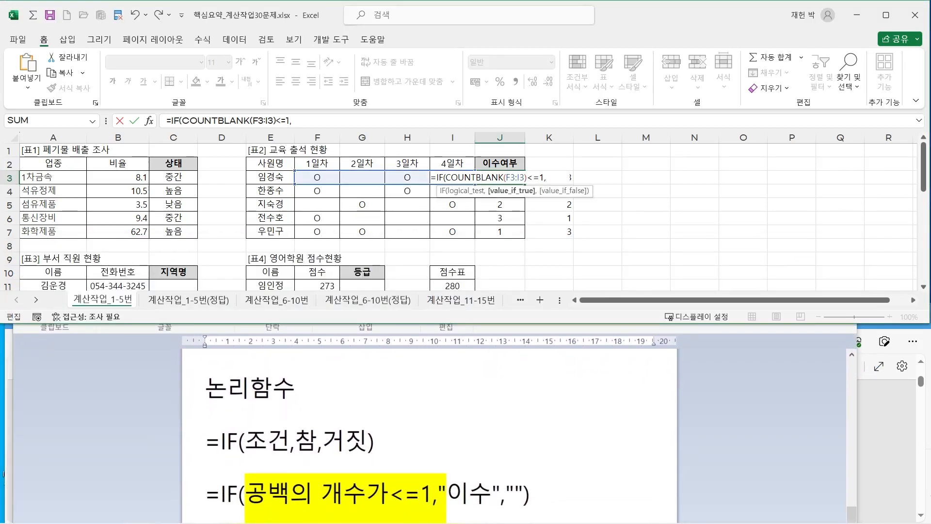
pyautogui.write('"이수",')
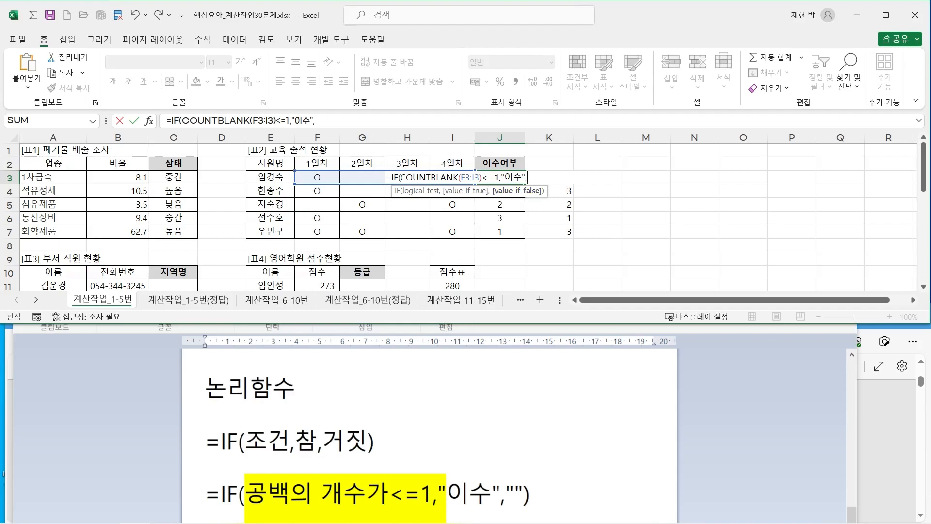
pyautogui.write('"")')
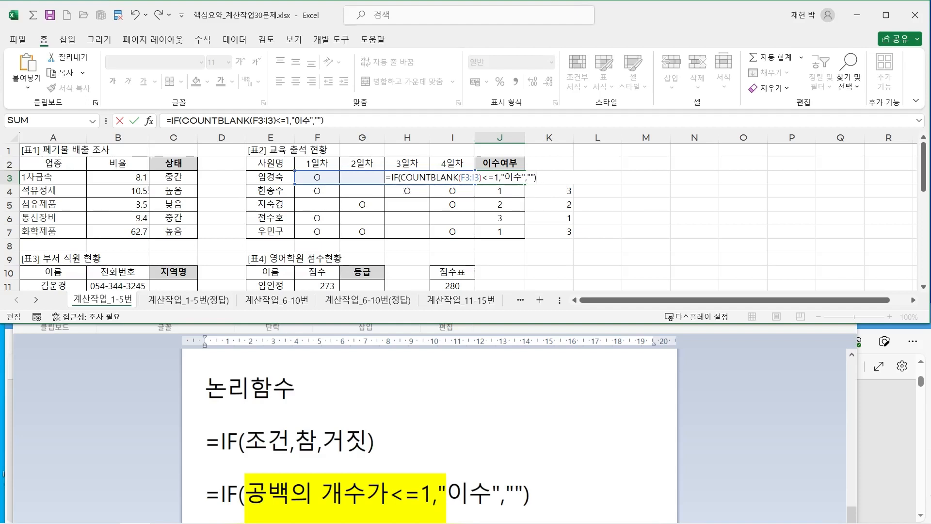
pyautogui.press('Return')
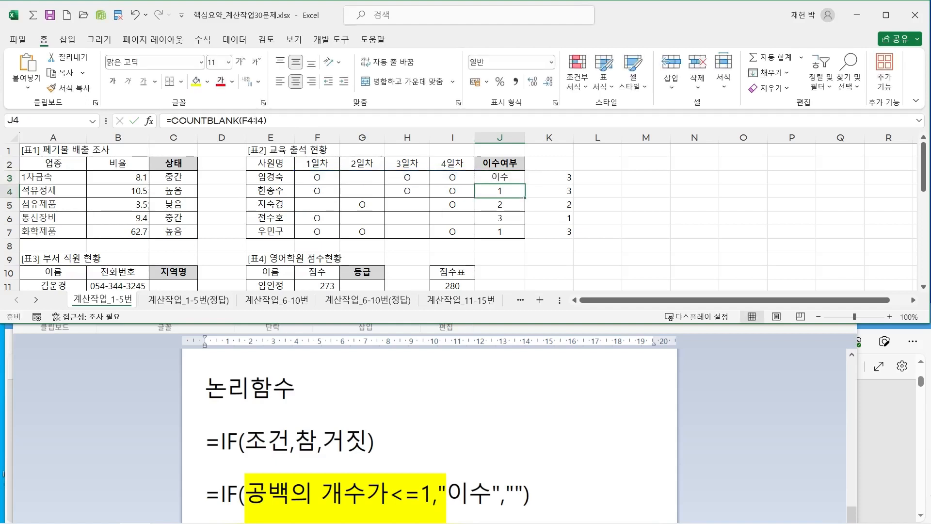
pyautogui.press('Up')
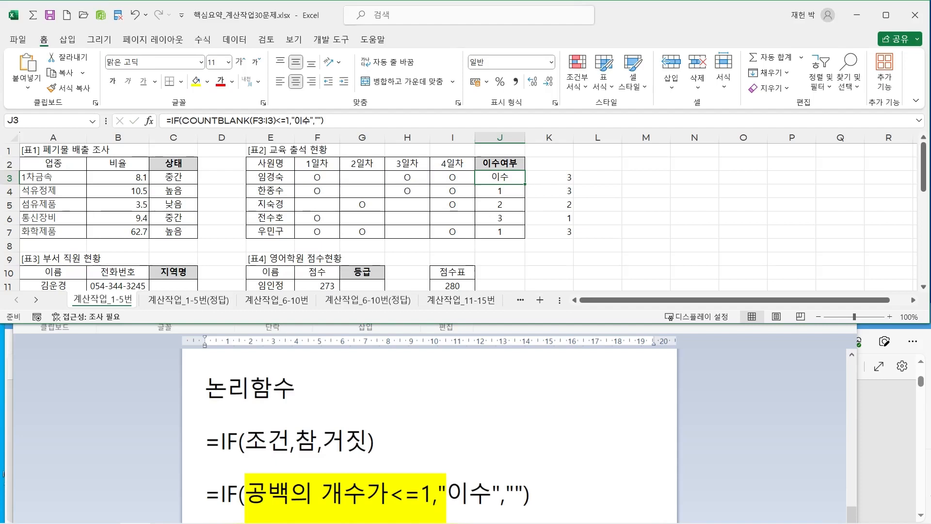
# Step: Fill J3's IF formula down through J7, and clear the 이수여부 range J3:J7 to start the solution over
pyautogui.moveTo(525, 184); pyautogui.dragTo(525, 237)
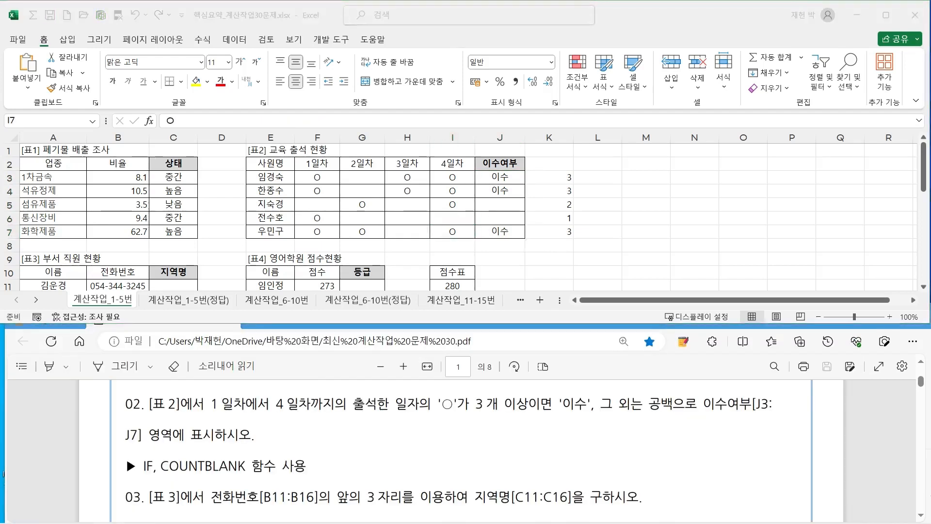
pyautogui.click(453, 232)
pyautogui.moveTo(500, 178); pyautogui.dragTo(500, 232)
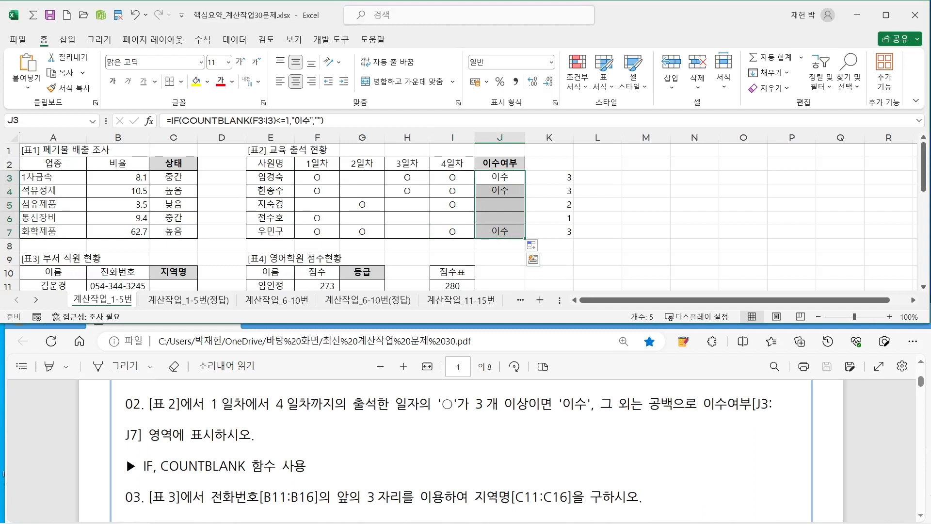
pyautogui.press('Delete')
pyautogui.press('Up')
pyautogui.press('Down')
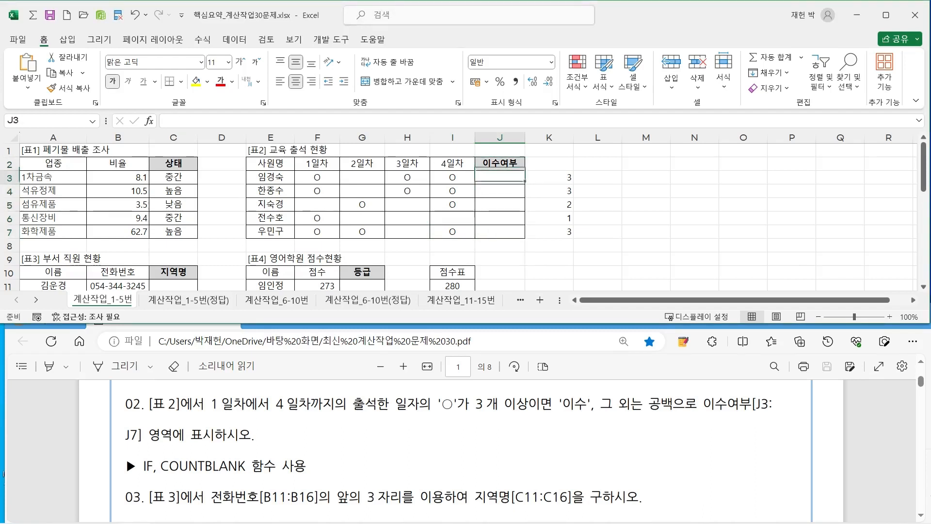
# Step: Enter =COUNTBLANK(F3:I3) in J3 and fill it down through J7
pyautogui.write('=')
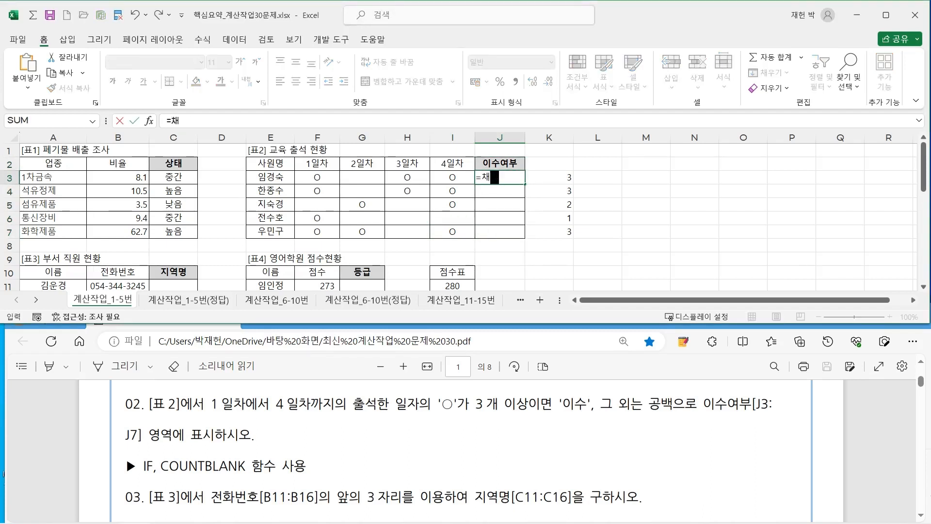
pyautogui.write('cou')
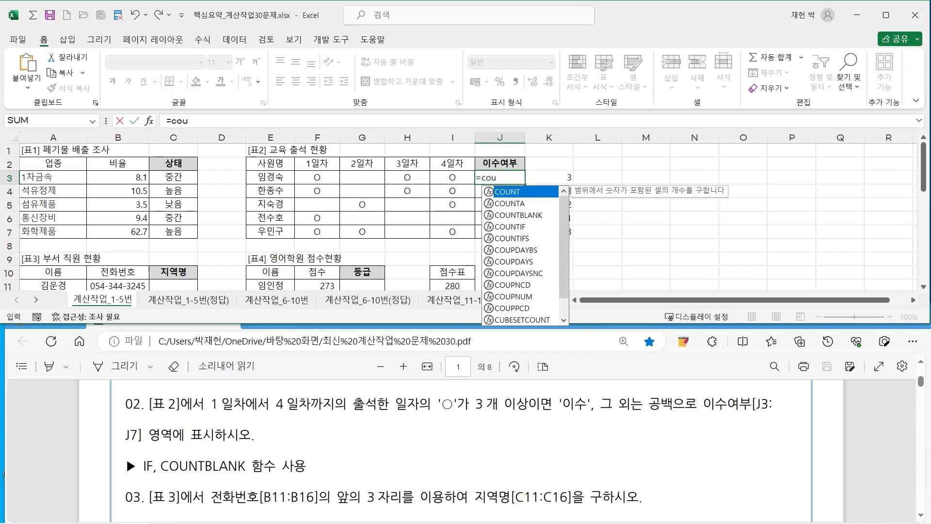
pyautogui.press('Down')
pyautogui.press('Down')
pyautogui.press('Tab')
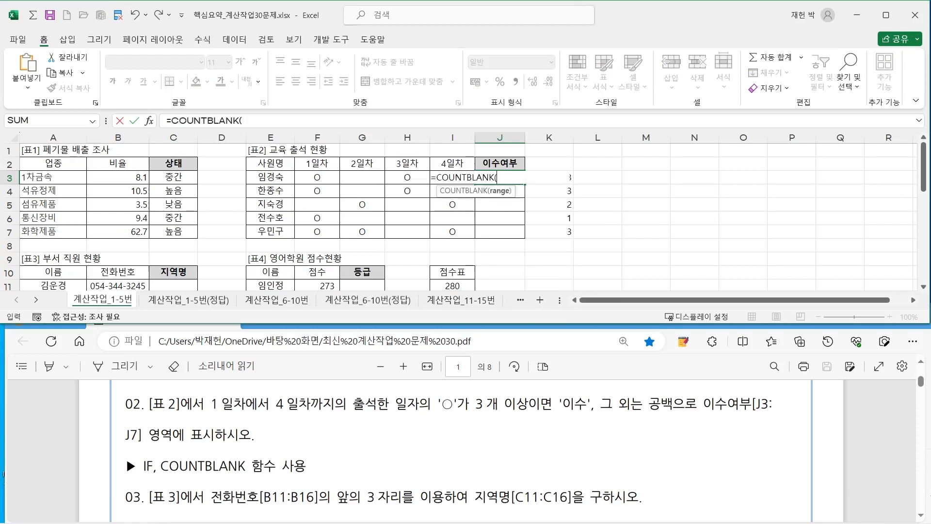
pyautogui.moveTo(317, 177); pyautogui.dragTo(453, 177)
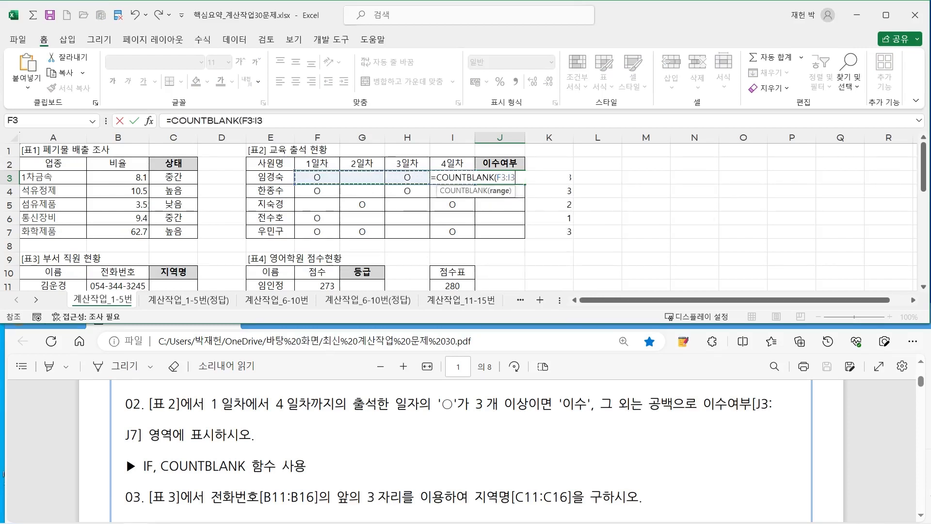
pyautogui.hotkey('ctrl', 'Return')
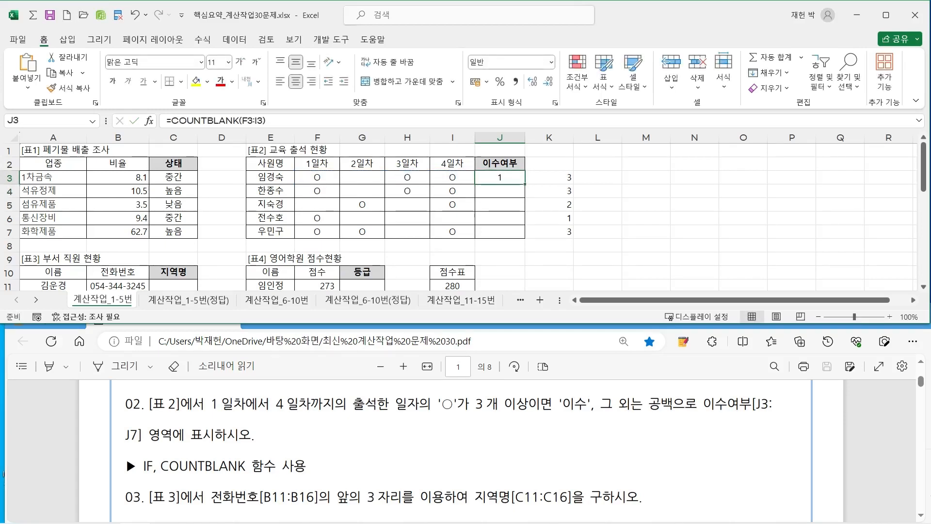
pyautogui.moveTo(525, 183); pyautogui.dragTo(519, 233)
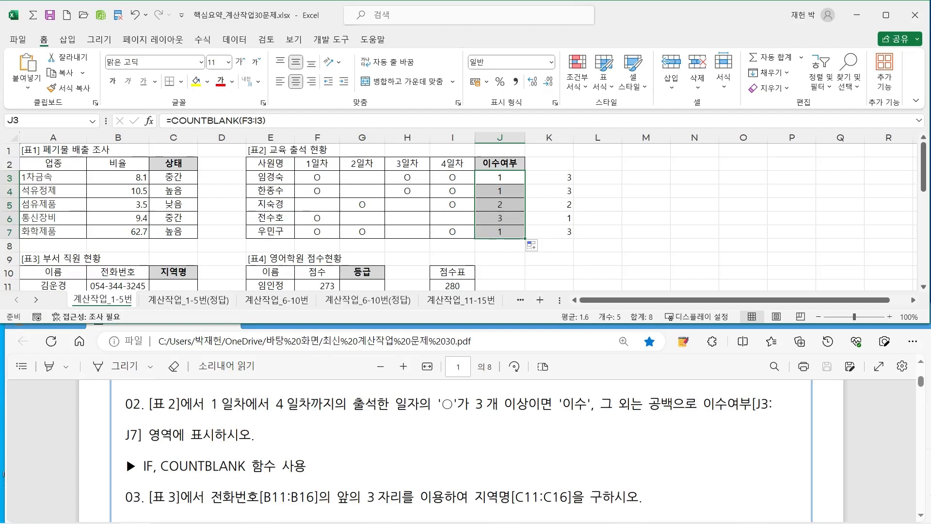
# Step: Insert IF( directly before COUNTBLANK(F3:I3) in J3's formula
pyautogui.doubleClick(499, 178)
pyautogui.click(437, 177)
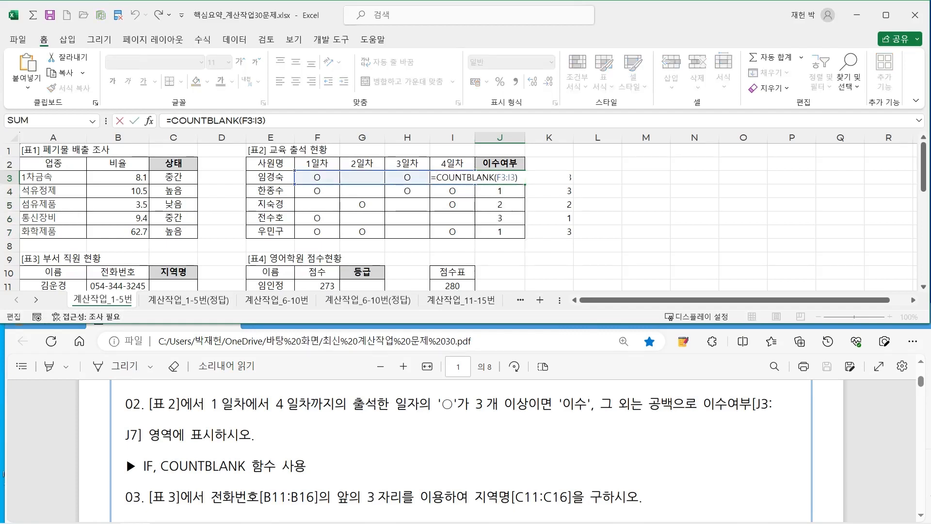
pyautogui.write('IF')
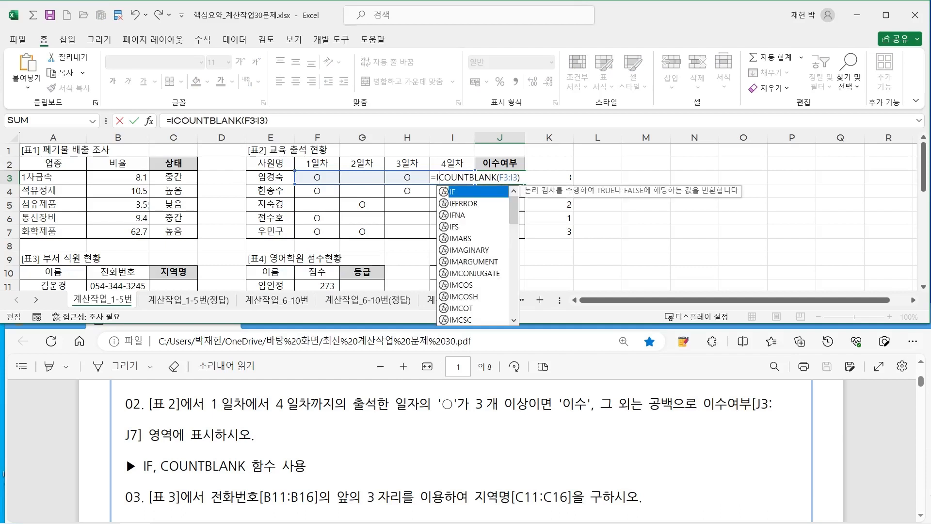
pyautogui.write('(')
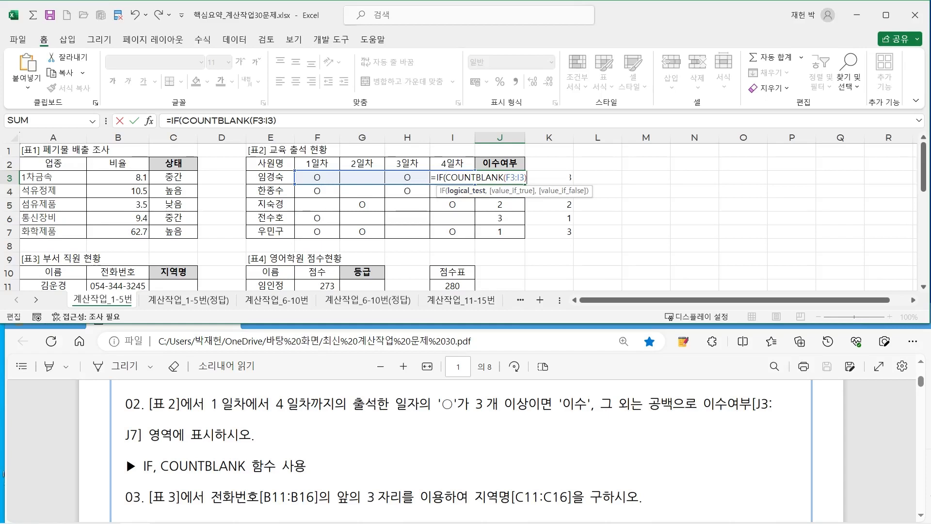
# Step: Complete J3 as =IF(COUNTBLANK(F3:I3)<=1,"이수","") and fill it down through J7
pyautogui.write('<=1,"dltn')
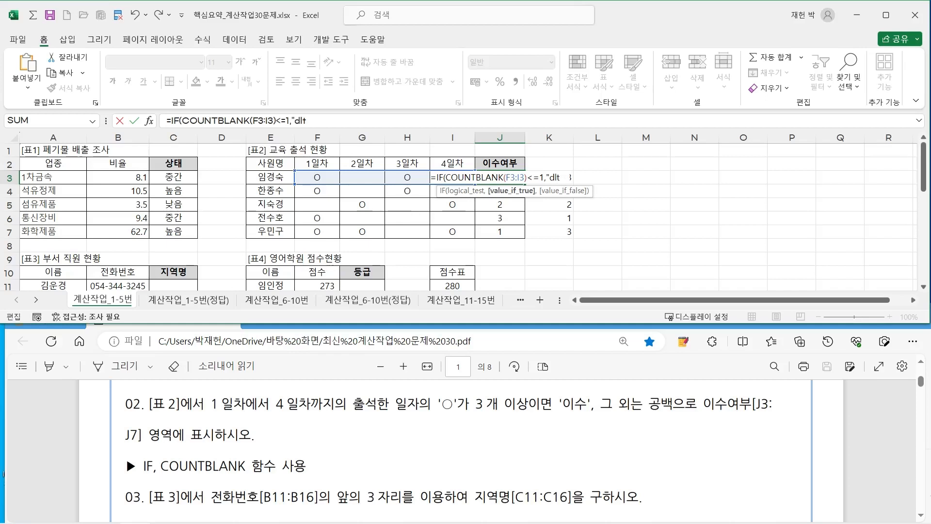
pyautogui.press('BackSpace')
pyautogui.press('BackSpace')
pyautogui.press('BackSpace')
pyautogui.write('이수"')
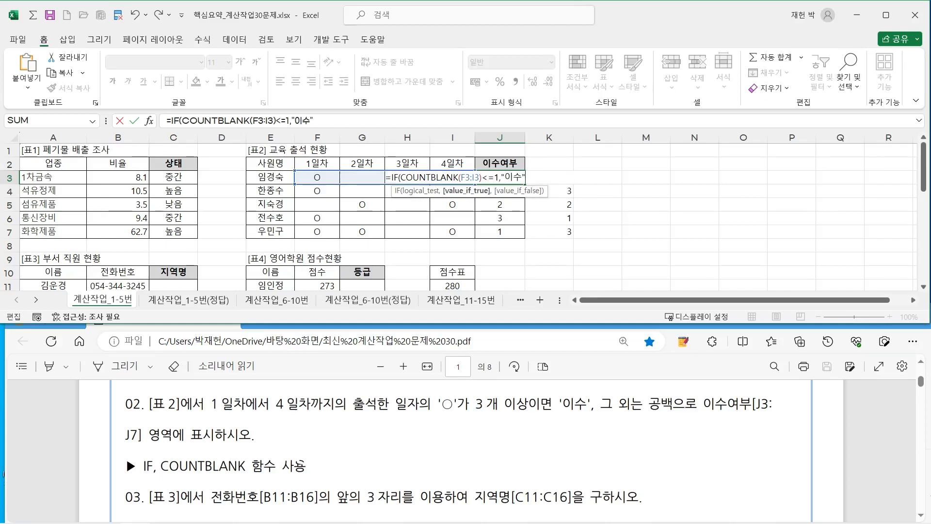
pyautogui.write(',""')
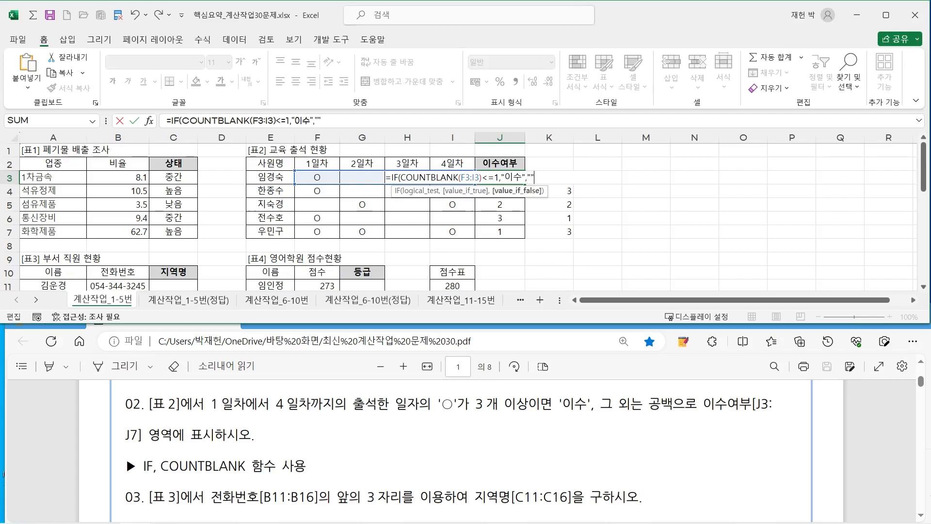
pyautogui.write(')')
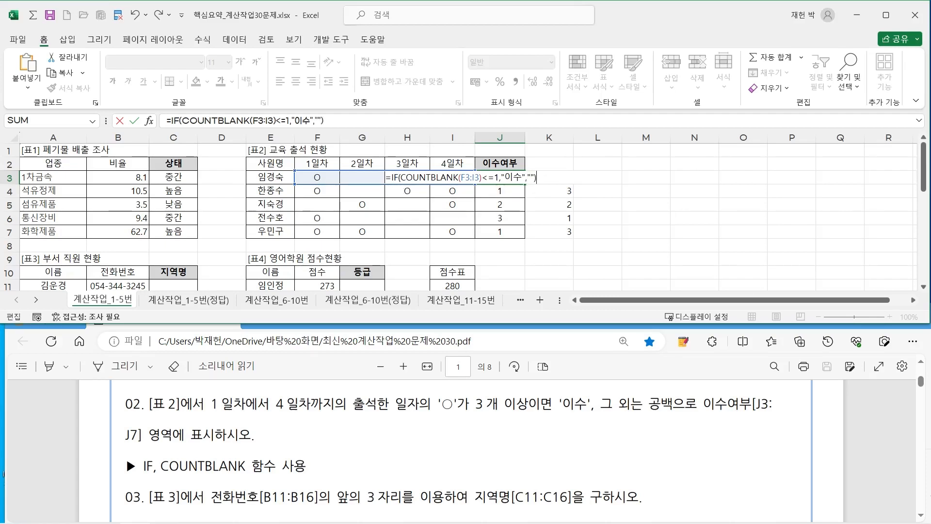
pyautogui.press('Return')
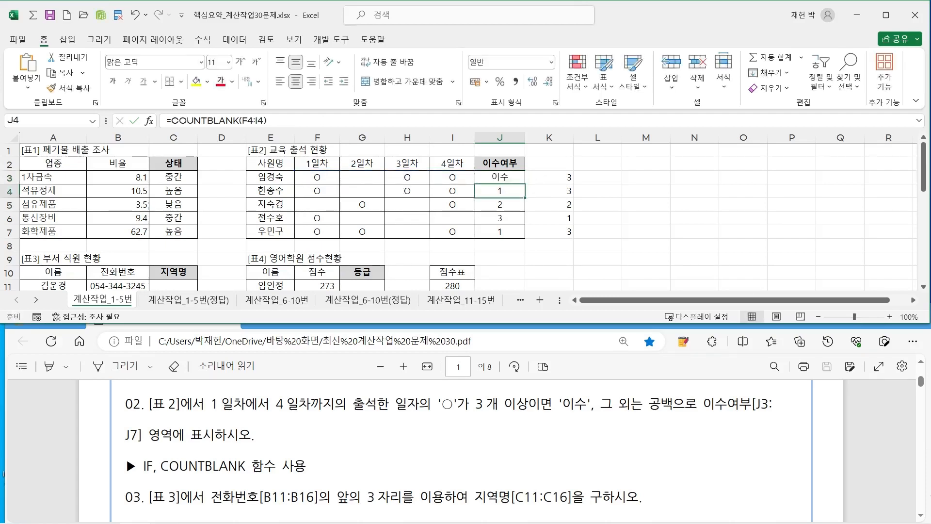
pyautogui.press('Up')
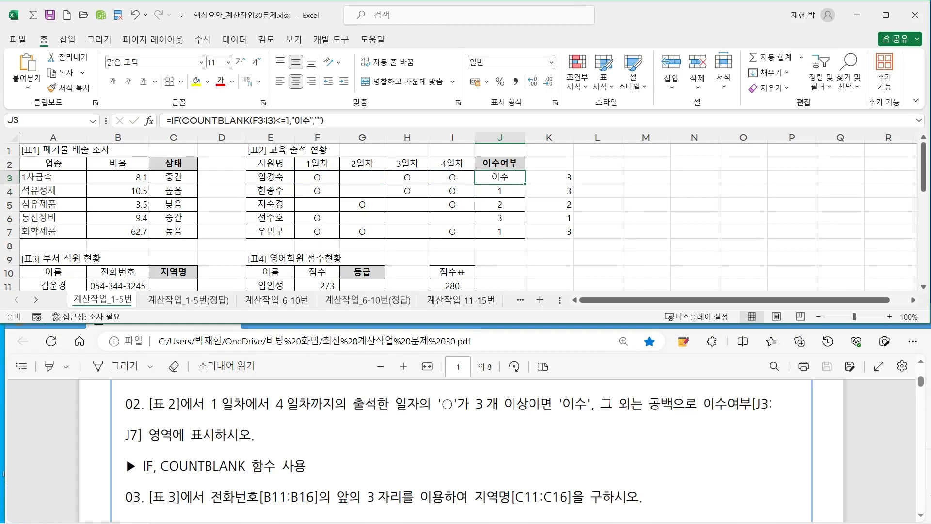
pyautogui.moveTo(525, 184); pyautogui.dragTo(525, 237)
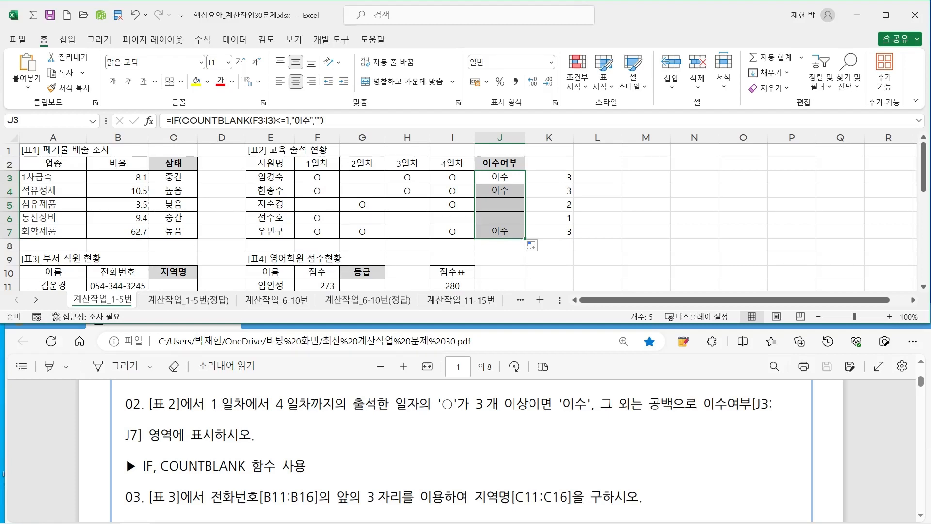
# Step: Read question 03 in the PDF, highlighting its phone number range, and examine 표3 and the 지역번호 표 in the sheet
pyautogui.click(221, 259)
pyautogui.scroll(-2, 460, 216)
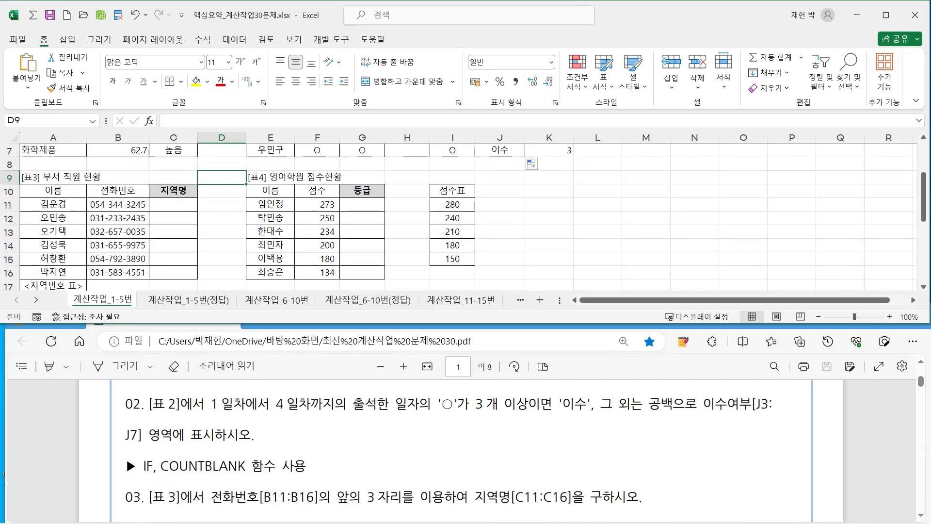
pyautogui.click(460, 451)
pyautogui.scroll(-1, 461, 451)
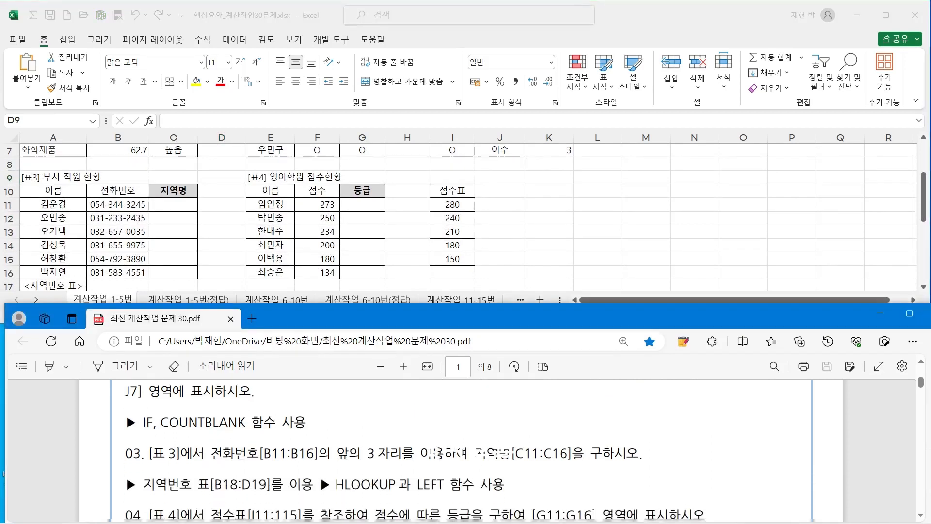
pyautogui.scroll(-2, 461, 451)
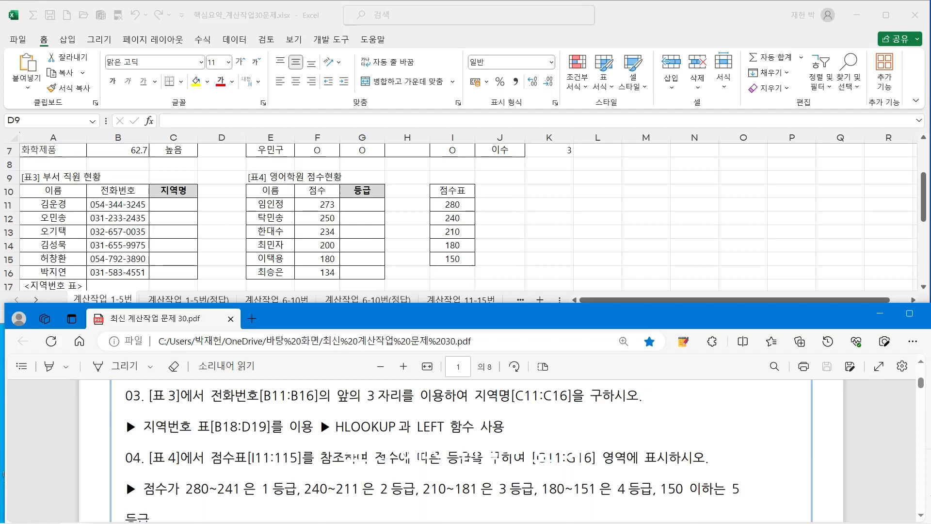
pyautogui.moveTo(260, 395); pyautogui.dragTo(316, 395)
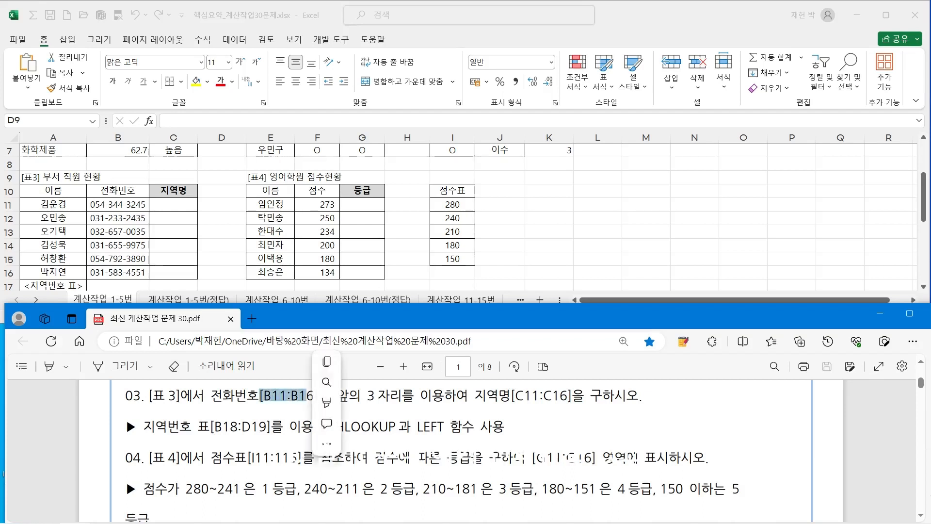
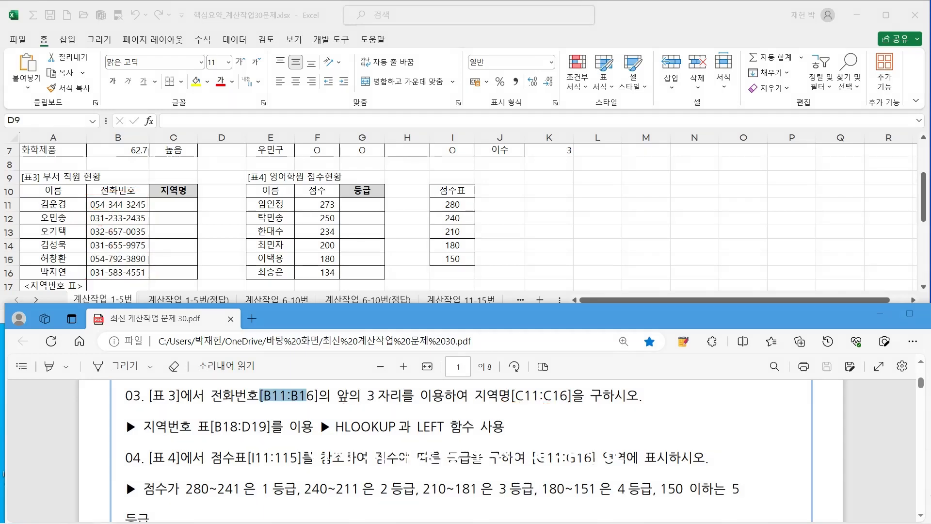
pyautogui.click(221, 259)
pyautogui.click(222, 259)
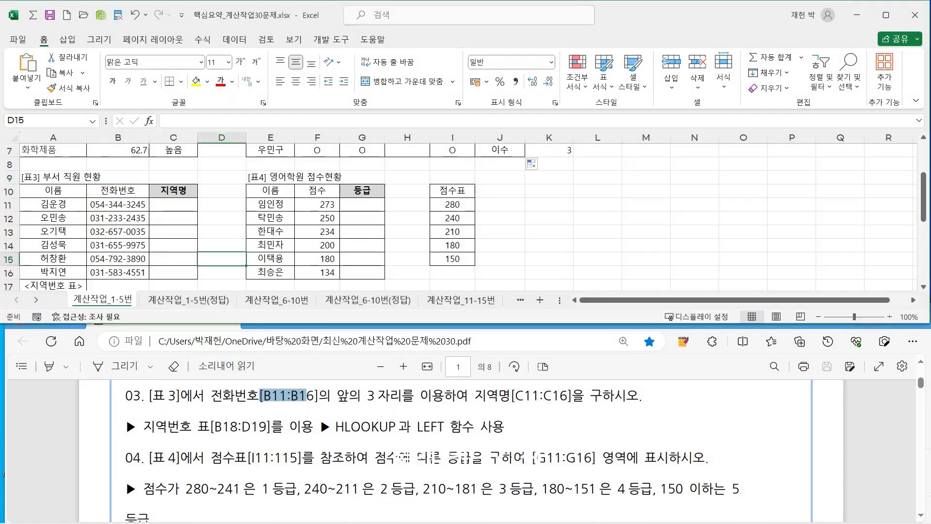
pyautogui.scroll(-1, 465, 216)
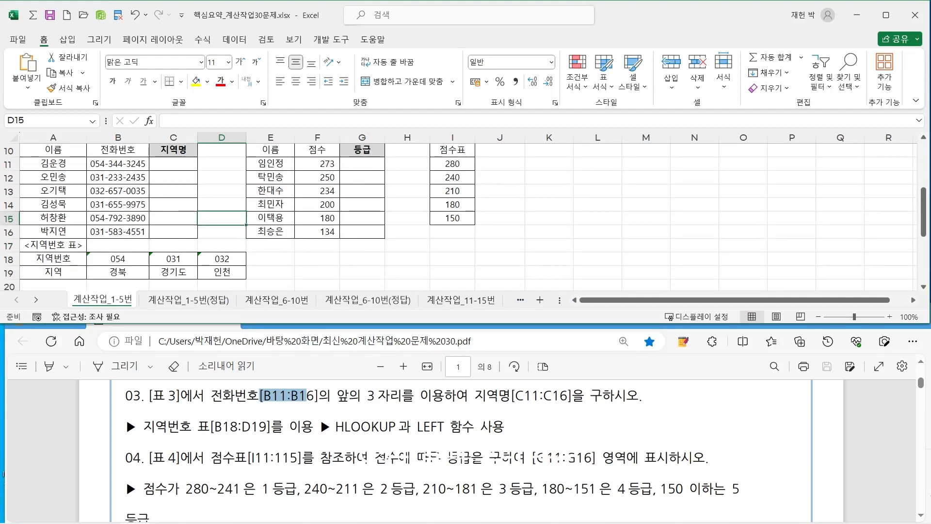
# Step: Start drawing on the screen, underline 054 in B18 and the area code in B11, and handwrite 경북 at C11
pyautogui.hotkey('ctrl', '2')
pyautogui.moveTo(99, 266); pyautogui.dragTo(125, 263)
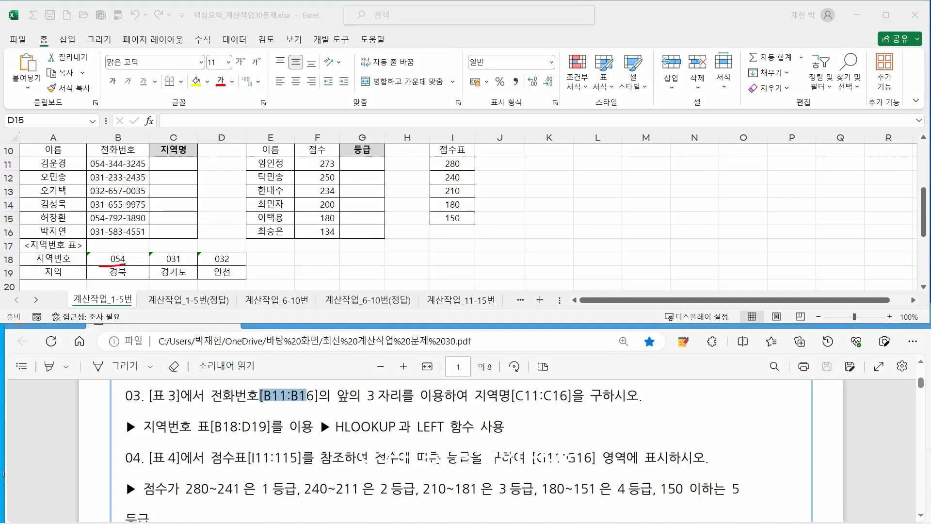
pyautogui.moveTo(85, 169); pyautogui.dragTo(98, 168)
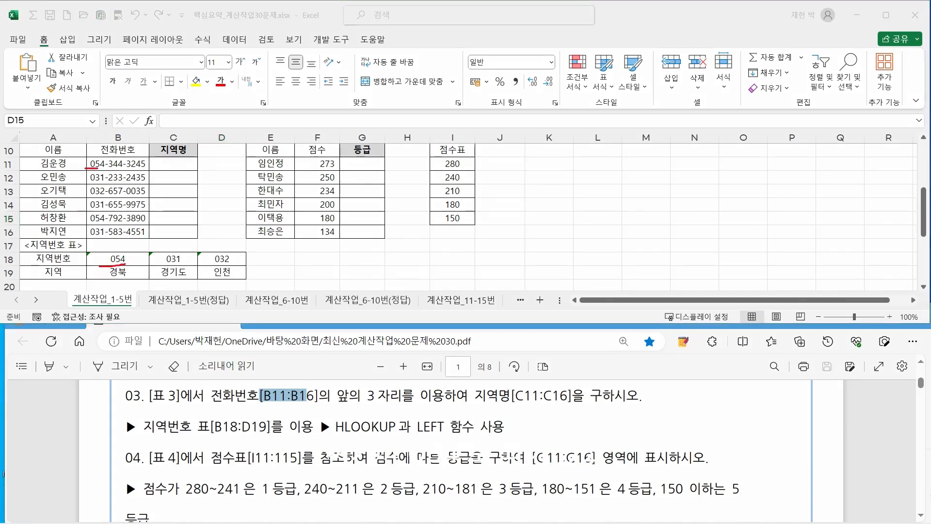
pyautogui.moveTo(157, 156); pyautogui.dragTo(169, 171)
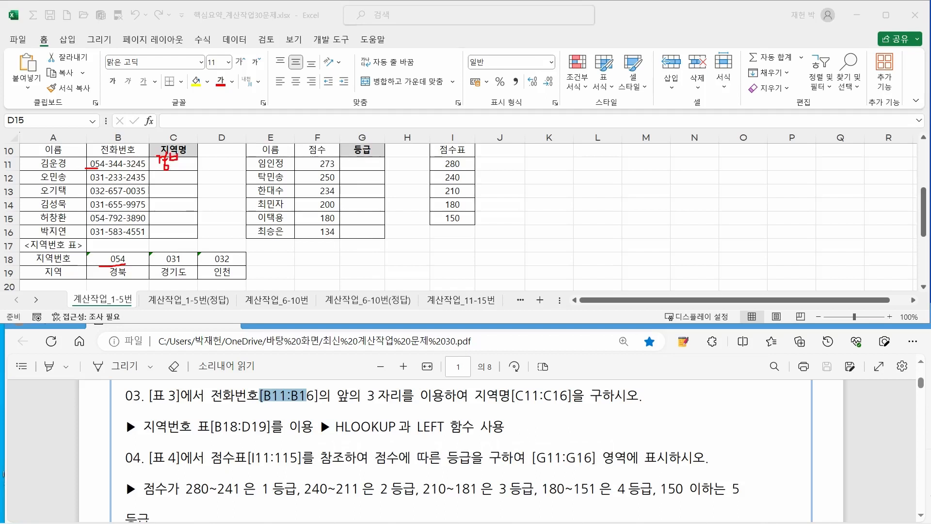
pyautogui.moveTo(167, 163)
pyautogui.mouseDown()
pyautogui.moveTo(187, 159)
pyautogui.moveTo(181, 173)
pyautogui.mouseUp()
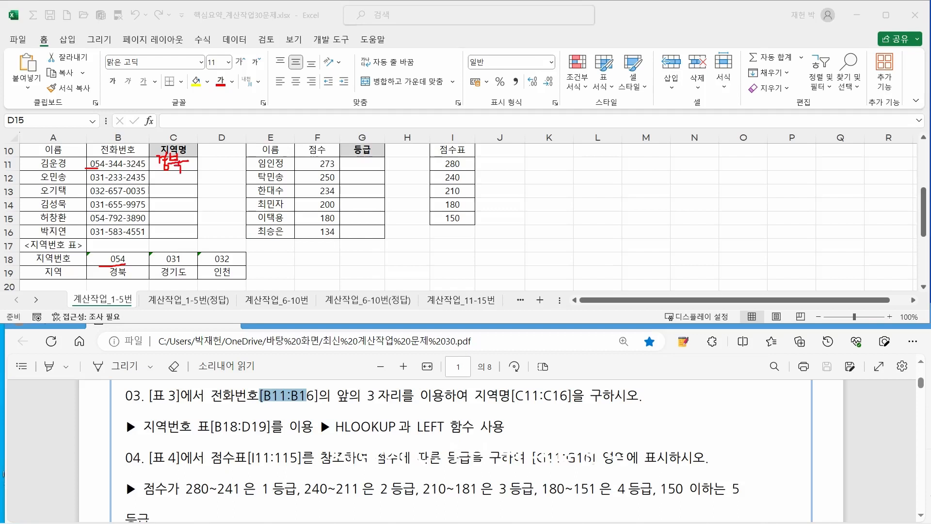
# Step: Underline the area code 031 in B12 and 경기도 in C19, and handwrite 경기도 at C12
pyautogui.moveTo(87, 184); pyautogui.dragTo(112, 183)
pyautogui.moveTo(156, 280); pyautogui.dragTo(187, 279)
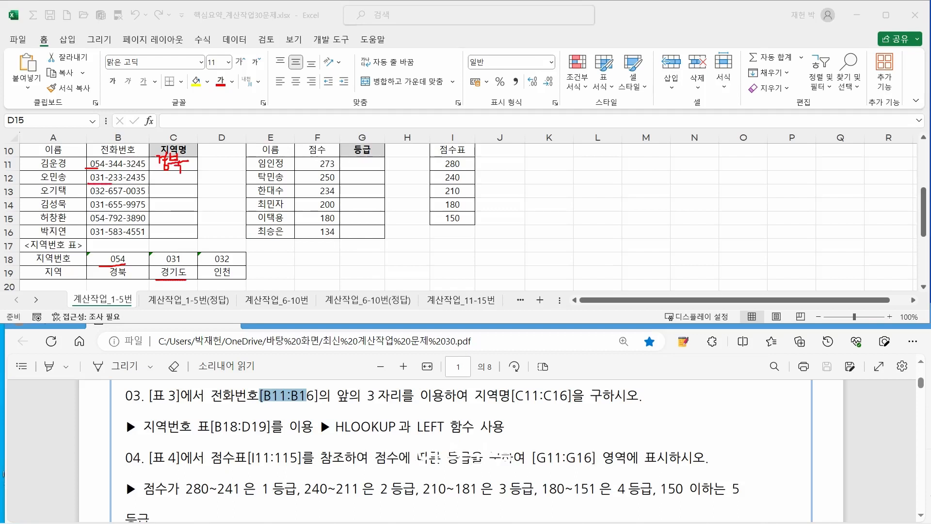
pyautogui.moveTo(151, 171)
pyautogui.mouseDown()
pyautogui.moveTo(162, 171)
pyautogui.moveTo(161, 183)
pyautogui.moveTo(191, 187)
pyautogui.moveTo(204, 172)
pyautogui.moveTo(198, 183)
pyautogui.moveTo(209, 182)
pyautogui.mouseUp()
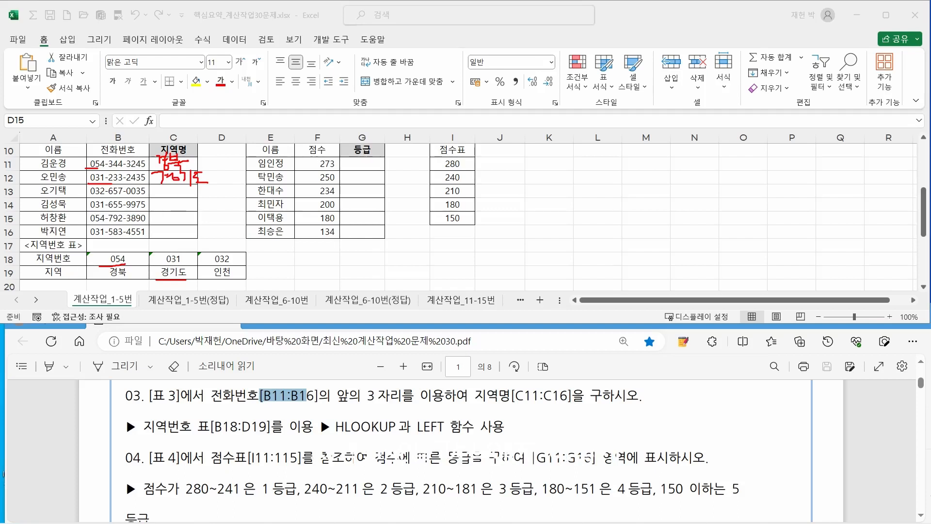
# Step: Underline the region names in row 19 and question 03's target range, lookup table, HLOOKUP and LEFT, and draw a box around B18:D19
pyautogui.moveTo(105, 280); pyautogui.dragTo(225, 279)
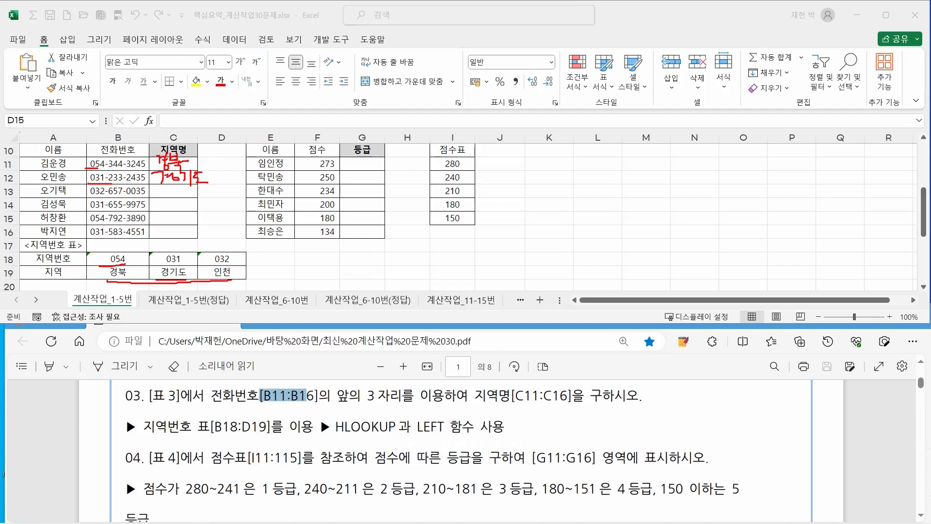
pyautogui.moveTo(474, 400); pyautogui.dragTo(553, 399)
pyautogui.moveTo(154, 433); pyautogui.dragTo(264, 434)
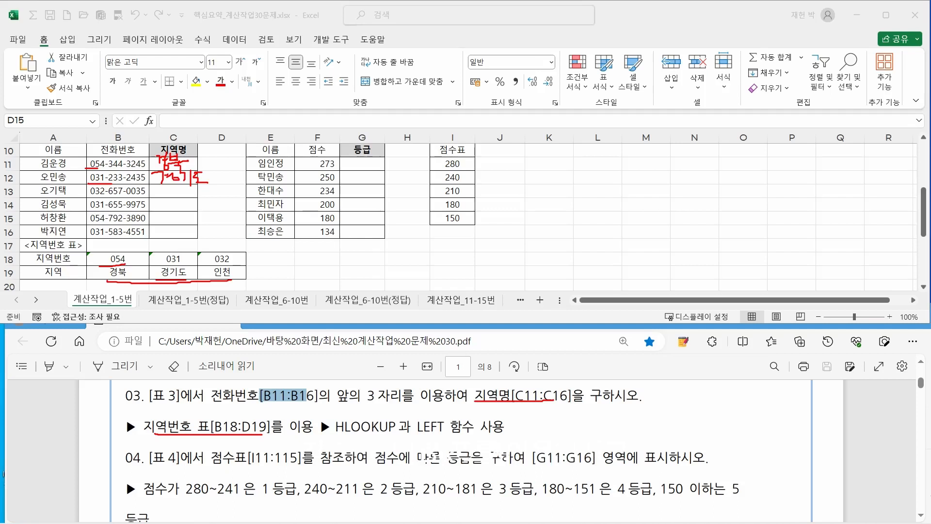
pyautogui.moveTo(87, 252)
pyautogui.mouseDown()
pyautogui.moveTo(84, 274)
pyautogui.moveTo(99, 284)
pyautogui.moveTo(246, 276)
pyautogui.moveTo(238, 247)
pyautogui.moveTo(100, 257)
pyautogui.mouseUp()
pyautogui.moveTo(334, 435); pyautogui.dragTo(480, 436)
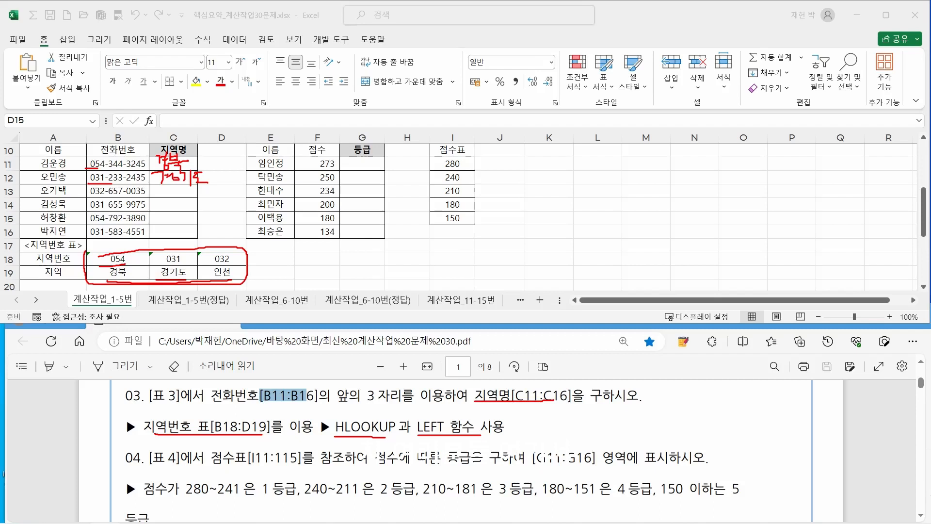
# Step: Underline and circle the area codes in 전화번호 with an arrow to the 지역번호 표, and mark question 03's first-three-digits and LEFT phrases
pyautogui.moveTo(216, 406); pyautogui.dragTo(383, 401)
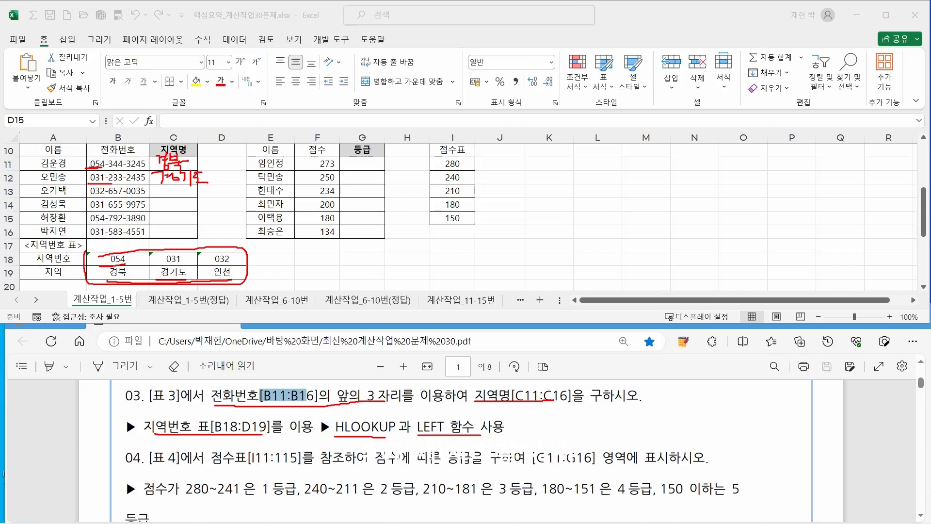
pyautogui.moveTo(89, 195)
pyautogui.mouseDown()
pyautogui.moveTo(104, 196)
pyautogui.moveTo(102, 212)
pyautogui.mouseUp()
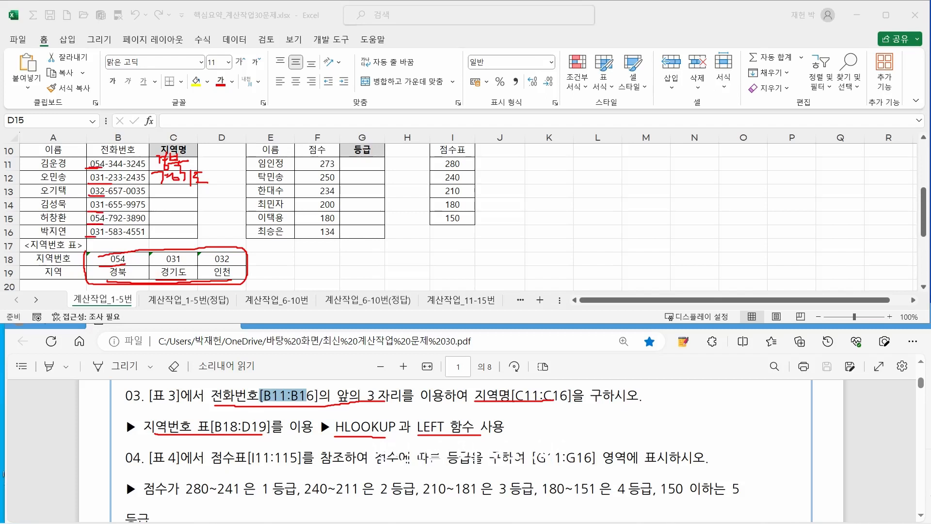
pyautogui.moveTo(74, 238)
pyautogui.mouseDown()
pyautogui.moveTo(46, 266)
pyautogui.moveTo(79, 270)
pyautogui.moveTo(66, 277)
pyautogui.moveTo(80, 180)
pyautogui.moveTo(94, 153)
pyautogui.moveTo(107, 164)
pyautogui.moveTo(101, 234)
pyautogui.mouseUp()
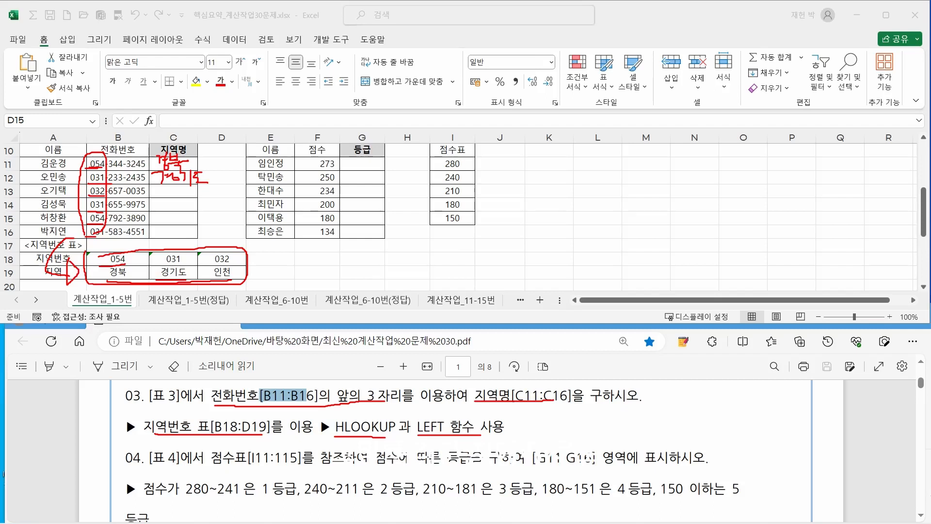
pyautogui.moveTo(410, 421)
pyautogui.mouseDown()
pyautogui.moveTo(505, 418)
pyautogui.moveTo(466, 433)
pyautogui.moveTo(411, 432)
pyautogui.mouseUp()
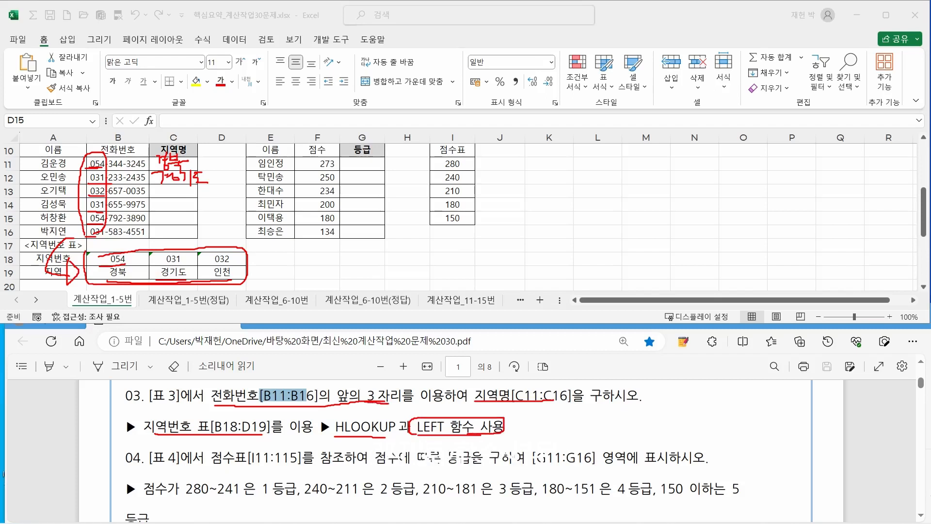
pyautogui.moveTo(336, 403)
pyautogui.mouseDown()
pyautogui.moveTo(364, 384)
pyautogui.moveTo(413, 399)
pyautogui.moveTo(372, 404)
pyautogui.mouseUp()
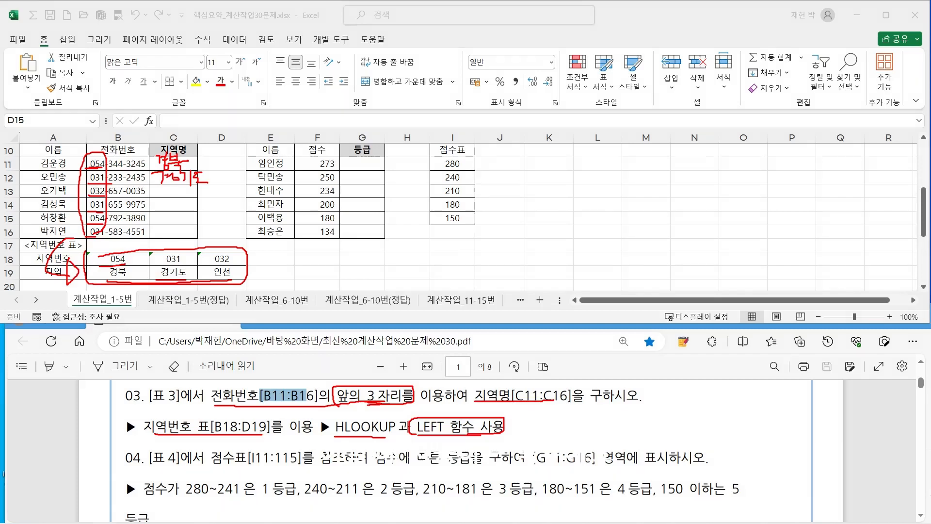
# Step: Switch to WordPad and add the example formula =LEFT("ABCDE",3) below the IF function notes
pyautogui.moveTo(0, 485); pyautogui.dragTo(547, 35)
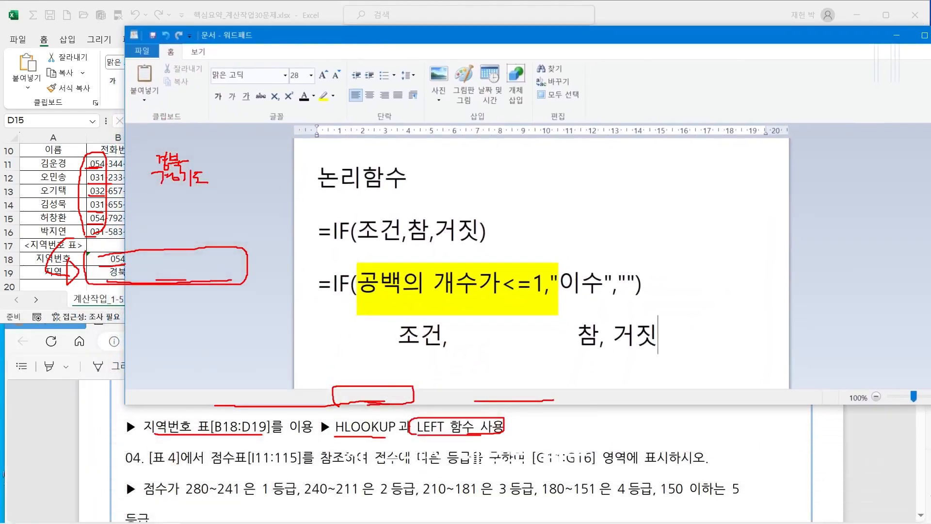
pyautogui.scroll(-1, 541, 262)
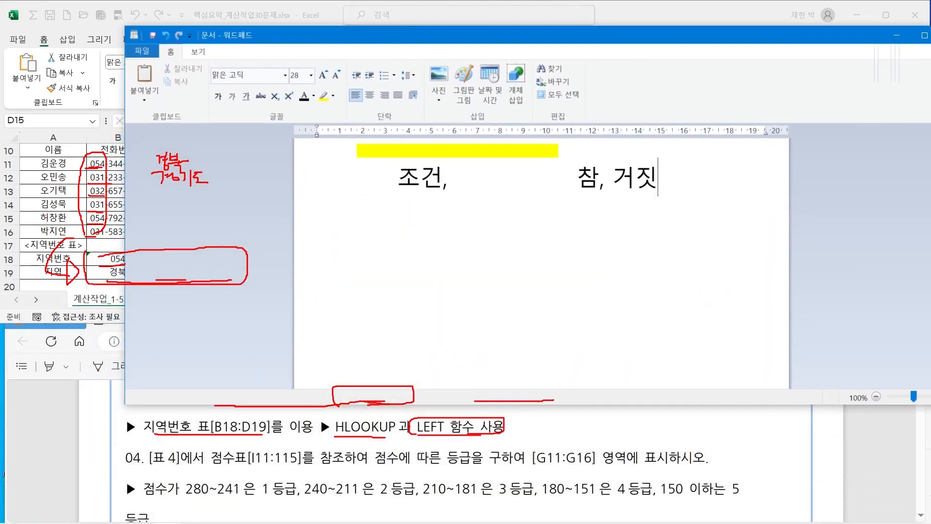
pyautogui.press('Return')
pyautogui.press('Return')
pyautogui.write('ㄸ')
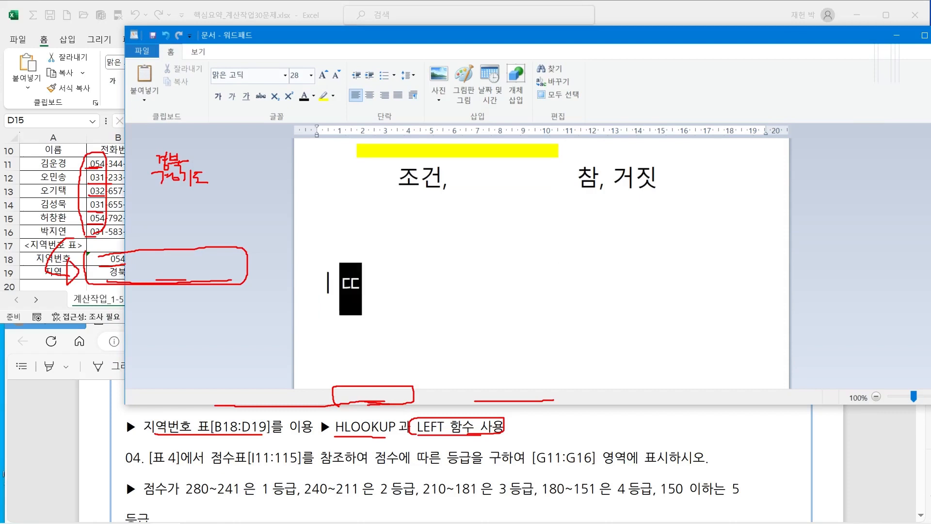
pyautogui.press('BackSpace')
pyautogui.write('LEF')
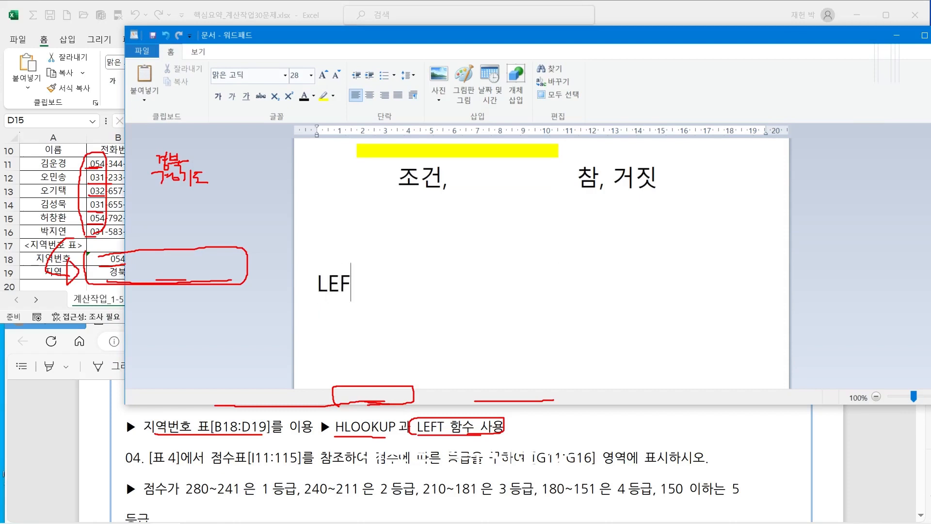
pyautogui.write('T')
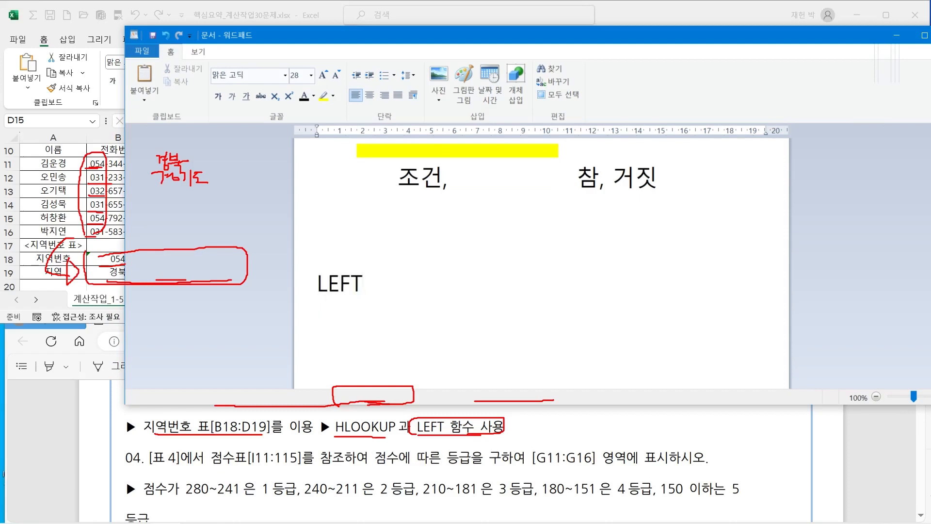
pyautogui.write('=')
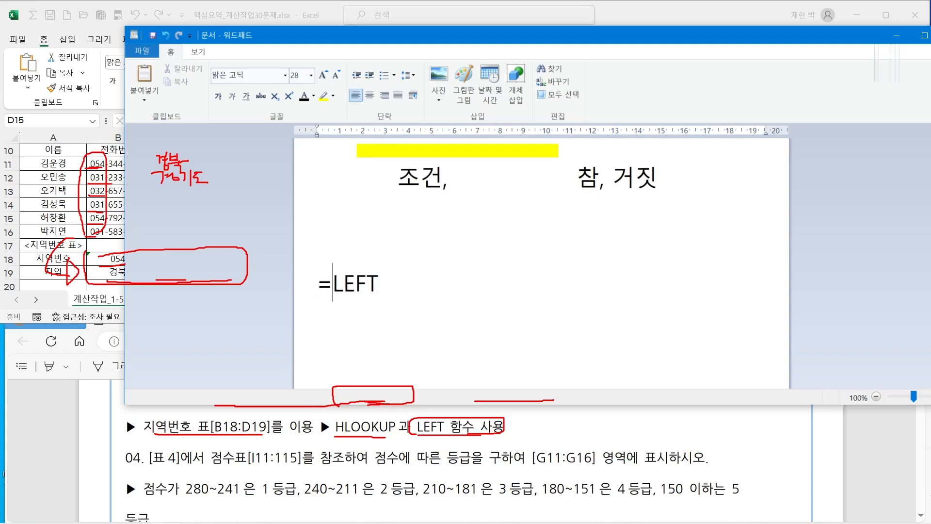
pyautogui.press('End')
pyautogui.write('("')
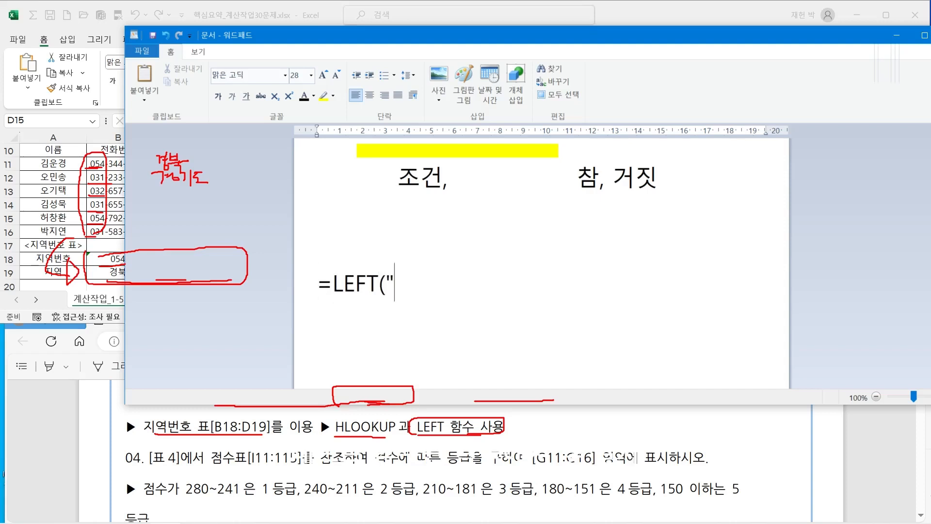
pyautogui.write('ABCD')
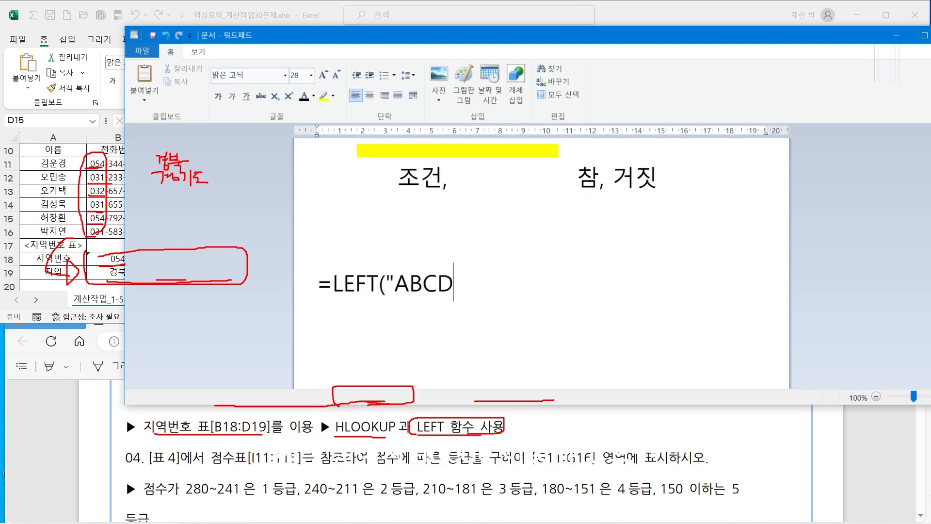
pyautogui.write('E",')
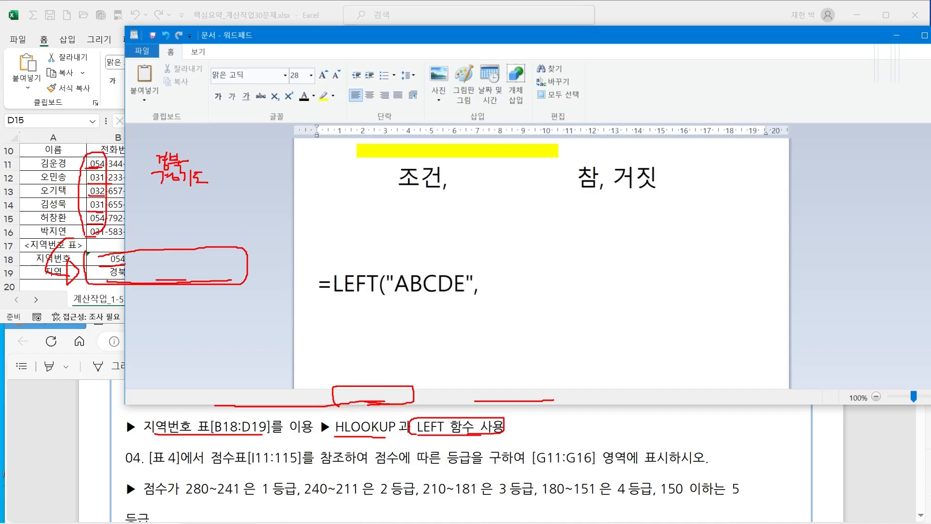
pyautogui.write('3) ')
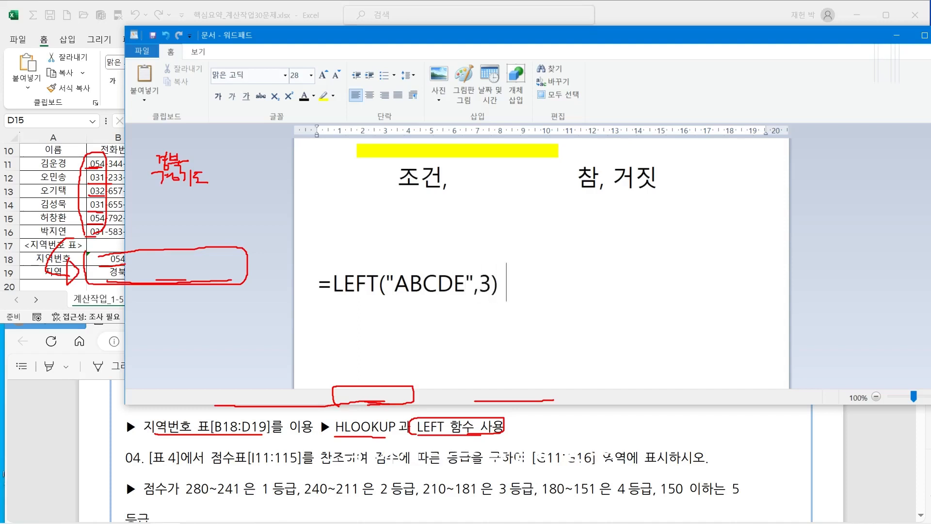
# Step: Describe the LEFT formula as 왼쪽에서 3글자 추출 and write its result ABC on the following line
pyautogui.write('왼ㅉ')
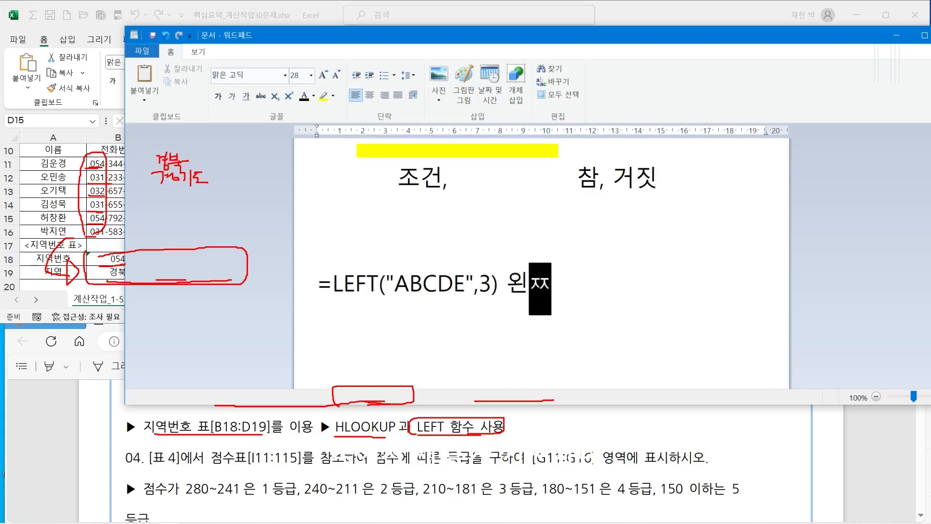
pyautogui.write('쪽에서')
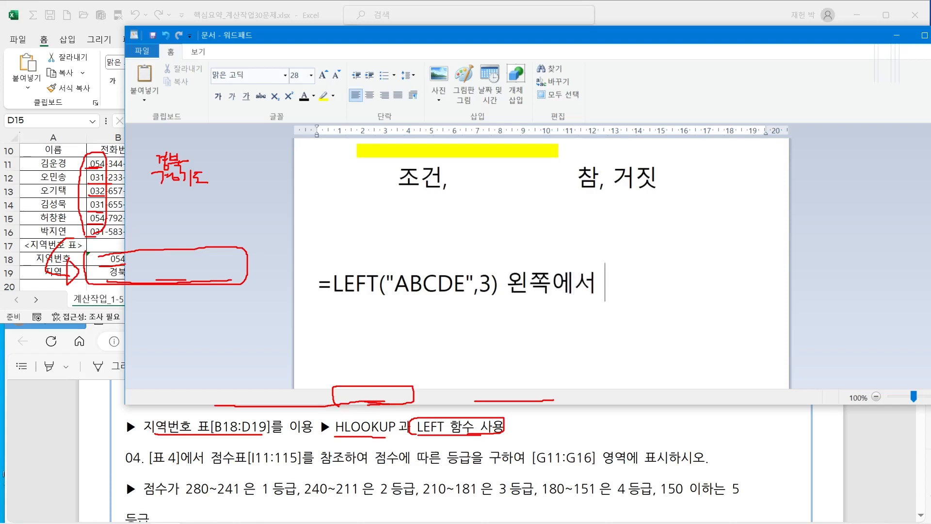
pyautogui.write(' 3글자')
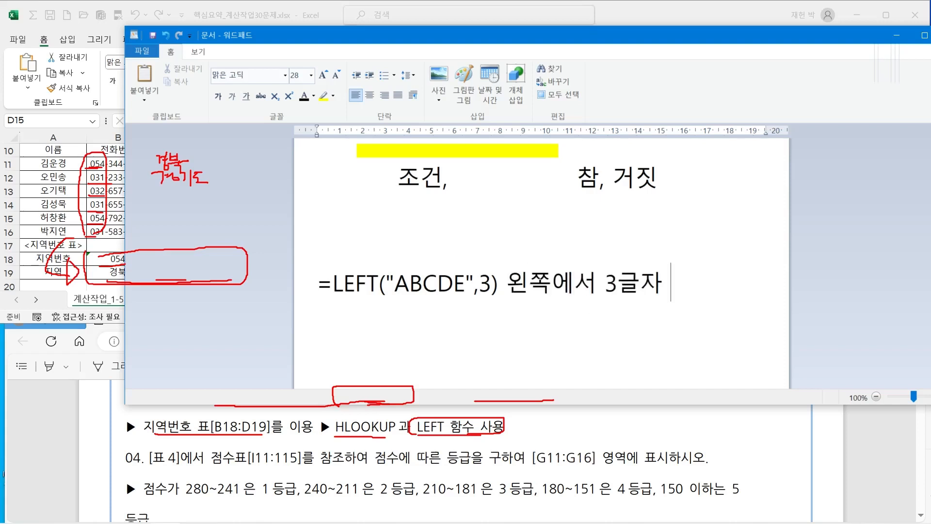
pyautogui.write(' 추출')
pyautogui.press('Return')
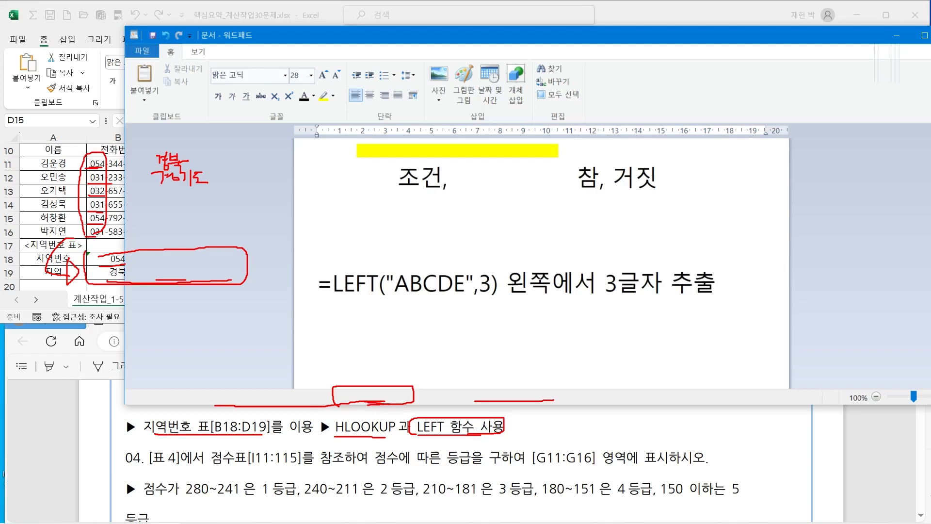
pyautogui.write('ABC')
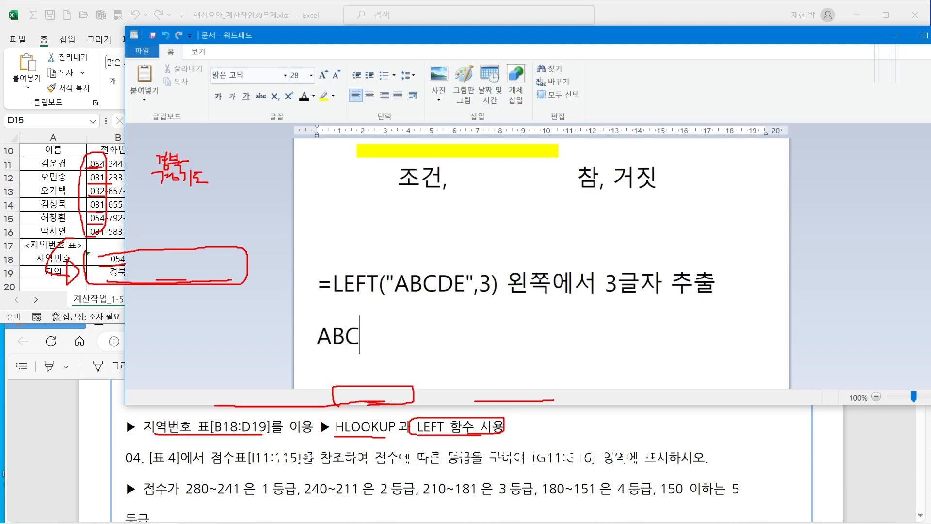
pyautogui.press('Return')
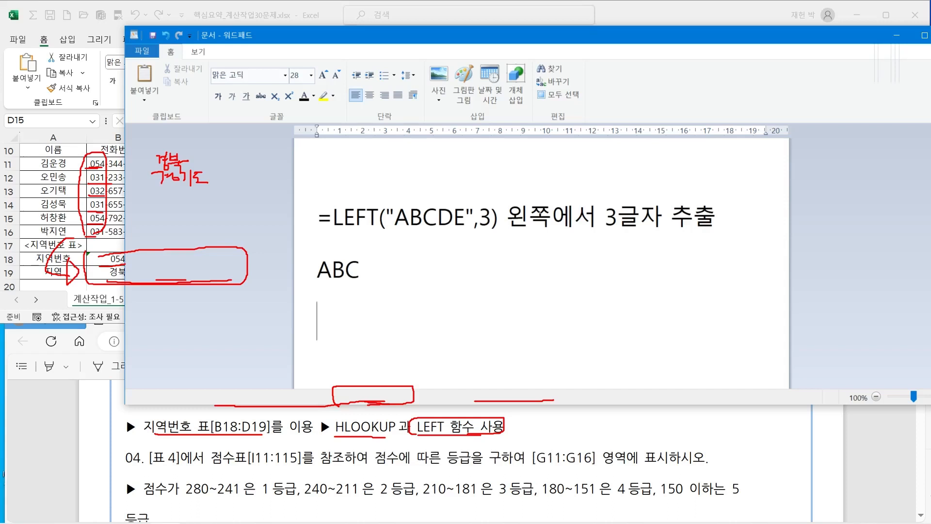
# Step: Duplicate the LEFT example and its ABC result line directly below the original
pyautogui.press('Up')
pyautogui.press('Up')
pyautogui.press('Up')
pyautogui.press('Down')
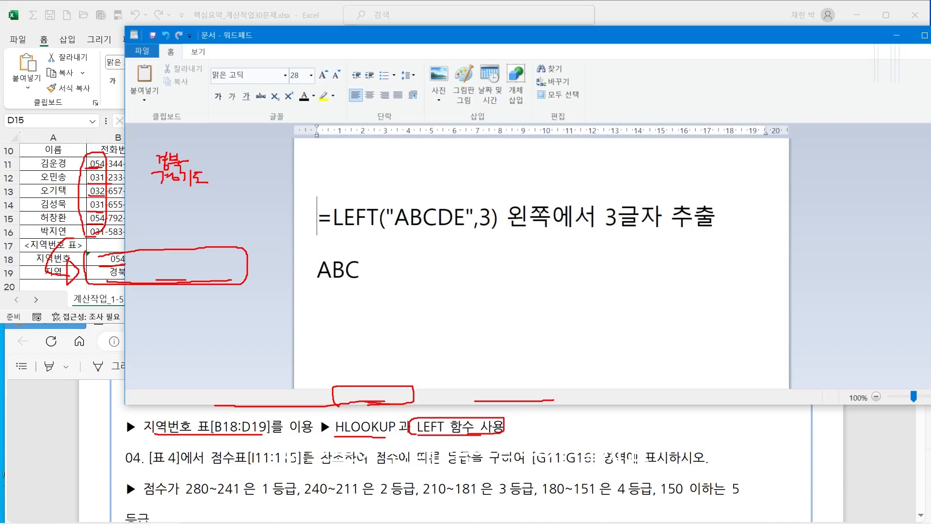
pyautogui.hotkey('shift', 'Down')
pyautogui.hotkey('shift', 'Down')
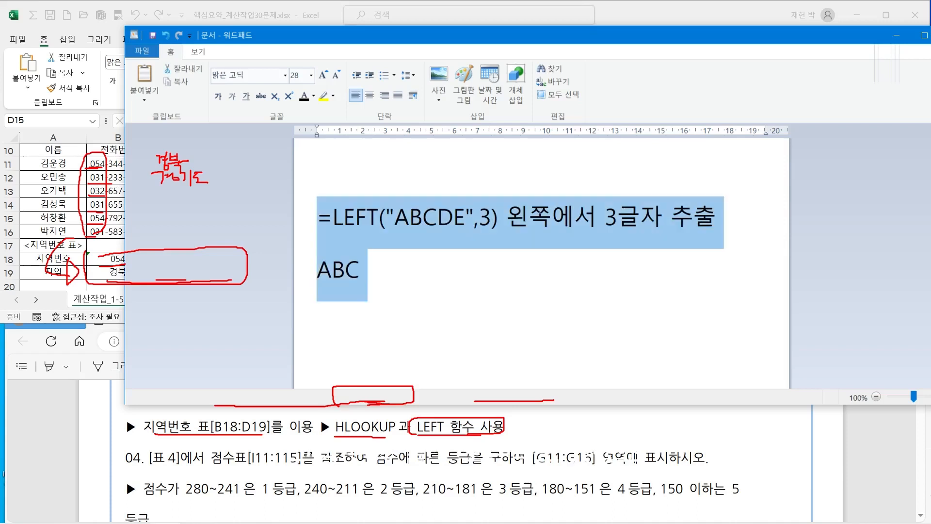
pyautogui.hotkey('ctrl', 'c')
pyautogui.press('Down')
pyautogui.hotkey('ctrl', 'v')
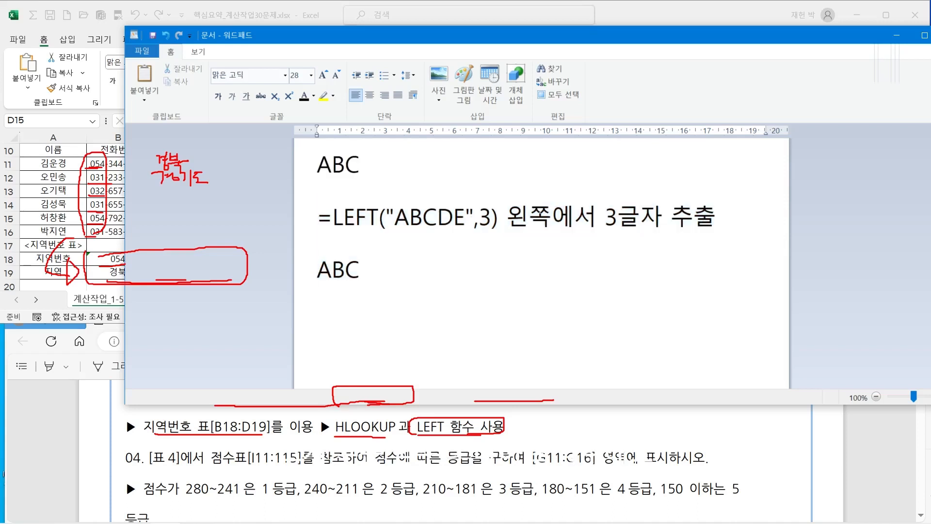
# Step: Replace the function name LEFT with RIGHT in the copied formula line
pyautogui.press('Up')
pyautogui.press('Right')
pyautogui.press('Right')
pyautogui.press('Left')
pyautogui.hotkey('shift', 'Right')
pyautogui.hotkey('shift', 'Right')
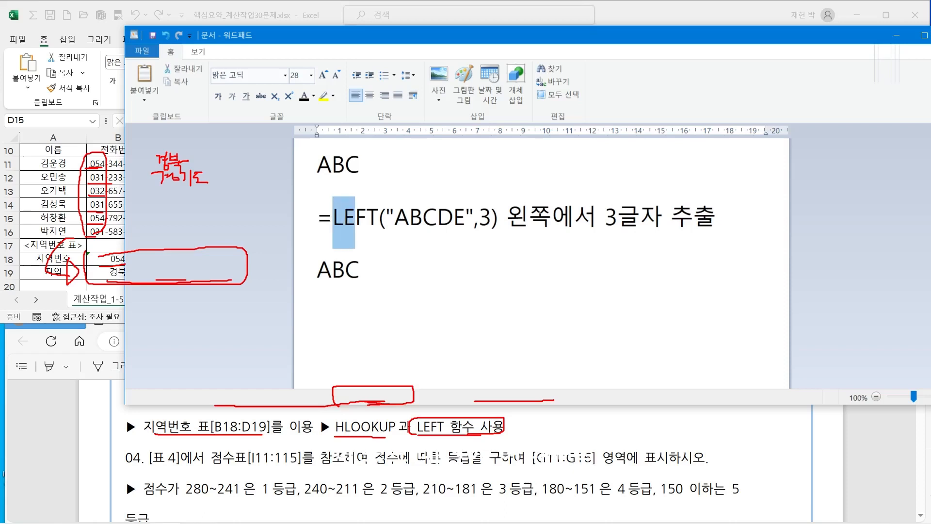
pyautogui.hotkey('shift', 'Right')
pyautogui.hotkey('shift', 'Right')
pyautogui.write('꺄')
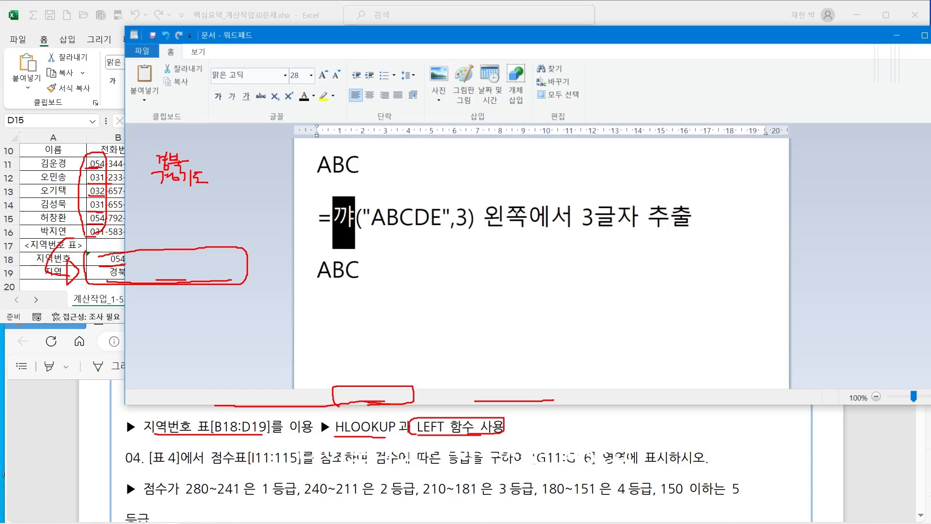
pyautogui.press('BackSpace')
pyautogui.press('BackSpace')
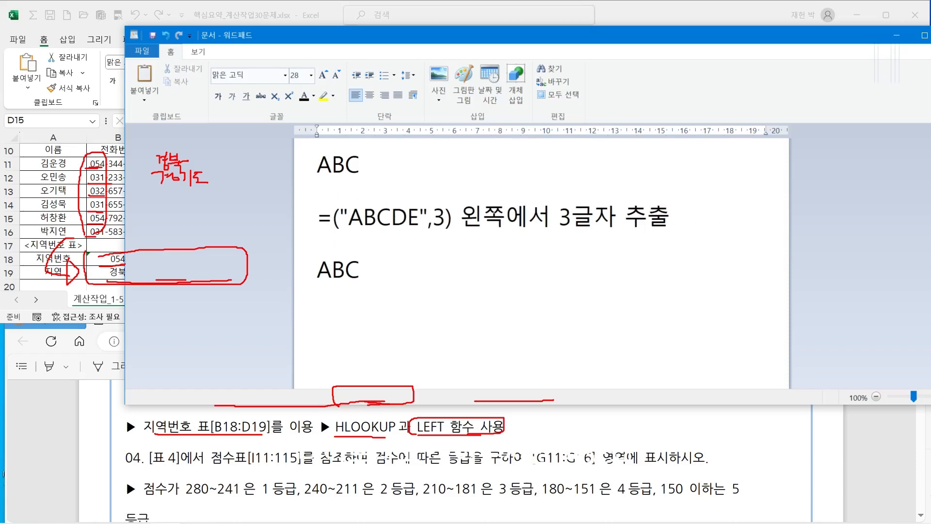
pyautogui.write('ㄲ')
pyautogui.press('BackSpace')
pyautogui.write('R')
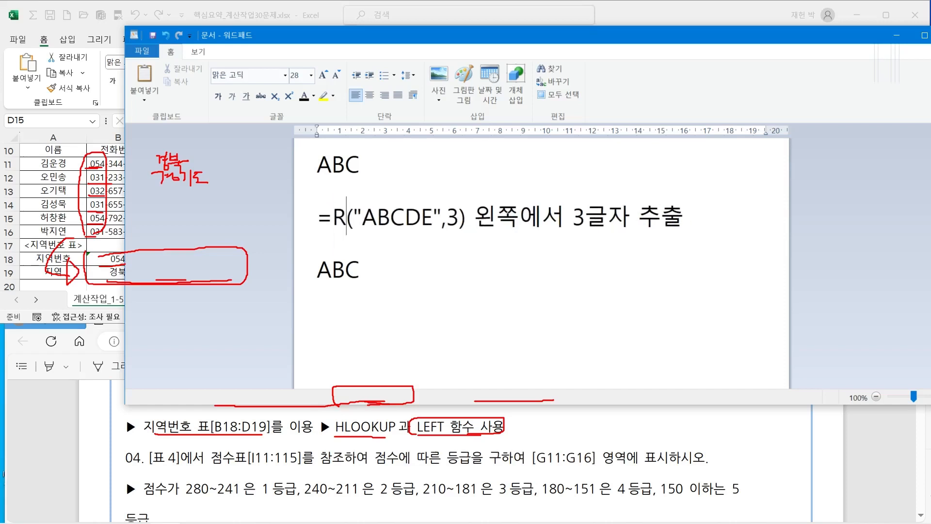
pyautogui.write('IGHT')
# Step: Change the description after the RIGHT formula to 오른쪽에서 3글자 추출
pyautogui.press('Right')
pyautogui.press('Right')
pyautogui.press('Right')
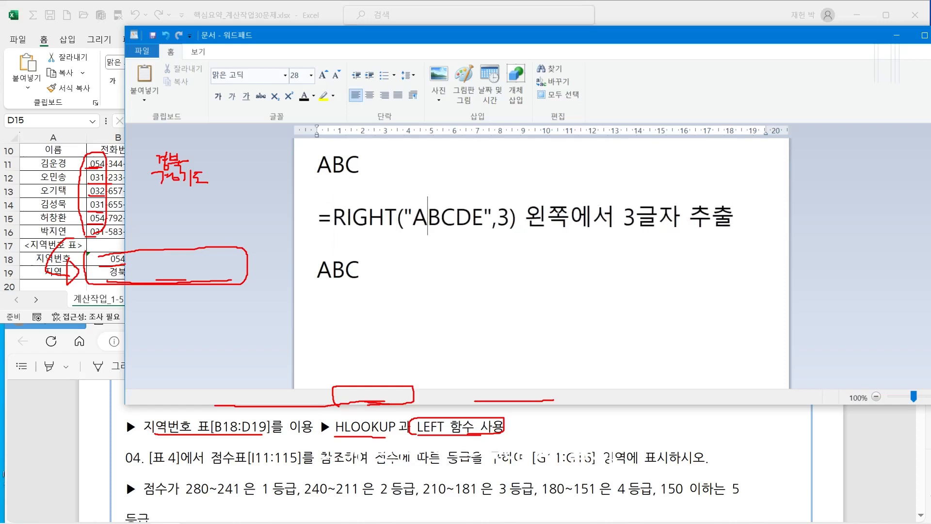
pyautogui.press('Right')
pyautogui.press('Right')
pyautogui.press('Right')
pyautogui.press('Right')
pyautogui.hotkey('shift', 'Left')
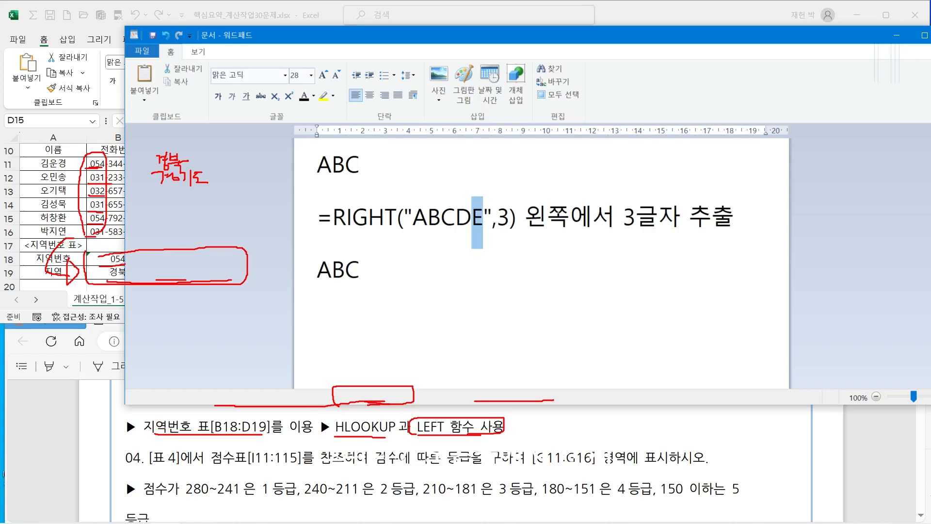
pyautogui.hotkey('shift', 'Left')
pyautogui.hotkey('shift', 'Left')
pyautogui.press('Right')
pyautogui.press('Right')
pyautogui.press('Right')
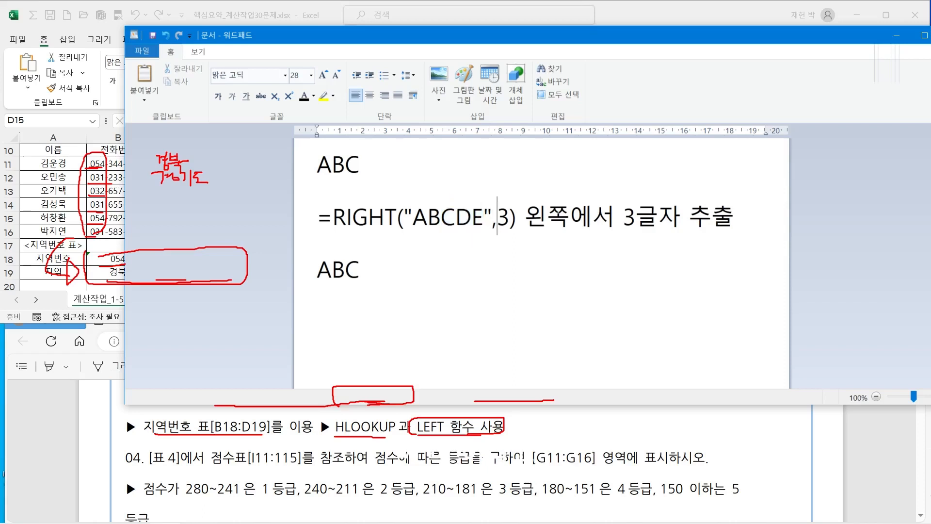
pyautogui.press('Right')
pyautogui.press('Right')
pyautogui.press('Right')
pyautogui.press('Delete')
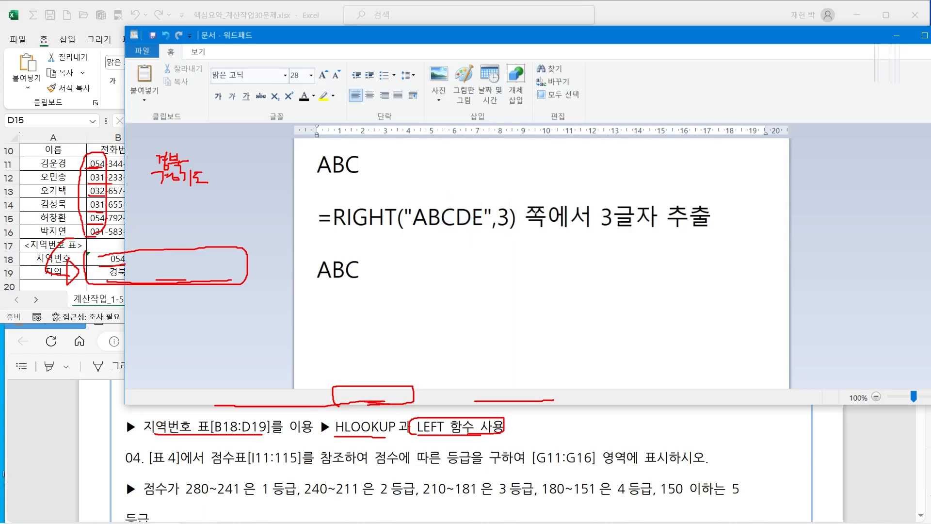
pyautogui.write('dh')
pyautogui.press('BackSpace')
pyautogui.press('BackSpace')
pyautogui.write('오른')
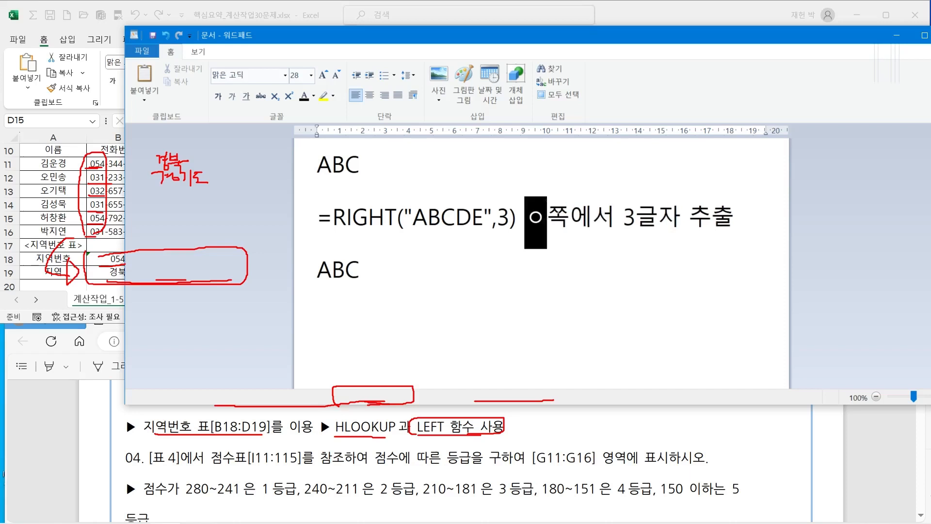
# Step: Replace the result ABC below the RIGHT formula with CDE
pyautogui.press('Down')
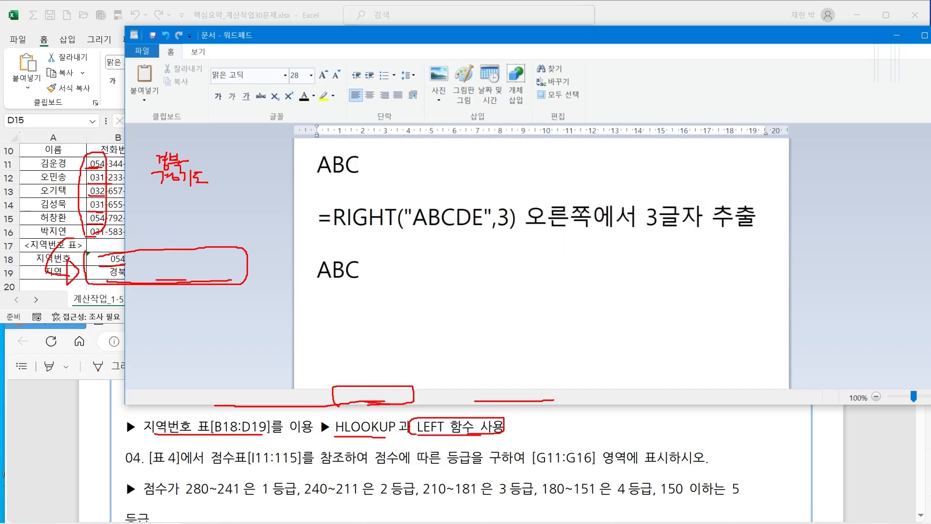
pyautogui.press('Left')
pyautogui.press('Home')
pyautogui.press('Delete')
pyautogui.press('Delete')
pyautogui.press('End')
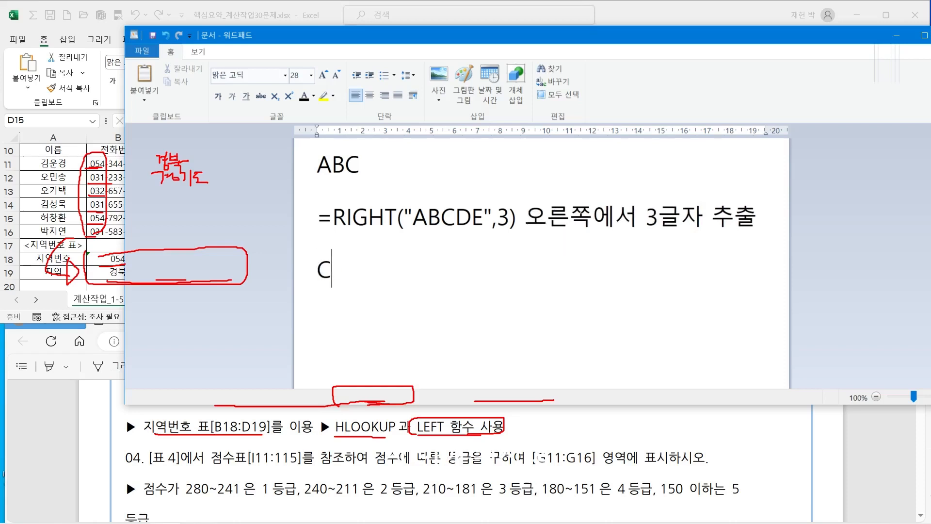
pyautogui.write('ㅇ')
pyautogui.press('BackSpace')
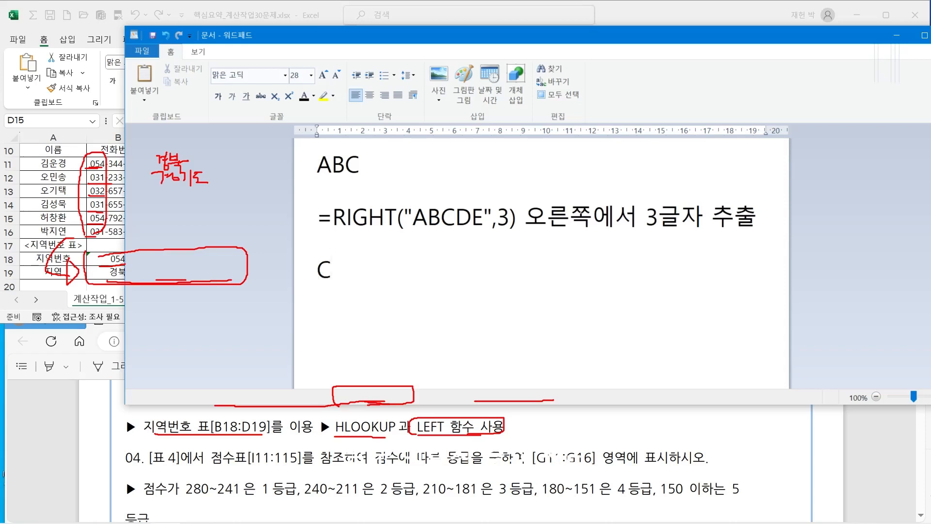
pyautogui.write('dE')
pyautogui.press('BackSpace')
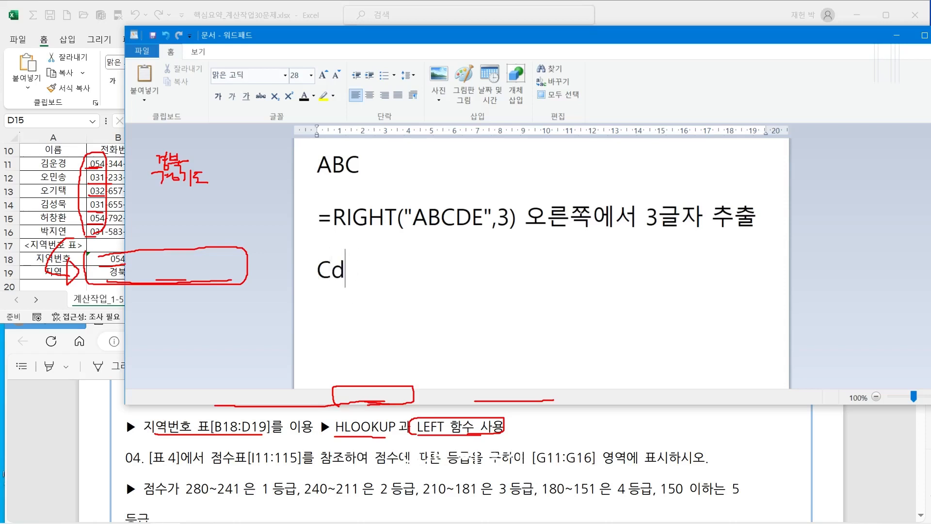
pyautogui.write('e')
pyautogui.press('BackSpace')
pyautogui.press('BackSpace')
pyautogui.write('DE')
# Step: Switch to Excel, extract the area code in C11 with =LEFT(B11,3), and fill the formula down to C16
pyautogui.moveTo(524, 35); pyautogui.dragTo(0, 247)
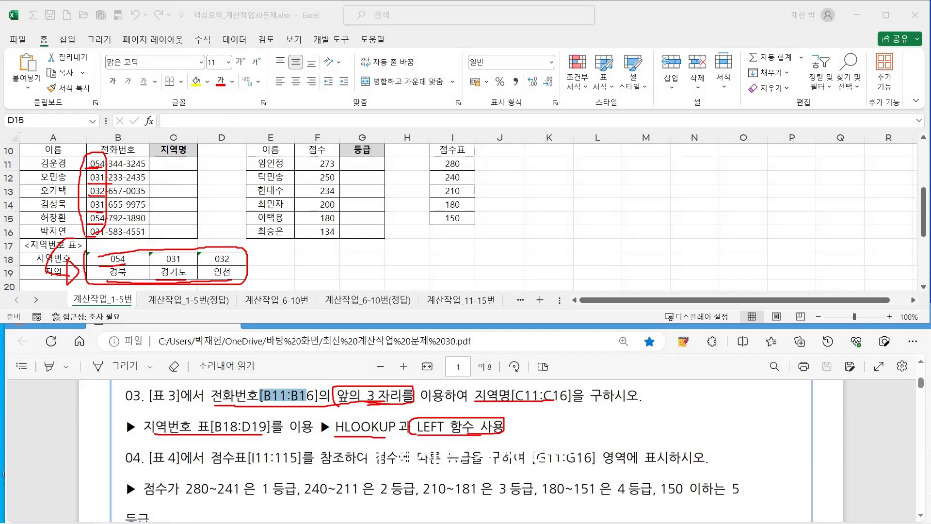
pyautogui.click(173, 164)
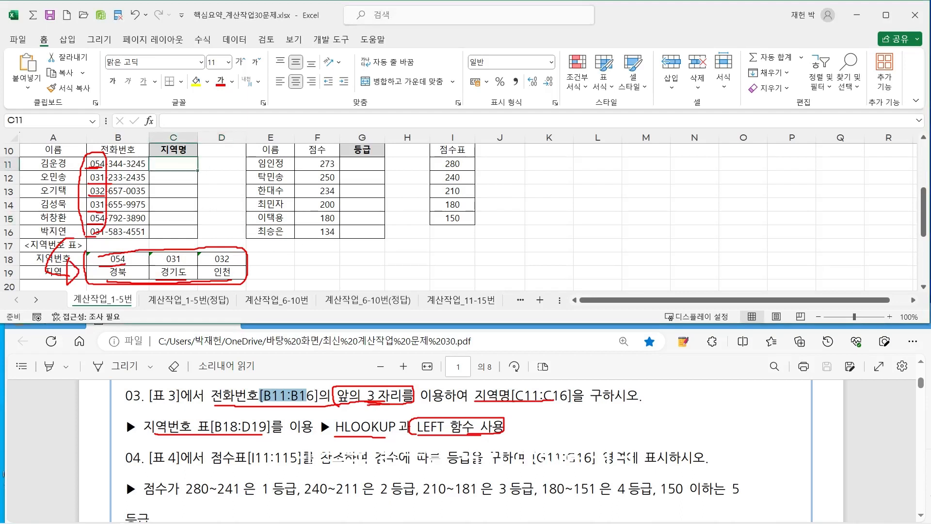
pyautogui.write('=')
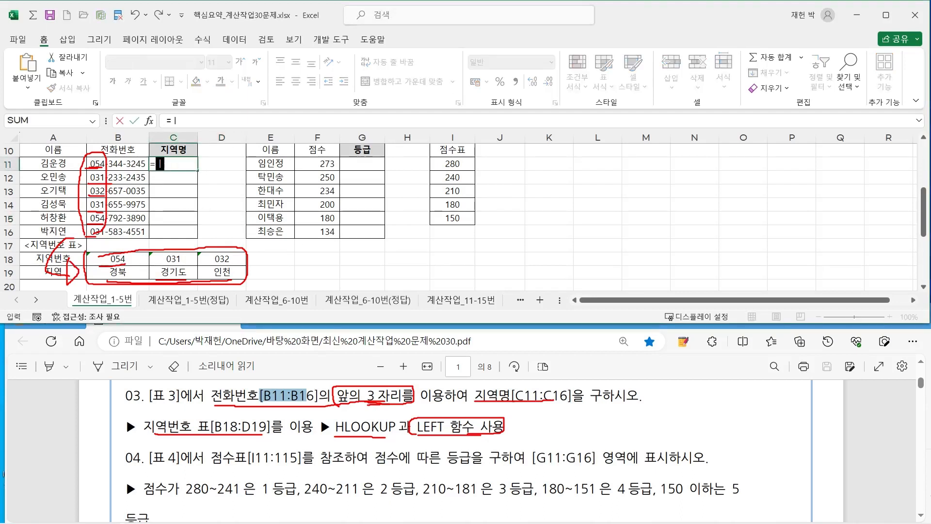
pyautogui.write('LE')
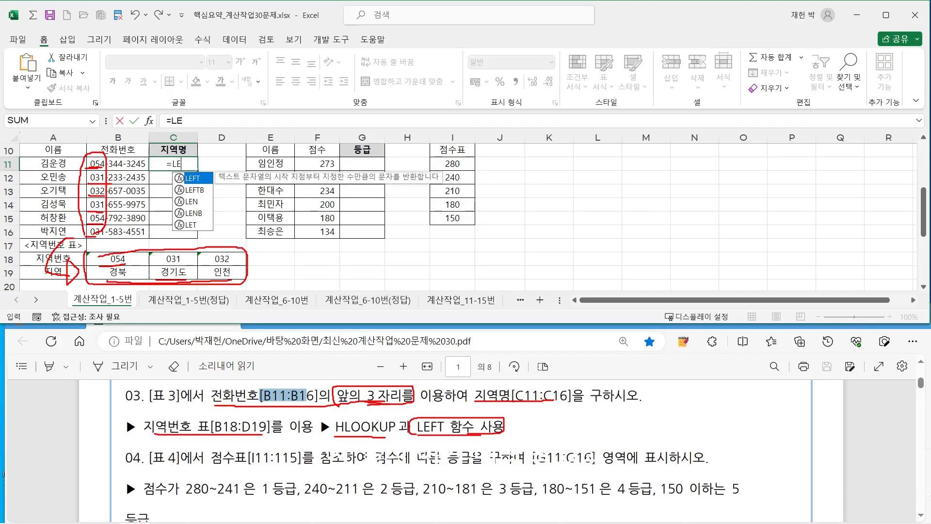
pyautogui.press('Tab')
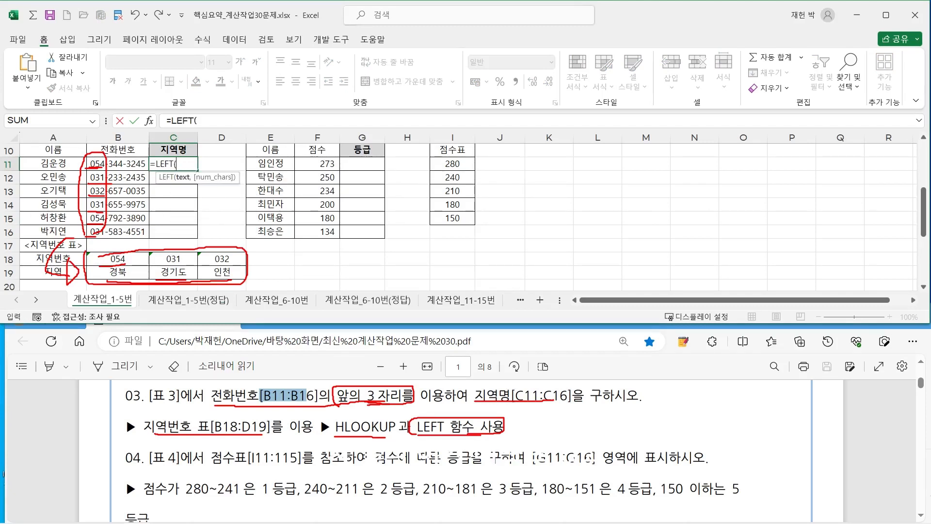
pyautogui.click(118, 164)
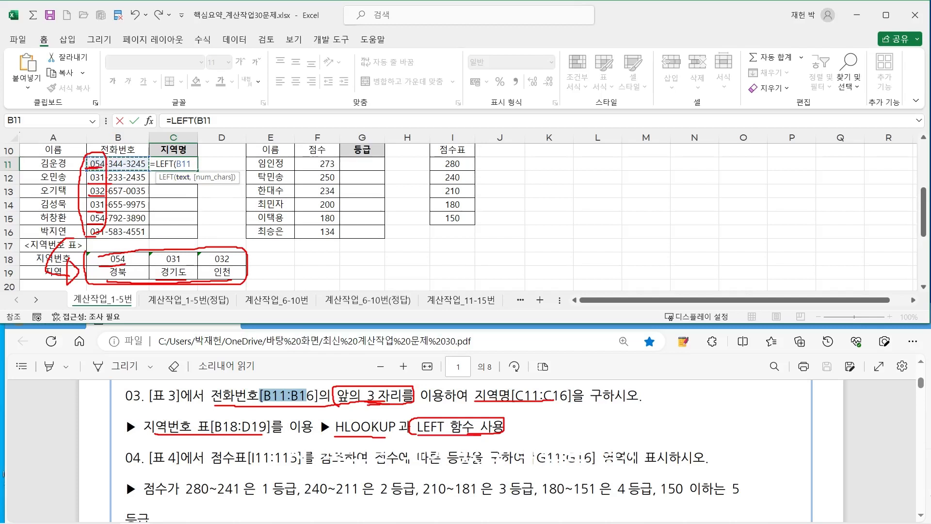
pyautogui.write(',')
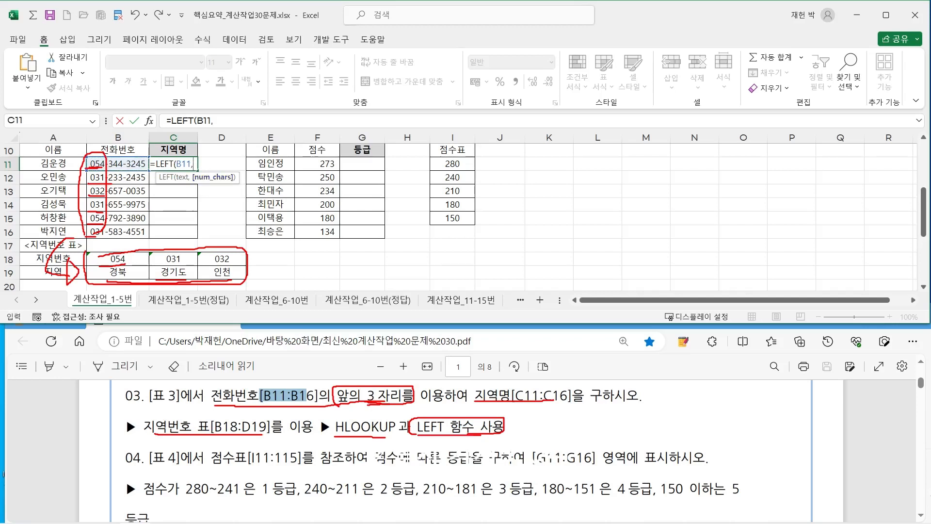
pyautogui.write('3)')
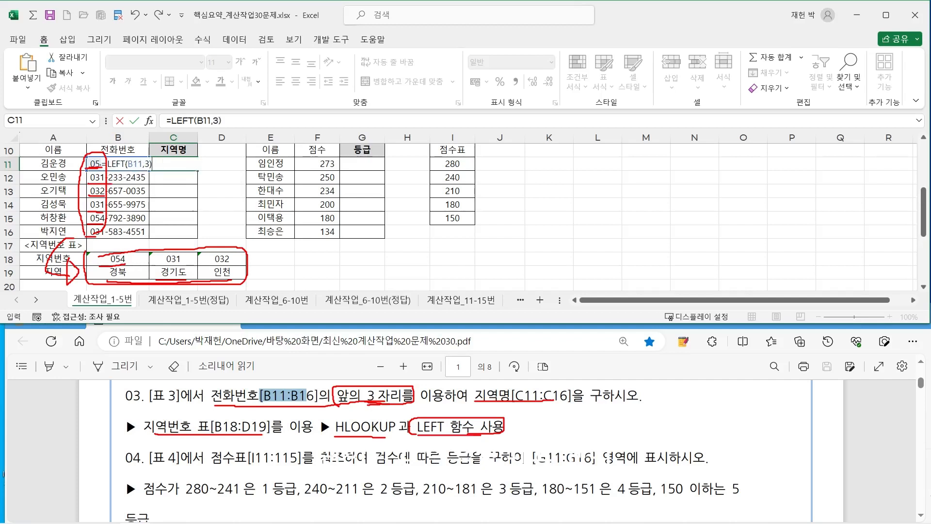
pyautogui.press('Return')
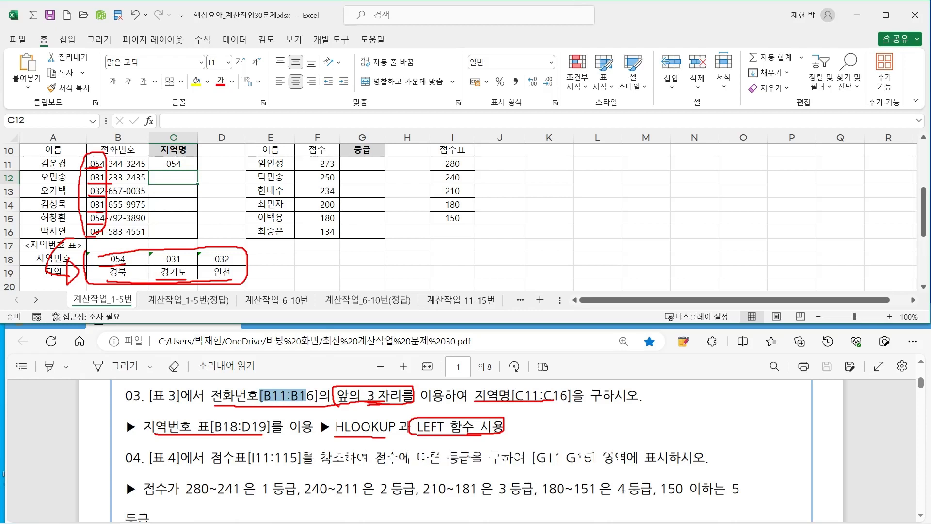
pyautogui.click(173, 164)
pyautogui.moveTo(198, 170); pyautogui.dragTo(194, 235)
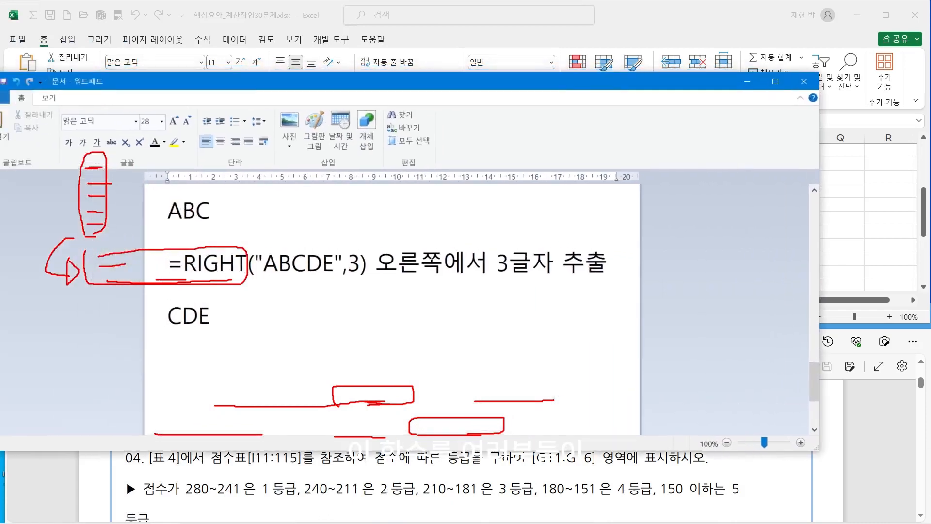
# Step: Switch to WordPad and add the note 행 참조함수 on a new line below the CDE result
pyautogui.moveTo(388, 82)
pyautogui.mouseDown()
pyautogui.moveTo(436, 64)
pyautogui.moveTo(477, 34)
pyautogui.moveTo(548, 16)
pyautogui.mouseUp()
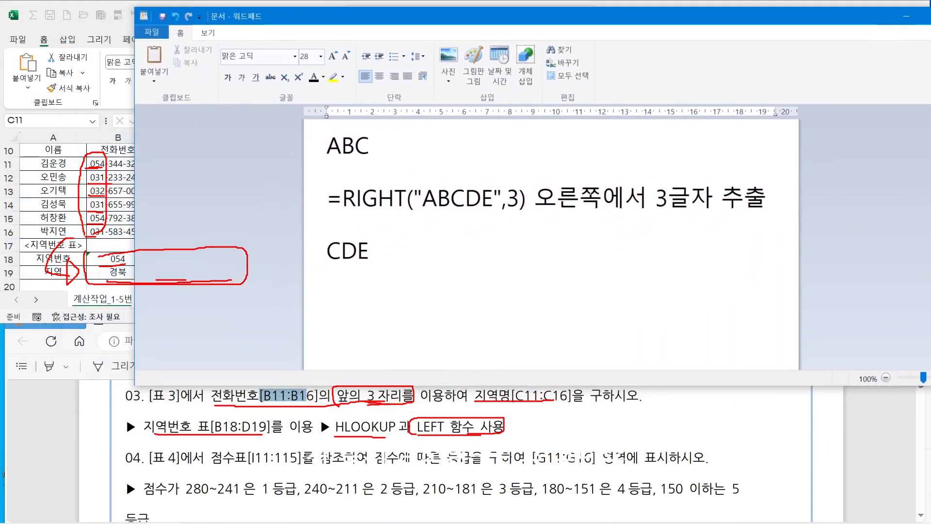
pyautogui.press('Return')
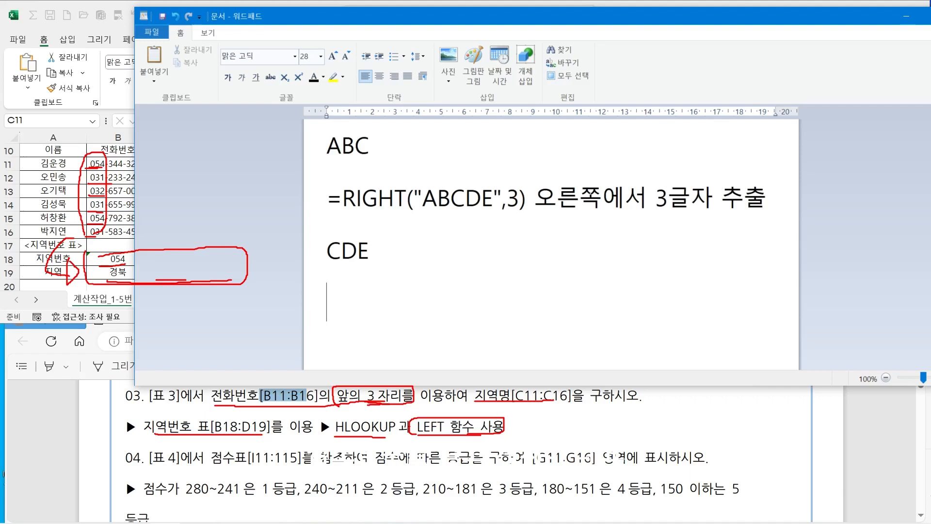
pyautogui.write('수')
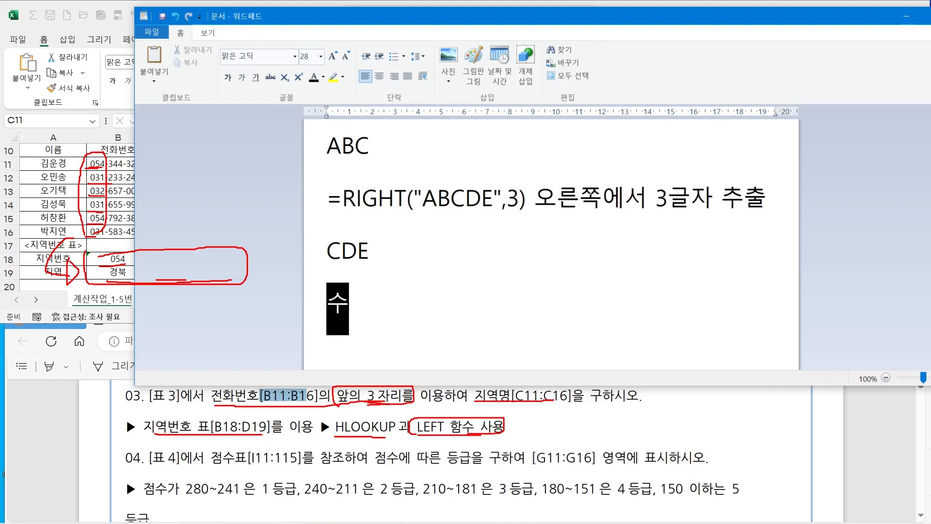
pyautogui.press('BackSpace')
pyautogui.press('BackSpace')
pyautogui.write('행참조')
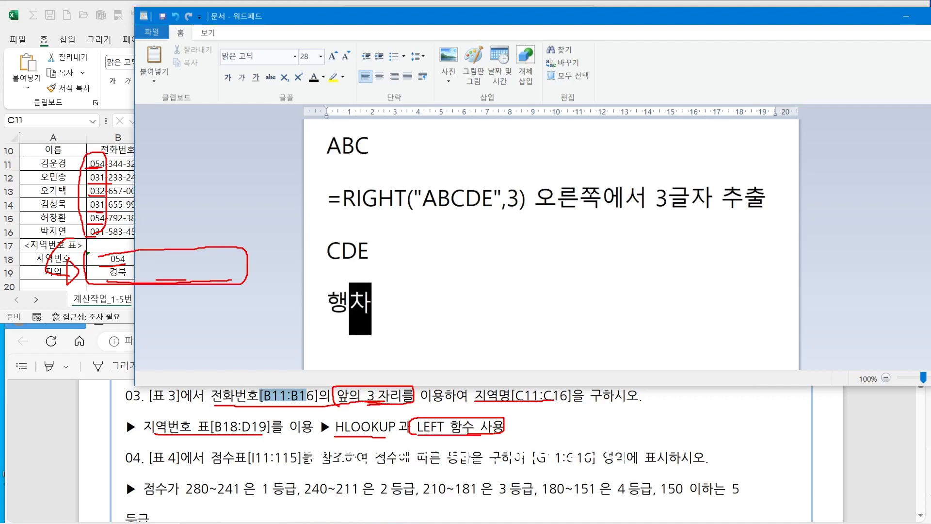
pyautogui.write('함수')
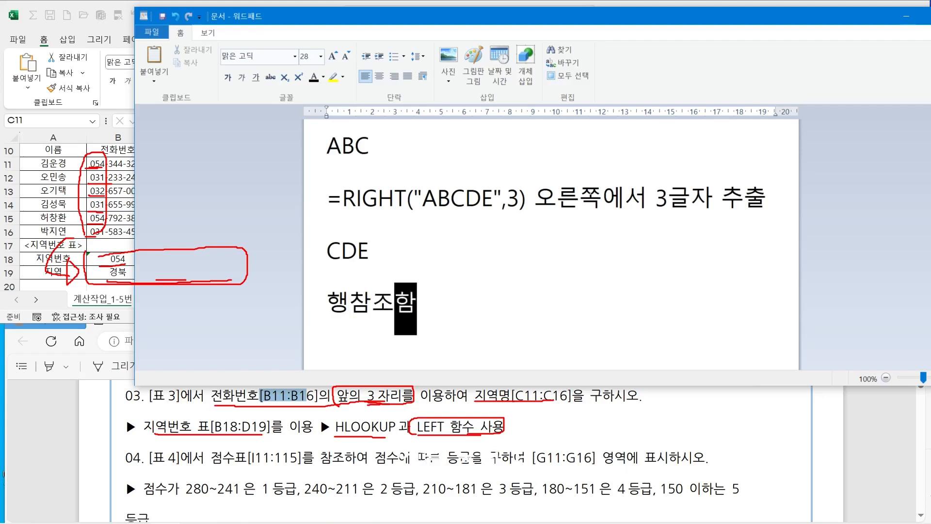
pyautogui.press('Return')
pyautogui.press('Up')
pyautogui.press('Right')
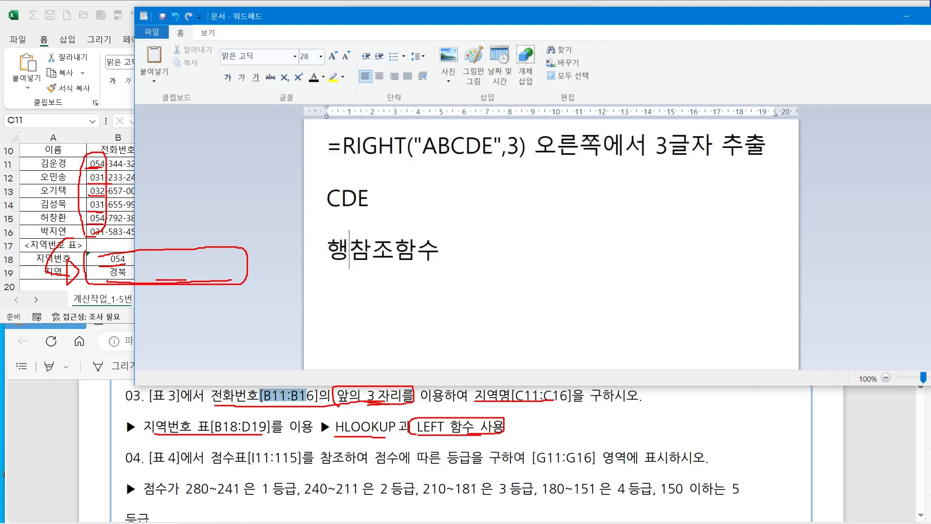
pyautogui.press('End')
pyautogui.press('Down')
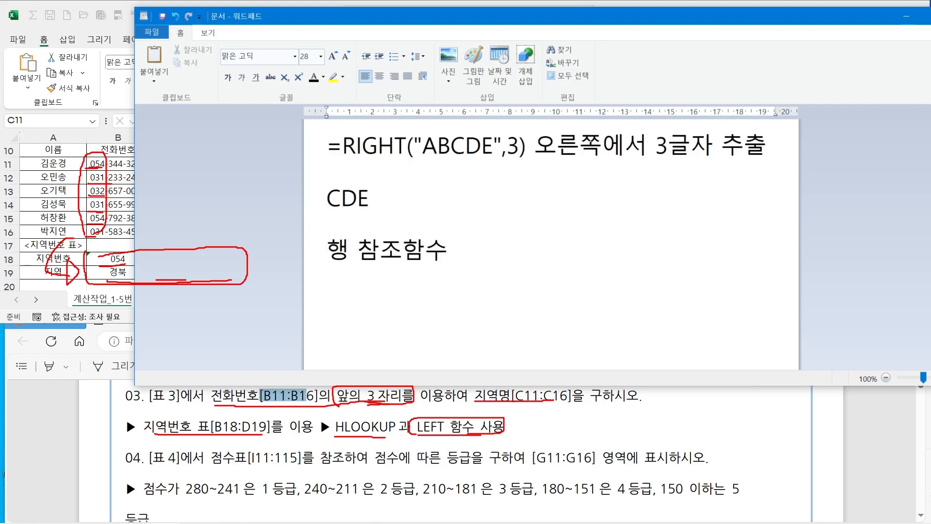
# Step: Write =HLOOKUP on the line below the 행 참조함수 note and briefly highlight its letter H
pyautogui.write('=HLOOKUP')
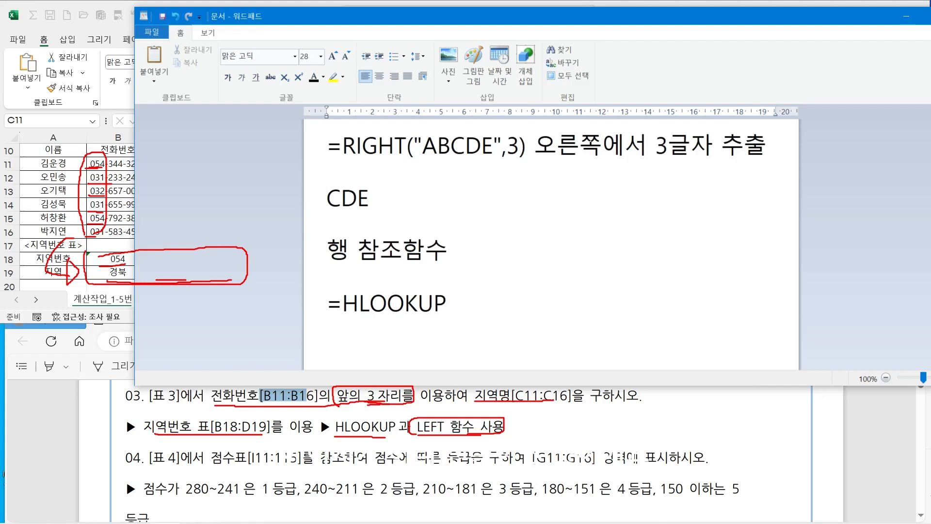
pyautogui.moveTo(342, 304); pyautogui.dragTo(358, 304)
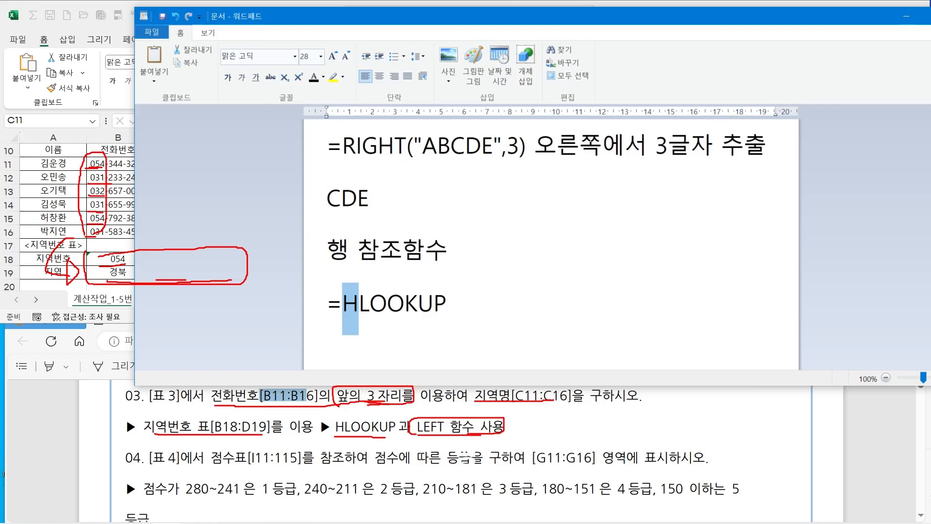
pyautogui.click(370, 304)
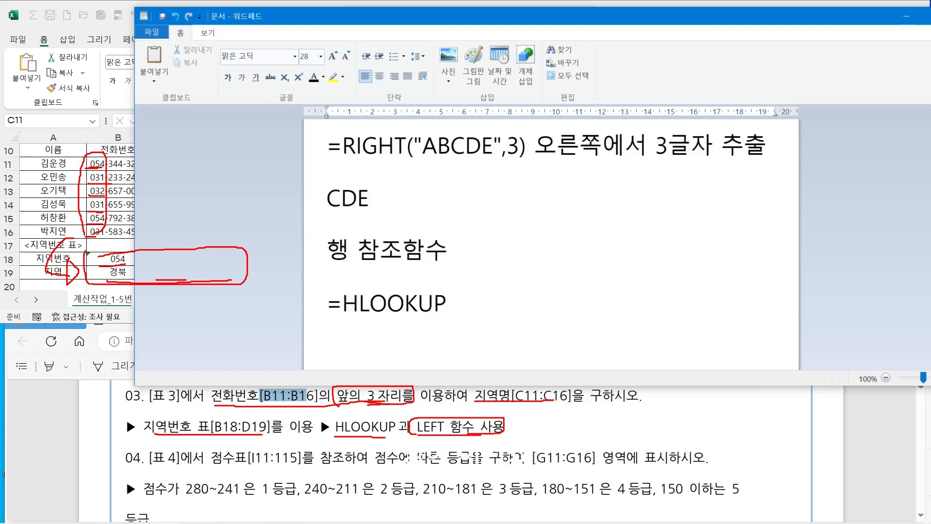
# Step: Sketch a horizontal arrow labelled 행 and a vertical arrow labelled 열 over the notes
pyautogui.moveTo(264, 210)
pyautogui.mouseDown()
pyautogui.moveTo(538, 210)
pyautogui.moveTo(558, 232)
pyautogui.moveTo(544, 244)
pyautogui.mouseUp()
pyautogui.moveTo(583, 194); pyautogui.dragTo(644, 244)
pyautogui.moveTo(494, 185)
pyautogui.mouseDown()
pyautogui.moveTo(553, 219)
pyautogui.moveTo(523, 257)
pyautogui.mouseUp()
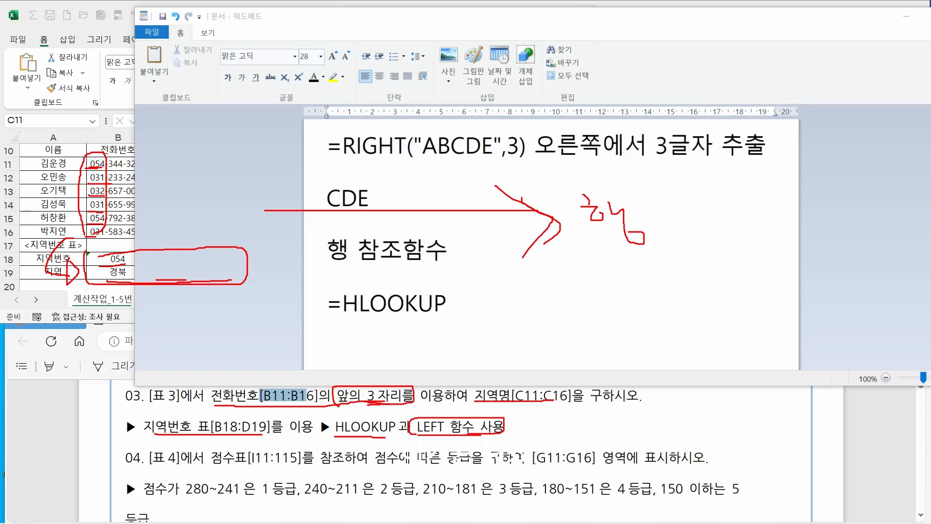
pyautogui.moveTo(704, 156); pyautogui.dragTo(712, 301)
pyautogui.moveTo(690, 288)
pyautogui.mouseDown()
pyautogui.moveTo(692, 296)
pyautogui.moveTo(734, 287)
pyautogui.mouseUp()
pyautogui.moveTo(740, 204)
pyautogui.mouseDown()
pyautogui.moveTo(795, 213)
pyautogui.moveTo(822, 231)
pyautogui.mouseUp()
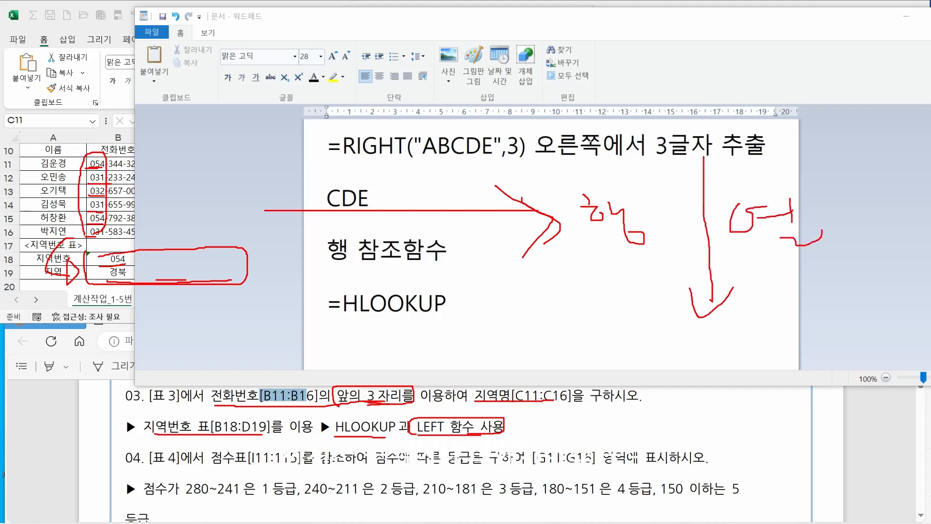
# Step: Handwrite direction labels above the two arrows, with 수직 for the vertical one, and clear all pen annotations
pyautogui.moveTo(798, 139)
pyautogui.mouseDown()
pyautogui.moveTo(793, 159)
pyautogui.moveTo(811, 148)
pyautogui.moveTo(849, 159)
pyautogui.moveTo(825, 200)
pyautogui.moveTo(852, 142)
pyautogui.mouseUp()
pyautogui.moveTo(852, 145)
pyautogui.mouseDown()
pyautogui.moveTo(842, 163)
pyautogui.moveTo(862, 173)
pyautogui.mouseUp()
pyautogui.moveTo(848, 171)
pyautogui.mouseDown()
pyautogui.moveTo(863, 173)
pyautogui.moveTo(864, 197)
pyautogui.mouseUp()
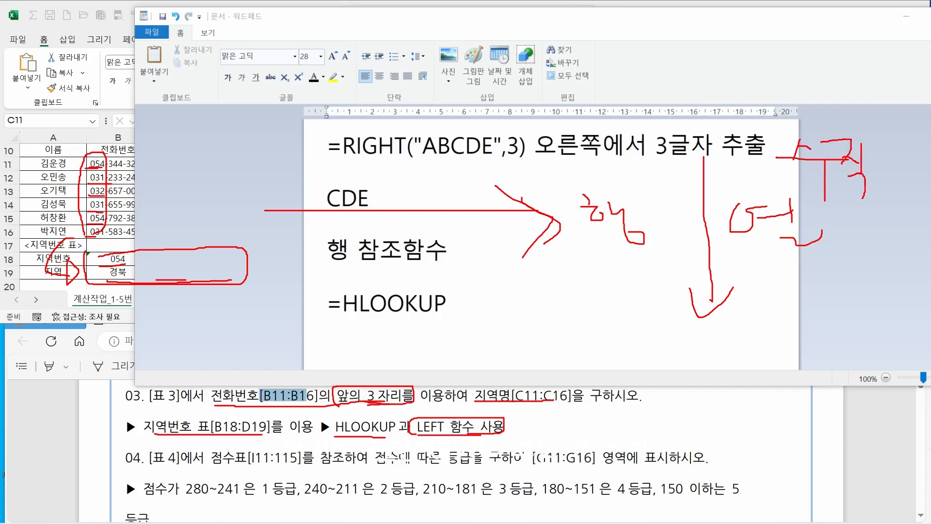
pyautogui.moveTo(374, 132); pyautogui.dragTo(353, 166)
pyautogui.moveTo(370, 147)
pyautogui.mouseDown()
pyautogui.moveTo(420, 167)
pyautogui.moveTo(398, 200)
pyautogui.mouseUp()
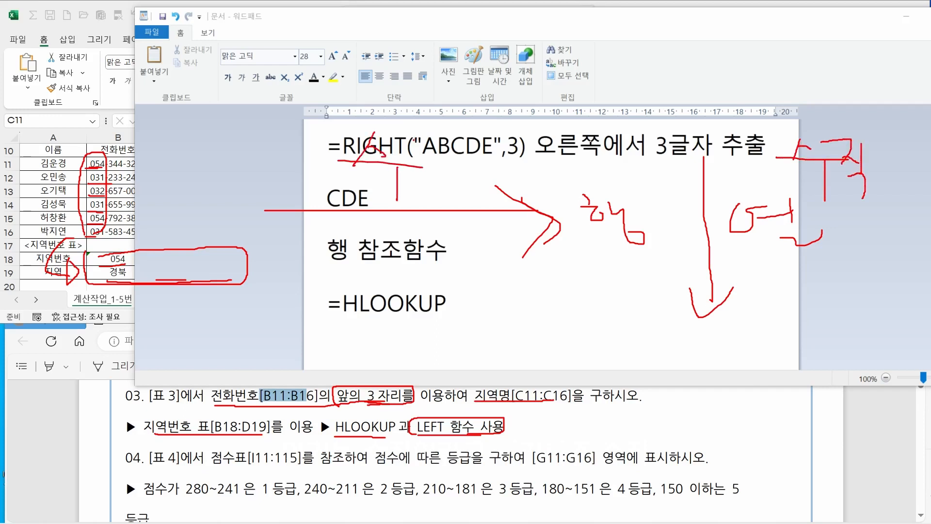
pyautogui.moveTo(412, 139); pyautogui.dragTo(447, 139)
pyautogui.moveTo(443, 141); pyautogui.dragTo(443, 174)
pyautogui.moveTo(455, 142)
pyautogui.mouseDown()
pyautogui.moveTo(455, 180)
pyautogui.moveTo(490, 169)
pyautogui.mouseUp()
pyautogui.moveTo(486, 170)
pyautogui.mouseDown()
pyautogui.moveTo(481, 197)
pyautogui.moveTo(489, 198)
pyautogui.mouseUp()
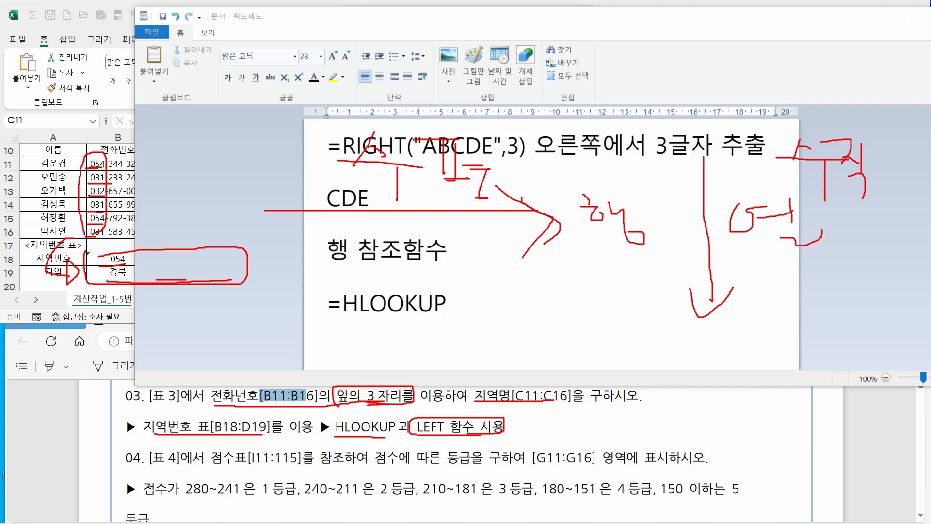
pyautogui.press('Escape')
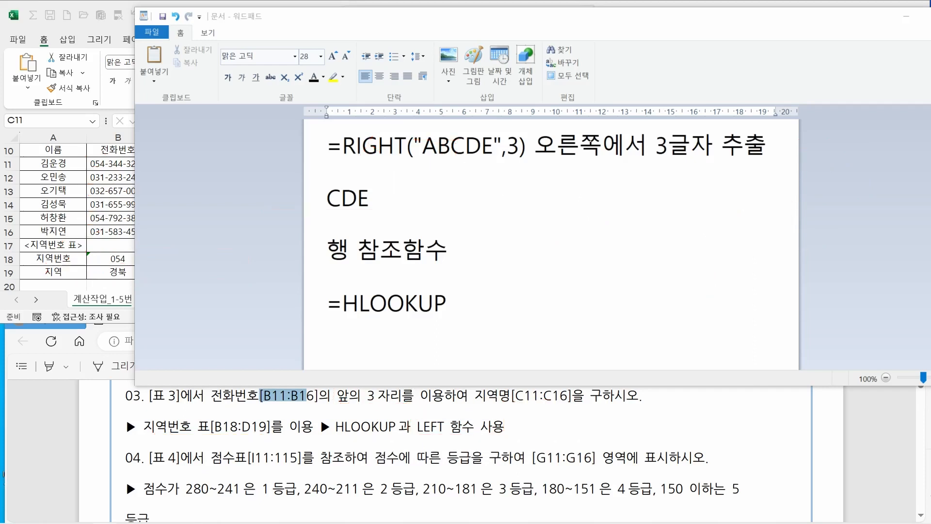
# Step: Complete the HLOOKUP note with its arguments so it reads =HLOOKUP(찾을값,찾을범위,행번호,옵션)
pyautogui.click(370, 303)
pyautogui.click(447, 303)
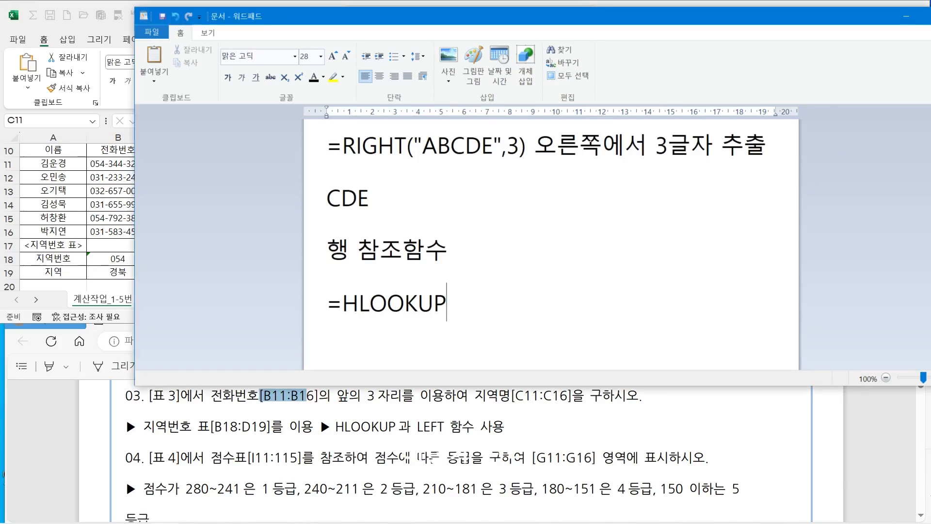
pyautogui.write('(ckw')
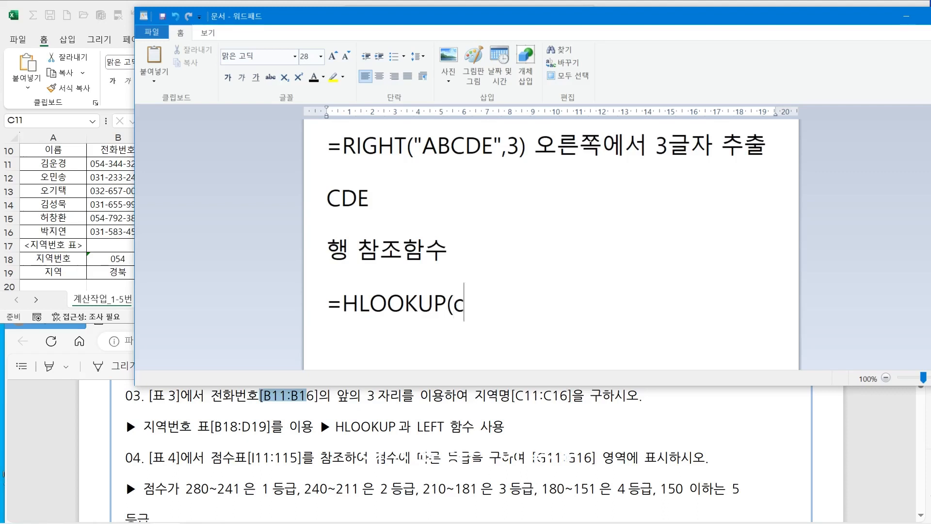
pyautogui.press('BackSpace')
pyautogui.press('BackSpace')
pyautogui.press('BackSpace')
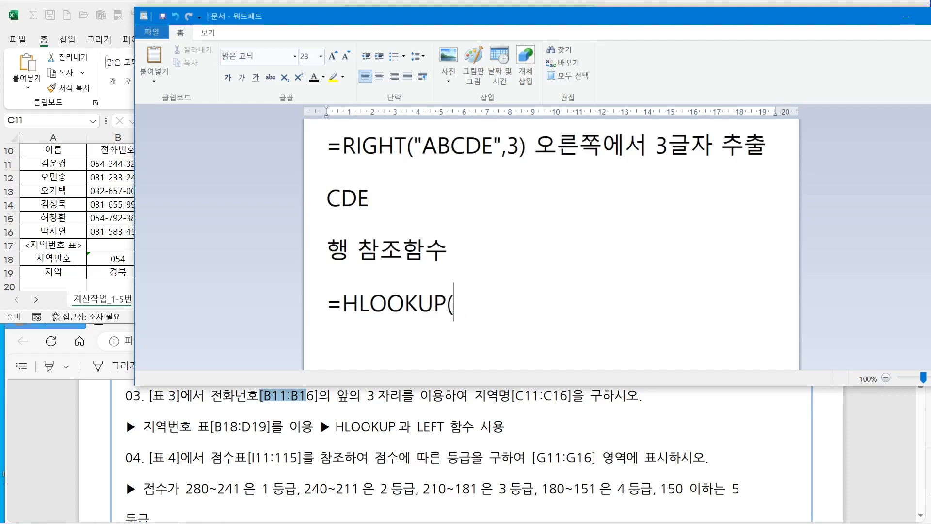
pyautogui.write('찾을값')
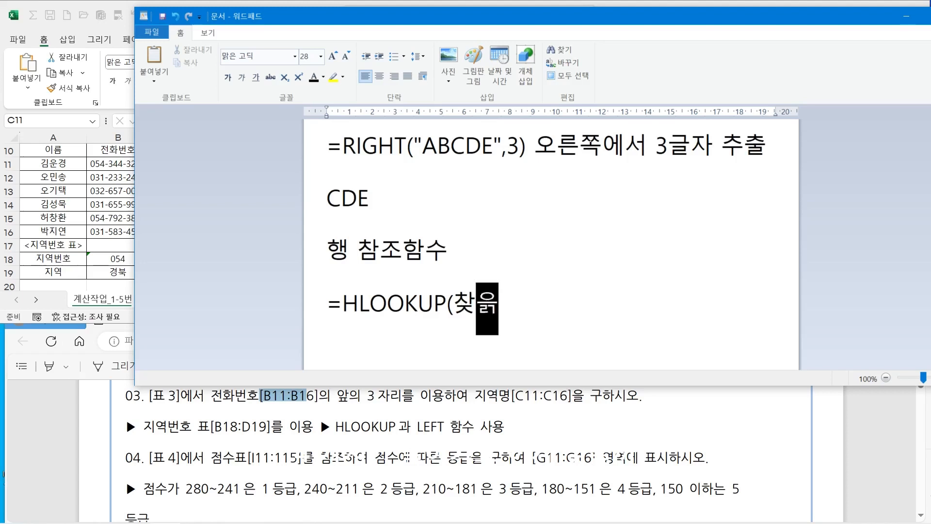
pyautogui.write(',찾')
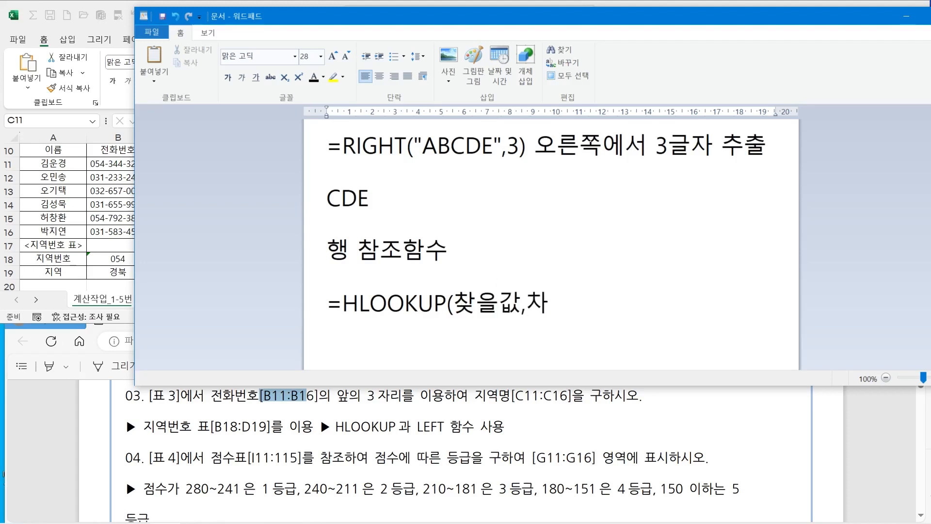
pyautogui.write('을범')
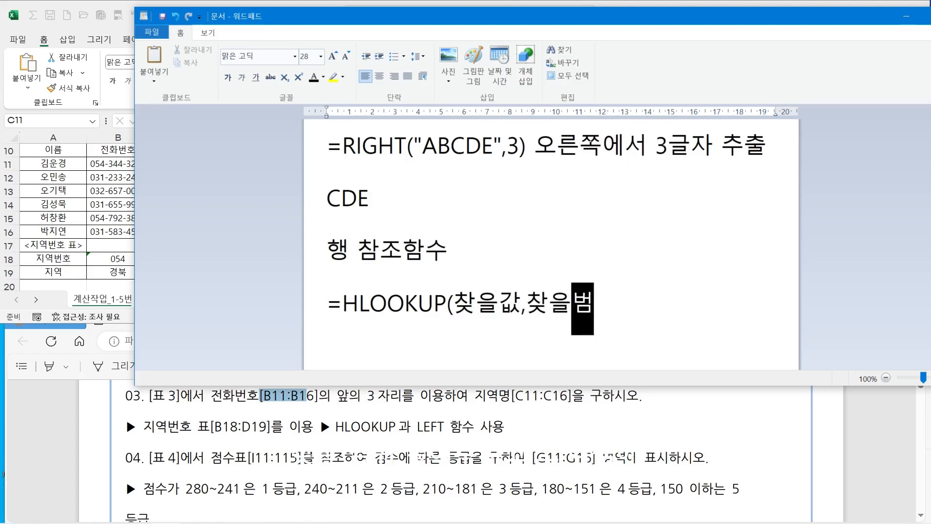
pyautogui.write('우ㅣ,행ㅂ')
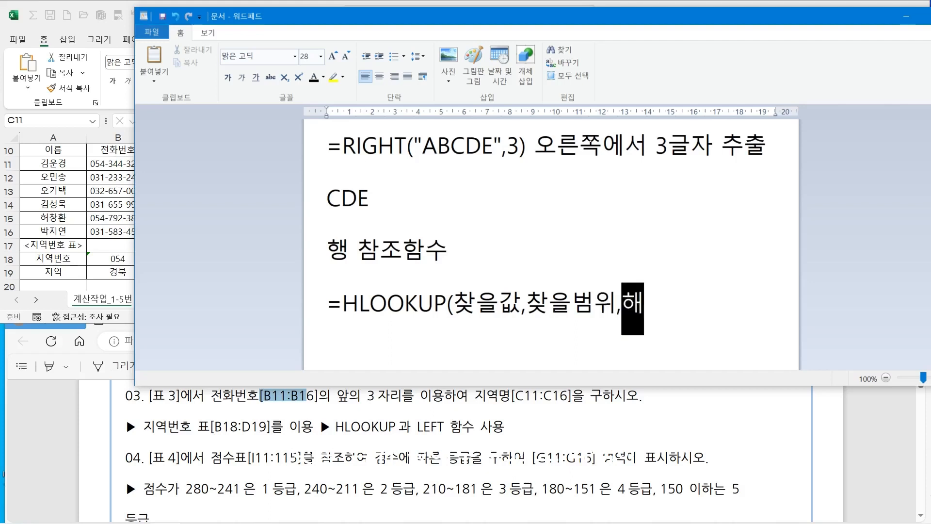
pyautogui.write('ㅓㄴ호,ㅇ')
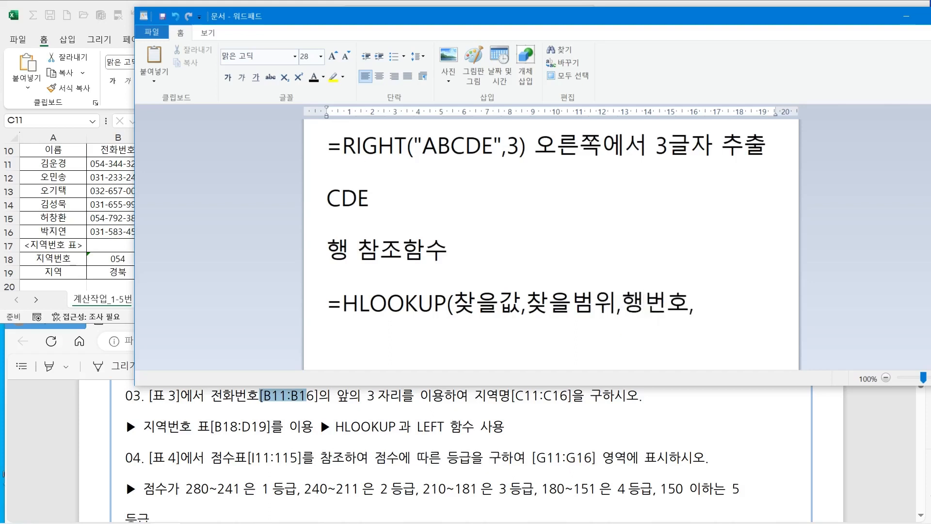
pyautogui.write('ㅗㅂㅅㅓㄴ)')
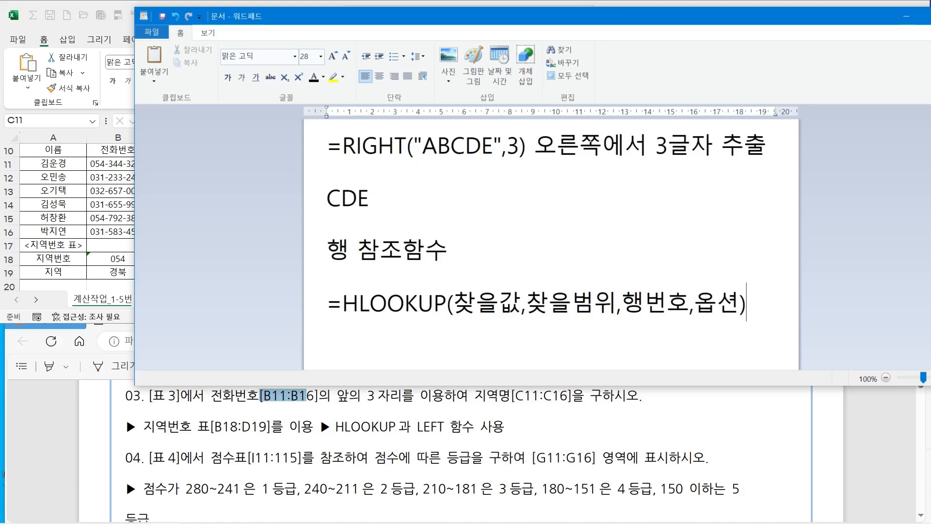
# Step: Check HLOOKUP's arguments with a trial formula in Excel cell K14, and write 옵션 TRUE(유사일치), on a new WordPad line
pyautogui.doubleClick(679, 204)
pyautogui.hotkey('alt', 'Tab')
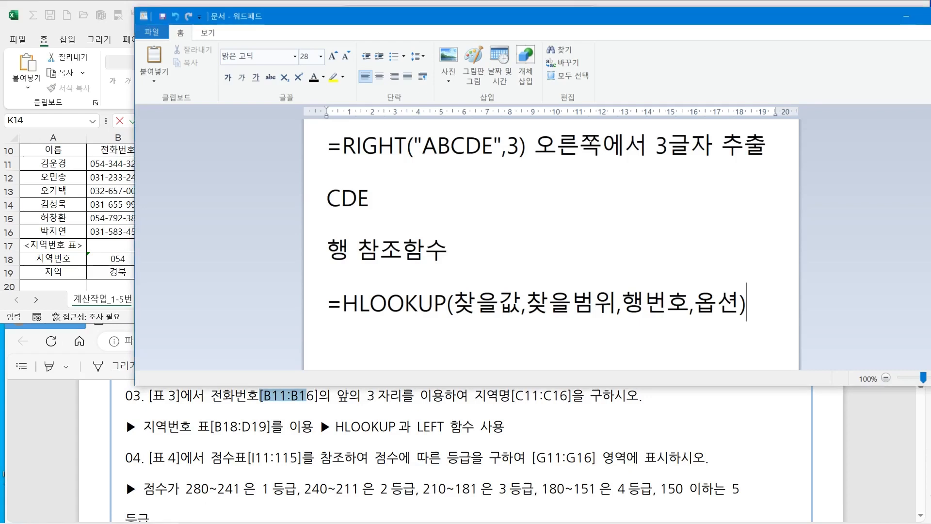
pyautogui.press('Return')
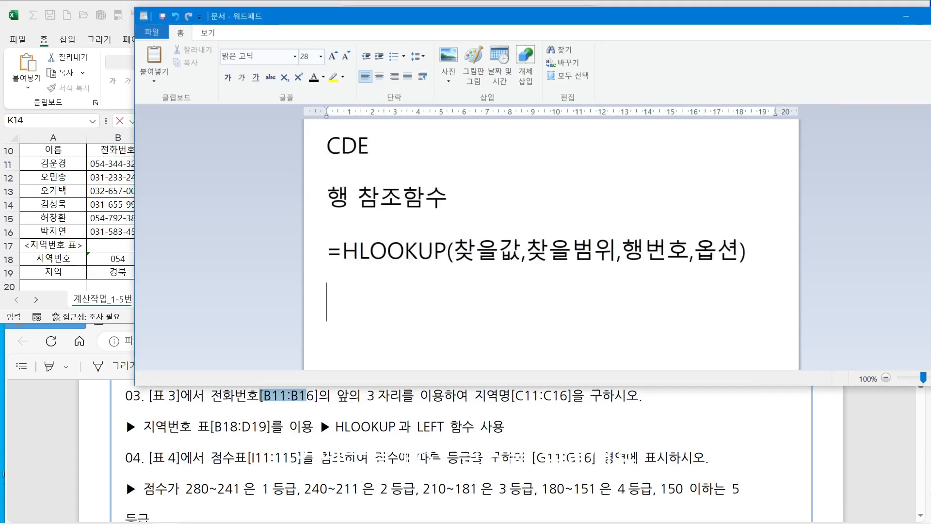
pyautogui.write('옵션 TRUE')
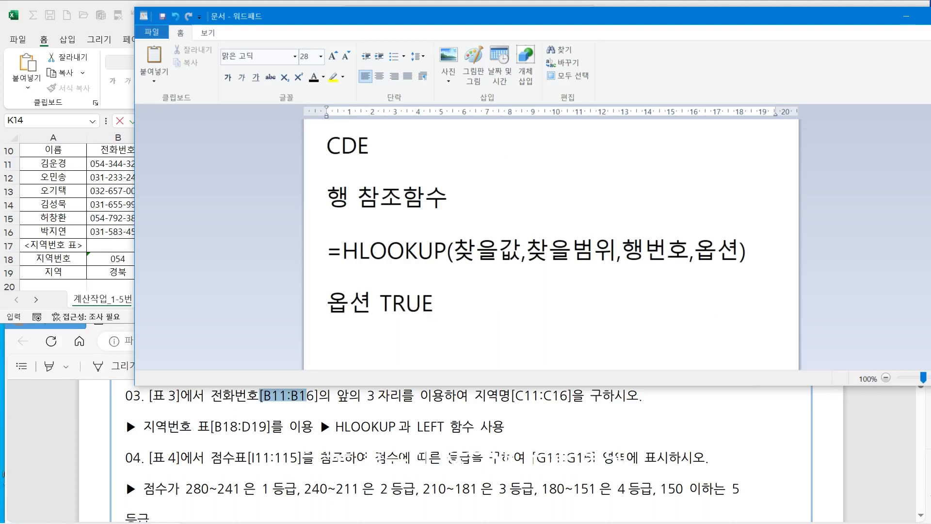
pyautogui.write('(db')
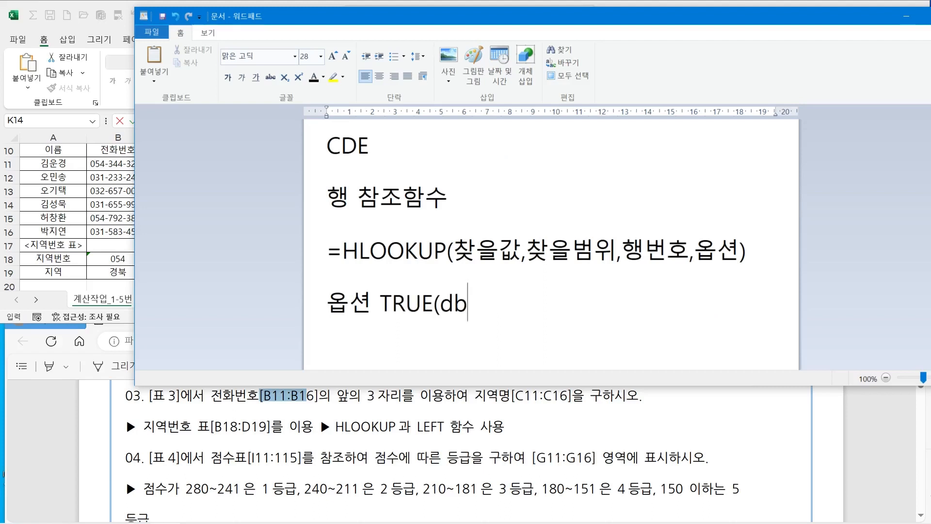
pyautogui.press('BackSpace')
pyautogui.press('BackSpace')
pyautogui.write('유사일치')
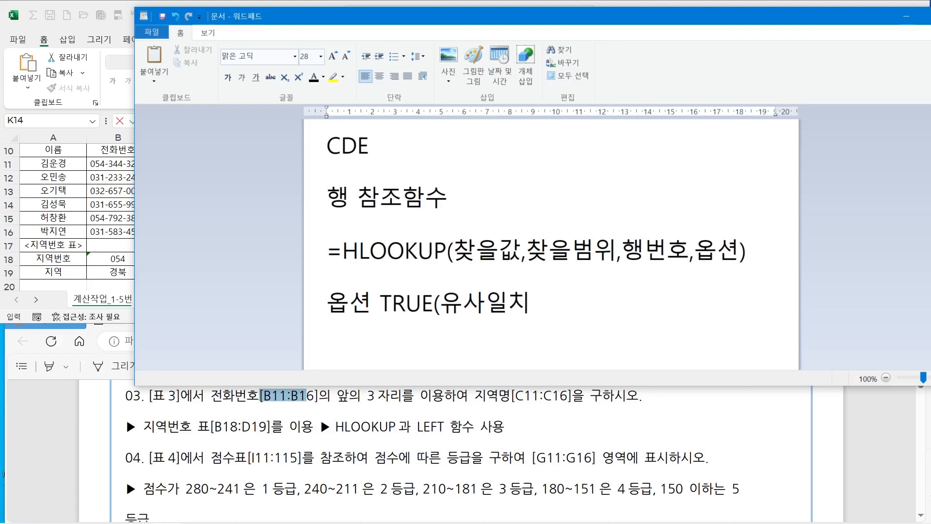
pyautogui.write('),')
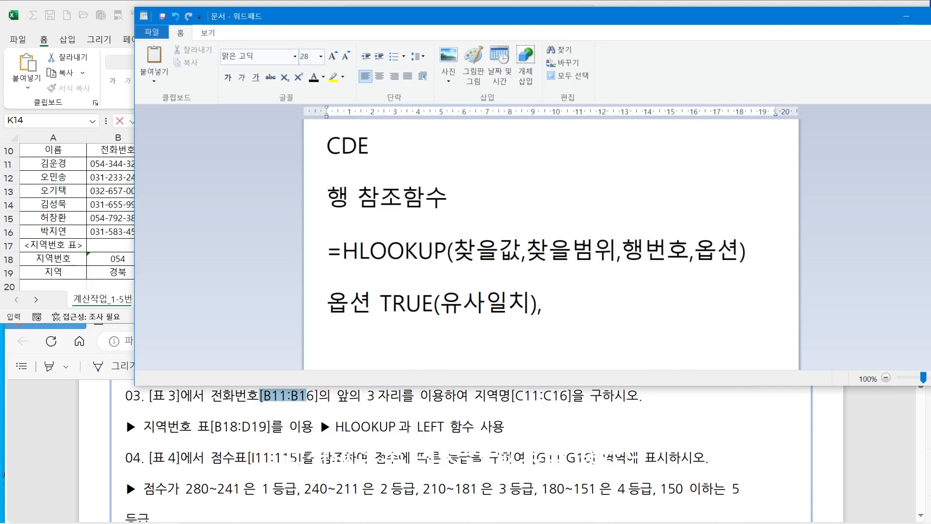
# Step: Add =근사값 after 유사일치 inside the parentheses and append FALSE(정확히) to the end of the option line
pyautogui.press('Left')
pyautogui.press('Left')
pyautogui.write('=근사값')
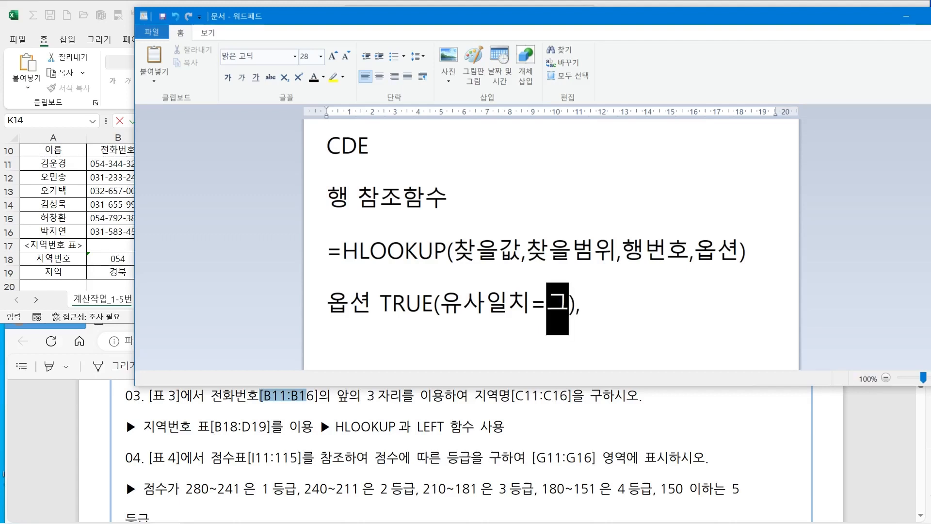
pyautogui.press('Right')
pyautogui.press('Right')
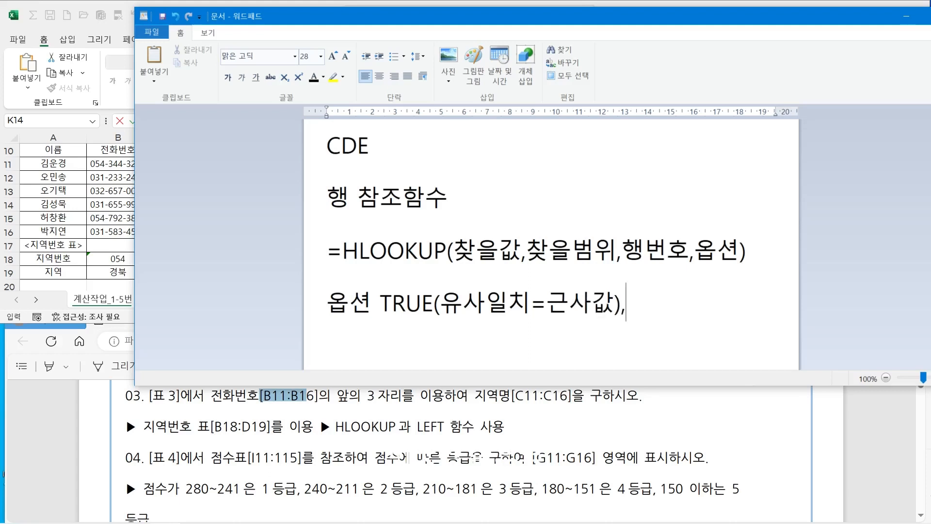
pyautogui.write('F')
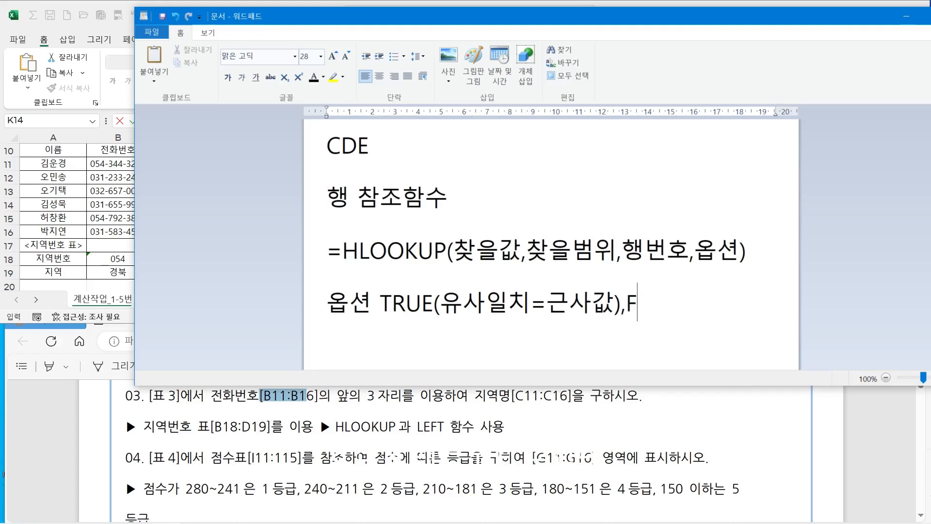
pyautogui.write('ALSE(')
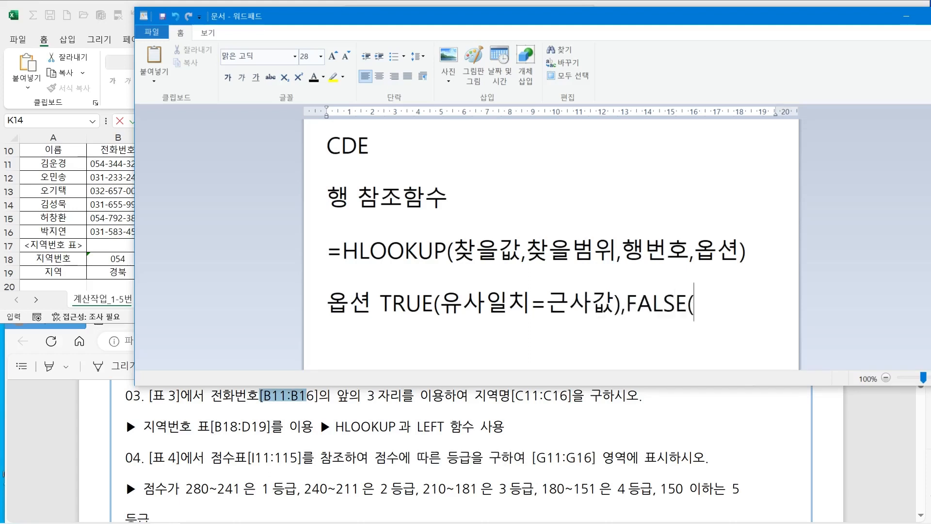
pyautogui.write('정확히)')
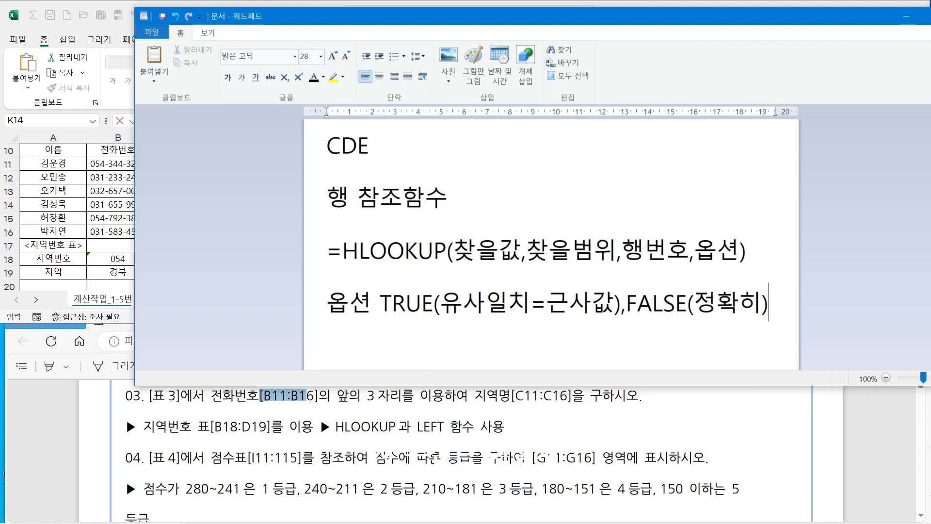
# Step: Place the WordPad notes below the worksheet, switch to Excel, cancel the trial formula in K14 and select C11
pyautogui.moveTo(465, 16); pyautogui.dragTo(410, 203)
pyautogui.hotkey('alt', 'Tab')
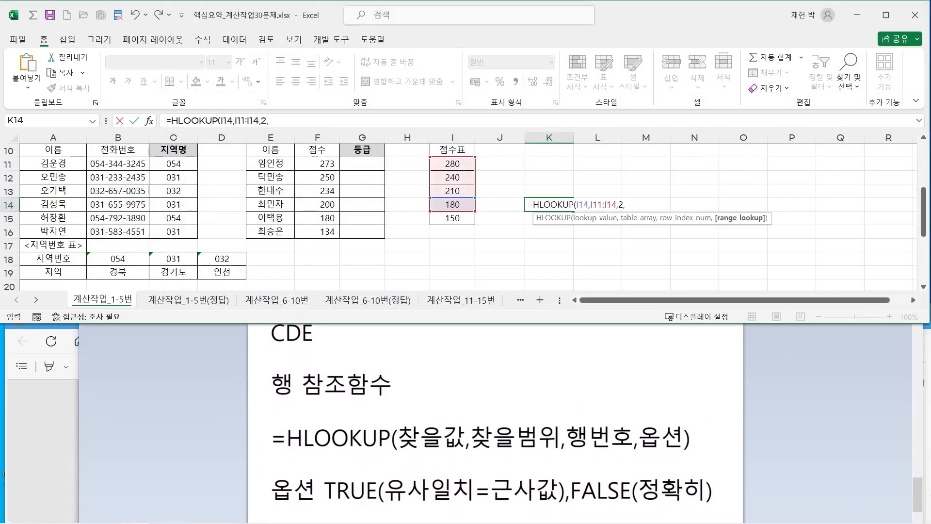
pyautogui.press('Escape')
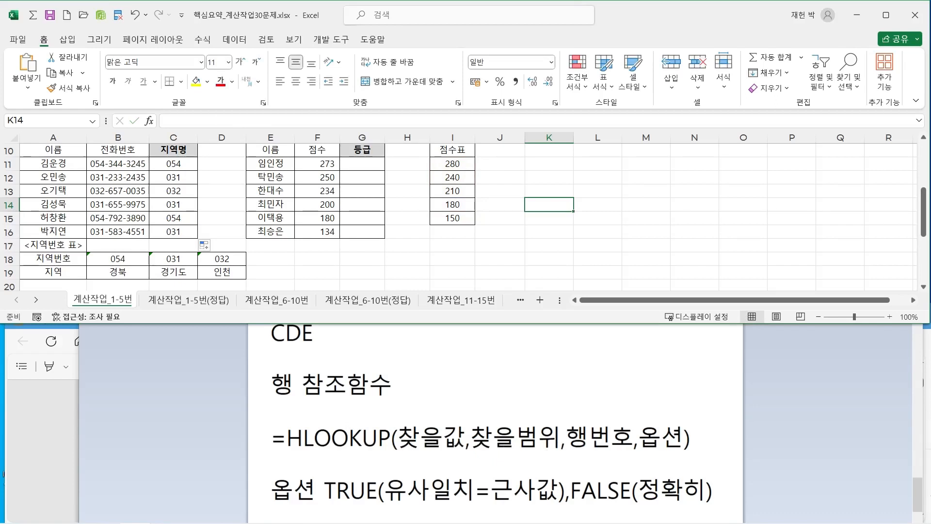
pyautogui.click(173, 164)
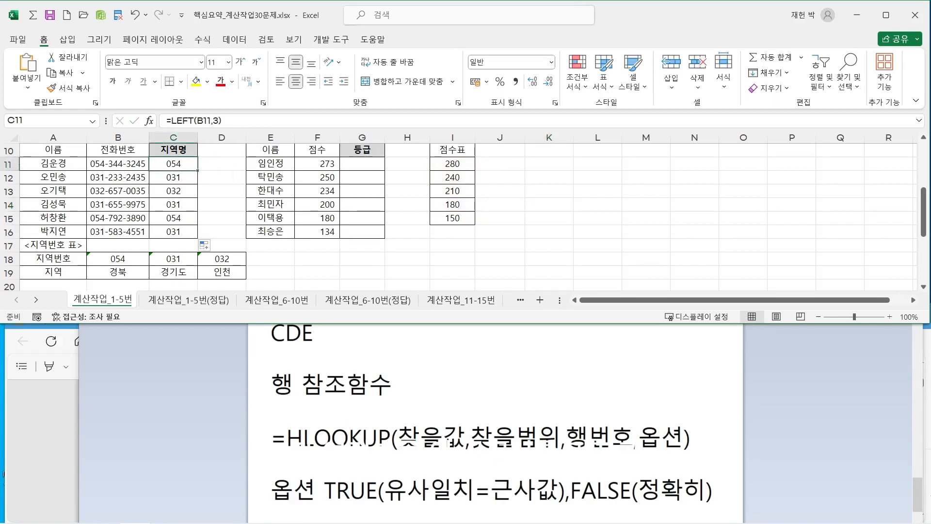
# Step: With the red pen, outline C11 and the area-code table B18:D19, underline 찾을값, and mark 찾을값 and C11 as 1
pyautogui.hotkey('ctrl', '2')
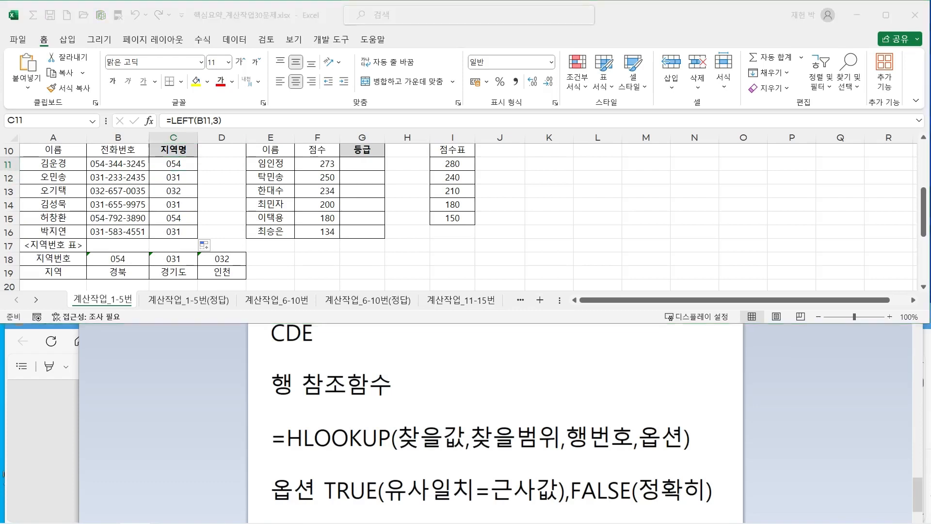
pyautogui.moveTo(157, 170)
pyautogui.mouseDown()
pyautogui.moveTo(189, 170)
pyautogui.moveTo(193, 160)
pyautogui.moveTo(156, 155)
pyautogui.moveTo(154, 172)
pyautogui.mouseUp()
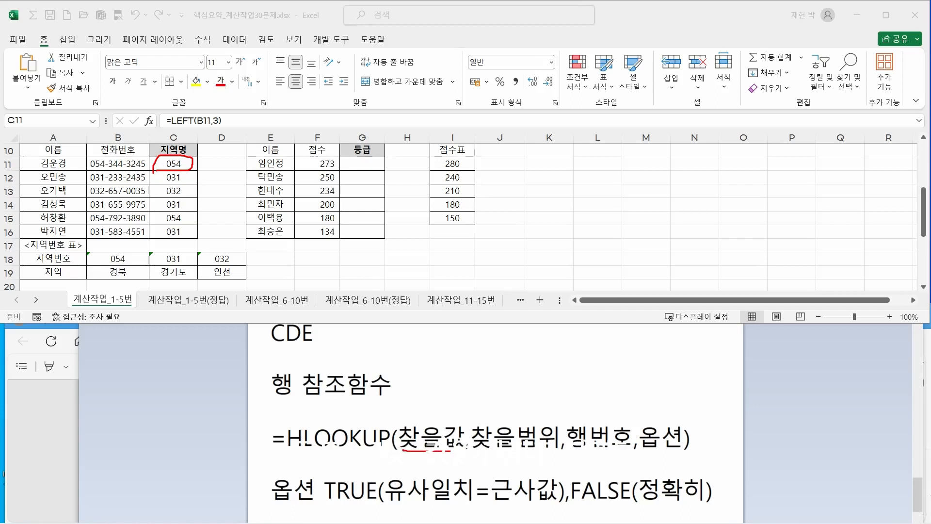
pyautogui.moveTo(82, 249)
pyautogui.mouseDown()
pyautogui.moveTo(80, 271)
pyautogui.moveTo(90, 279)
pyautogui.moveTo(232, 282)
pyautogui.moveTo(249, 248)
pyautogui.moveTo(85, 248)
pyautogui.mouseUp()
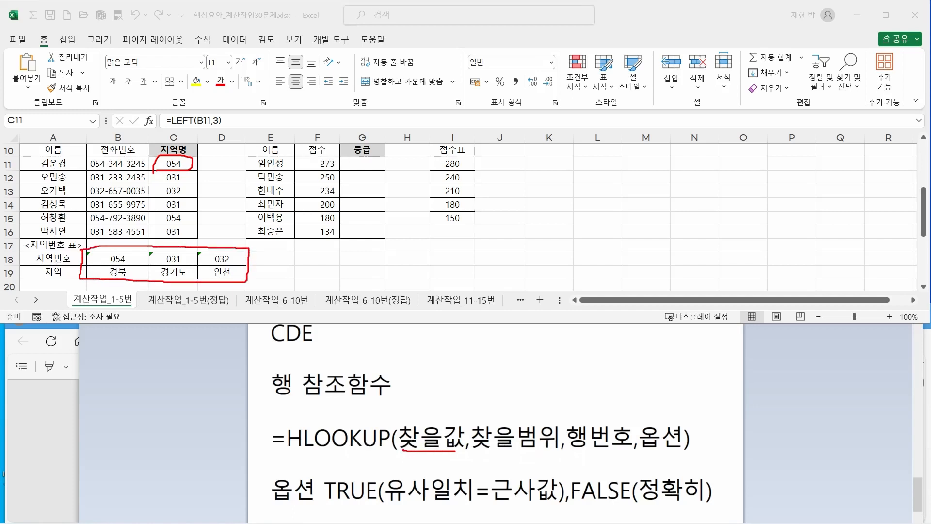
pyautogui.moveTo(414, 410)
pyautogui.mouseDown()
pyautogui.moveTo(414, 421)
pyautogui.moveTo(401, 410)
pyautogui.moveTo(405, 427)
pyautogui.mouseUp()
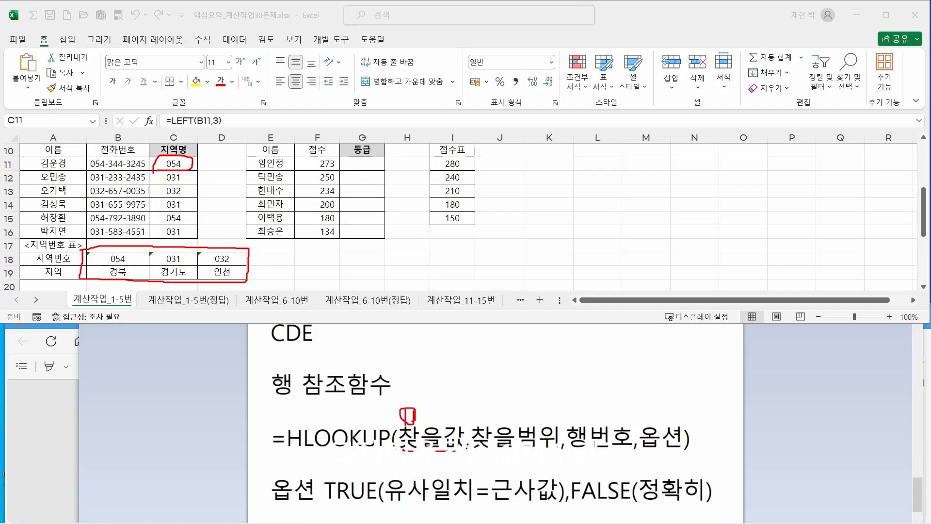
pyautogui.moveTo(142, 147)
pyautogui.mouseDown()
pyautogui.moveTo(142, 165)
pyautogui.moveTo(133, 148)
pyautogui.moveTo(149, 154)
pyautogui.moveTo(142, 165)
pyautogui.mouseUp()
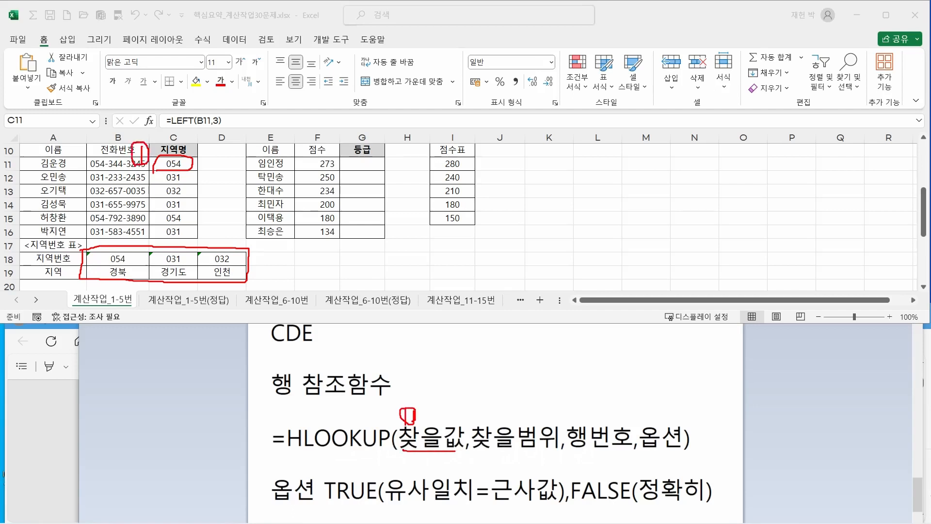
# Step: Underline 찾을범위 and mark it and the area-code table as 2, and write a circled 3 above 행번호
pyautogui.moveTo(485, 453); pyautogui.dragTo(536, 452)
pyautogui.moveTo(83, 226)
pyautogui.mouseDown()
pyautogui.moveTo(112, 237)
pyautogui.moveTo(76, 236)
pyautogui.moveTo(108, 232)
pyautogui.mouseUp()
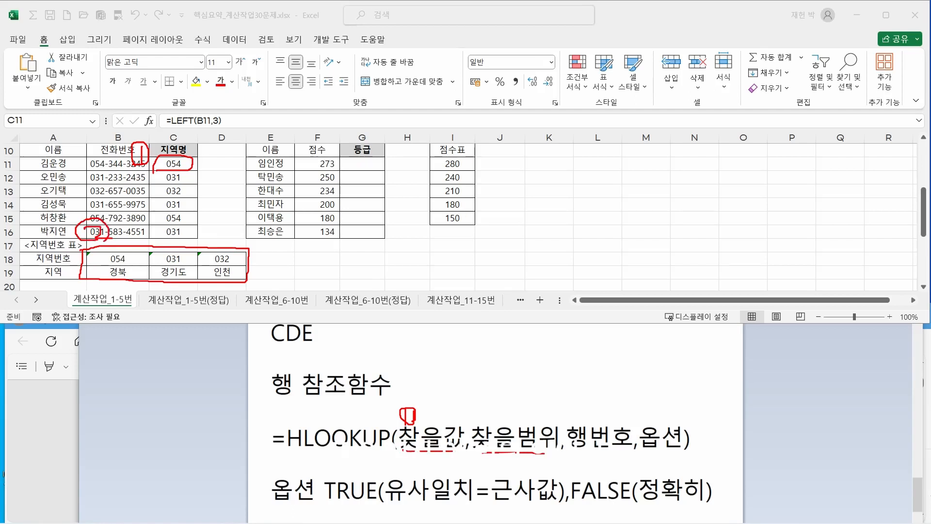
pyautogui.moveTo(491, 406)
pyautogui.mouseDown()
pyautogui.moveTo(505, 416)
pyautogui.moveTo(485, 420)
pyautogui.moveTo(504, 421)
pyautogui.mouseUp()
pyautogui.moveTo(585, 403)
pyautogui.mouseDown()
pyautogui.moveTo(599, 410)
pyautogui.moveTo(591, 419)
pyautogui.moveTo(607, 408)
pyautogui.moveTo(575, 419)
pyautogui.mouseUp()
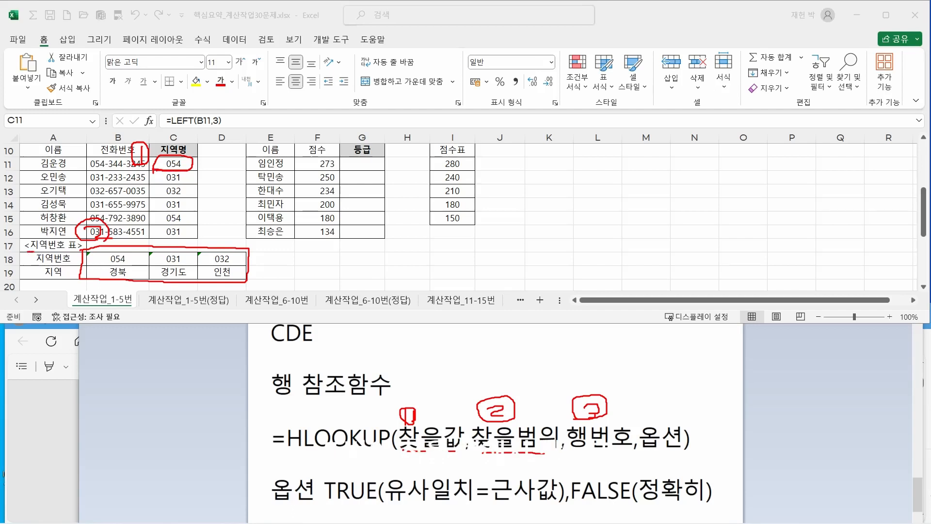
# Step: Draw an arrow to the area-code table, box its 054 cell, and number its rows 1 and 2 and its columns 1 to 3
pyautogui.moveTo(35, 252)
pyautogui.mouseDown()
pyautogui.moveTo(69, 251)
pyautogui.moveTo(59, 265)
pyautogui.moveTo(71, 247)
pyautogui.mouseUp()
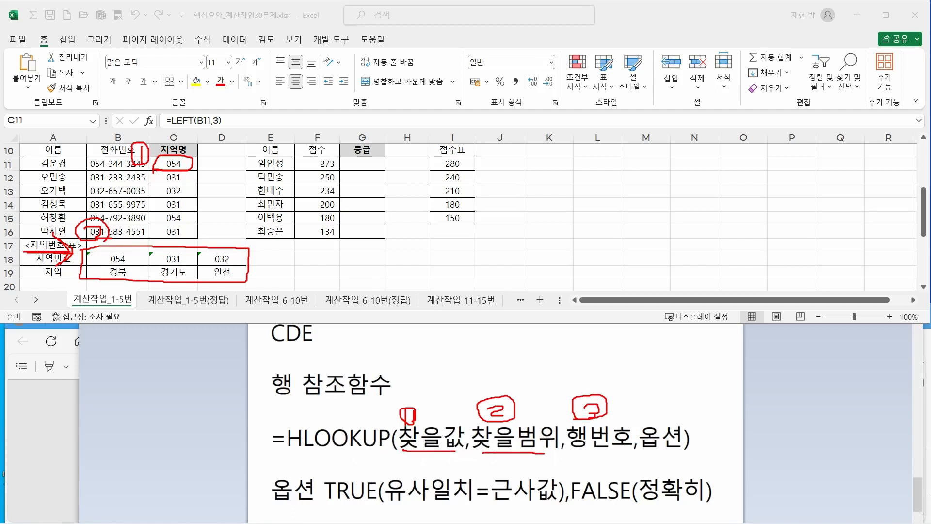
pyautogui.moveTo(84, 254)
pyautogui.mouseDown()
pyautogui.moveTo(128, 253)
pyautogui.moveTo(116, 264)
pyautogui.mouseUp()
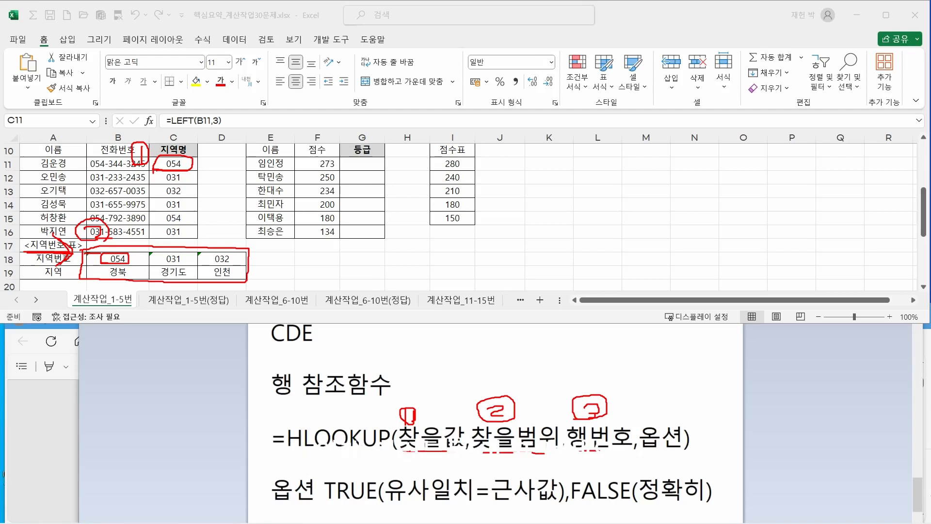
pyautogui.moveTo(265, 247)
pyautogui.mouseDown()
pyautogui.moveTo(256, 281)
pyautogui.moveTo(273, 283)
pyautogui.mouseUp()
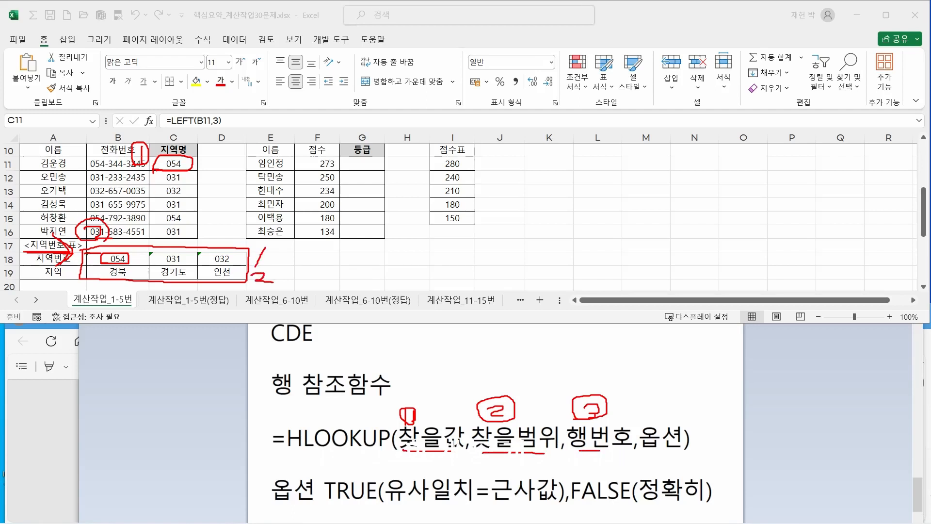
pyautogui.moveTo(133, 228); pyautogui.dragTo(125, 243)
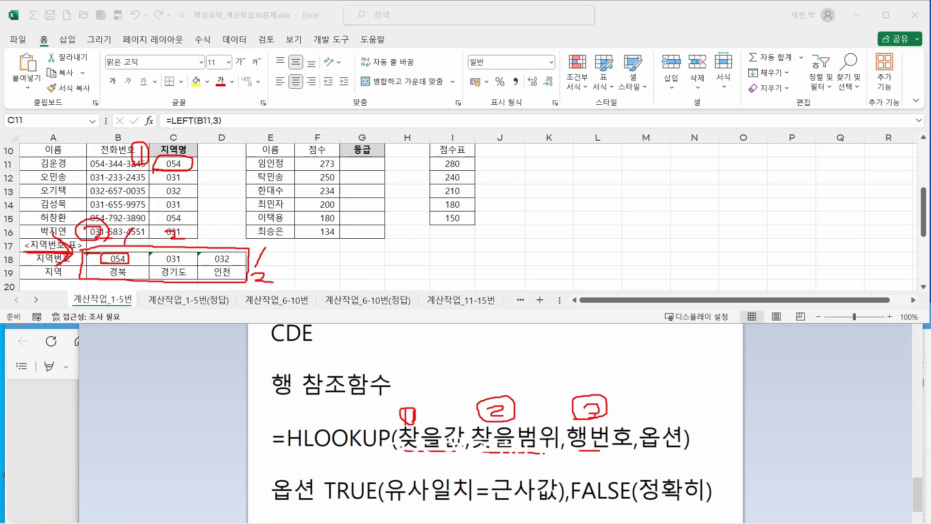
pyautogui.moveTo(207, 224)
pyautogui.mouseDown()
pyautogui.moveTo(224, 225)
pyautogui.moveTo(209, 239)
pyautogui.mouseUp()
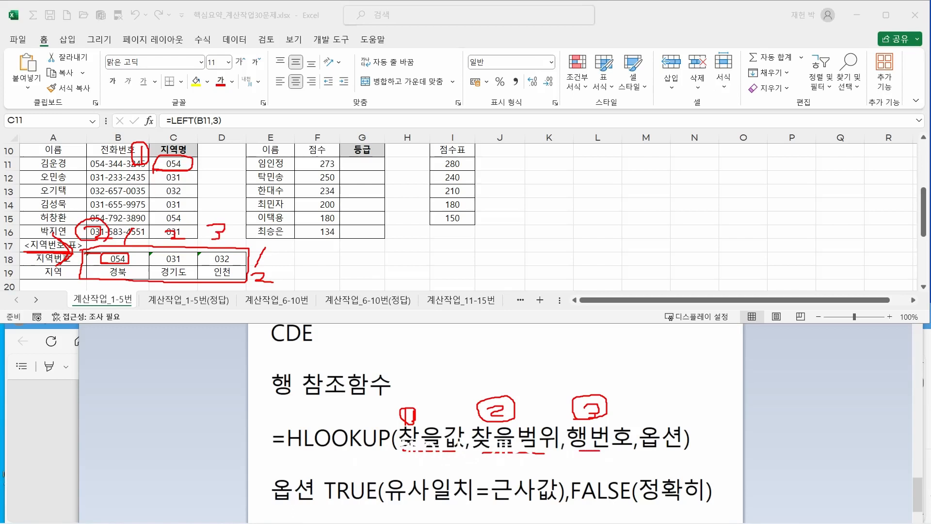
# Step: Circle 경북 with an arrow to its row, mark 행번호 as 2 and 옵션 as 4, and underline TRUE, 근사값 and FALSE
pyautogui.moveTo(41, 272)
pyautogui.mouseDown()
pyautogui.moveTo(76, 272)
pyautogui.moveTo(68, 280)
pyautogui.moveTo(125, 253)
pyautogui.moveTo(93, 273)
pyautogui.moveTo(137, 276)
pyautogui.moveTo(119, 279)
pyautogui.mouseUp()
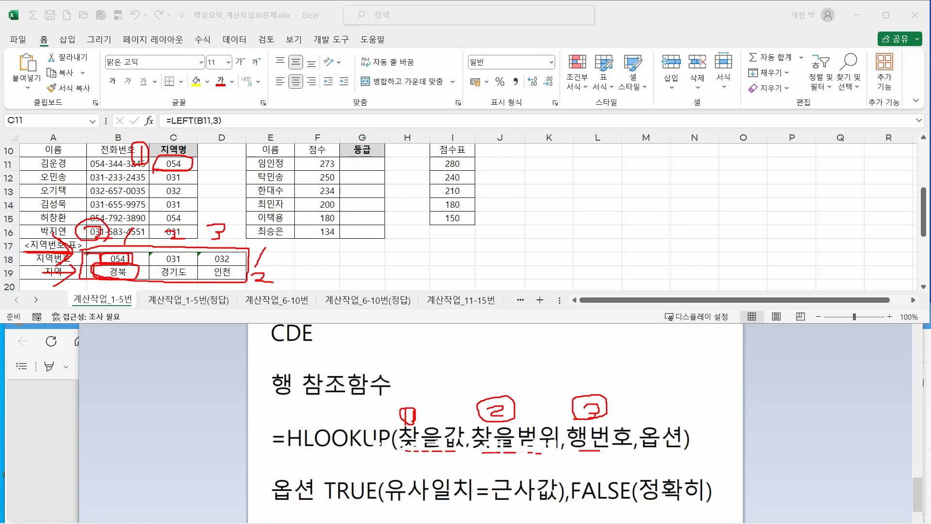
pyautogui.moveTo(577, 461)
pyautogui.mouseDown()
pyautogui.moveTo(585, 457)
pyautogui.moveTo(582, 471)
pyautogui.moveTo(611, 471)
pyautogui.mouseUp()
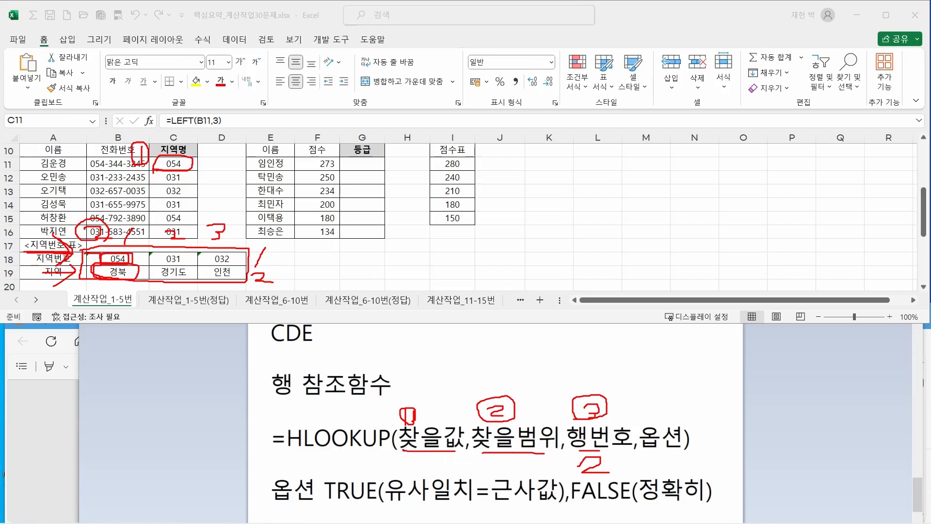
pyautogui.moveTo(652, 395)
pyautogui.mouseDown()
pyautogui.moveTo(639, 404)
pyautogui.moveTo(655, 405)
pyautogui.moveTo(648, 416)
pyautogui.moveTo(650, 388)
pyautogui.moveTo(655, 412)
pyautogui.mouseUp()
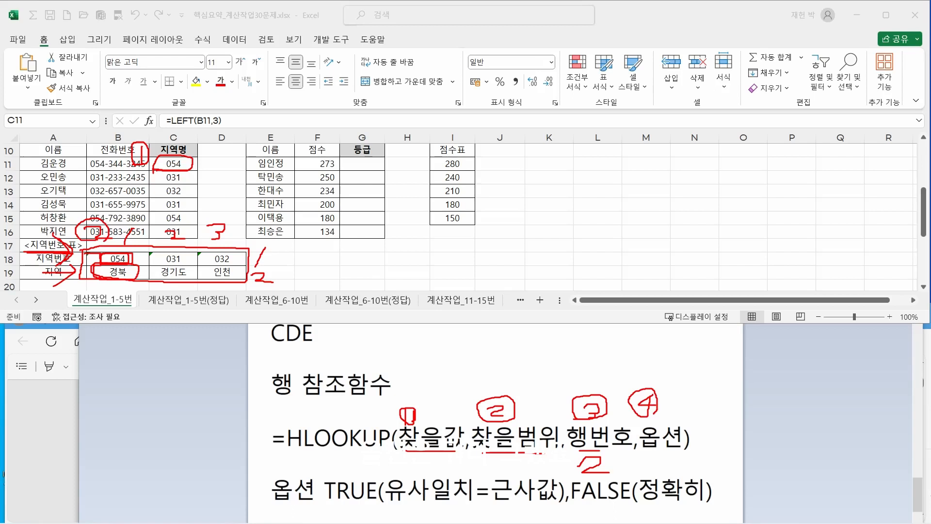
pyautogui.moveTo(333, 501); pyautogui.dragTo(397, 504)
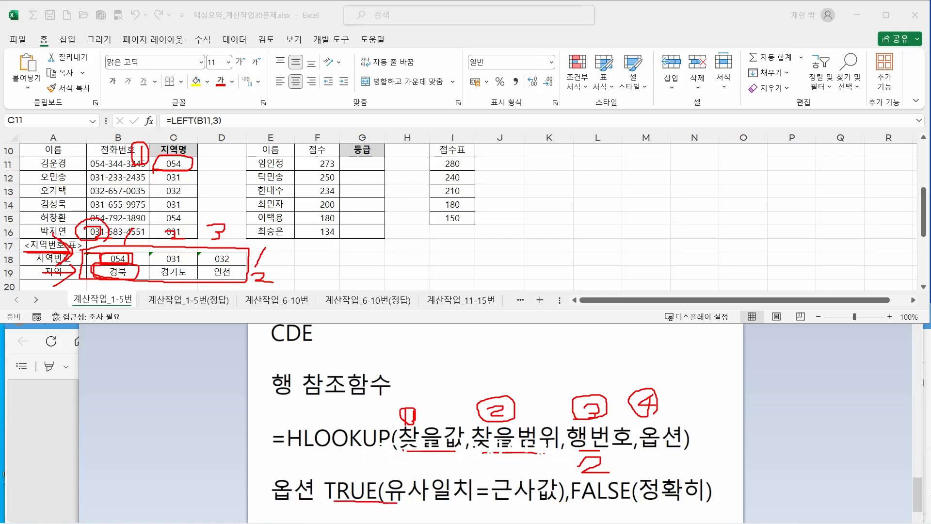
pyautogui.moveTo(493, 502); pyautogui.dragTo(669, 501)
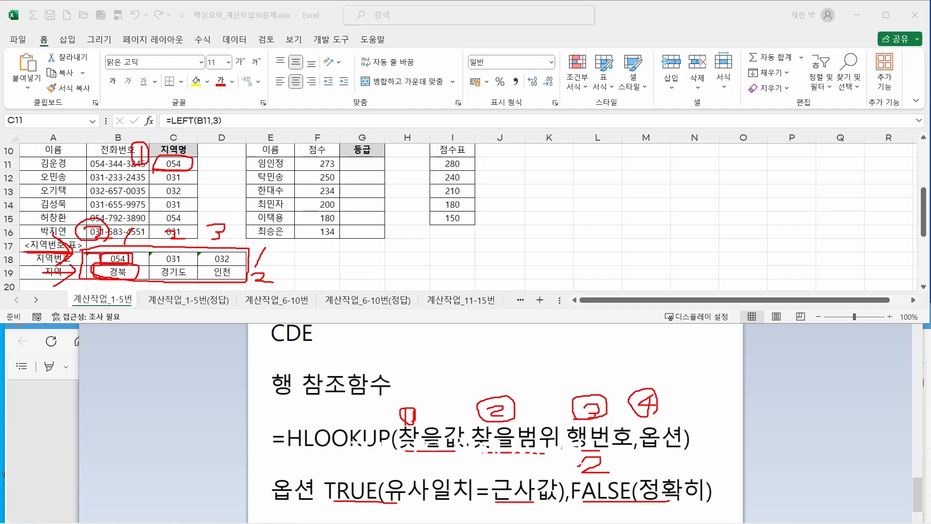
# Step: Handwrite an example lookup table beside the data with 10, 20 and 30 above 초등, 중등 and 고등
pyautogui.moveTo(416, 238)
pyautogui.mouseDown()
pyautogui.moveTo(420, 255)
pyautogui.moveTo(424, 239)
pyautogui.moveTo(494, 241)
pyautogui.moveTo(539, 228)
pyautogui.moveTo(549, 239)
pyautogui.moveTo(570, 235)
pyautogui.mouseUp()
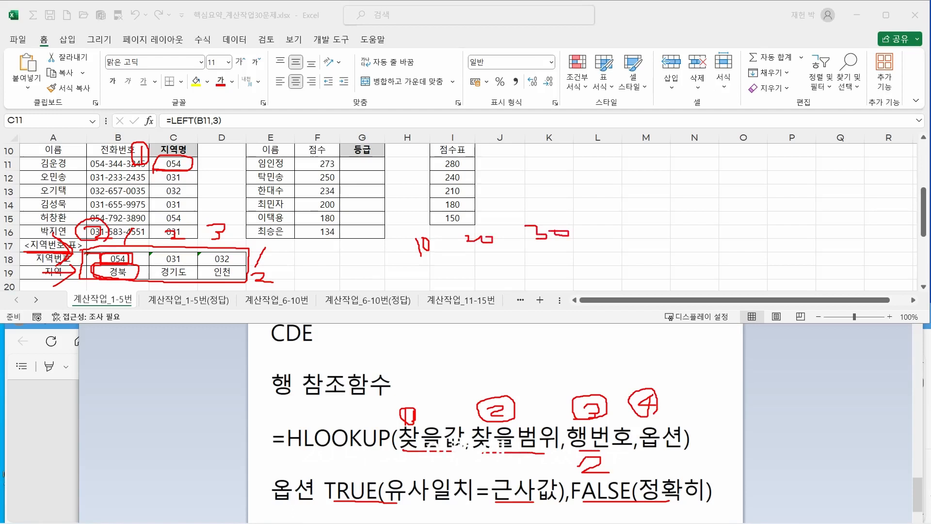
pyautogui.moveTo(410, 262)
pyautogui.mouseDown()
pyautogui.moveTo(422, 267)
pyautogui.moveTo(411, 281)
pyautogui.moveTo(433, 277)
pyautogui.moveTo(438, 263)
pyautogui.mouseUp()
pyautogui.moveTo(435, 260)
pyautogui.mouseDown()
pyautogui.moveTo(430, 271)
pyautogui.moveTo(445, 270)
pyautogui.moveTo(440, 286)
pyautogui.moveTo(442, 278)
pyautogui.mouseUp()
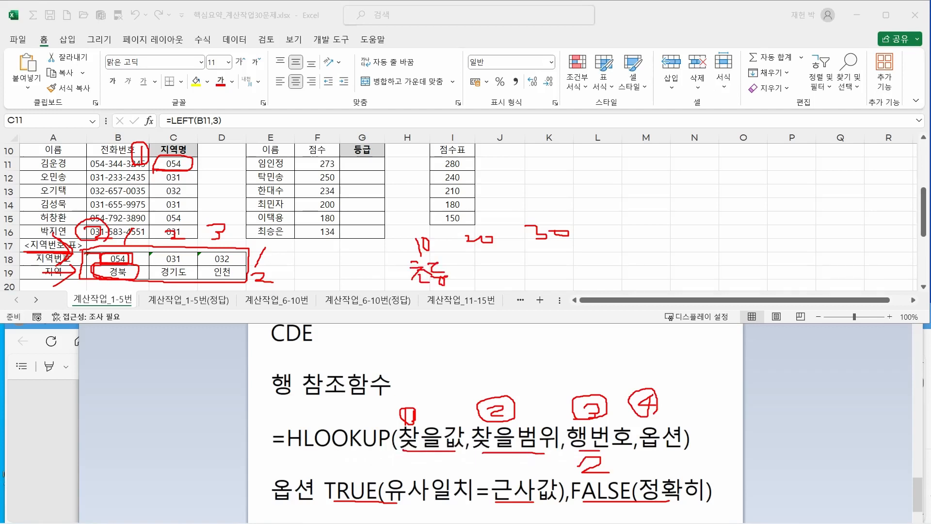
pyautogui.moveTo(486, 251)
pyautogui.mouseDown()
pyautogui.moveTo(481, 264)
pyautogui.moveTo(497, 257)
pyautogui.moveTo(497, 278)
pyautogui.moveTo(492, 267)
pyautogui.mouseUp()
pyautogui.moveTo(500, 254)
pyautogui.mouseDown()
pyautogui.moveTo(515, 262)
pyautogui.moveTo(507, 279)
pyautogui.moveTo(553, 250)
pyautogui.moveTo(555, 272)
pyautogui.moveTo(566, 252)
pyautogui.moveTo(572, 264)
pyautogui.moveTo(562, 274)
pyautogui.mouseUp()
pyautogui.moveTo(559, 272); pyautogui.dragTo(576, 275)
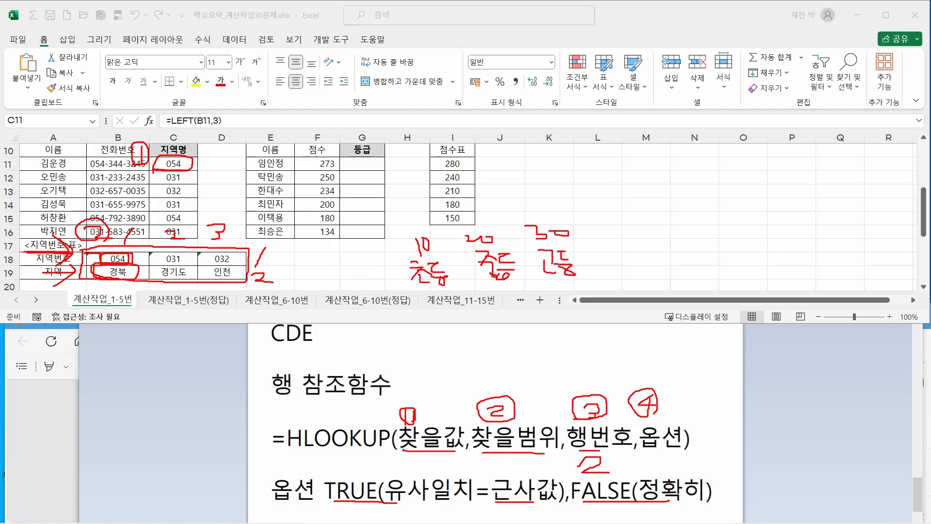
# Step: Annotate the handwritten example with test values 15, 16 and 21, boxing its 초등 column and ruling a line across 10, 20 and 30
pyautogui.moveTo(438, 218)
pyautogui.mouseDown()
pyautogui.moveTo(441, 233)
pyautogui.moveTo(452, 219)
pyautogui.moveTo(467, 285)
pyautogui.moveTo(398, 267)
pyautogui.moveTo(432, 208)
pyautogui.moveTo(460, 214)
pyautogui.mouseUp()
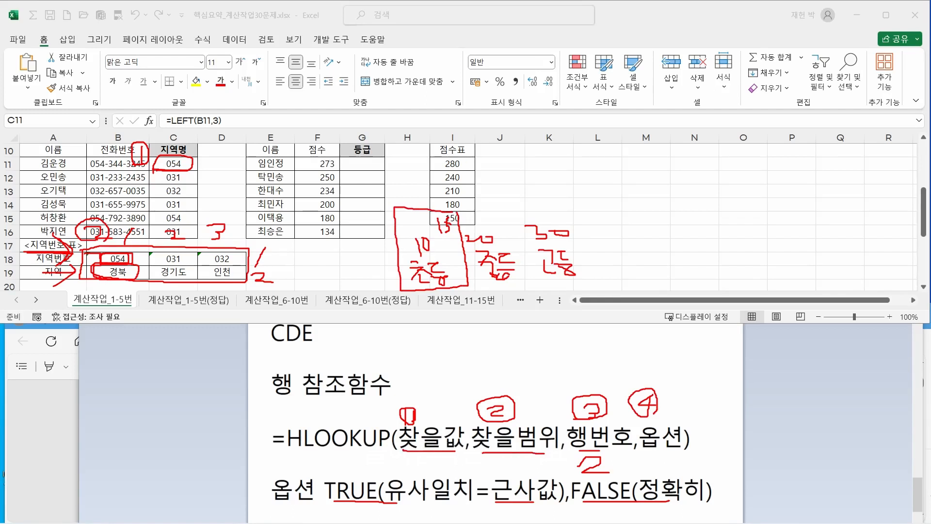
pyautogui.moveTo(408, 235); pyautogui.dragTo(565, 226)
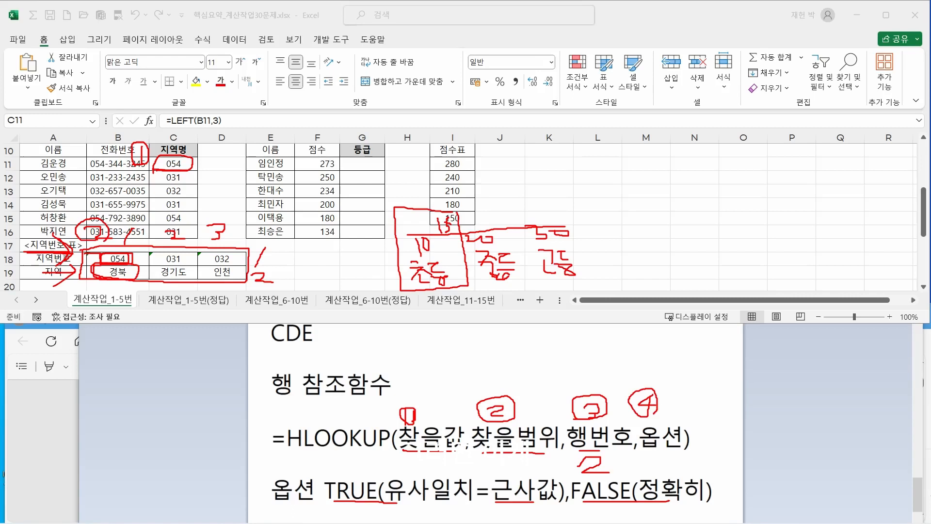
pyautogui.moveTo(412, 223); pyautogui.dragTo(412, 236)
pyautogui.moveTo(424, 219); pyautogui.dragTo(422, 236)
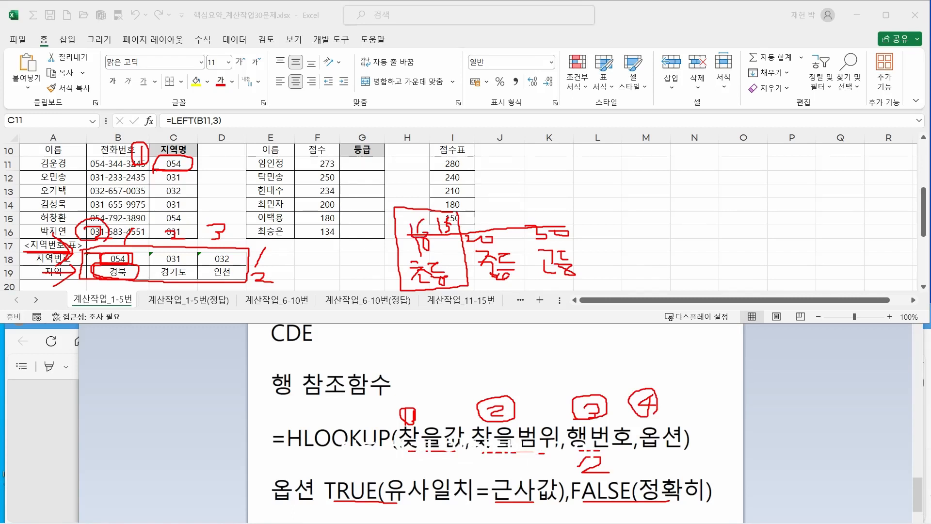
pyautogui.moveTo(490, 212); pyautogui.dragTo(499, 219)
pyautogui.moveTo(505, 209); pyautogui.dragTo(506, 220)
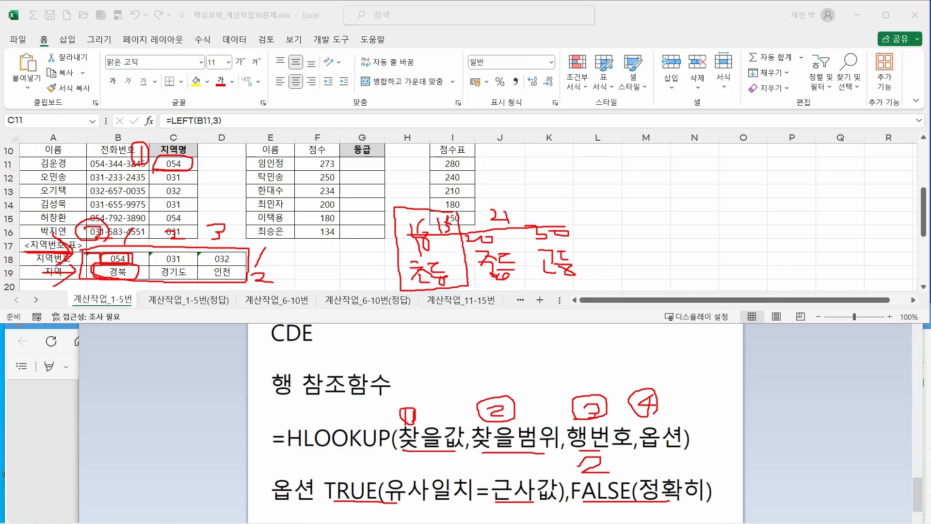
pyautogui.moveTo(581, 200); pyautogui.dragTo(598, 223)
pyautogui.moveTo(563, 204); pyautogui.dragTo(563, 266)
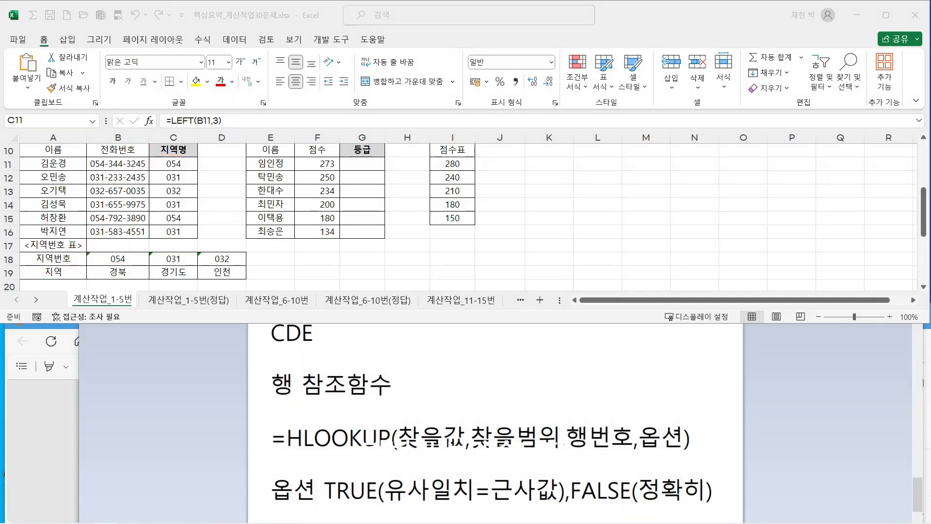
# Step: Wrap C11's LEFT(B11,3) in HLOOKUP as the lookup value and add the absolute table range $B$18:$D$19
pyautogui.click(173, 164)
pyautogui.press('F2')
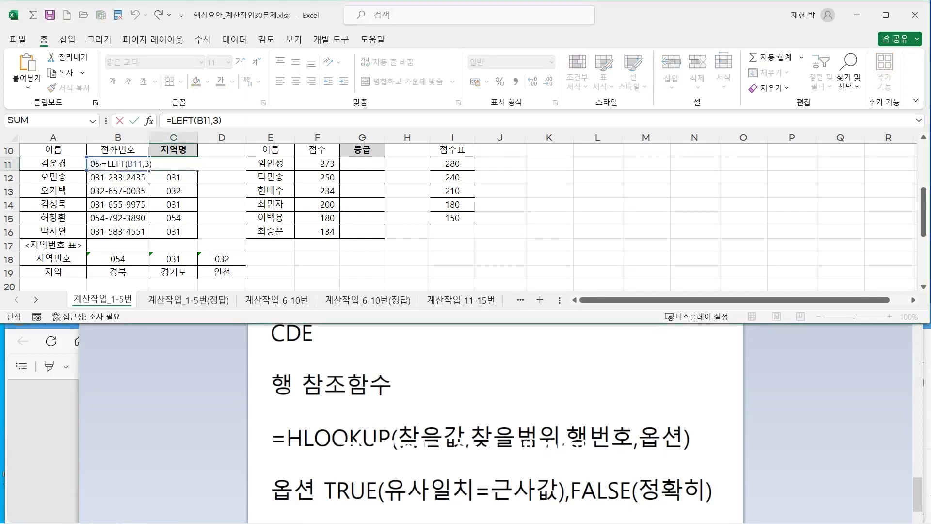
pyautogui.click(107, 164)
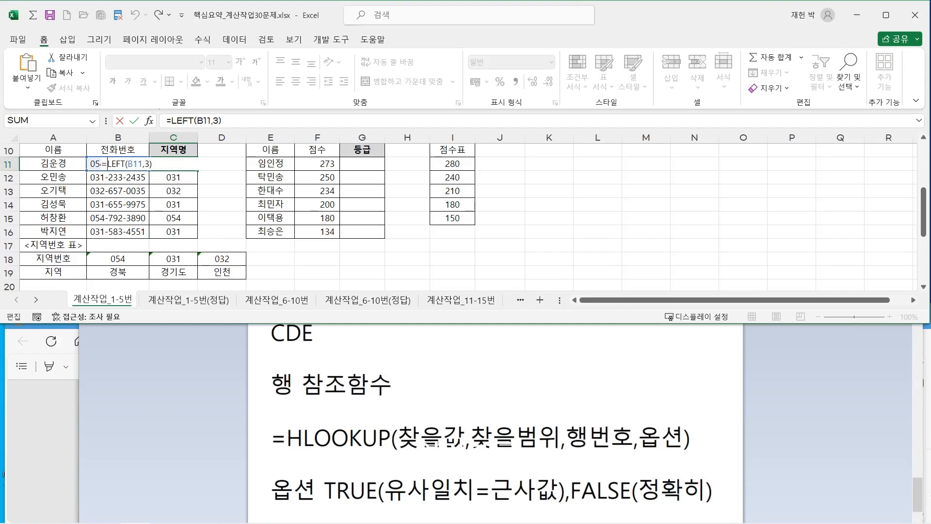
pyautogui.write('hl')
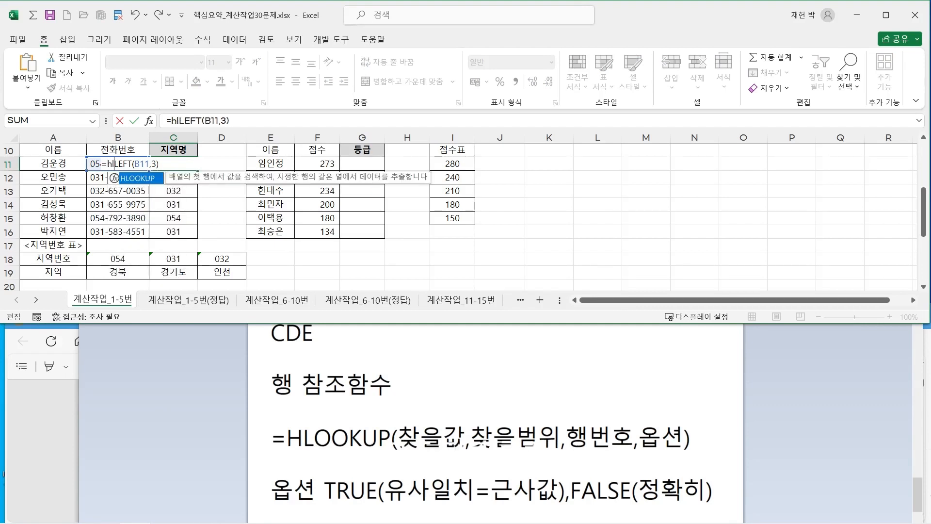
pyautogui.press('Tab')
pyautogui.hotkey('shift', 'End')
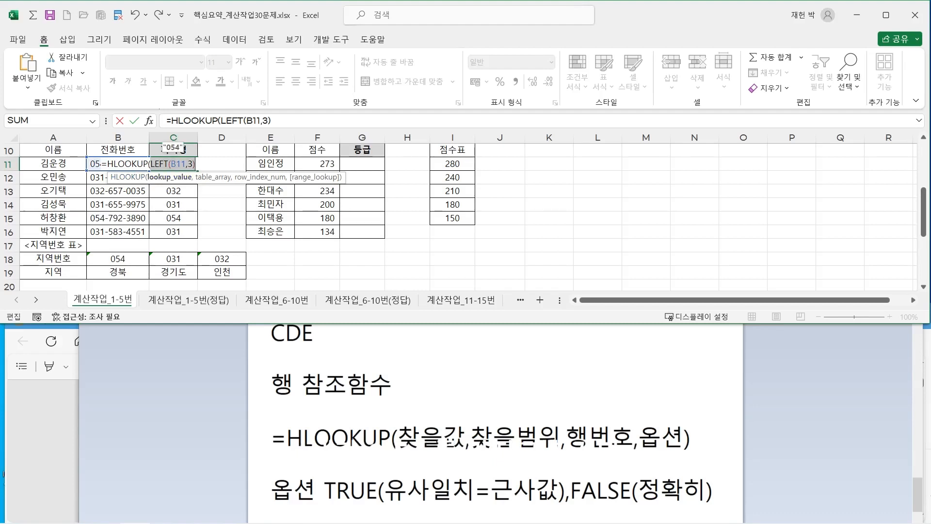
pyautogui.press('End')
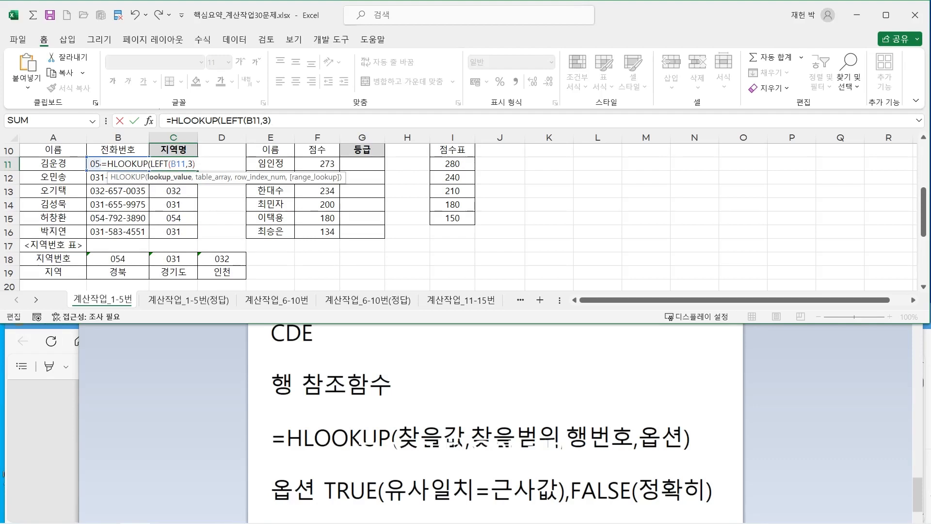
pyautogui.write(',')
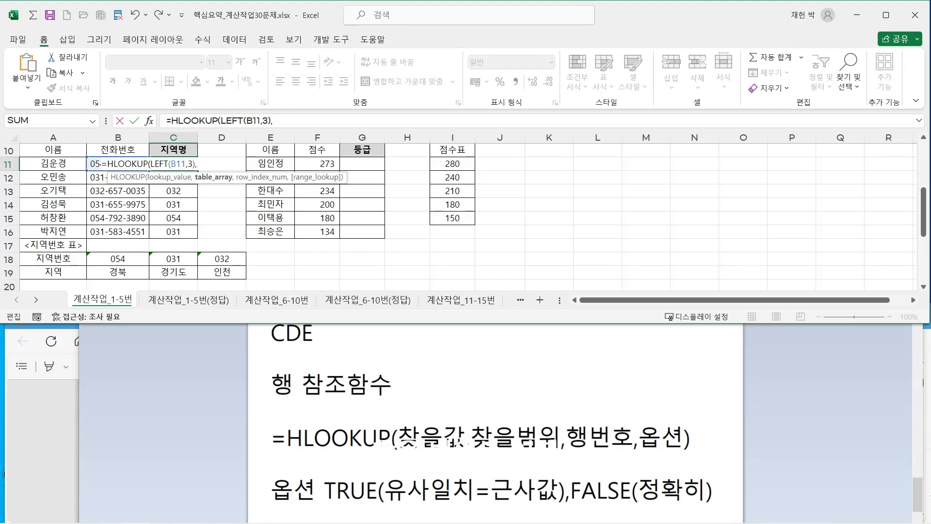
pyautogui.moveTo(118, 258); pyautogui.dragTo(233, 274)
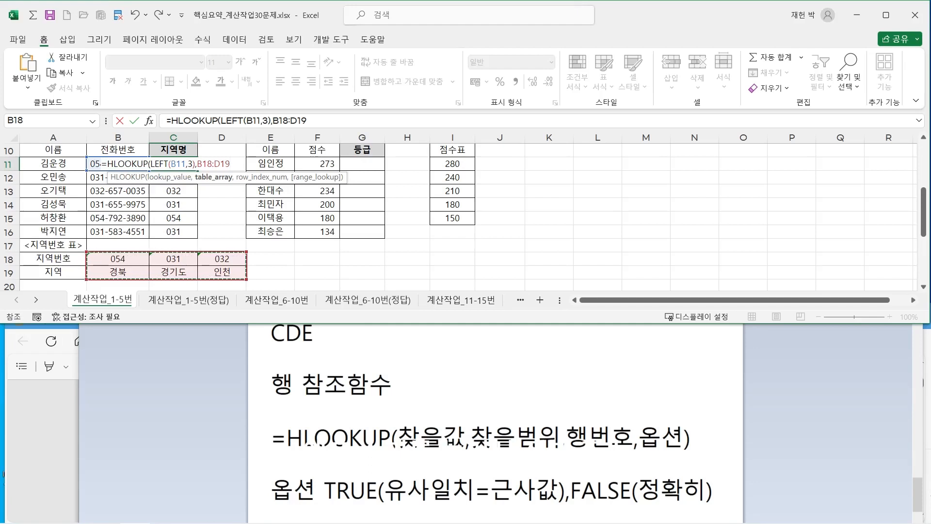
pyautogui.press('F4')
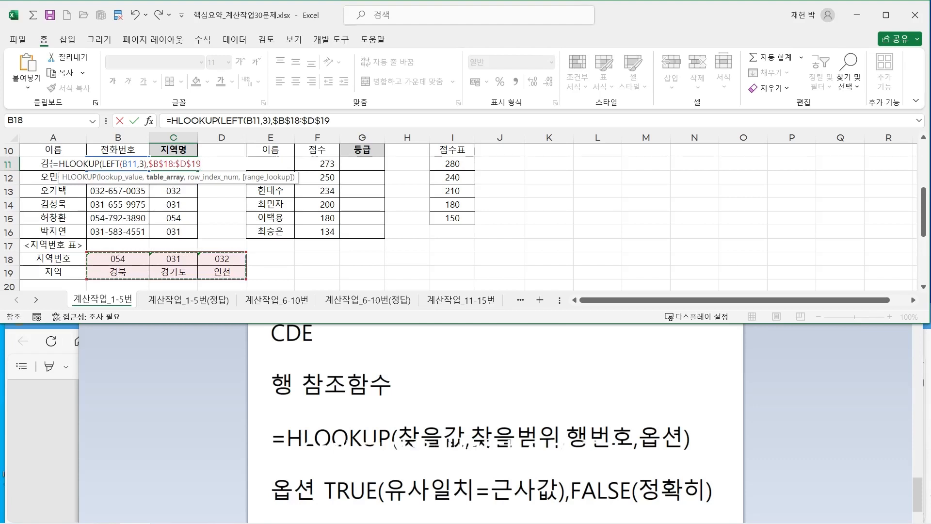
pyautogui.write(',')
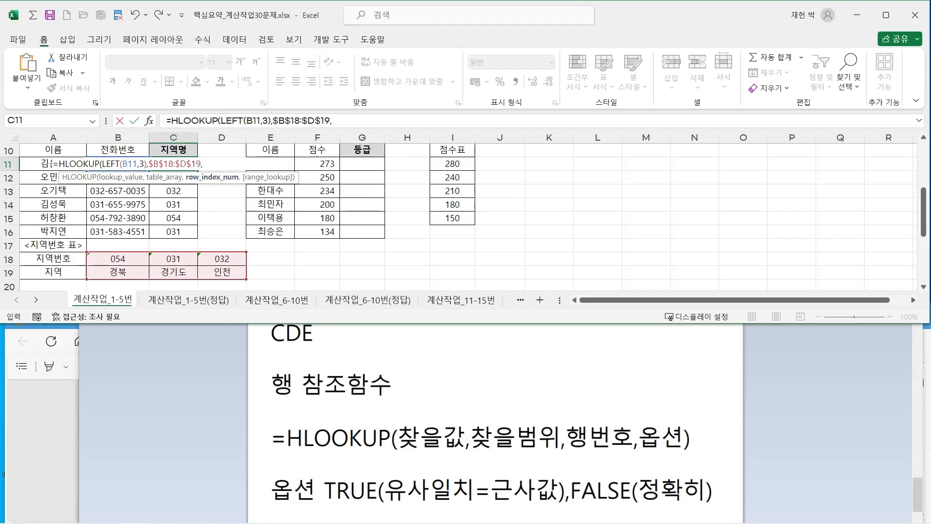
# Step: Mark the area-code table's rows and 경북 in red pen, and complete C11's HLOOKUP formula with row number 2 and FALSE
pyautogui.hotkey('ctrl', '2')
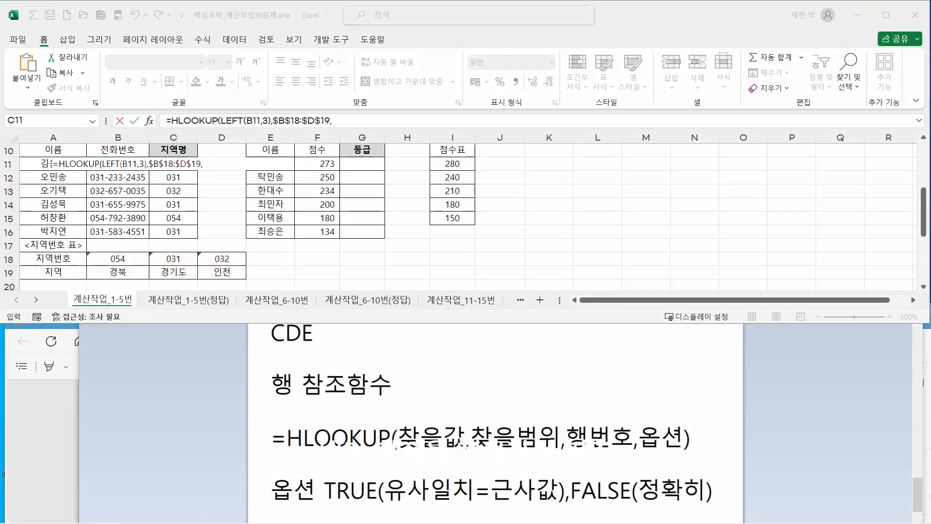
pyautogui.moveTo(50, 259)
pyautogui.mouseDown()
pyautogui.moveTo(85, 260)
pyautogui.moveTo(93, 250)
pyautogui.moveTo(71, 282)
pyautogui.moveTo(91, 286)
pyautogui.moveTo(121, 251)
pyautogui.moveTo(221, 247)
pyautogui.moveTo(243, 275)
pyautogui.moveTo(101, 269)
pyautogui.moveTo(131, 275)
pyautogui.moveTo(102, 280)
pyautogui.mouseUp()
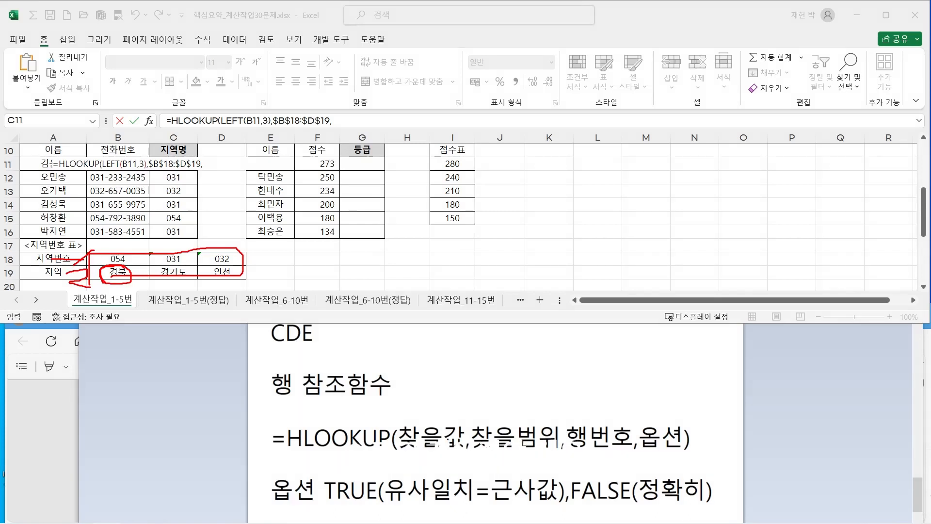
pyautogui.click(347, 120)
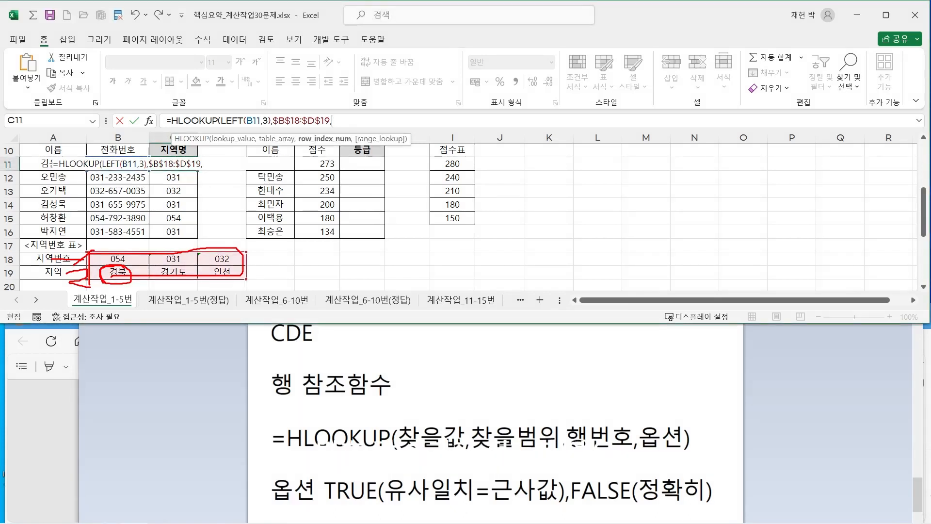
pyautogui.write('2,')
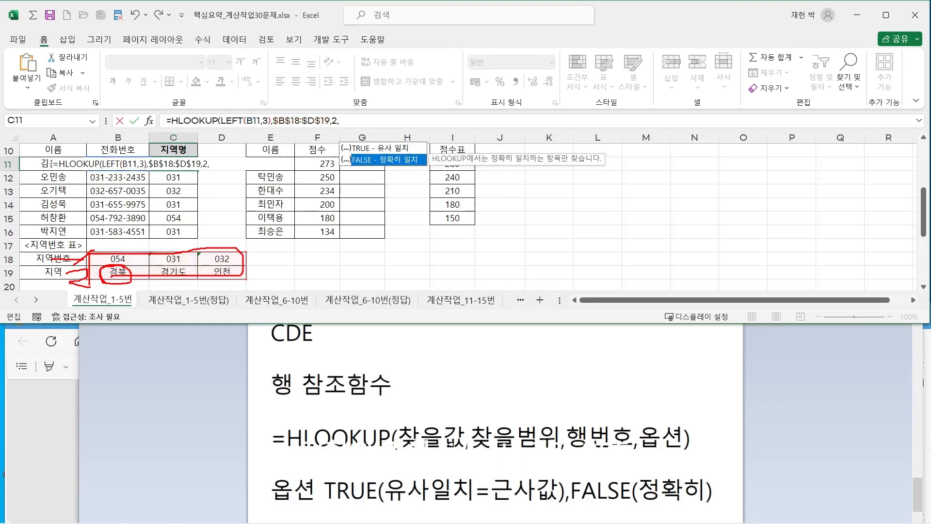
pyautogui.write('FALSE')
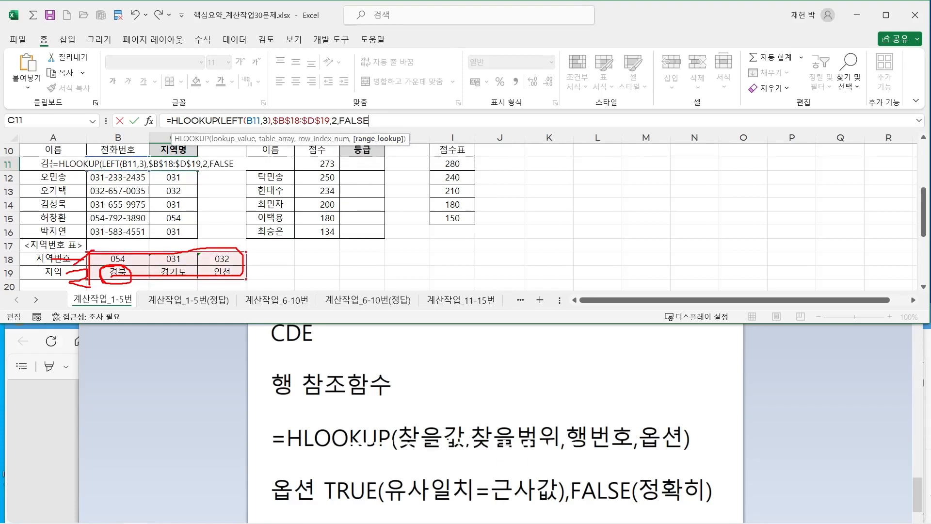
pyautogui.write(')')
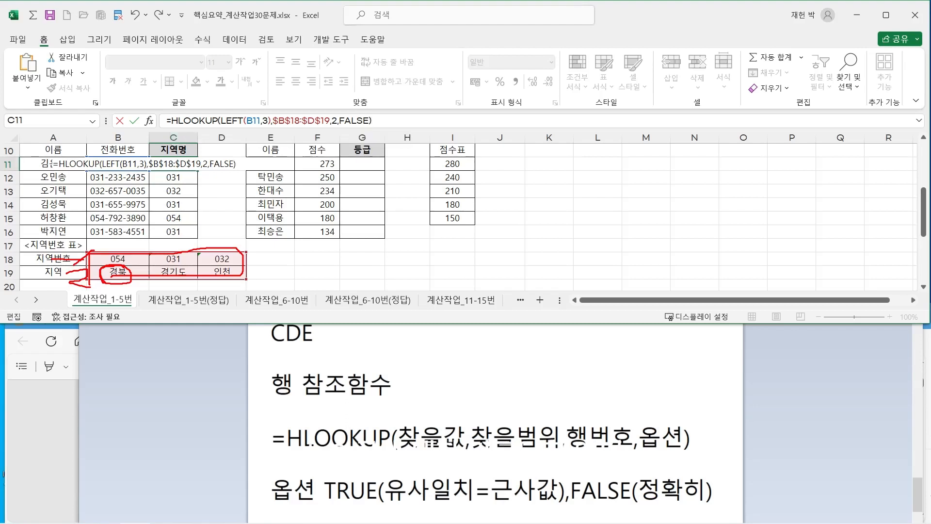
pyautogui.press('Return')
pyautogui.press('Up')
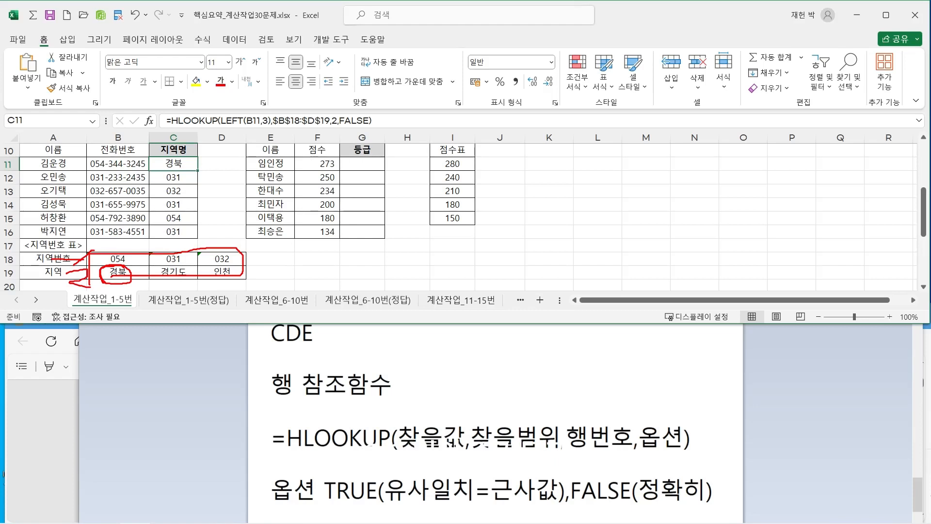
# Step: Fill the C11 formula down to C16 and bring the exercise PDF back below the worksheet
pyautogui.moveTo(198, 170); pyautogui.dragTo(197, 234)
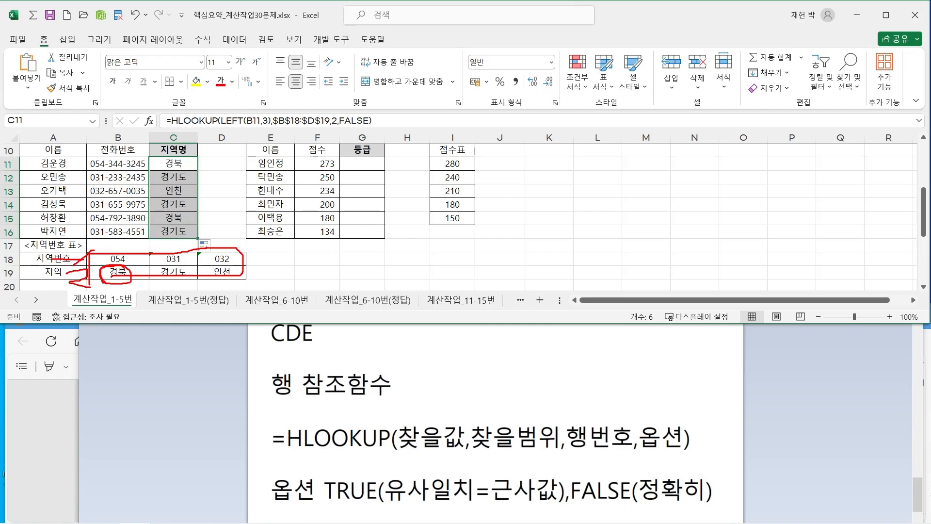
pyautogui.press('Escape')
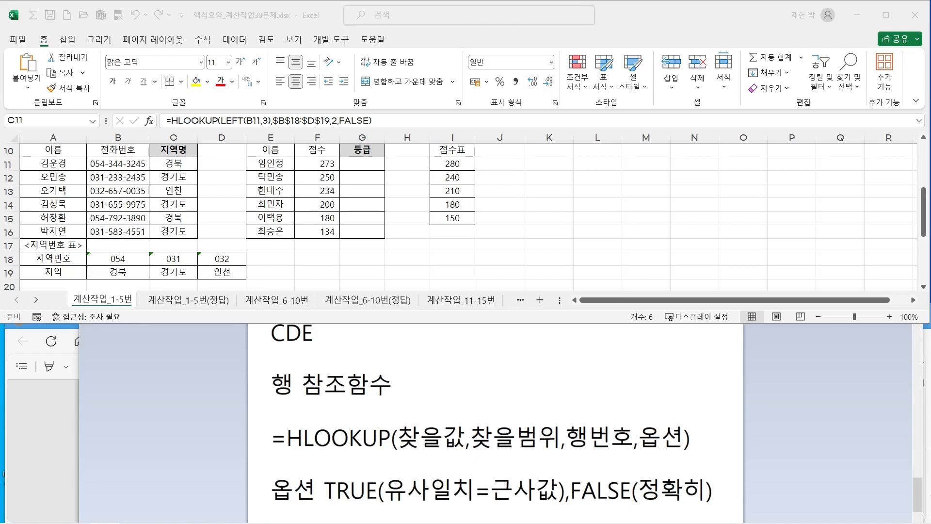
pyautogui.hotkey('alt', 'Tab')
pyautogui.hotkey('alt', 'Tab')
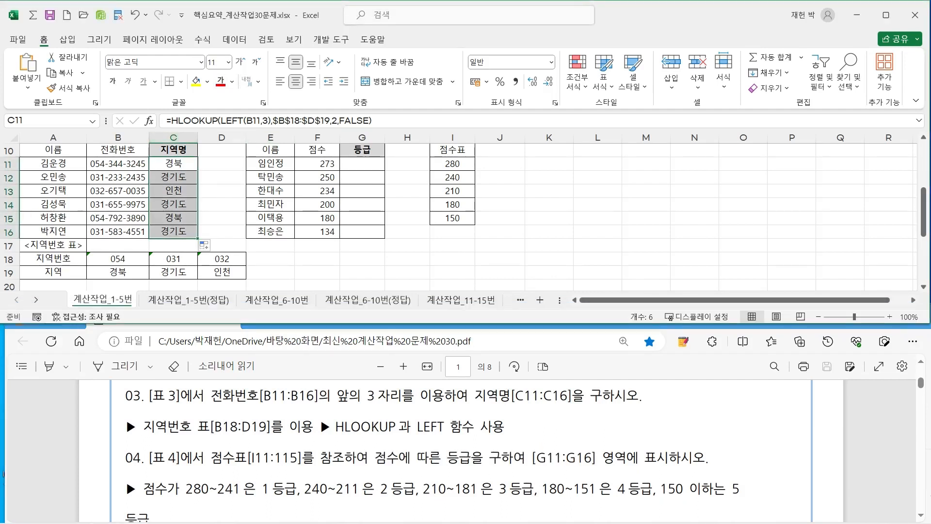
# Step: Clear the 지역명 formulas from C11:C16
pyautogui.press('Delete')
pyautogui.press('Down')
pyautogui.press('Up')
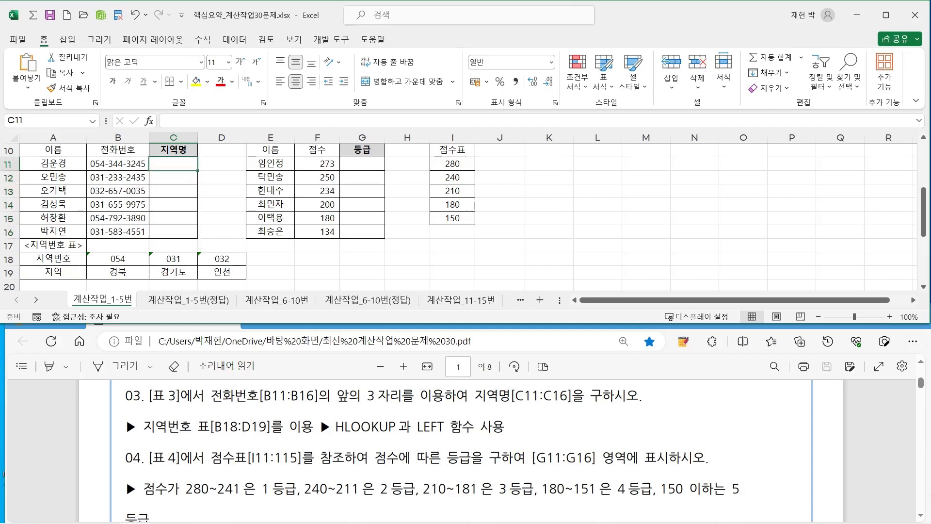
# Step: Enter =LEFT(B11,3) in C11 to extract the area code and fill it down to C16
pyautogui.write('=LE')
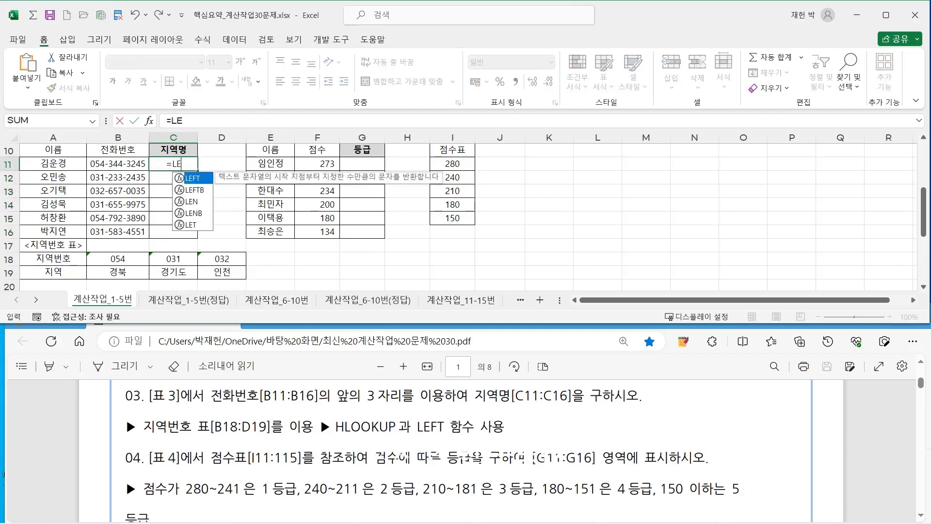
pyautogui.press('Tab')
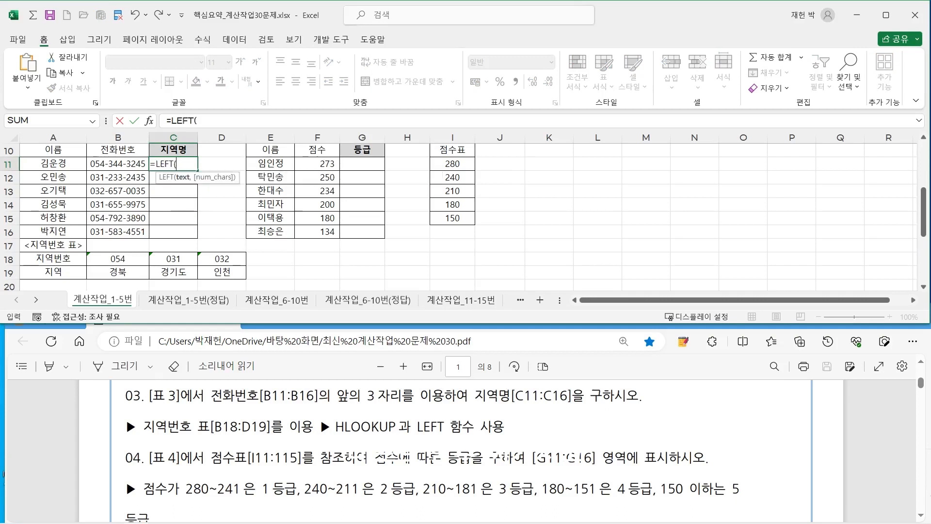
pyautogui.press('Left')
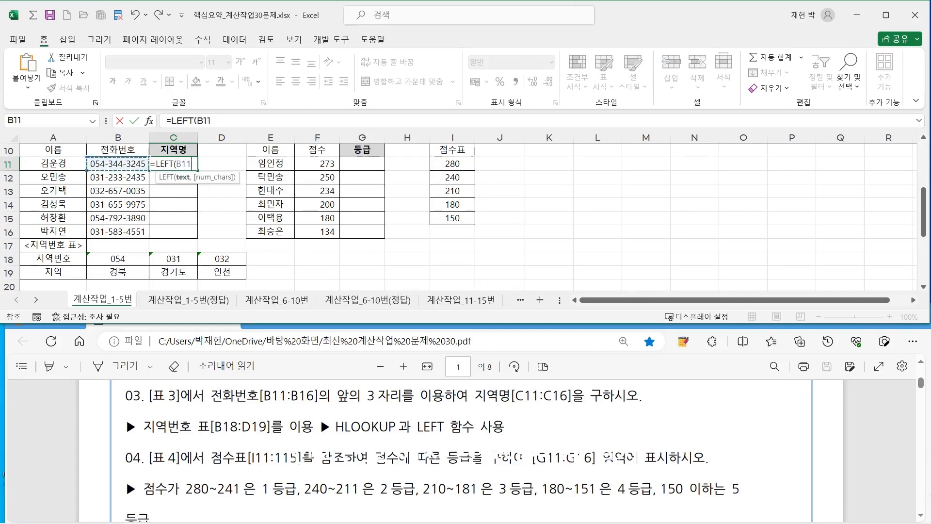
pyautogui.write(',3')
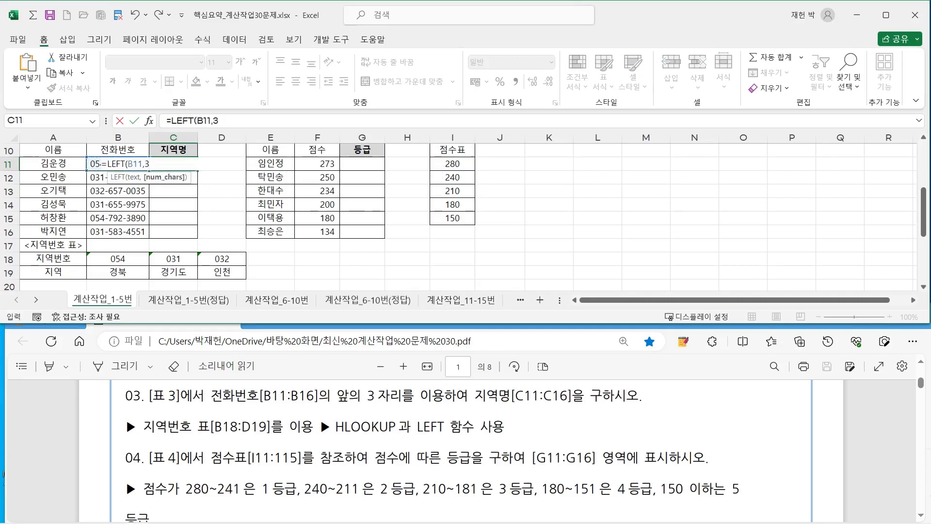
pyautogui.press('Return')
pyautogui.press('Up')
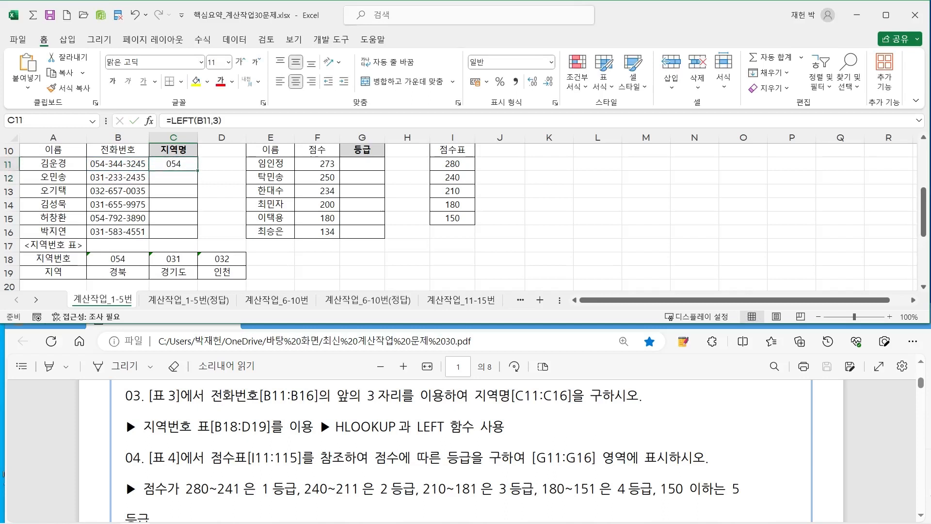
pyautogui.moveTo(198, 169); pyautogui.dragTo(198, 237)
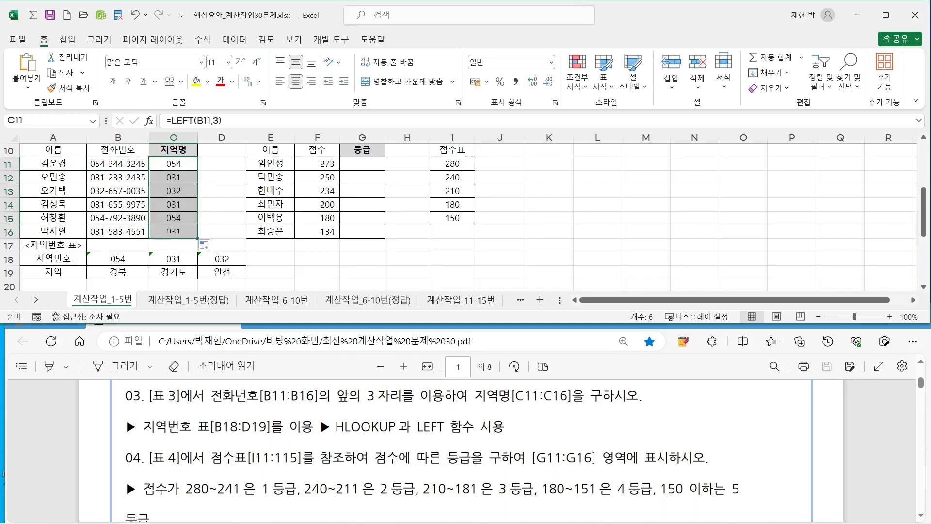
# Step: Wrap C11's LEFT(B11,3) in an HLOOKUP function as its lookup value
pyautogui.doubleClick(173, 164)
pyautogui.click(107, 164)
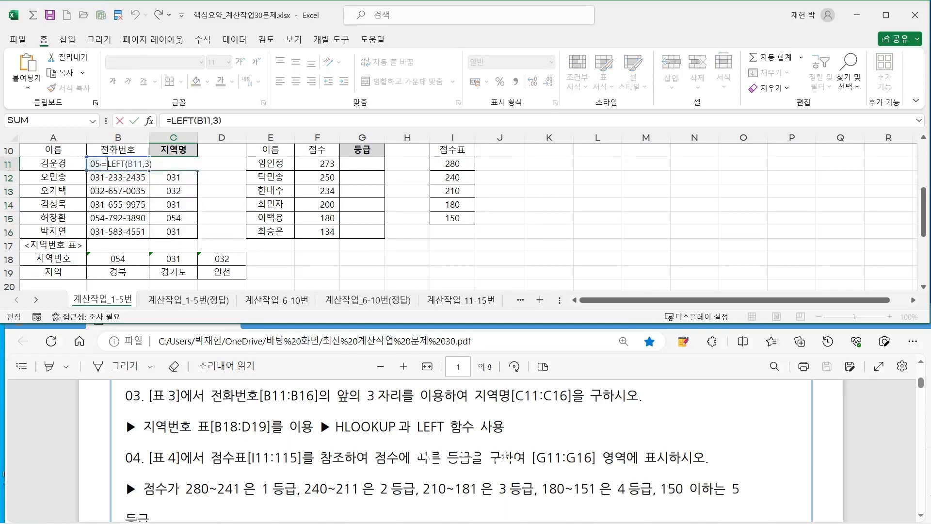
pyautogui.write('HL')
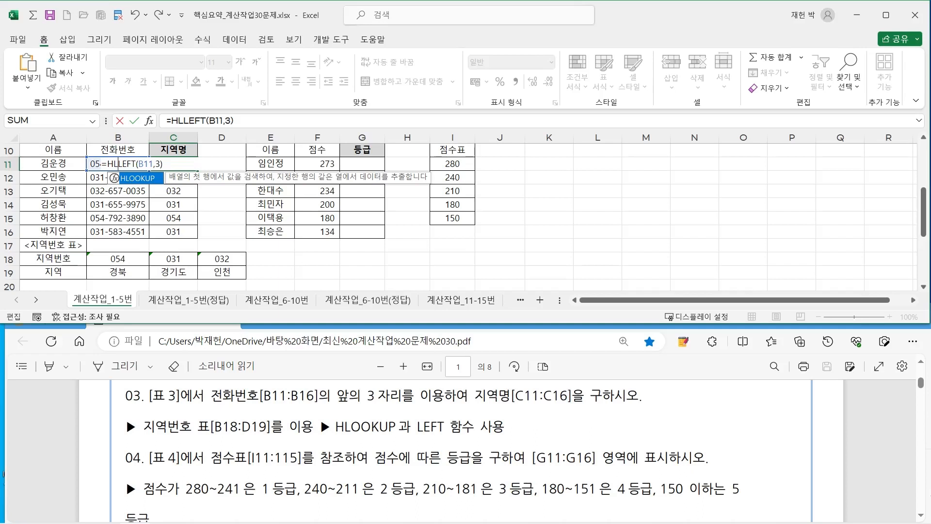
pyautogui.press('Tab')
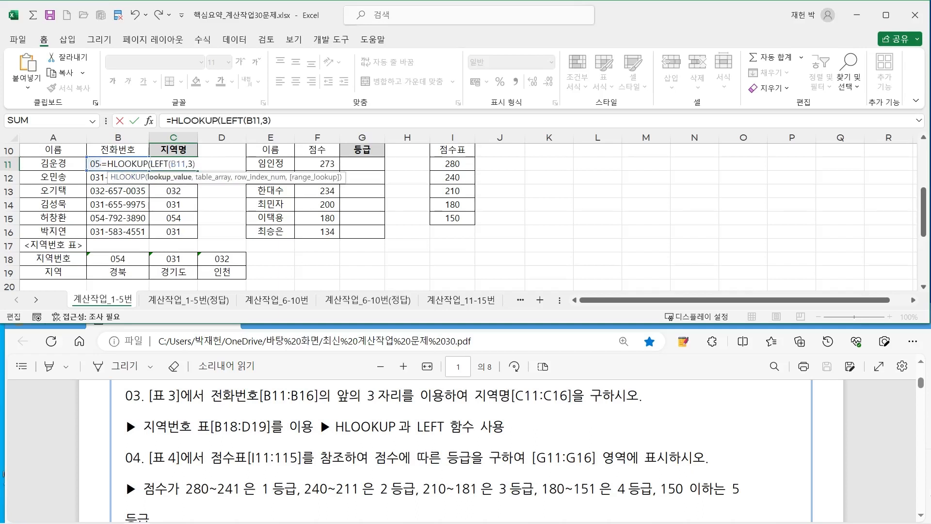
pyautogui.click(169, 178)
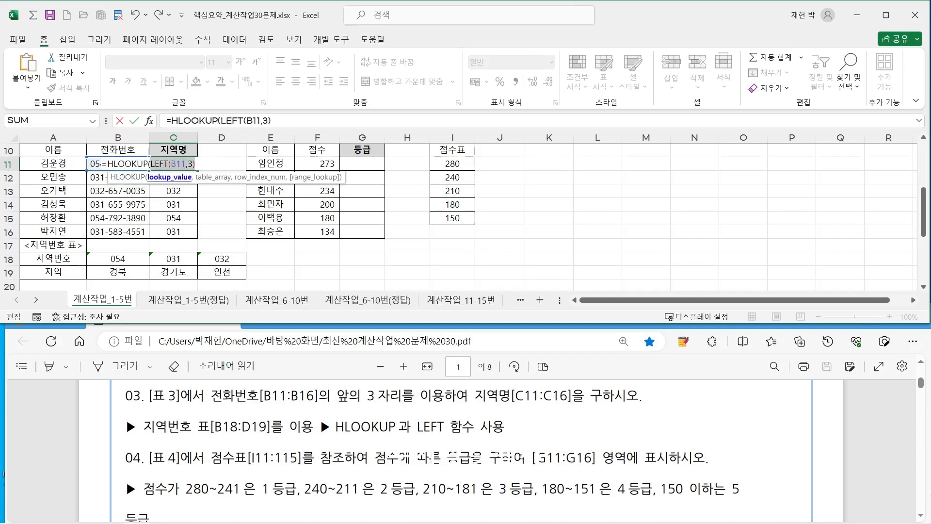
# Step: Complete the C11 region formula as =HLOOKUP(LEFT(B11,3),$B$18:$D$19,2,FALSE)
pyautogui.click(195, 164)
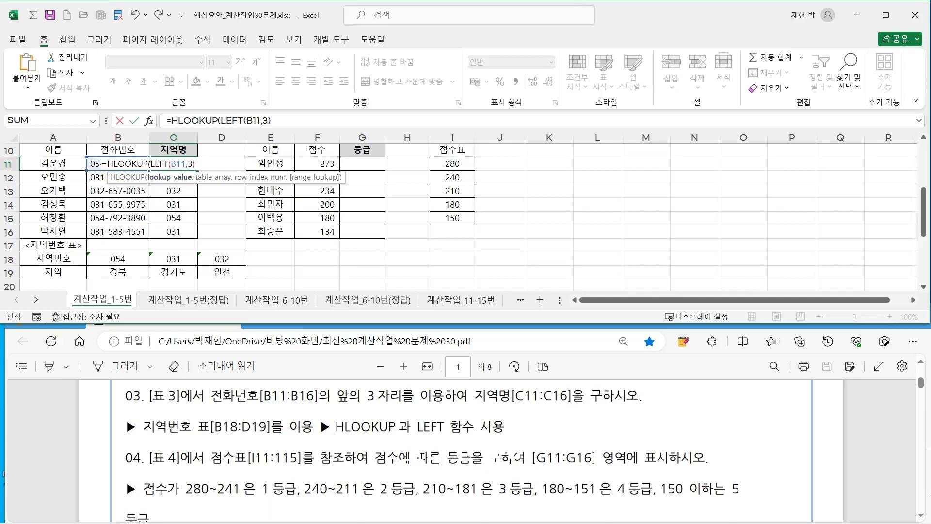
pyautogui.write(',')
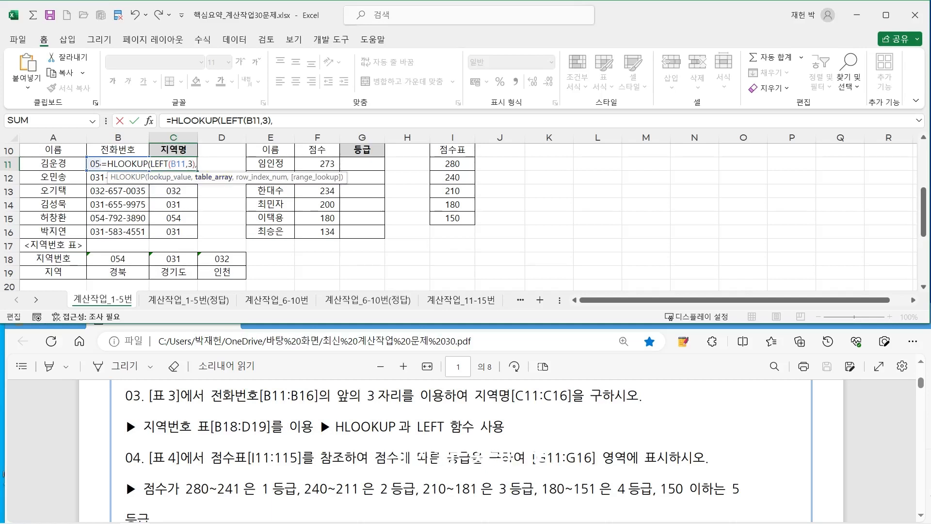
pyautogui.moveTo(118, 259); pyautogui.dragTo(240, 275)
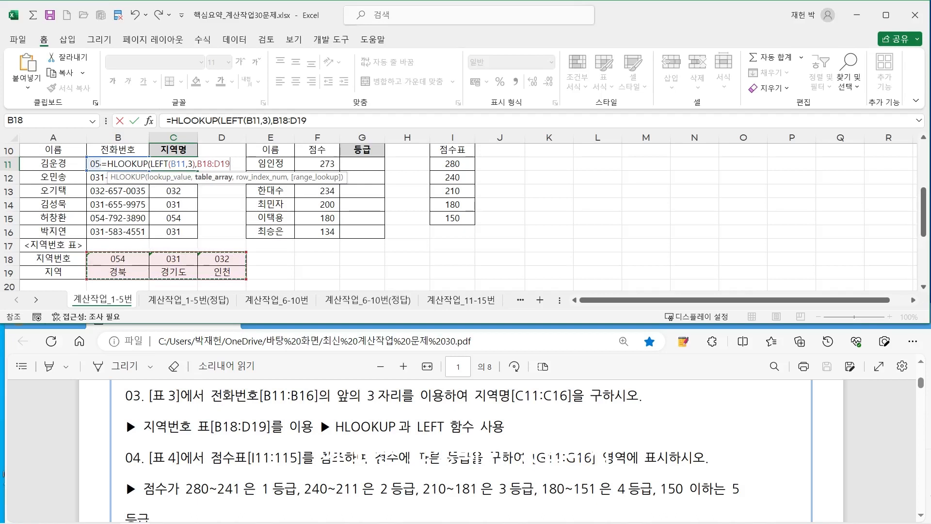
pyautogui.press('F4')
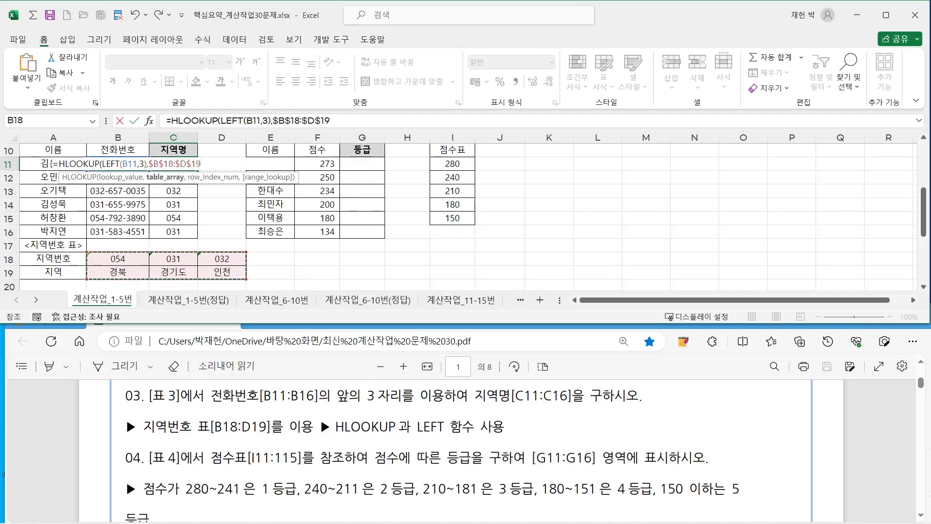
pyautogui.write(',')
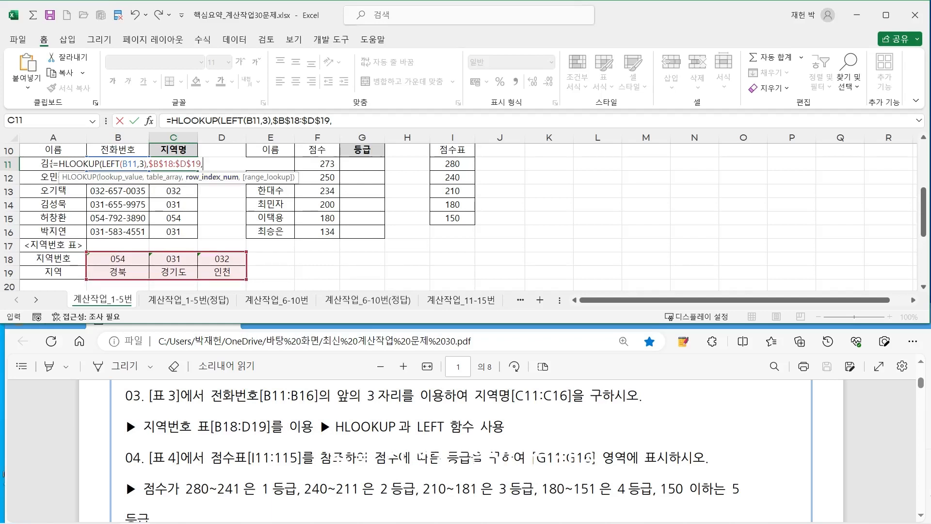
pyautogui.write('2')
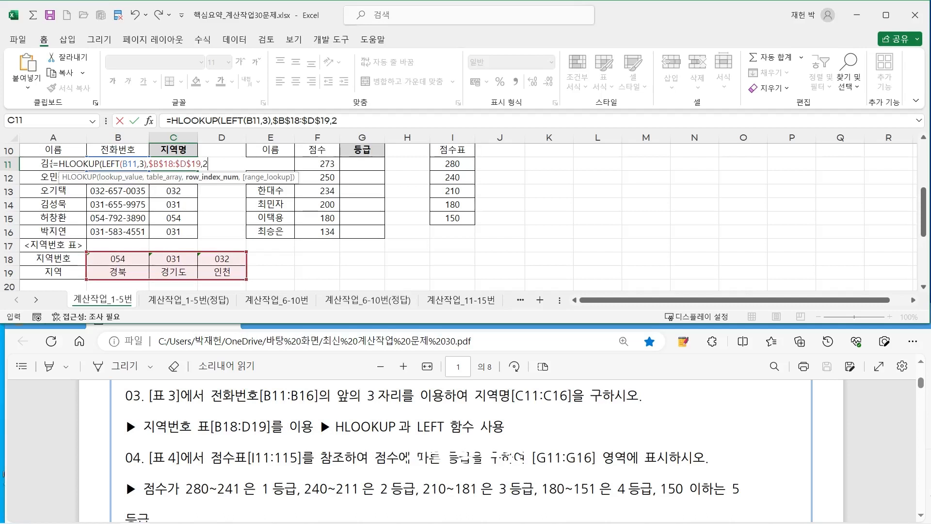
pyautogui.write(',')
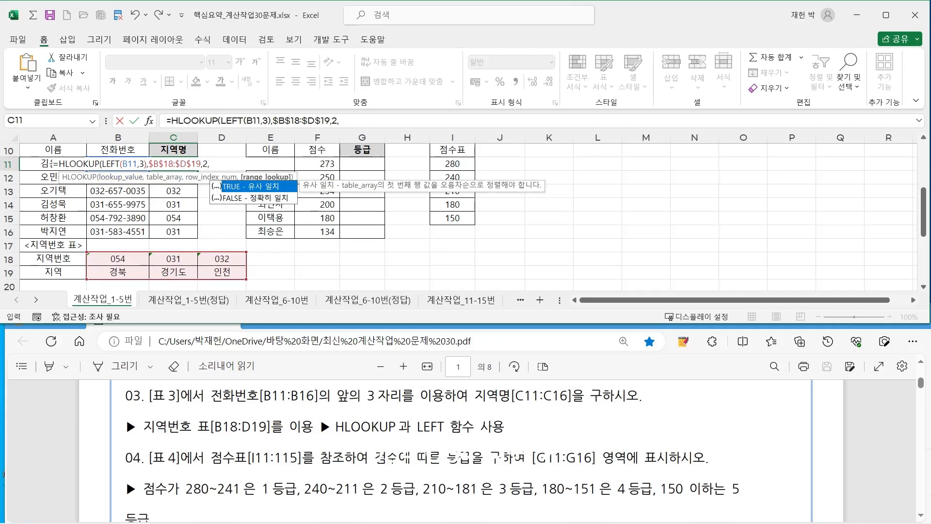
pyautogui.press('Down')
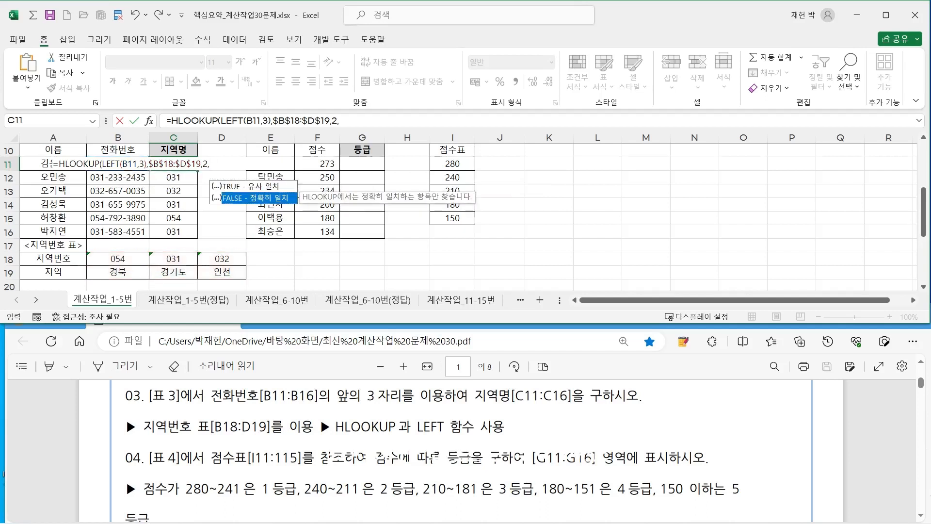
pyautogui.press('Tab')
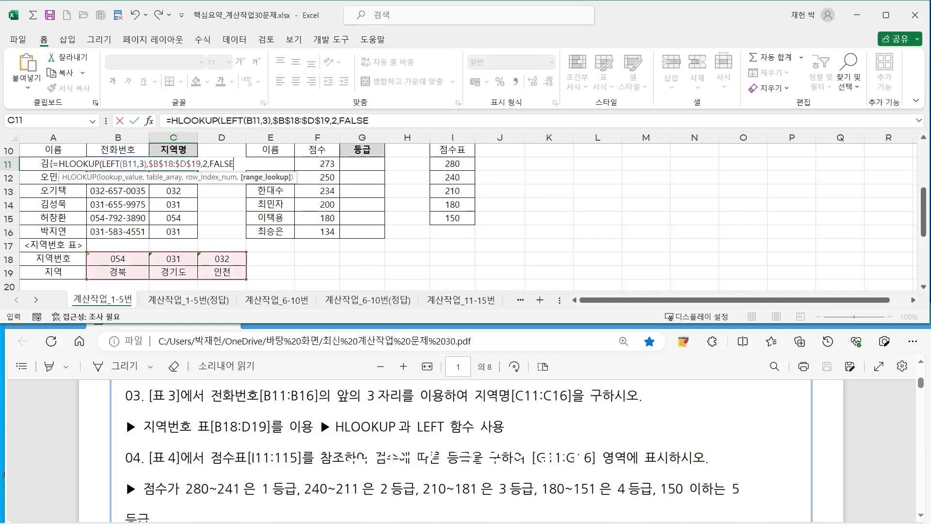
pyautogui.press('Return')
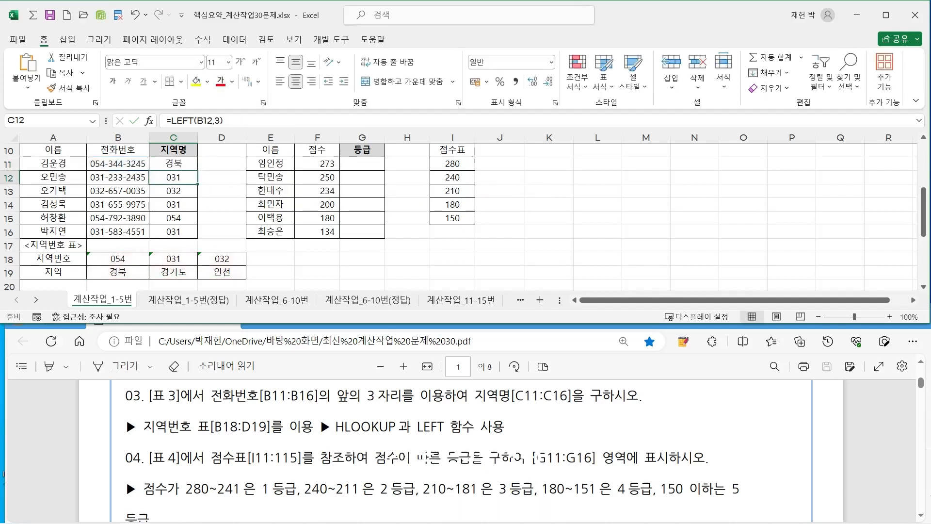
# Step: Fill the HLOOKUP formula from C11 down through C16
pyautogui.press('Up')
pyautogui.hotkey('shift', 'Down')
pyautogui.hotkey('shift', 'Down')
pyautogui.hotkey('shift', 'Down')
pyautogui.hotkey('shift', 'Down')
pyautogui.hotkey('shift', 'Down')
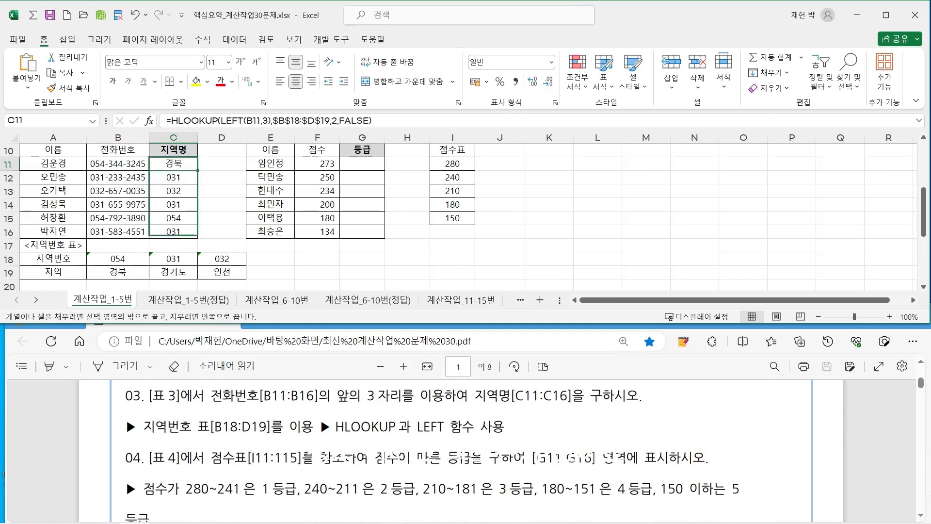
pyautogui.hotkey('ctrl', 'd')
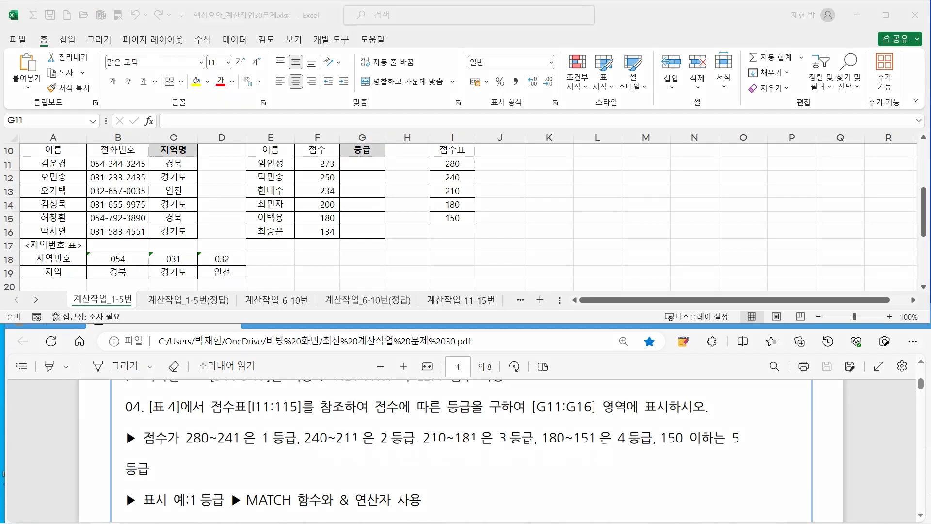
# Step: Read problem 04's grading requirements and compare its score bands with the score table I11:I15 and the grade range G11:G16
pyautogui.moveTo(150, 411); pyautogui.dragTo(336, 416)
pyautogui.moveTo(430, 154)
pyautogui.mouseDown()
pyautogui.moveTo(463, 154)
pyautogui.moveTo(471, 223)
pyautogui.moveTo(431, 223)
pyautogui.moveTo(428, 158)
pyautogui.mouseUp()
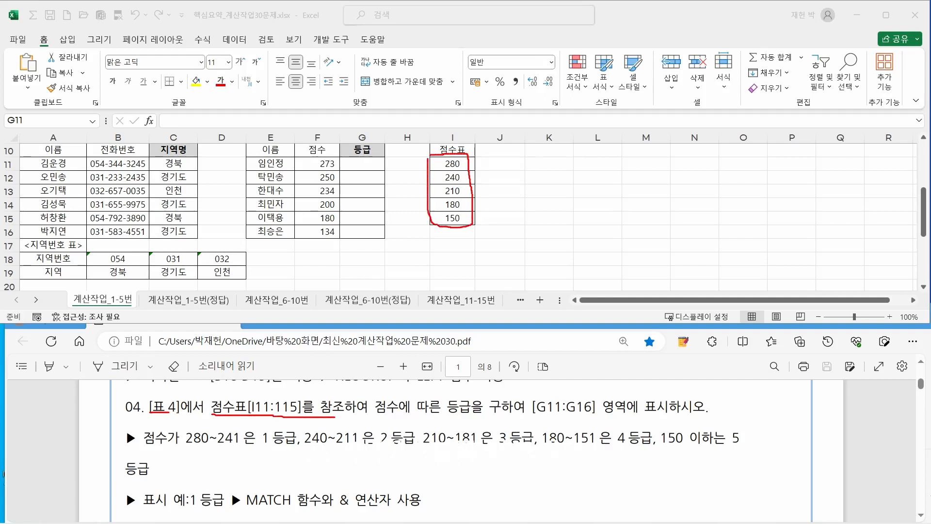
pyautogui.moveTo(380, 415); pyautogui.dragTo(613, 414)
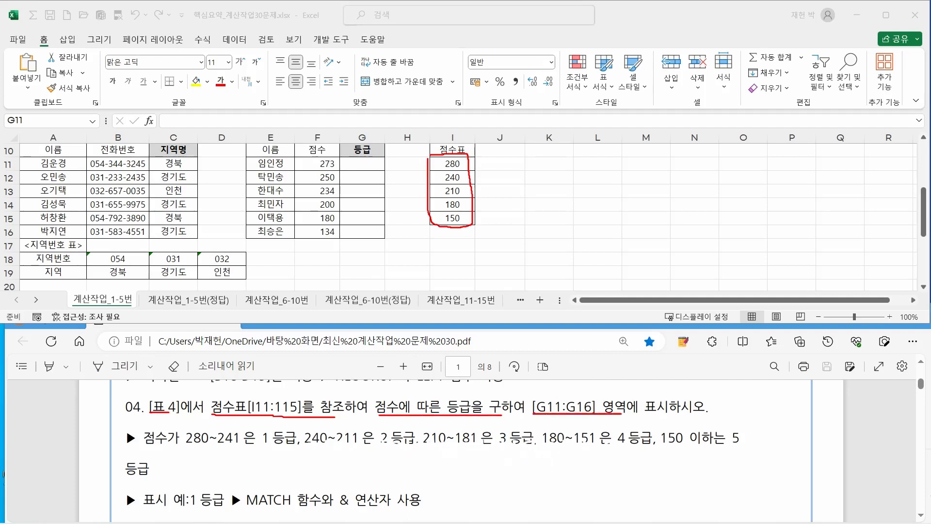
pyautogui.moveTo(336, 241)
pyautogui.mouseDown()
pyautogui.moveTo(345, 157)
pyautogui.moveTo(382, 178)
pyautogui.moveTo(389, 240)
pyautogui.moveTo(348, 238)
pyautogui.mouseUp()
pyautogui.moveTo(150, 448); pyautogui.dragTo(220, 449)
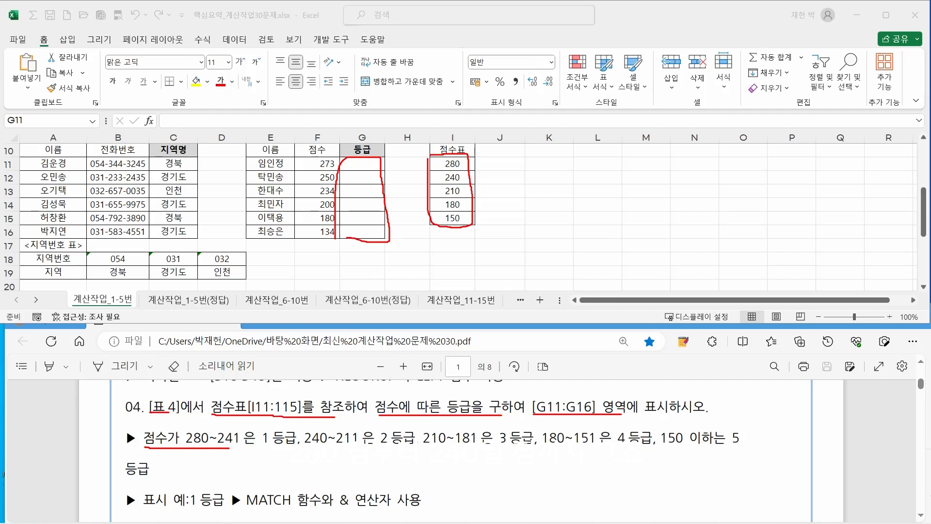
pyautogui.moveTo(476, 168); pyautogui.dragTo(496, 170)
pyautogui.moveTo(424, 157)
pyautogui.mouseDown()
pyautogui.moveTo(435, 169)
pyautogui.moveTo(513, 170)
pyautogui.moveTo(519, 157)
pyautogui.moveTo(423, 159)
pyautogui.mouseUp()
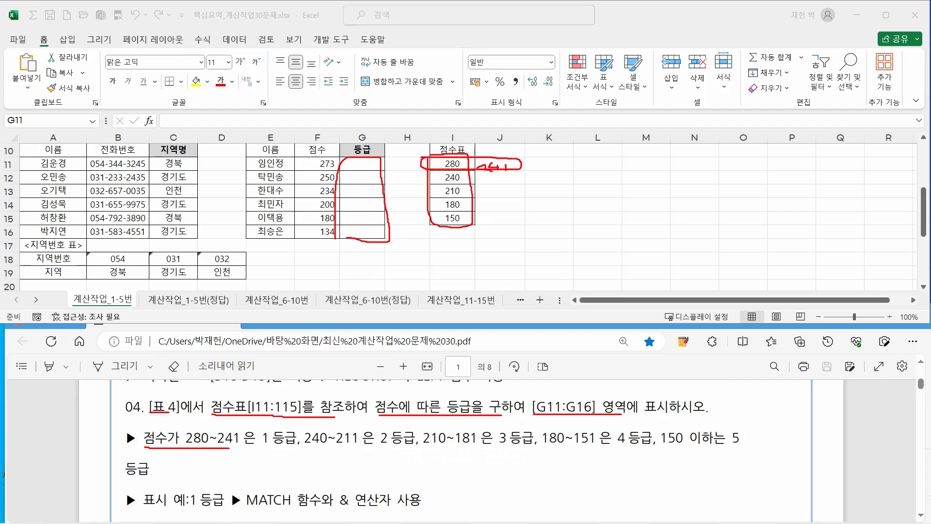
pyautogui.moveTo(530, 155); pyautogui.dragTo(531, 164)
pyautogui.moveTo(305, 445); pyautogui.dragTo(337, 447)
pyautogui.moveTo(416, 167)
pyautogui.mouseDown()
pyautogui.moveTo(547, 167)
pyautogui.moveTo(532, 180)
pyautogui.moveTo(547, 181)
pyautogui.mouseUp()
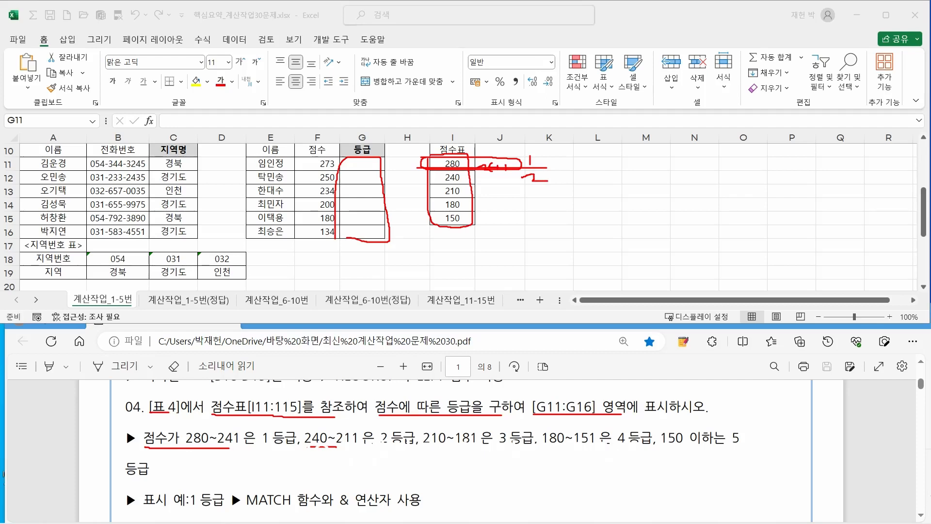
pyautogui.moveTo(486, 174)
pyautogui.mouseDown()
pyautogui.moveTo(486, 184)
pyautogui.moveTo(504, 186)
pyautogui.mouseUp()
pyautogui.moveTo(424, 185); pyautogui.dragTo(543, 187)
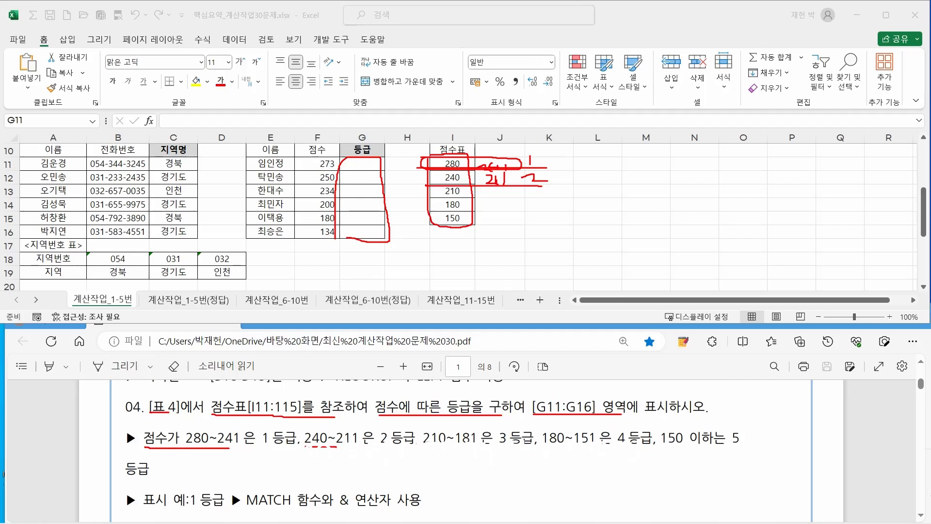
pyautogui.moveTo(493, 189)
pyautogui.mouseDown()
pyautogui.moveTo(485, 197)
pyautogui.moveTo(497, 202)
pyautogui.mouseUp()
pyautogui.moveTo(498, 201); pyautogui.dragTo(532, 200)
pyautogui.moveTo(425, 197); pyautogui.dragTo(520, 196)
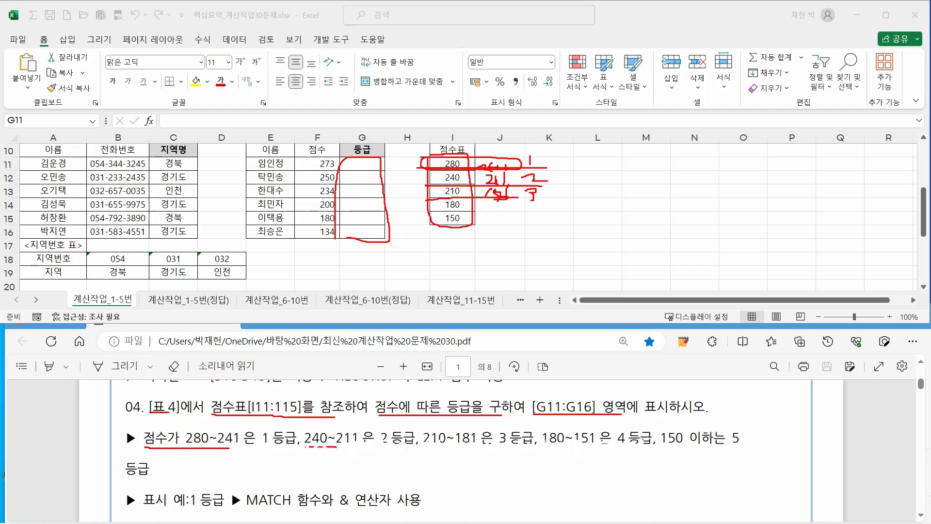
pyautogui.moveTo(433, 212)
pyautogui.mouseDown()
pyautogui.moveTo(519, 212)
pyautogui.moveTo(482, 210)
pyautogui.moveTo(503, 218)
pyautogui.moveTo(534, 209)
pyautogui.mouseUp()
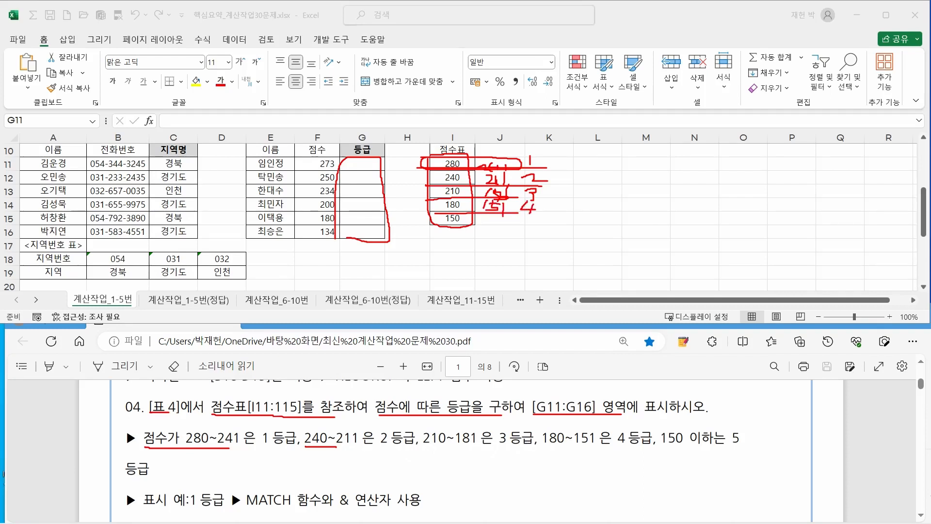
pyautogui.moveTo(456, 224); pyautogui.dragTo(467, 236)
pyautogui.moveTo(526, 215)
pyautogui.mouseDown()
pyautogui.moveTo(529, 228)
pyautogui.moveTo(517, 232)
pyautogui.mouseUp()
pyautogui.moveTo(520, 217); pyautogui.dragTo(544, 216)
pyautogui.moveTo(147, 510); pyautogui.dragTo(211, 511)
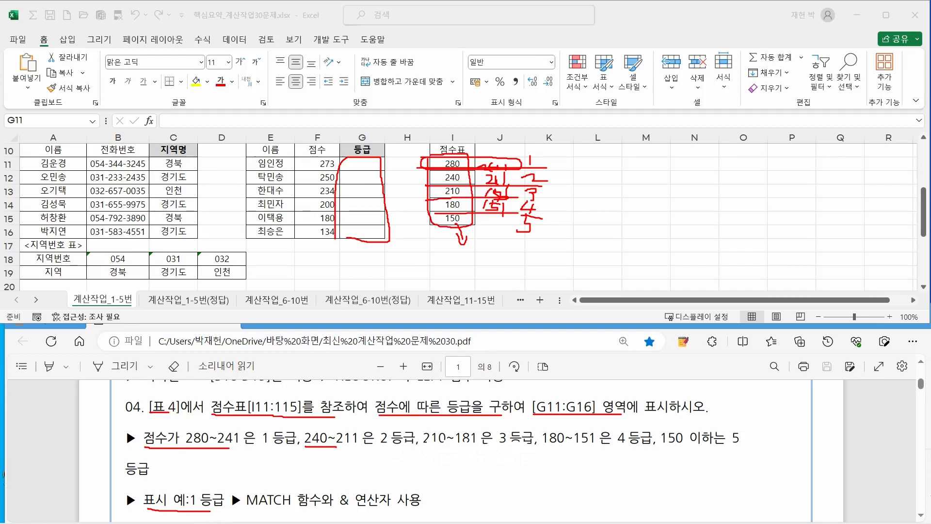
pyautogui.moveTo(235, 507); pyautogui.dragTo(289, 507)
pyautogui.moveTo(355, 509); pyautogui.dragTo(401, 510)
pyautogui.press('Escape')
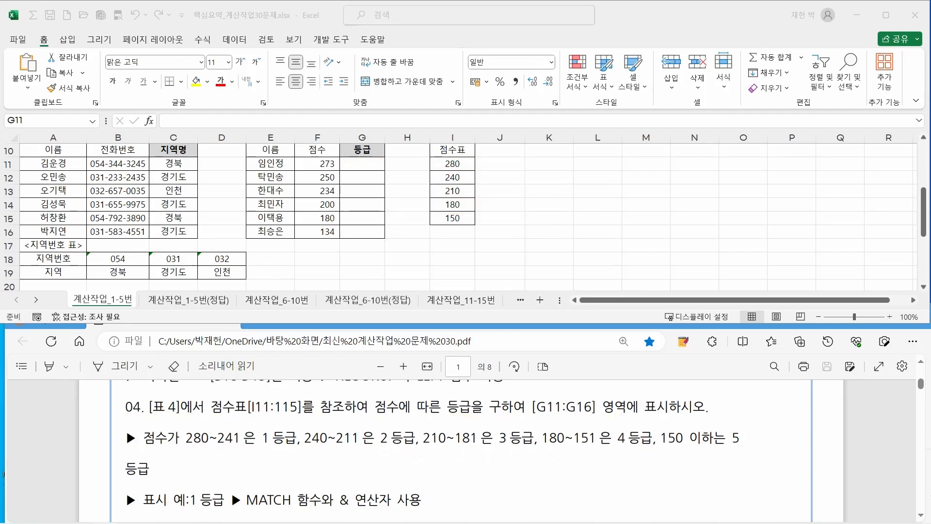
# Step: Switch to the WordPad notes and add the line "찾을값의 상대적 위치를 표시" after the HLOOKUP notes, separated by a blank line
pyautogui.moveTo(5, 218); pyautogui.dragTo(388, 40)
pyautogui.press('Return')
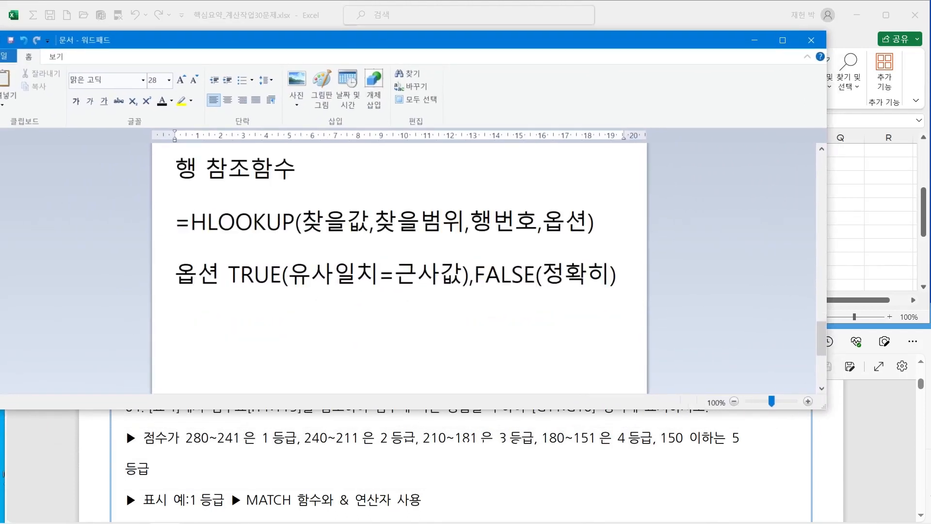
pyautogui.write('=')
pyautogui.press('BackSpace')
pyautogui.click(175, 326)
pyautogui.write('찾을값으')
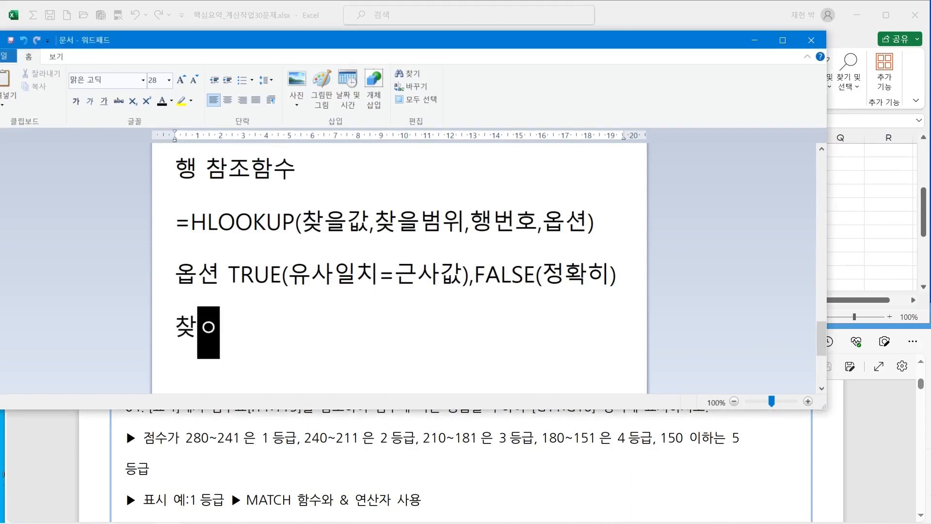
pyautogui.write(' 상대')
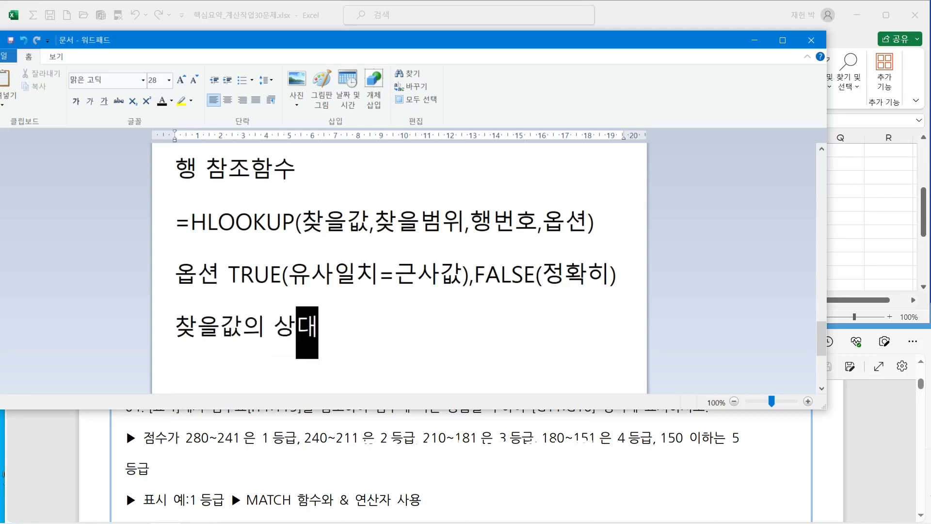
pyautogui.write('적 우치를 표시')
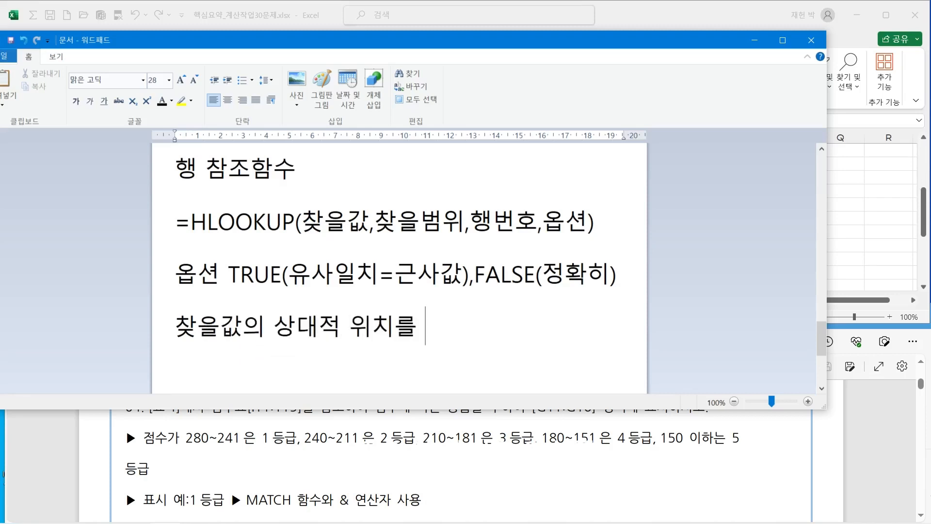
pyautogui.press('Return')
pyautogui.press('Return')
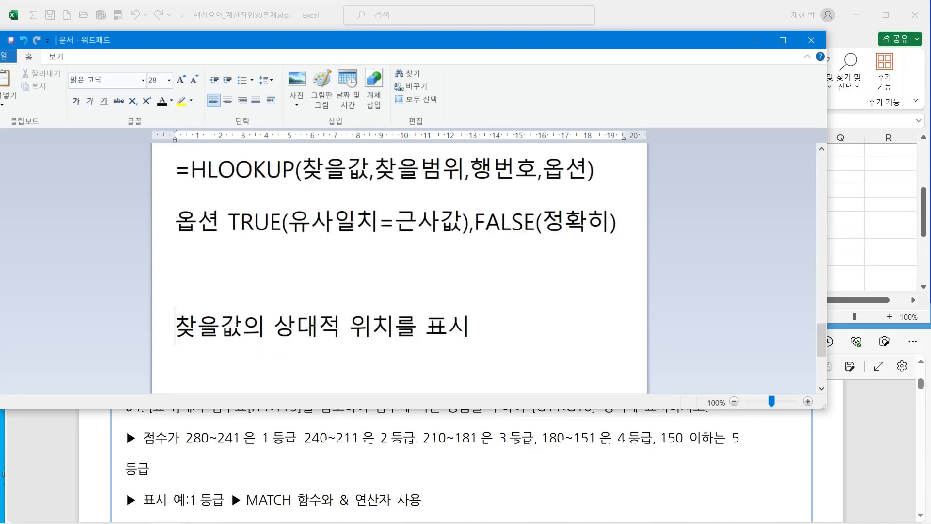
# Step: Add the syntax line "=MATCH(찾을값, 찾을범위,옵션)" below the relative-position description and start a new line
pyautogui.write('=')
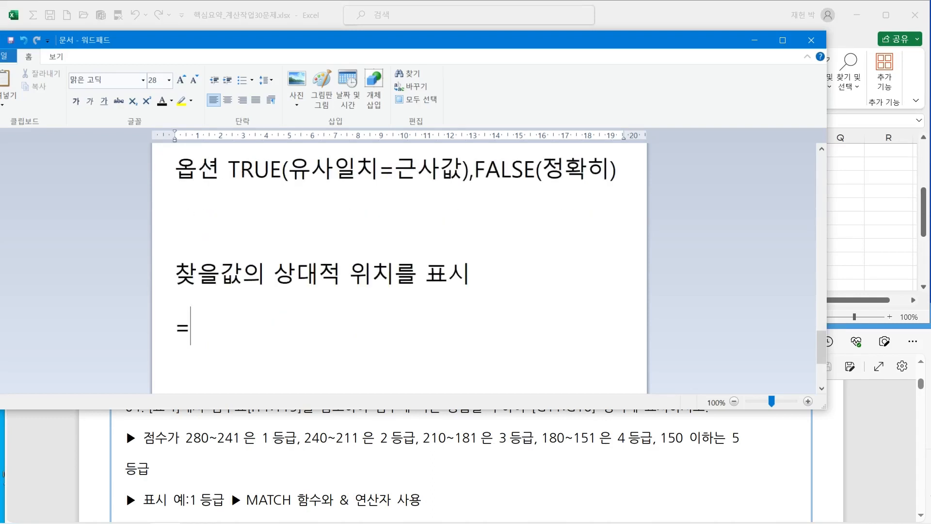
pyautogui.write('MATCH')
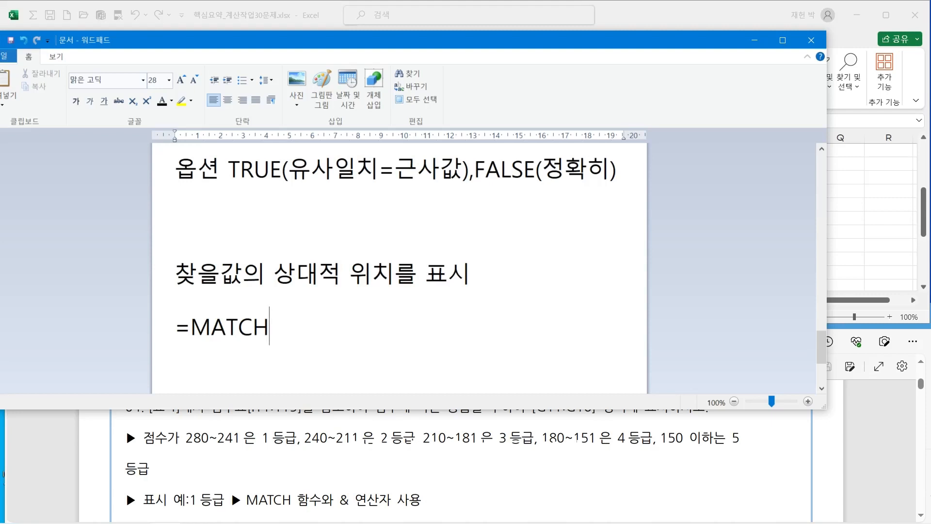
pyautogui.write('(찾을값')
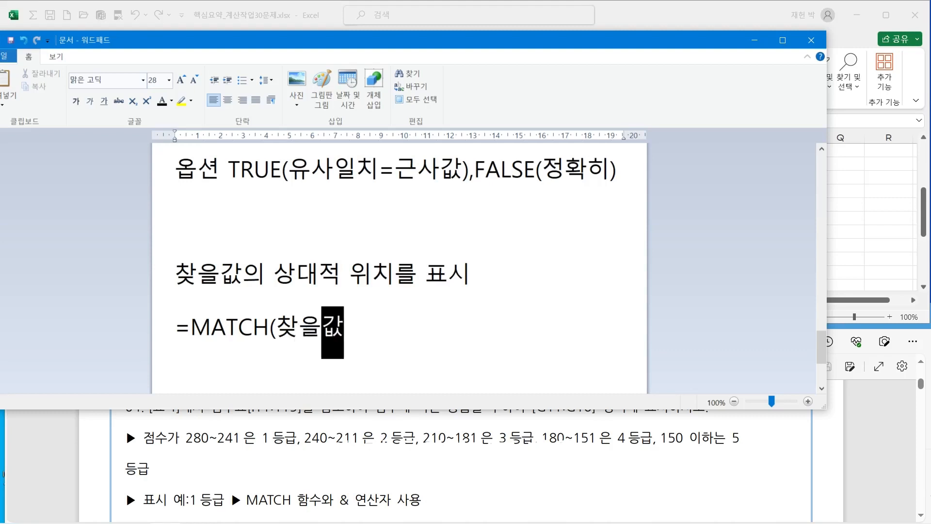
pyautogui.write(', 찾ㅇ을범위,ㅇ')
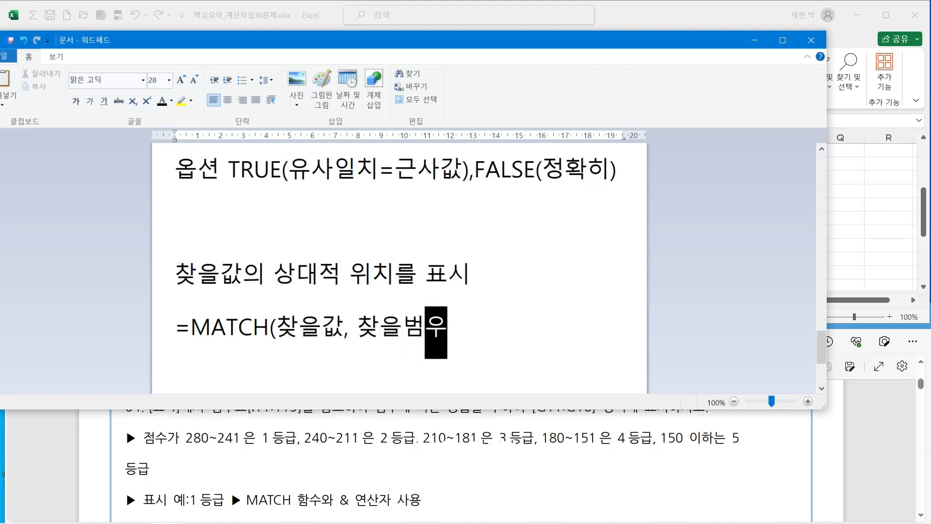
pyautogui.write('옵션')
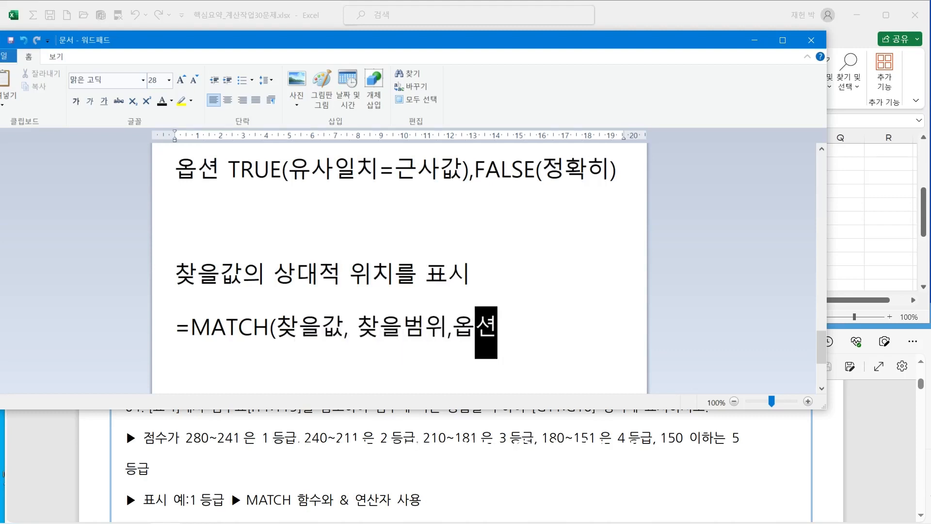
pyautogui.write(')')
pyautogui.press('Return')
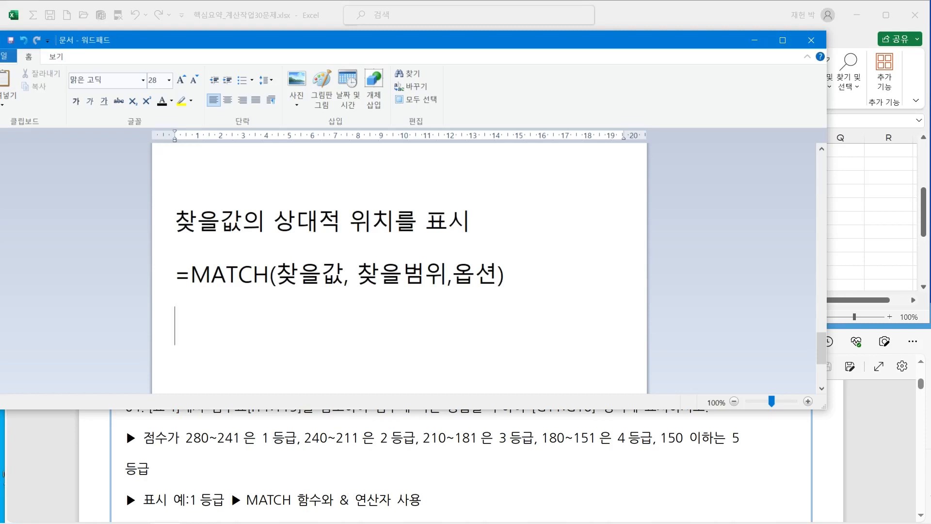
pyautogui.hotkey('alt', 'Tab')
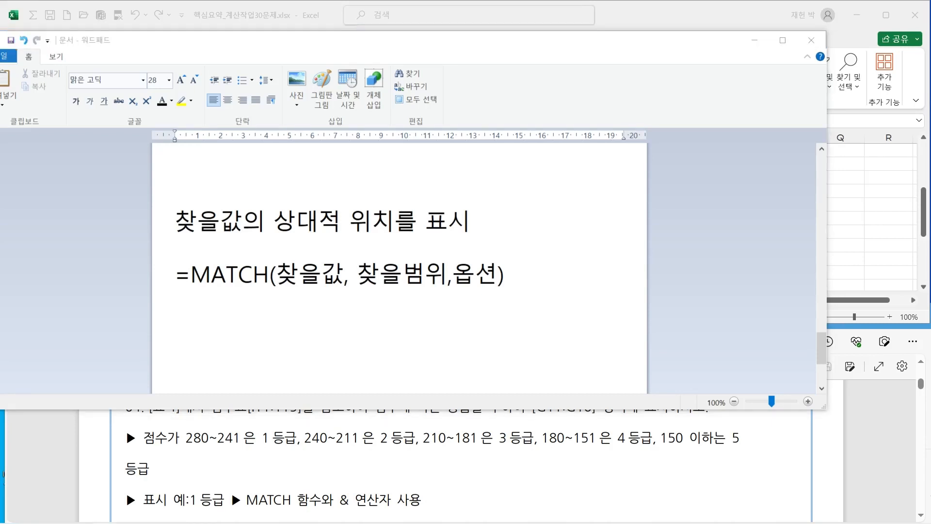
pyautogui.hotkey('alt', 'Tab')
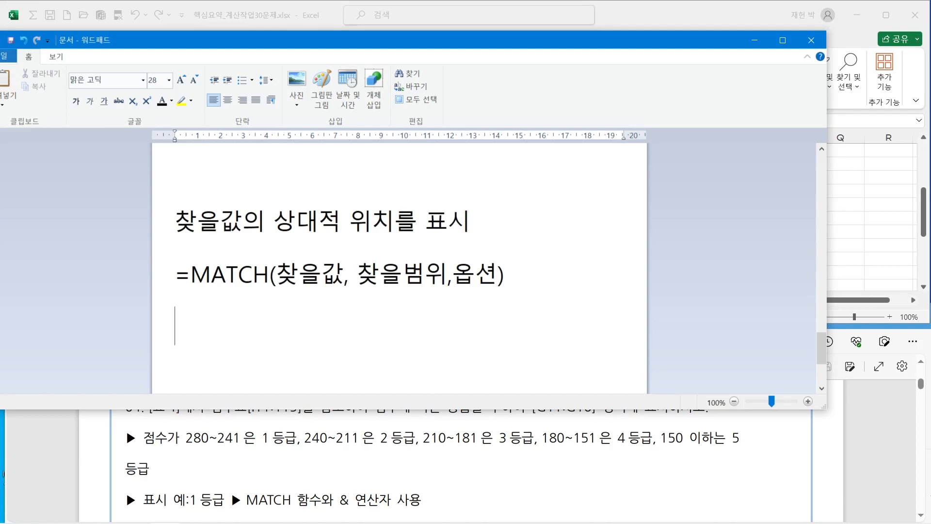
# Step: Add a "옵션" heading below the MATCH syntax line, followed by separate lines for 1, 0 and -1
pyautogui.write('옵션')
pyautogui.press('Return')
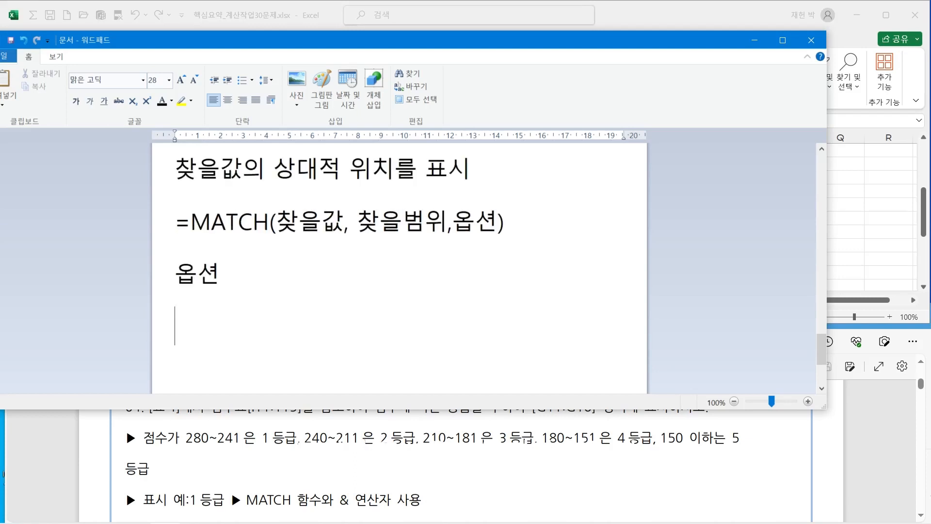
pyautogui.write('1')
pyautogui.press('Return')
pyautogui.write('0')
pyautogui.press('Return')
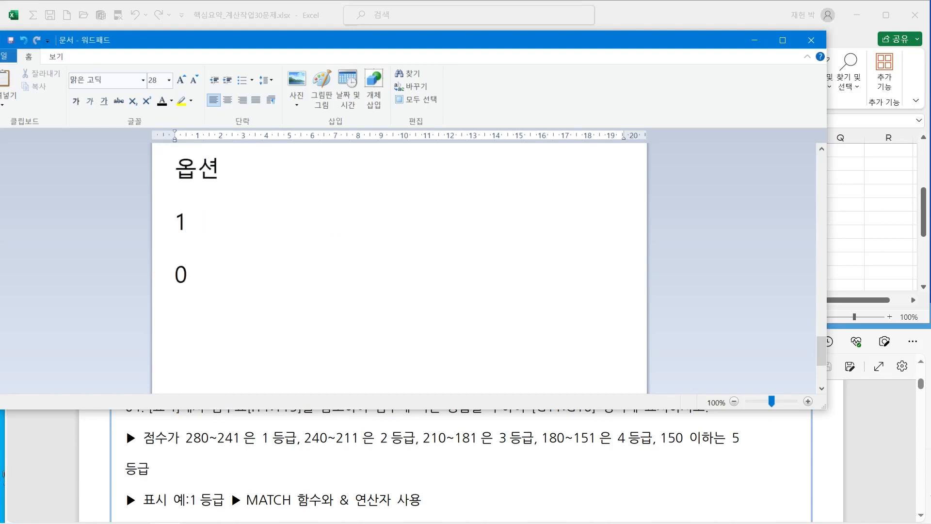
pyautogui.write('-1')
# Step: Complete the option 1 line as "1 : 찾을범위 오름차순" in the MATCH notes
pyautogui.press('Up')
pyautogui.press('Up')
pyautogui.press('Up')
pyautogui.press('Up')
pyautogui.press('Up')
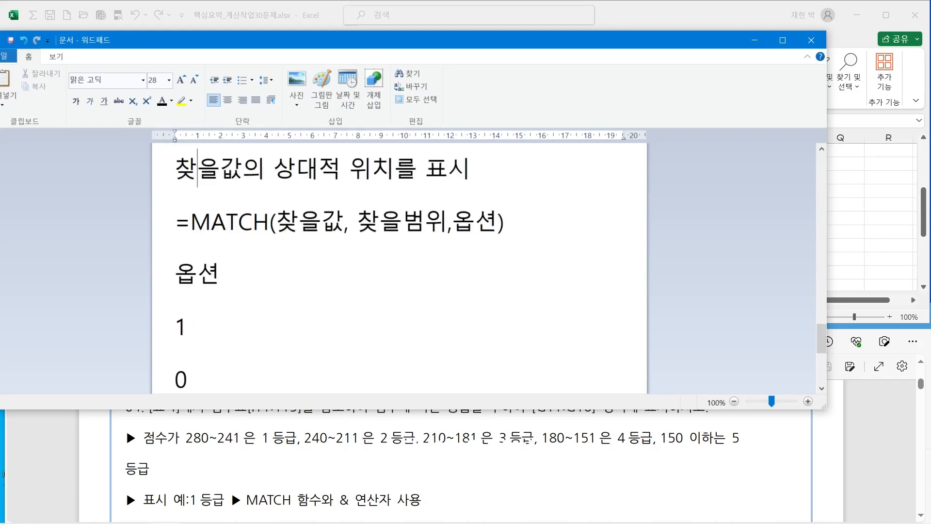
pyautogui.press('Down')
pyautogui.press('Down')
pyautogui.press('Down')
pyautogui.write(': 오름')
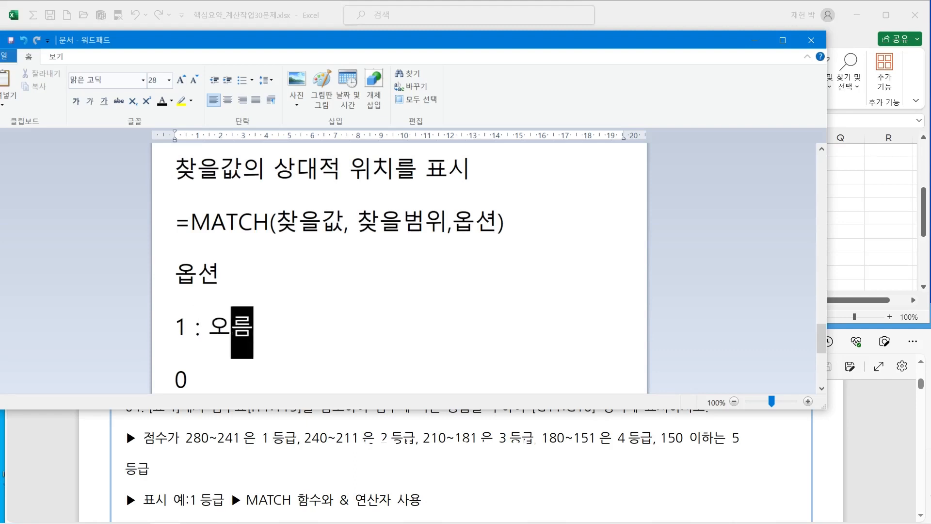
pyautogui.write('차순')
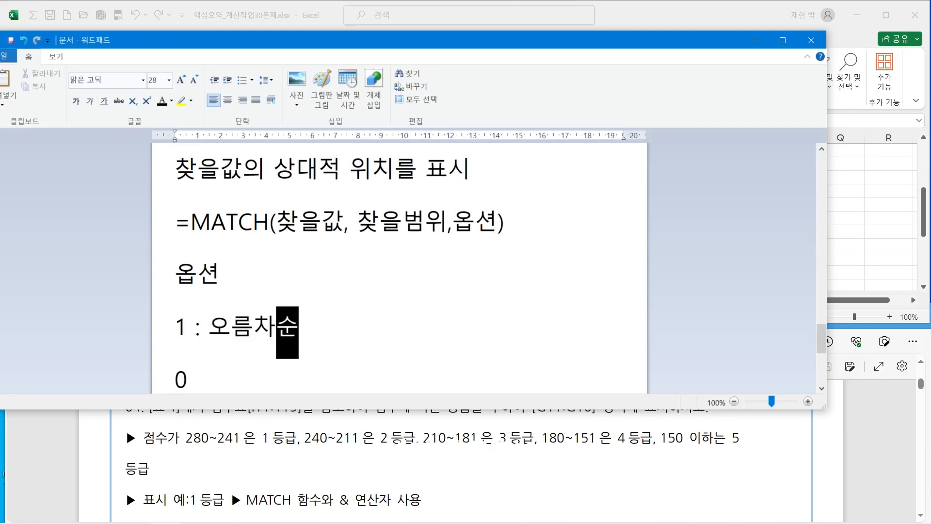
pyautogui.press('Left')
pyautogui.press('Left')
pyautogui.press('Left')
pyautogui.press('Left')
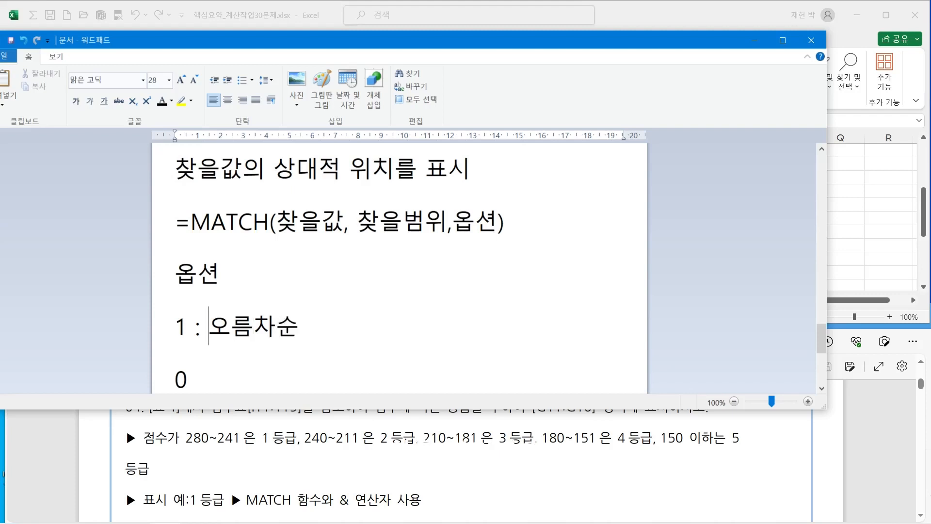
pyautogui.write('찾을범위')
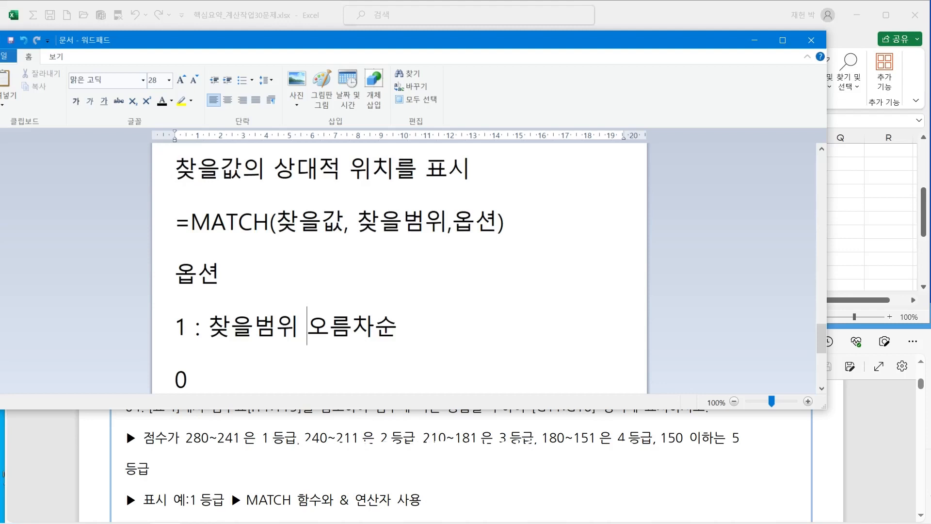
# Step: Complete the option 0 line as "0 : 정렬 안되어 있음" in the MATCH notes
pyautogui.press('Down')
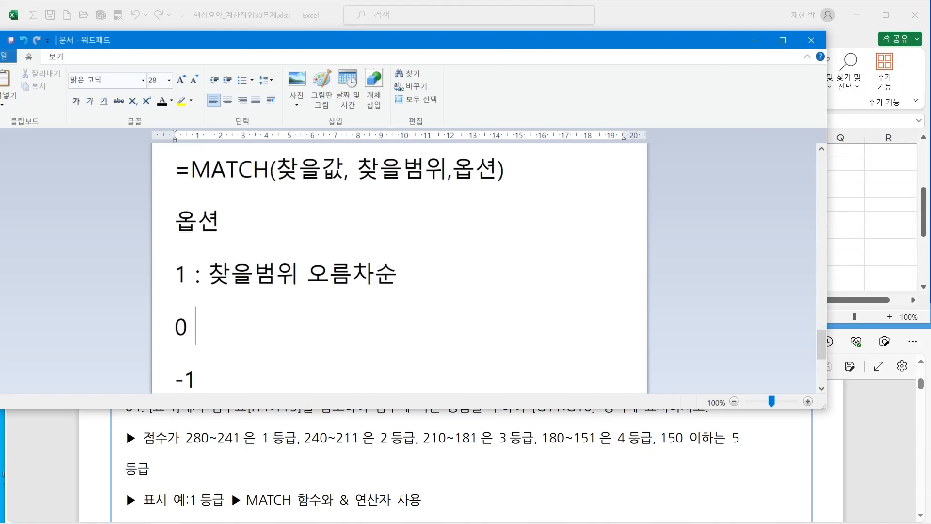
pyautogui.write(': 정렬ㄷ')
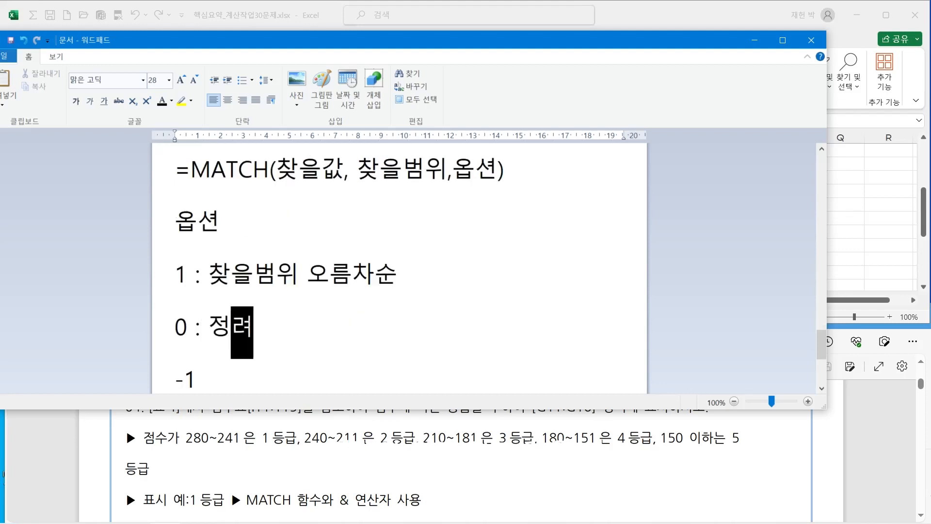
pyautogui.write('ㅚ')
pyautogui.press('BackSpace')
pyautogui.press('BackSpace')
pyautogui.press('BackSpace')
pyautogui.press('BackSpace')
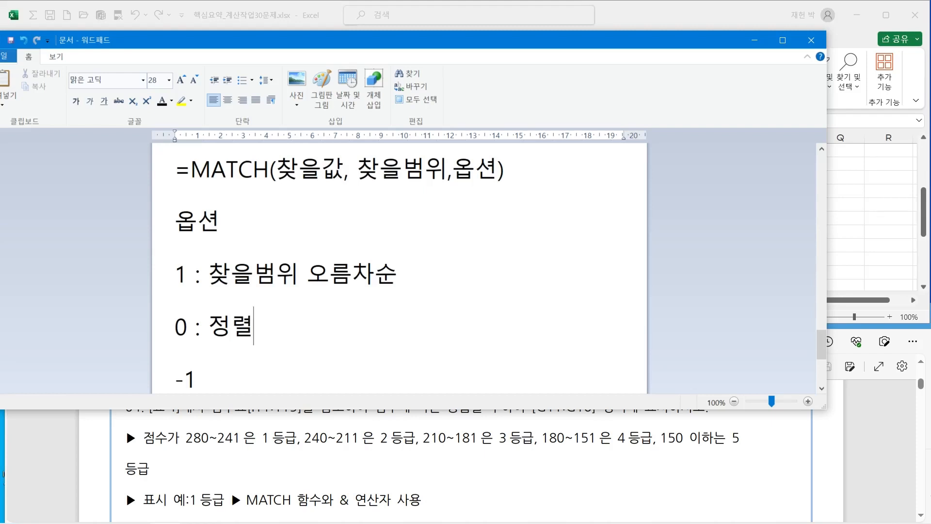
pyautogui.press('BackSpace')
pyautogui.write('정확')
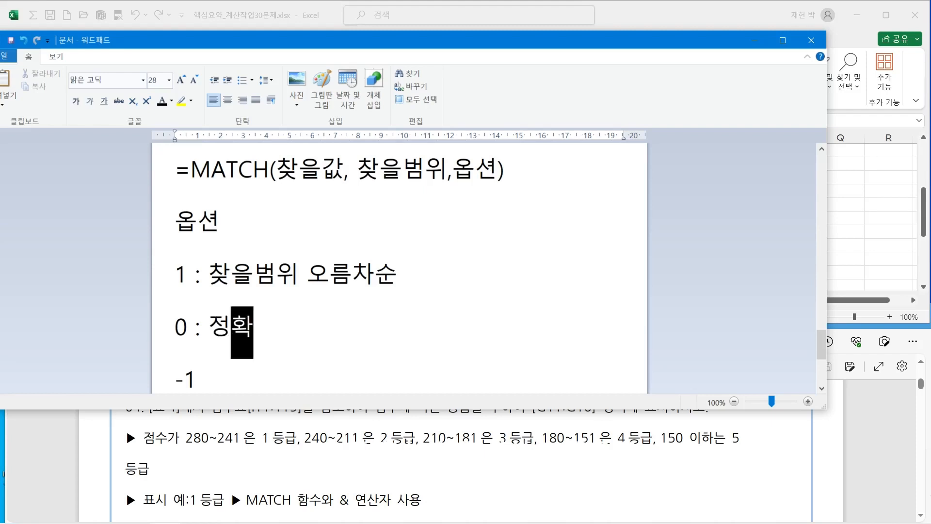
pyautogui.write('ㅎㅣ')
pyautogui.press('BackSpace')
pyautogui.press('BackSpace')
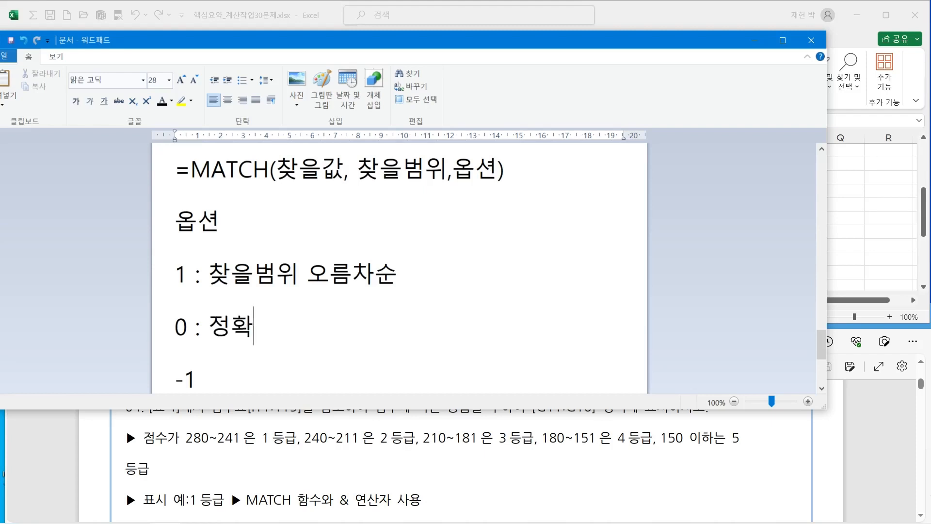
pyautogui.press('BackSpace')
pyautogui.press('BackSpace')
pyautogui.write('ㅈㅓㅇㄹㅕㄹ ㅇㅏㄴㄷㅗㅣ')
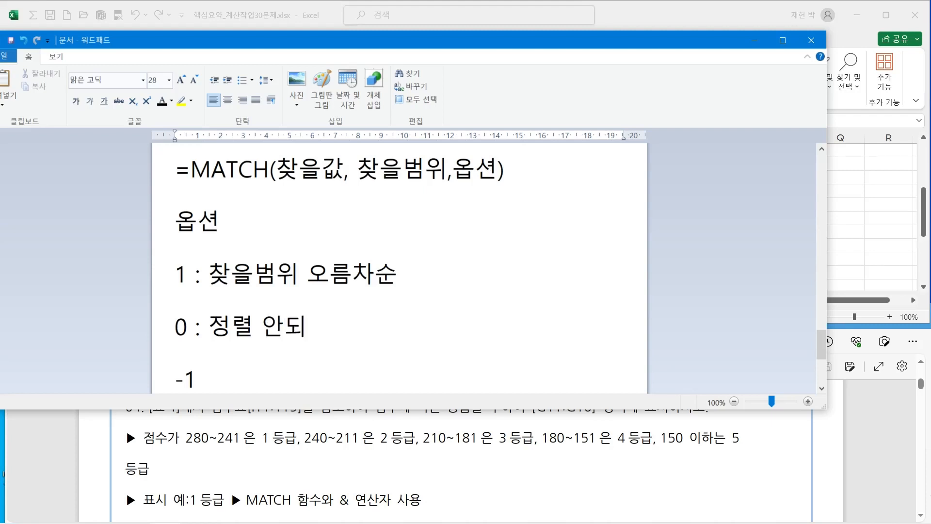
pyautogui.write('ㅇㅓㅇㅣㅆㅇㅡ')
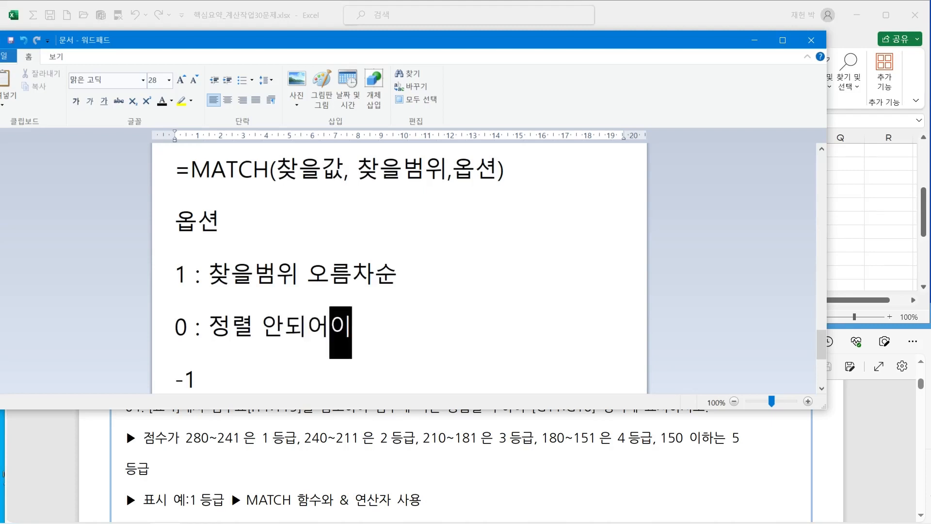
pyautogui.write('ㅁ')
pyautogui.press('Left')
pyautogui.press('Left')
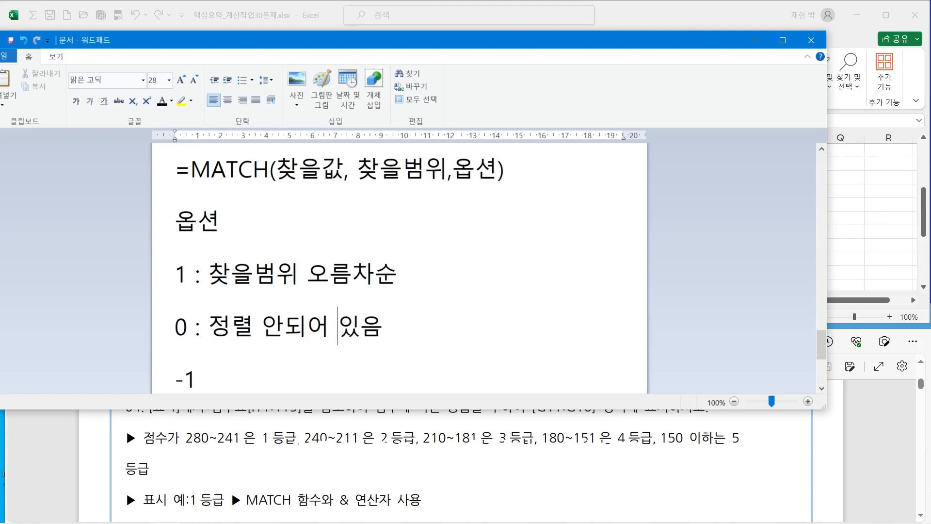
# Step: Complete the option -1 line as "-1 : 찾을범위 내림차순" in the MATCH notes
pyautogui.press('Down')
pyautogui.write(': ')
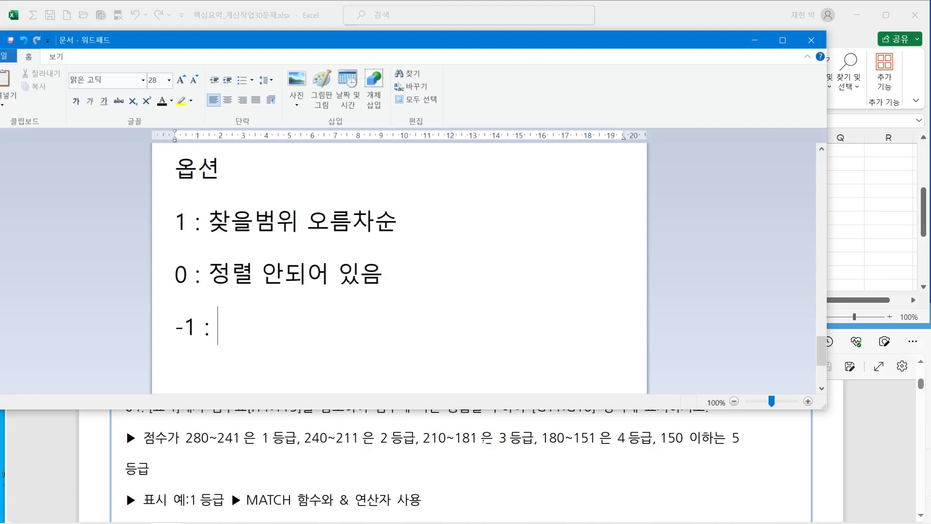
pyautogui.write('ㅊㅏㅈㅇㅡㄹㅂㅓㅁㅇㅜㅣ ㄴㅐㄹㅣㅁㅊㅏ')
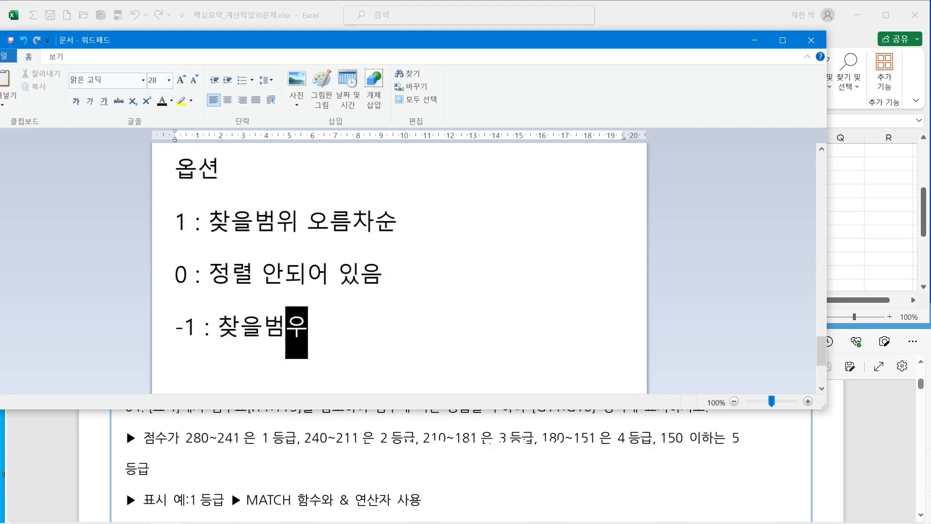
pyautogui.write('ㅅㅜㄴ')
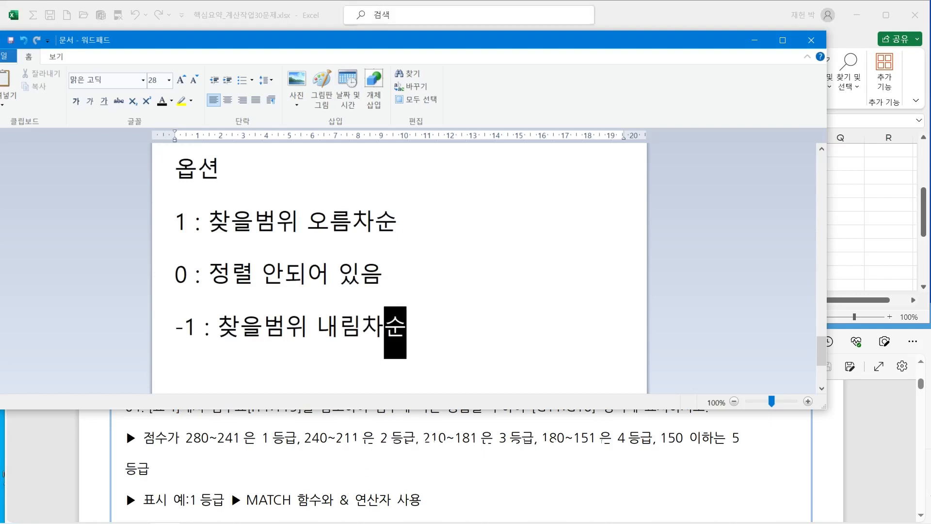
# Step: Move the notes window clear of the worksheet, switch to Excel and start a MATCH formula in cell G11
pyautogui.moveTo(388, 40); pyautogui.dragTo(440, 215)
pyautogui.click(362, 164)
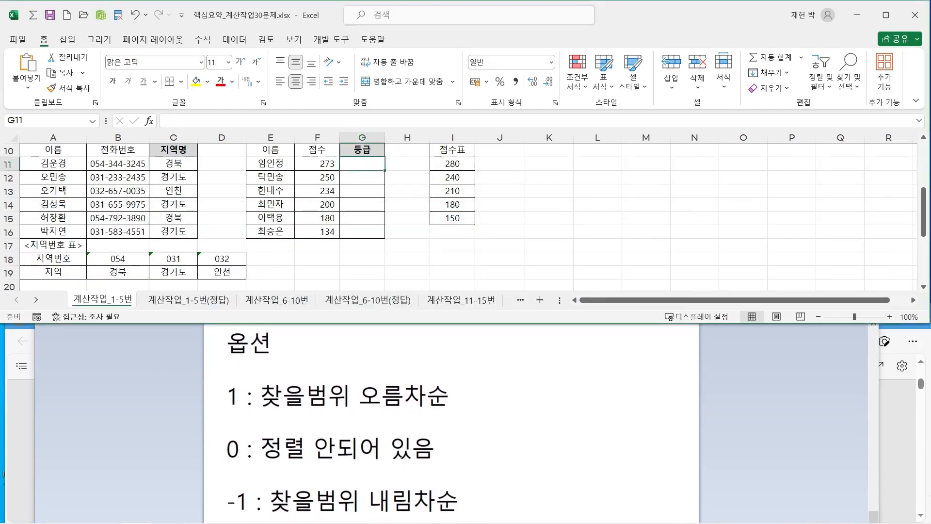
pyautogui.write('=')
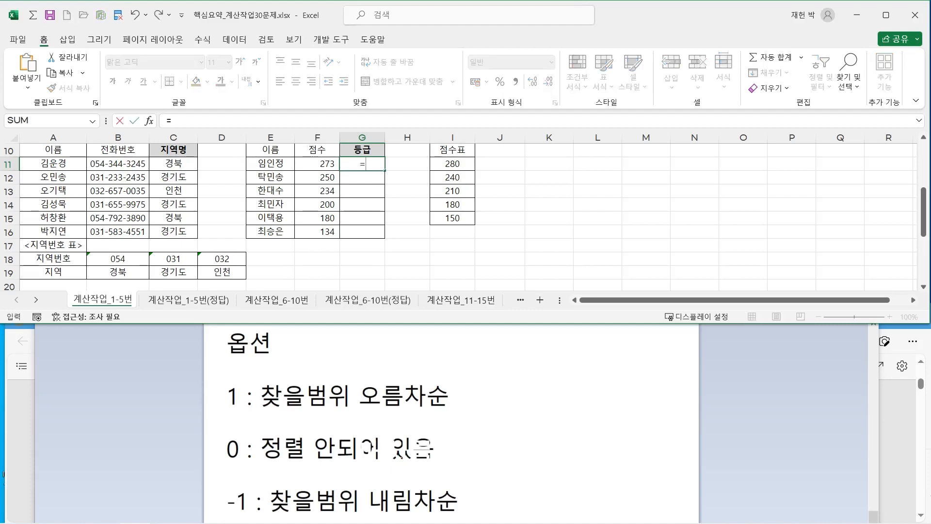
pyautogui.write('ma')
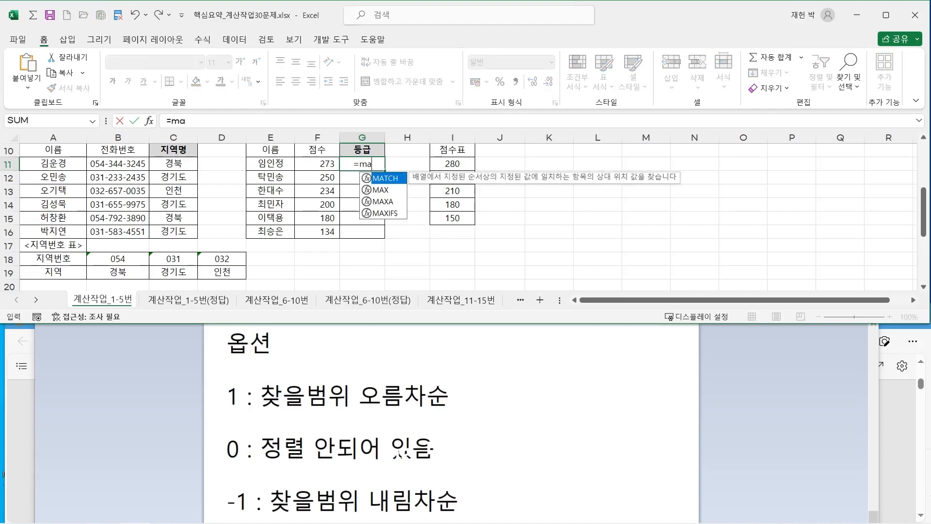
pyautogui.press('Tab')
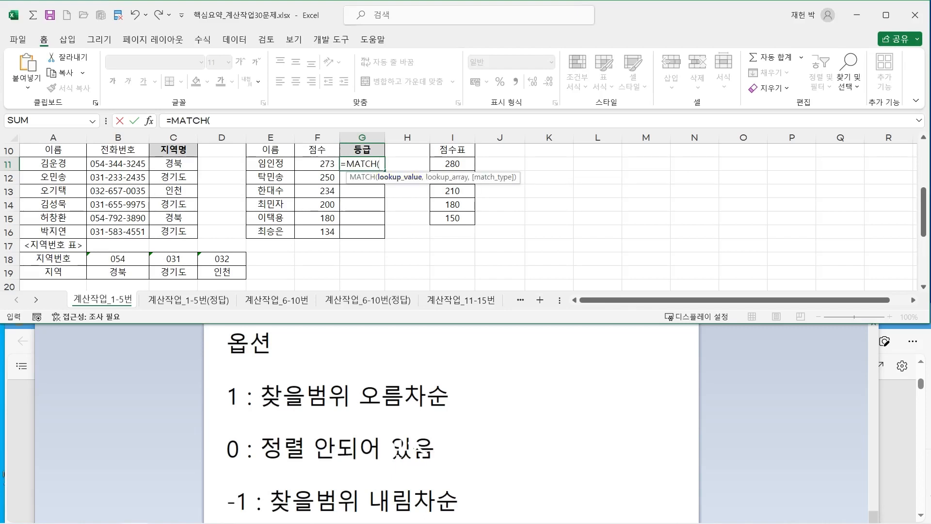
# Step: Bring up the MATCH syntax line in the WordPad notes and reposition the window below the worksheet's score data
pyautogui.click(459, 501)
pyautogui.scroll(5, 459, 501)
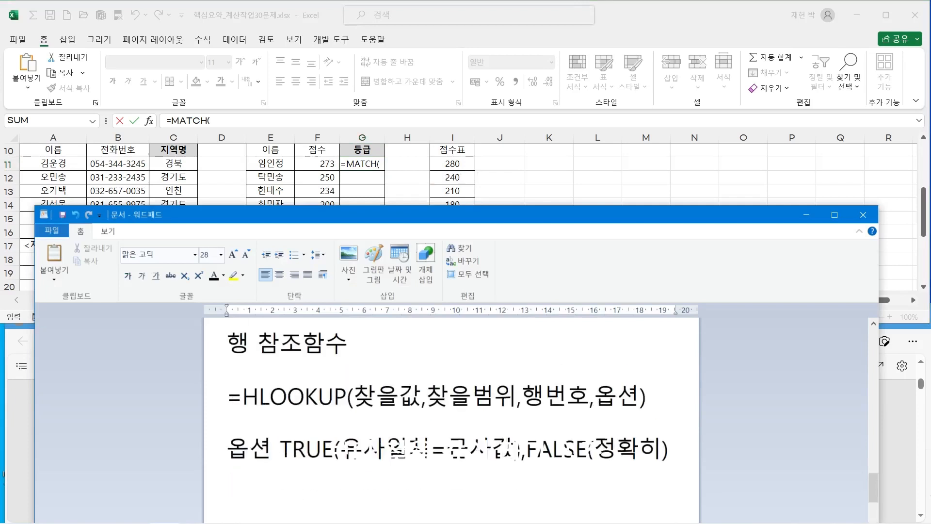
pyautogui.scroll(-1, 459, 501)
pyautogui.scroll(-3, 459, 500)
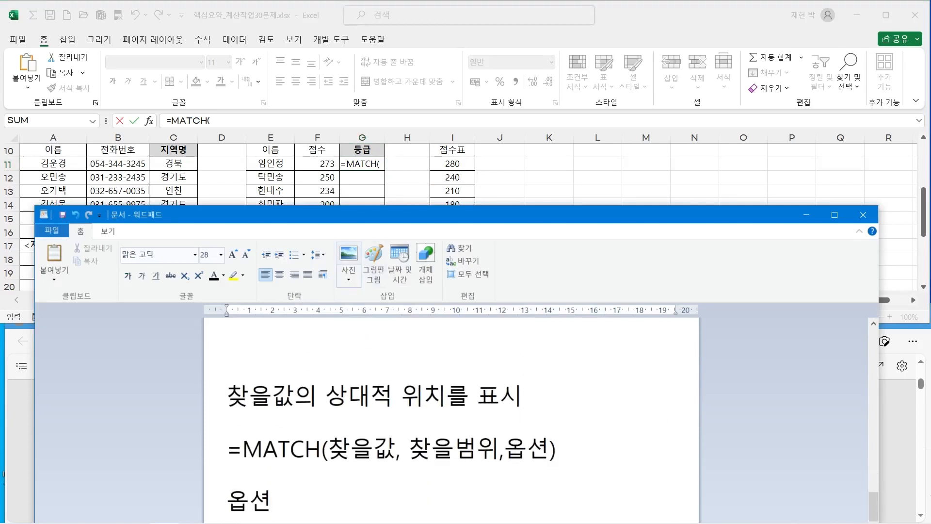
pyautogui.moveTo(337, 214); pyautogui.dragTo(340, 265)
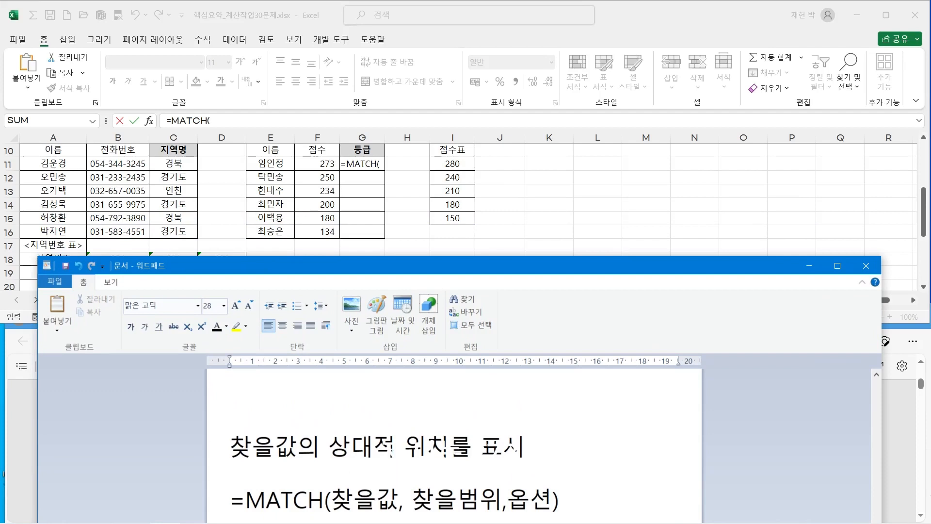
# Step: Return to Excel and give the G11 MATCH formula the lookup value F11 and the absolute lookup range $I$11:$I$15
pyautogui.click(317, 164)
pyautogui.click(317, 164)
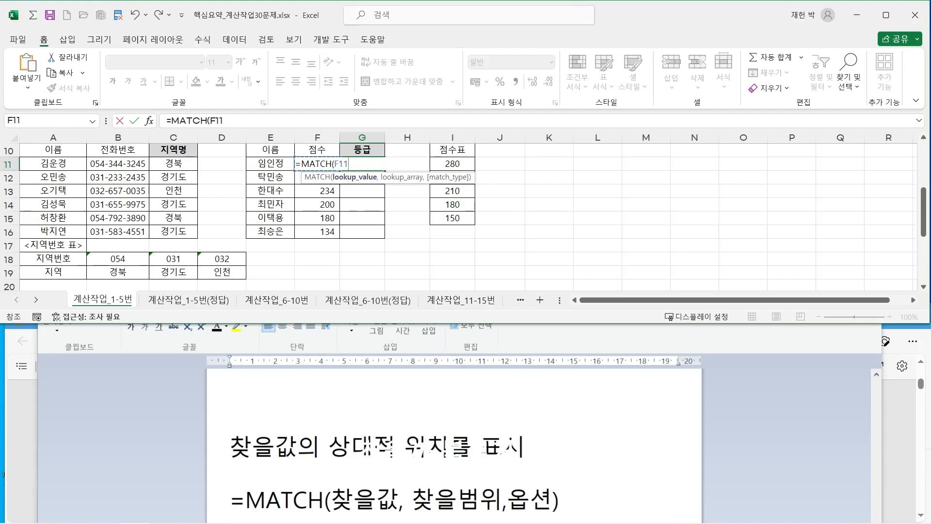
pyautogui.write(',')
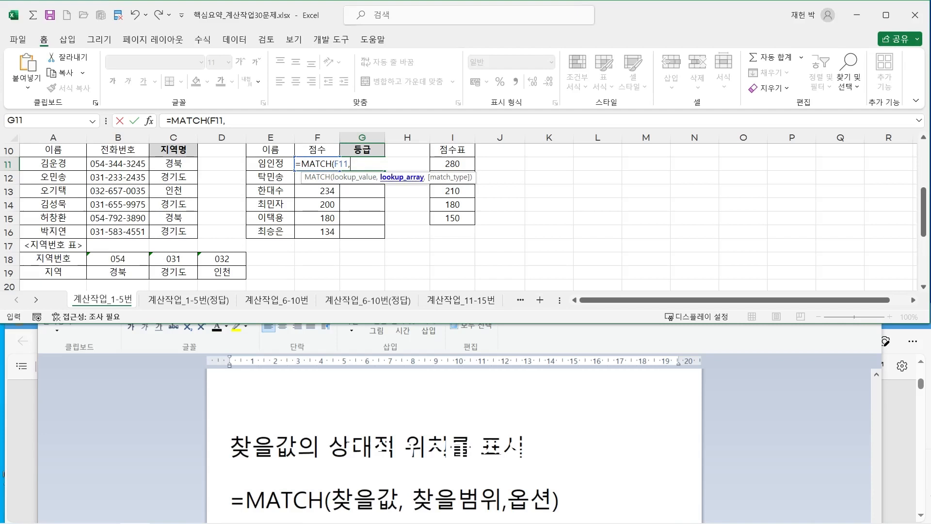
pyautogui.moveTo(456, 164); pyautogui.dragTo(461, 220)
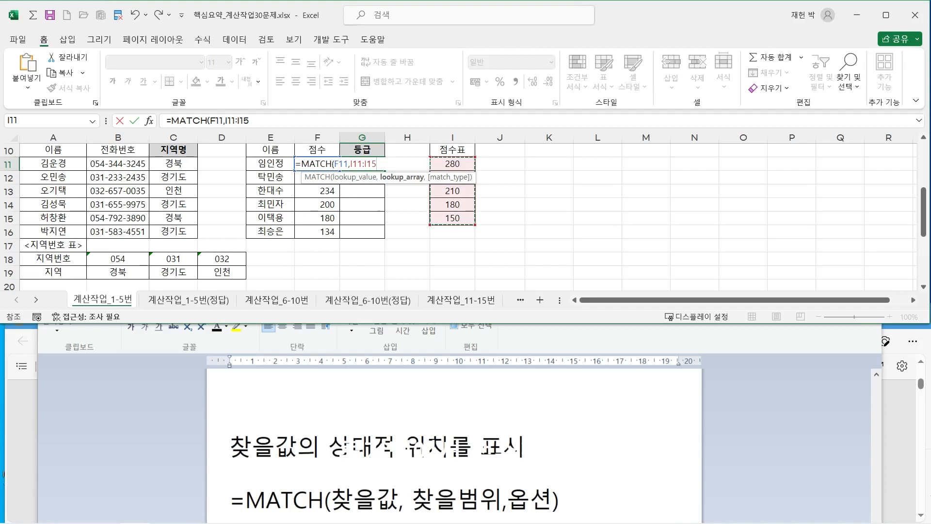
pyautogui.press('F4')
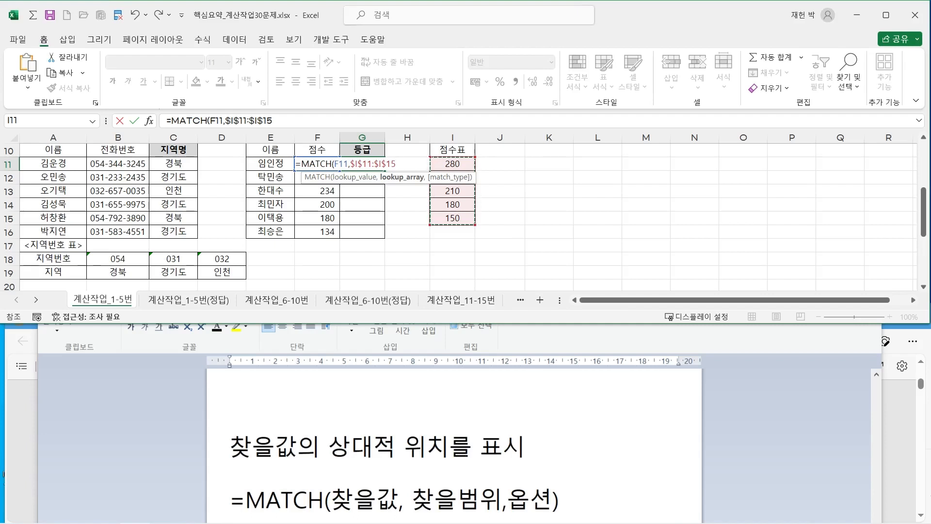
# Step: Set the match type of the G11 MATCH formula to -1 (보다 큼)
pyautogui.write(',')
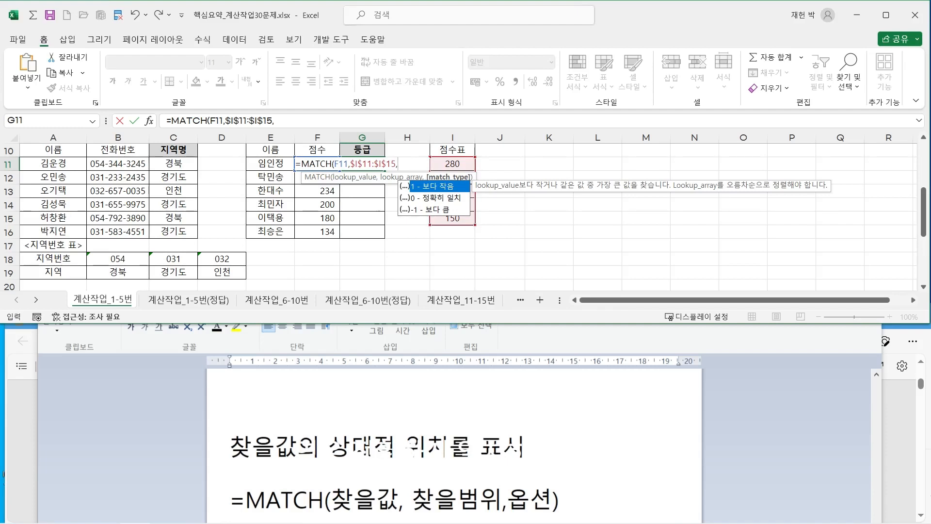
pyautogui.press('Down')
pyautogui.press('Down')
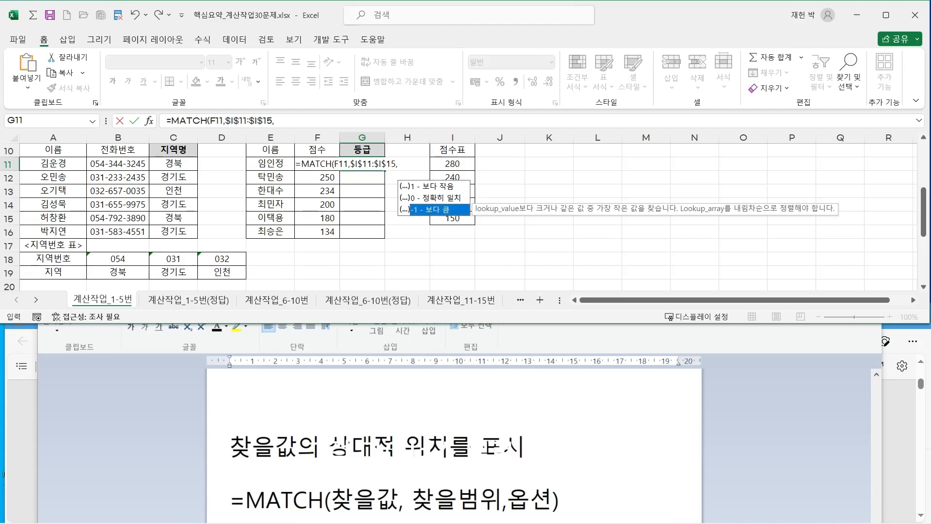
pyautogui.press('Tab')
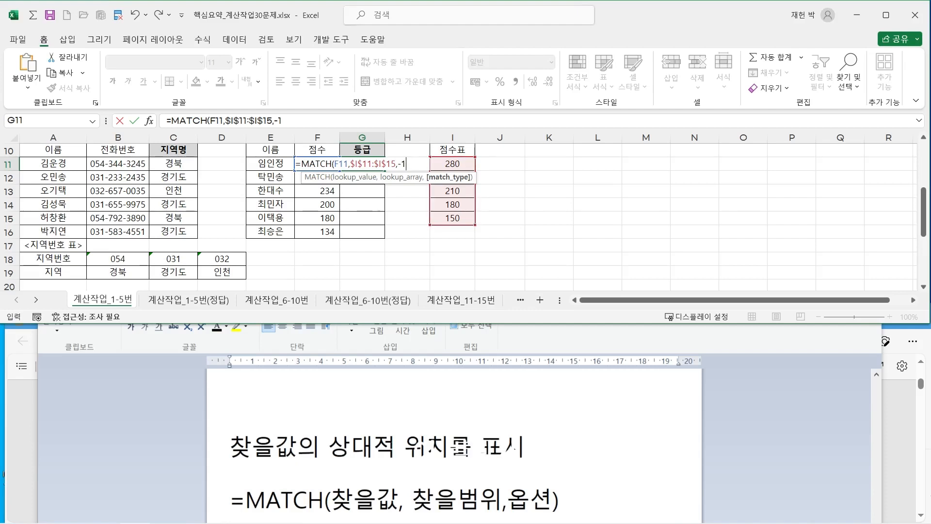
# Step: Annotate the score table I11:I15 on screen with a red downward arrow and the handwritten word "내림"
pyautogui.hotkey('alt', 'Tab')
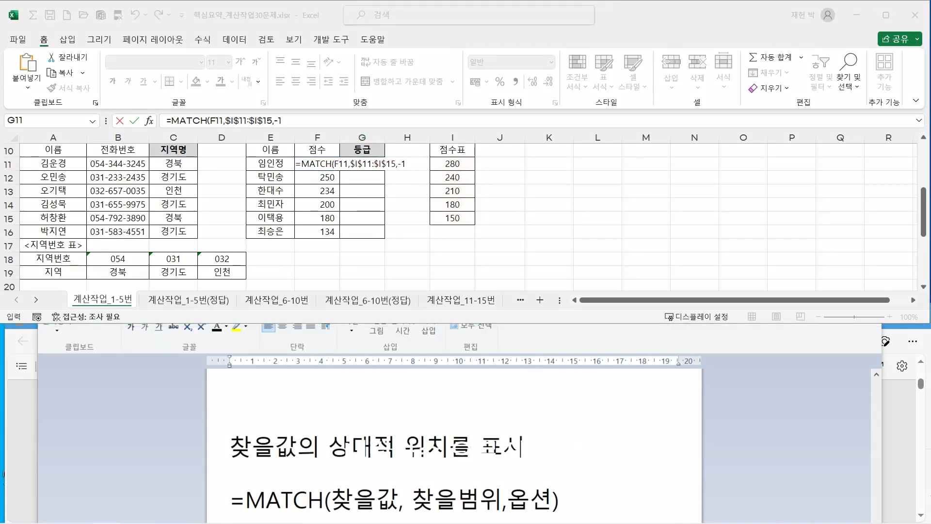
pyautogui.moveTo(480, 156)
pyautogui.mouseDown()
pyautogui.moveTo(481, 230)
pyautogui.moveTo(471, 236)
pyautogui.moveTo(491, 227)
pyautogui.mouseUp()
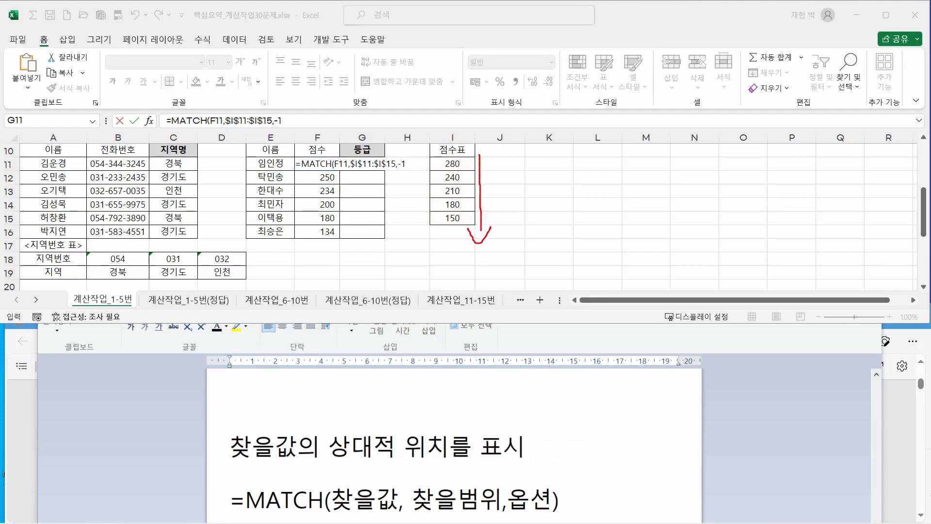
pyautogui.moveTo(493, 168)
pyautogui.mouseDown()
pyautogui.moveTo(516, 192)
pyautogui.moveTo(527, 185)
pyautogui.moveTo(540, 209)
pyautogui.mouseUp()
pyautogui.moveTo(536, 170)
pyautogui.mouseDown()
pyautogui.moveTo(577, 197)
pyautogui.moveTo(564, 206)
pyautogui.moveTo(573, 207)
pyautogui.mouseUp()
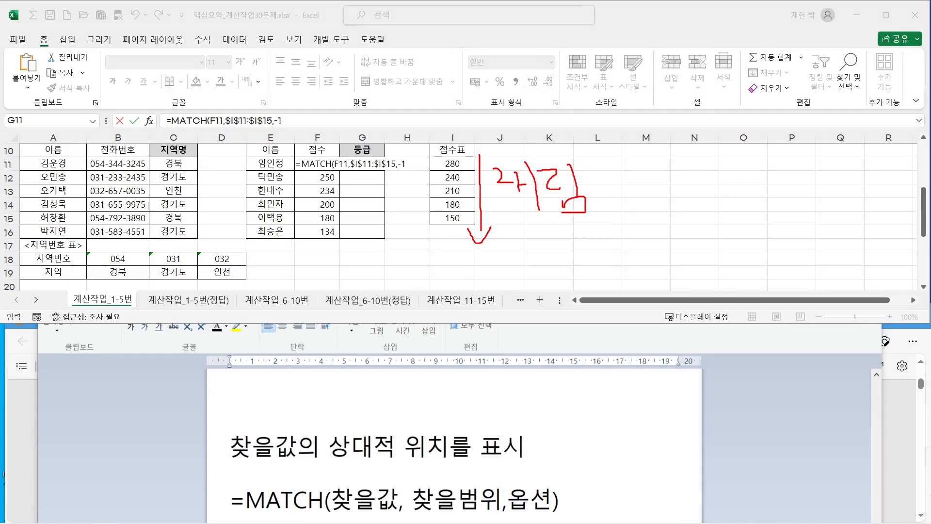
# Step: Complete the G11 formula as =MATCH(F11,$I$11:$I$15,-1) and enter it
pyautogui.press('Escape')
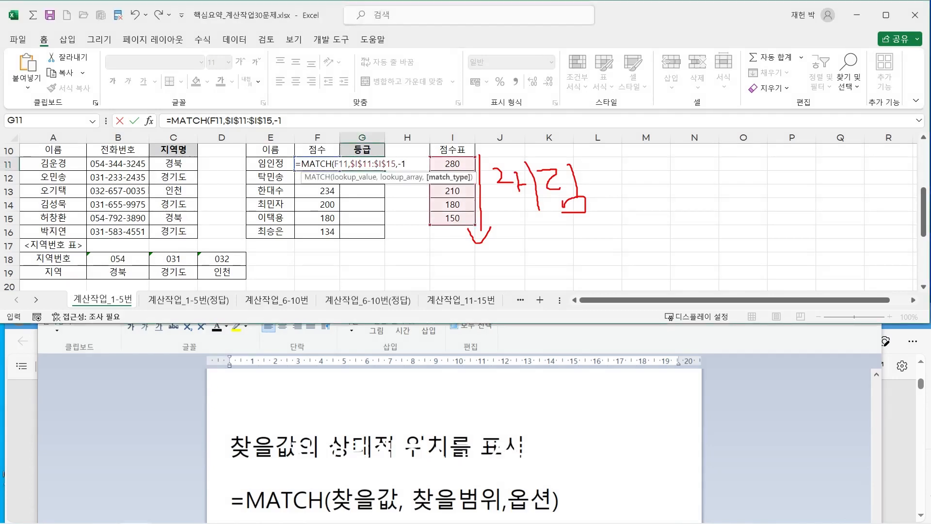
pyautogui.write(')')
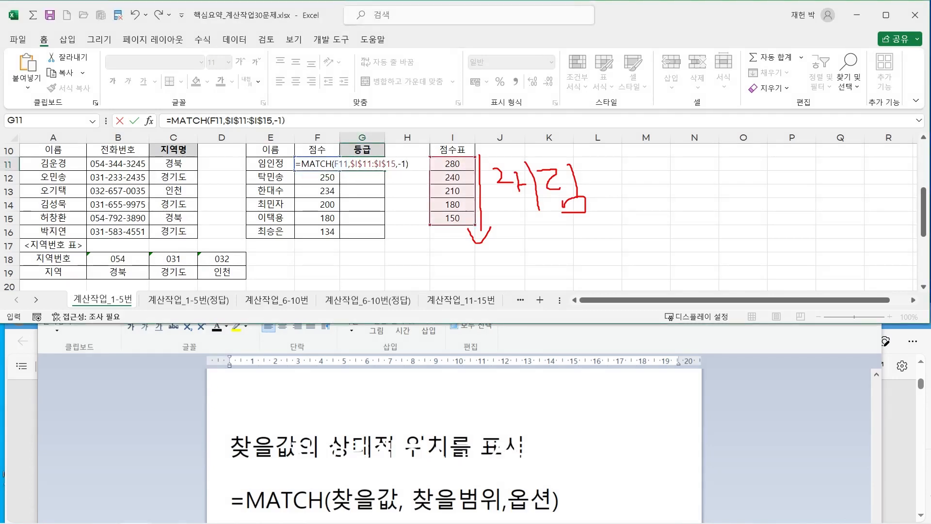
pyautogui.hotkey('ctrl', 'Return')
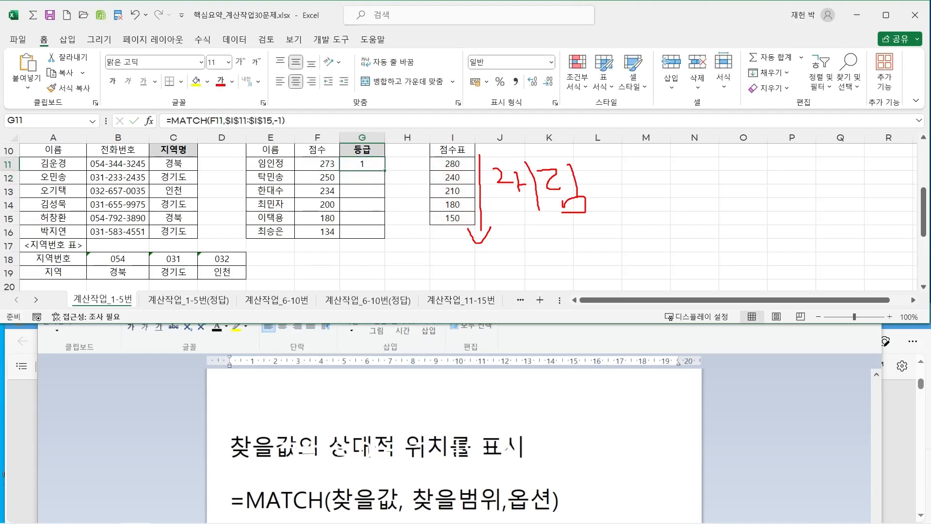
pyautogui.click(452, 164)
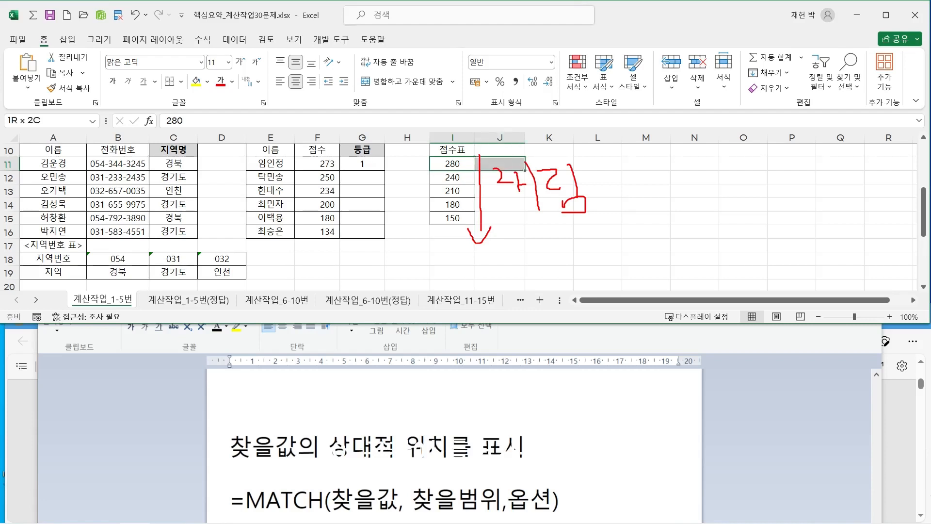
pyautogui.click(362, 178)
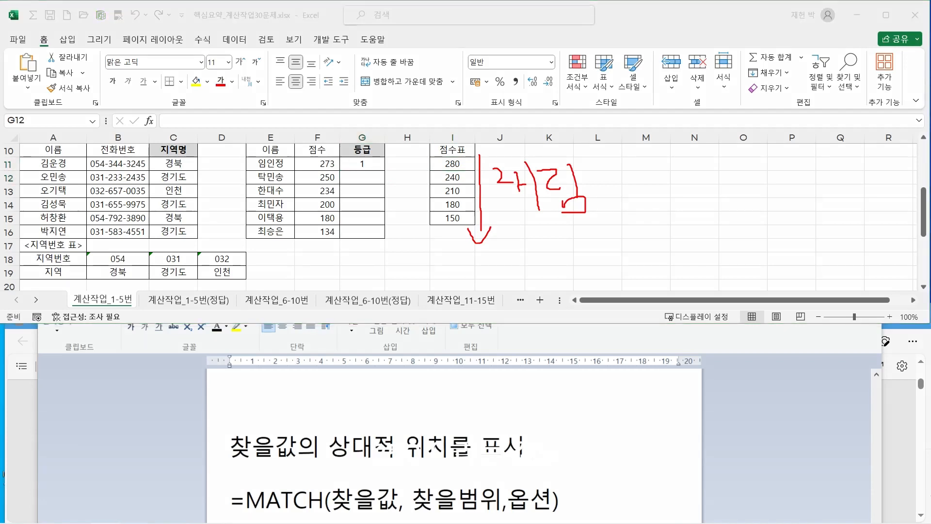
# Step: Annotate on screen how scores 250 and 234 map to the score table, underlining them and handwriting ranks 1 and 2
pyautogui.moveTo(314, 184); pyautogui.dragTo(339, 182)
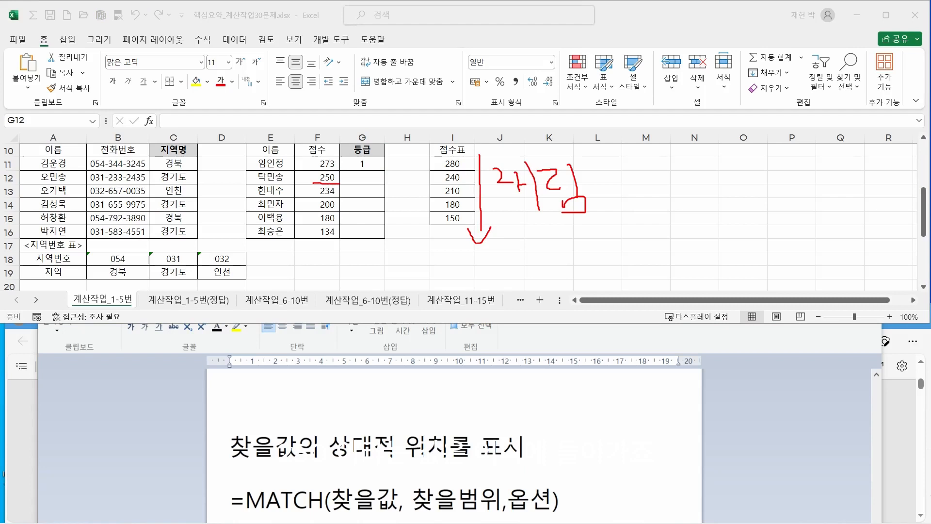
pyautogui.moveTo(426, 171); pyautogui.dragTo(487, 171)
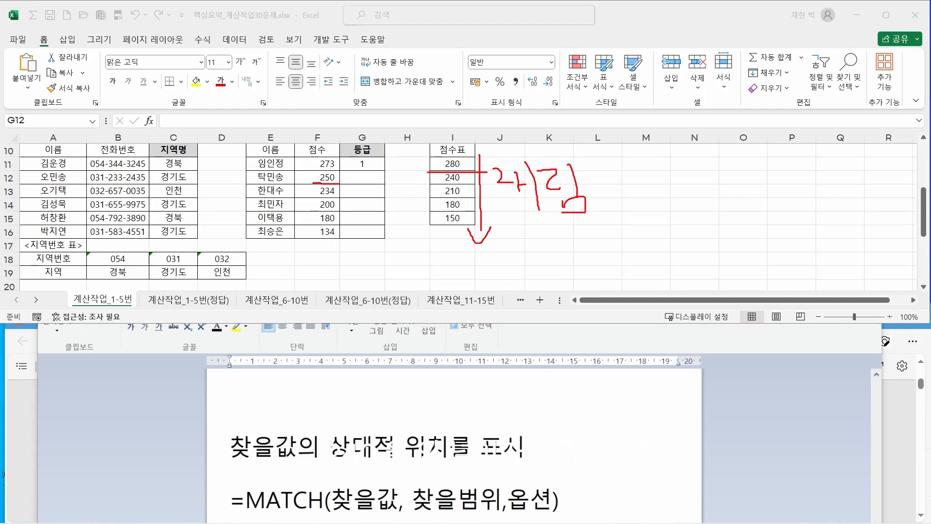
pyautogui.moveTo(430, 158); pyautogui.dragTo(427, 170)
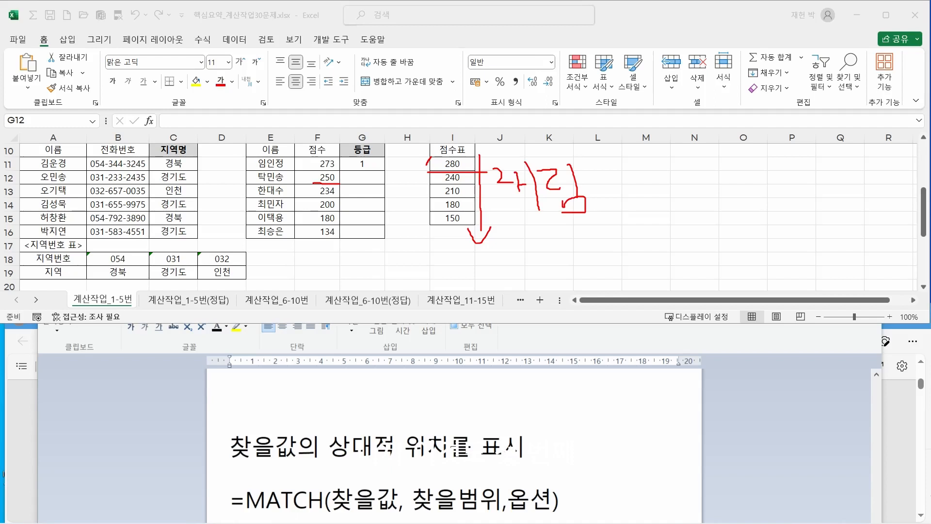
pyautogui.moveTo(367, 167); pyautogui.dragTo(365, 179)
pyautogui.moveTo(316, 196); pyautogui.dragTo(335, 197)
pyautogui.moveTo(418, 178)
pyautogui.mouseDown()
pyautogui.moveTo(429, 173)
pyautogui.moveTo(435, 183)
pyautogui.mouseUp()
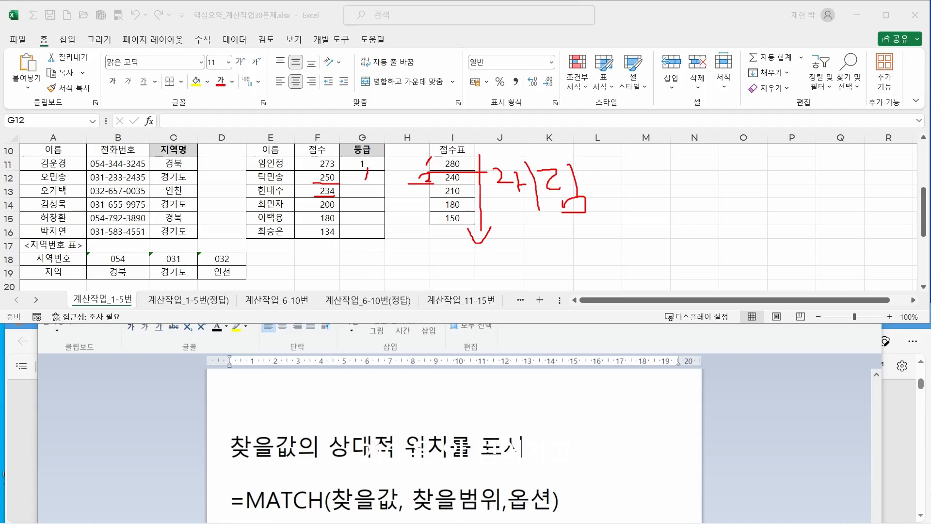
pyautogui.moveTo(448, 183); pyautogui.dragTo(480, 182)
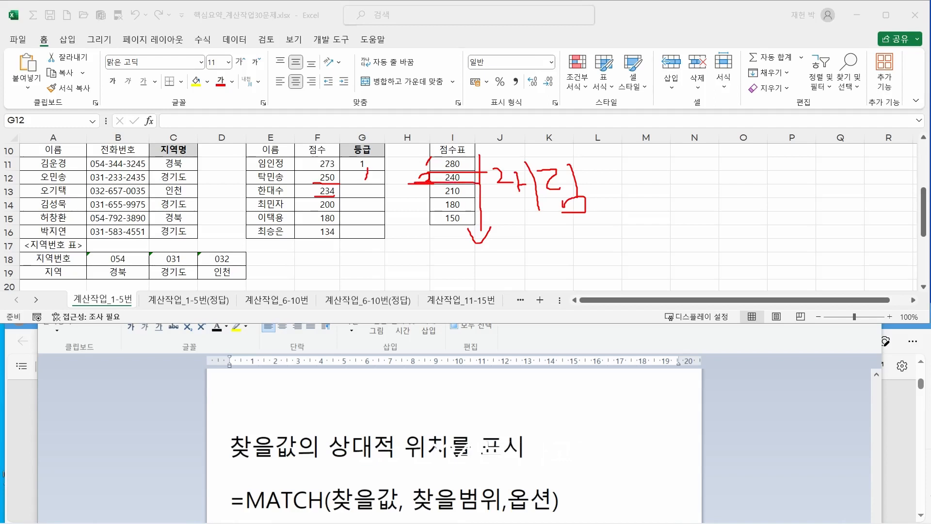
pyautogui.moveTo(354, 184); pyautogui.dragTo(371, 192)
# Step: Annotate scores 200, 180 and 134 with underlines, handwriting ranks 3, 4 and 5 beside the score table and an arrow beneath 150
pyautogui.moveTo(314, 207); pyautogui.dragTo(356, 211)
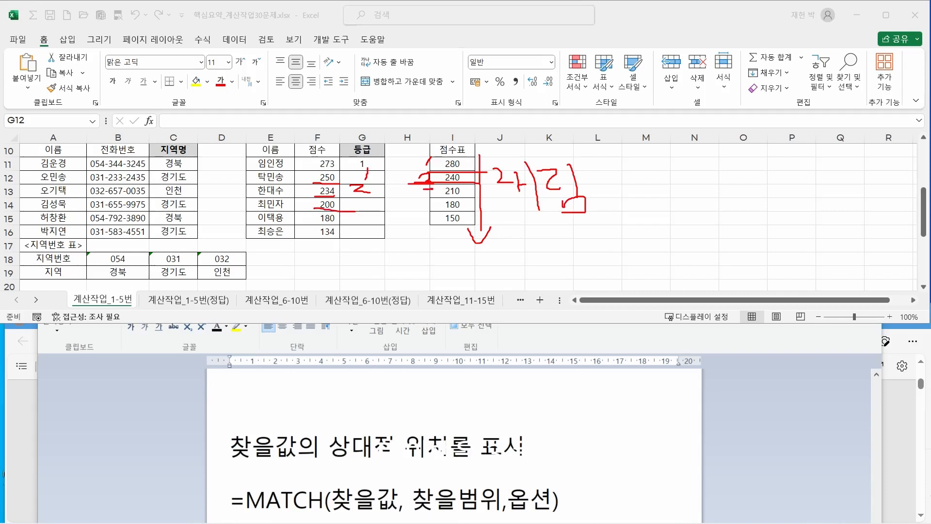
pyautogui.moveTo(424, 188); pyautogui.dragTo(461, 196)
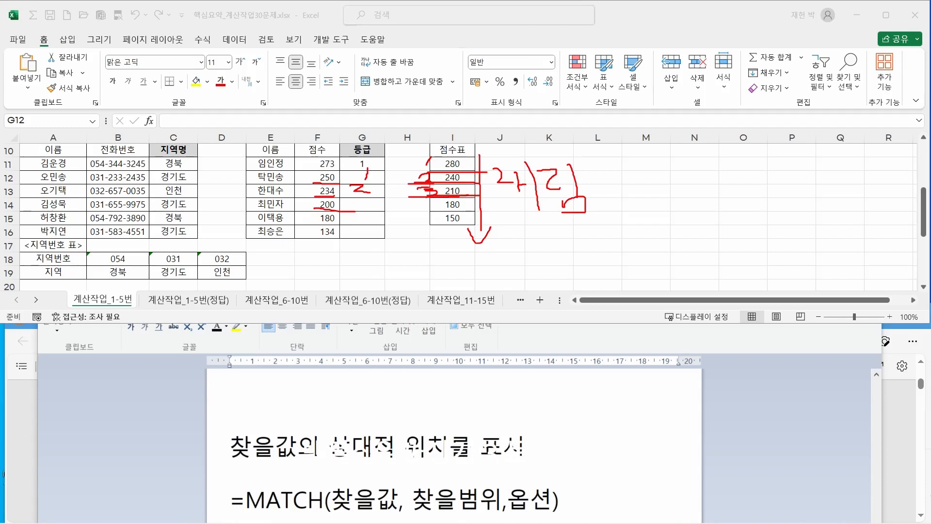
pyautogui.moveTo(356, 198)
pyautogui.mouseDown()
pyautogui.moveTo(429, 207)
pyautogui.moveTo(422, 216)
pyautogui.mouseUp()
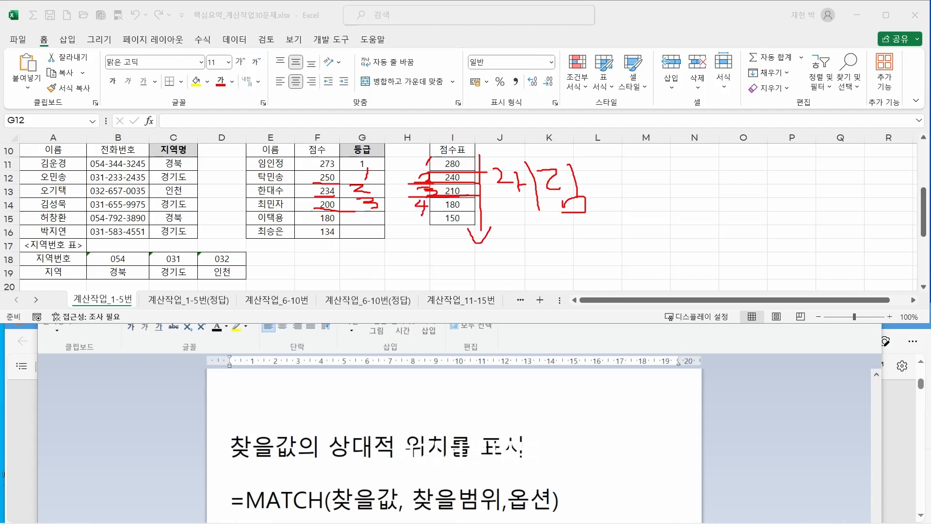
pyautogui.moveTo(317, 224); pyautogui.dragTo(342, 224)
pyautogui.moveTo(372, 211)
pyautogui.mouseDown()
pyautogui.moveTo(357, 221)
pyautogui.moveTo(372, 225)
pyautogui.mouseUp()
pyautogui.moveTo(317, 235); pyautogui.dragTo(343, 234)
pyautogui.moveTo(424, 214)
pyautogui.mouseDown()
pyautogui.moveTo(436, 250)
pyautogui.moveTo(442, 242)
pyautogui.mouseUp()
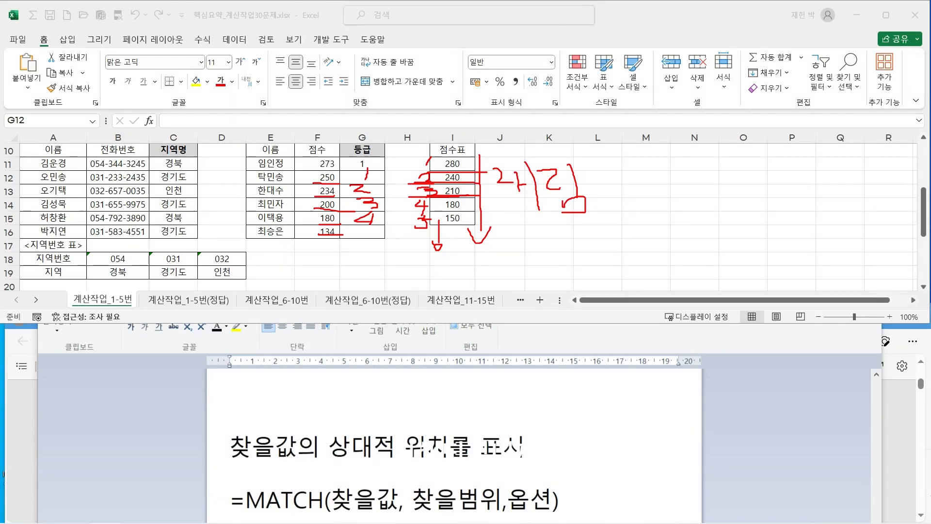
# Step: Fill the G11 MATCH formula down to G16 and erase the handwritten ranks covering the 등급 column
pyautogui.click(362, 164)
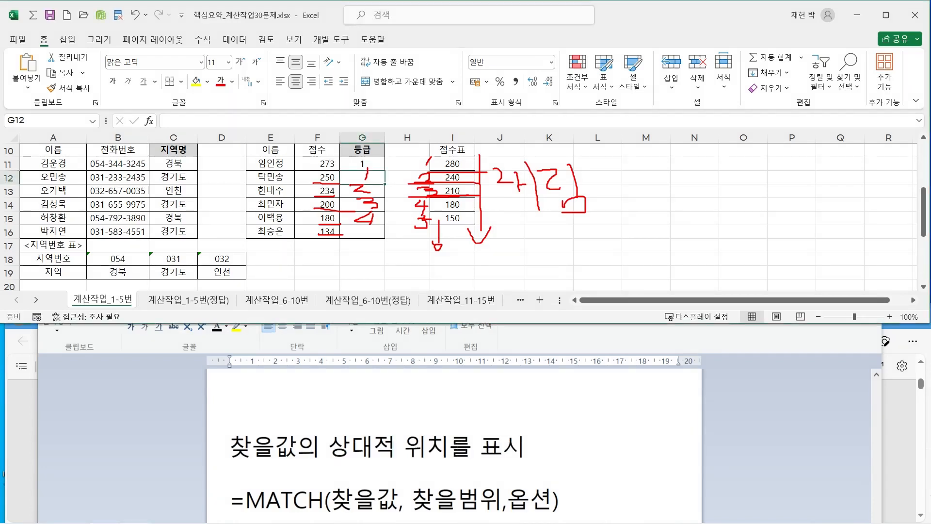
pyautogui.moveTo(385, 171); pyautogui.dragTo(383, 236)
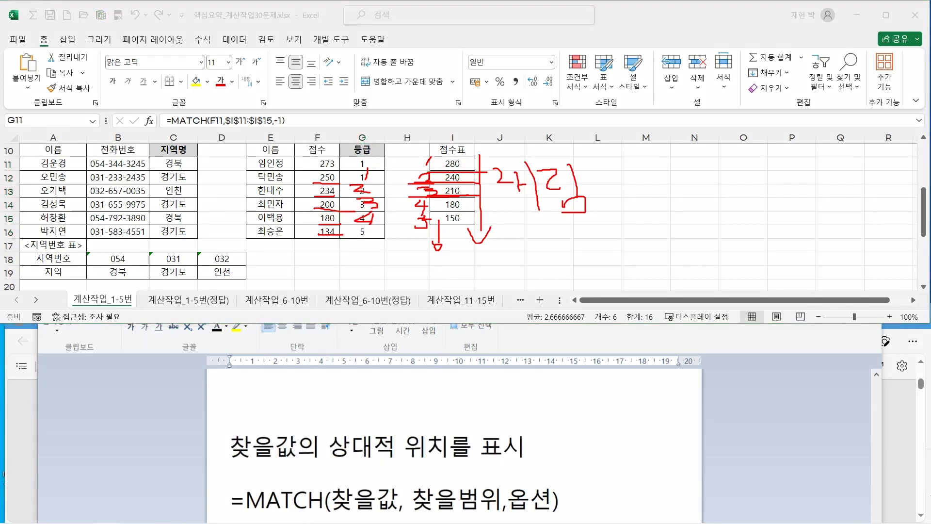
pyautogui.moveTo(367, 170); pyautogui.dragTo(372, 219)
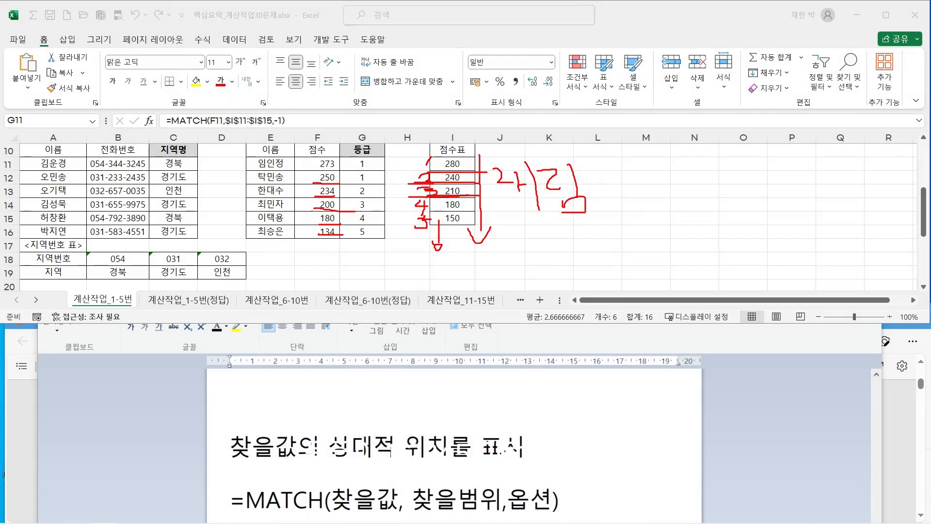
# Step: Hide the WordPad notes to show problem 04 and append the text "등급" to the G11 MATCH formula
pyautogui.click(362, 164)
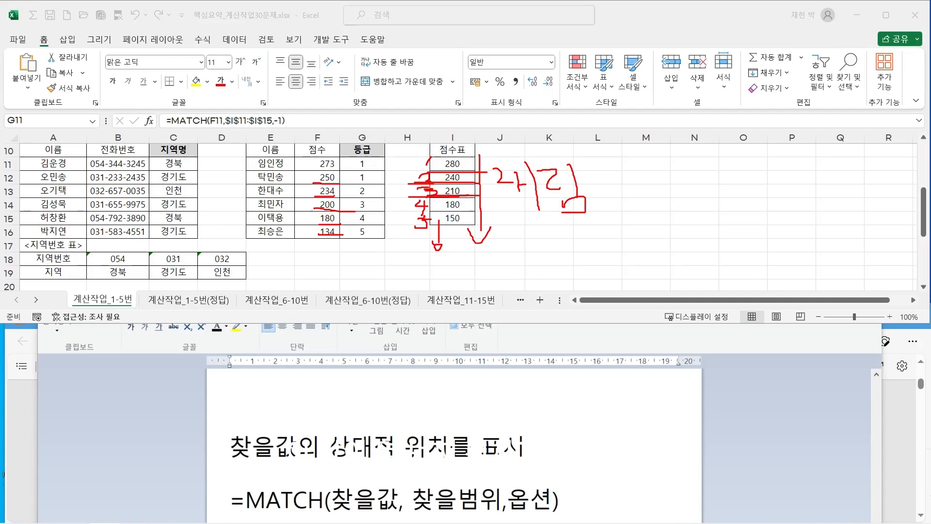
pyautogui.hotkey('alt', 'Tab')
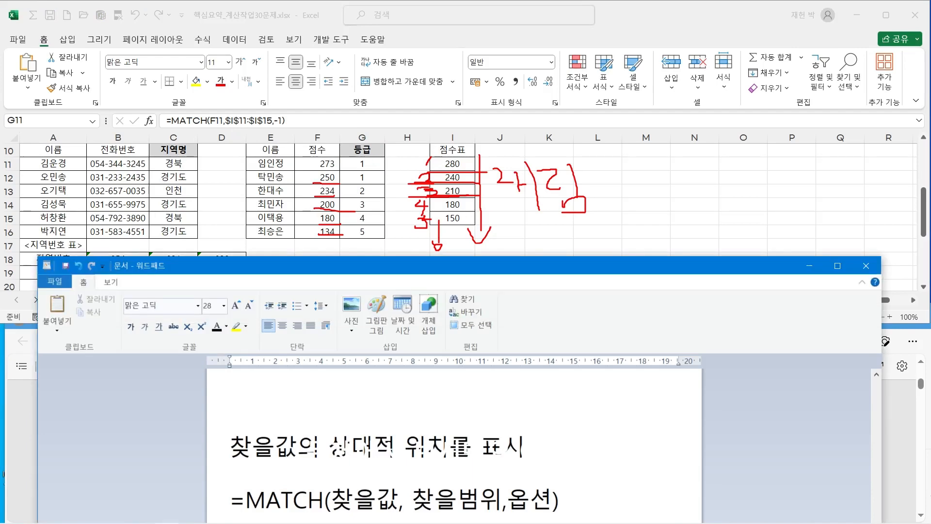
pyautogui.press('super+Down')
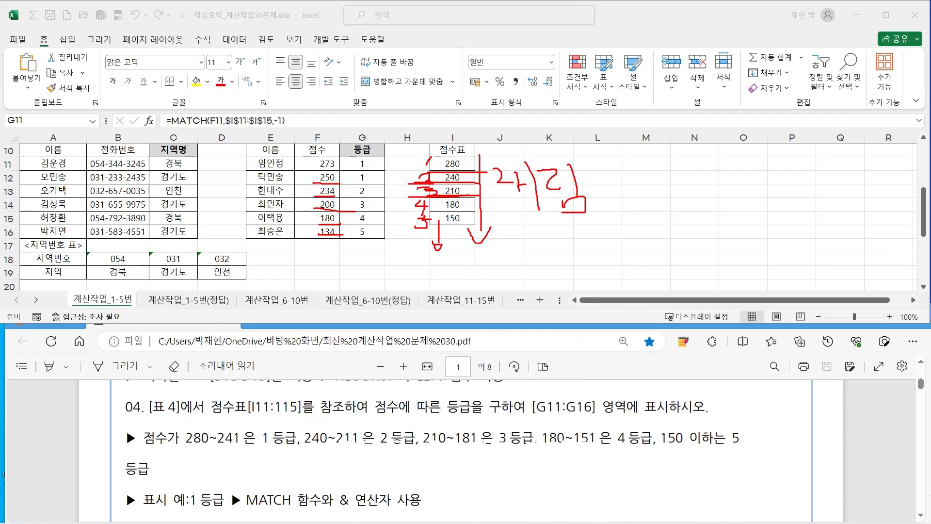
pyautogui.click(362, 164)
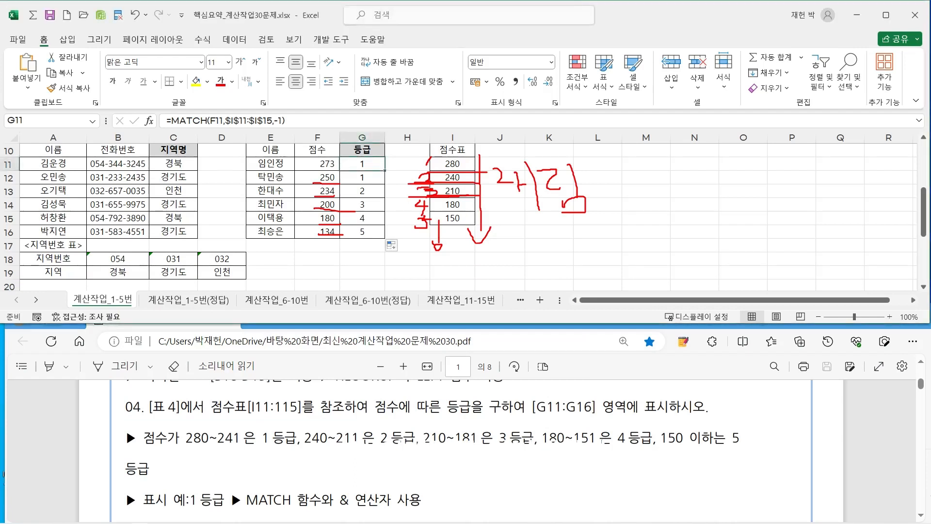
pyautogui.press('F2')
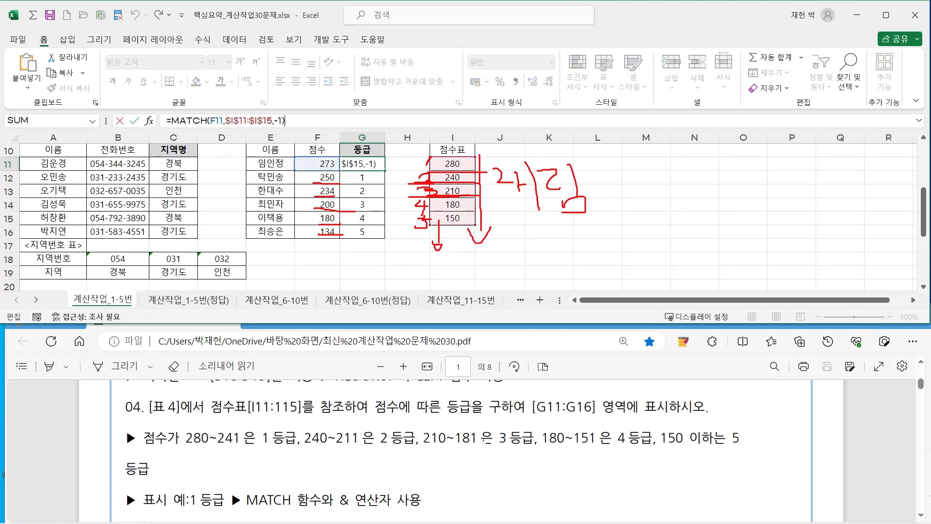
pyautogui.write('"등급"')
pyautogui.press('Return')
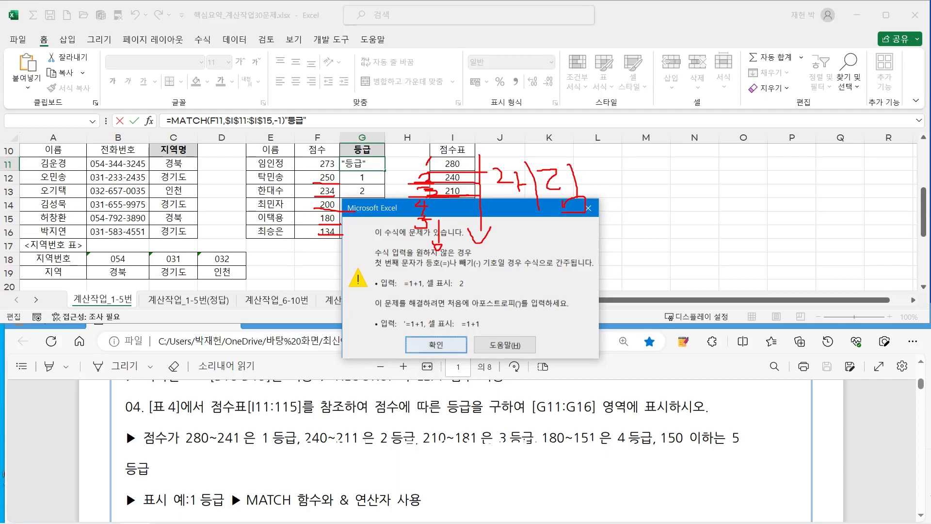
pyautogui.click(436, 344)
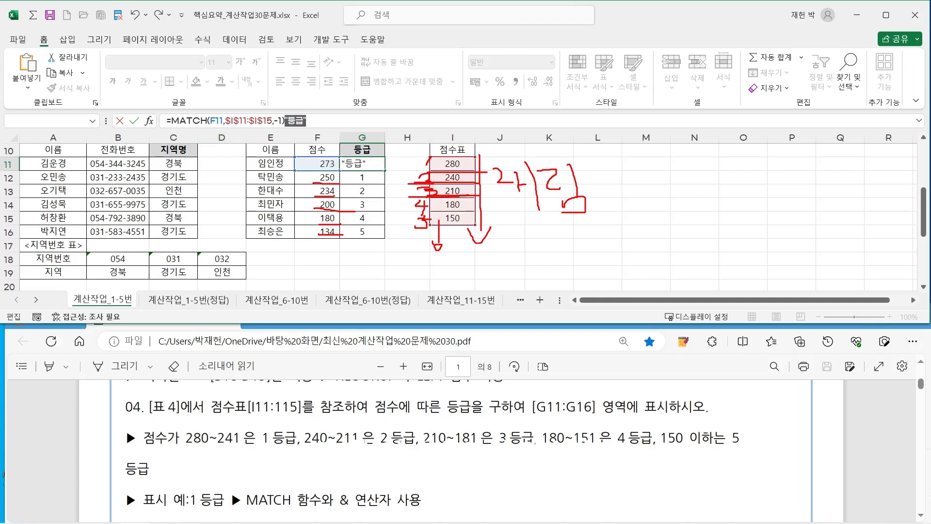
# Step: Join the MATCH result and "등급" with the & operator in the G11 formula and enter it
pyautogui.press('Left')
pyautogui.write('&')
pyautogui.hotkey('shift', 'Left')
pyautogui.moveTo(315, 121); pyautogui.dragTo(295, 120)
pyautogui.moveTo(285, 121); pyautogui.dragTo(172, 121)
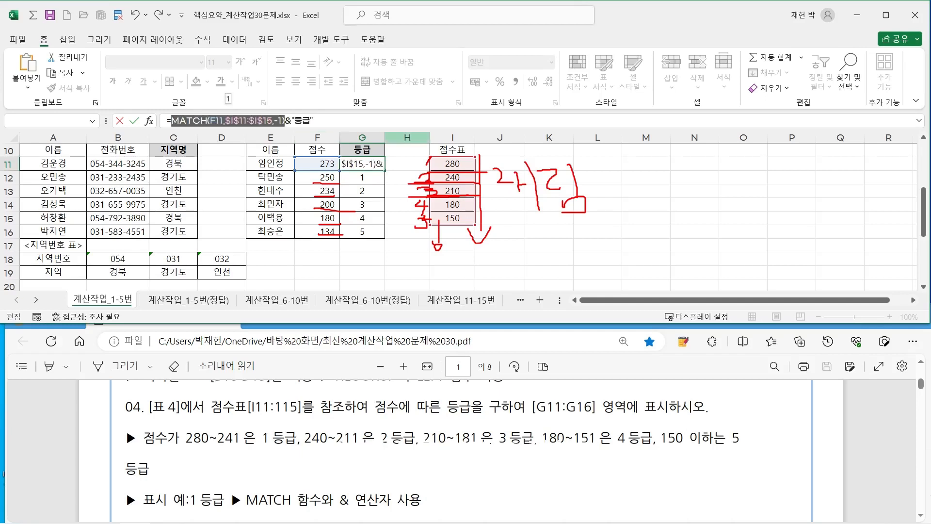
pyautogui.click(340, 121)
pyautogui.hotkey('ctrl', 'Return')
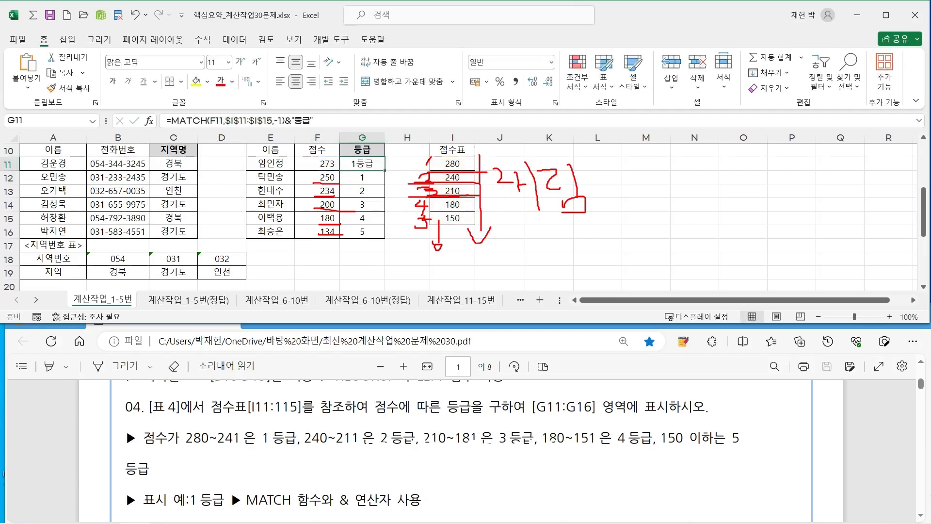
# Step: Fill the G11 grade formula down to G16 and clear all red handwritten annotations from the screen
pyautogui.moveTo(385, 171); pyautogui.dragTo(384, 236)
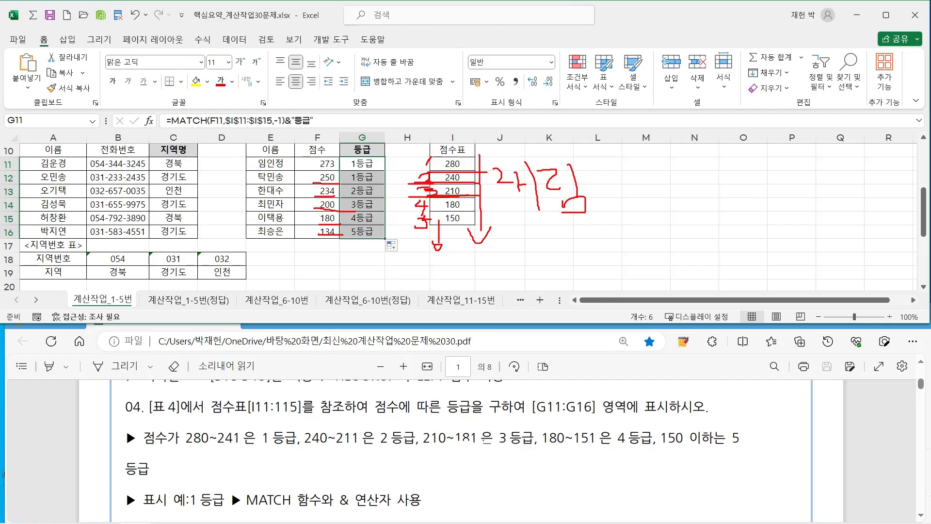
pyautogui.press('Escape')
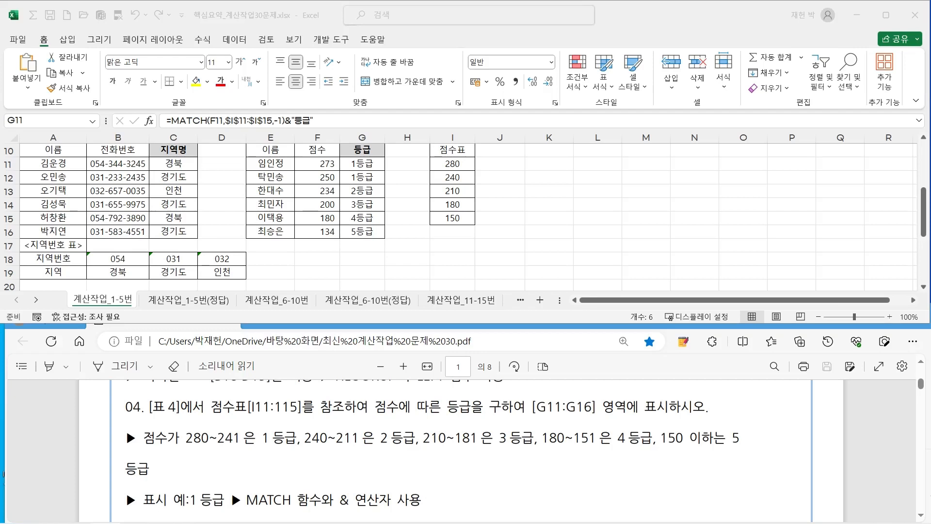
pyautogui.press('Escape')
# Step: Switch to the WordPad notes, reposition the window above the problem 04 text and bring up the end of the MATCH notes
pyautogui.hotkey('alt', 'Tab')
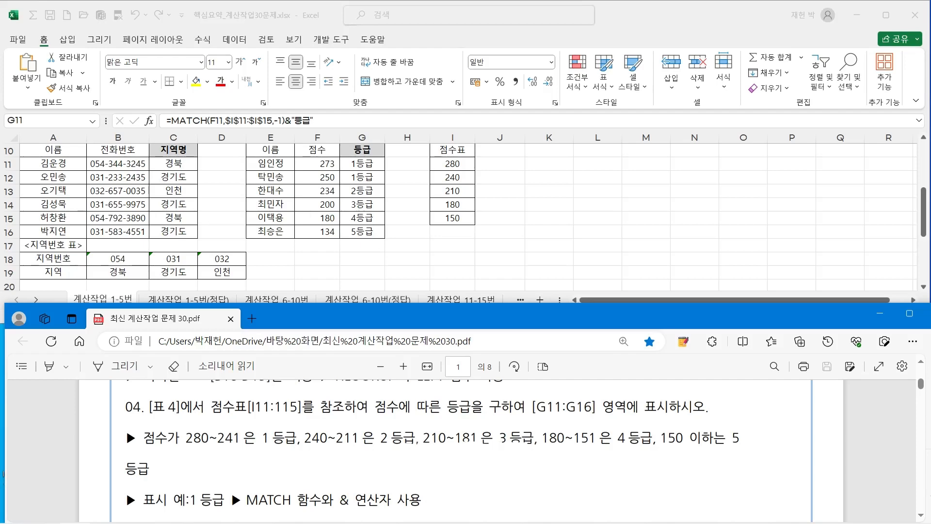
pyautogui.moveTo(29, 349); pyautogui.dragTo(506, 25)
pyautogui.scroll(-5, 499, 253)
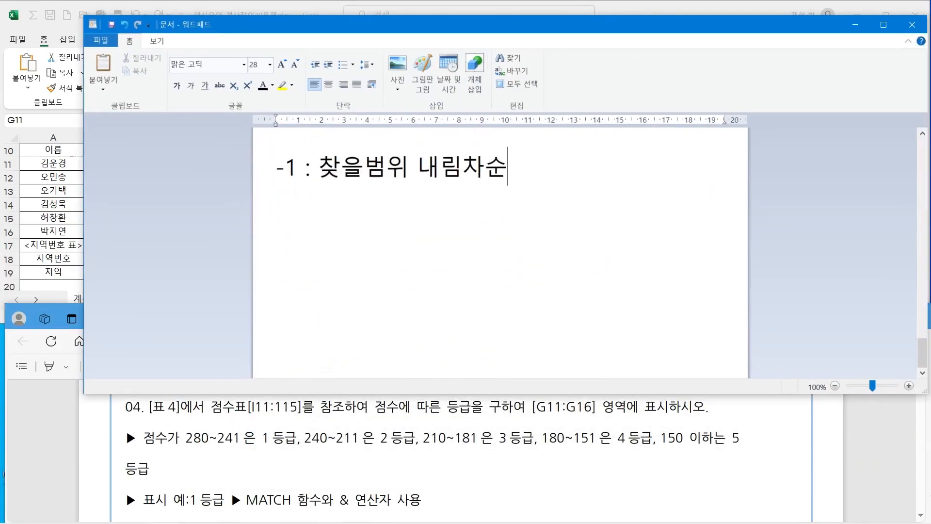
# Step: Add the line "합계, 평균, 개수, 조건, 찾기/참조" a few lines below the MATCH notes and select it
pyautogui.press('Return')
pyautogui.press('Return')
pyautogui.press('Return')
pyautogui.write('합')
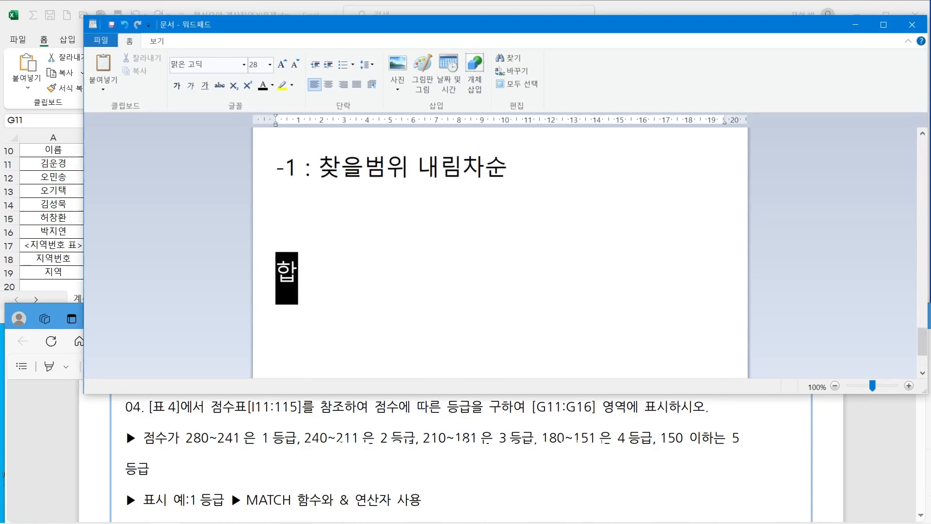
pyautogui.press('BackSpace')
pyautogui.write('ㅂㄱㅖ')
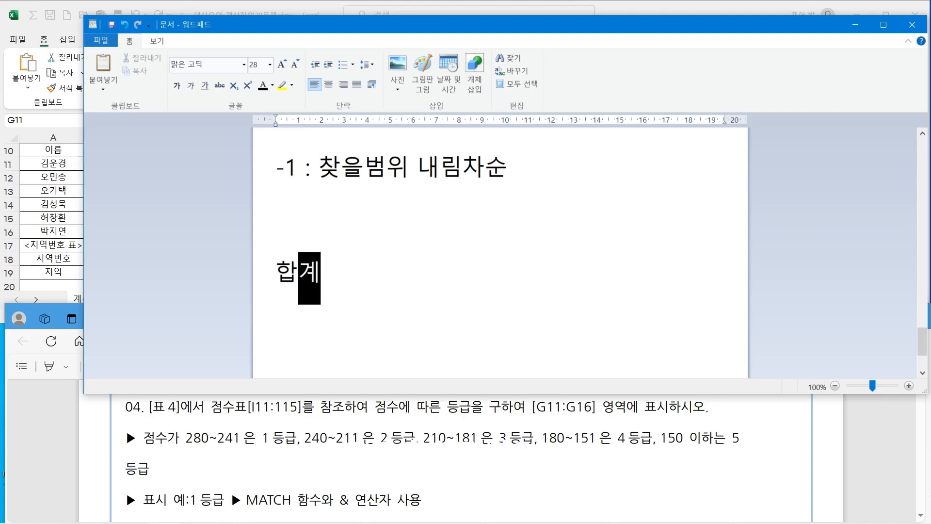
pyautogui.write(',')
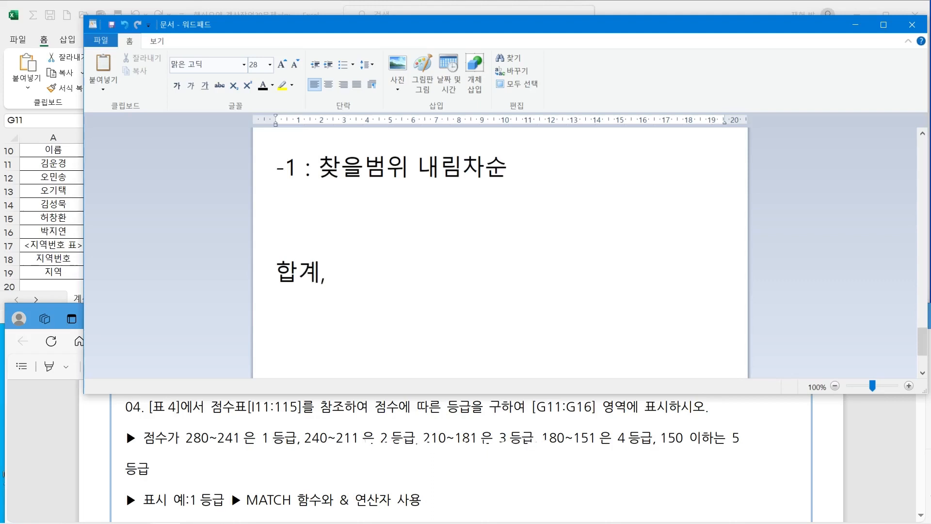
pyautogui.write(' ㅍ평균, 개수')
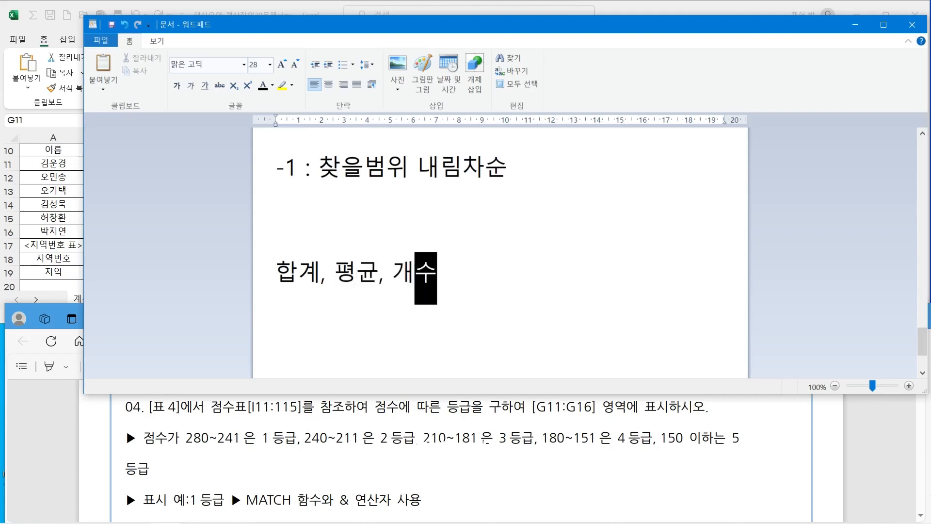
pyautogui.write(', 조건,')
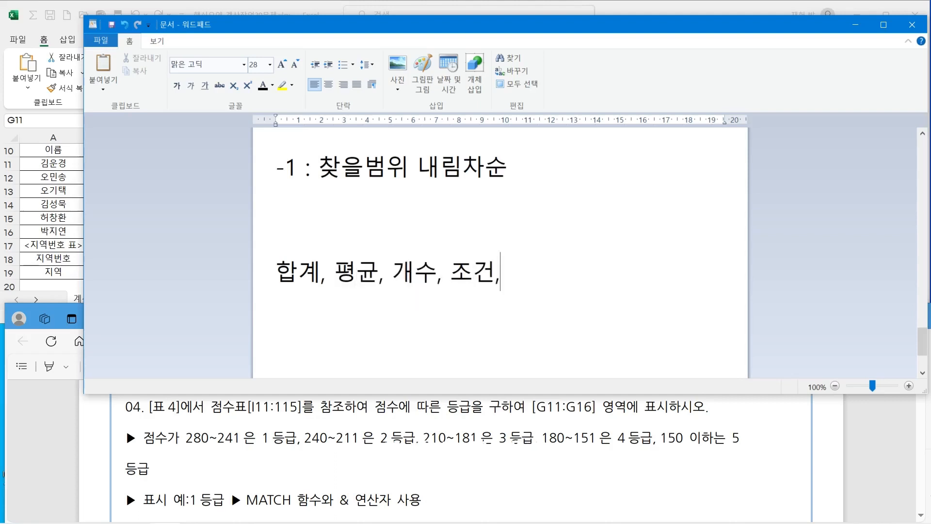
pyautogui.write(' 차ㅈ기/ㅣ')
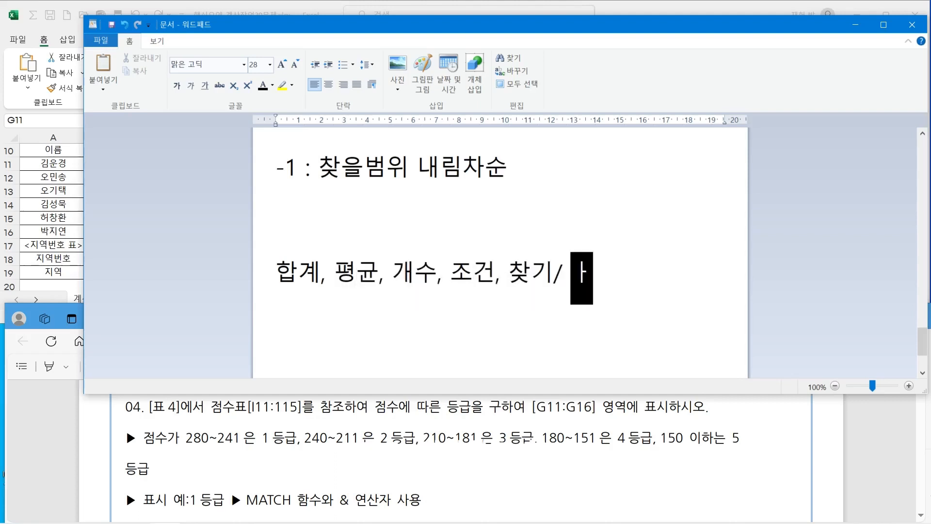
pyautogui.press('BackSpace')
pyautogui.write('참조')
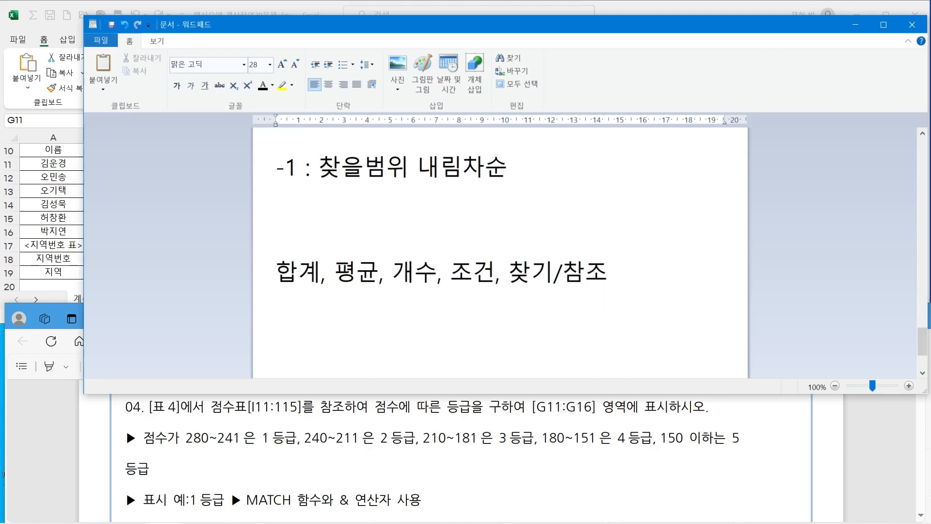
pyautogui.moveTo(276, 274); pyautogui.dragTo(619, 274)
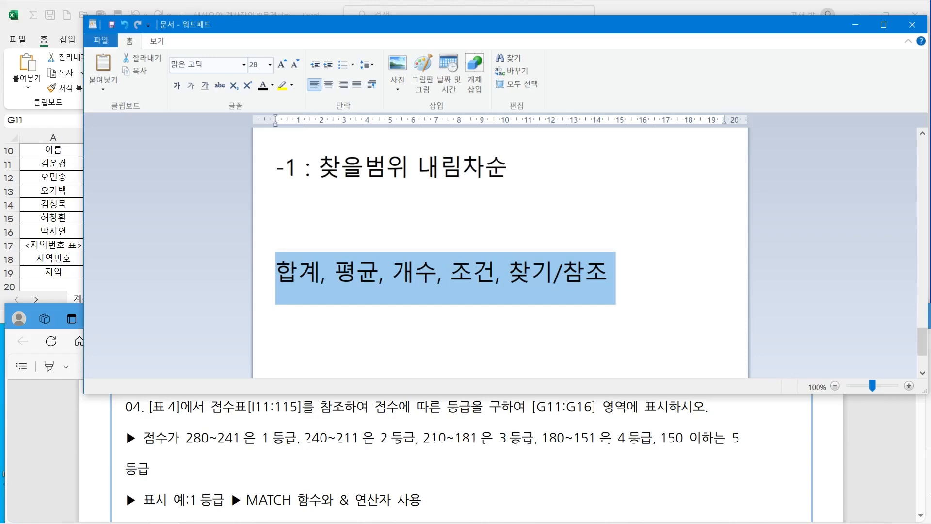
# Step: Move the notes window off the worksheet and inspect the MATCH formulas in the 등급 column, including G12 and G11
pyautogui.moveTo(534, 25); pyautogui.dragTo(0, 141)
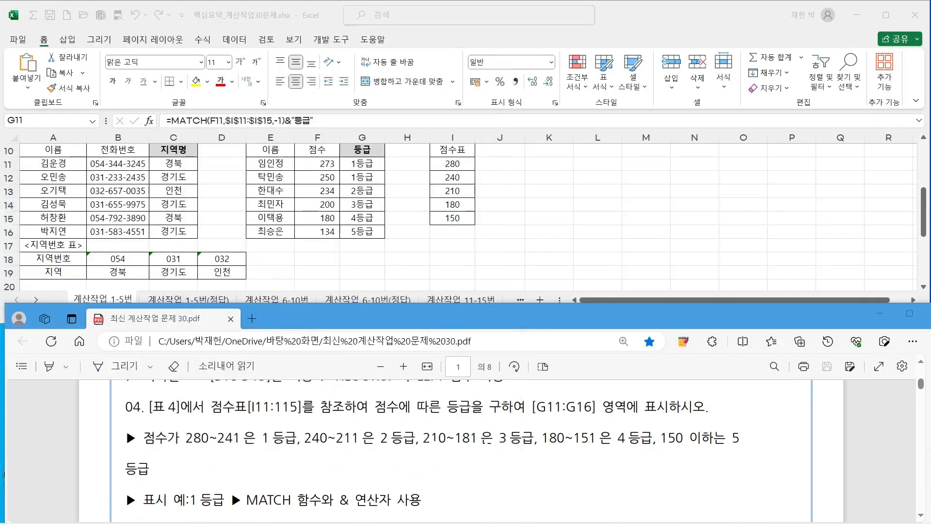
pyautogui.click(655, 15)
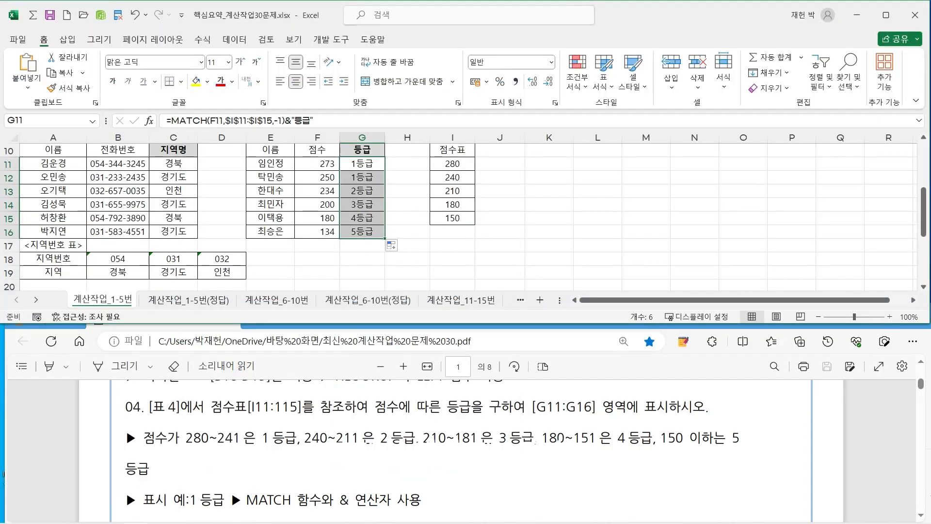
pyautogui.click(362, 219)
pyautogui.click(363, 178)
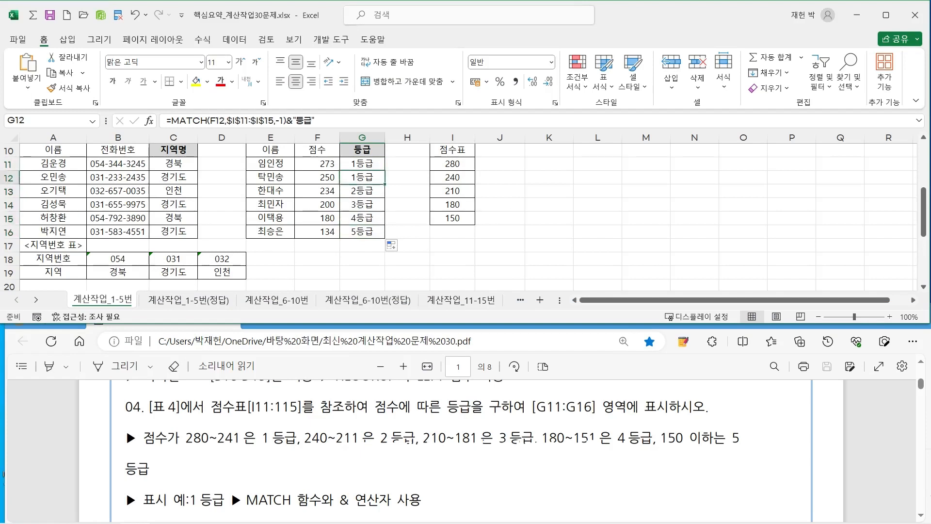
pyautogui.click(362, 164)
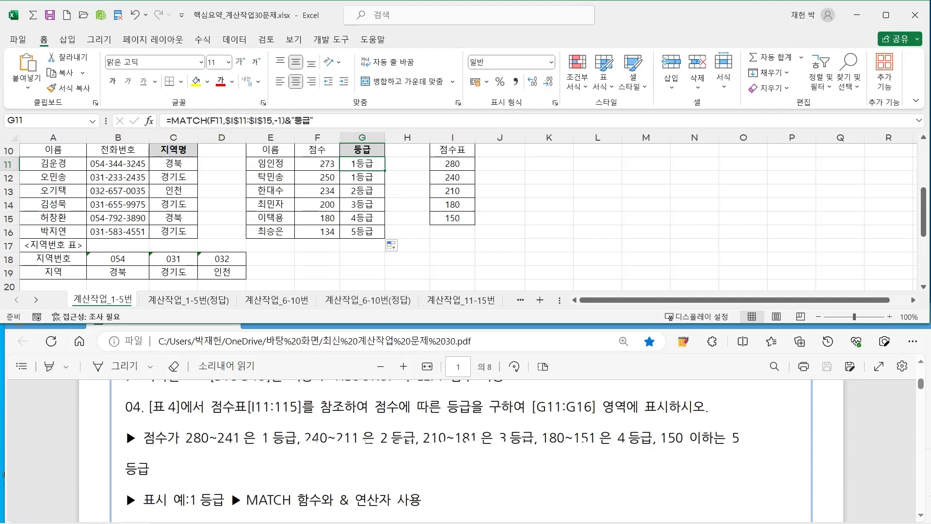
pyautogui.click(408, 218)
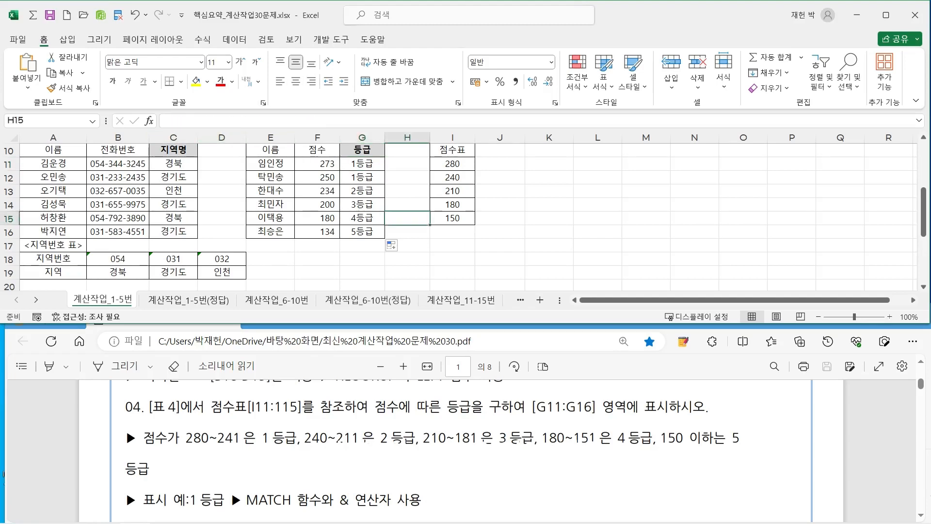
# Step: Bring problem 05 into view in the PDF and the [표5] 문화산업별 고용현황 table into view in the worksheet
pyautogui.scroll(2, 310, 214)
pyautogui.scroll(-2, 310, 213)
pyautogui.click(461, 451)
pyautogui.scroll(1, 461, 451)
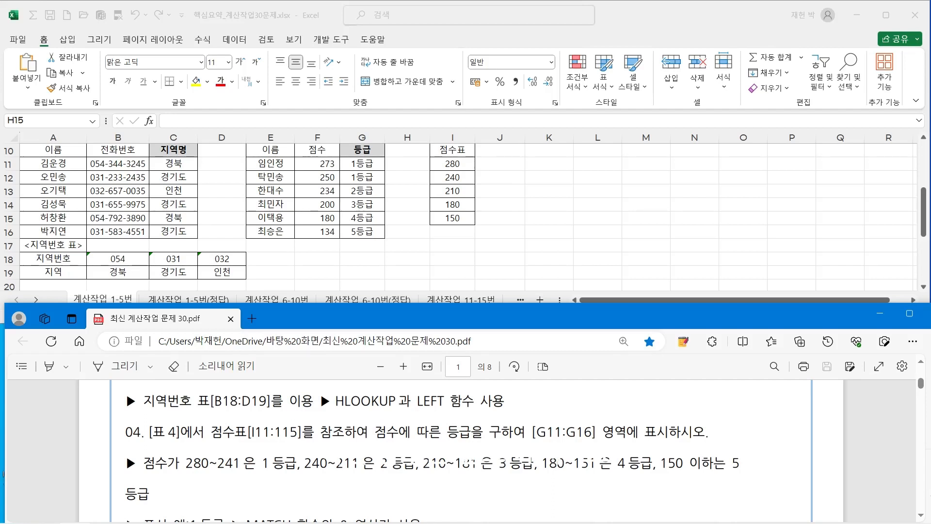
pyautogui.scroll(-1, 461, 452)
pyautogui.hotkey('alt', 'Tab')
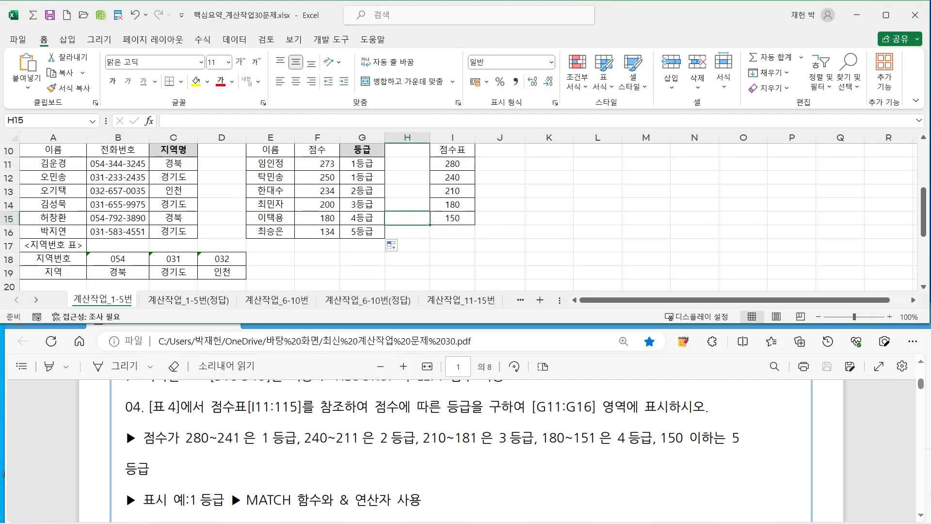
pyautogui.hotkey('alt', 'Tab')
pyautogui.scroll(-4, 461, 452)
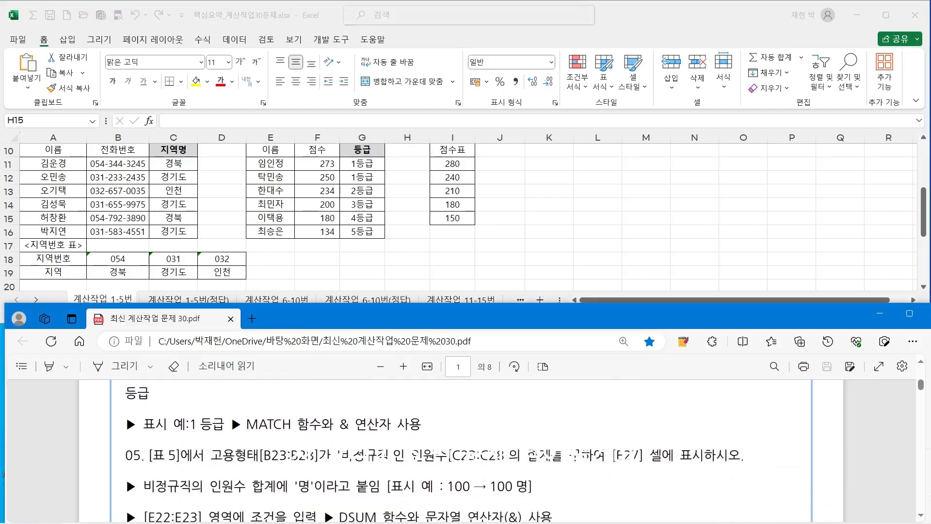
pyautogui.scroll(-2, 461, 452)
pyautogui.hotkey('alt', 'Tab')
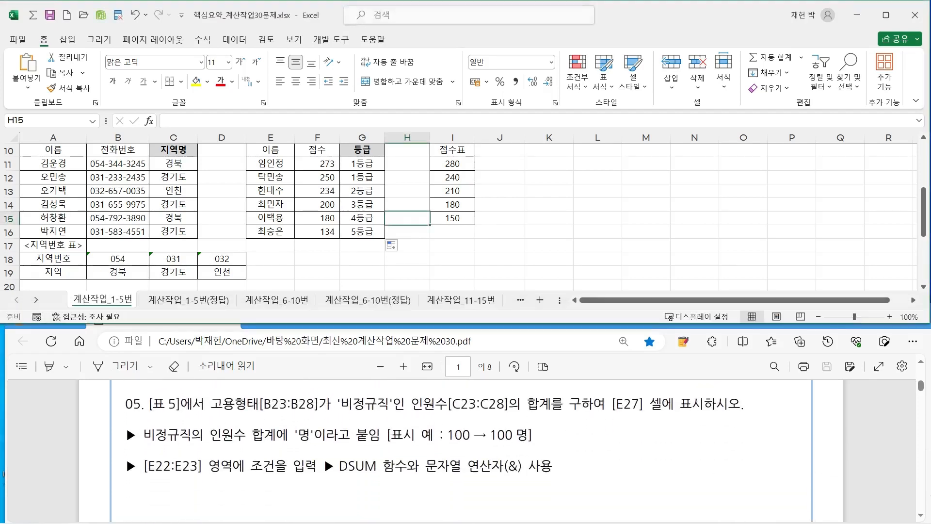
pyautogui.scroll(-3, 461, 216)
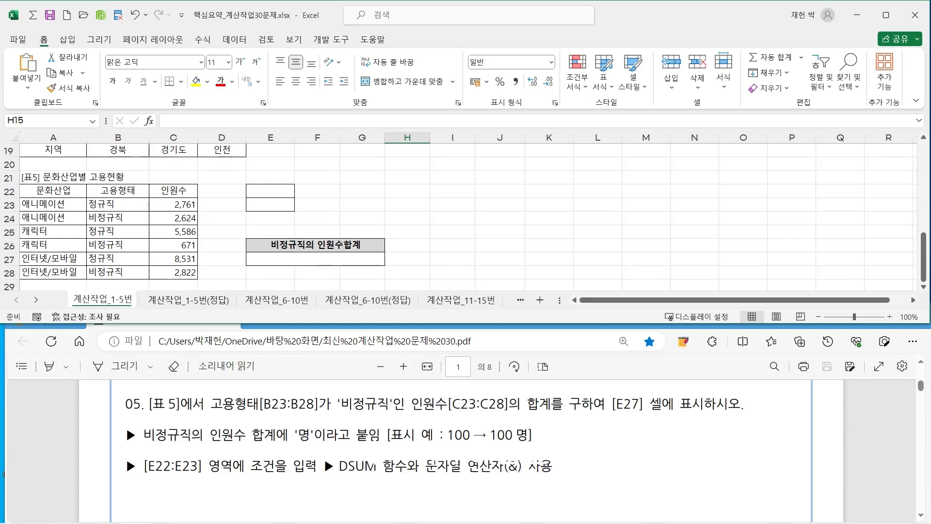
pyautogui.moveTo(149, 404); pyautogui.dragTo(180, 404)
pyautogui.click(199, 422)
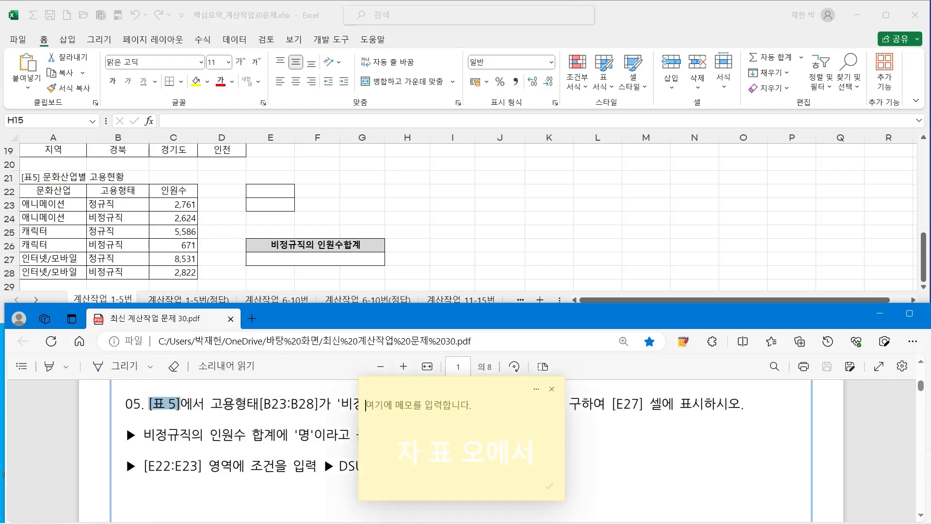
pyautogui.click(552, 389)
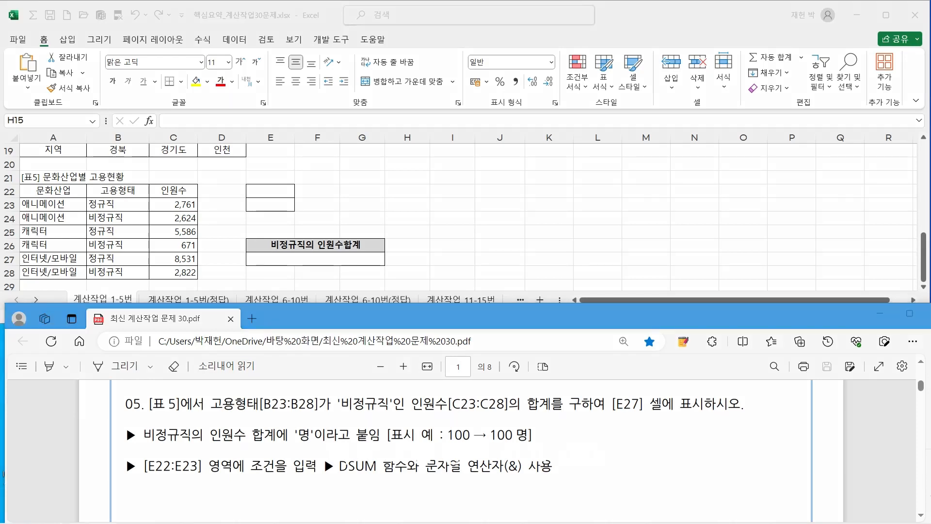
# Step: Mark the 고용형태 range, the 비정규직 entries and their matching 인원수 values in red, underlining the corresponding phrases in problem 05
pyautogui.moveTo(88, 197)
pyautogui.mouseDown()
pyautogui.moveTo(142, 198)
pyautogui.moveTo(143, 257)
pyautogui.moveTo(119, 284)
pyautogui.moveTo(83, 269)
pyautogui.moveTo(80, 200)
pyautogui.mouseUp()
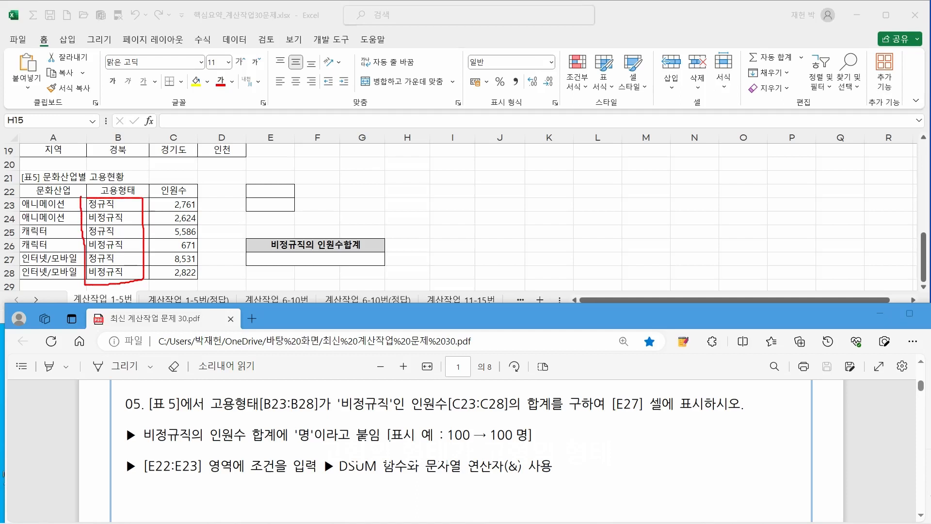
pyautogui.moveTo(214, 412); pyautogui.dragTo(393, 413)
pyautogui.moveTo(85, 226)
pyautogui.mouseDown()
pyautogui.moveTo(129, 225)
pyautogui.moveTo(103, 209)
pyautogui.moveTo(87, 224)
pyautogui.moveTo(84, 251)
pyautogui.moveTo(127, 250)
pyautogui.moveTo(93, 239)
pyautogui.moveTo(104, 278)
pyautogui.moveTo(130, 278)
pyautogui.mouseUp()
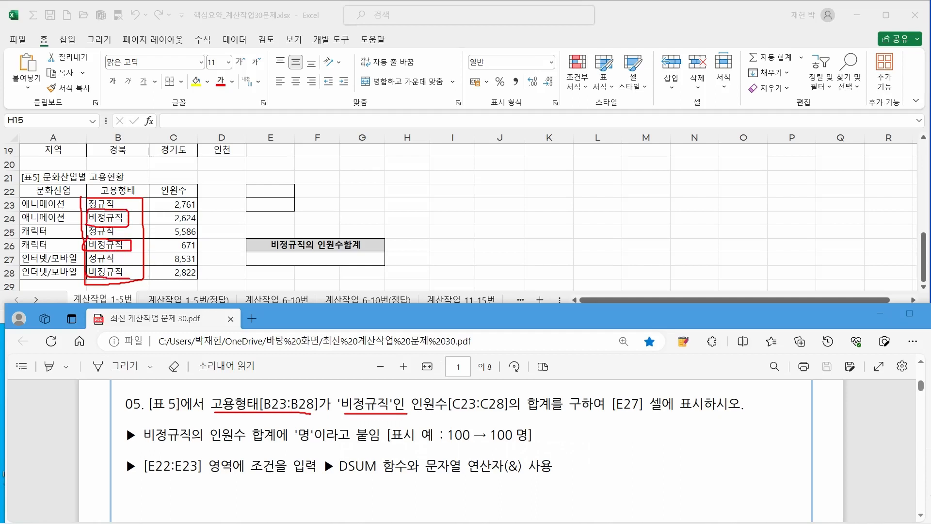
pyautogui.moveTo(439, 416); pyautogui.dragTo(547, 415)
pyautogui.moveTo(86, 268)
pyautogui.mouseDown()
pyautogui.moveTo(127, 281)
pyautogui.moveTo(170, 267)
pyautogui.moveTo(203, 274)
pyautogui.moveTo(170, 280)
pyautogui.mouseUp()
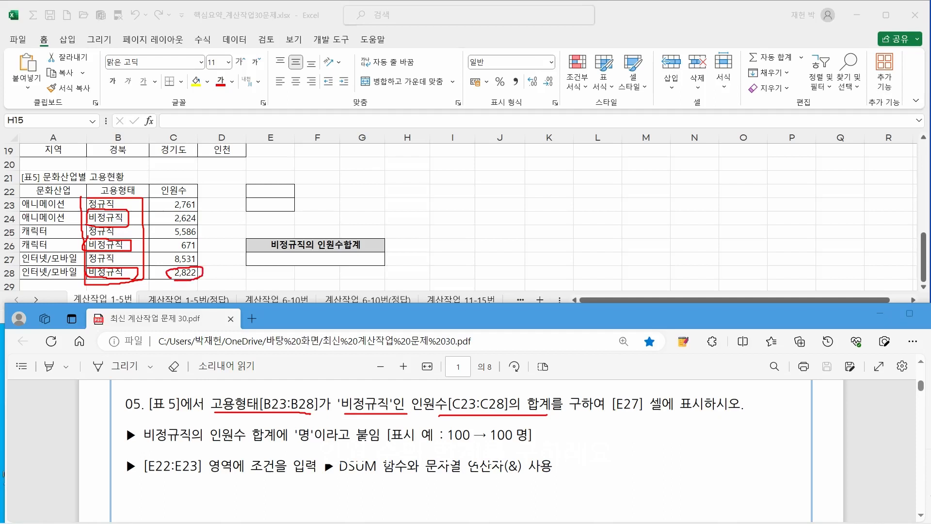
pyautogui.moveTo(173, 246)
pyautogui.mouseDown()
pyautogui.moveTo(206, 244)
pyautogui.moveTo(174, 249)
pyautogui.moveTo(163, 210)
pyautogui.moveTo(206, 216)
pyautogui.moveTo(159, 221)
pyautogui.moveTo(156, 278)
pyautogui.mouseUp()
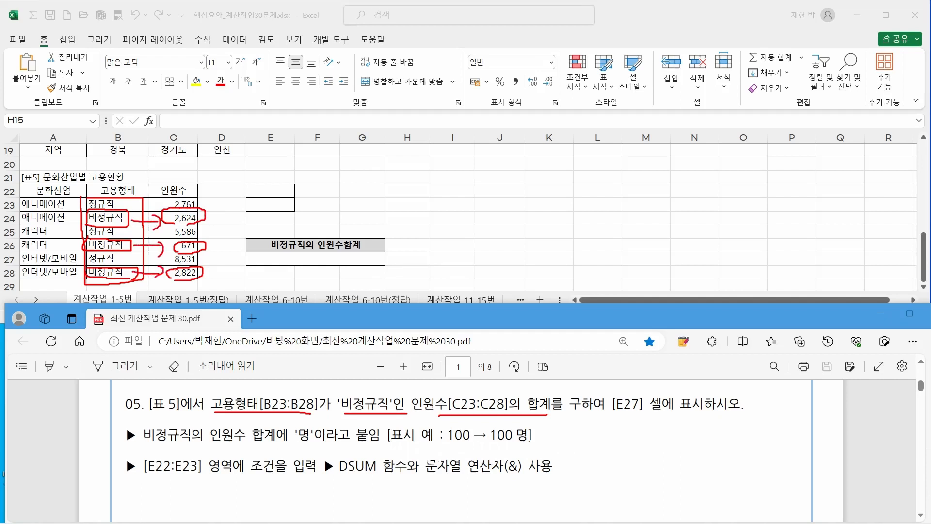
# Step: Outline result cell E27, circle 합계 and underline E27, the '명' suffix instruction and the 100 → 100명 example in red
pyautogui.moveTo(248, 267)
pyautogui.mouseDown()
pyautogui.moveTo(277, 250)
pyautogui.moveTo(371, 248)
pyautogui.moveTo(346, 266)
pyautogui.moveTo(243, 267)
pyautogui.mouseUp()
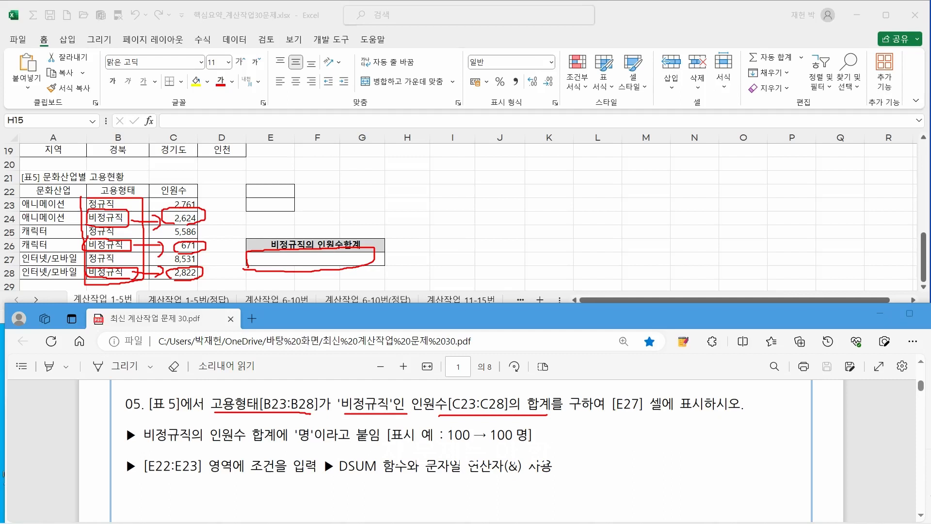
pyautogui.moveTo(535, 414)
pyautogui.mouseDown()
pyautogui.moveTo(546, 388)
pyautogui.moveTo(547, 414)
pyautogui.mouseUp()
pyautogui.moveTo(627, 413); pyautogui.dragTo(645, 413)
pyautogui.moveTo(145, 444); pyautogui.dragTo(324, 446)
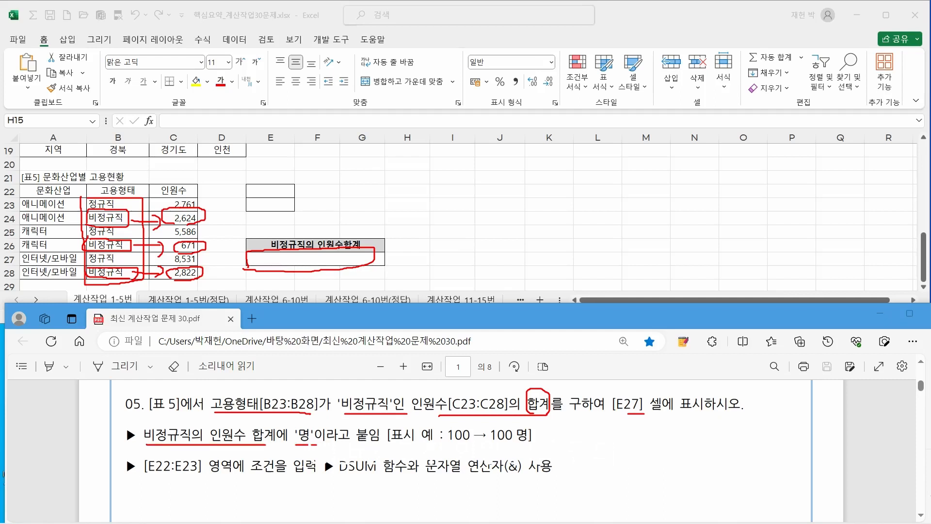
pyautogui.moveTo(445, 443); pyautogui.dragTo(533, 444)
# Step: Underline the E22:E23 condition instruction, outline that criteria range, and mark DSUM, the & operator and 명 in red
pyautogui.moveTo(146, 475); pyautogui.dragTo(262, 477)
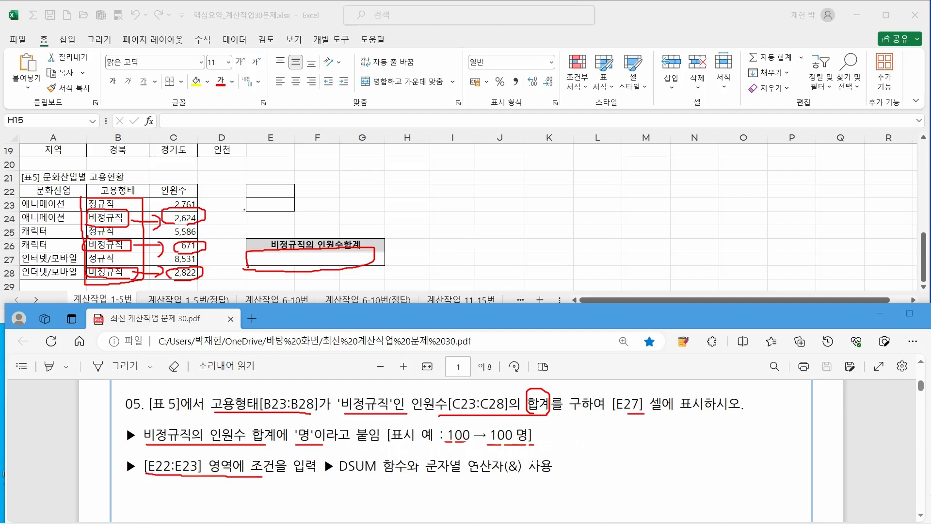
pyautogui.moveTo(246, 212)
pyautogui.mouseDown()
pyautogui.moveTo(246, 184)
pyautogui.moveTo(296, 182)
pyautogui.mouseUp()
pyautogui.moveTo(298, 213); pyautogui.dragTo(241, 216)
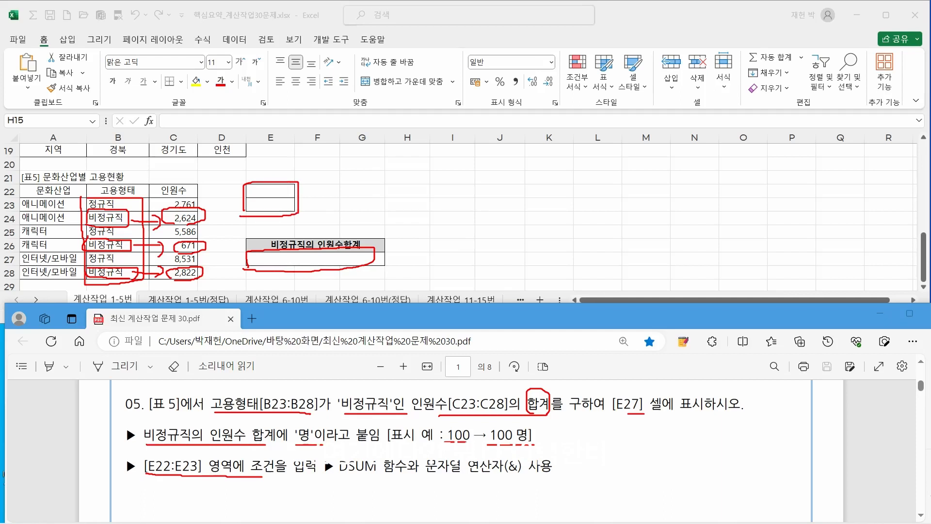
pyautogui.moveTo(346, 475)
pyautogui.mouseDown()
pyautogui.moveTo(473, 473)
pyautogui.moveTo(499, 454)
pyautogui.moveTo(507, 476)
pyautogui.moveTo(498, 456)
pyautogui.moveTo(531, 457)
pyautogui.moveTo(516, 441)
pyautogui.moveTo(532, 439)
pyautogui.moveTo(521, 444)
pyautogui.moveTo(531, 430)
pyautogui.mouseUp()
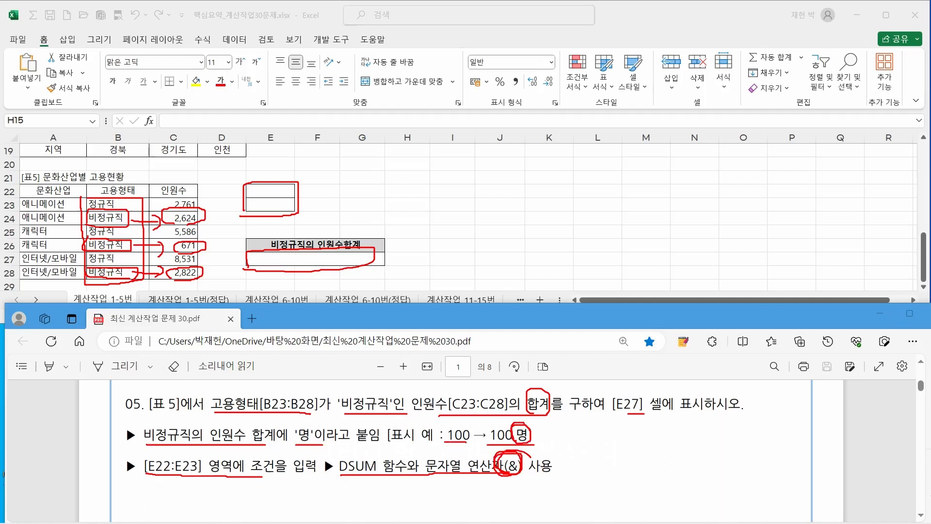
pyautogui.moveTo(335, 474)
pyautogui.mouseDown()
pyautogui.moveTo(338, 455)
pyautogui.moveTo(383, 459)
pyautogui.moveTo(384, 472)
pyautogui.mouseUp()
# Step: Switch to WordPad and add the heading '데이터베이스 함수' below the '합계, 평균, 개수, 조건, 찾기/참조' note, with 'DSUM' on the following line
pyautogui.moveTo(0, 218); pyautogui.dragTo(488, 15)
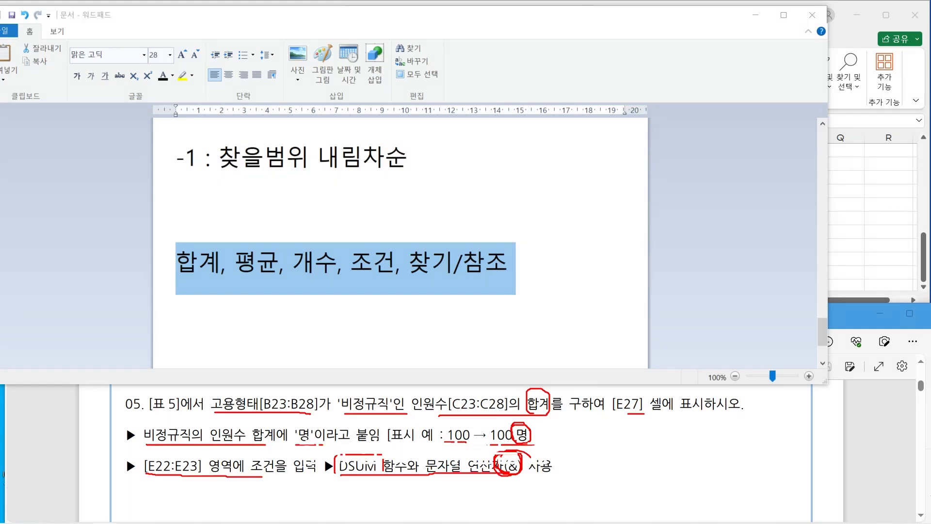
pyautogui.click(508, 262)
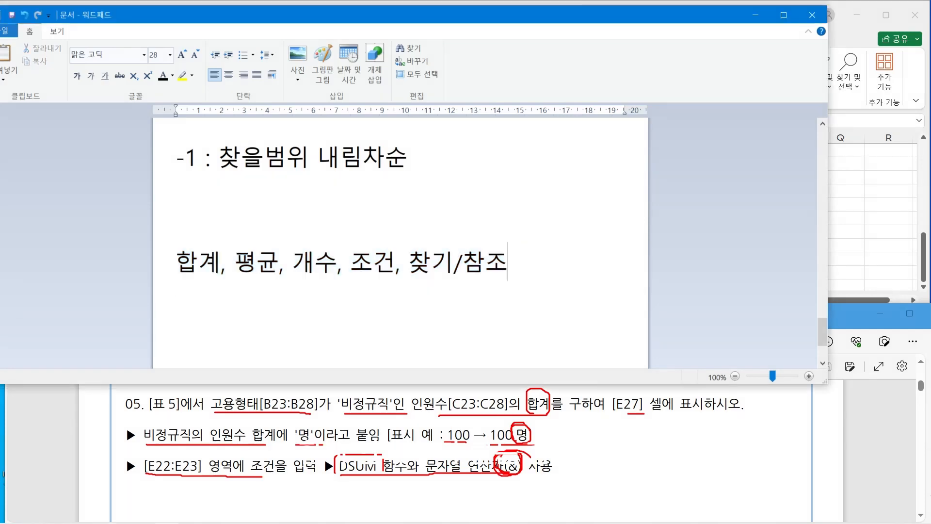
pyautogui.press('Return')
pyautogui.press('Return')
pyautogui.press('Return')
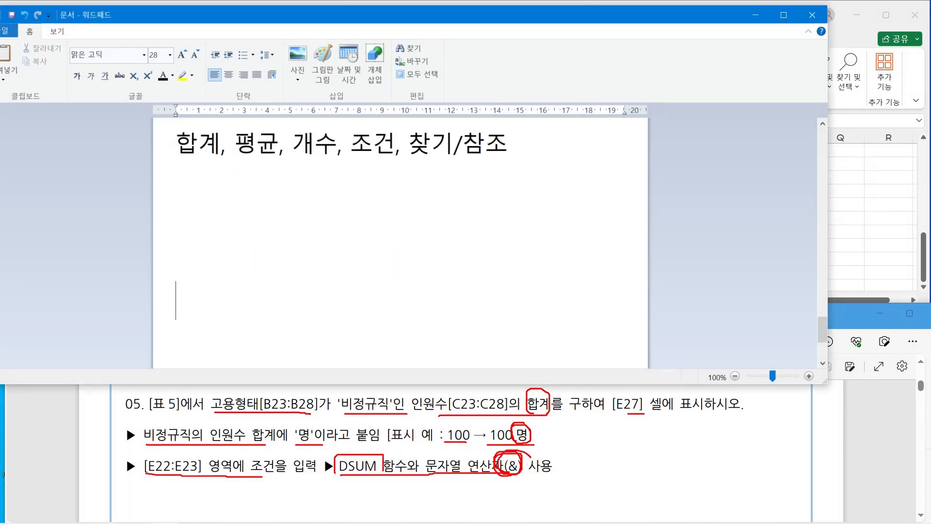
pyautogui.press('BackSpace')
pyautogui.write('데일')
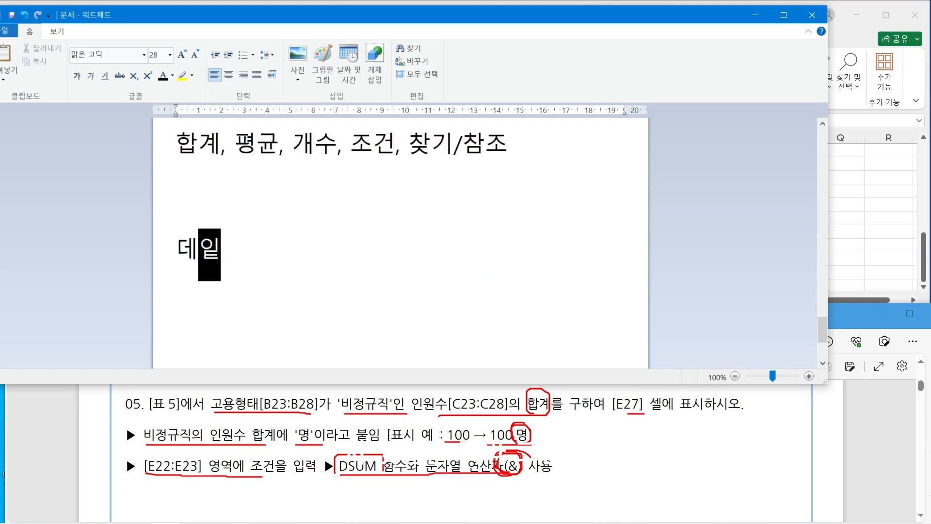
pyautogui.write('터베이스')
pyautogui.press('Return')
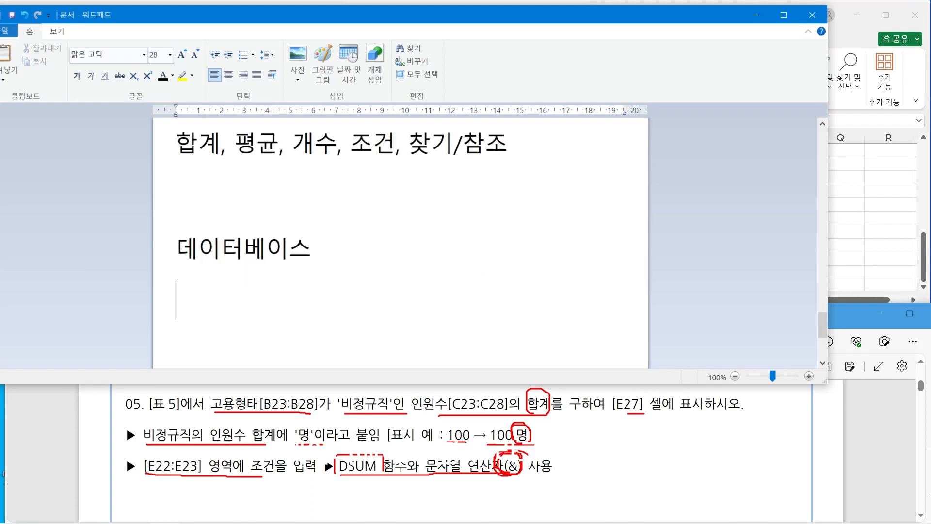
pyautogui.press('BackSpace')
pyautogui.write('함수')
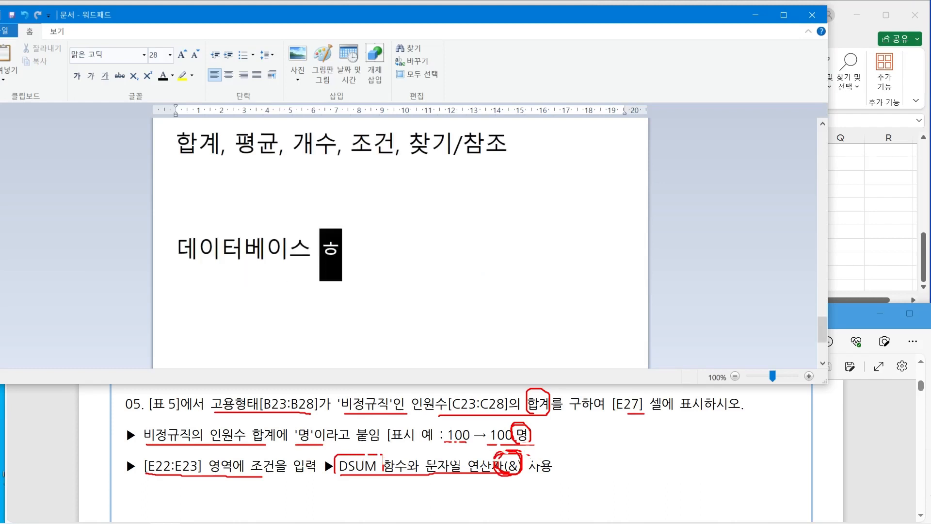
pyautogui.press('Return')
pyautogui.write('DSUM')
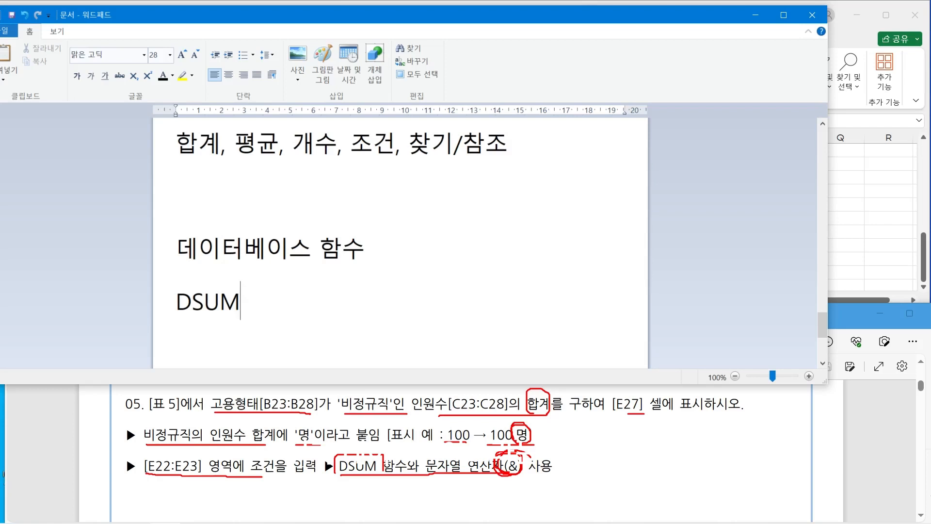
# Step: Insert '(DateBase=표 전체범위)' directly after '데이터베이스' in the heading
pyautogui.press('Up')
pyautogui.press('Right')
pyautogui.press('Right')
pyautogui.press('Right')
pyautogui.write('(')
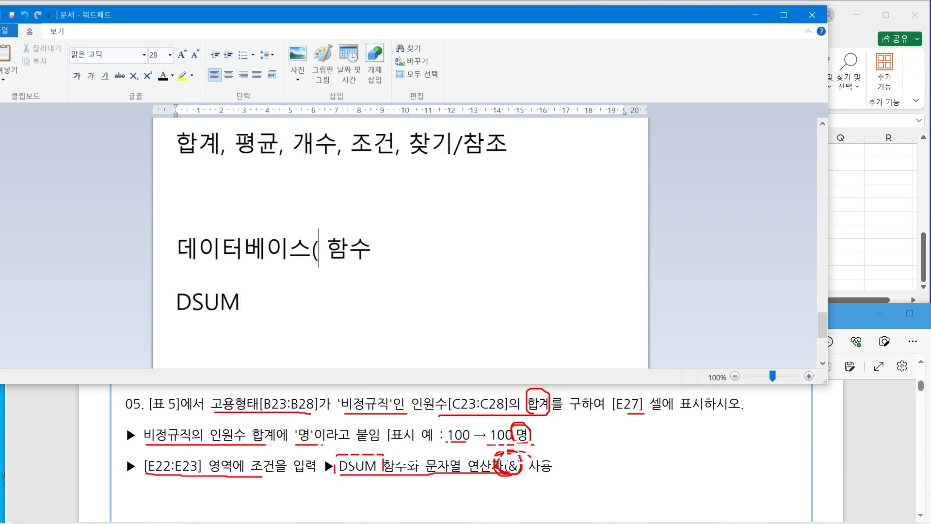
pyautogui.write('ㅇ')
pyautogui.press('BackSpace')
pyautogui.write('DateB')
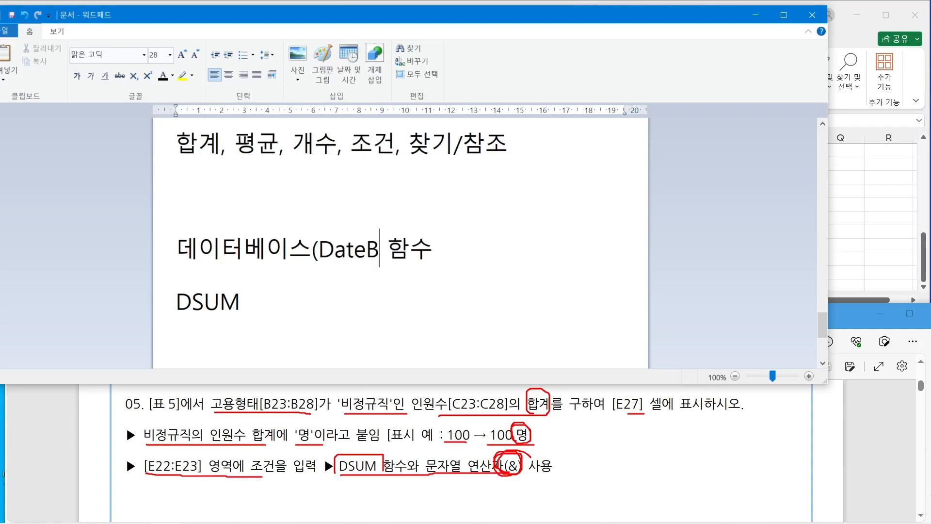
pyautogui.write('ase=')
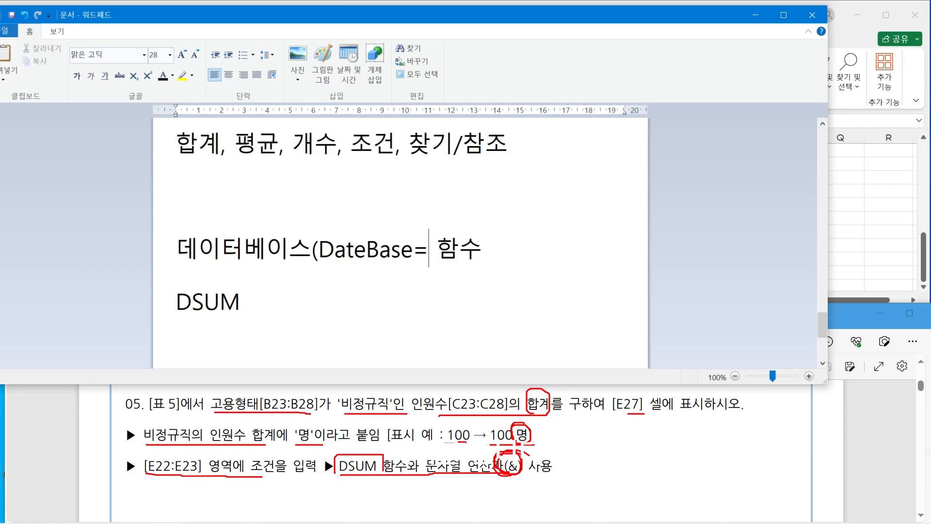
pyautogui.write('v')
pyautogui.press('BackSpace')
pyautogui.write('표')
pyautogui.write(' 전ㅊ')
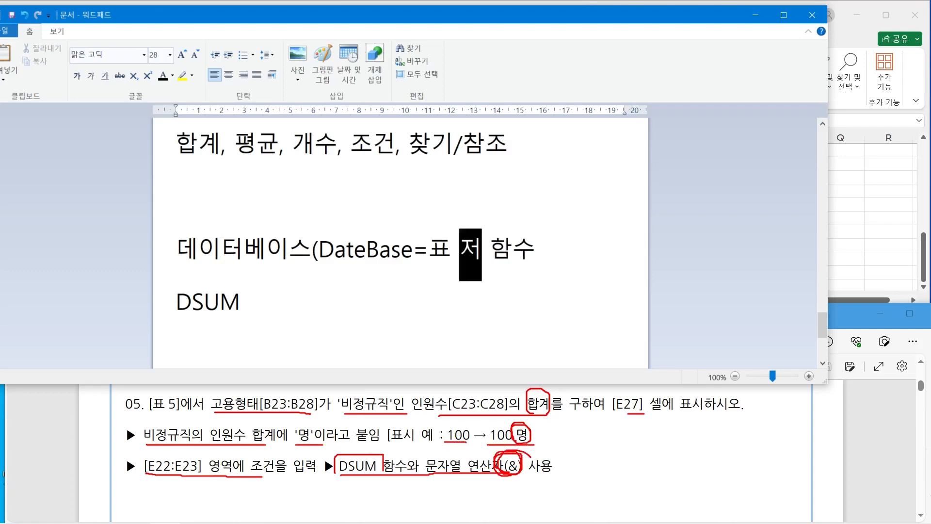
pyautogui.write('ㅔ범우')
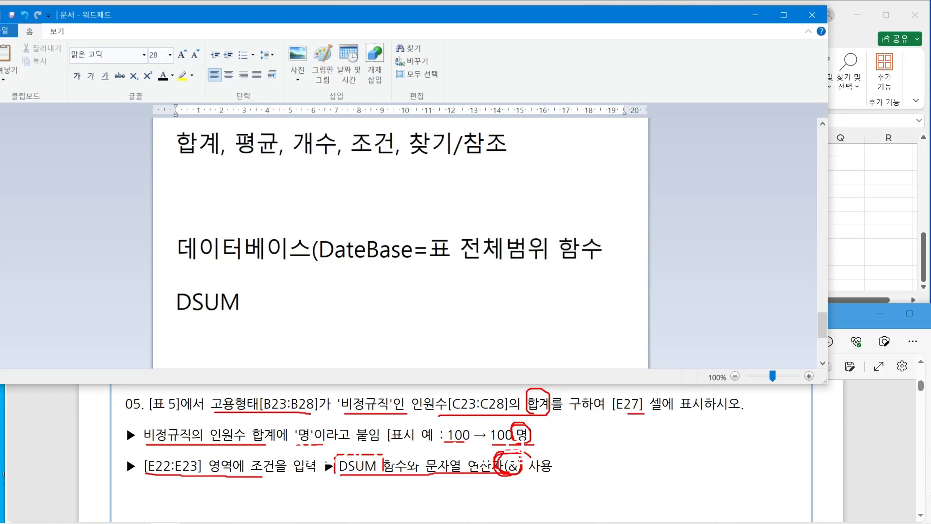
pyautogui.write(')')
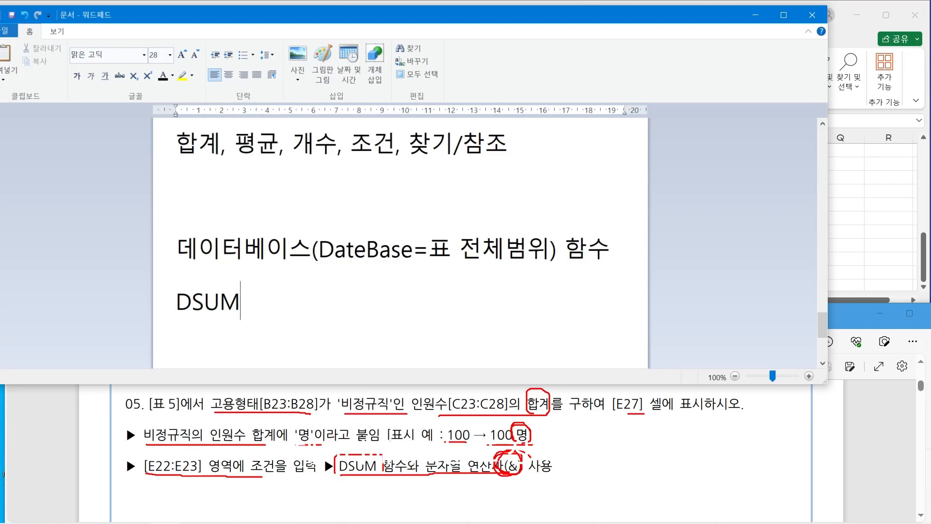
# Step: Complete the DSUM line with its arguments: '(표전체범위,계산항목,조건범위)'
pyautogui.write('(')
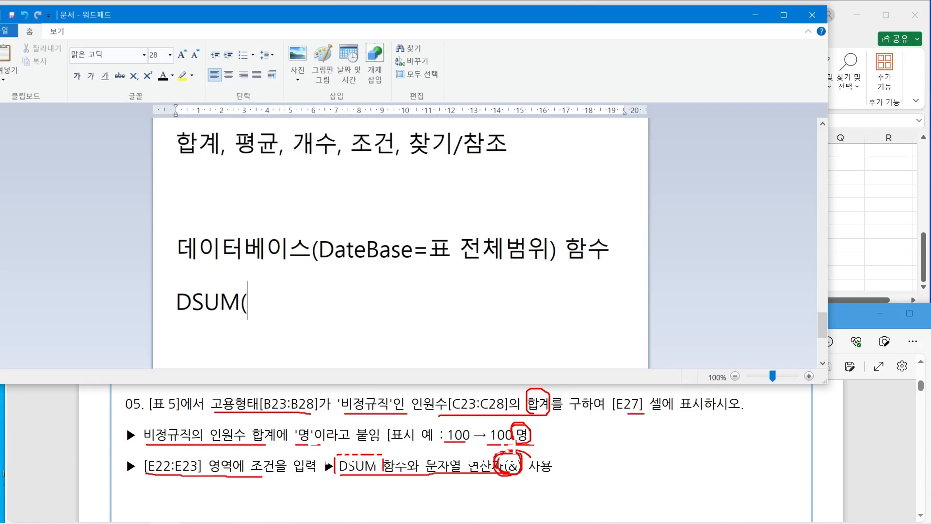
pyautogui.write('표')
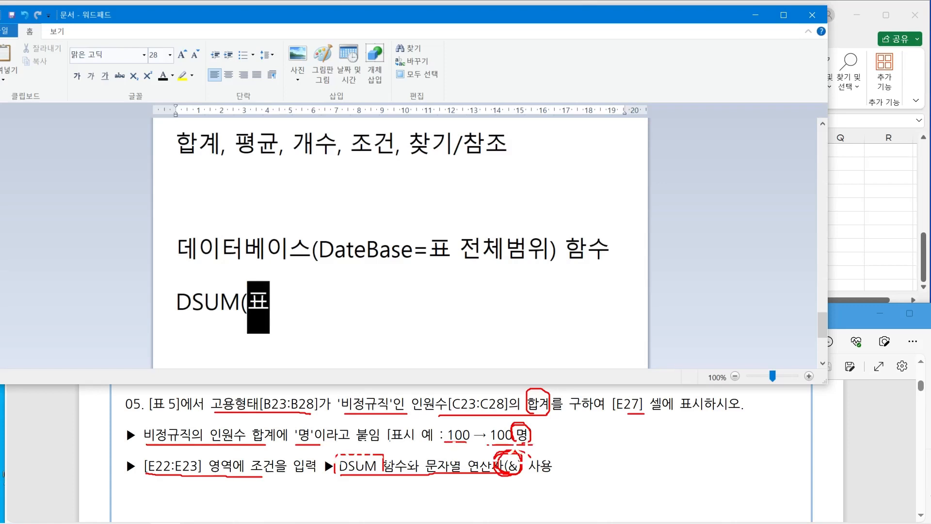
pyautogui.write('전체범위,')
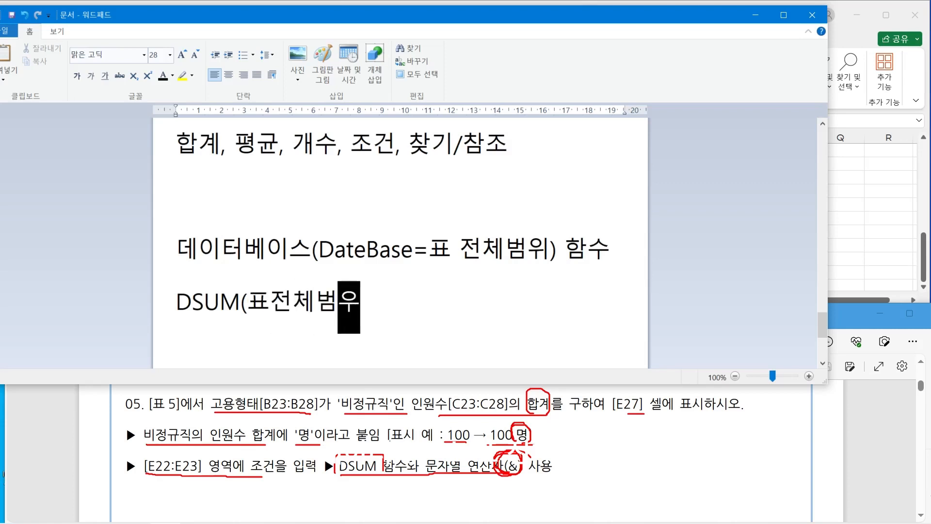
pyautogui.write('계산')
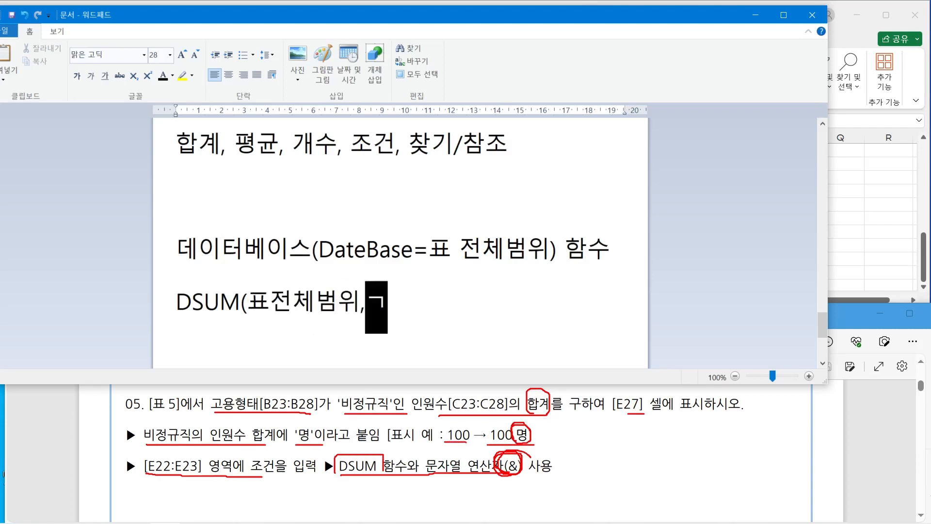
pyautogui.write('항목,')
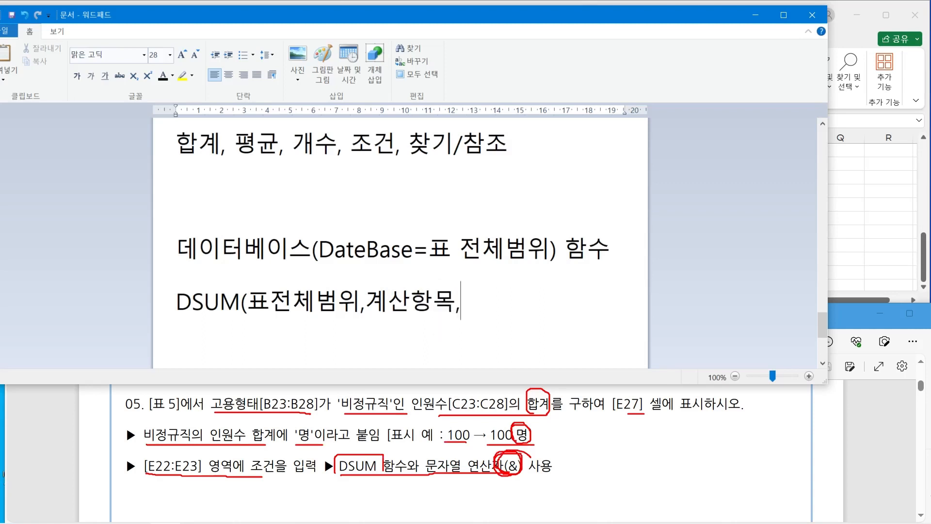
pyautogui.write('조건범위')
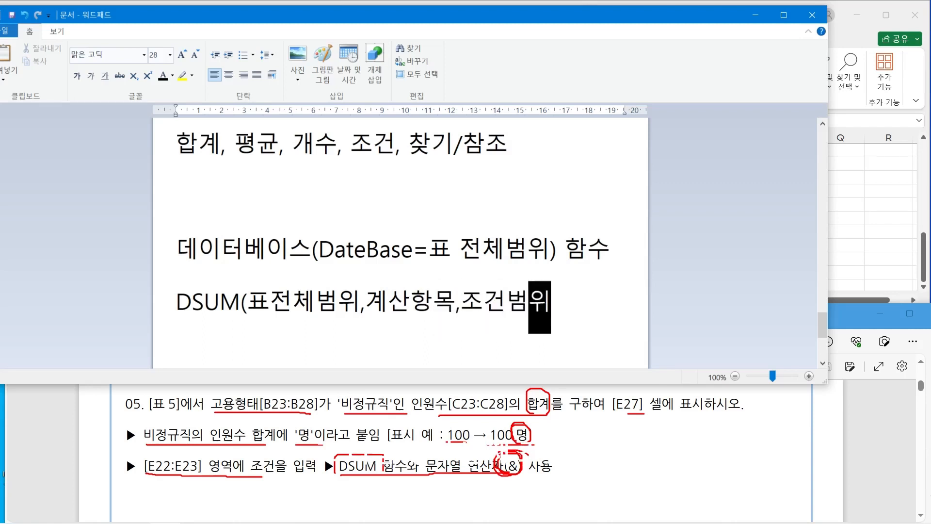
pyautogui.write(')')
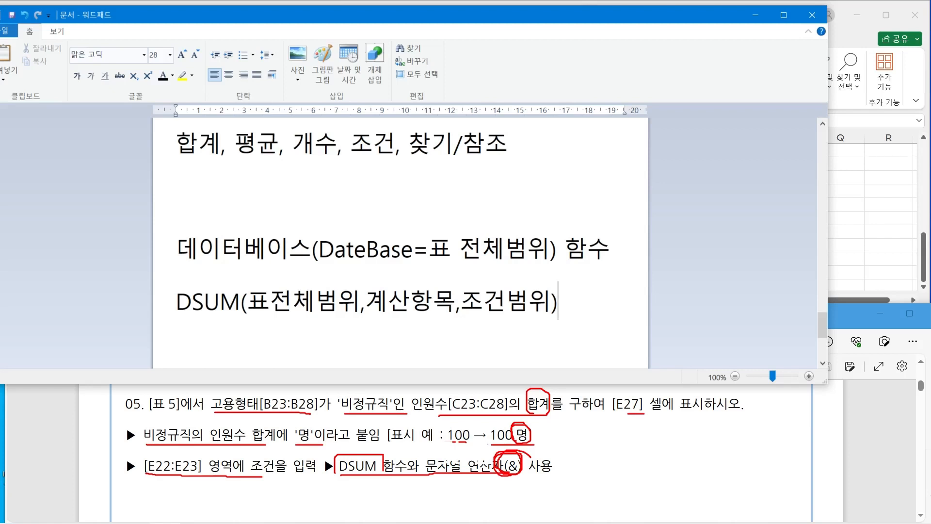
# Step: Add the explanation '표 전체범위에서, 계산항목에서 합계을 구한다.' on a new line below the DSUM syntax
pyautogui.press('Return')
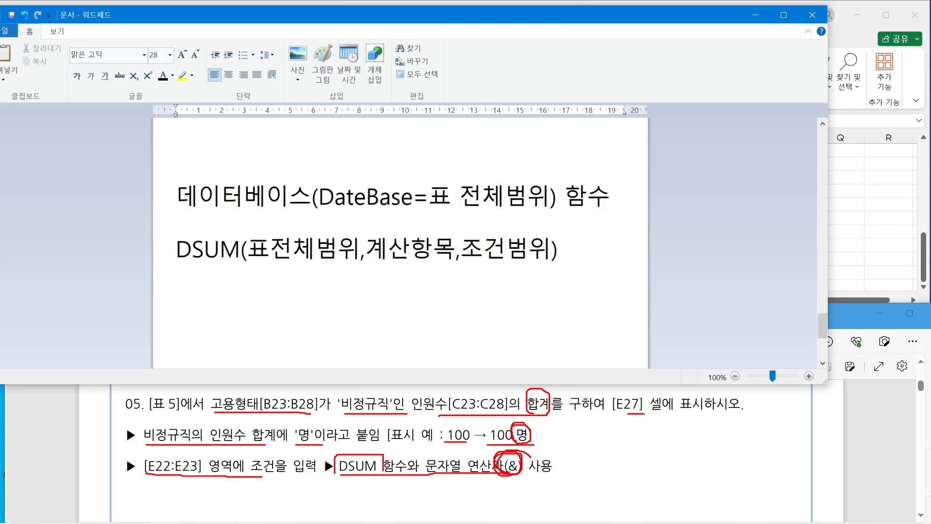
pyautogui.write('표 전체버')
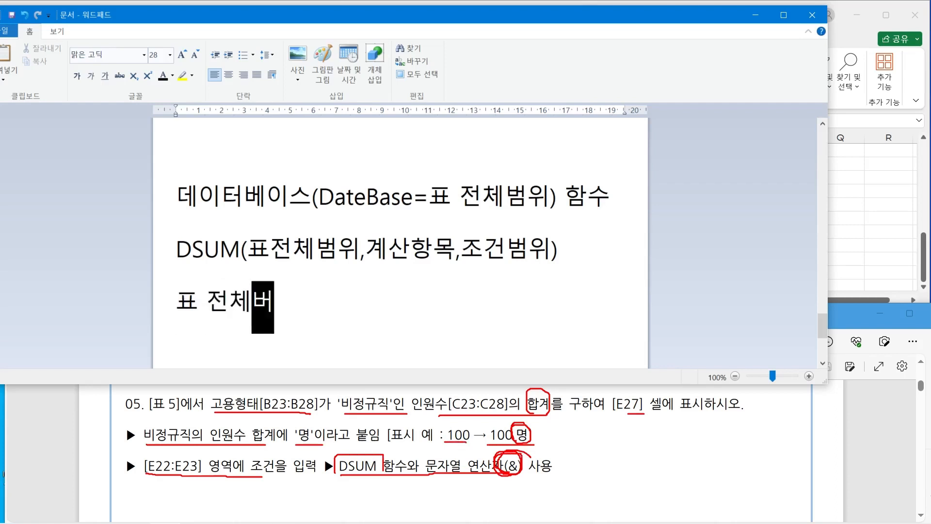
pyautogui.write('위에서, ')
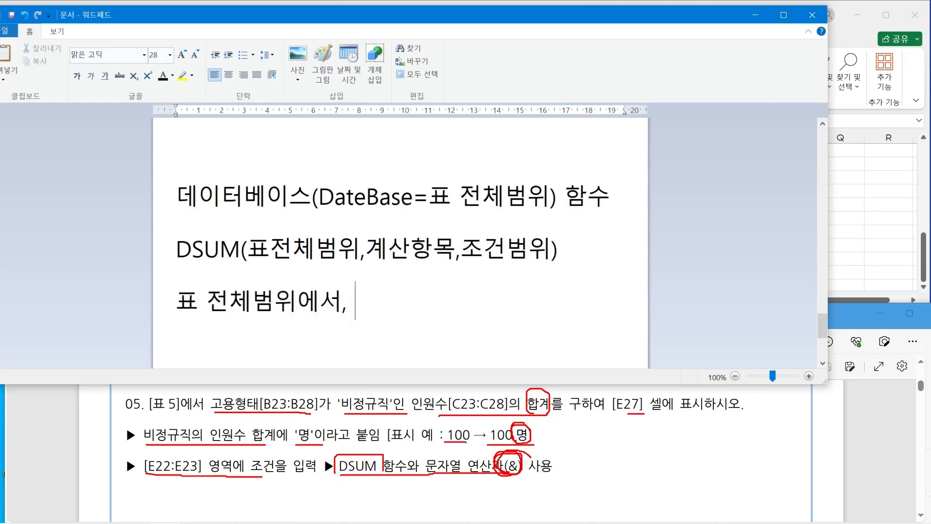
pyautogui.write('계산')
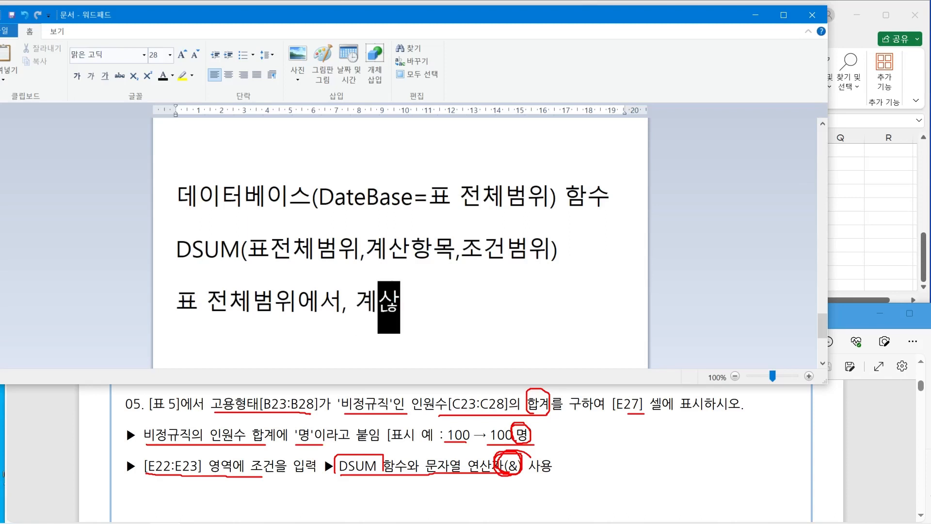
pyautogui.write('항목ㅇ')
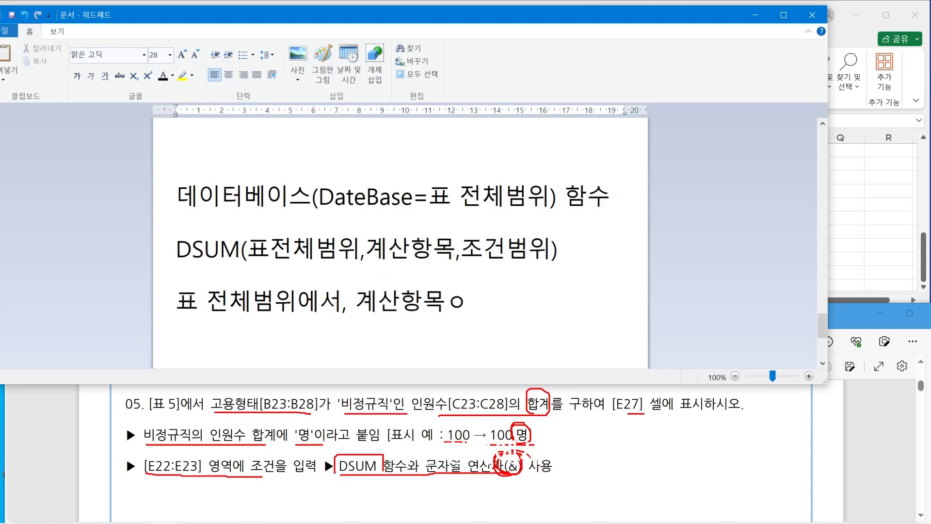
pyautogui.press('BackSpace')
pyautogui.write('에서 ㅎ')
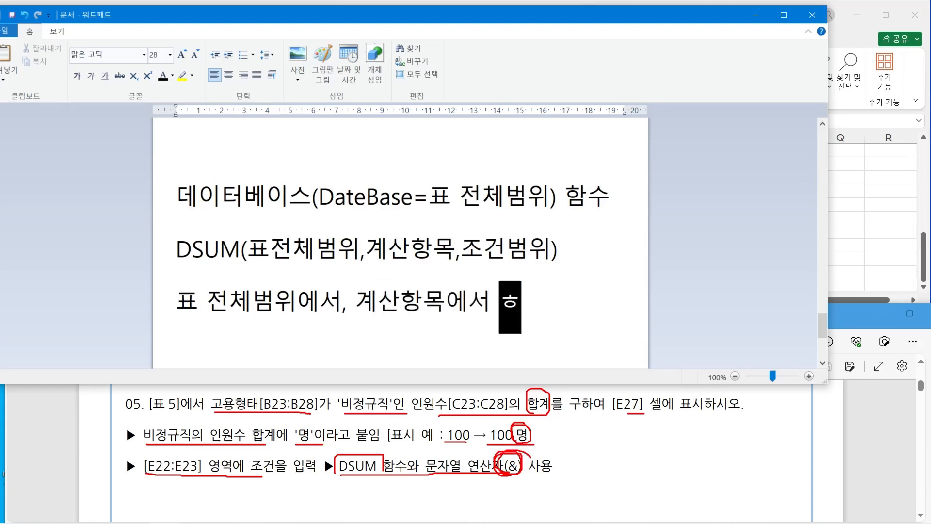
pyautogui.write('합계을 ')
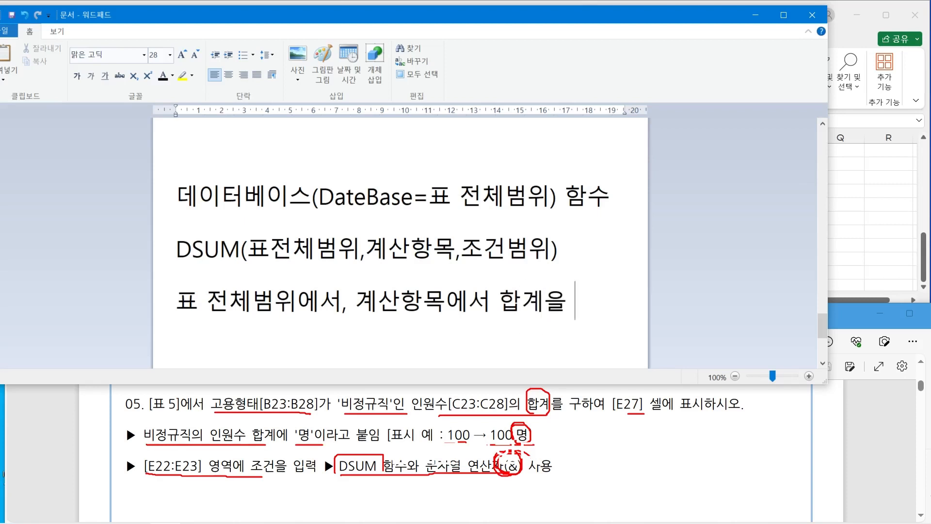
pyautogui.write('구한다.')
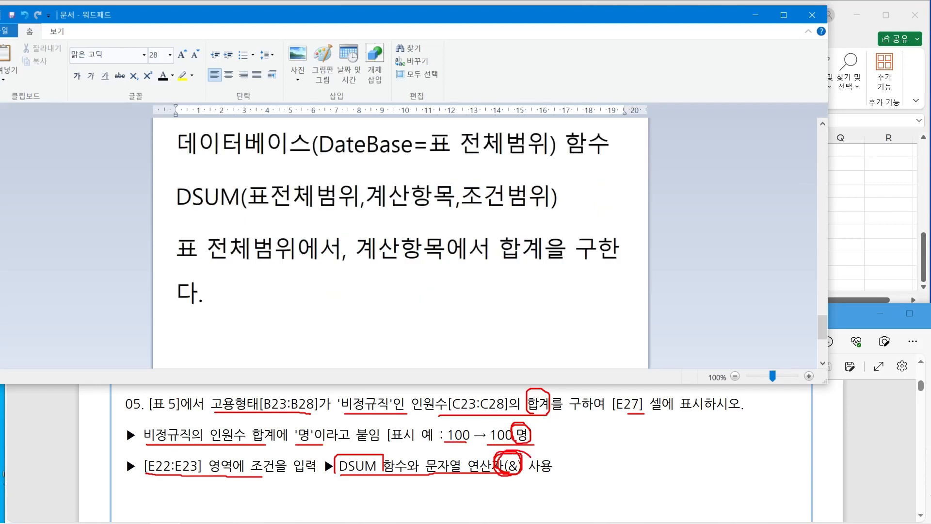
# Step: Continue the DSUM explanation with the sentence '조건범위의 조건을 이용해서.'
pyautogui.write(' 조건')
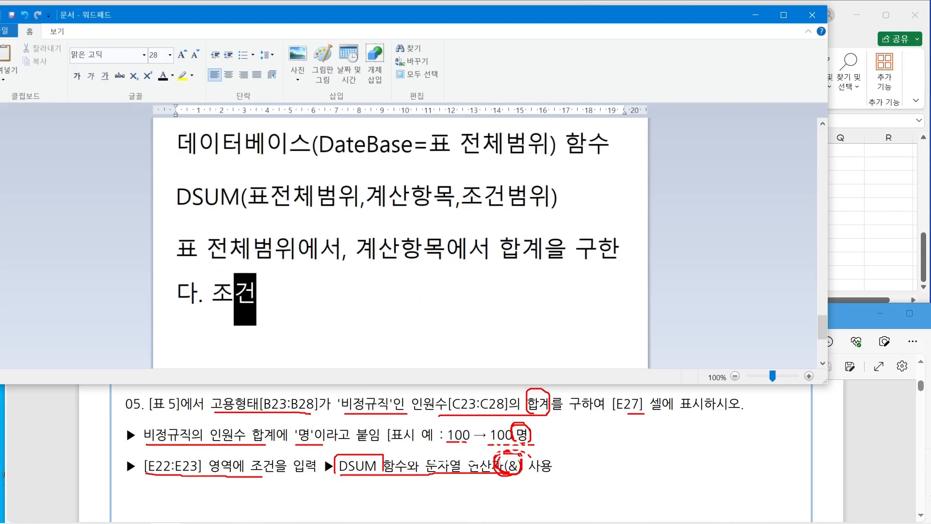
pyautogui.write('범위의 ')
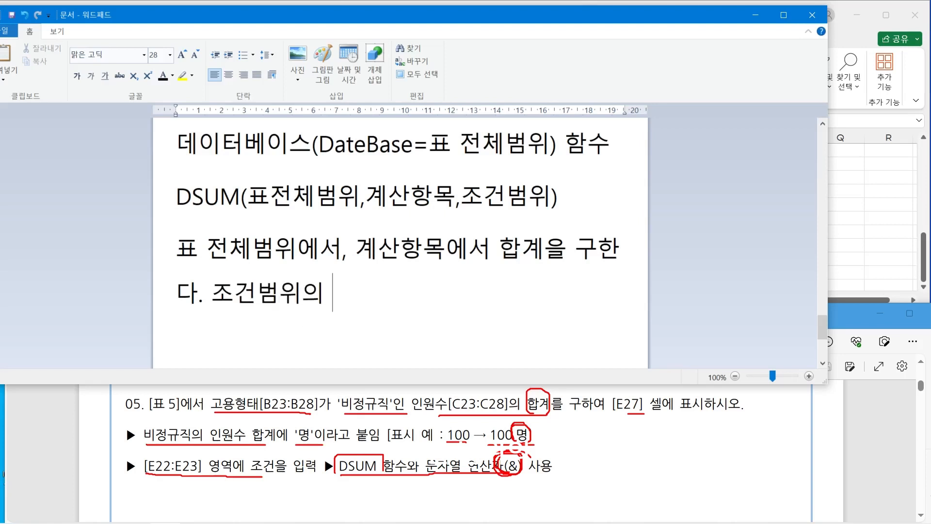
pyautogui.write('조건을 이용')
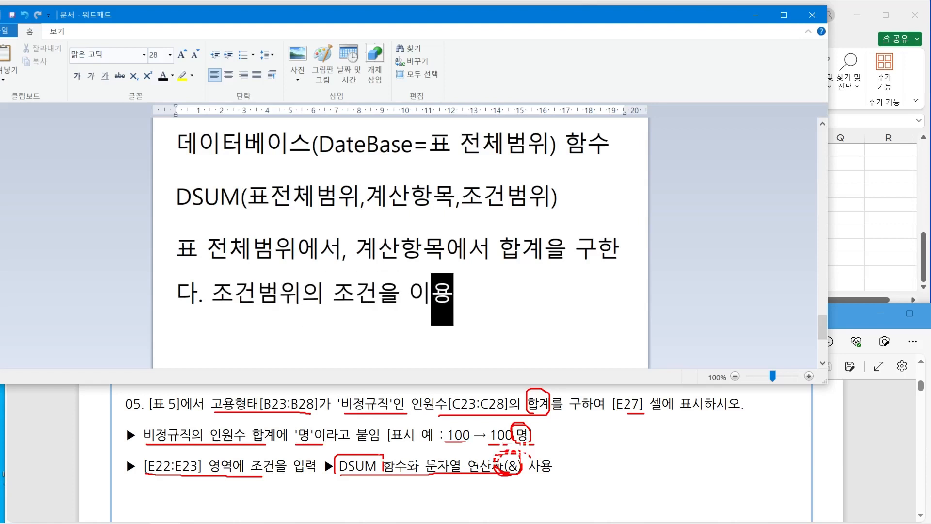
pyautogui.write('해서.')
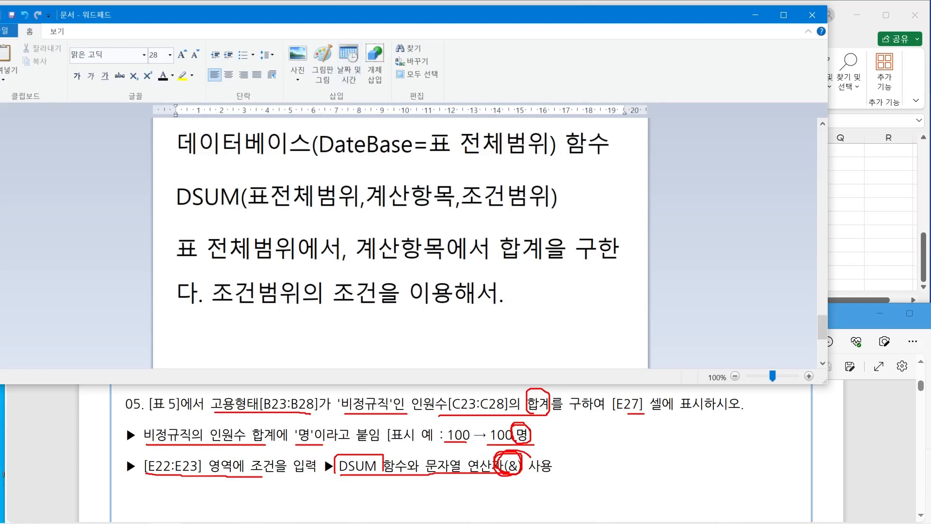
# Step: Shift the notes window slightly and outline the condition phrase 고용형태[B23:B28]가 '비정규직' in problem 05 in red
pyautogui.moveTo(417, 15)
pyautogui.mouseDown()
pyautogui.moveTo(457, 115)
pyautogui.moveTo(431, 68)
pyautogui.moveTo(425, 13)
pyautogui.mouseUp()
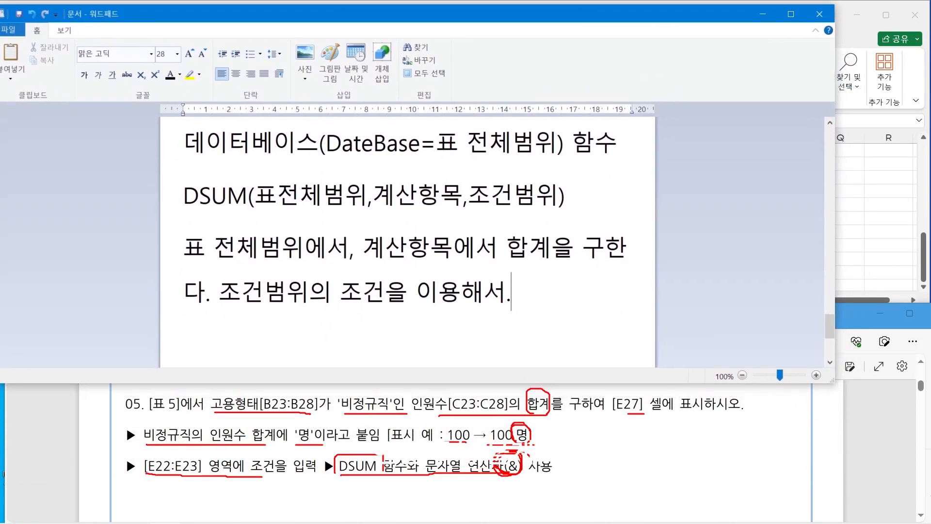
pyautogui.hotkey('ctrl', '2')
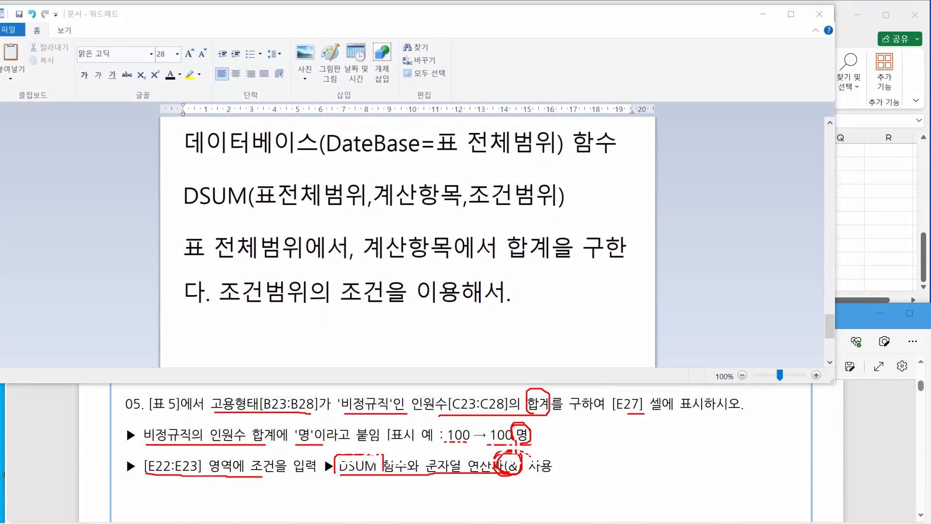
pyautogui.moveTo(210, 410)
pyautogui.mouseDown()
pyautogui.moveTo(237, 393)
pyautogui.moveTo(369, 392)
pyautogui.moveTo(398, 402)
pyautogui.moveTo(257, 415)
pyautogui.mouseUp()
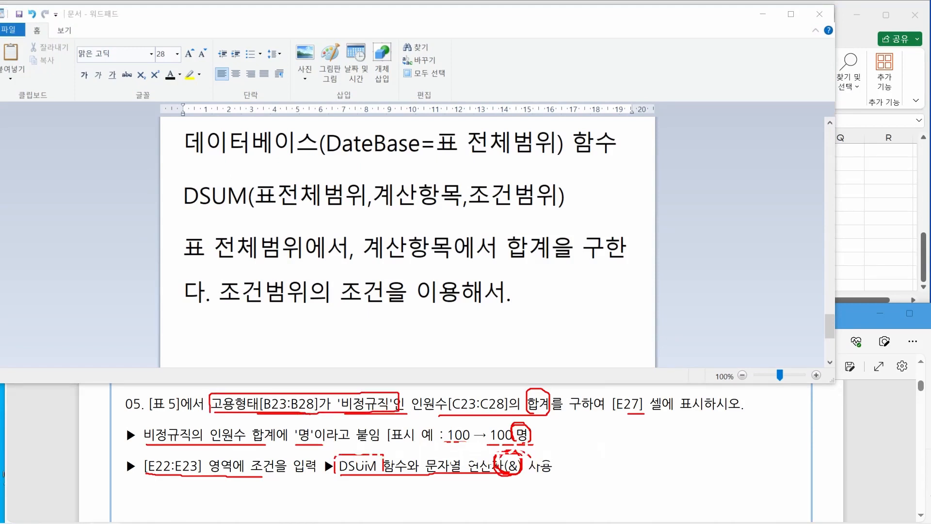
# Step: Handwrite '조건' in red above problem 05's outlined condition phrase, and clear all the red annotations
pyautogui.moveTo(269, 365)
pyautogui.mouseDown()
pyautogui.moveTo(243, 383)
pyautogui.moveTo(276, 374)
pyautogui.moveTo(266, 385)
pyautogui.mouseUp()
pyautogui.moveTo(255, 386); pyautogui.dragTo(304, 373)
pyautogui.moveTo(305, 355); pyautogui.dragTo(306, 382)
pyautogui.moveTo(296, 377); pyautogui.dragTo(309, 385)
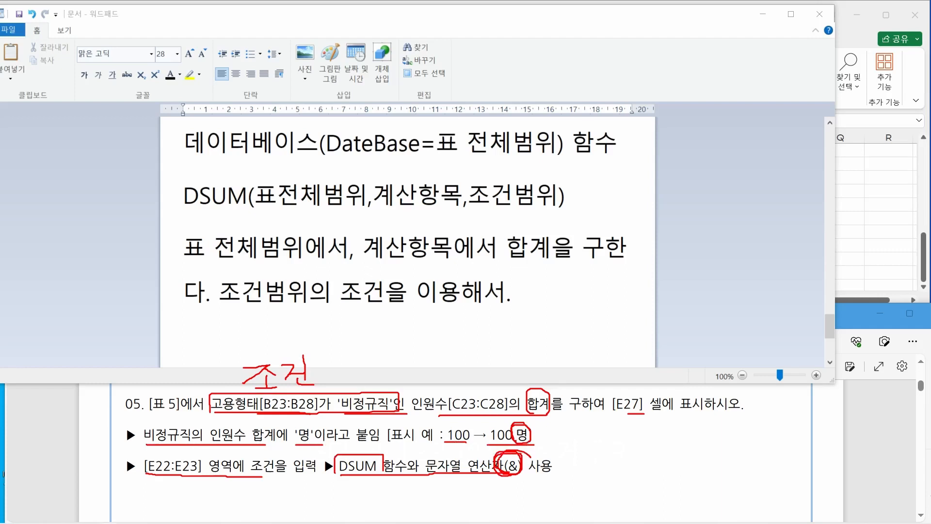
pyautogui.moveTo(272, 413)
pyautogui.mouseDown()
pyautogui.moveTo(264, 371)
pyautogui.moveTo(301, 371)
pyautogui.moveTo(266, 385)
pyautogui.mouseUp()
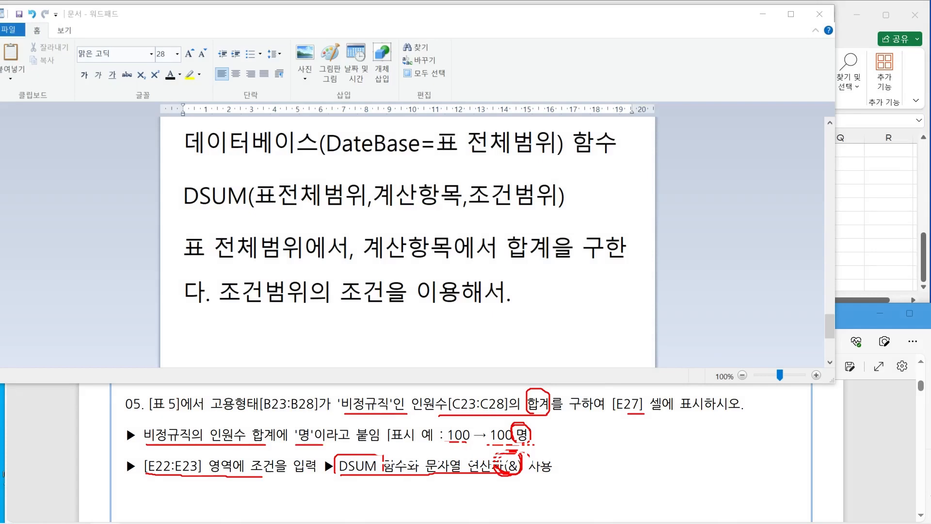
pyautogui.press('Escape')
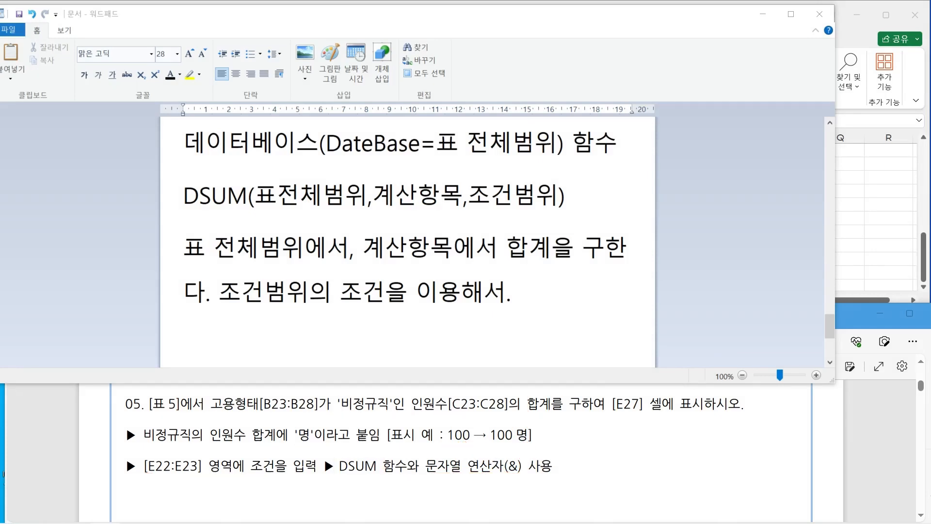
# Step: Move the notes window out of the way and examine problem 05's criteria-range instruction for [E22:E23] and its 고용형태 condition
pyautogui.moveTo(437, 14); pyautogui.dragTo(456, 69)
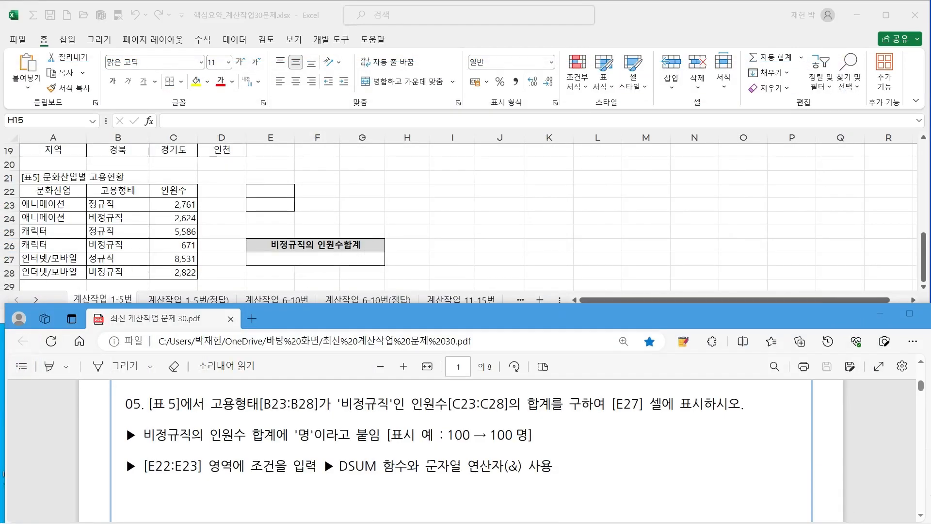
pyautogui.moveTo(143, 465); pyautogui.dragTo(317, 466)
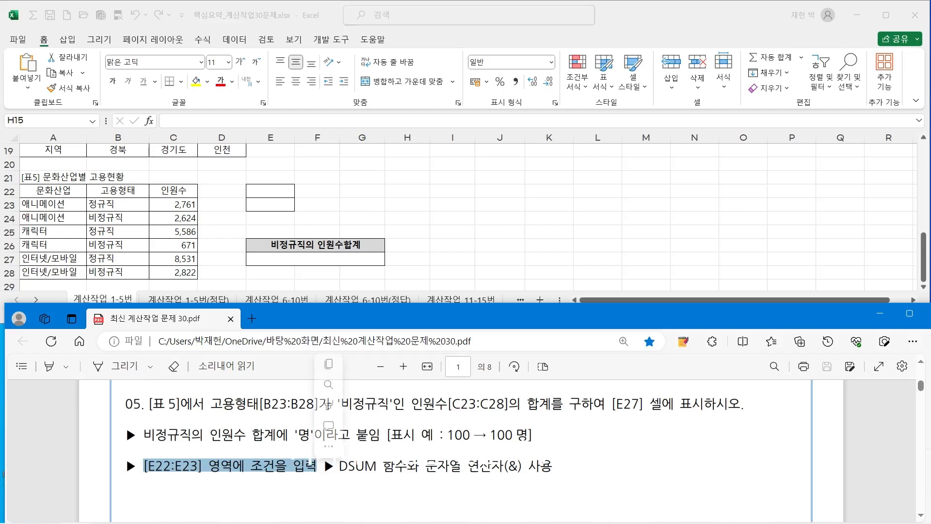
pyautogui.click(504, 458)
pyautogui.moveTo(211, 404); pyautogui.dragTo(316, 404)
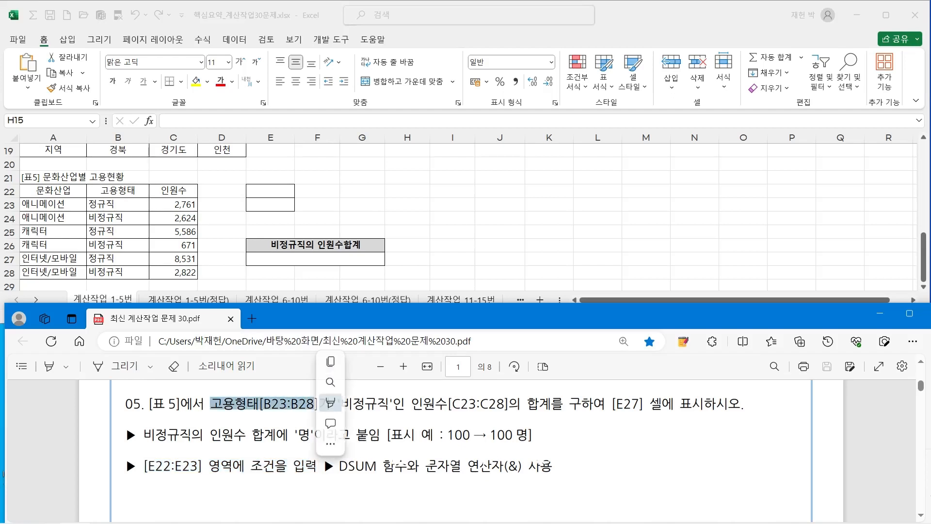
pyautogui.moveTo(359, 403)
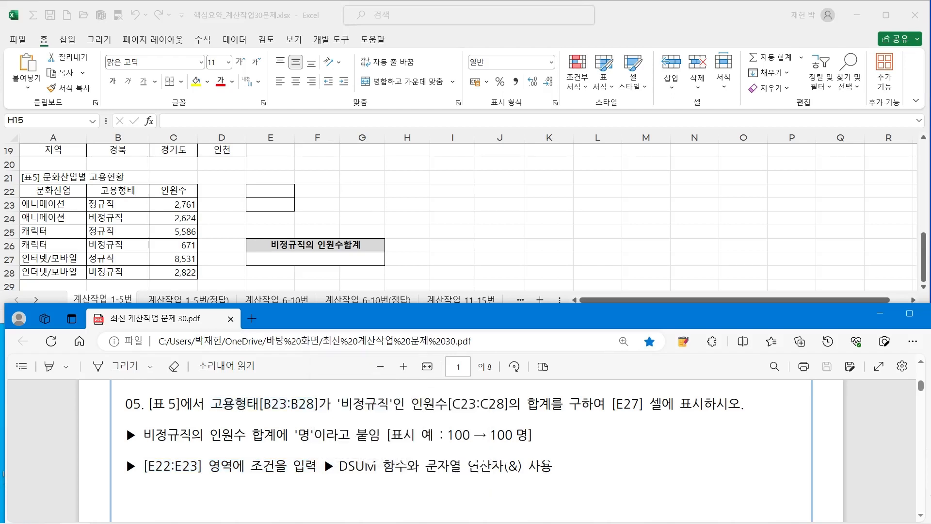
pyautogui.moveTo(210, 404); pyautogui.dragTo(406, 404)
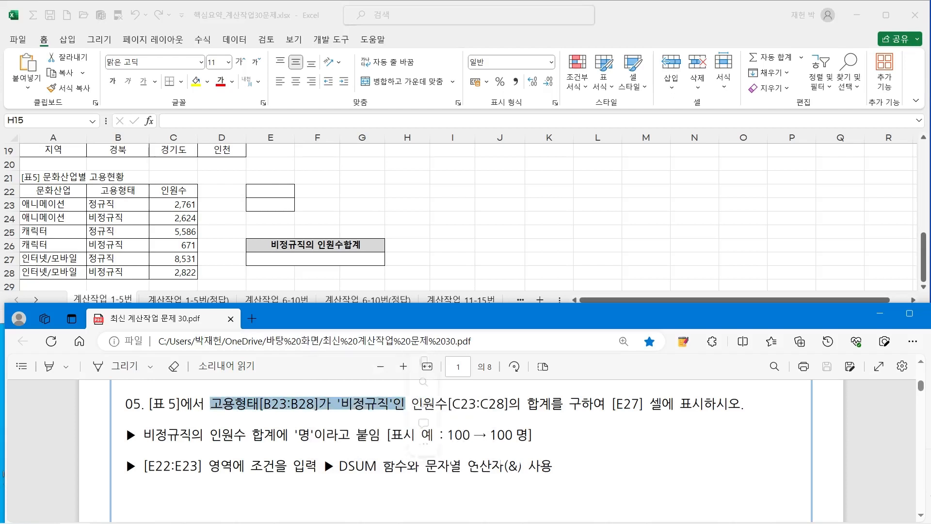
pyautogui.click(510, 458)
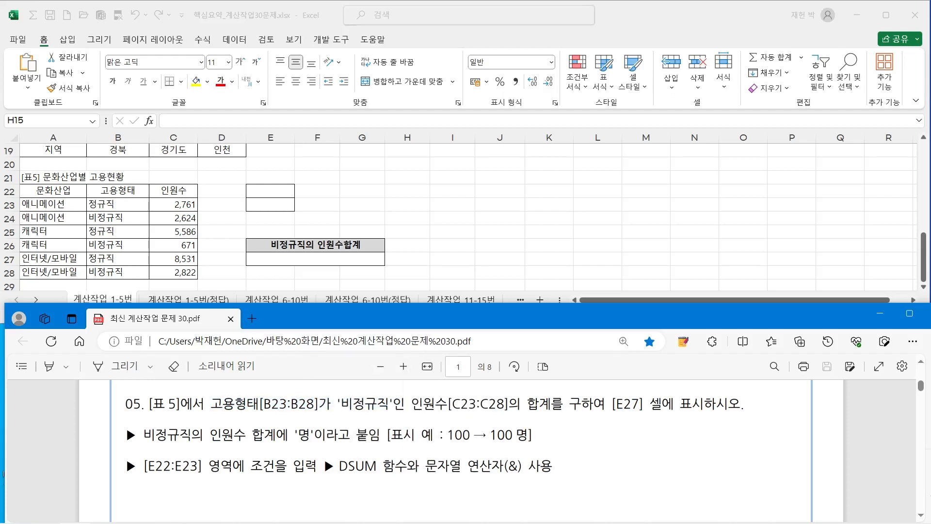
# Step: Build the criteria range by copying the header 고용형태 from B22 to E22 and 비정규직 from B24 to E23
pyautogui.click(118, 191)
pyautogui.click(118, 191)
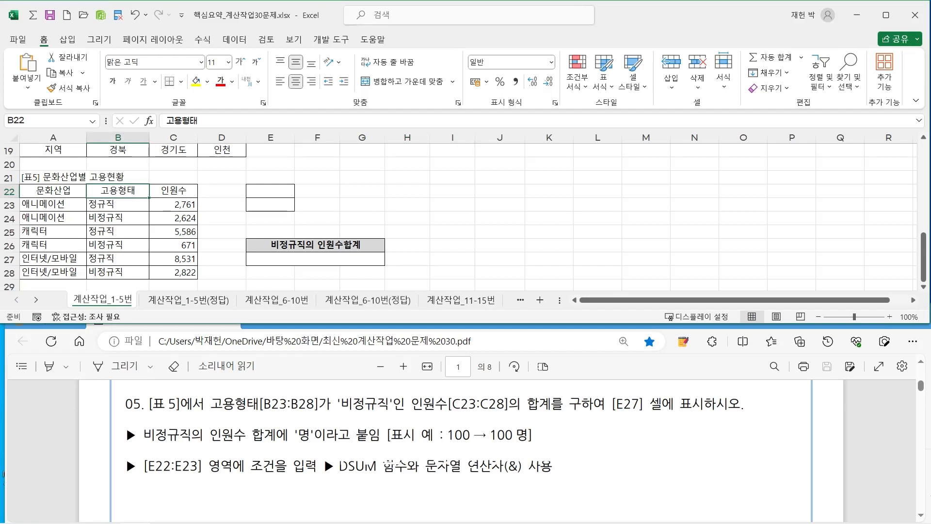
pyautogui.hotkey('ctrl', 'c')
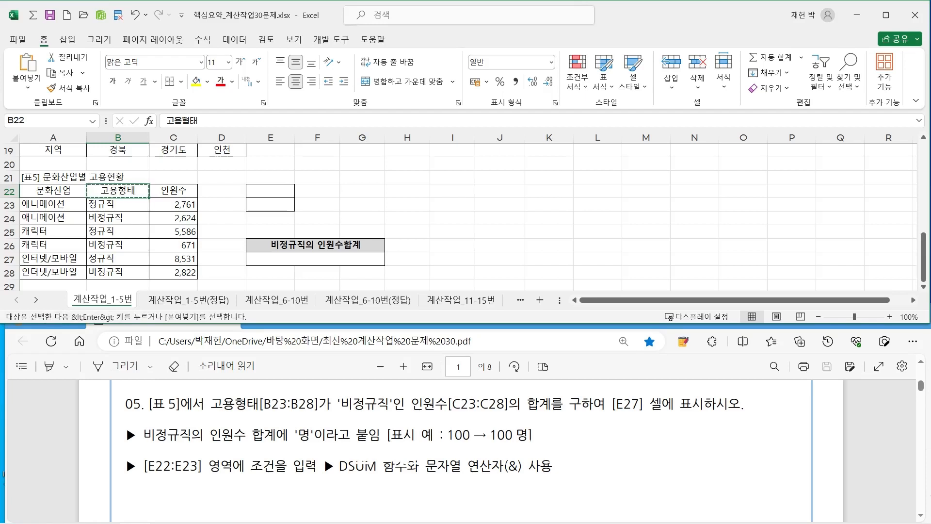
pyautogui.click(270, 191)
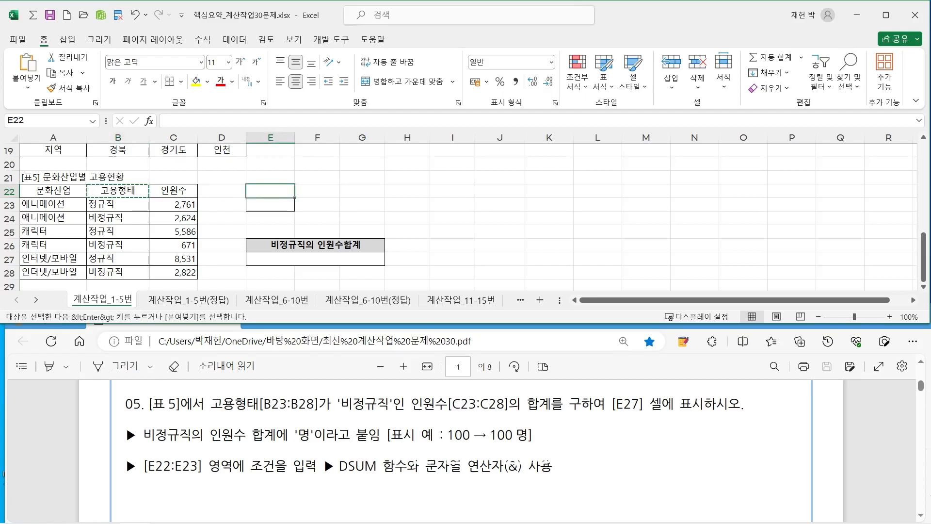
pyautogui.hotkey('ctrl', 'v')
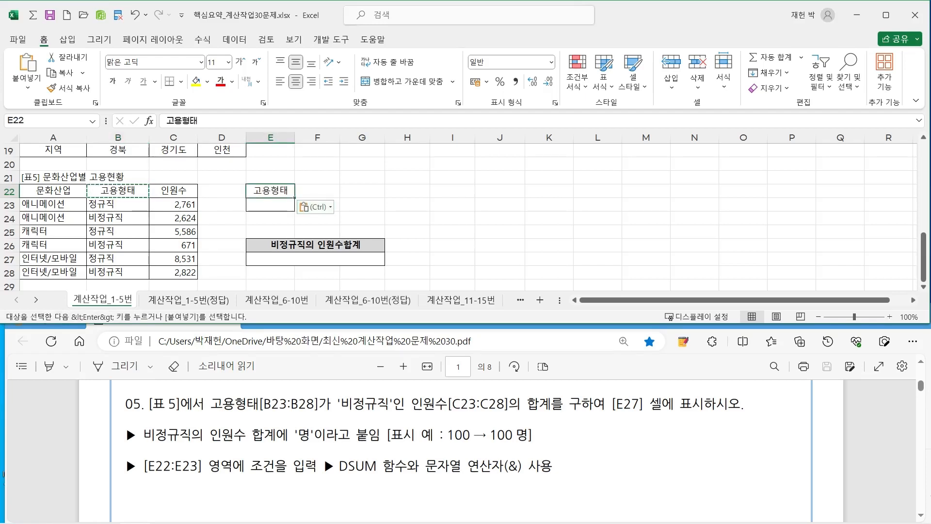
pyautogui.click(118, 218)
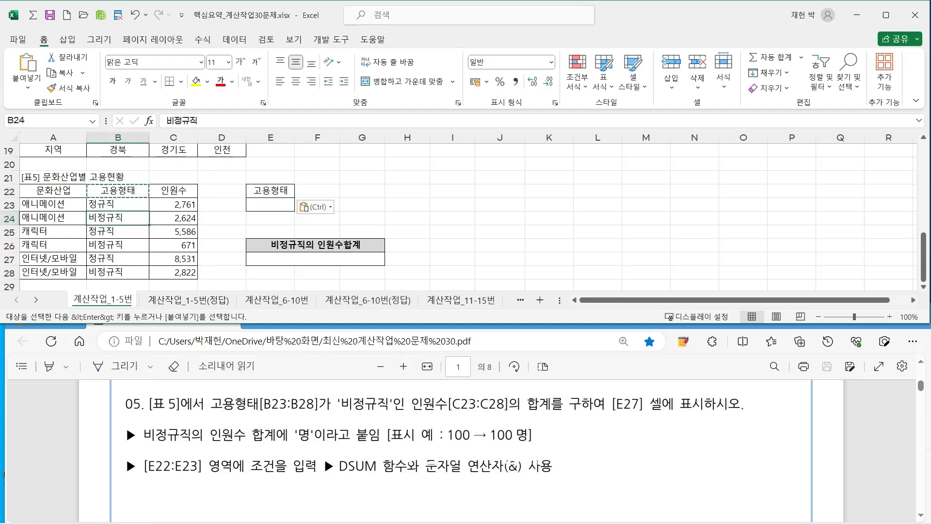
pyautogui.hotkey('ctrl', 'c')
pyautogui.click(270, 204)
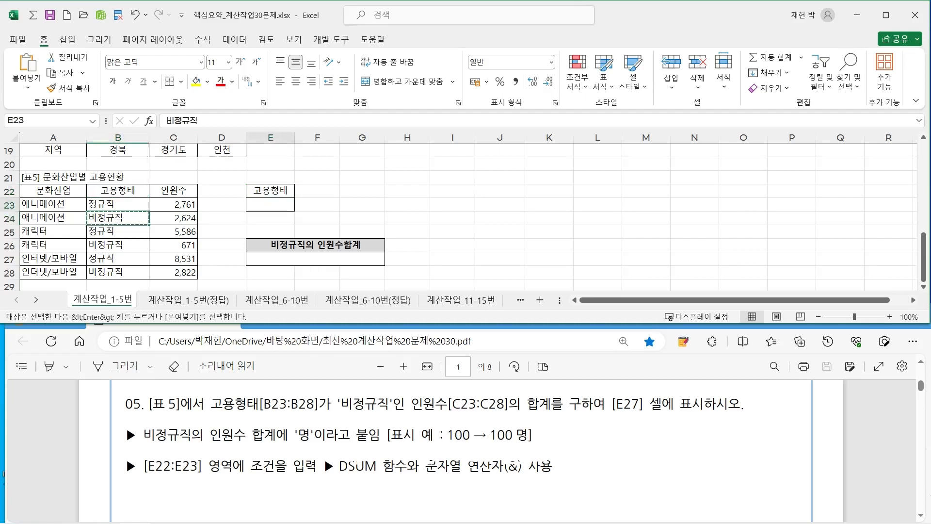
pyautogui.hotkey('ctrl', 'v')
# Step: Label the criteria cells by entering '필드명' in F22 and '값' in F23, and check E22 and E23 against them
pyautogui.click(318, 191)
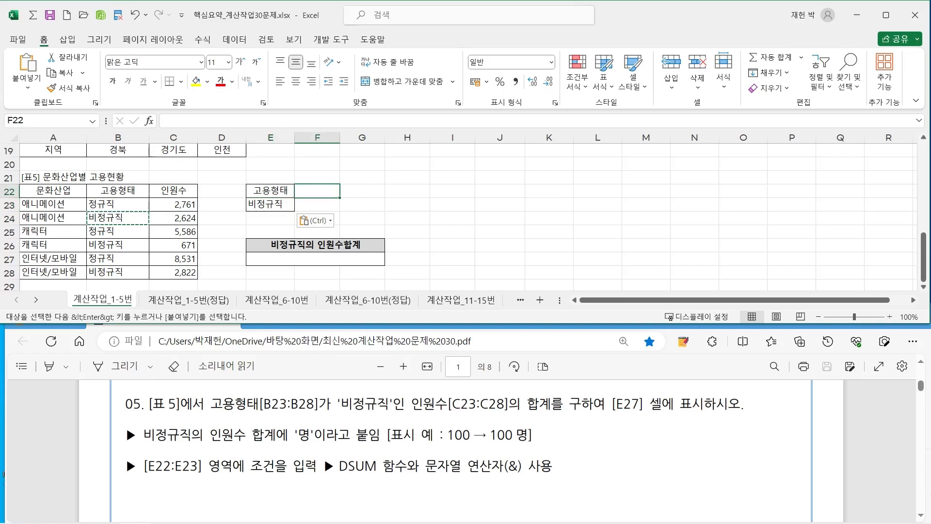
pyautogui.write('피ㄹ드명')
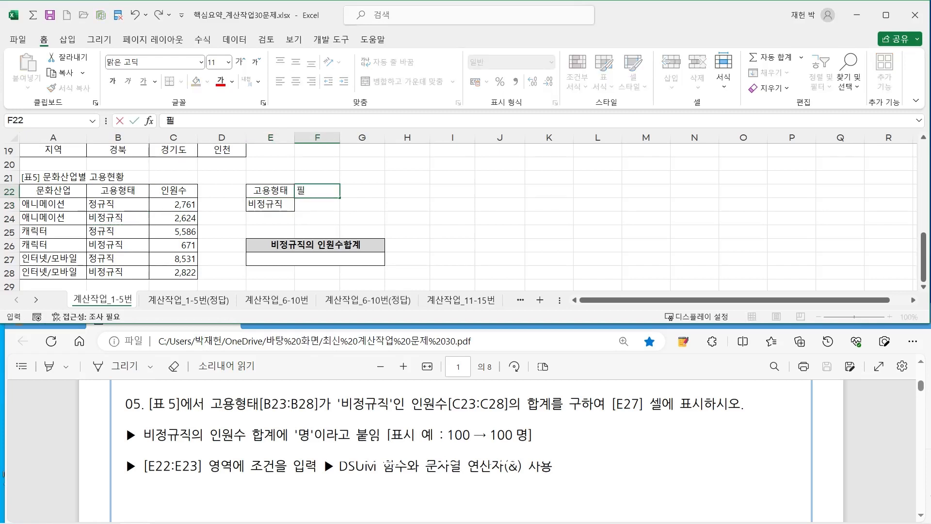
pyautogui.press('Return')
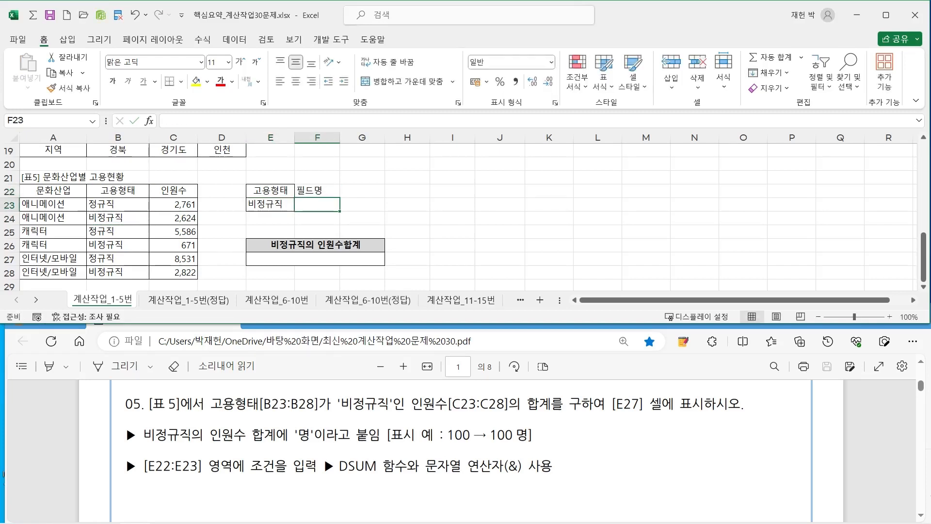
pyautogui.write('값')
pyautogui.press('Up')
pyautogui.hotkey('shift', 'Down')
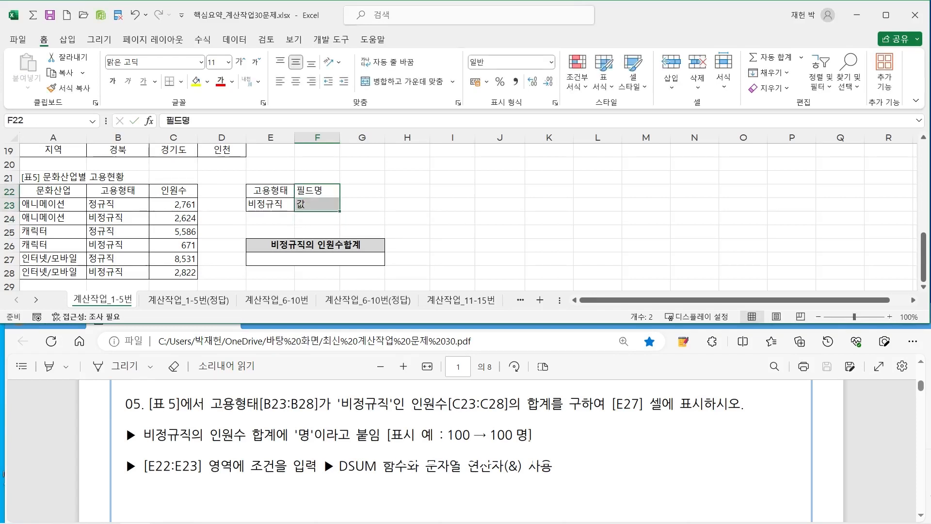
pyautogui.click(407, 204)
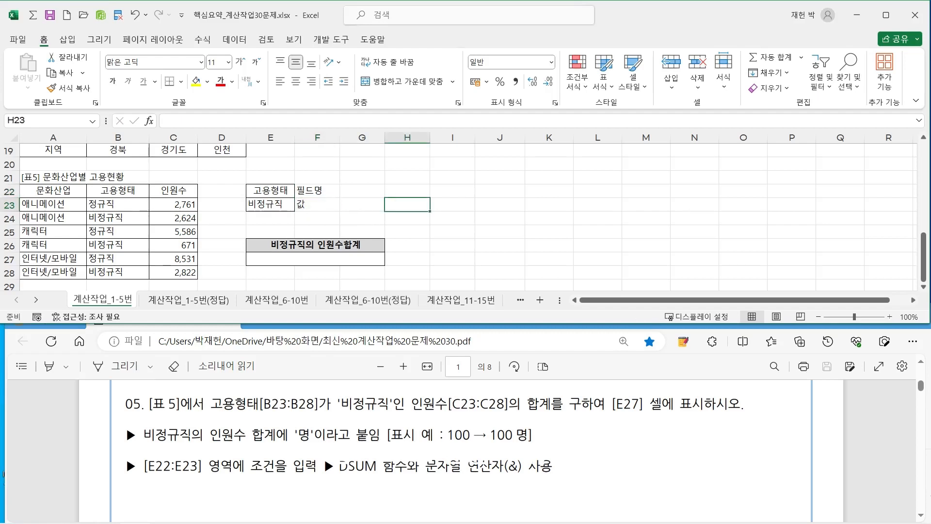
pyautogui.moveTo(271, 191); pyautogui.dragTo(271, 205)
pyautogui.click(271, 191)
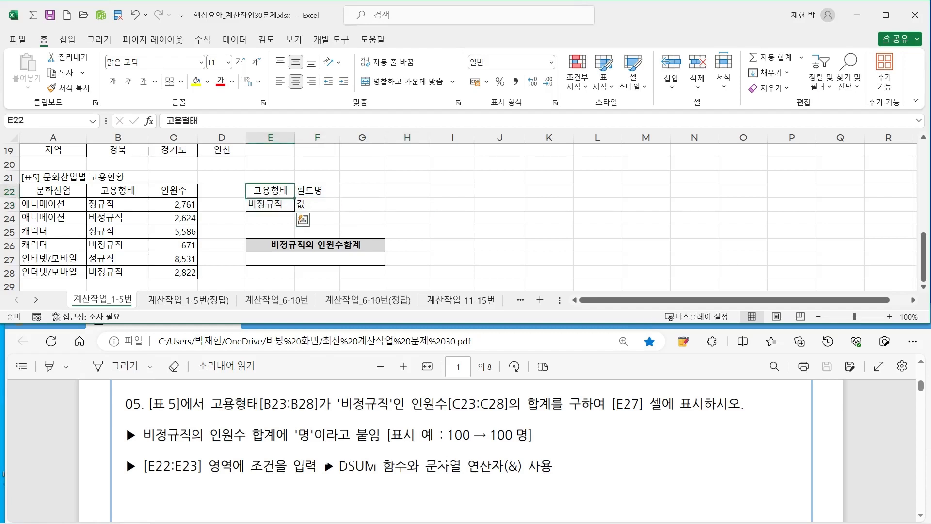
pyautogui.click(270, 204)
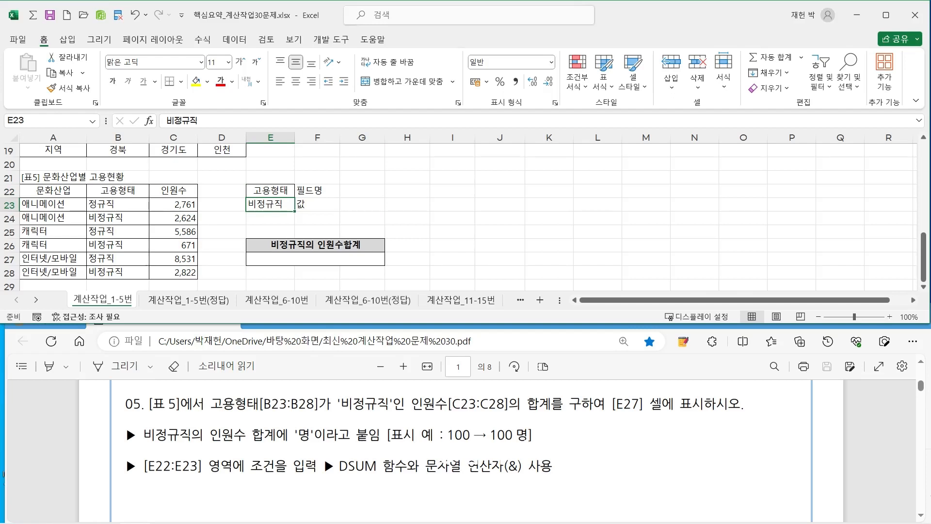
# Step: Switch to the WordPad notes and place them below the worksheet table, with the DSUM syntax in view
pyautogui.click(315, 259)
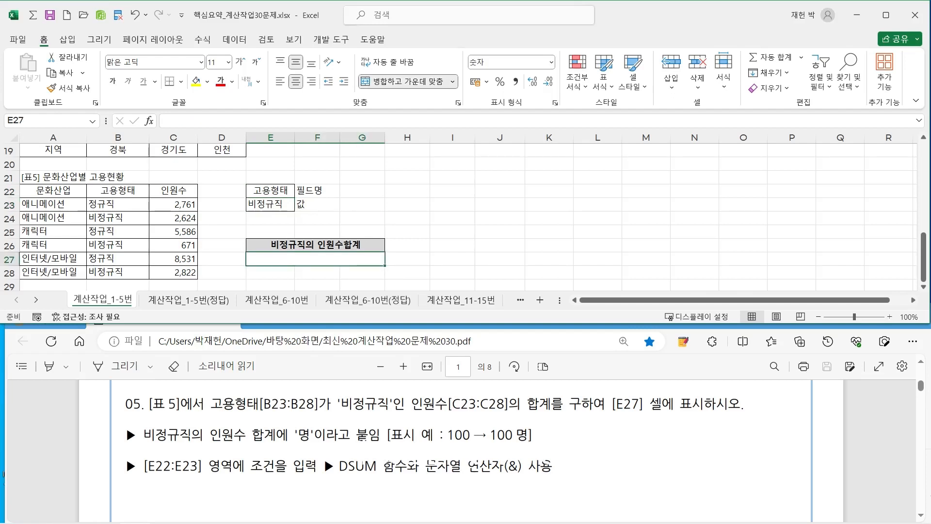
pyautogui.hotkey('ctrl', '2')
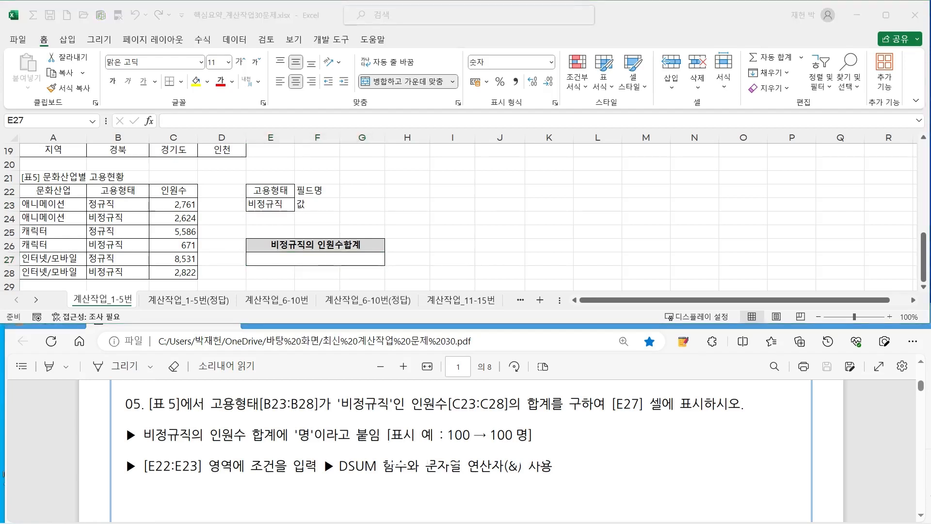
pyautogui.moveTo(1, 353); pyautogui.dragTo(477, 311)
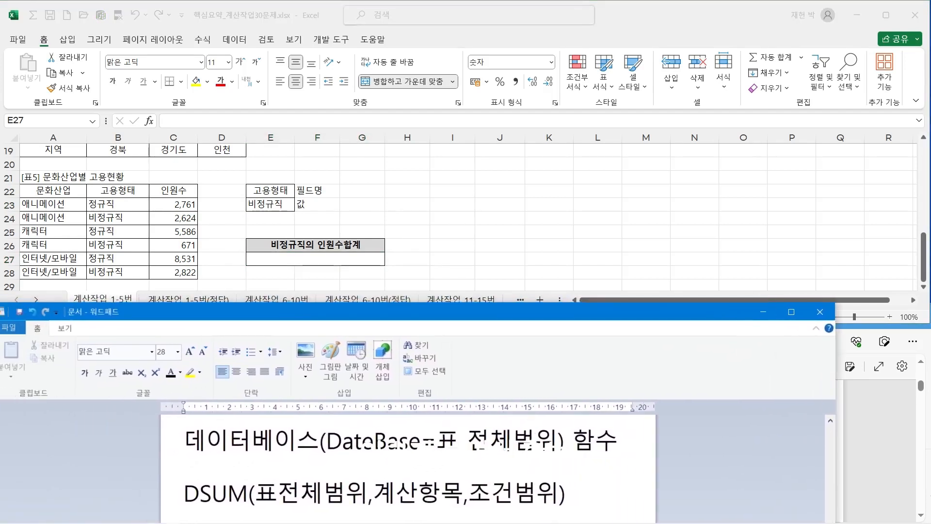
# Step: Start a DSUM formula in E27 with the whole table A22:C28 as its database argument
pyautogui.click(316, 259)
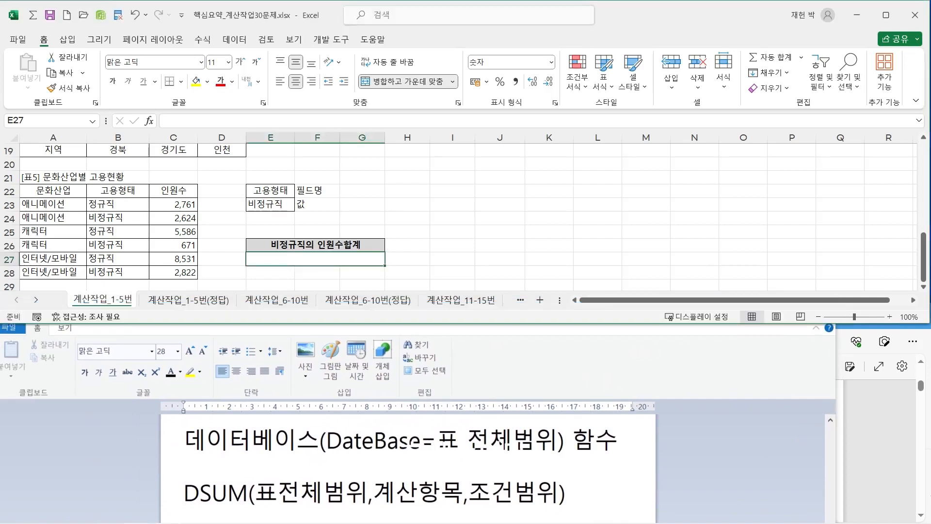
pyautogui.write('=')
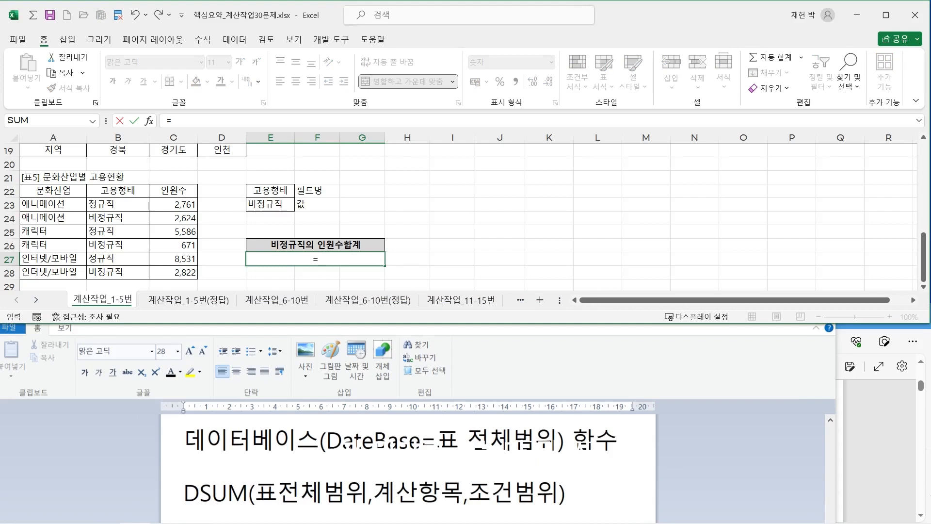
pyautogui.write('ds')
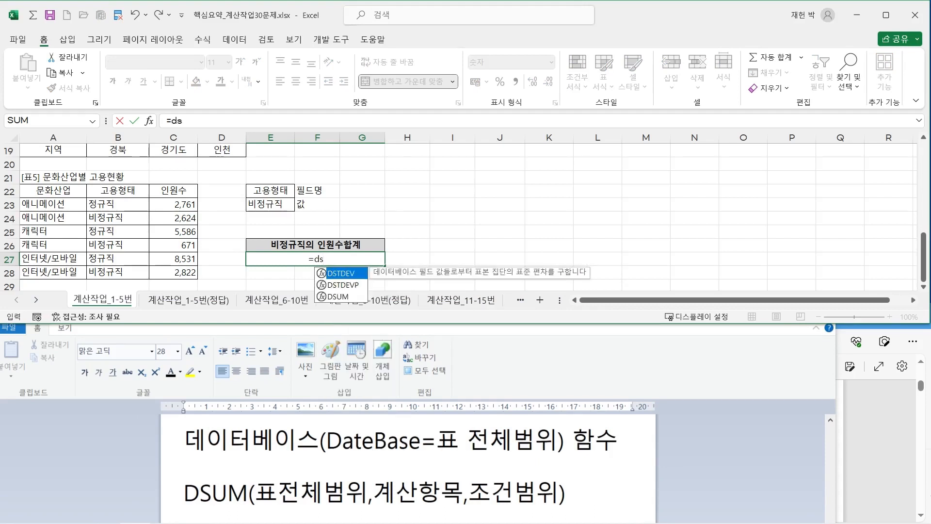
pyautogui.write('u')
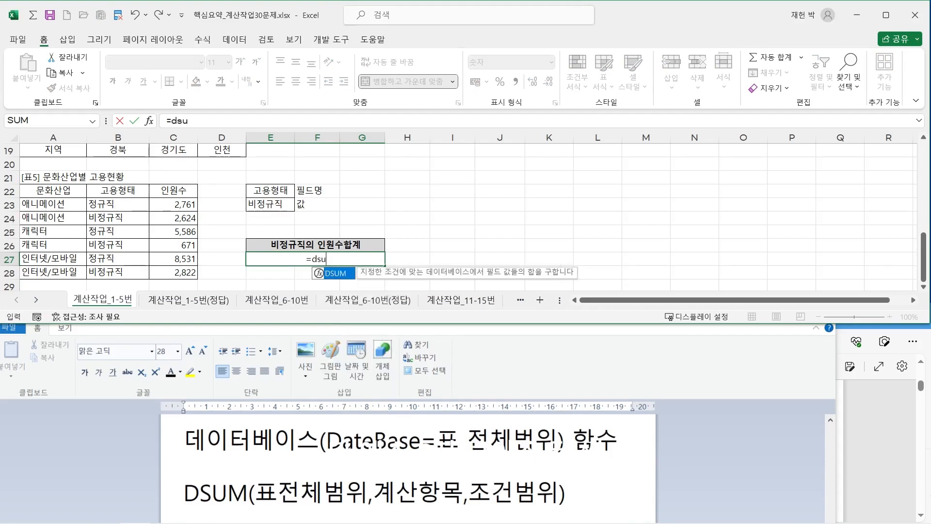
pyautogui.press('Tab')
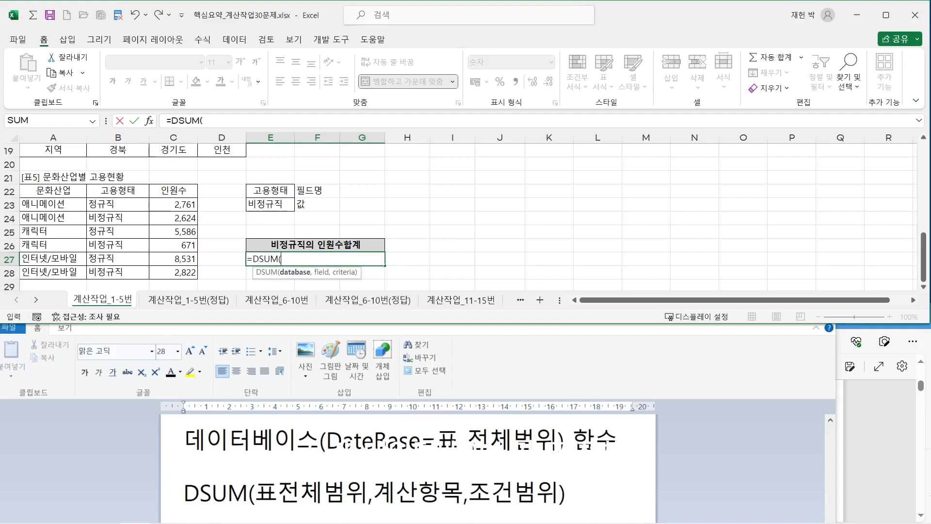
pyautogui.moveTo(54, 190); pyautogui.dragTo(177, 275)
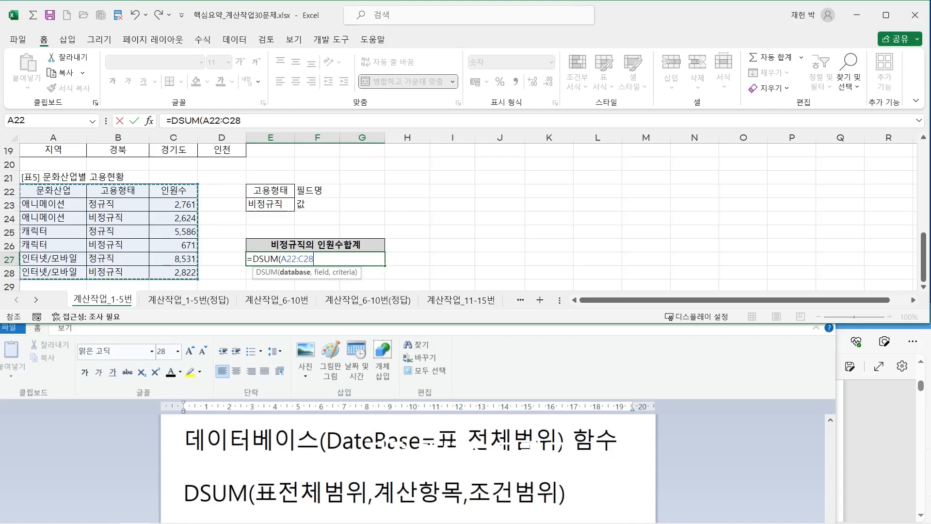
pyautogui.write(',')
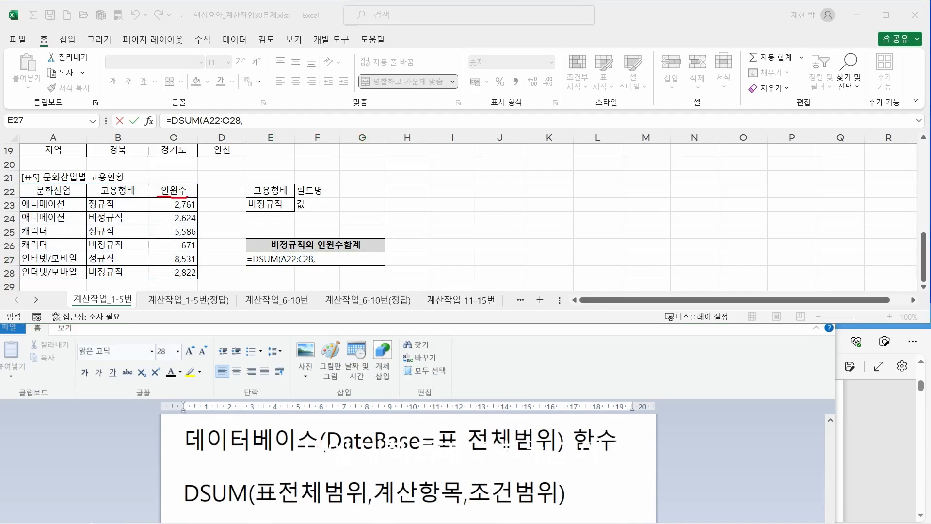
# Step: Mark the 인원수 header and its column in red, and add C22 as the DSUM formula's field argument
pyautogui.moveTo(177, 180)
pyautogui.mouseDown()
pyautogui.moveTo(154, 190)
pyautogui.moveTo(160, 287)
pyautogui.moveTo(168, 280)
pyautogui.mouseUp()
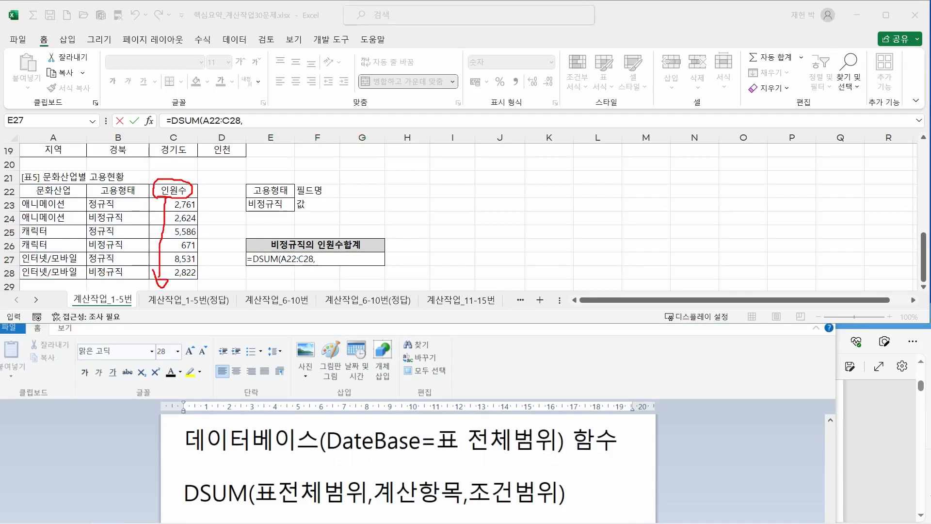
pyautogui.moveTo(156, 177); pyautogui.dragTo(192, 193)
pyautogui.press('Escape')
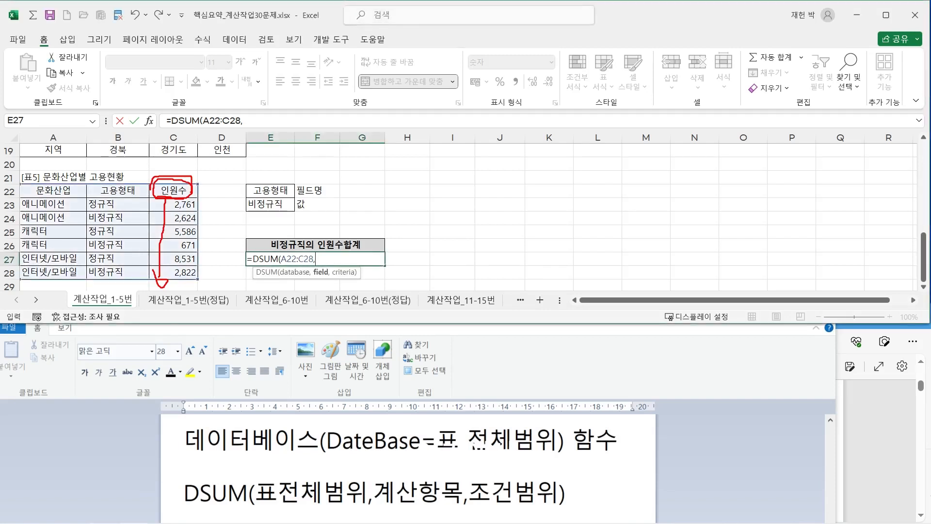
pyautogui.click(173, 190)
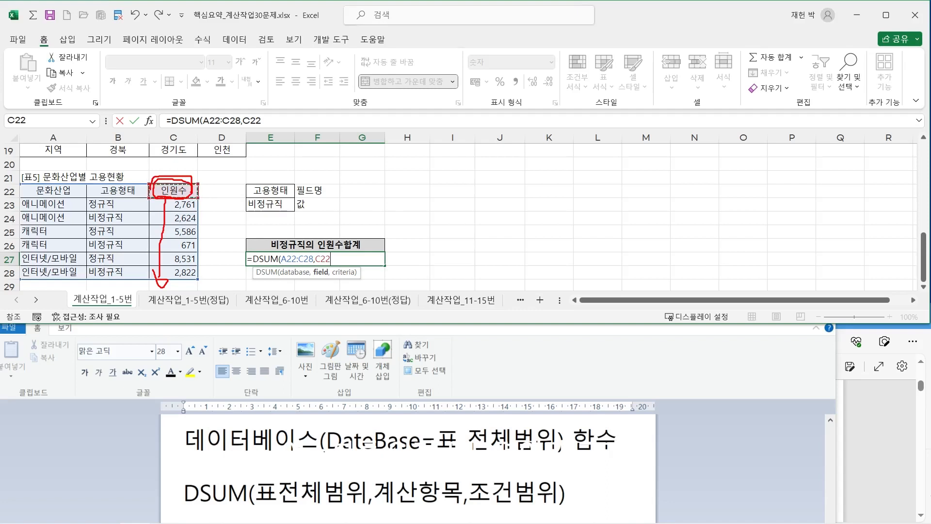
# Step: Try cells down to C26 in the 인원수 column as the DSUM field argument, and return it to C22
pyautogui.press('Down')
pyautogui.press('Down')
pyautogui.press('Down')
pyautogui.press('Down')
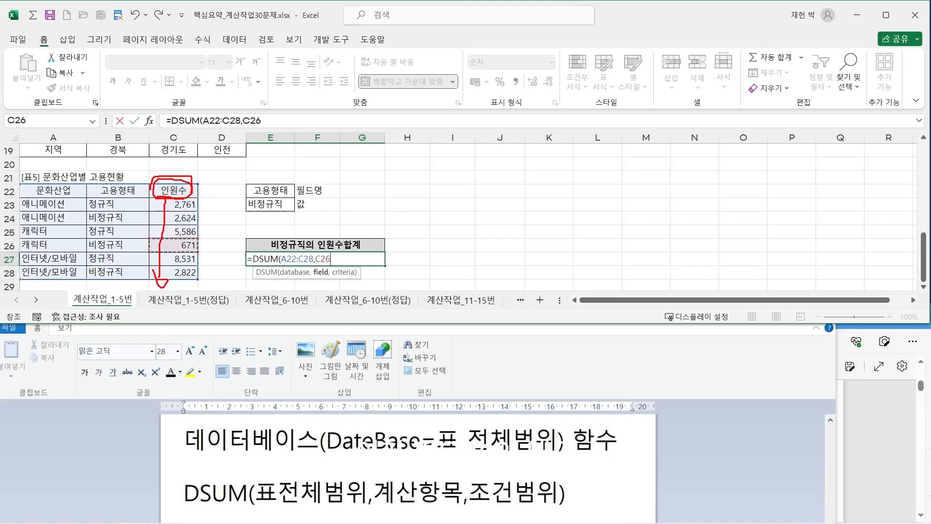
pyautogui.click(173, 191)
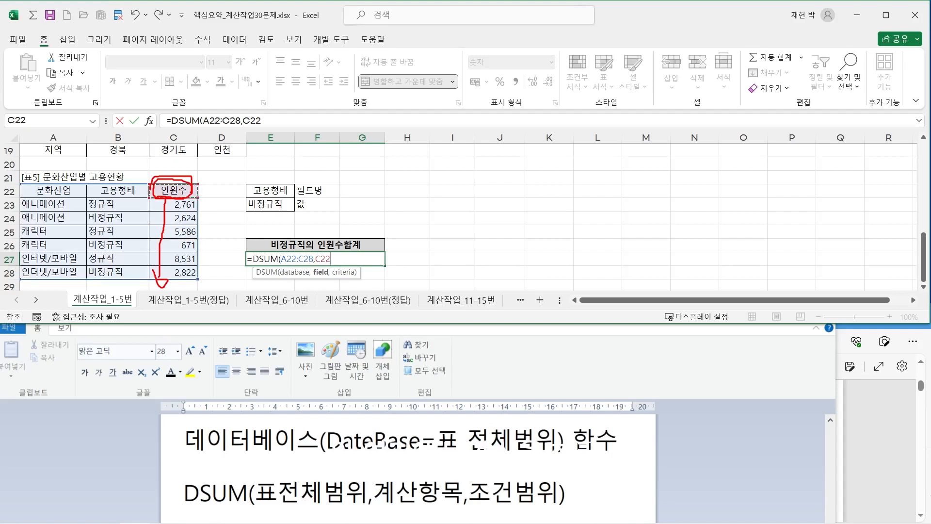
# Step: Try column number 3 as the DSUM field argument, numbering the table's columns 1 to 3 in red and clearing the marks
pyautogui.press('BackSpace')
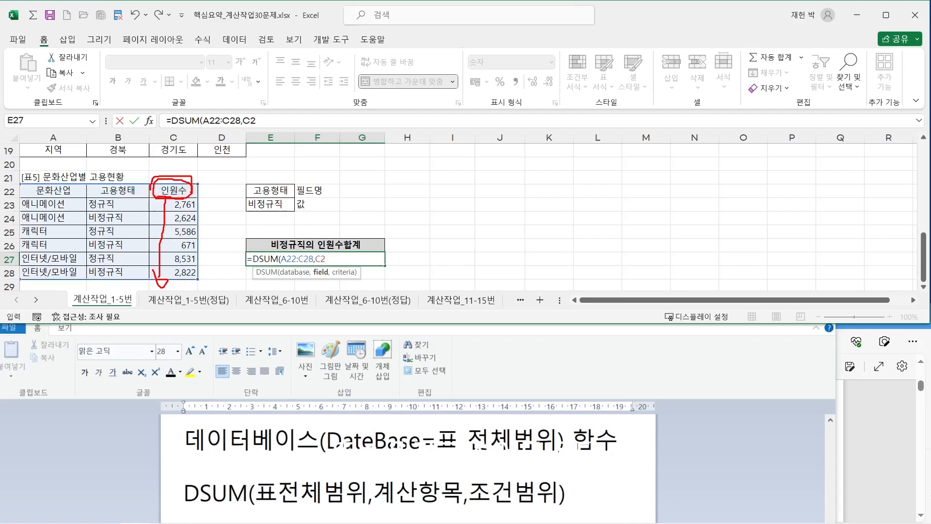
pyautogui.write('3')
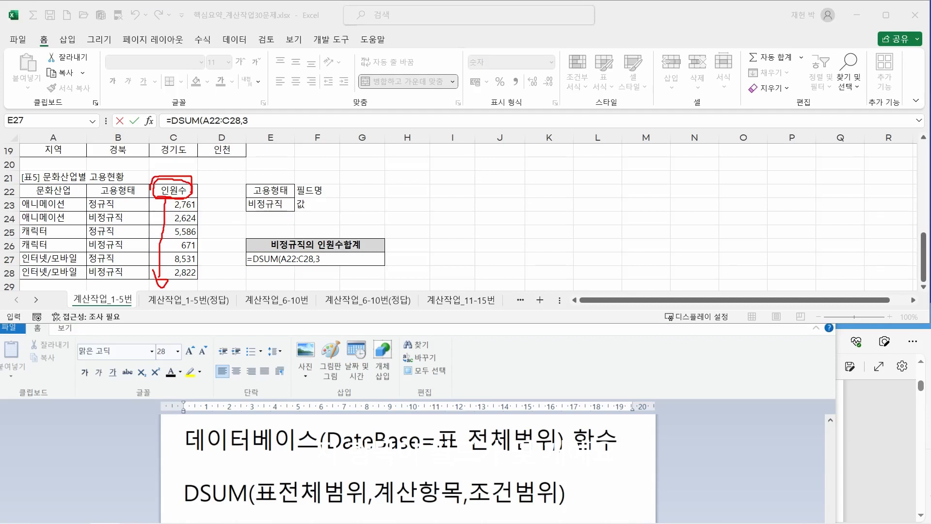
pyautogui.moveTo(69, 171); pyautogui.dragTo(60, 190)
pyautogui.moveTo(114, 173)
pyautogui.mouseDown()
pyautogui.moveTo(119, 183)
pyautogui.moveTo(183, 171)
pyautogui.moveTo(162, 171)
pyautogui.moveTo(189, 153)
pyautogui.moveTo(198, 174)
pyautogui.moveTo(172, 175)
pyautogui.mouseUp()
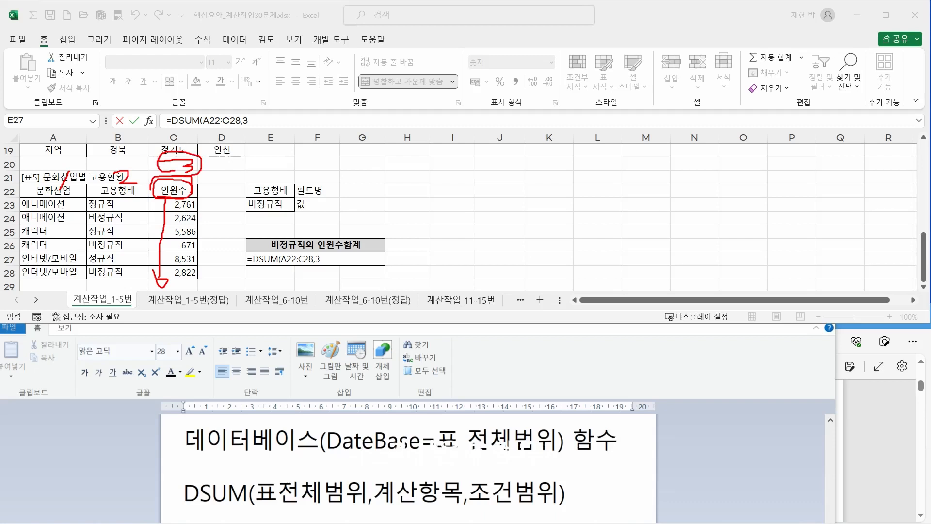
pyautogui.moveTo(313, 253); pyautogui.dragTo(317, 268)
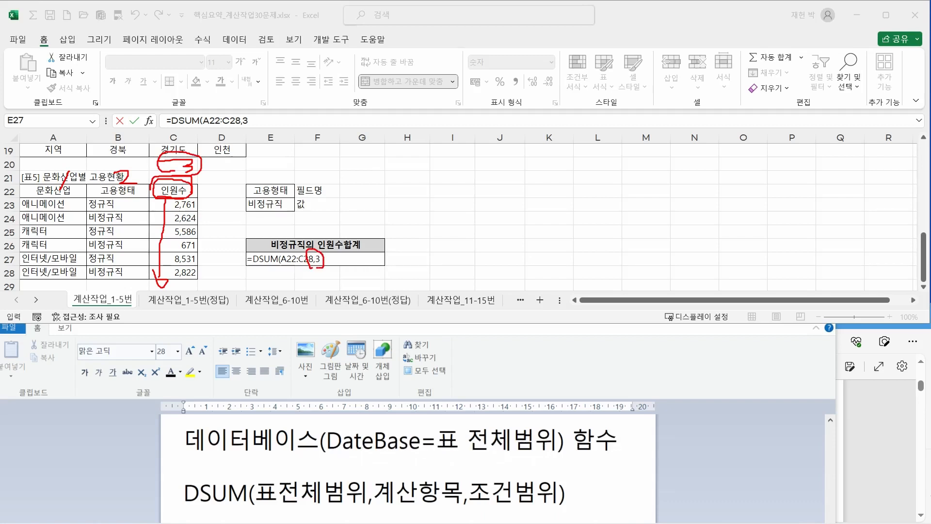
pyautogui.press('Escape')
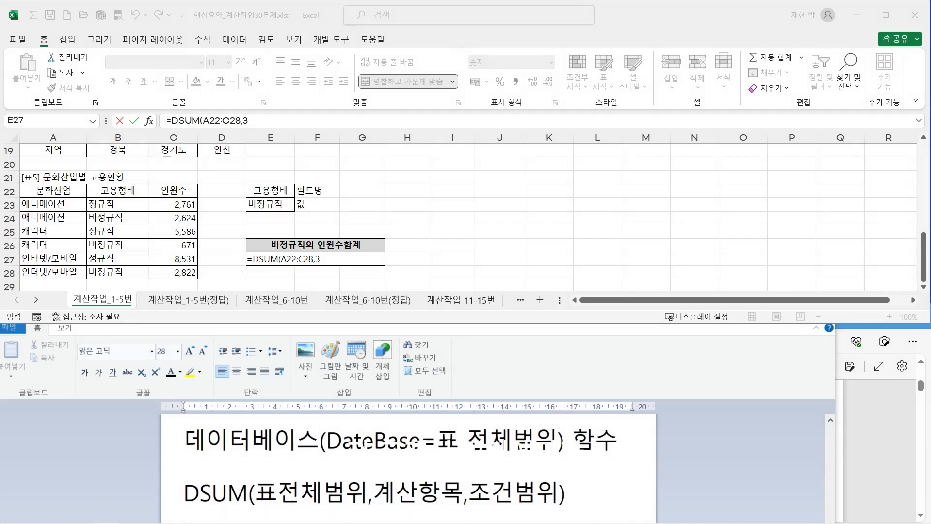
pyautogui.press('Escape')
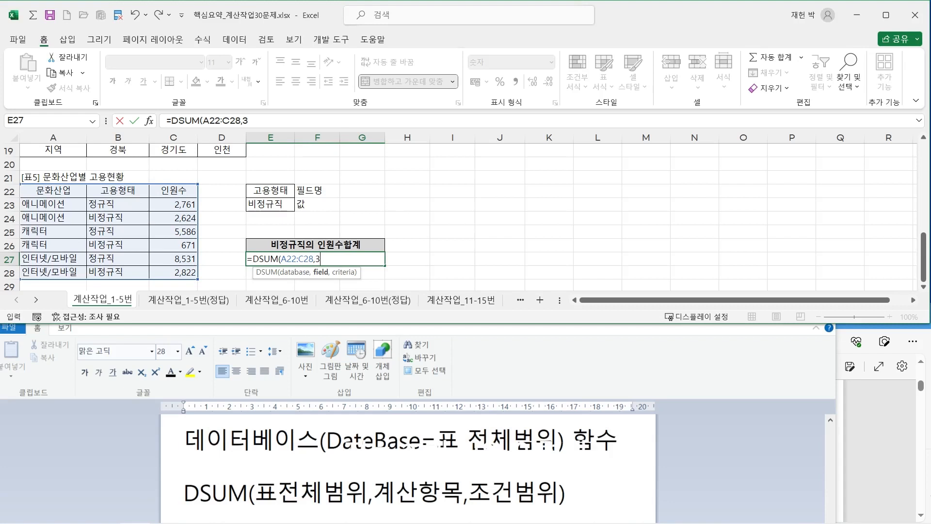
# Step: Complete the DSUM formula in E27 with C22 as the field and E22:E23 as the criteria range
pyautogui.press('BackSpace')
pyautogui.click(173, 190)
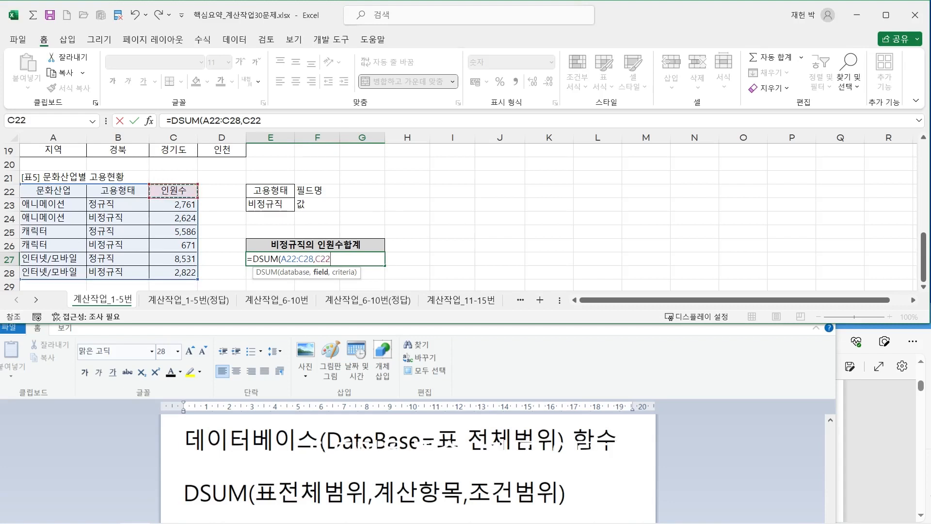
pyautogui.write(',')
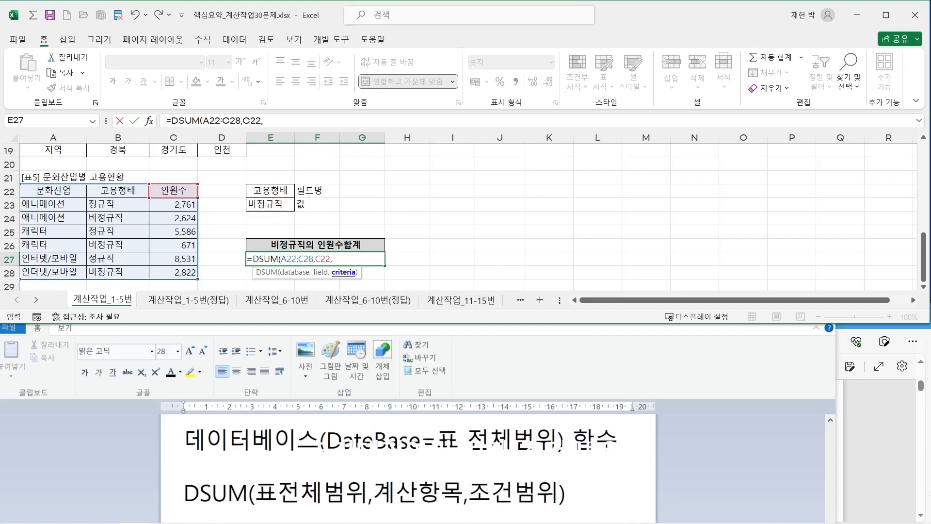
pyautogui.moveTo(270, 191); pyautogui.dragTo(270, 204)
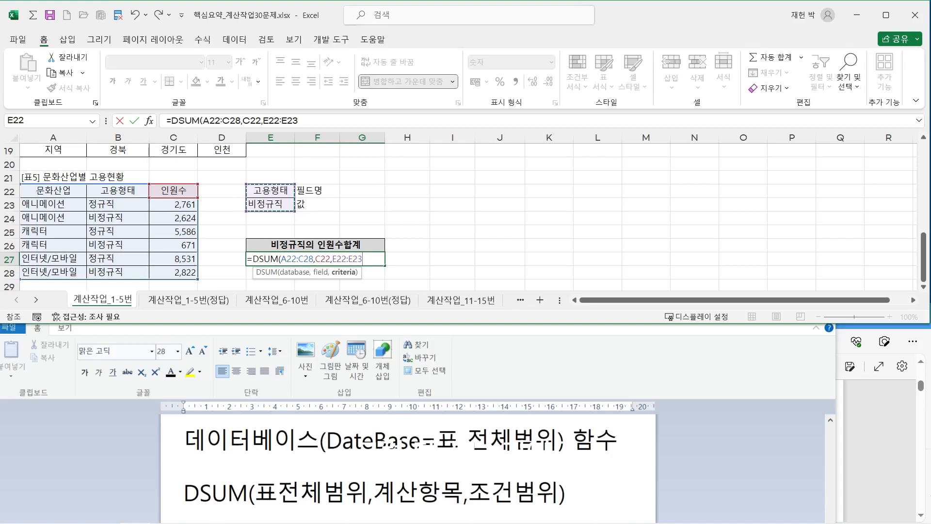
pyautogui.write(')')
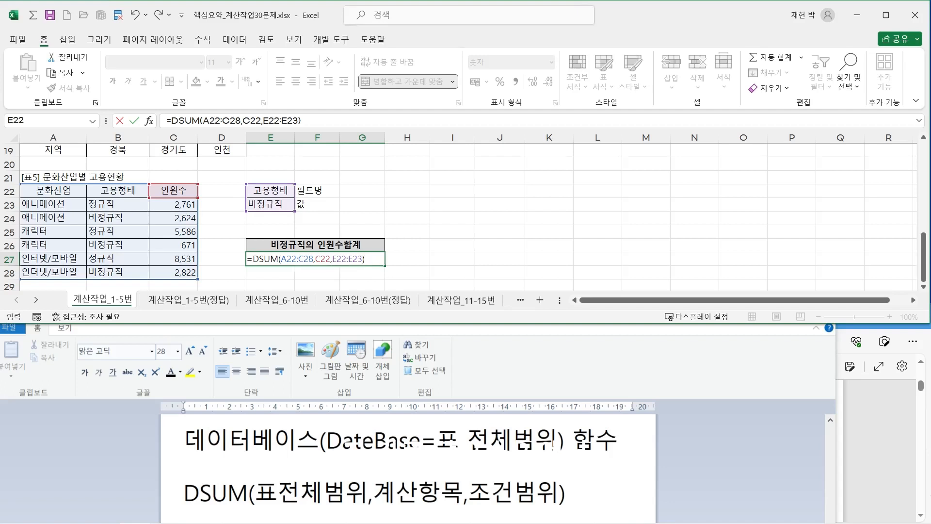
pyautogui.hotkey('ctrl', 'Return')
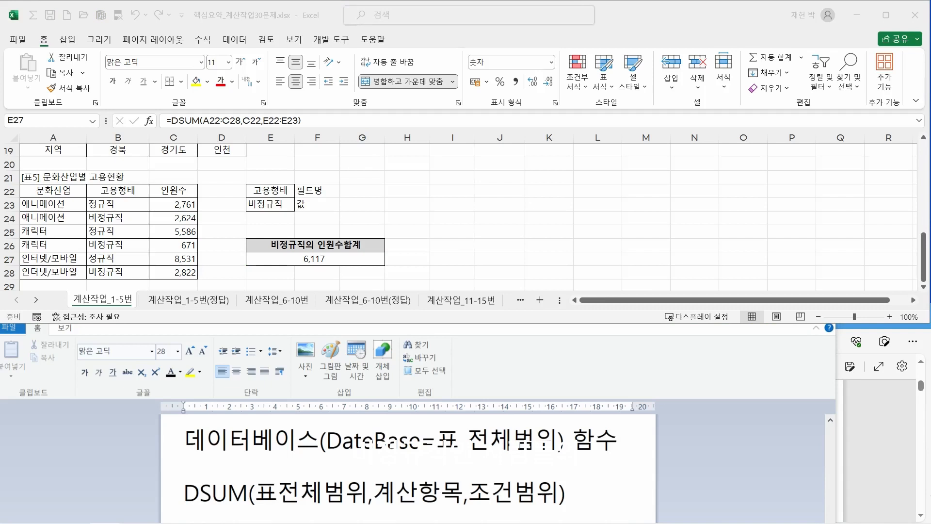
# Step: Underline the 비정규직 counts and the E27 result in red, and append &"명" to the DSUM formula
pyautogui.moveTo(153, 226)
pyautogui.mouseDown()
pyautogui.moveTo(192, 226)
pyautogui.moveTo(195, 276)
pyautogui.mouseUp()
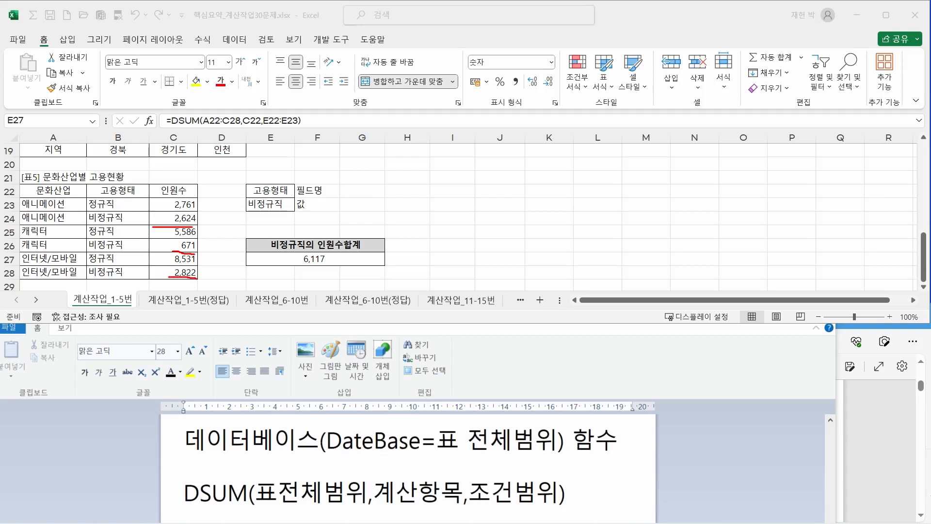
pyautogui.moveTo(304, 262); pyautogui.dragTo(334, 266)
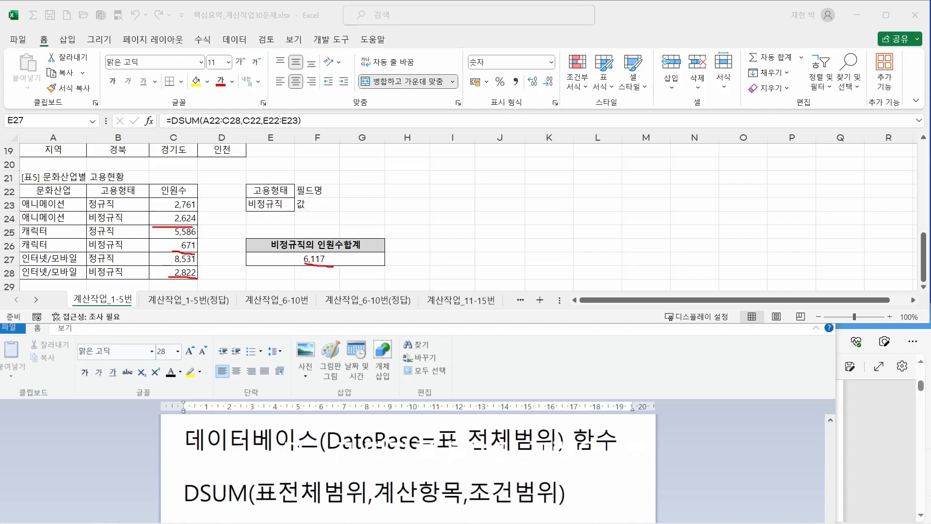
pyautogui.click(333, 259)
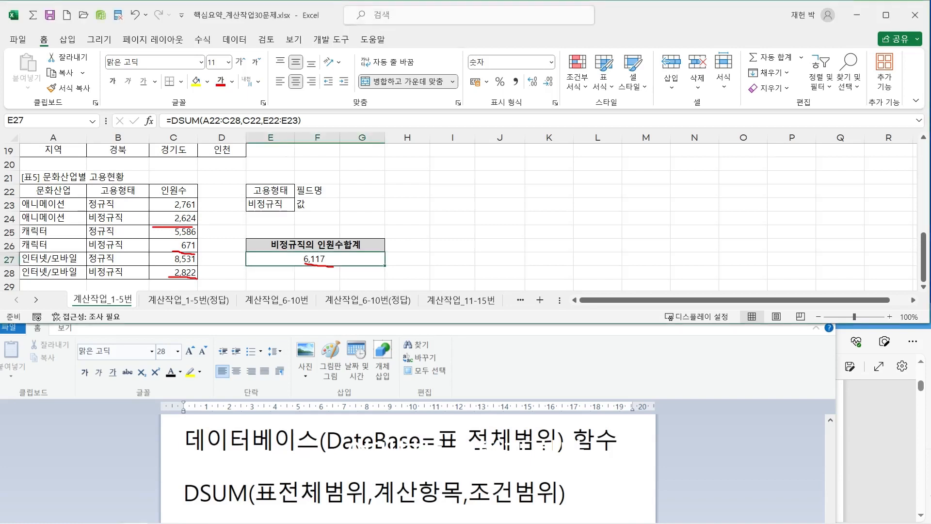
pyautogui.doubleClick(333, 259)
pyautogui.click(367, 259)
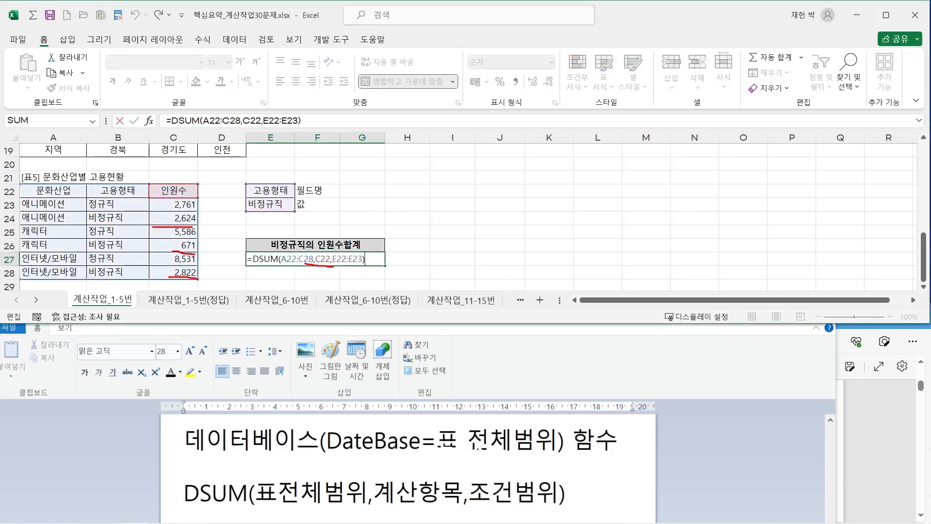
pyautogui.write('&')
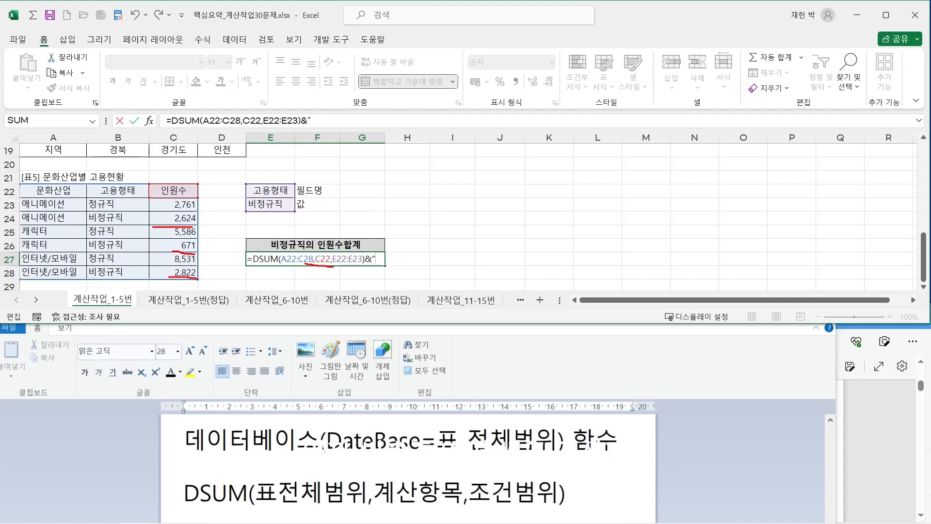
pyautogui.write('"')
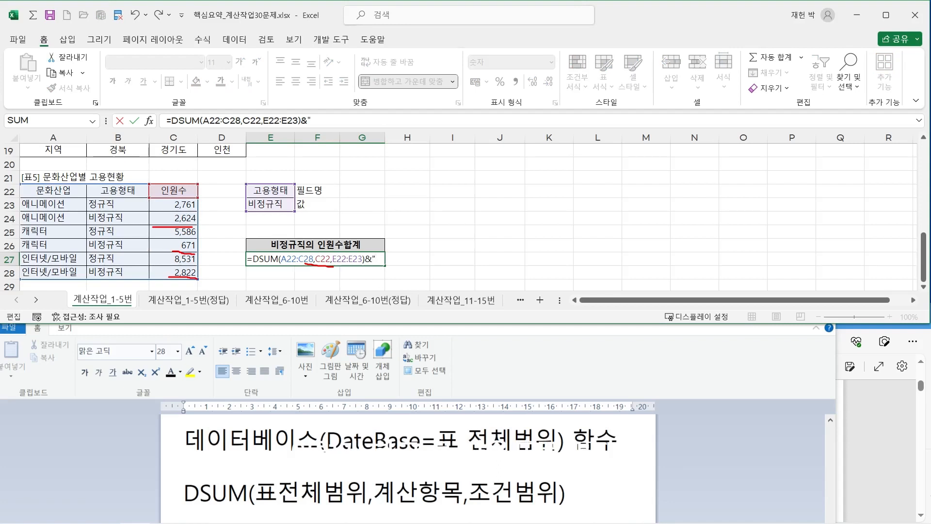
pyautogui.write('명"')
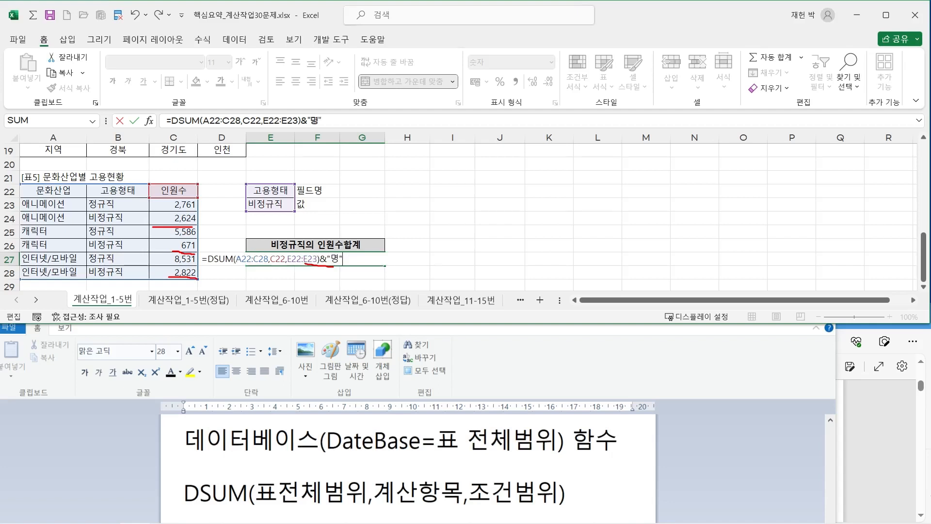
pyautogui.press('Return')
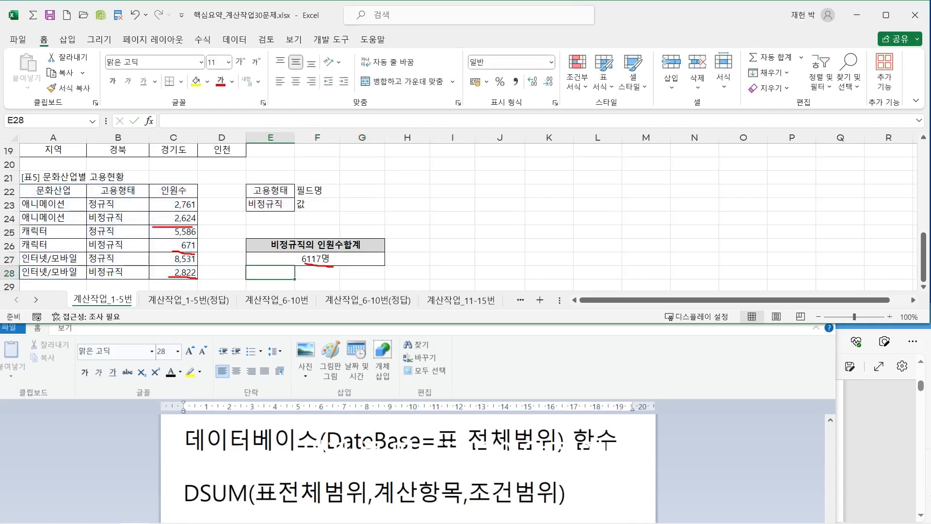
# Step: Try DAVERAGE in place of DSUM in the E27 formula, and undo that change
pyautogui.press('Up')
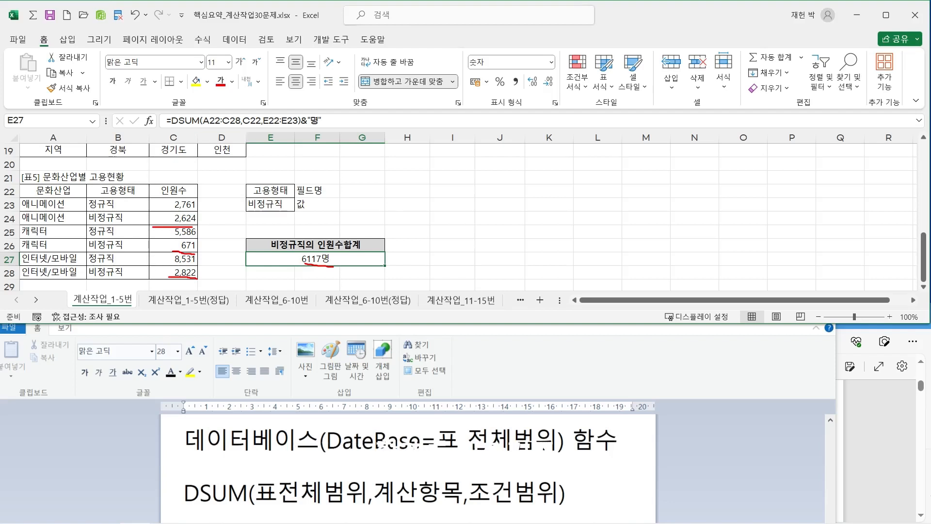
pyautogui.moveTo(178, 120); pyautogui.dragTo(200, 120)
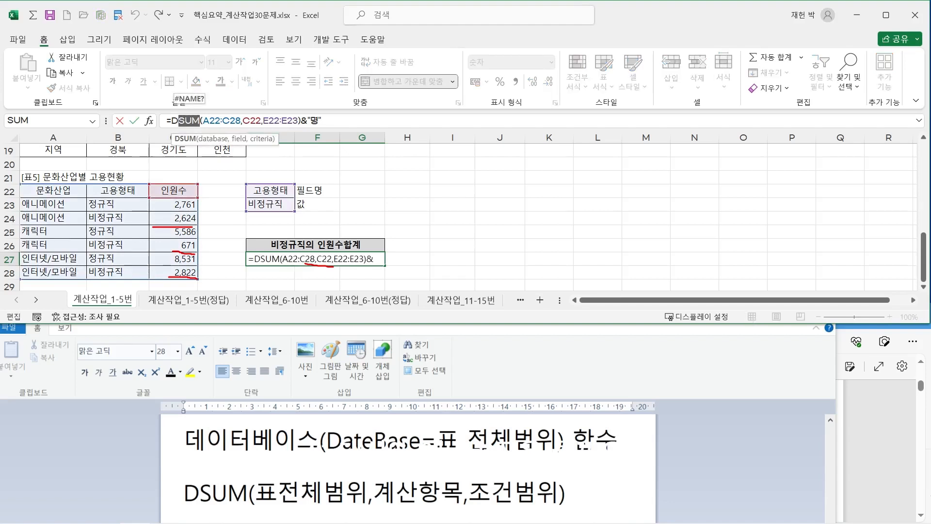
pyautogui.press('BackSpace')
pyautogui.write('a')
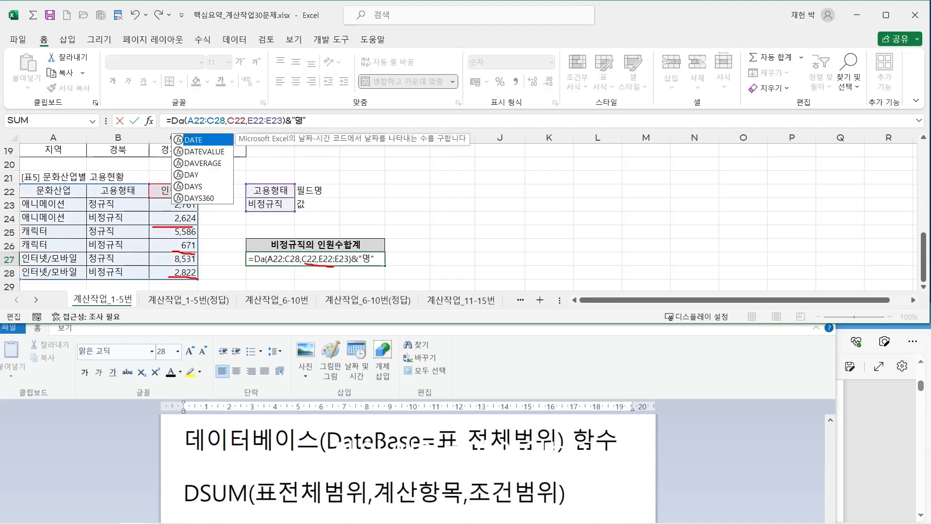
pyautogui.write('v')
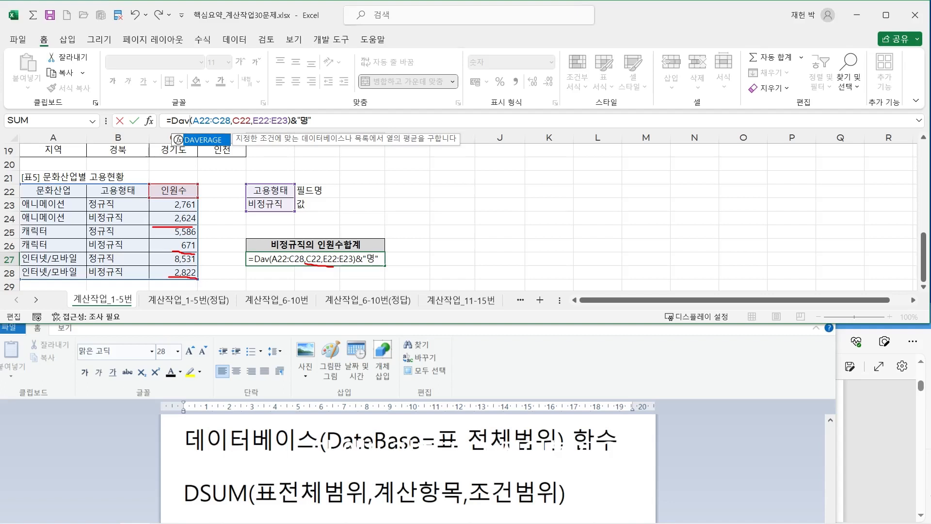
pyautogui.press('Tab')
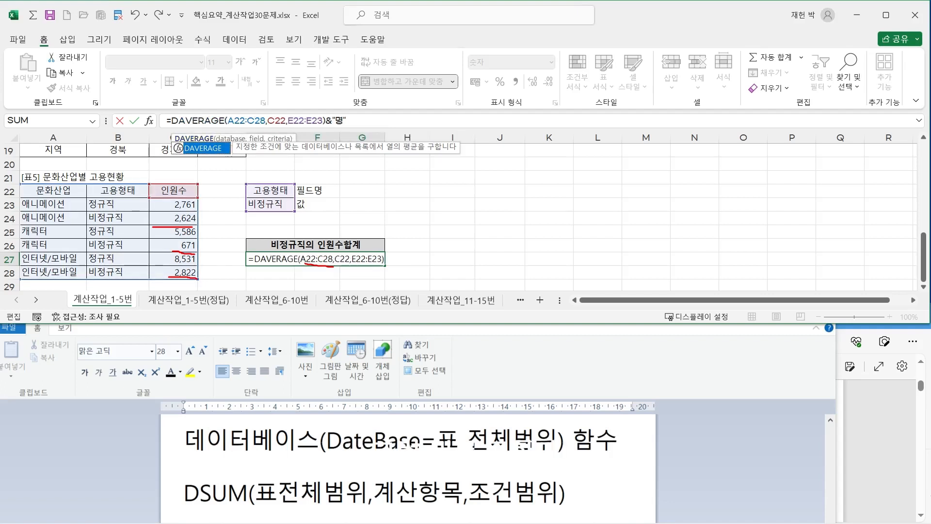
pyautogui.press('Return')
pyautogui.press('Up')
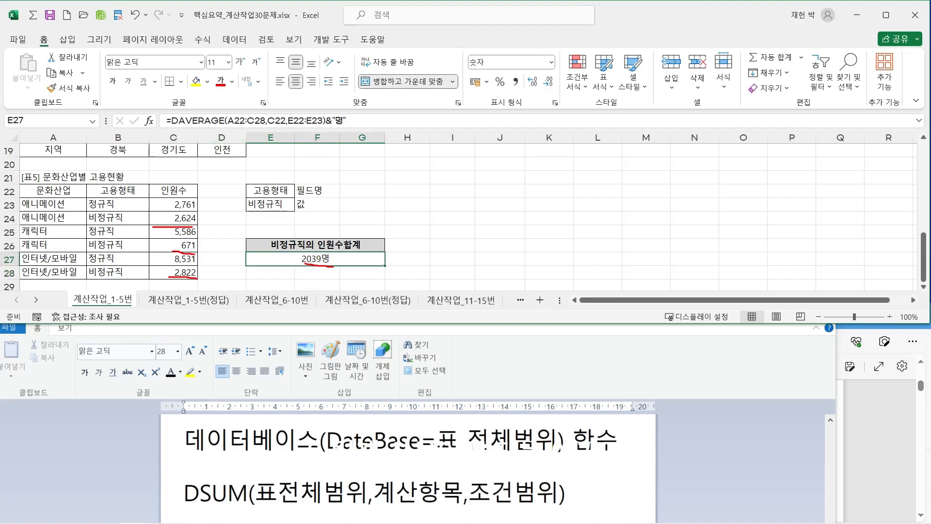
pyautogui.hotkey('ctrl', 'z')
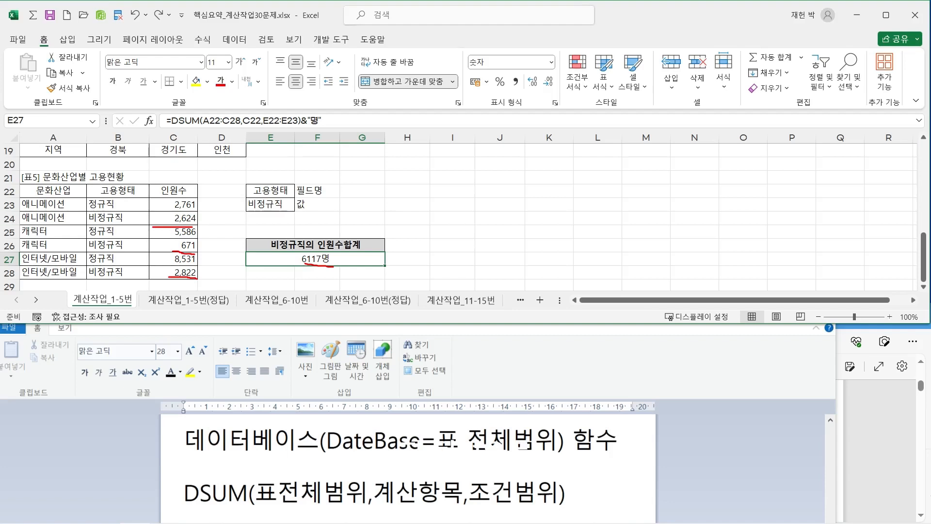
pyautogui.press('Escape')
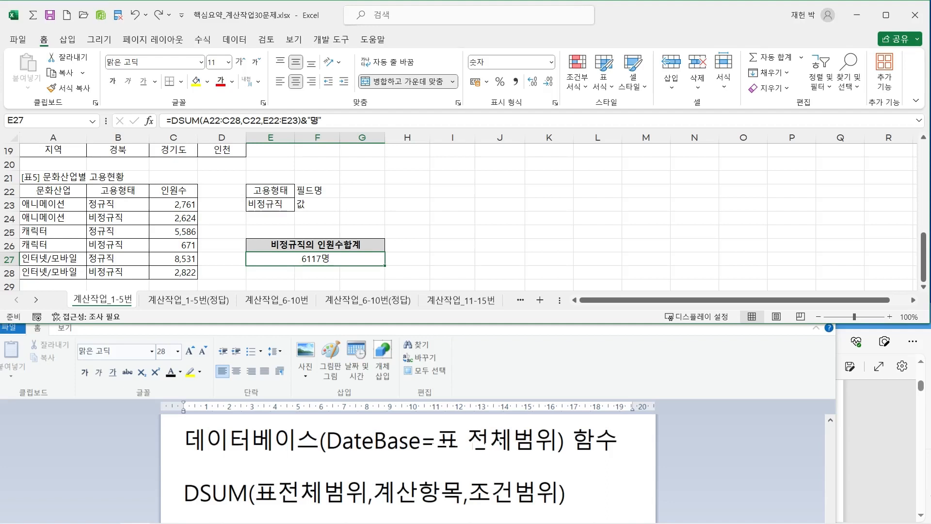
# Step: Clear the DSUM formula from E27 and the criteria from E22:E23
pyautogui.moveTo(270, 191); pyautogui.dragTo(270, 204)
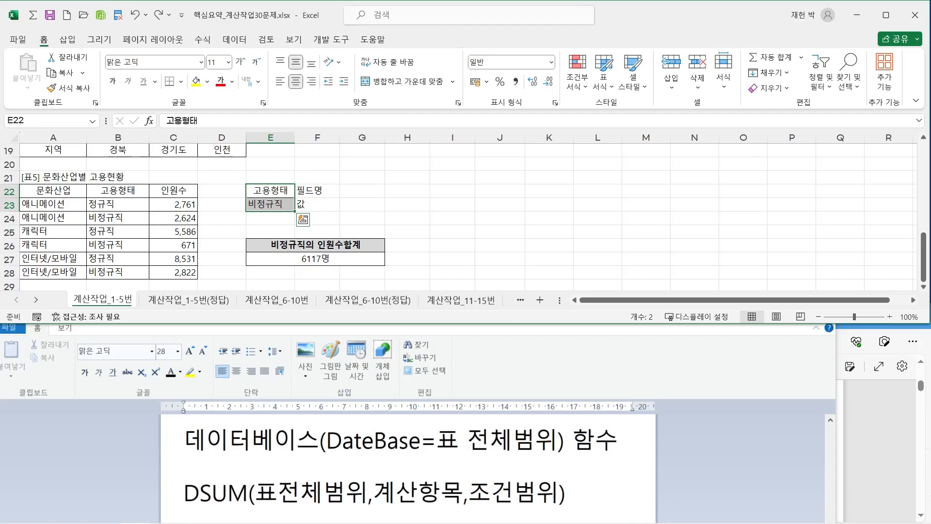
pyautogui.click(363, 232)
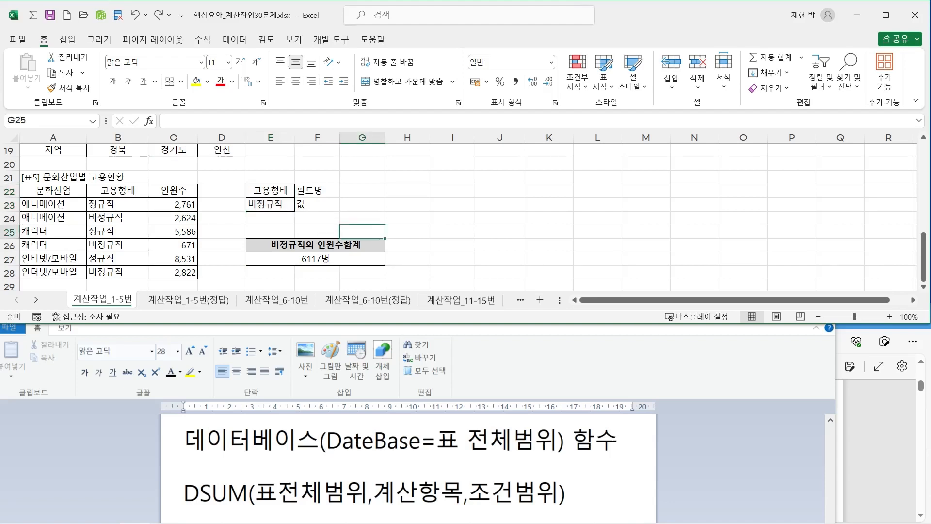
pyautogui.click(315, 259)
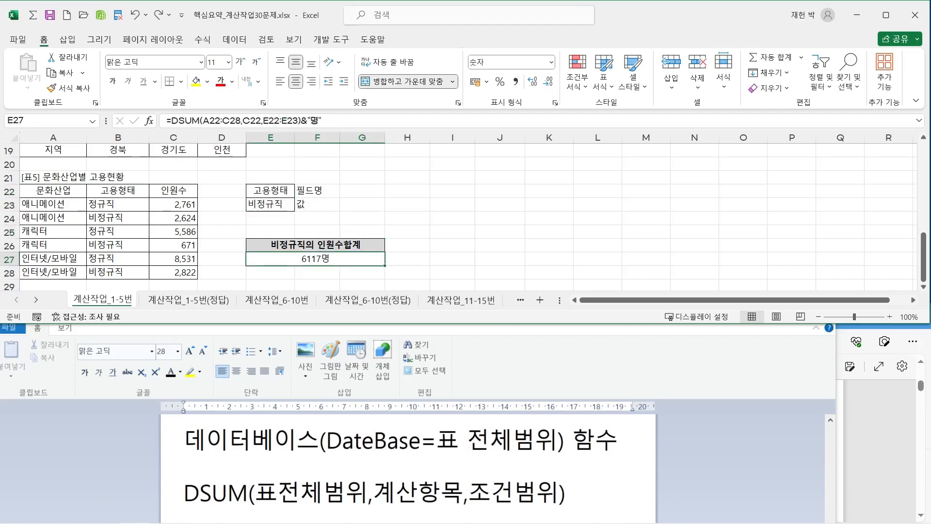
pyautogui.press('Delete')
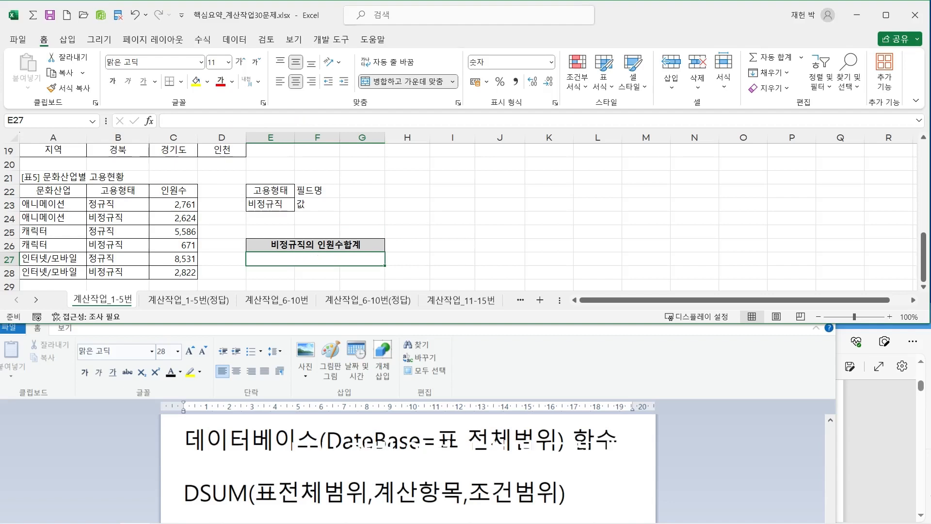
pyautogui.moveTo(270, 190); pyautogui.dragTo(270, 204)
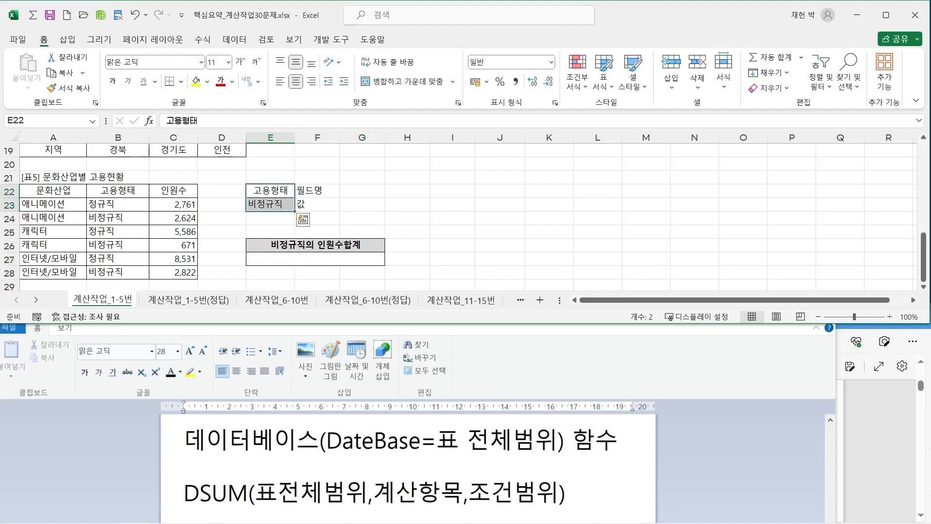
pyautogui.press('Delete')
pyautogui.click(222, 218)
pyautogui.click(270, 191)
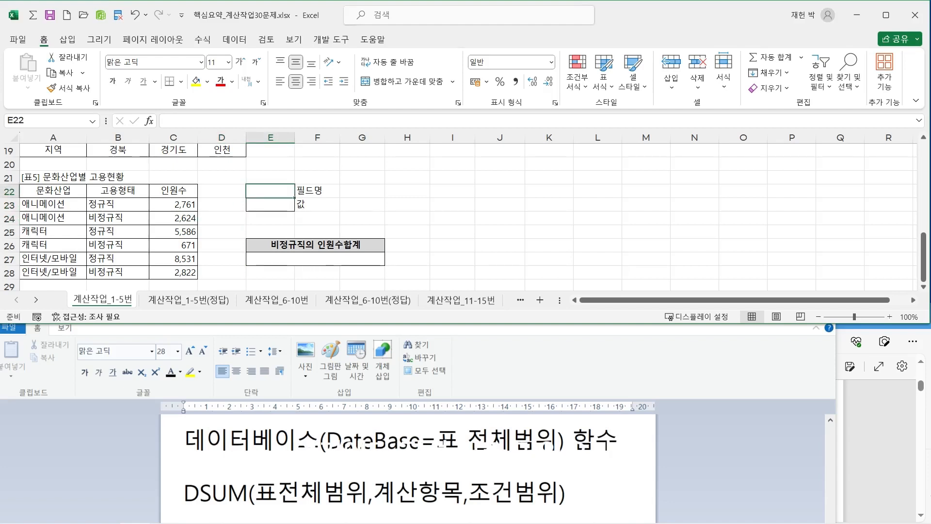
# Step: Copy the 고용형태 header from B22 into E22 and the 비정규직 value from B24 into E23 as the criteria
pyautogui.click(118, 191)
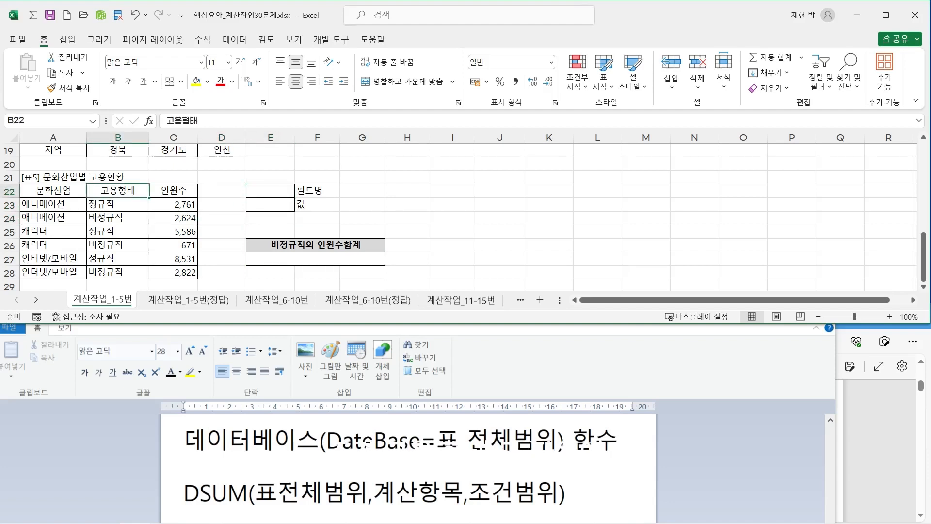
pyautogui.hotkey('ctrl', 'c')
pyautogui.click(270, 191)
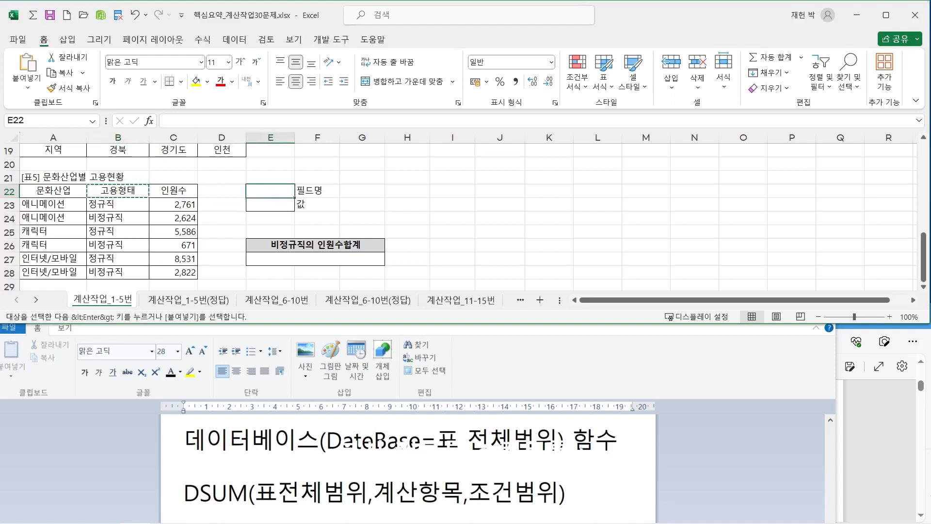
pyautogui.hotkey('ctrl', 'v')
pyautogui.click(118, 218)
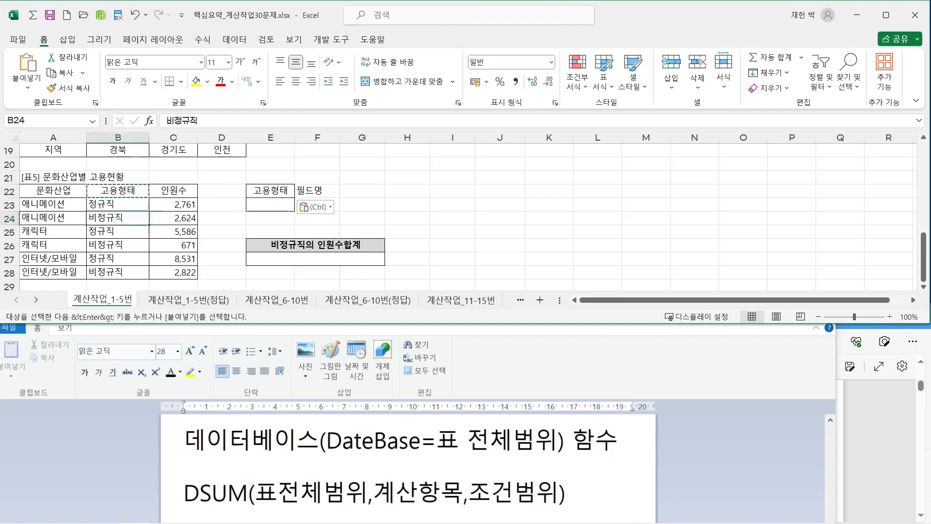
pyautogui.hotkey('ctrl', 'c')
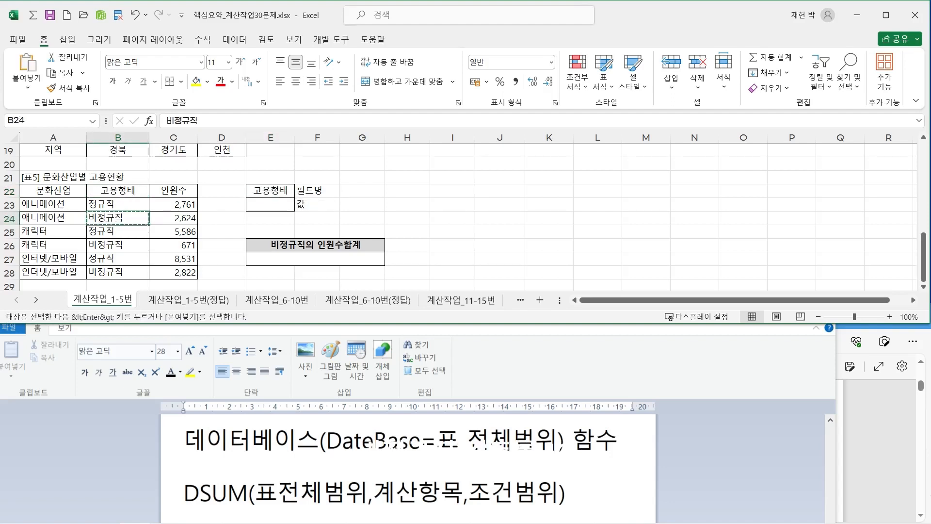
pyautogui.click(270, 205)
pyautogui.hotkey('ctrl', 'v')
pyautogui.moveTo(270, 191); pyautogui.dragTo(270, 205)
# Step: Begin a DSUM formula in E27 with the whole table A22:C28 as the database range
pyautogui.click(315, 259)
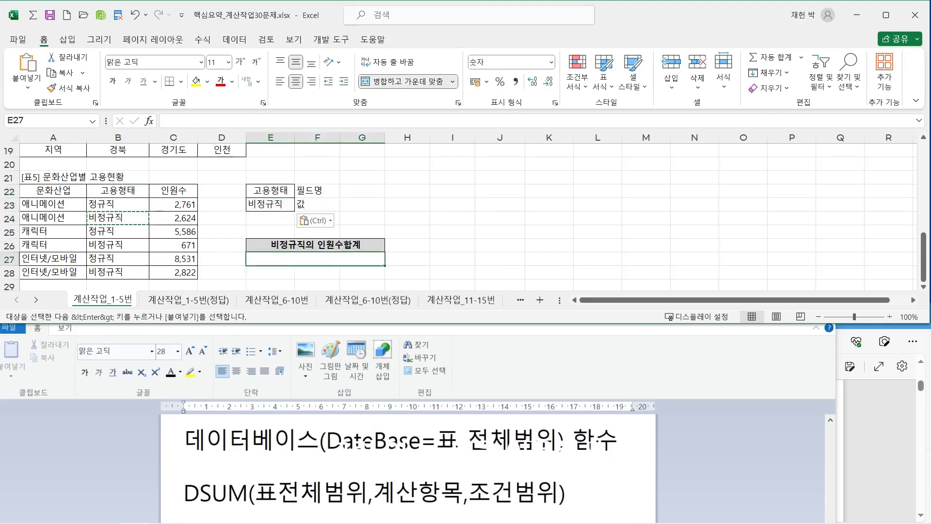
pyautogui.write('=')
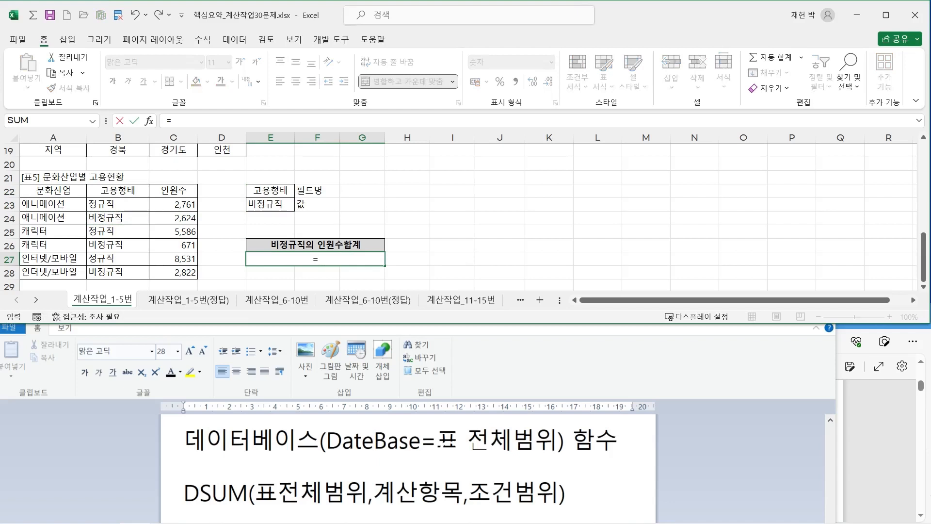
pyautogui.write('dsu')
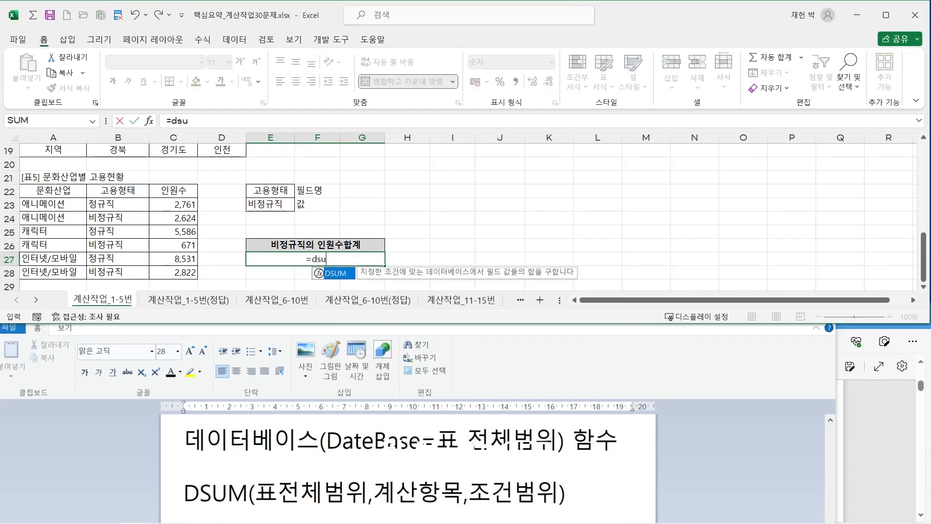
pyautogui.press('Tab')
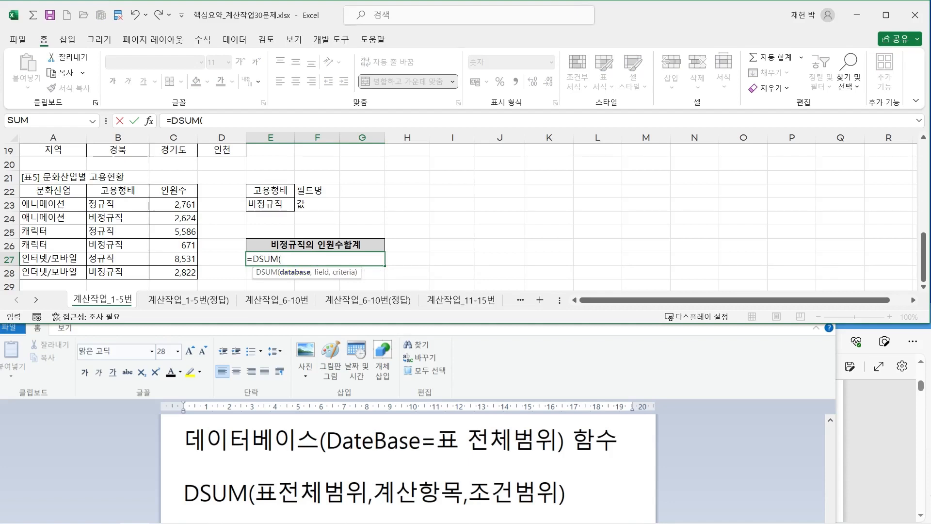
pyautogui.click(53, 190)
pyautogui.moveTo(53, 190); pyautogui.dragTo(177, 273)
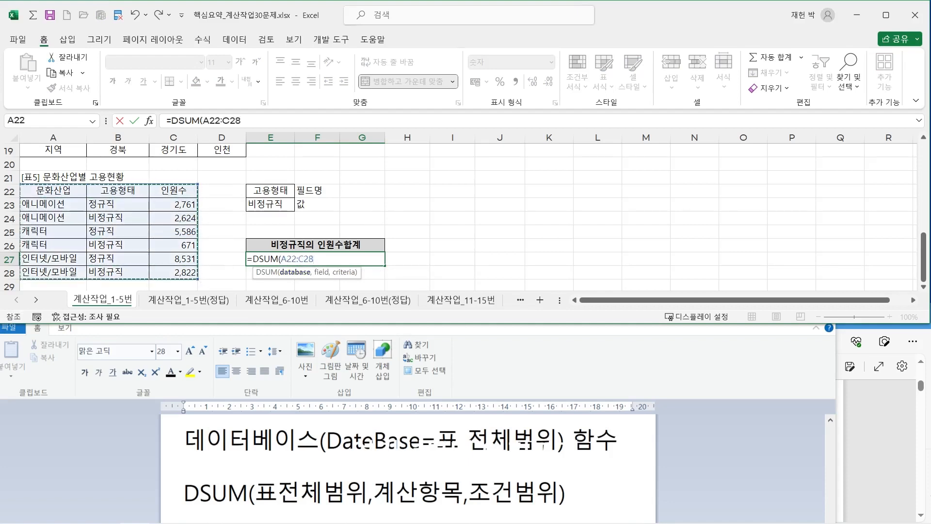
pyautogui.write(',')
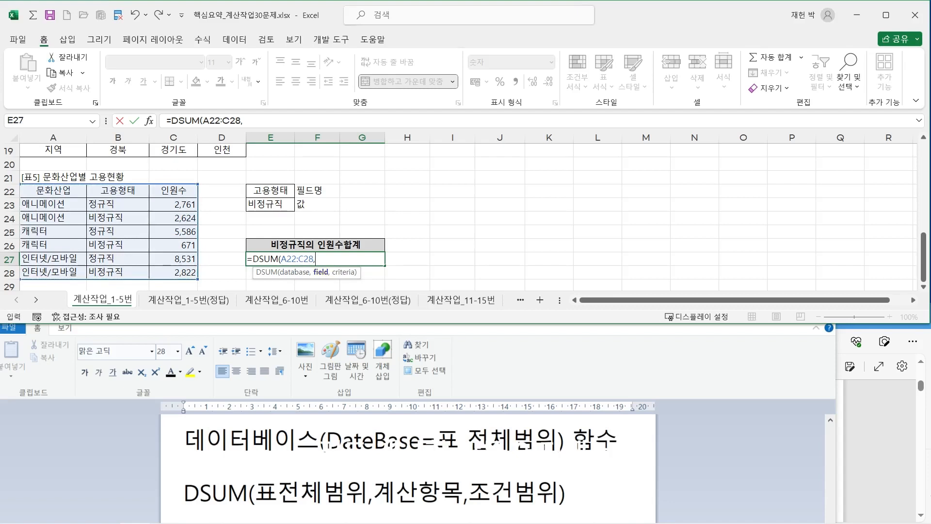
# Step: Complete the E27 DSUM formula with field C22 and criteria E22:E23, and append &"명" to it
pyautogui.click(174, 190)
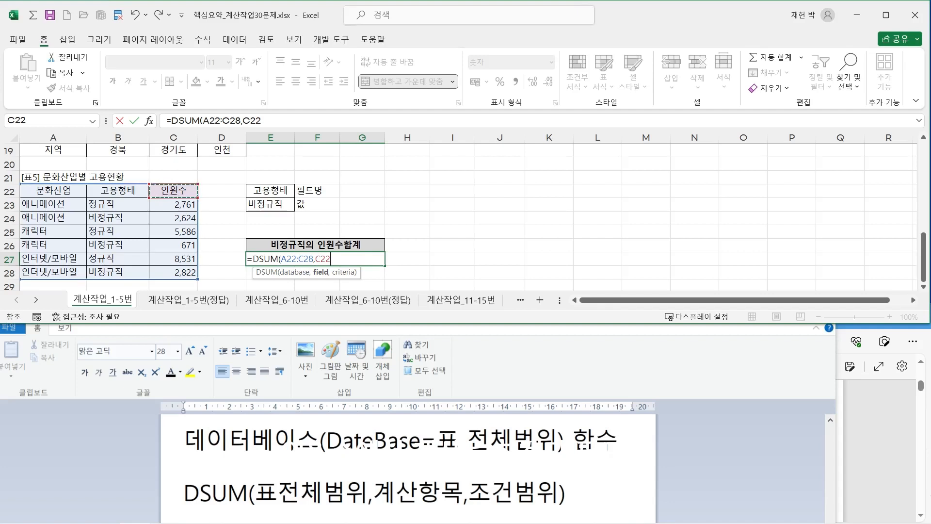
pyautogui.write(',')
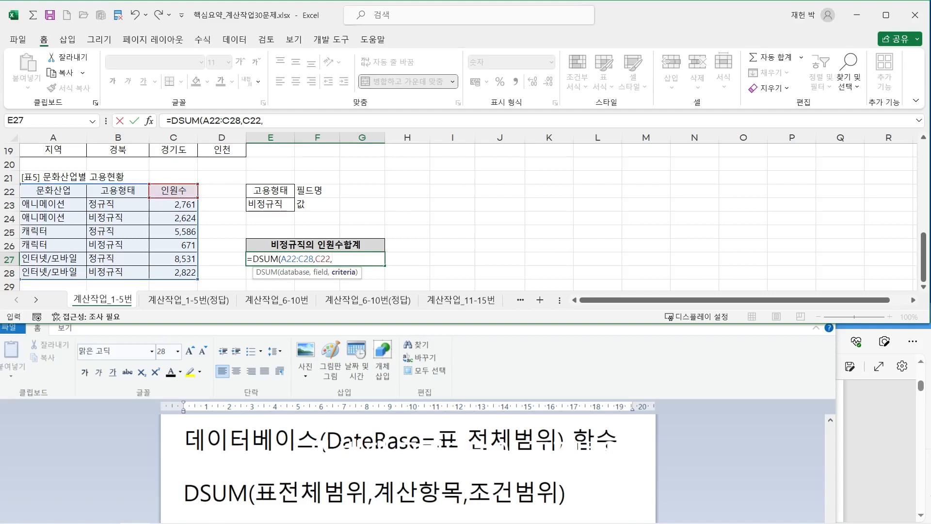
pyautogui.moveTo(271, 191); pyautogui.dragTo(270, 205)
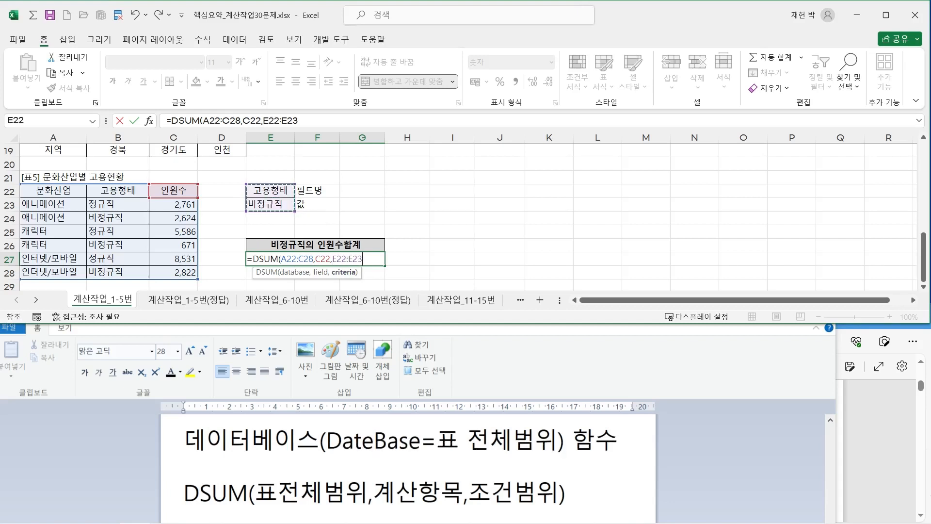
pyautogui.write(')&')
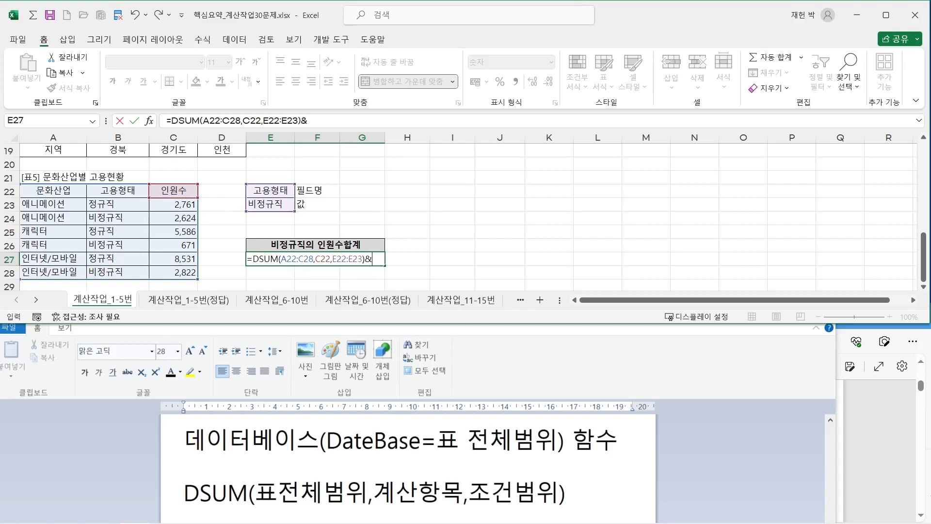
pyautogui.write('"명"')
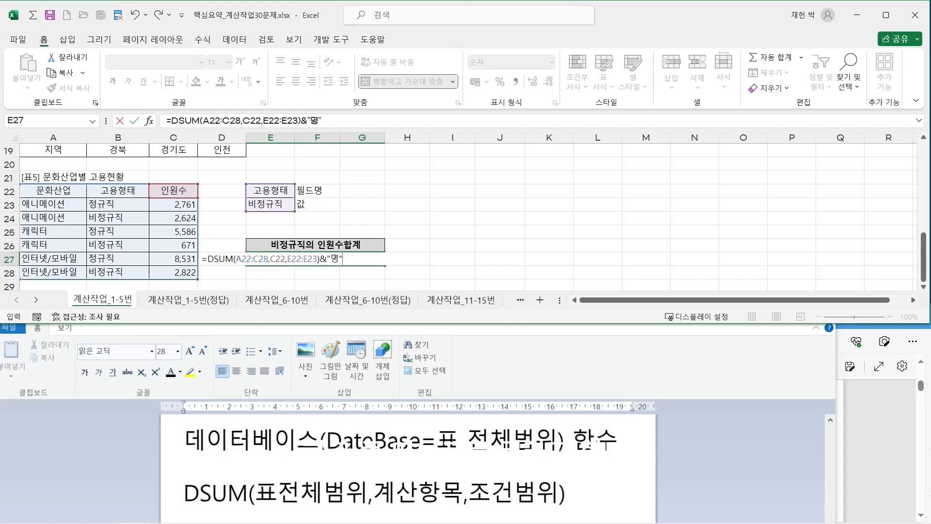
pyautogui.press('Return')
pyautogui.press('Up')
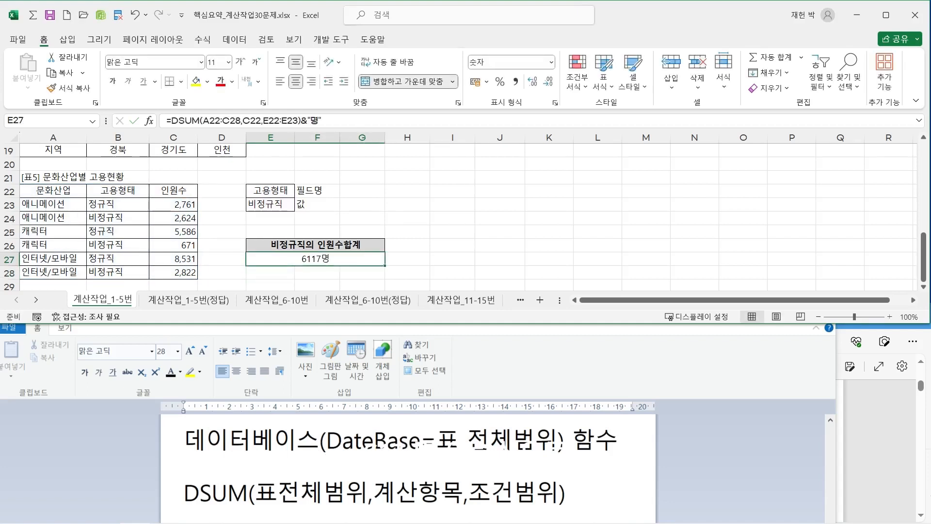
# Step: Switch to the exercise PDF in the browser and review the instructions for problems 01 to 05
pyautogui.hotkey('alt', 'Tab')
pyautogui.press('super+Down')
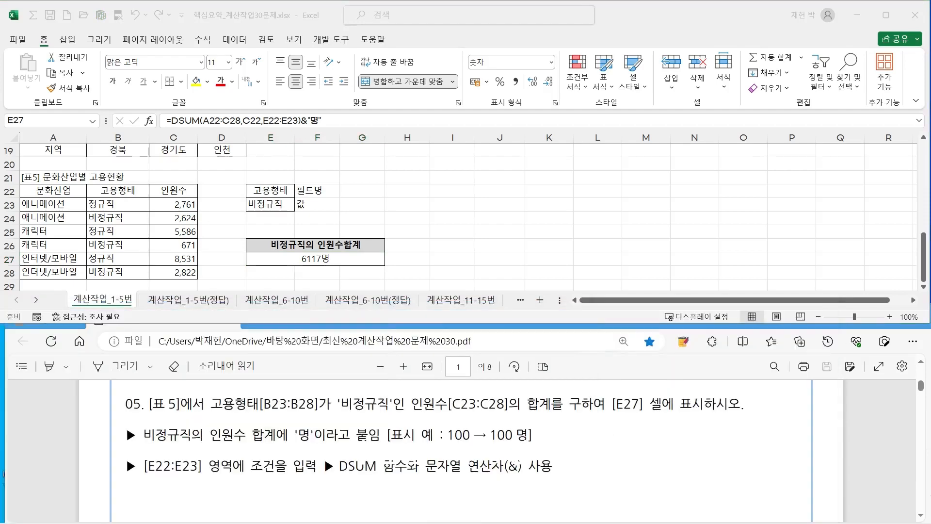
pyautogui.hotkey('alt', 'Tab')
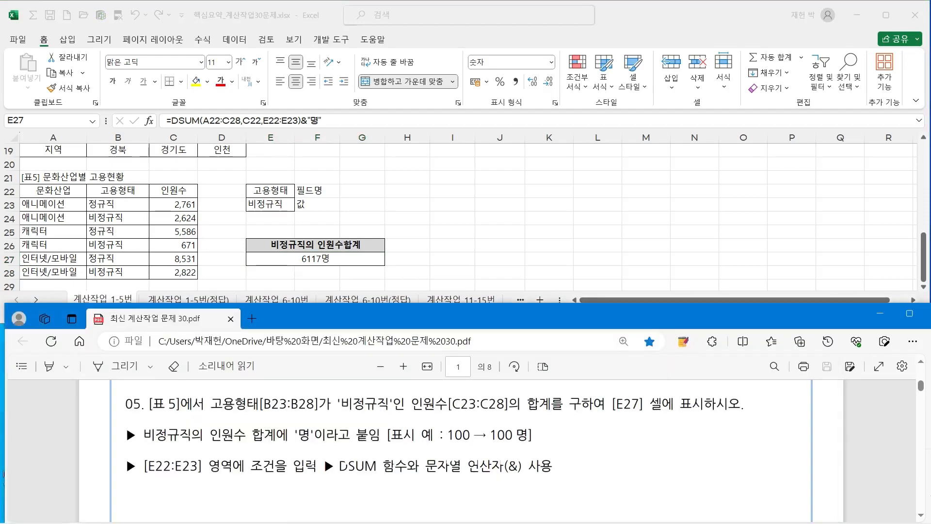
pyautogui.scroll(10, 461, 446)
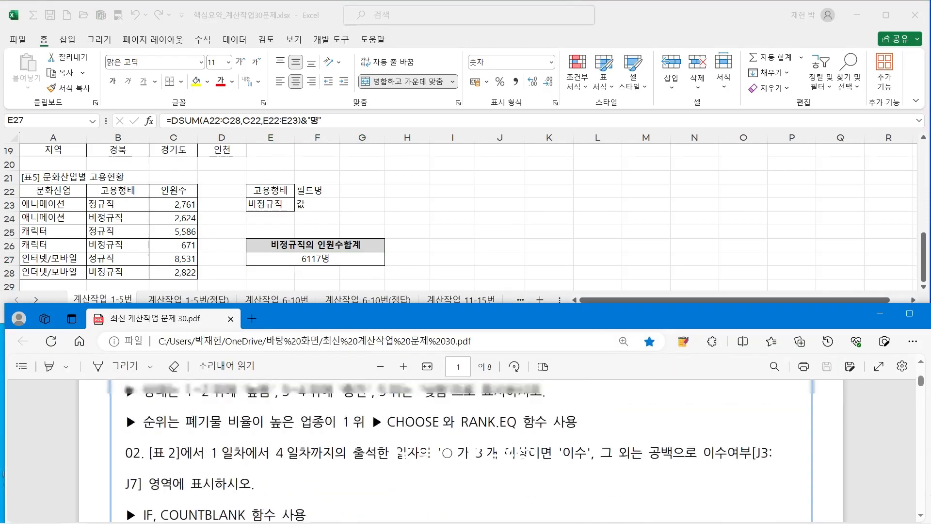
pyautogui.scroll(3, 461, 451)
pyautogui.scroll(-5, 461, 451)
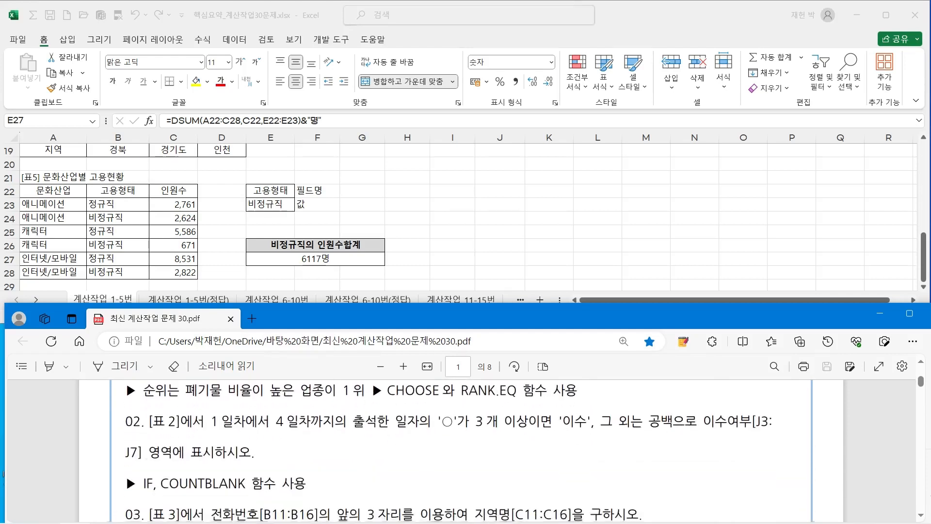
pyautogui.scroll(-5, 461, 452)
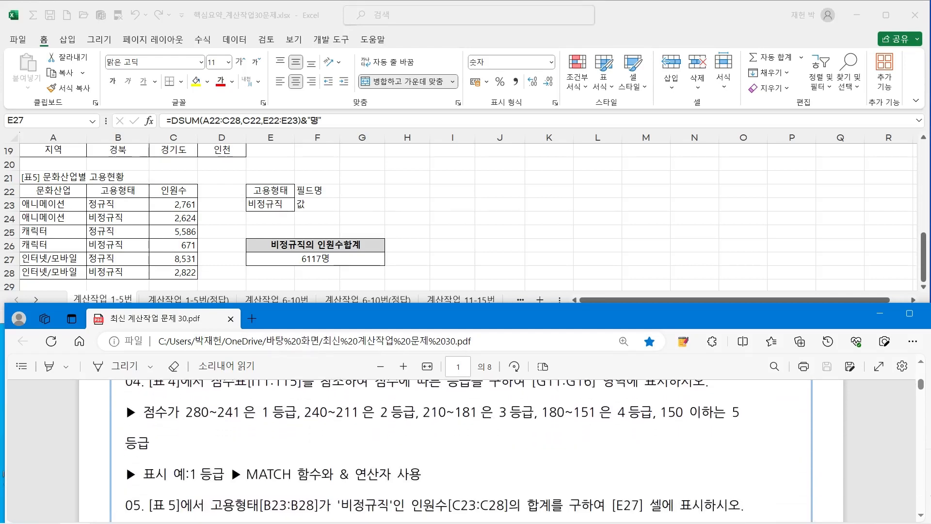
pyautogui.scroll(-1, 416, 448)
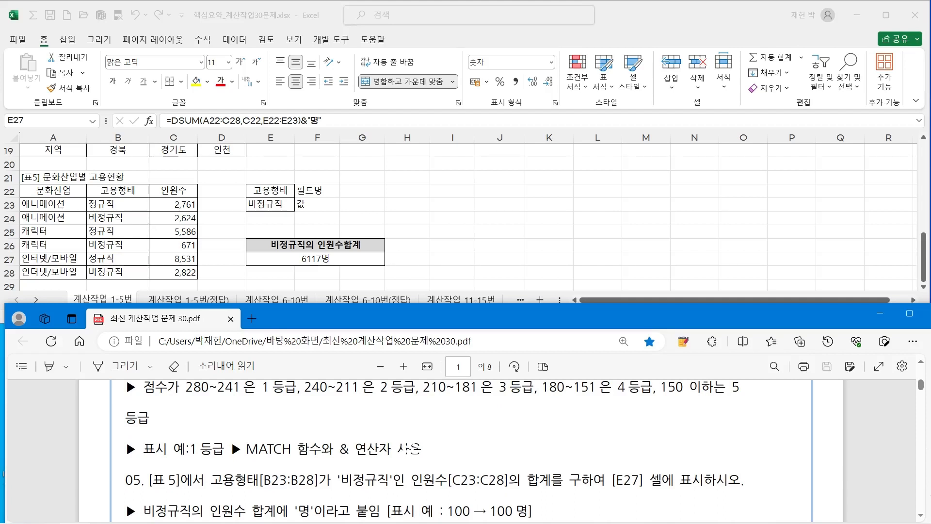
pyautogui.scroll(-1, 232, 440)
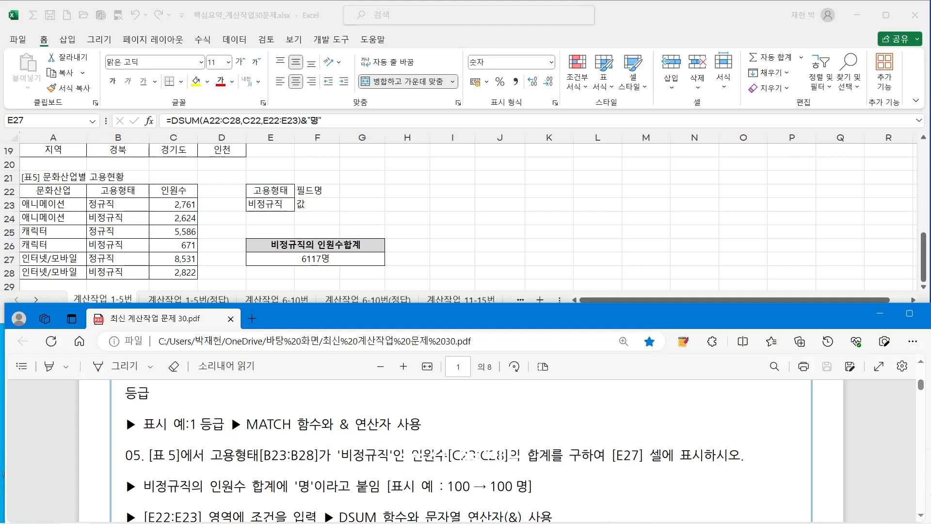
pyautogui.moveTo(486, 319); pyautogui.dragTo(476, 315)
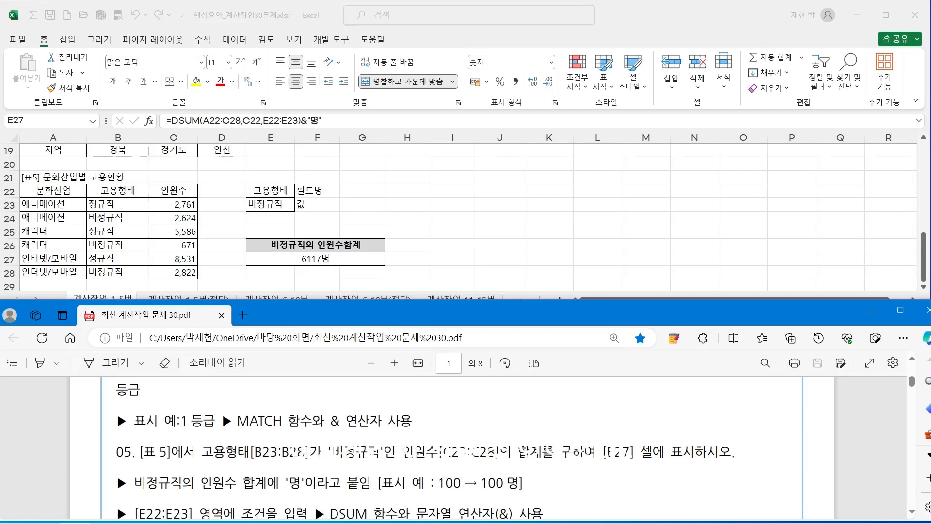
pyautogui.scroll(5, 451, 446)
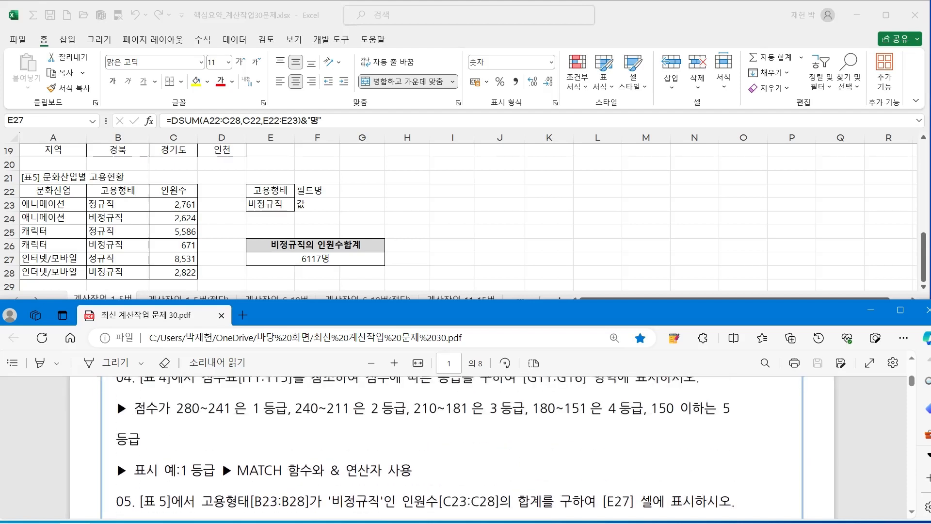
pyautogui.scroll(6, 451, 446)
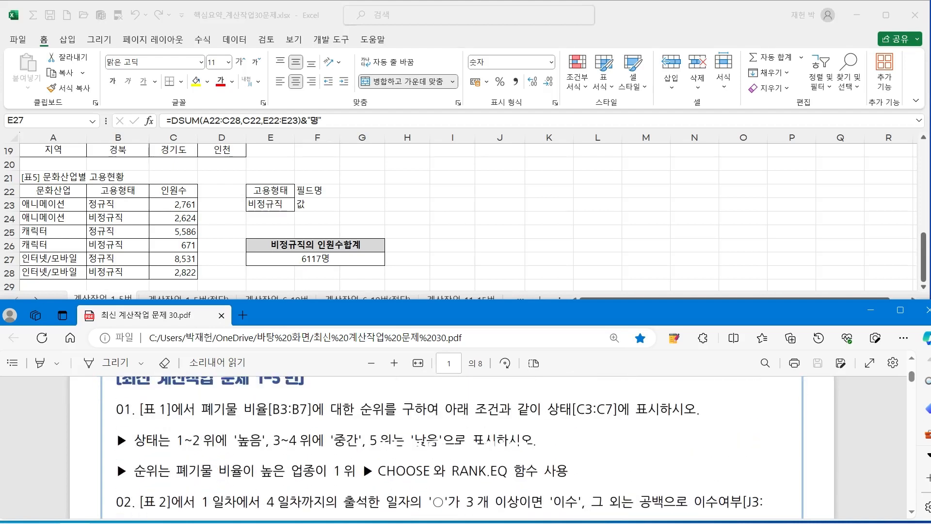
pyautogui.scroll(3, 451, 446)
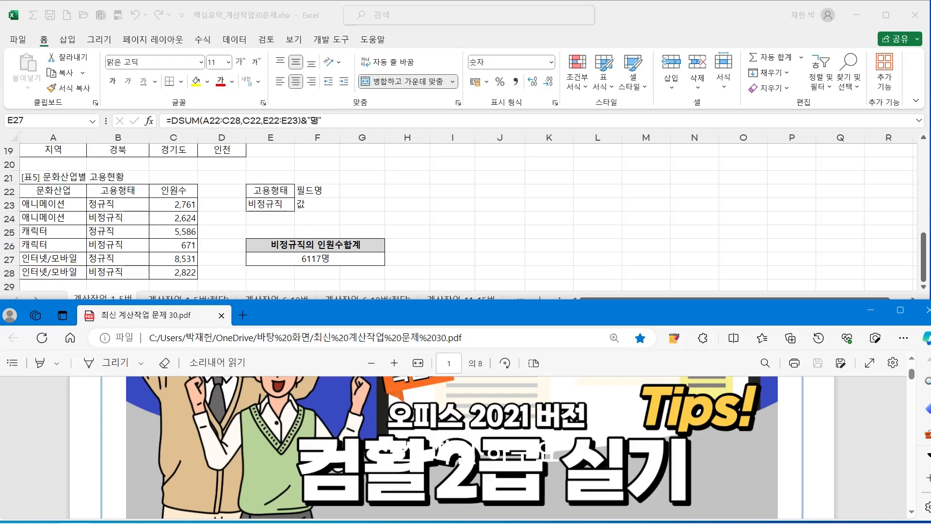
pyautogui.scroll(-1, 451, 446)
pyautogui.scroll(-5, 451, 447)
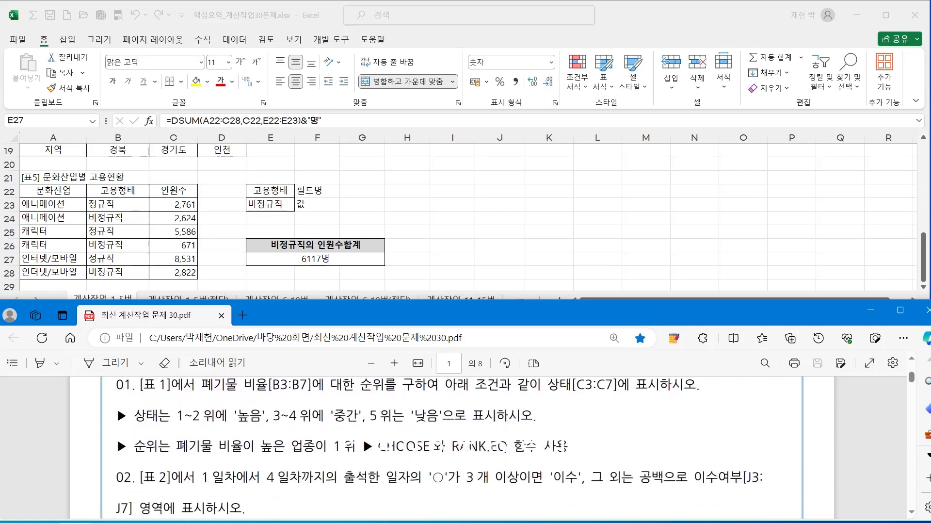
pyautogui.scroll(-1, 451, 446)
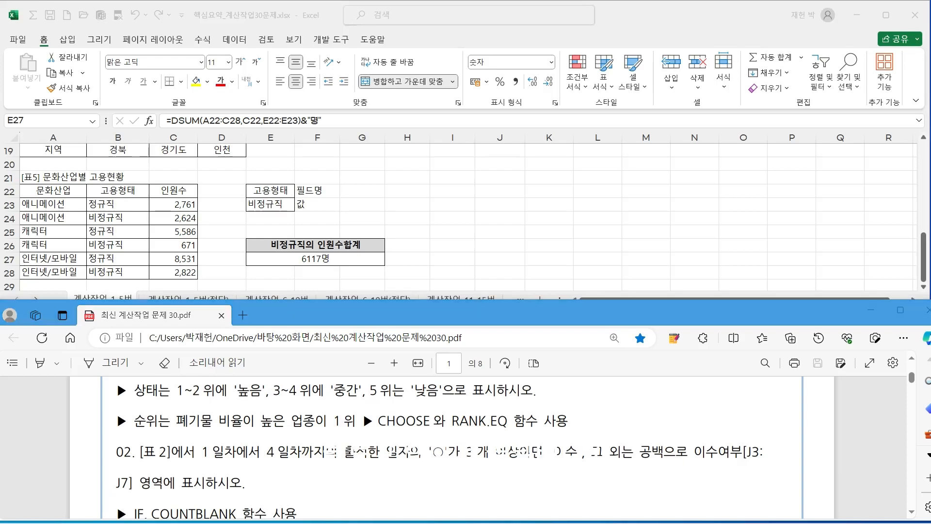
# Step: Switch to WordPad, add the instructor's blog.naver.com address on a new line below the DSUM explanation, and select the address
pyautogui.moveTo(0, 369); pyautogui.dragTo(386, 90)
pyautogui.press('Return')
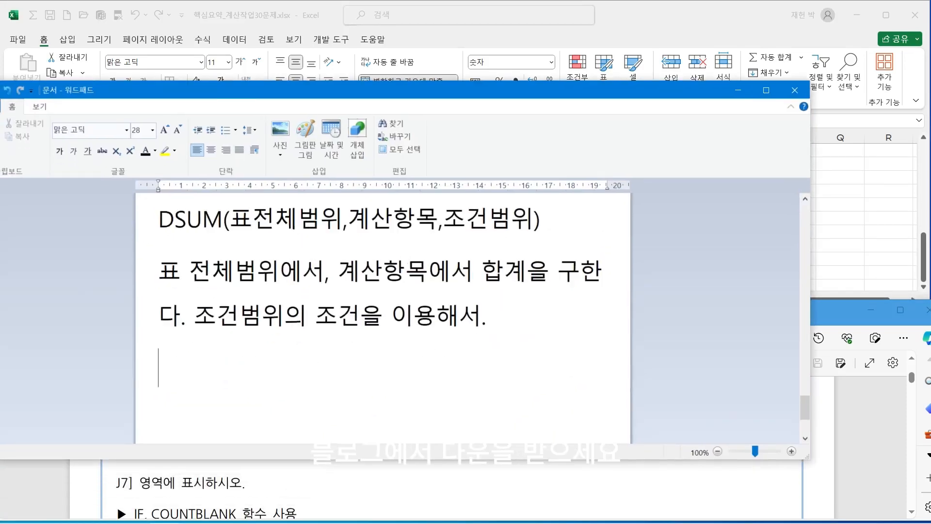
pyautogui.write('ㅠㅣ')
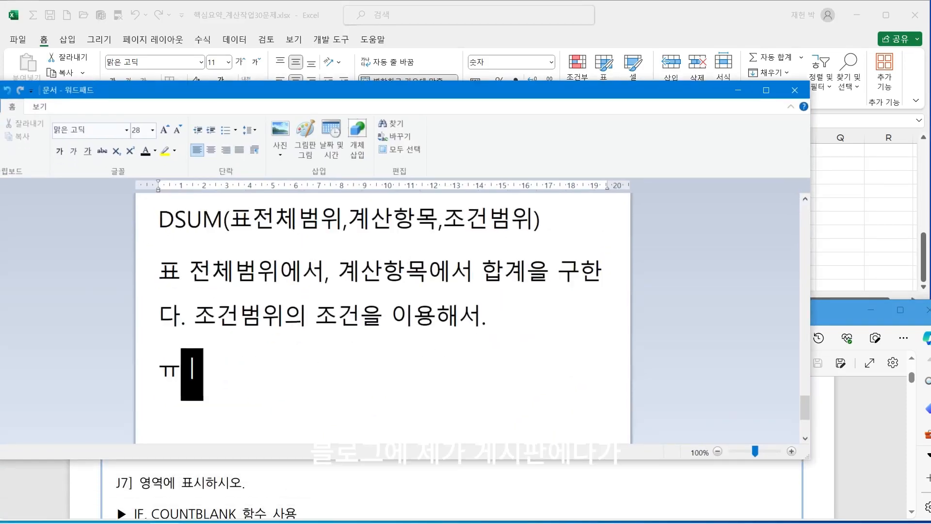
pyautogui.press('BackSpace')
pyautogui.write('blo')
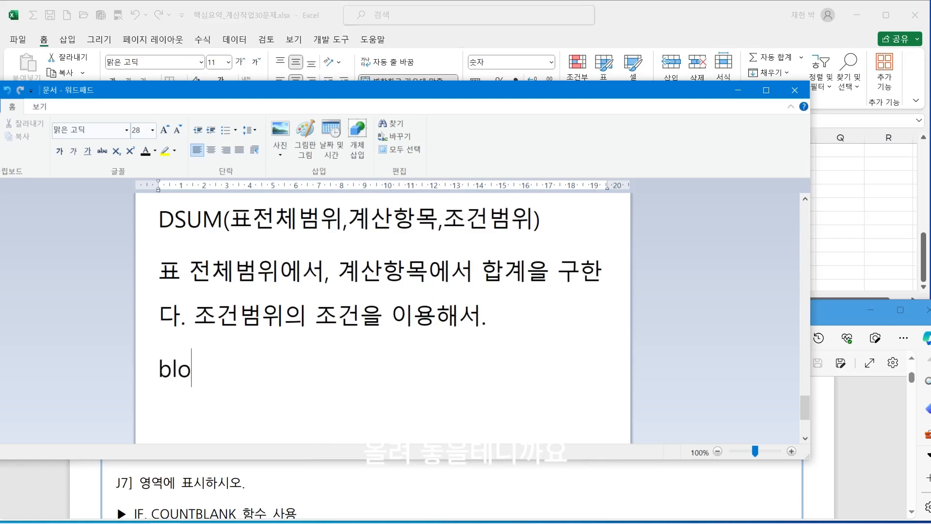
pyautogui.write('g.naver.com/ds')
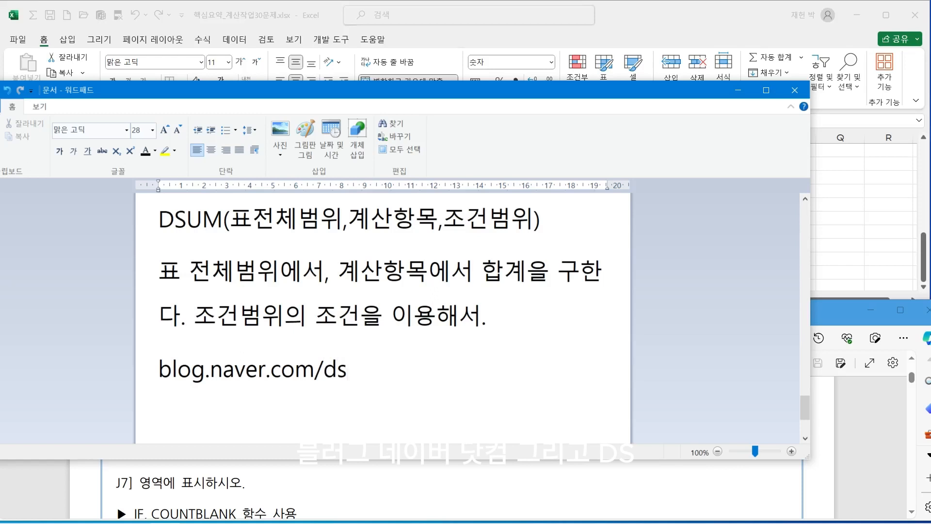
pyautogui.write('8828455')
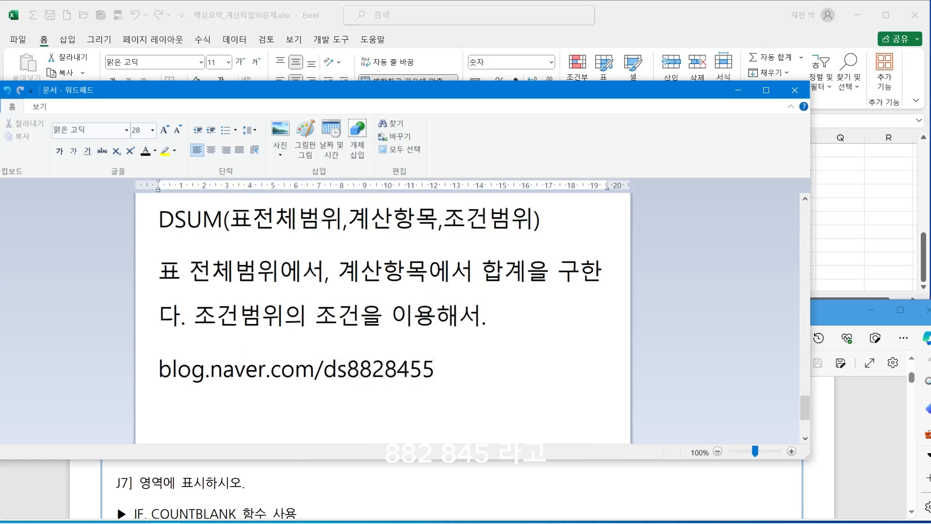
pyautogui.moveTo(159, 370); pyautogui.dragTo(435, 369)
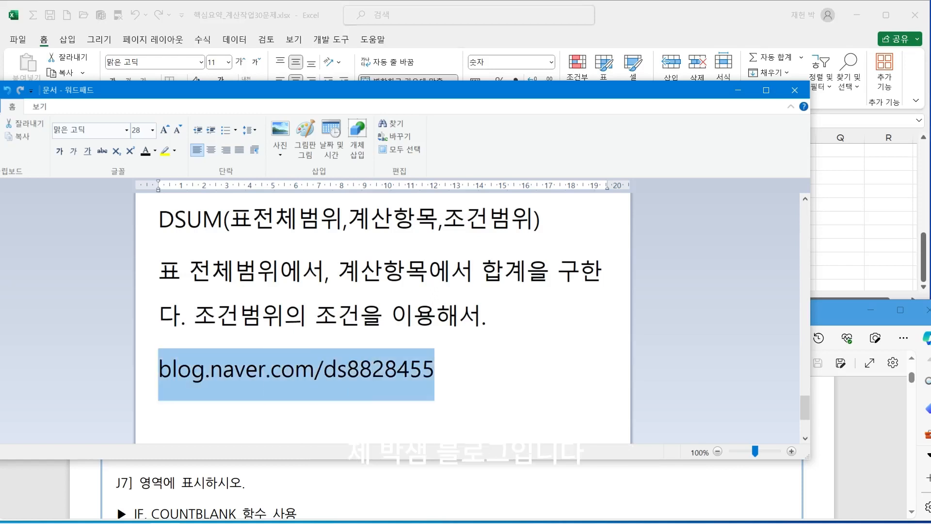
# Step: Add the line "컴활2급 함수, 실습파일 다운로드하세요." below the blog address and start a new empty line after it
pyautogui.click(436, 369)
pyautogui.press('Return')
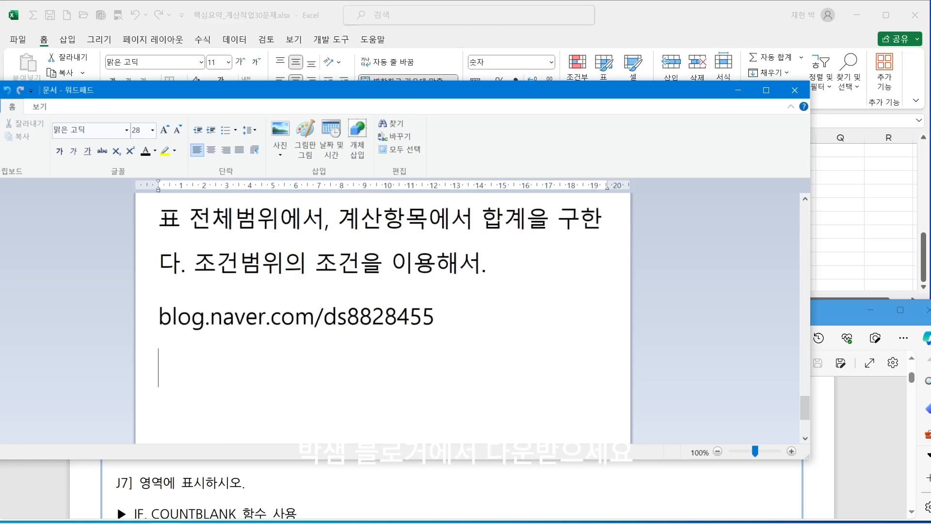
pyautogui.write('q')
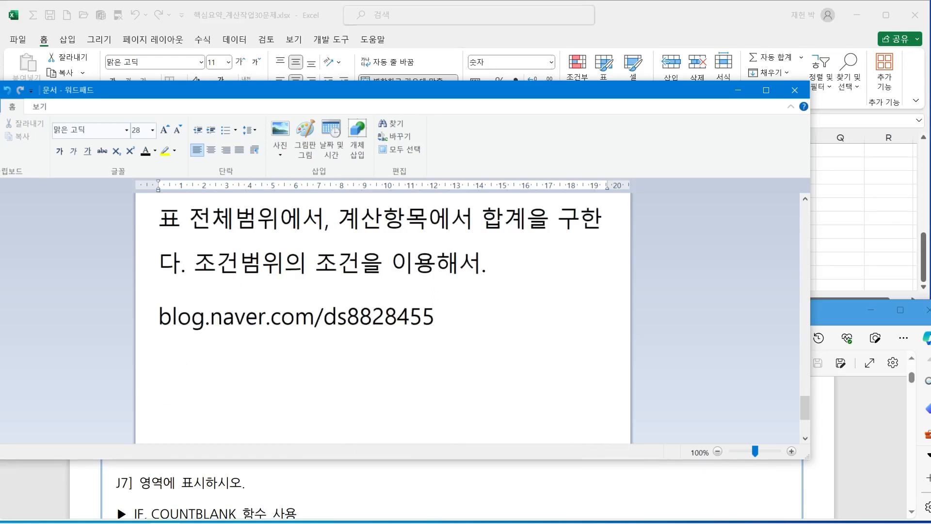
pyautogui.write('컴활')
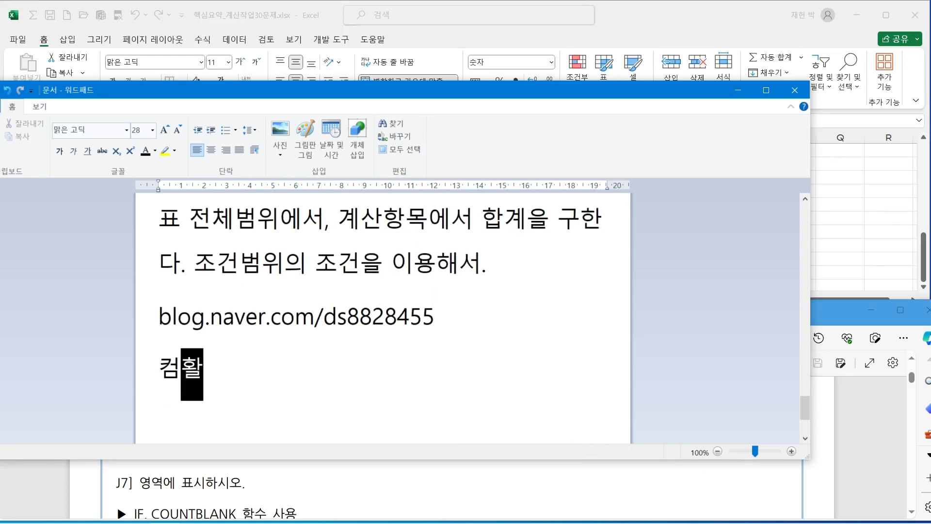
pyautogui.write('2급 함수')
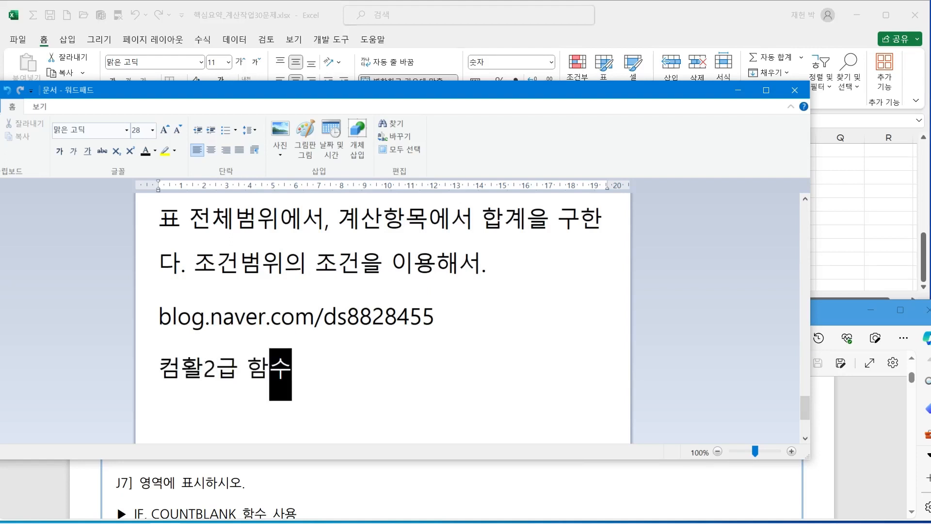
pyautogui.write(', 실')
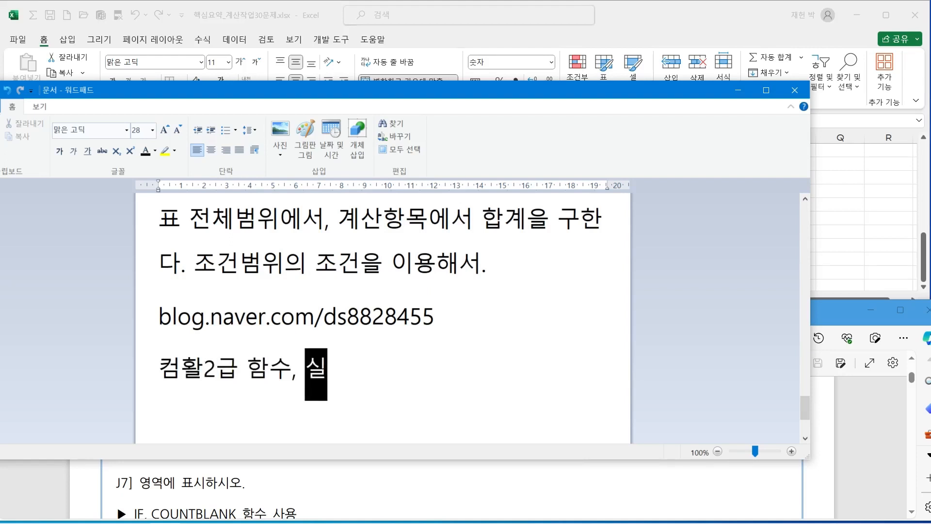
pyautogui.write('습파일 ㄷ')
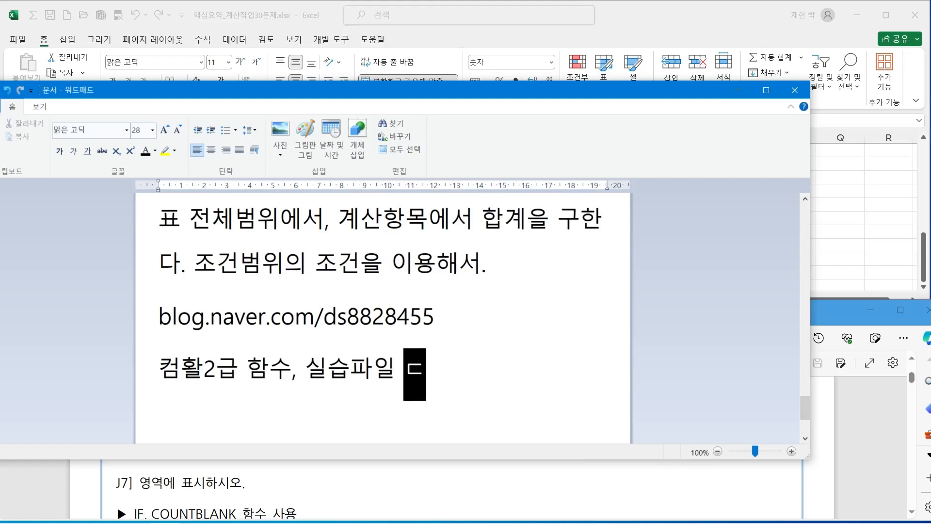
pyautogui.write('다운로드하세요')
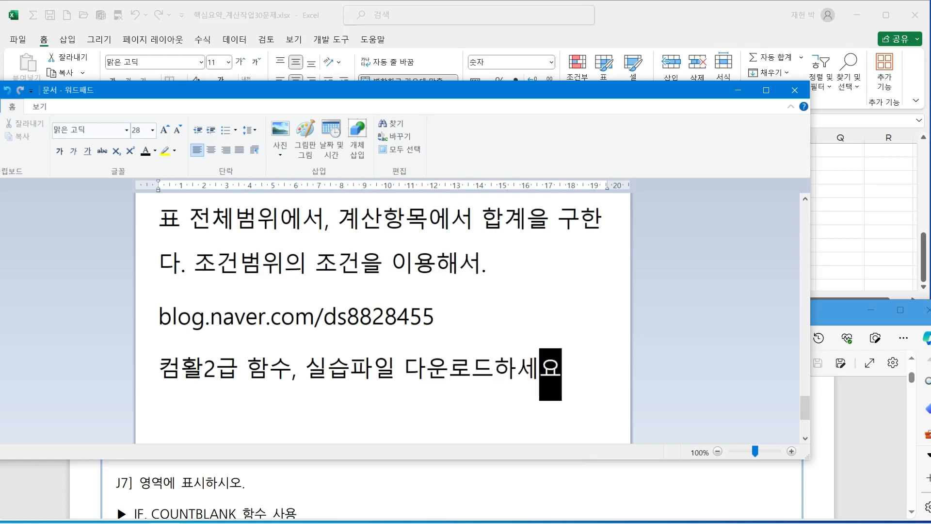
pyautogui.write('.')
pyautogui.press('Return')
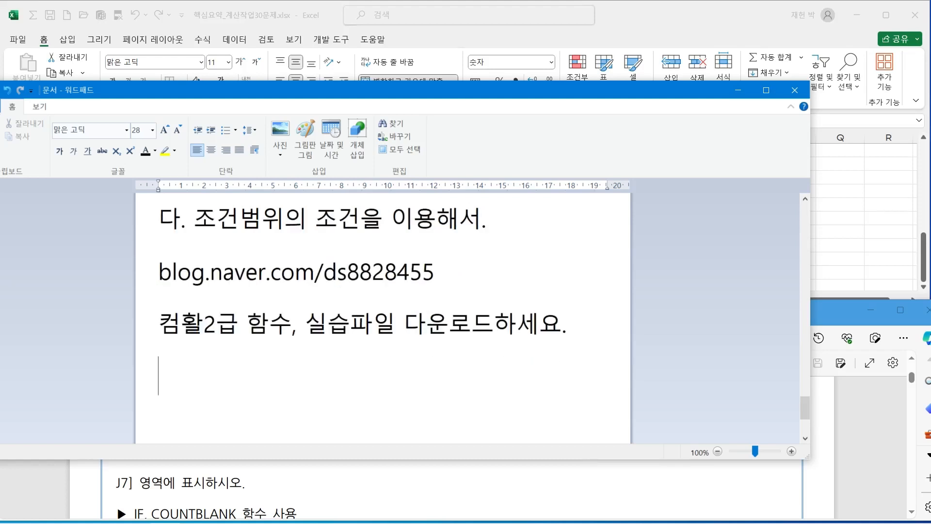